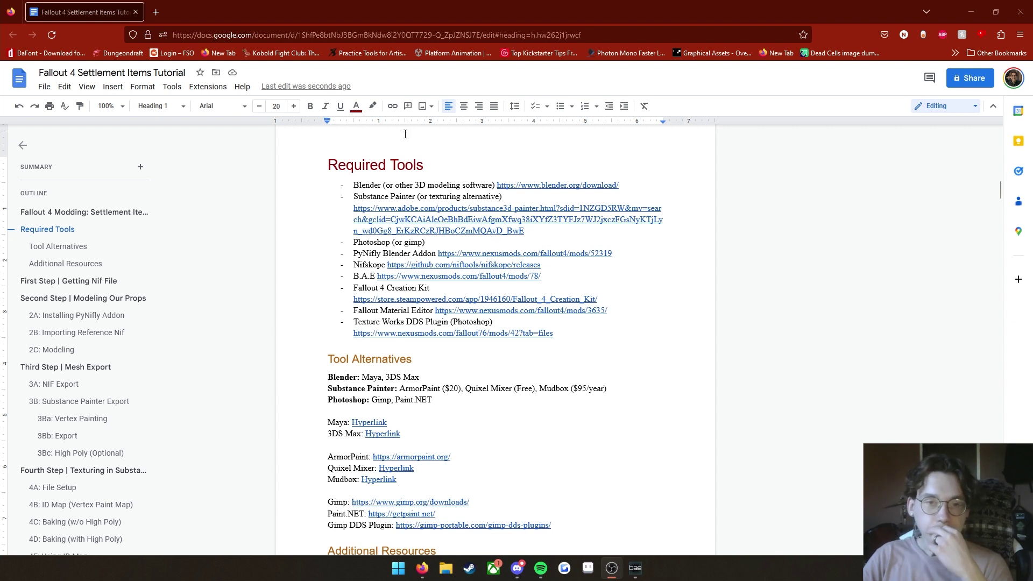
- Review the Required Tools, Tool Alternatives and Additional Resources sections of the tutorial document
scroll(452, 240, down, 3)
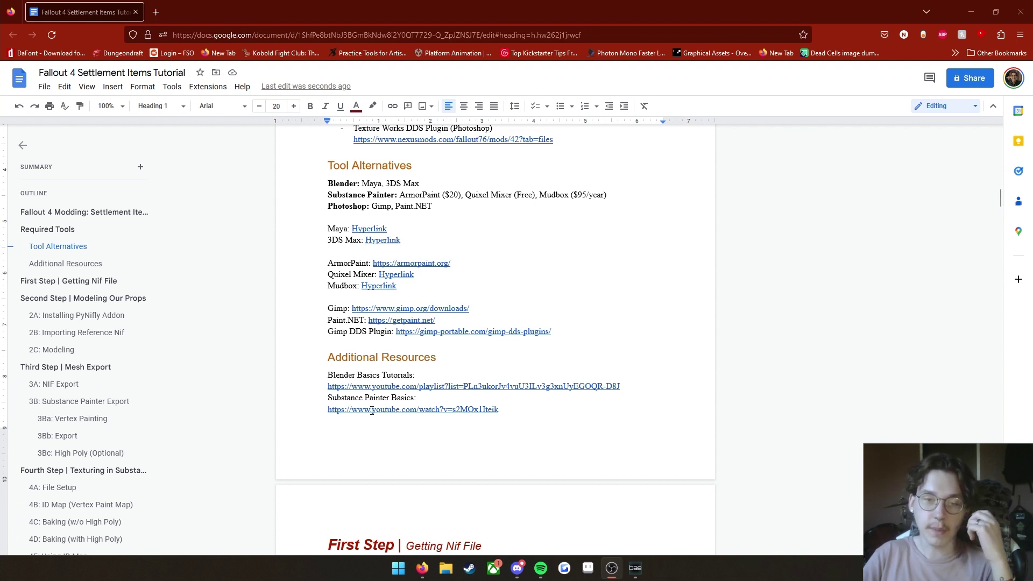
scroll(386, 361, up, 5)
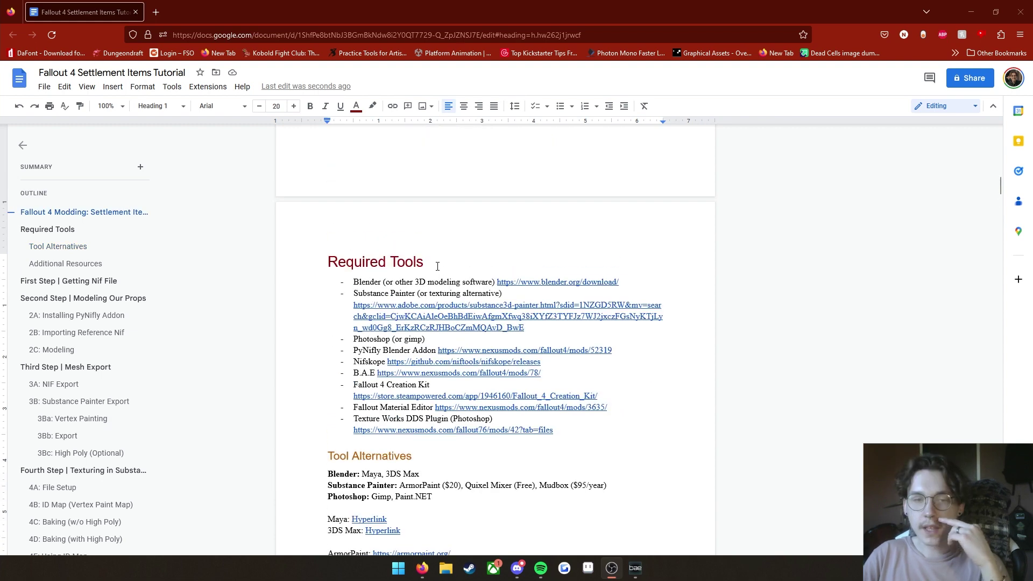
scroll(566, 263, down, 2)
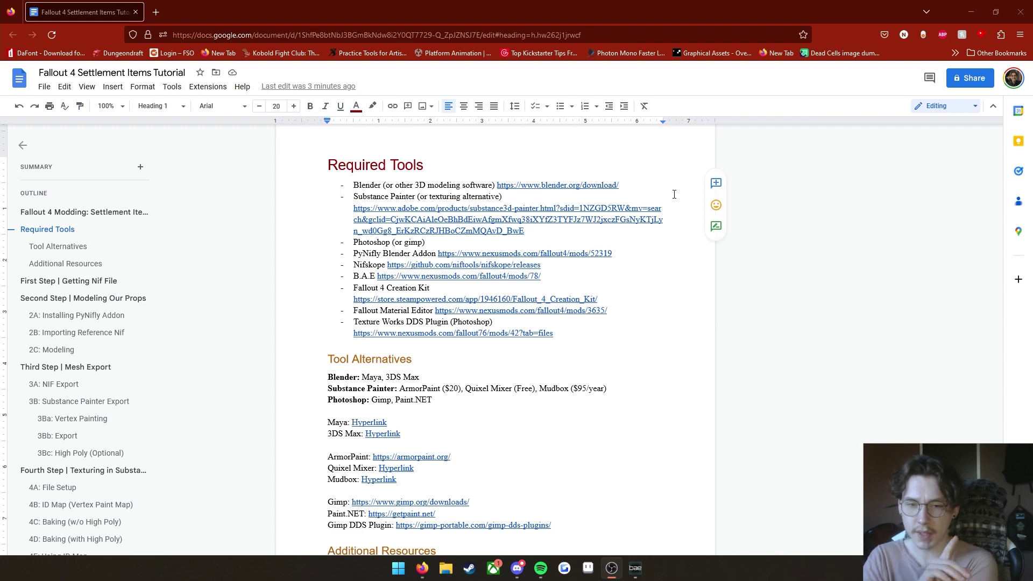
scroll(591, 277, down, 3)
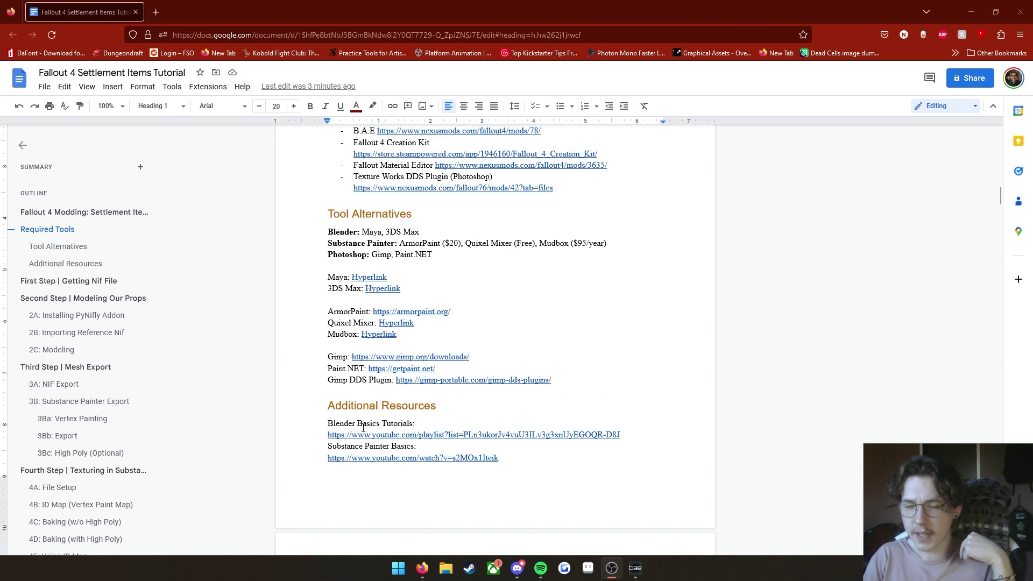
- Preview the Blender basics and Substance Painter basics video links under Additional Resources
click(333, 437)
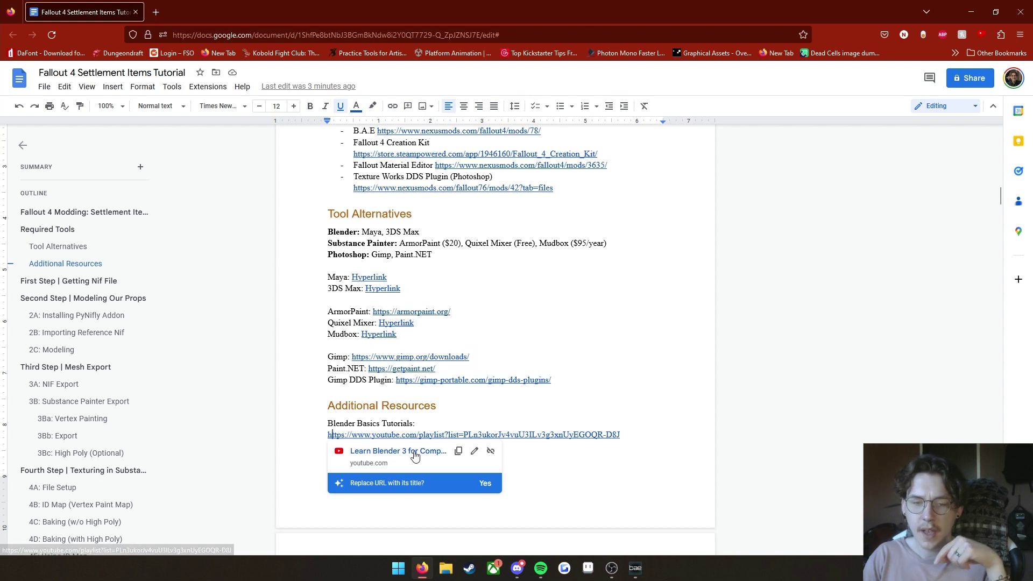
click(561, 445)
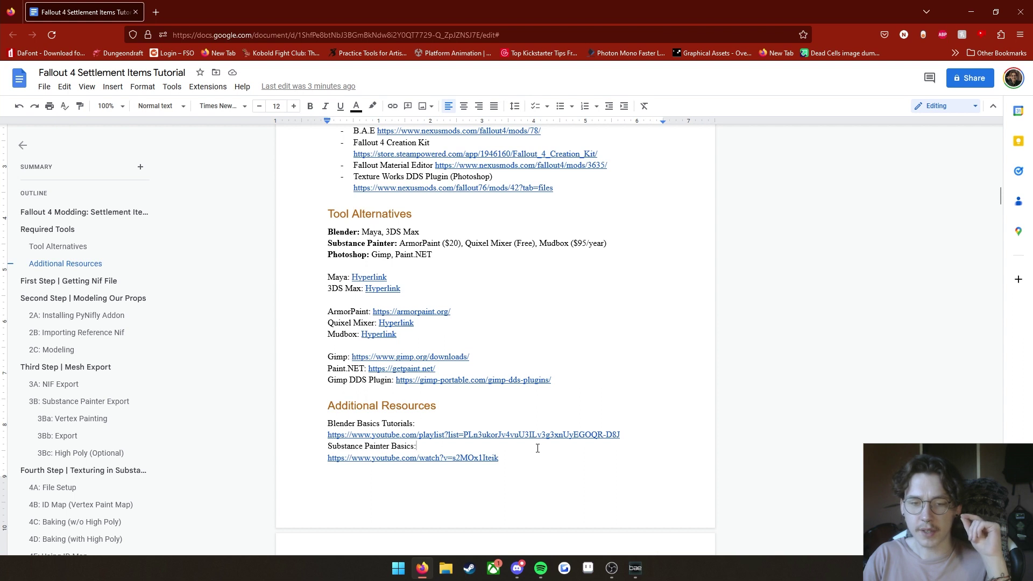
click(471, 456)
scroll(525, 423, down, 2)
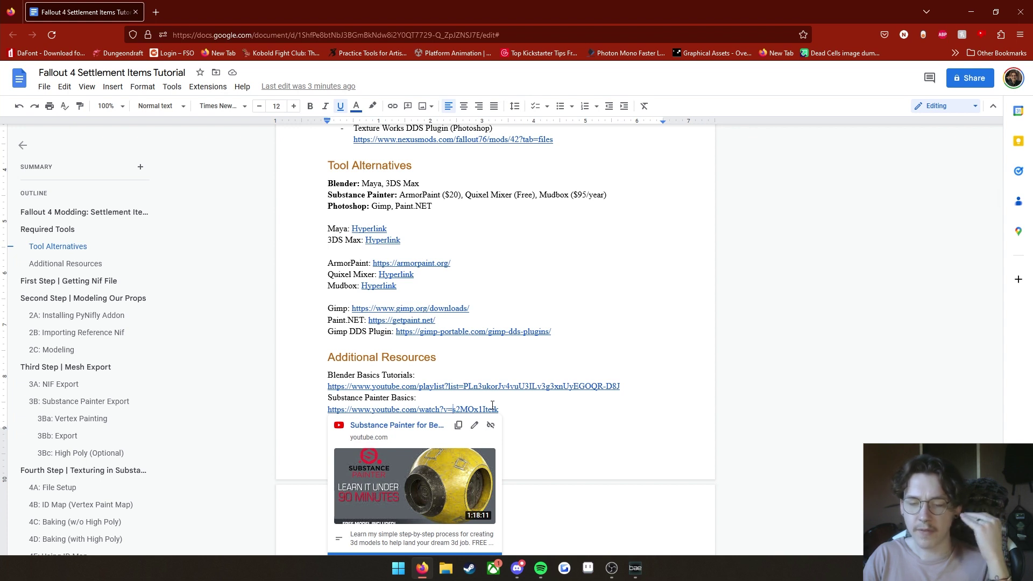
scroll(492, 405, down, 2)
click(541, 410)
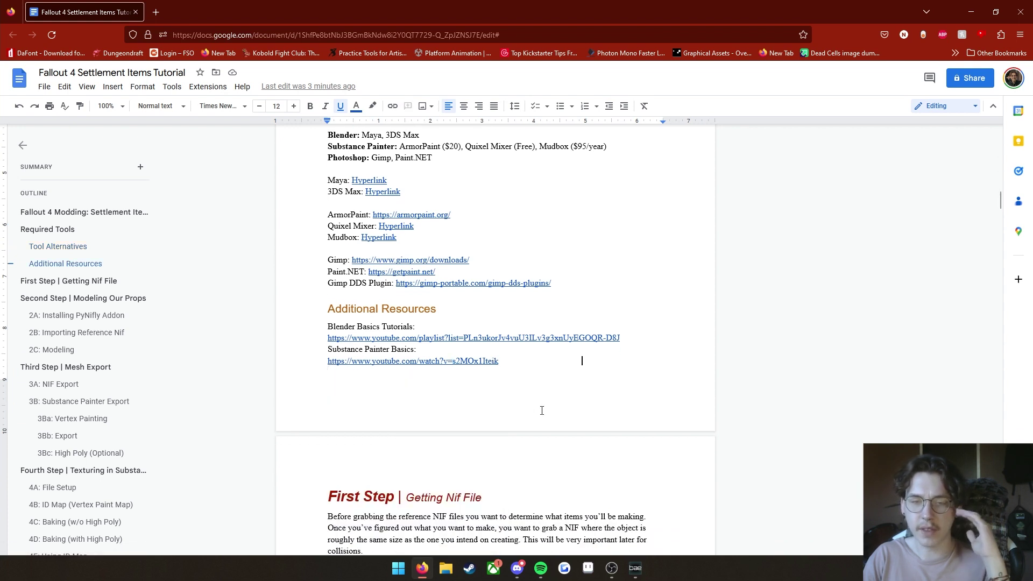
scroll(465, 331, up, 2)
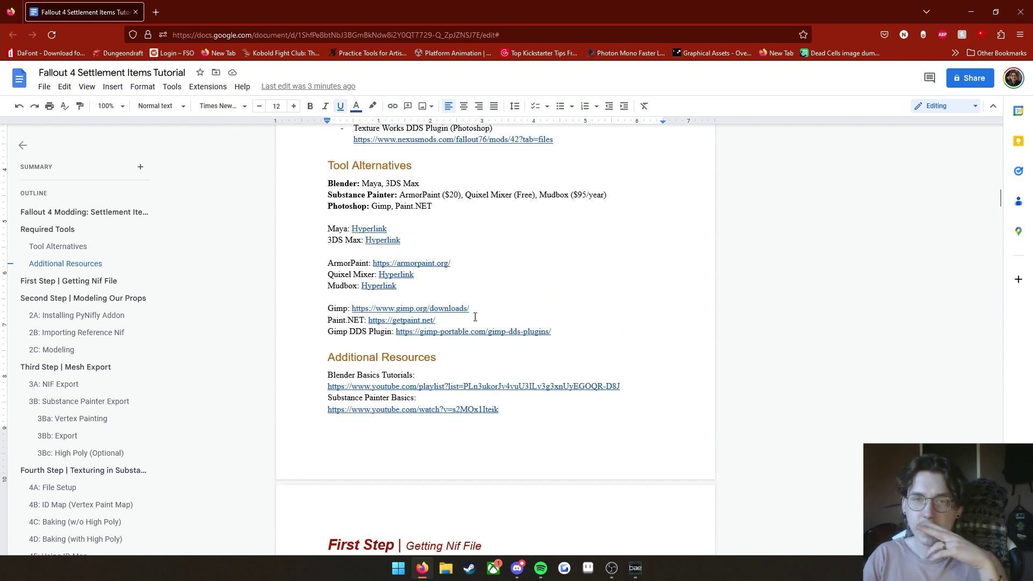
scroll(484, 258, down, 4)
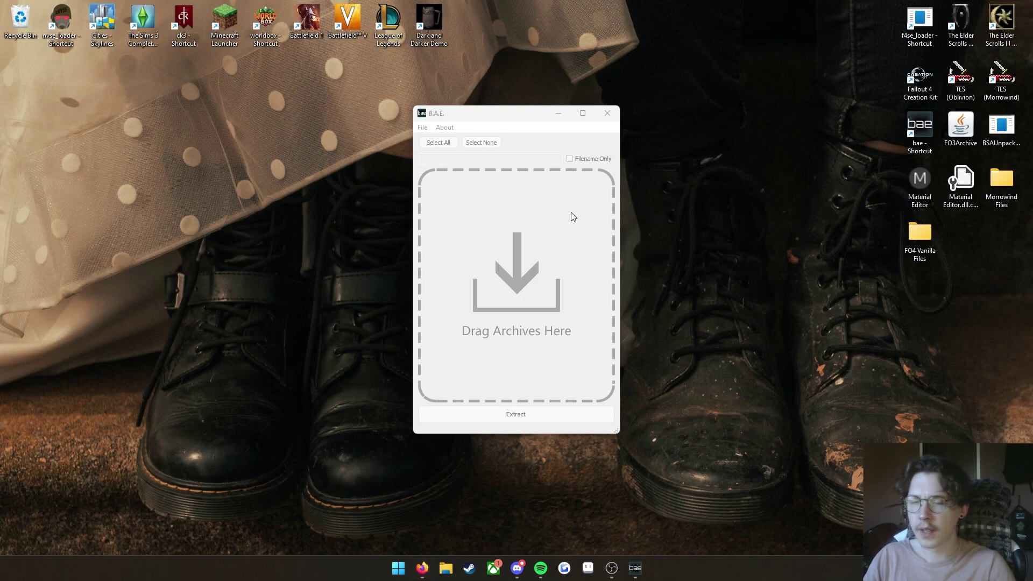
- In B.A.E., open the archive Fallout4 - Meshes.ba2 from the Fallout 4 Data folder
click(423, 127)
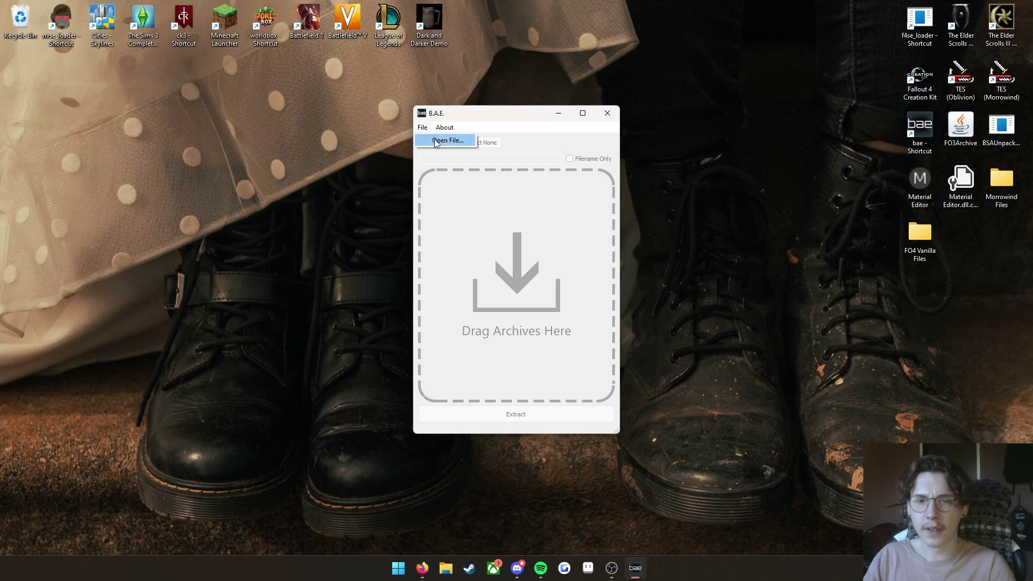
click(435, 140)
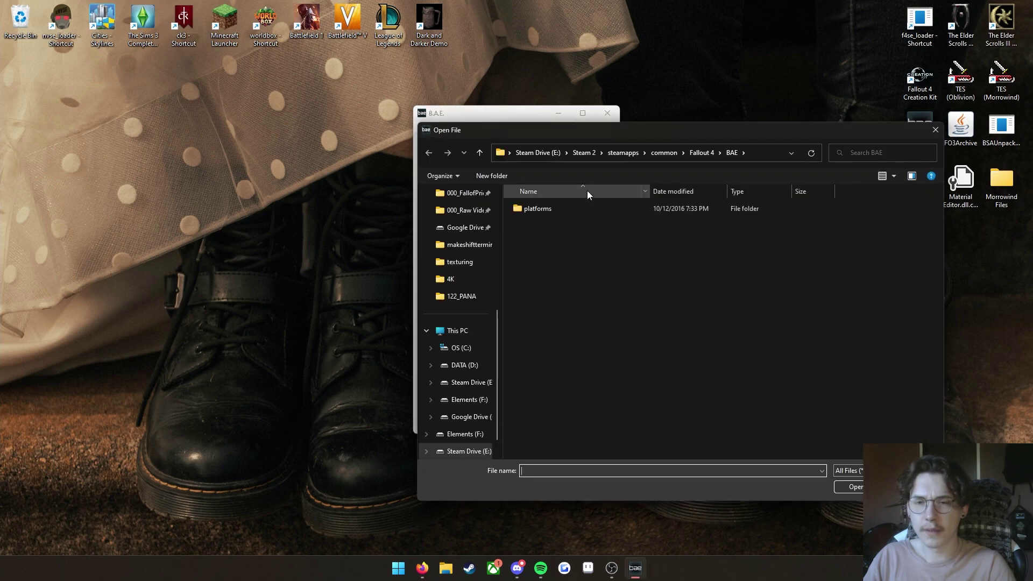
click(702, 153)
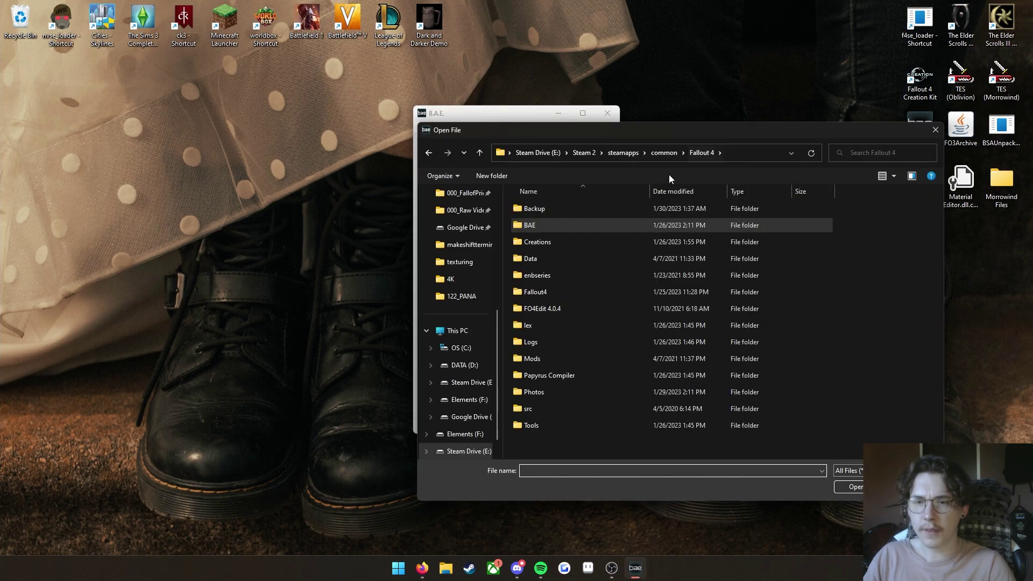
double_click(546, 262)
scroll(573, 364, down, 10)
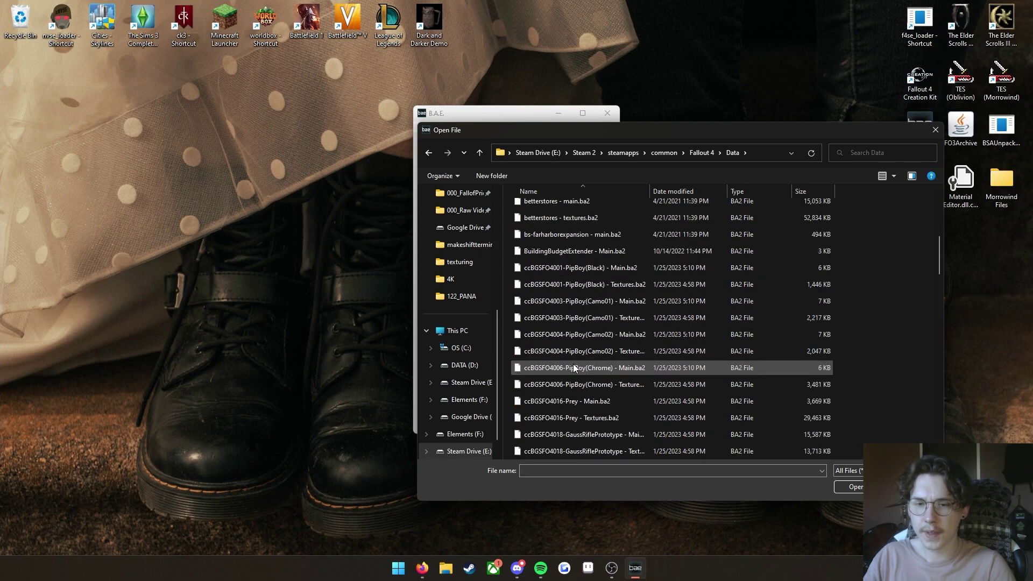
scroll(573, 368, down, 8)
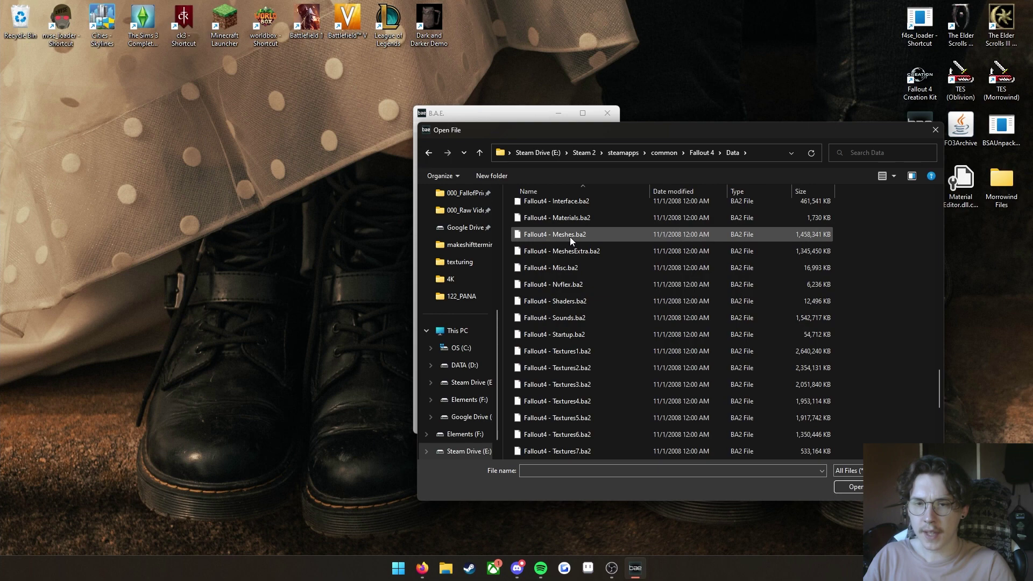
click(569, 236)
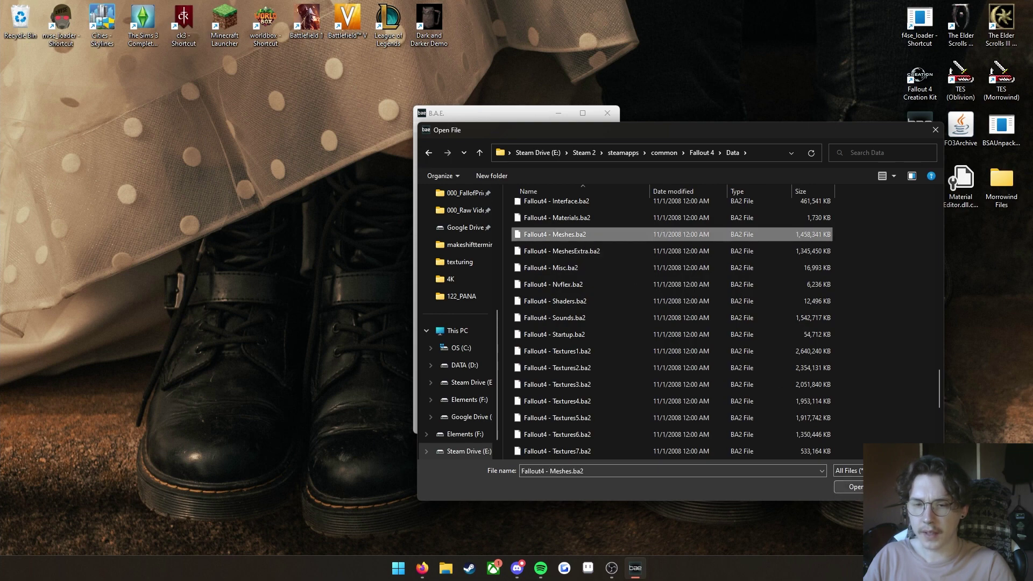
click(849, 487)
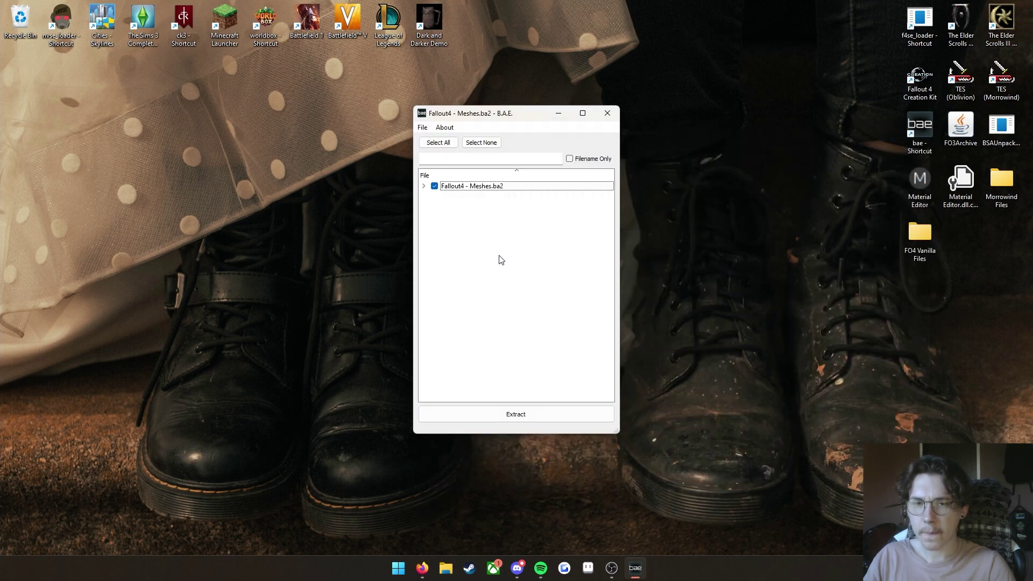
- Deselect all archive files, filter the list by "terminal", and select only Terminal01.nif under SetDressing > Office
click(480, 143)
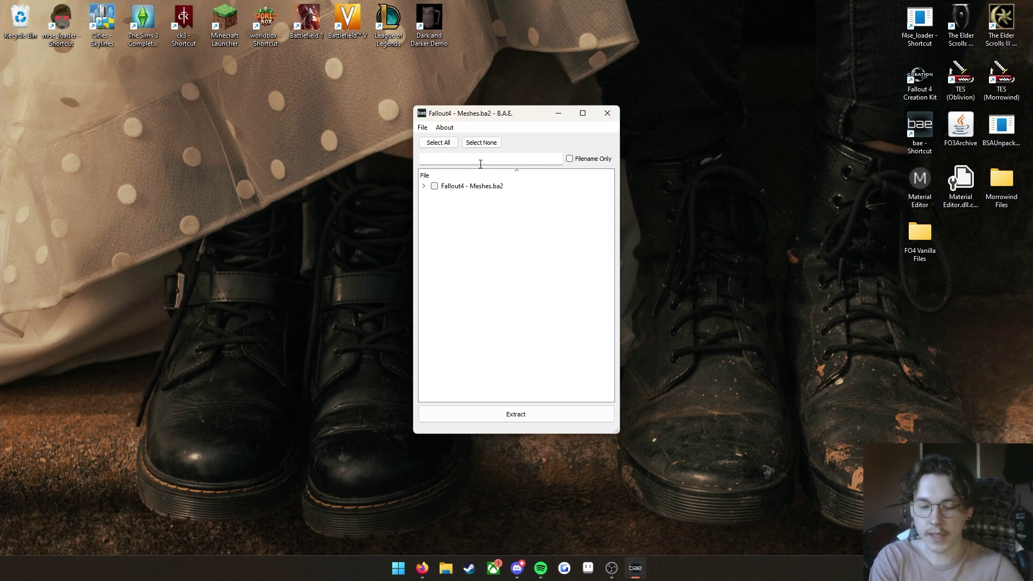
text(terminal)
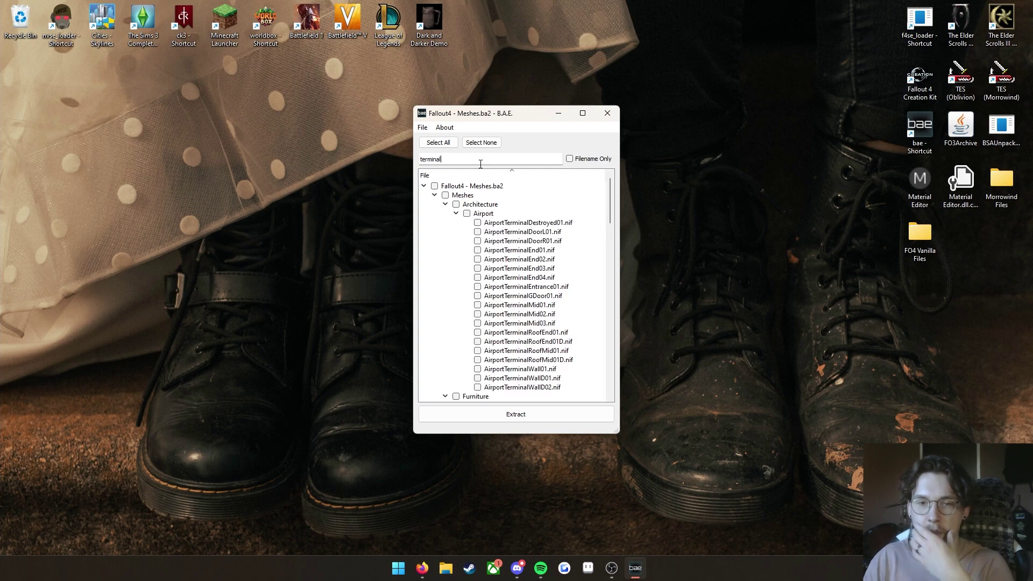
scroll(491, 198, down, 7)
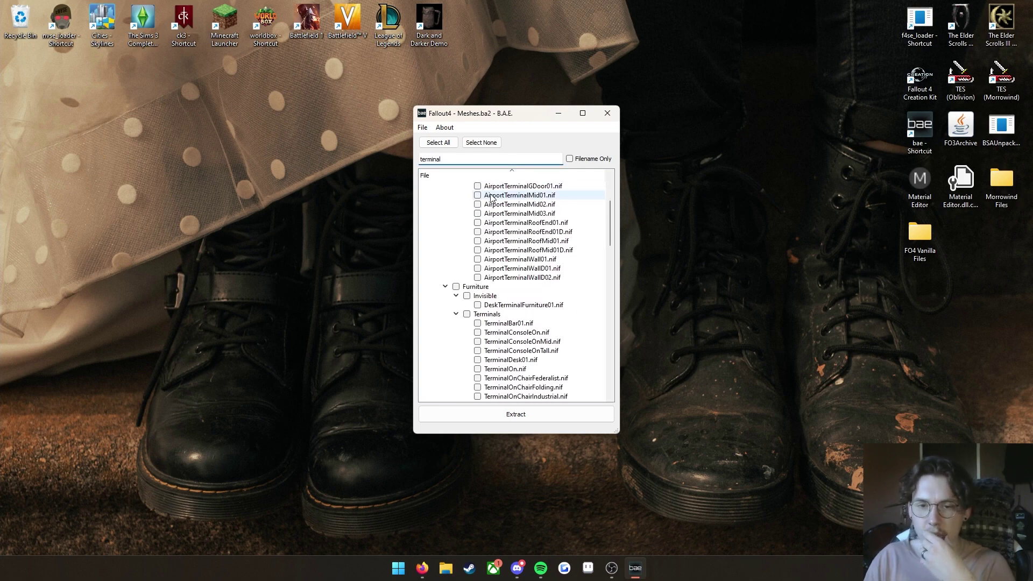
scroll(491, 198, down, 6)
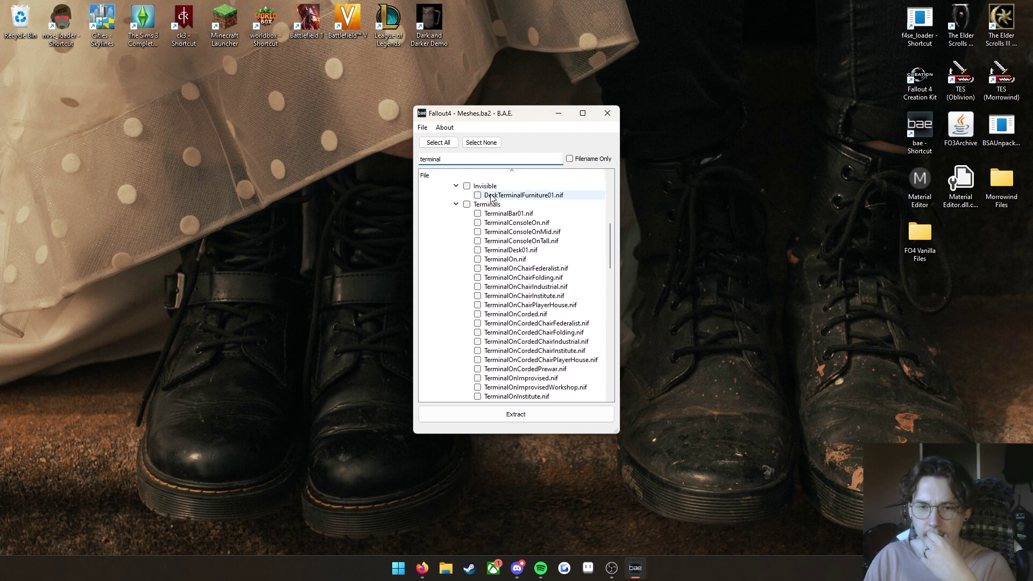
scroll(492, 198, down, 8)
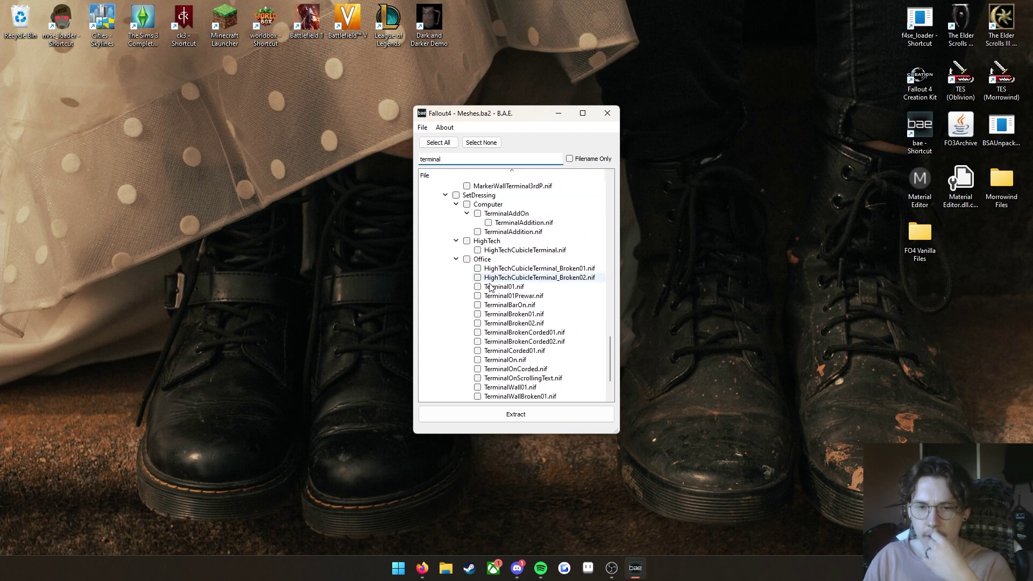
click(478, 286)
- Examine the filtered terminal meshes in the LOD, Markers and SetDressing folders around the selected Terminal01.nif
scroll(480, 288, down, 2)
scroll(481, 289, up, 3)
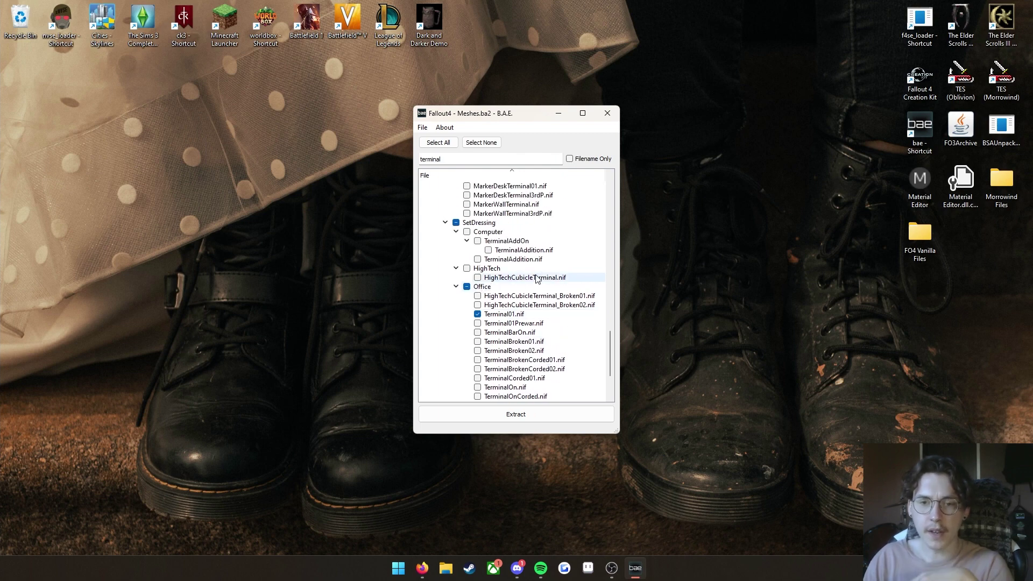
scroll(536, 274, down, 3)
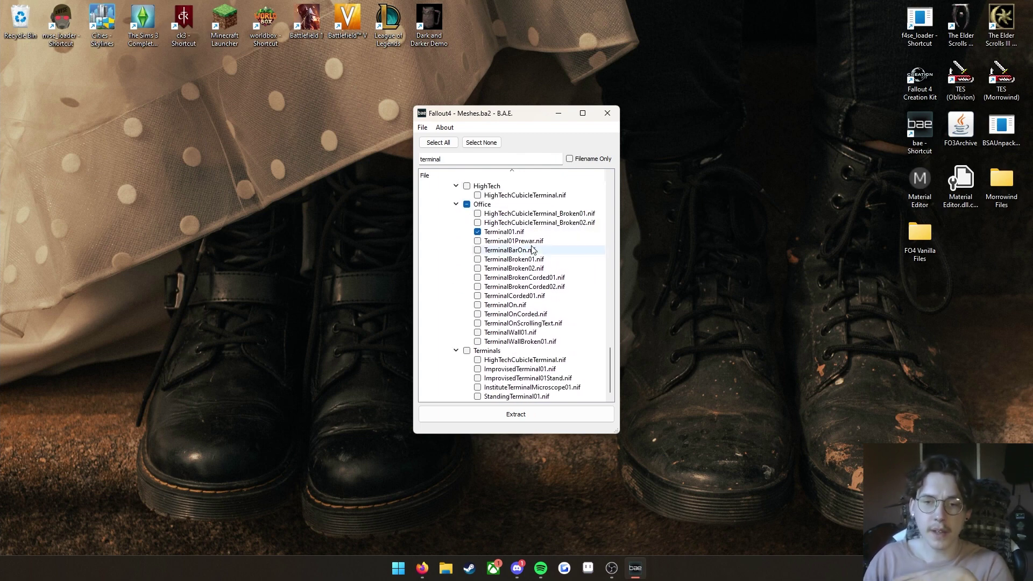
scroll(535, 279, up, 8)
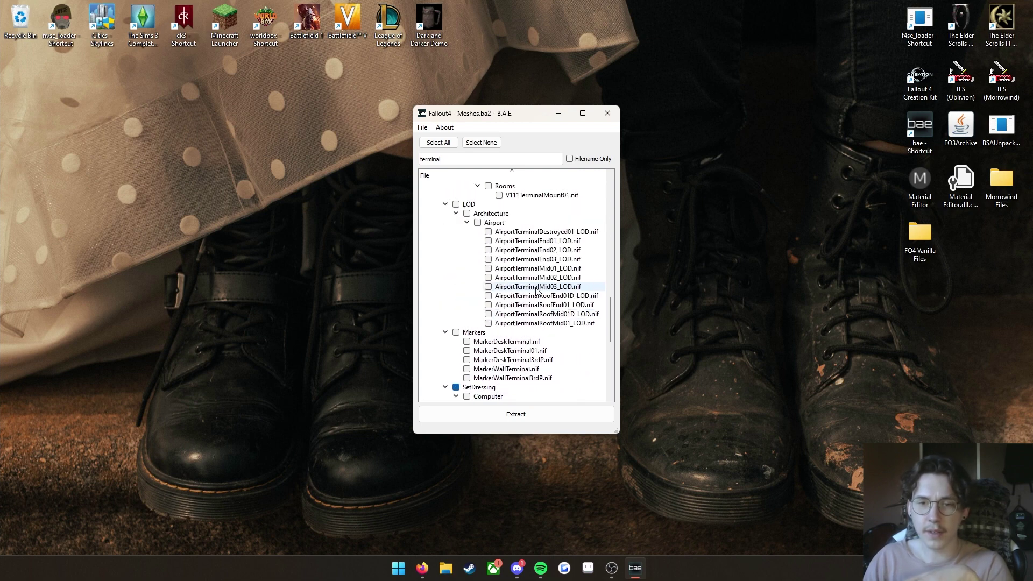
scroll(536, 290, down, 5)
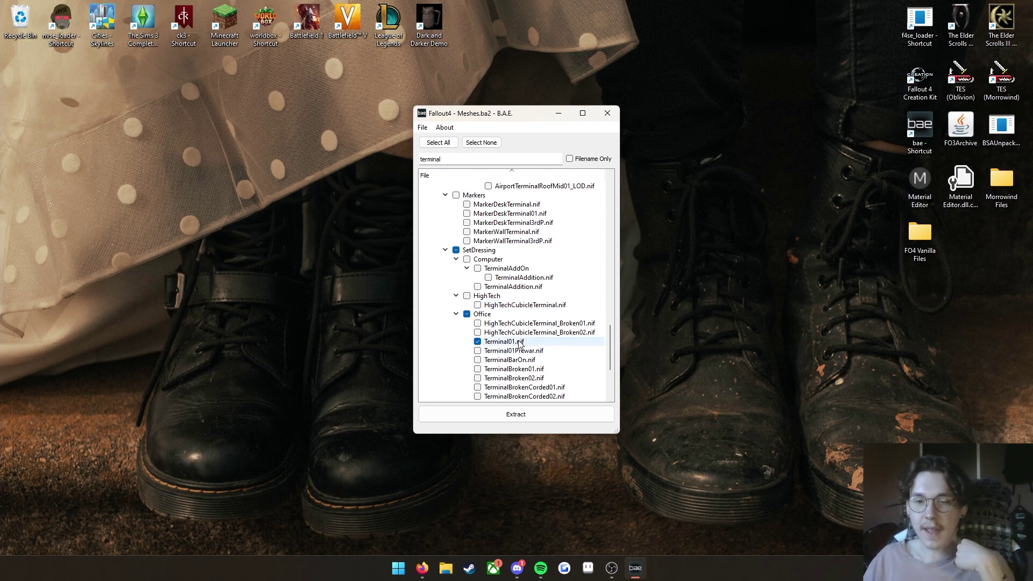
scroll(472, 331, down, 1)
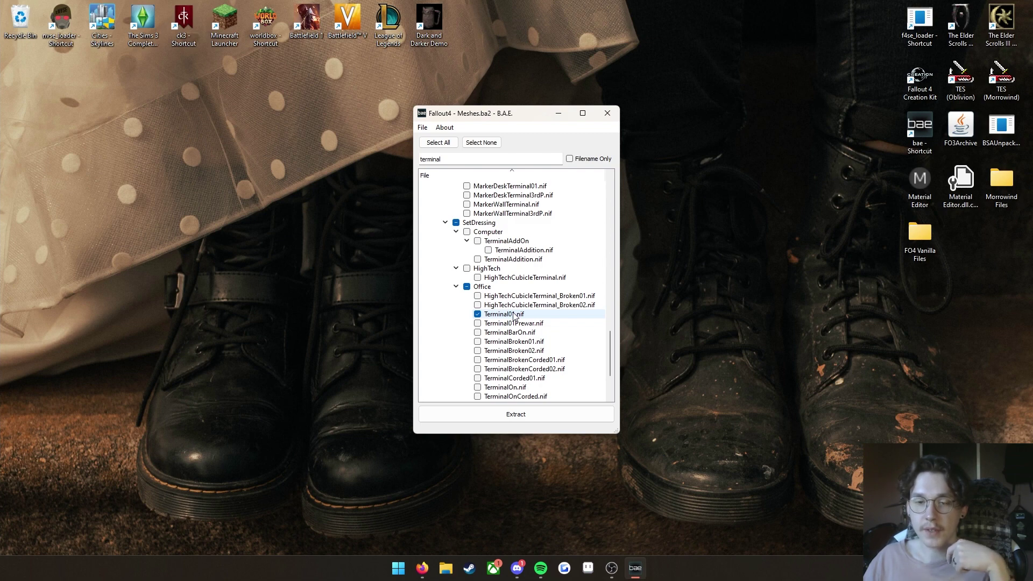
scroll(514, 317, down, 1)
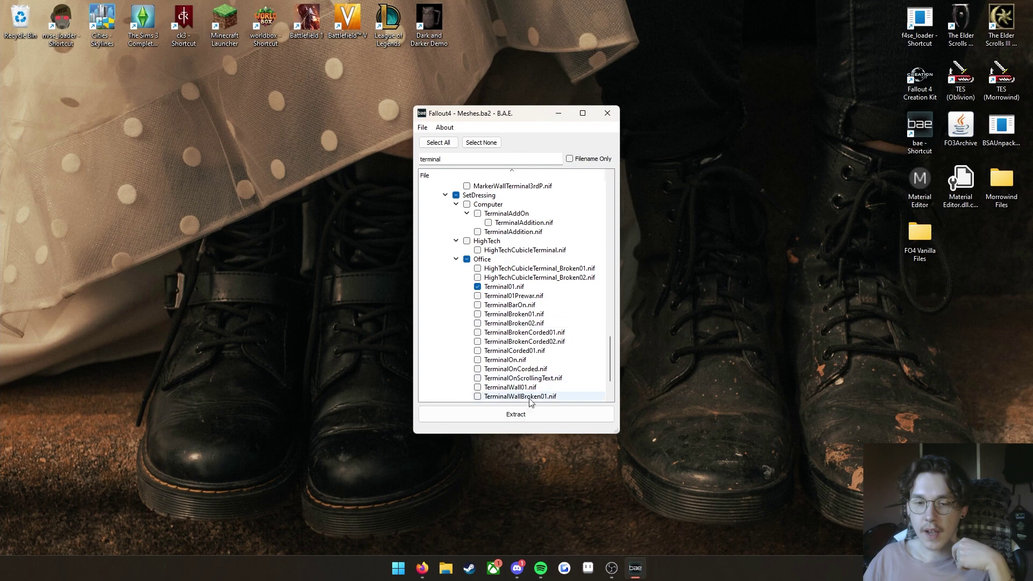
- Extract the selected Terminal01.nif into a new folder named Tutorial Nifs on the Desktop
click(515, 416)
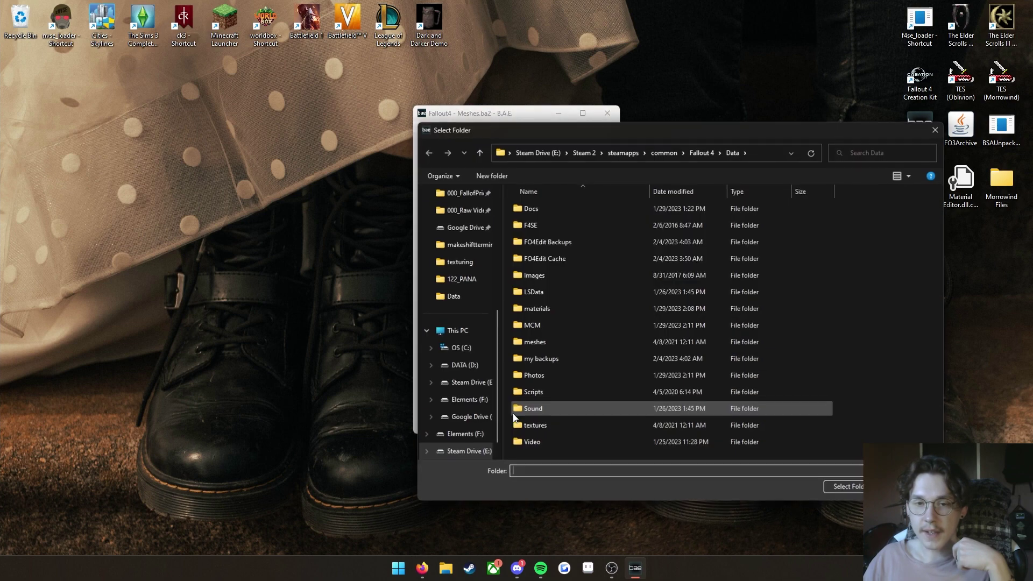
click(466, 246)
drag(624, 127, 474, 103)
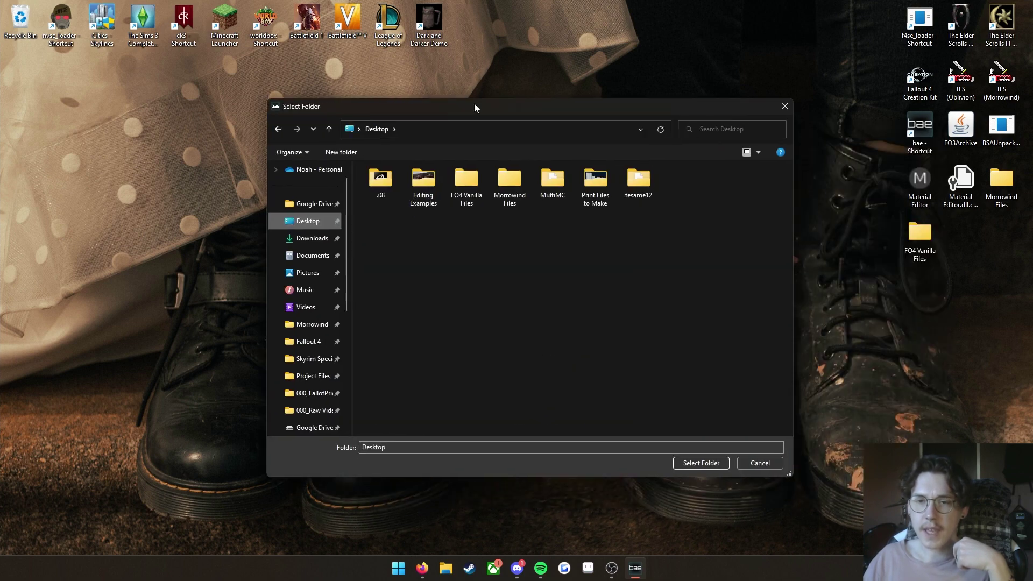
right_click(477, 301)
mouse_move(542, 412)
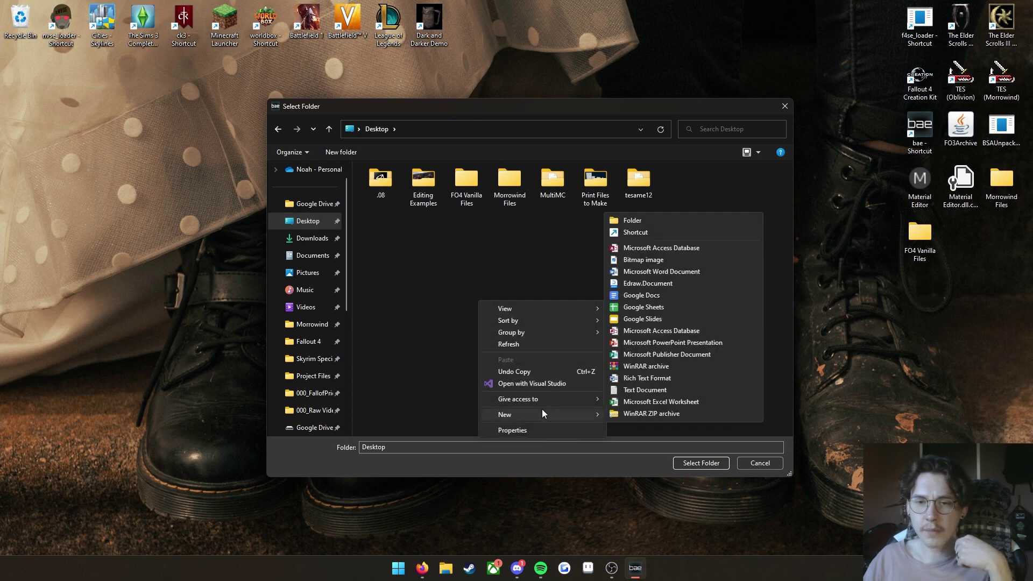
click(650, 221)
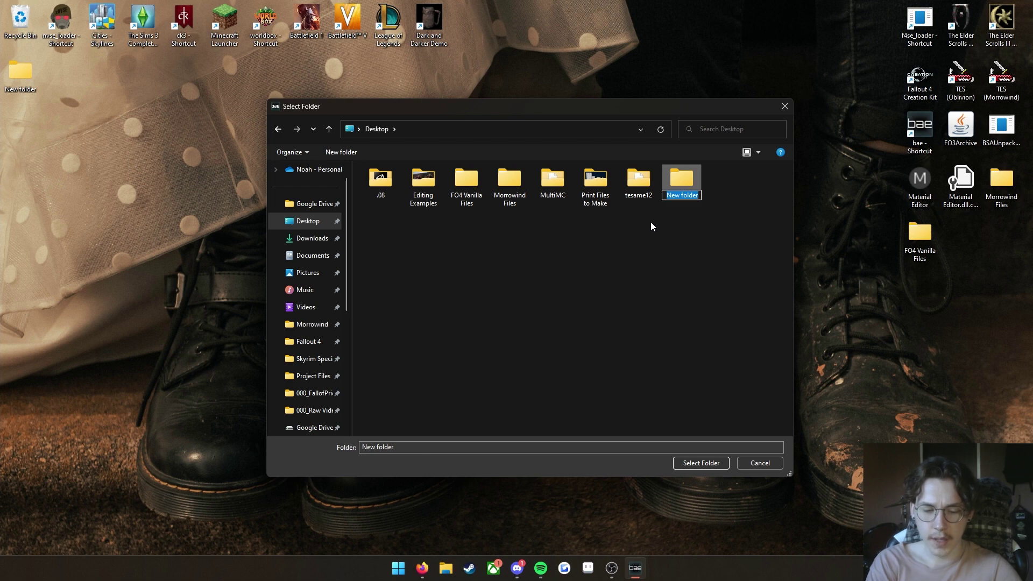
text(Tutorial Nif)
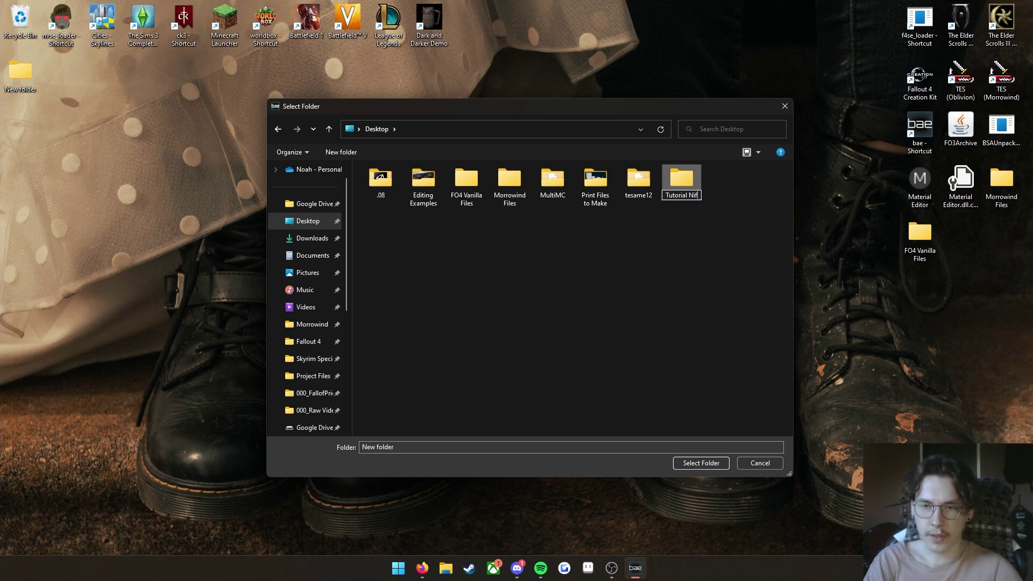
text(s)
key(Return)
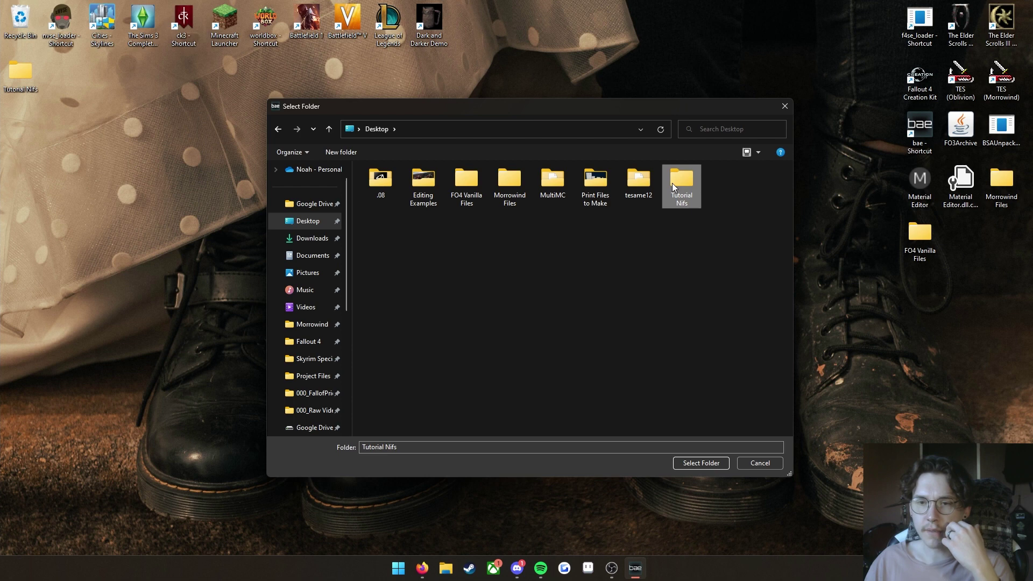
double_click(673, 183)
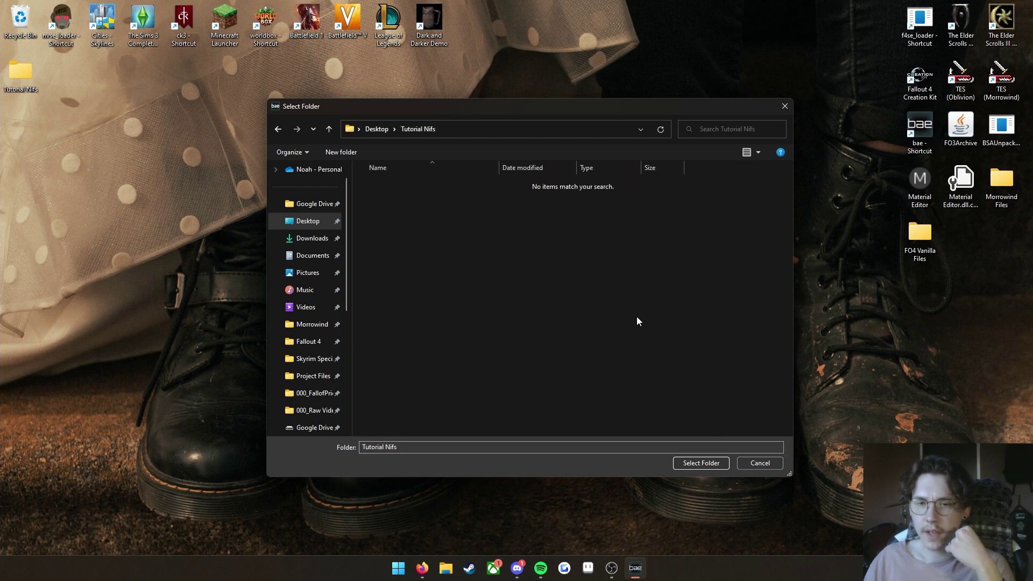
click(706, 461)
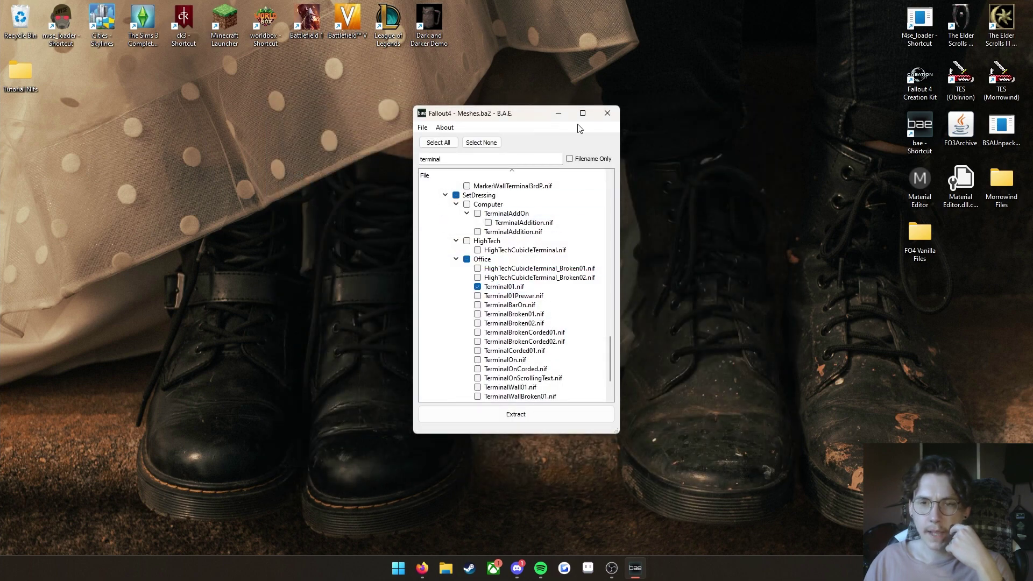
- Open the Tutorial Nifs folder on the desktop and browse down through its Meshes subfolders to the extracted mesh
click(558, 113)
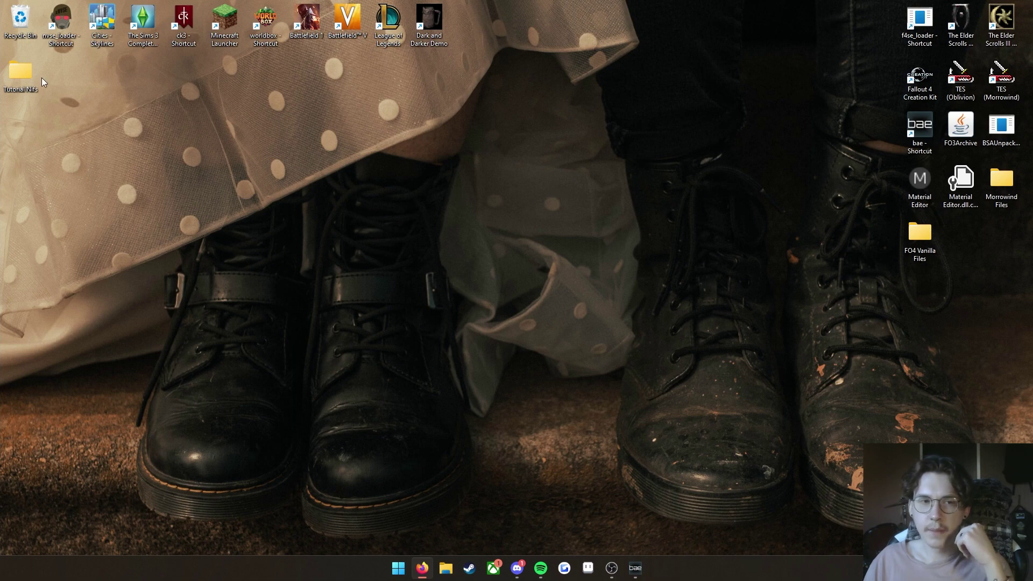
double_click(21, 71)
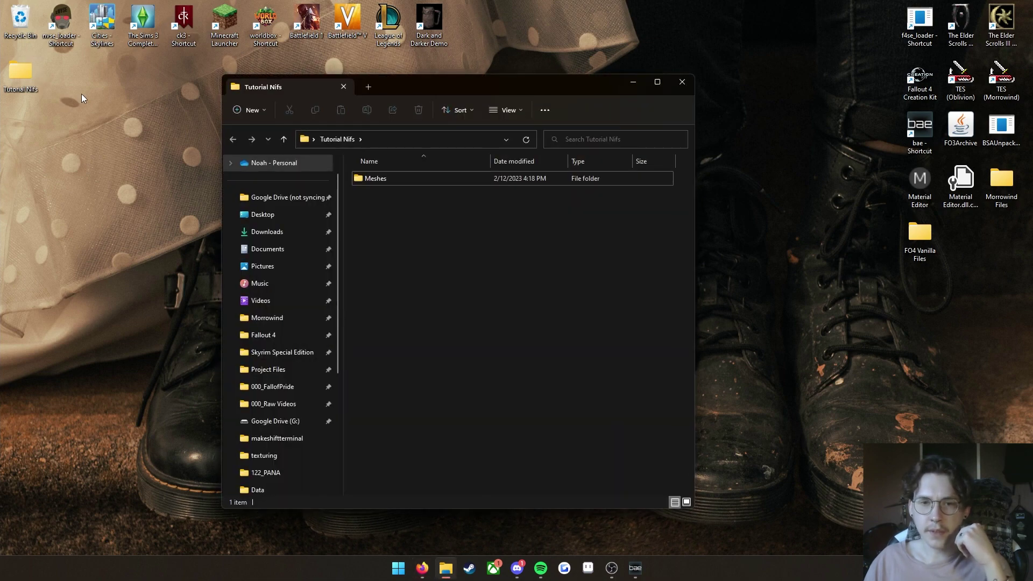
click(397, 180)
double_click(396, 179)
double_click(396, 179)
double_click(397, 180)
click(376, 179)
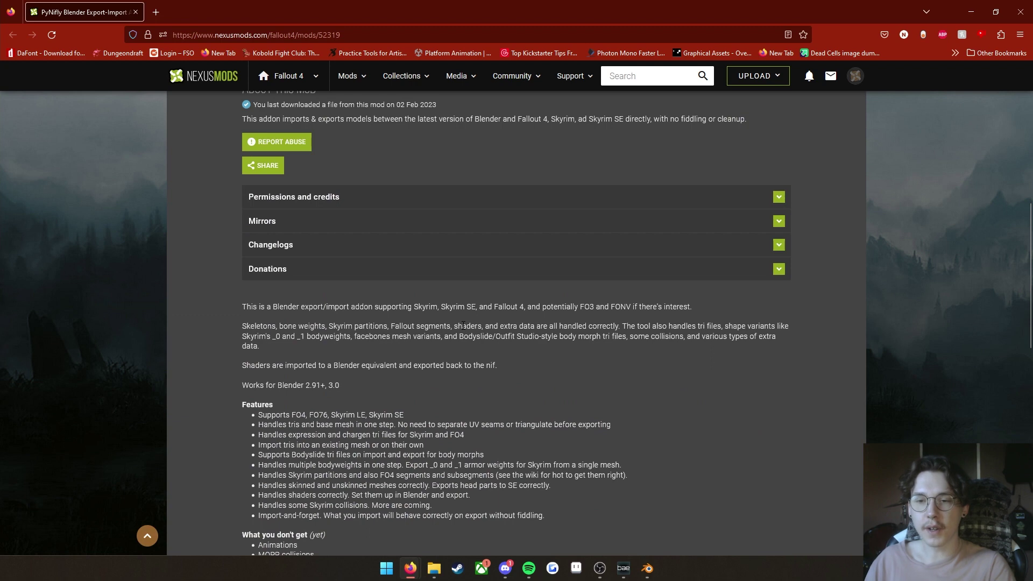
- Review the PyNifly Blender Export-Import Add-On page on Nexus Mods and manually download its main file, pyNifly version 5.9
scroll(463, 326, up, 5)
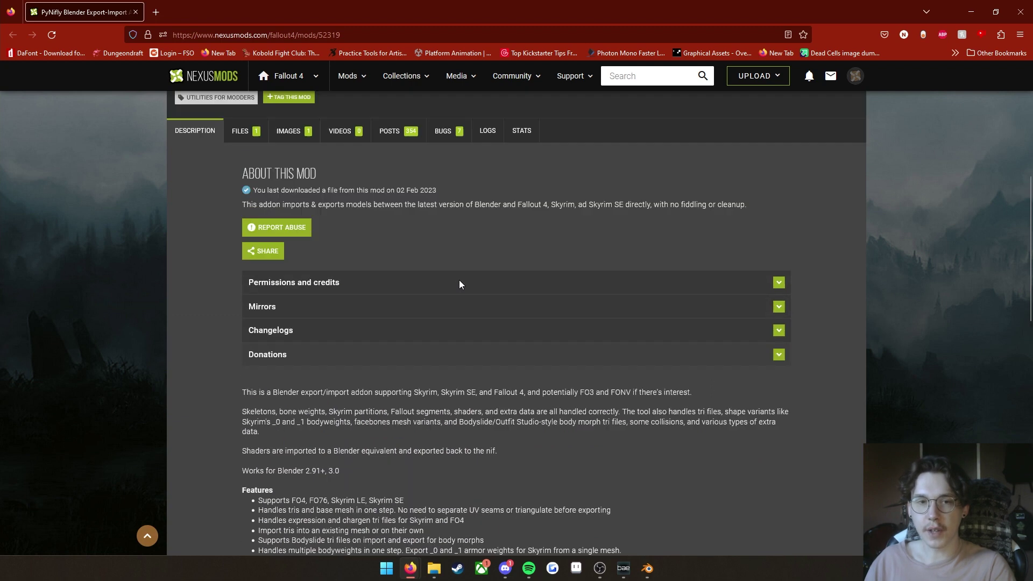
scroll(369, 279, down, 2)
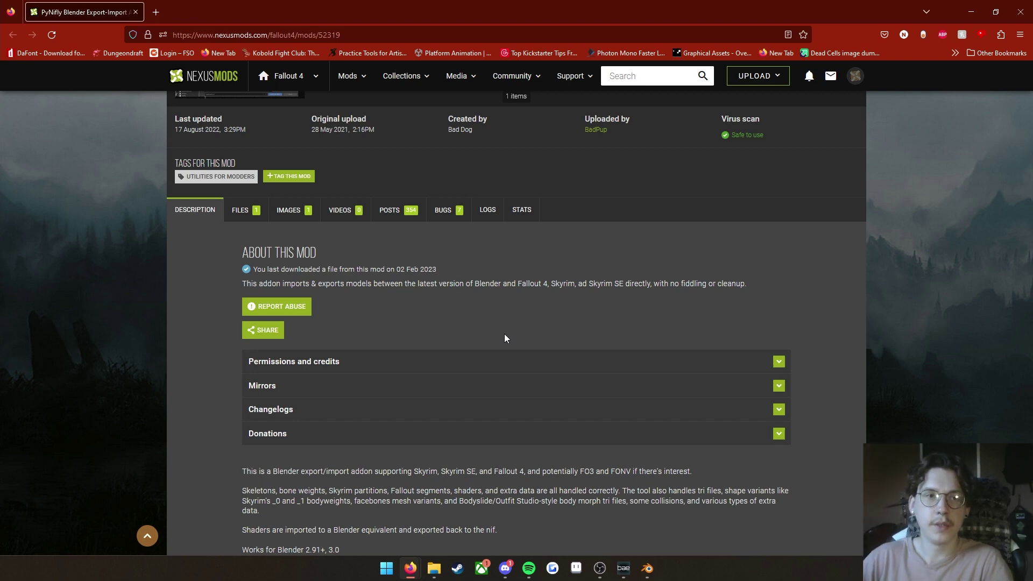
scroll(498, 344, up, 5)
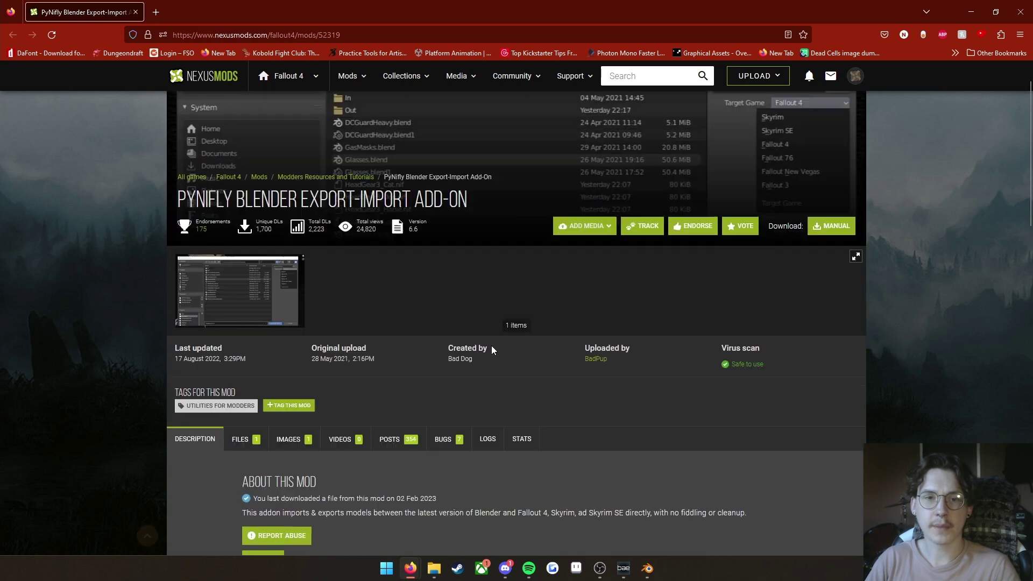
scroll(408, 226, down, 10)
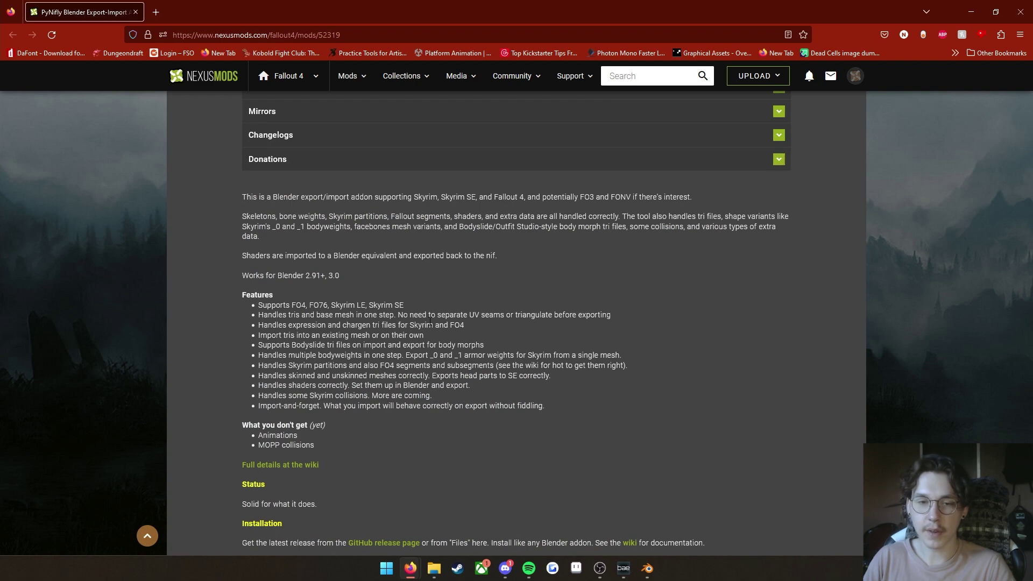
scroll(359, 347, up, 5)
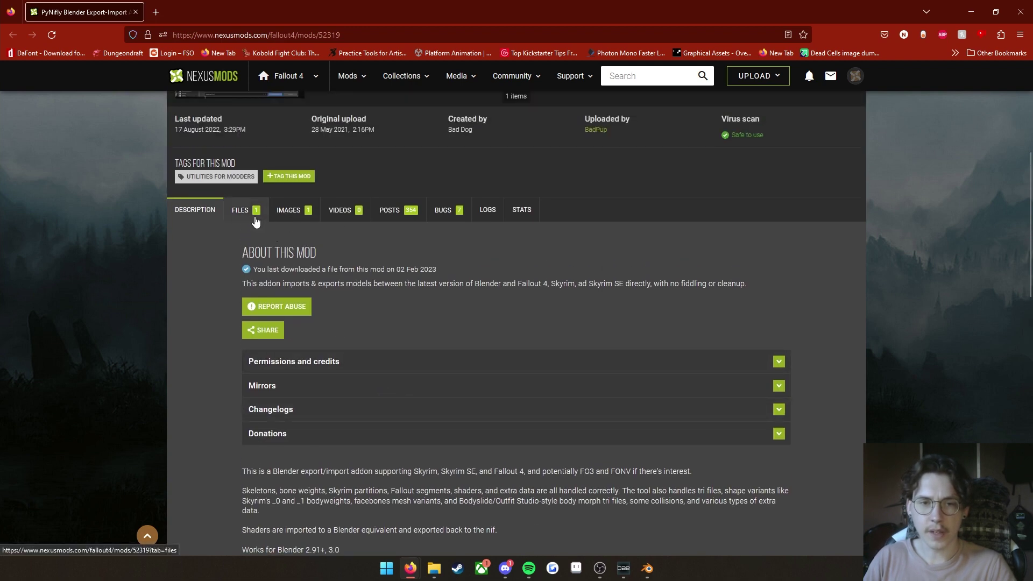
click(255, 221)
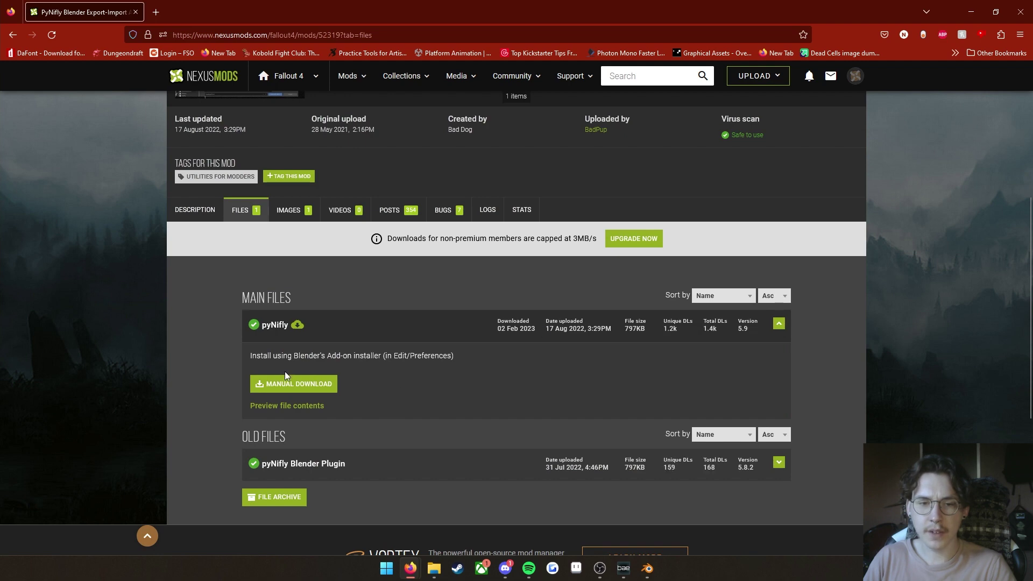
click(286, 389)
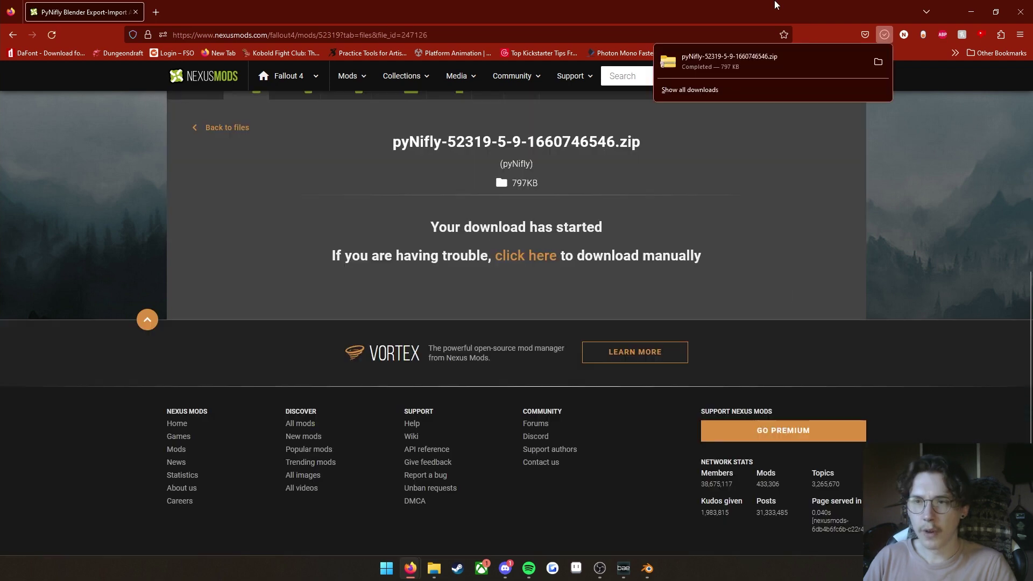
- Place the downloaded pyNifly zip on the desktop and close the browser
drag(777, 5, 746, 40)
click(963, 4)
click(963, 5)
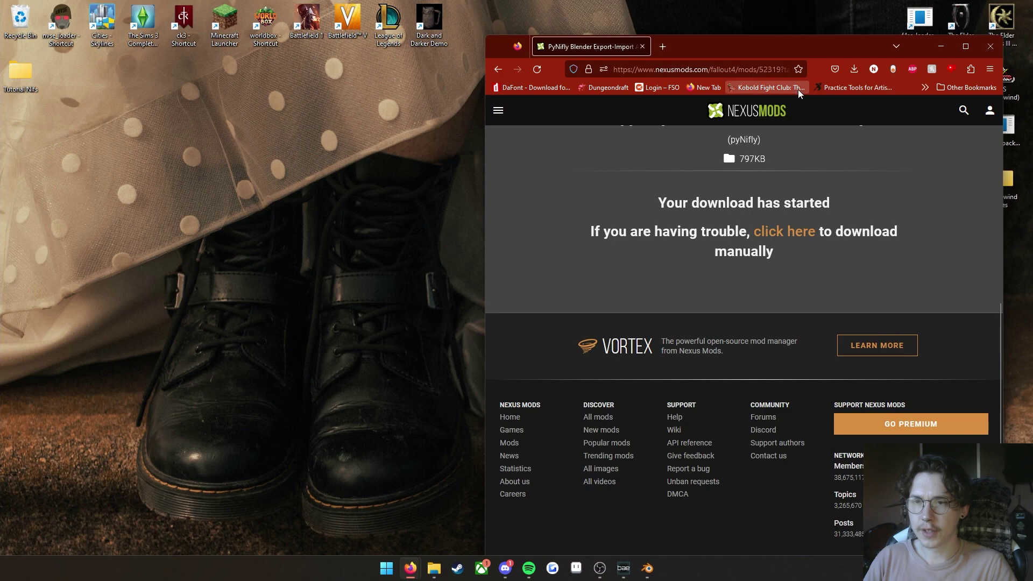
click(854, 69)
drag(728, 93, 279, 221)
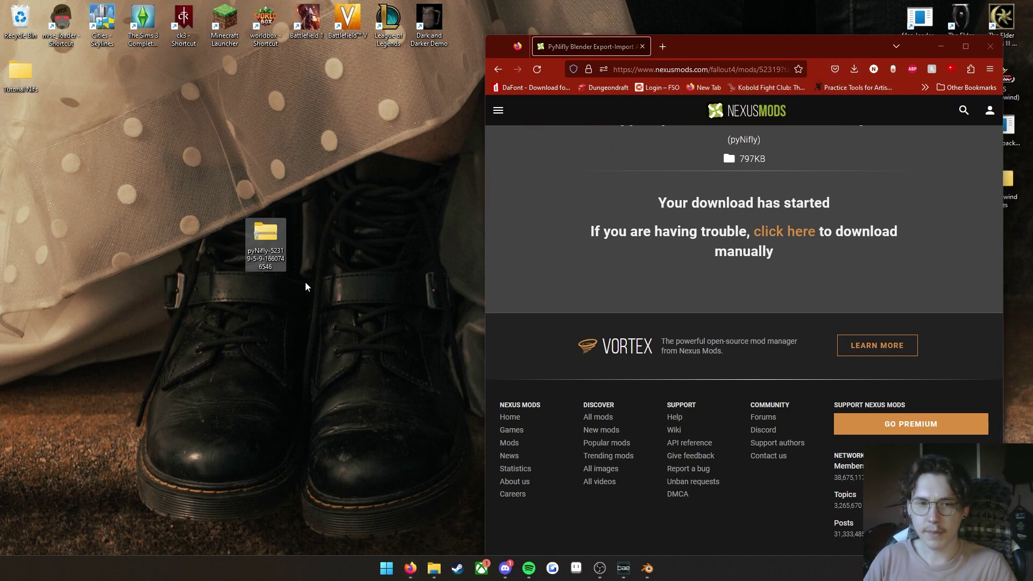
click(991, 47)
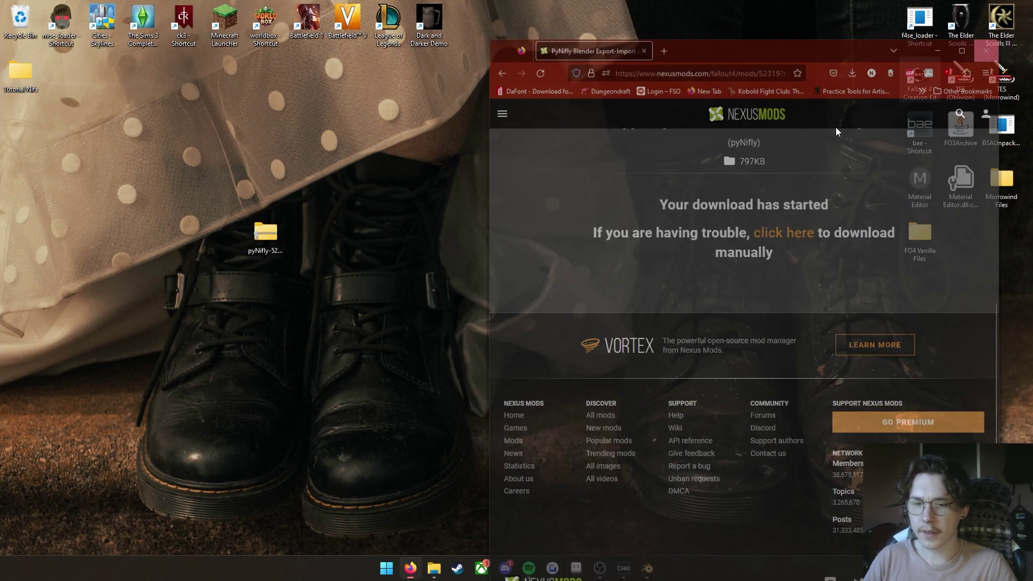
- Switch to Blender, dismiss the splash screen, and delete the default camera, cube and light
click(648, 570)
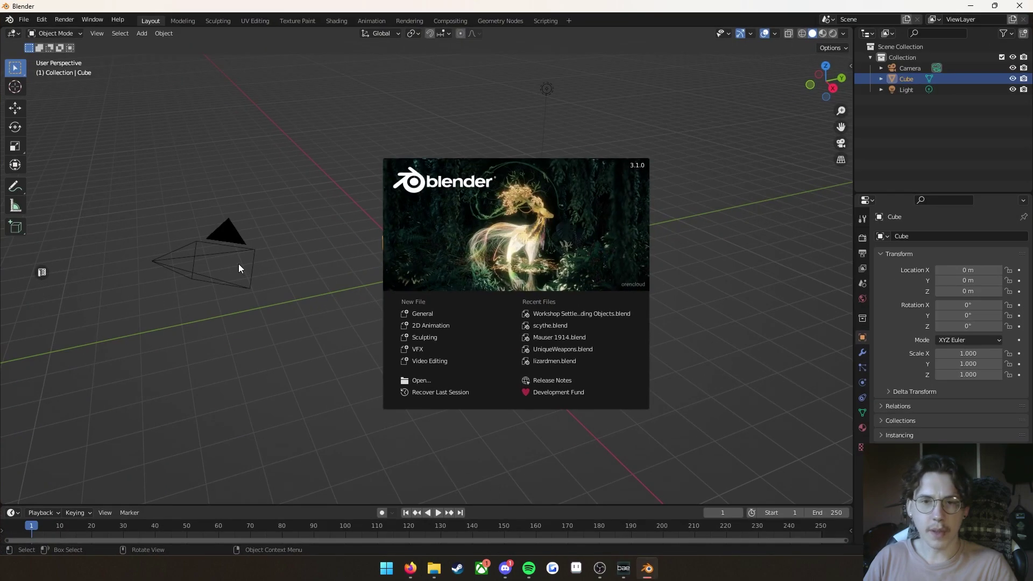
click(269, 318)
drag(167, 403, 623, 61)
key(x)
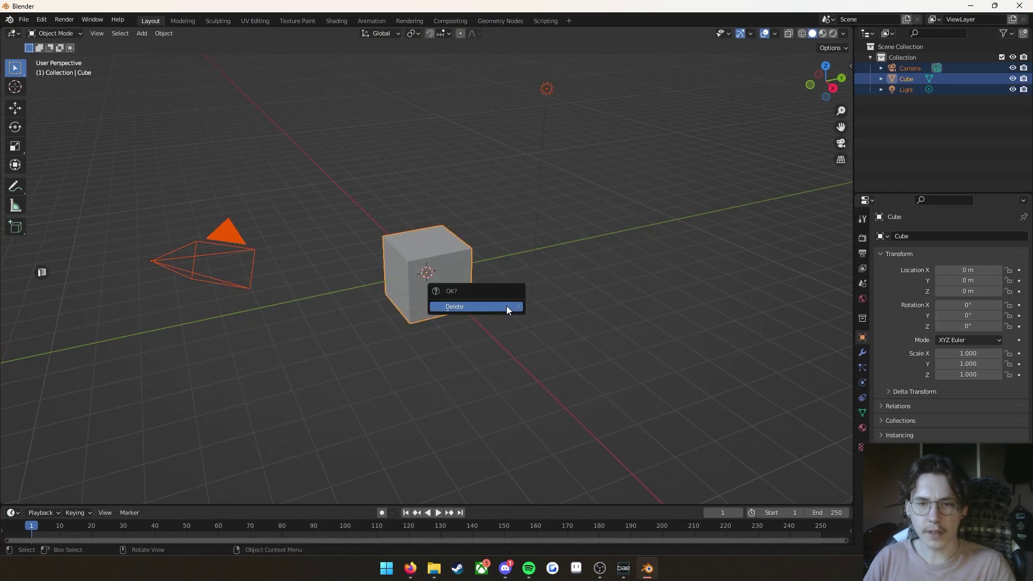
click(505, 306)
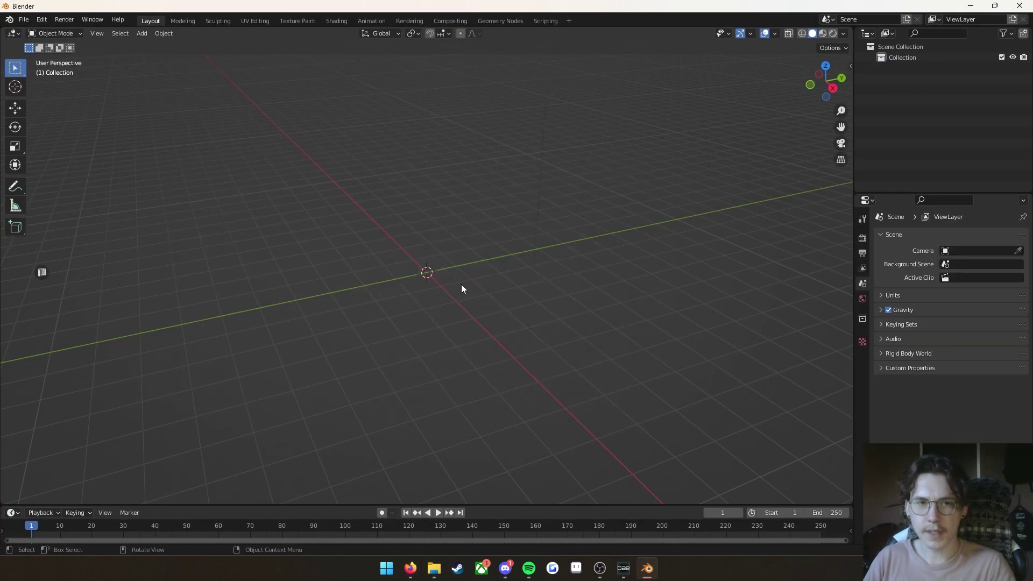
- Install the add-on from pyNifly-52319-5-9-1660746546.zip on the Desktop through Blender's add-on preferences
click(42, 21)
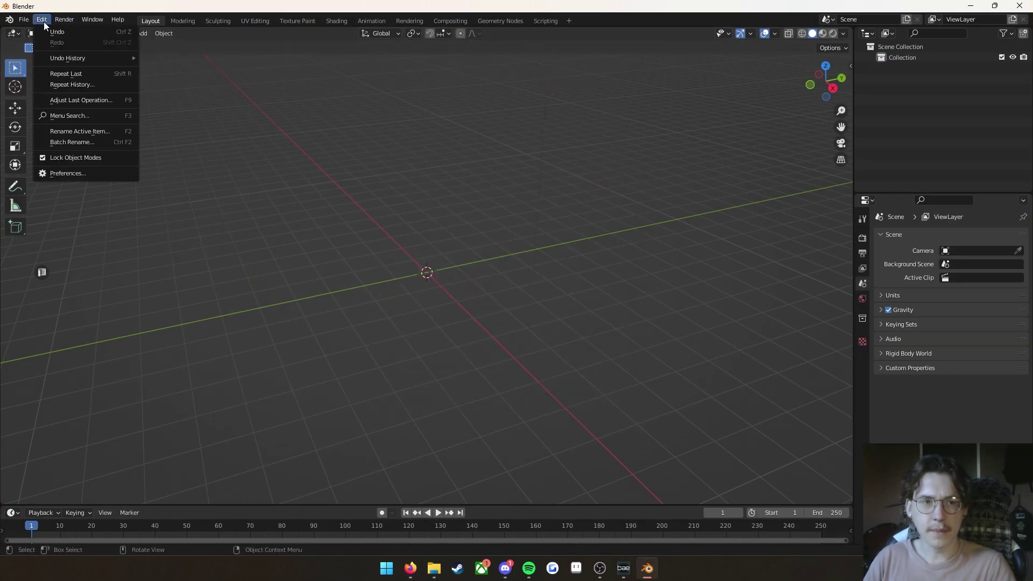
click(104, 172)
drag(173, 28, 298, 80)
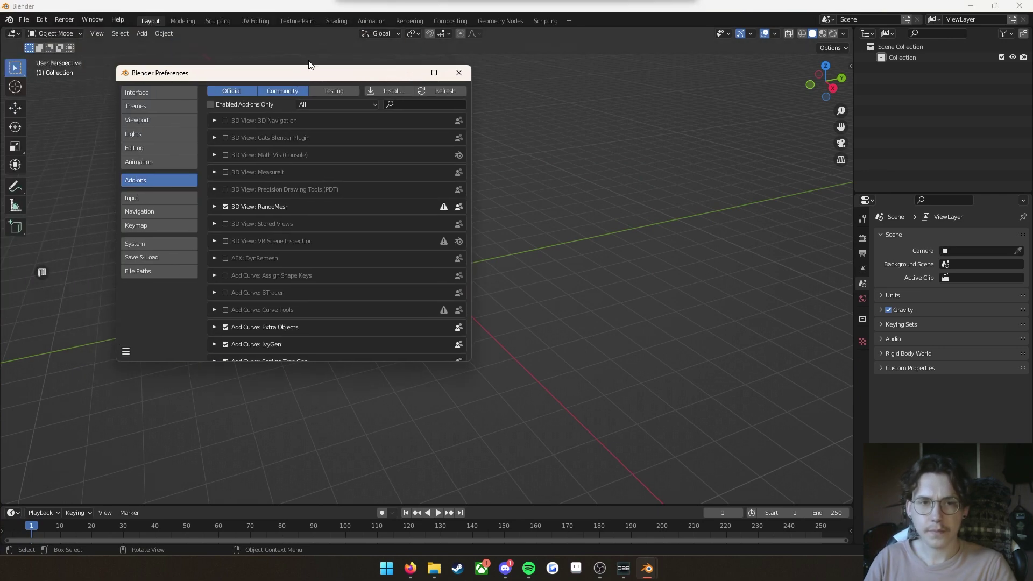
click(388, 92)
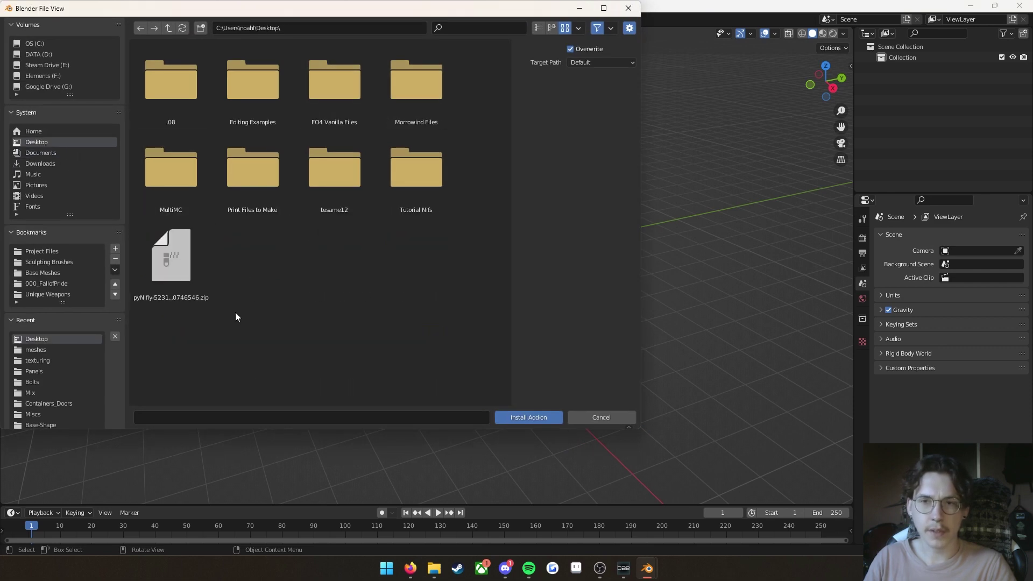
click(170, 268)
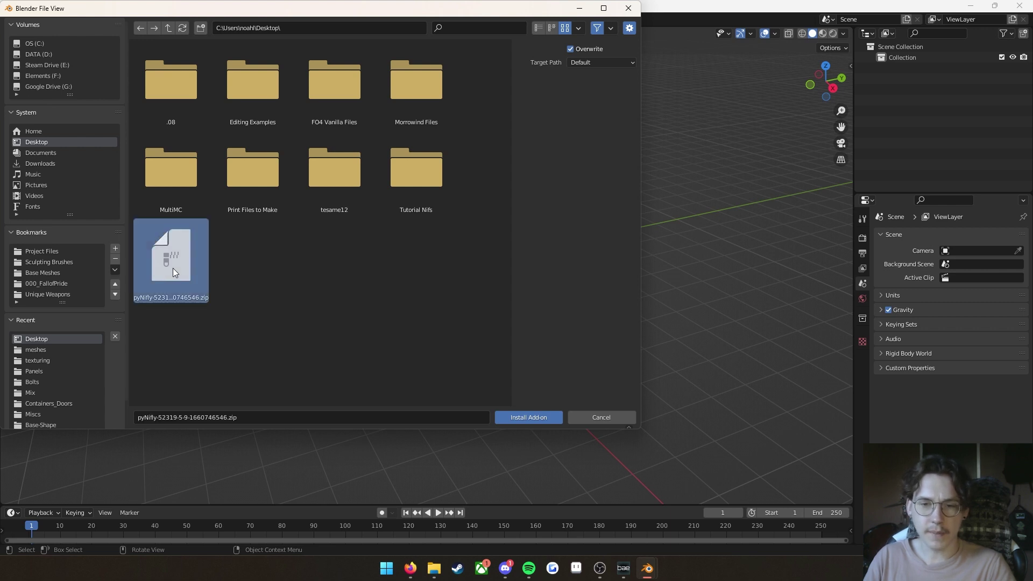
click(540, 419)
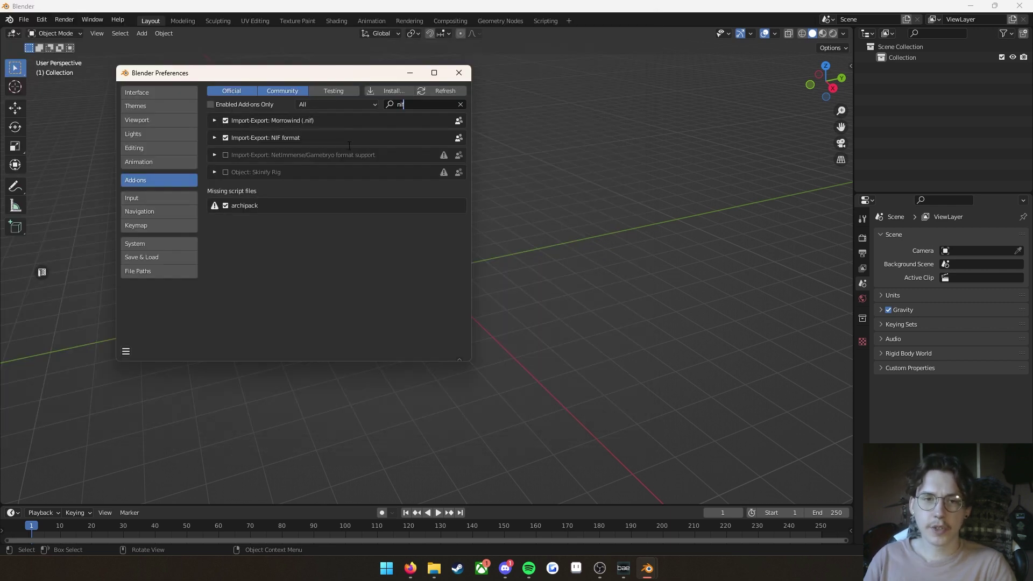
- Filter the add-ons by "nif", check the details of Import-Export: NIF format, and close the preferences
key(Return)
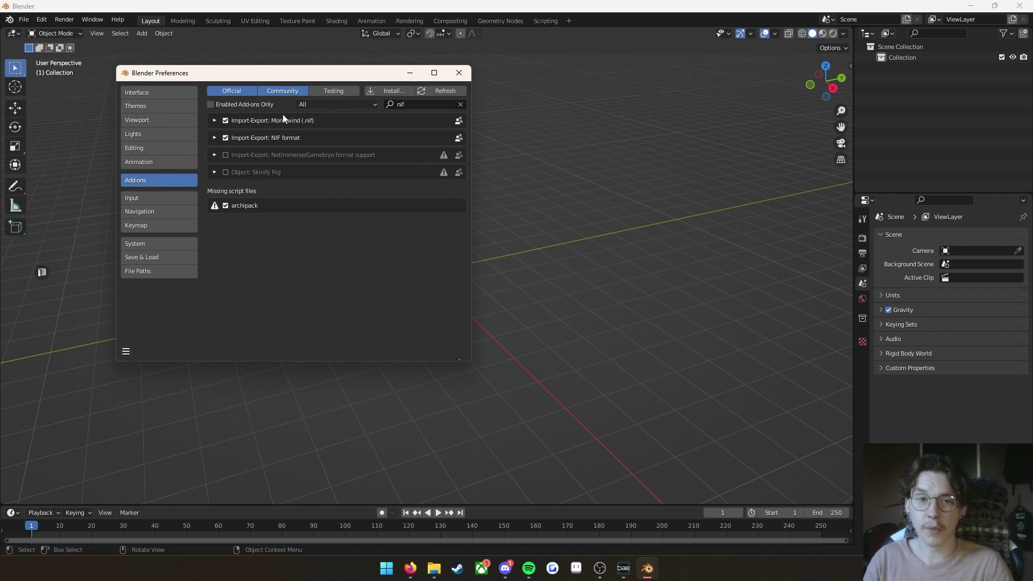
click(215, 138)
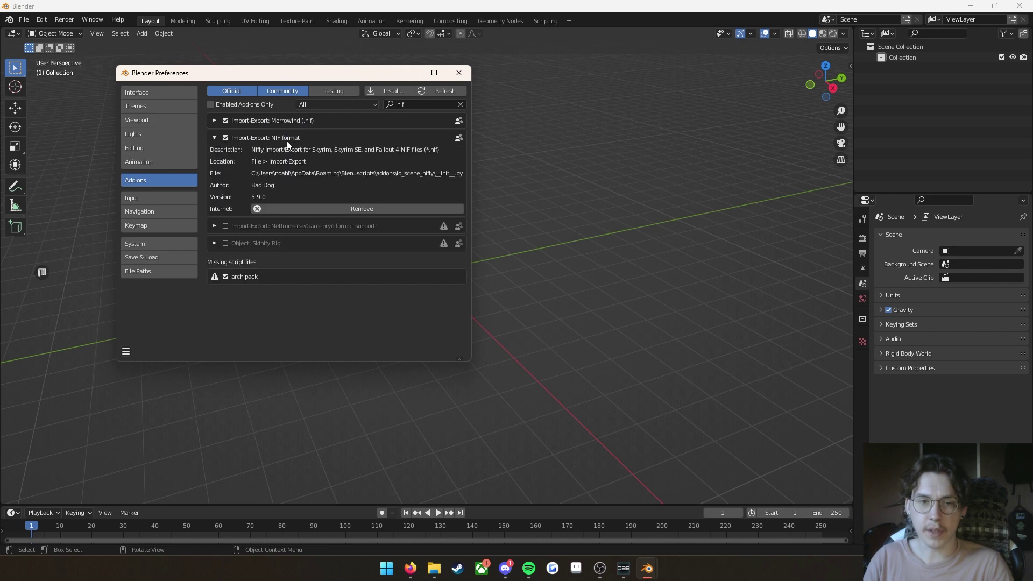
click(214, 138)
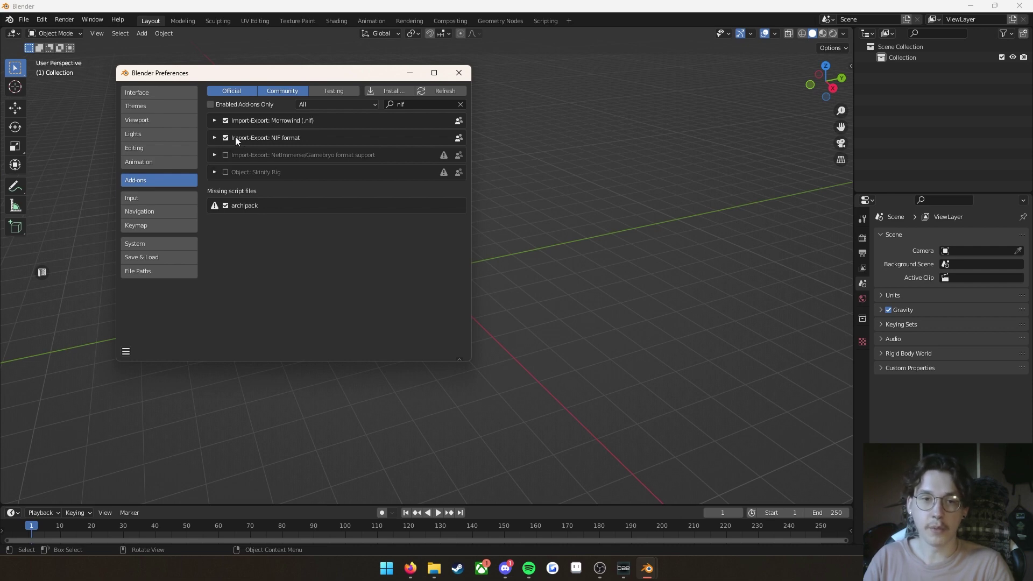
click(458, 73)
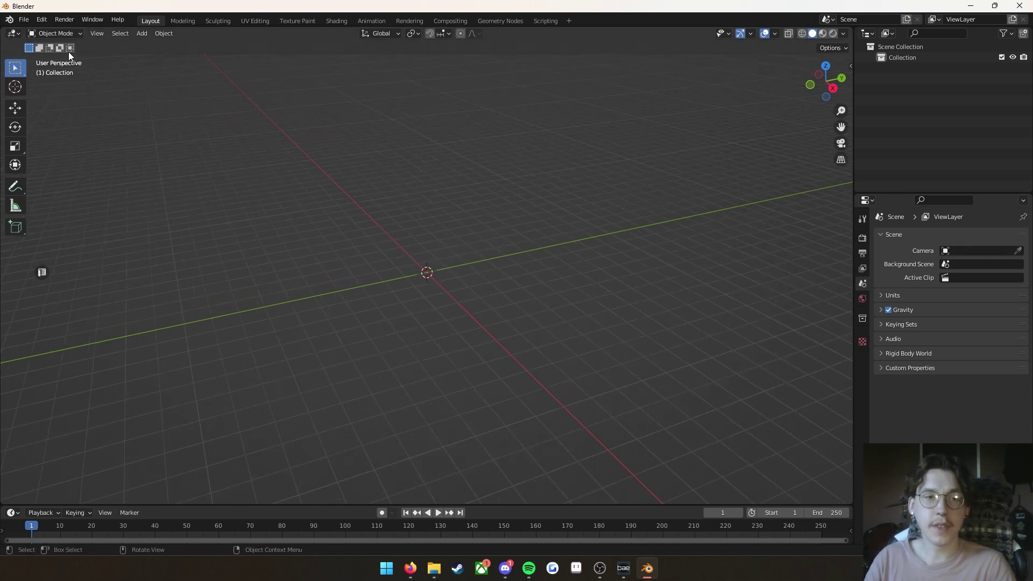
- Import Terminal01.nif from Desktop\Tutorial Nifs\Meshes\SetDressing\Office with the Nifly importer and inspect the terminal from its front and side
click(32, 22)
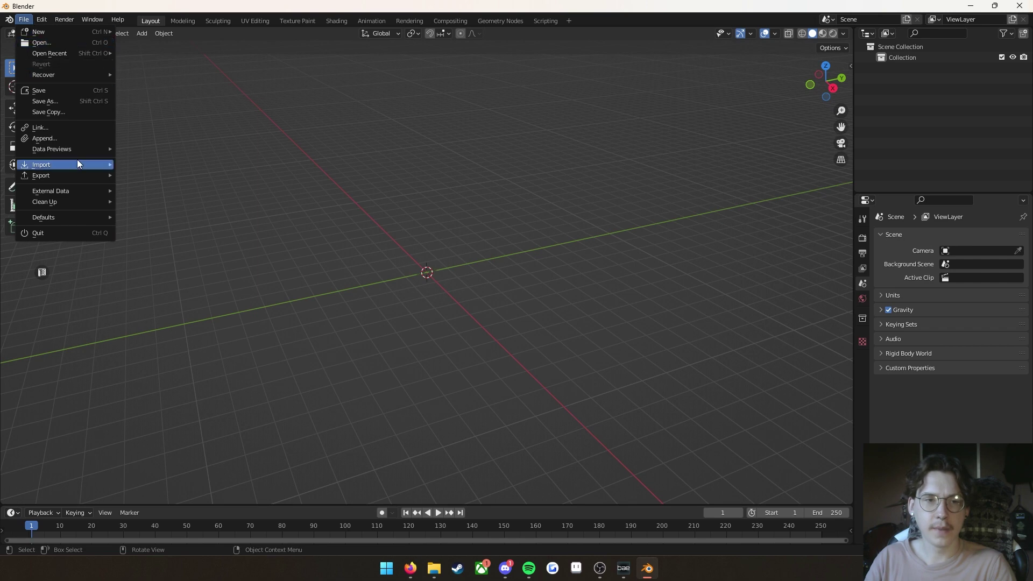
mouse_move(78, 164)
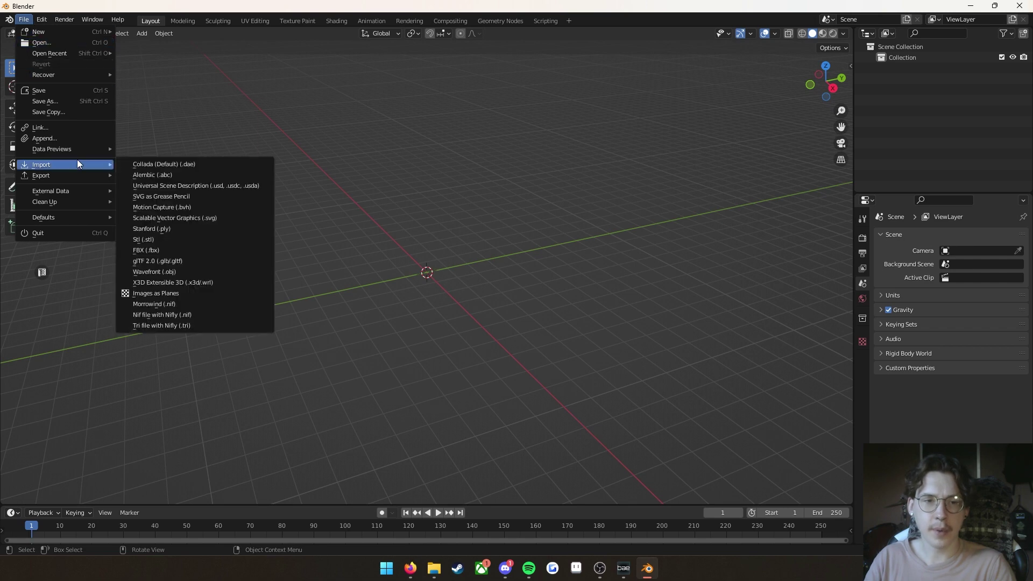
click(202, 316)
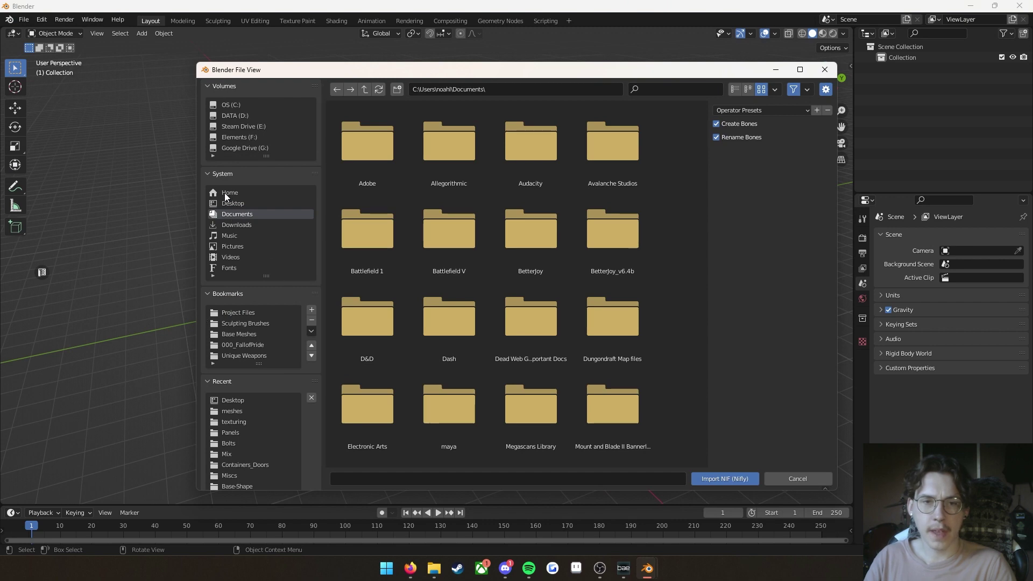
click(234, 205)
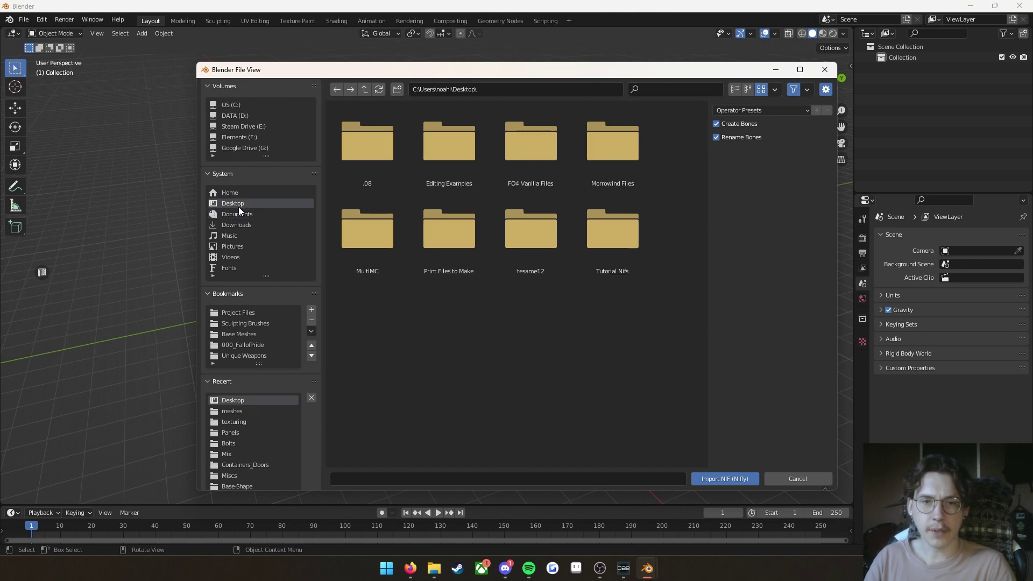
double_click(615, 249)
double_click(370, 158)
double_click(370, 158)
double_click(370, 158)
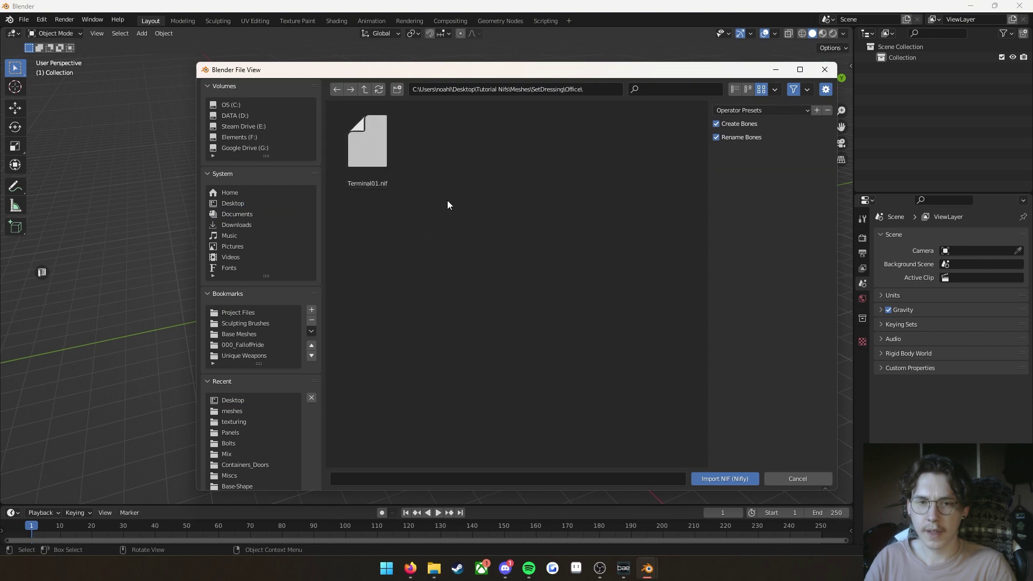
click(371, 148)
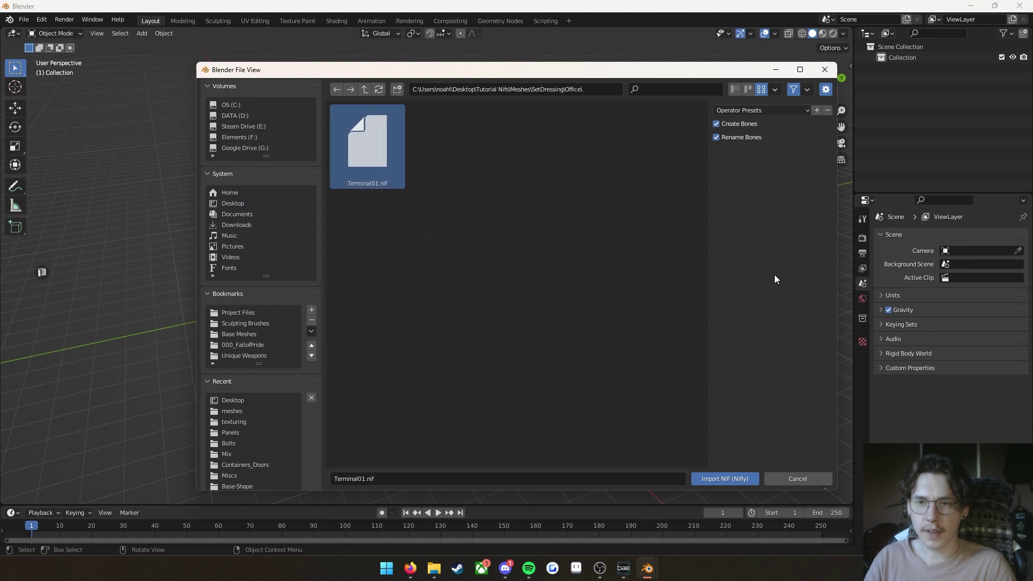
click(737, 480)
scroll(486, 336, down, 3)
middle_drag(485, 335, 554, 263)
click(553, 263)
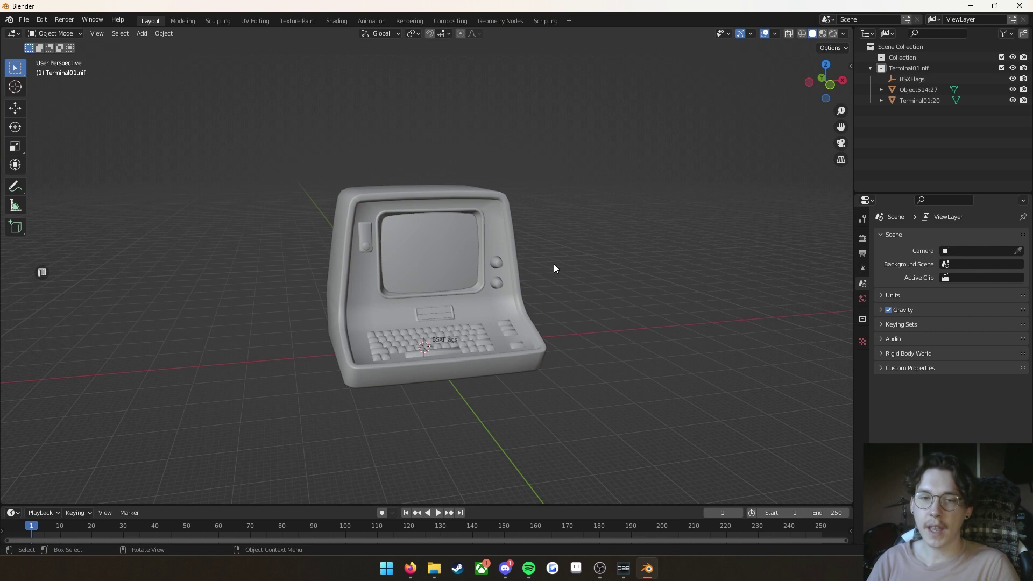
middle_drag(554, 264, 469, 301)
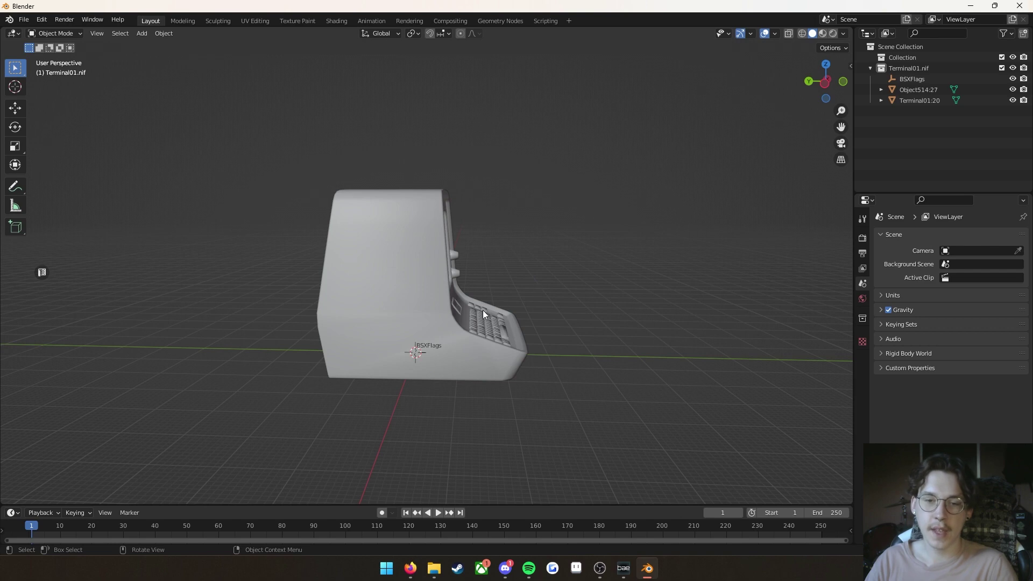
middle_drag(564, 321, 415, 309)
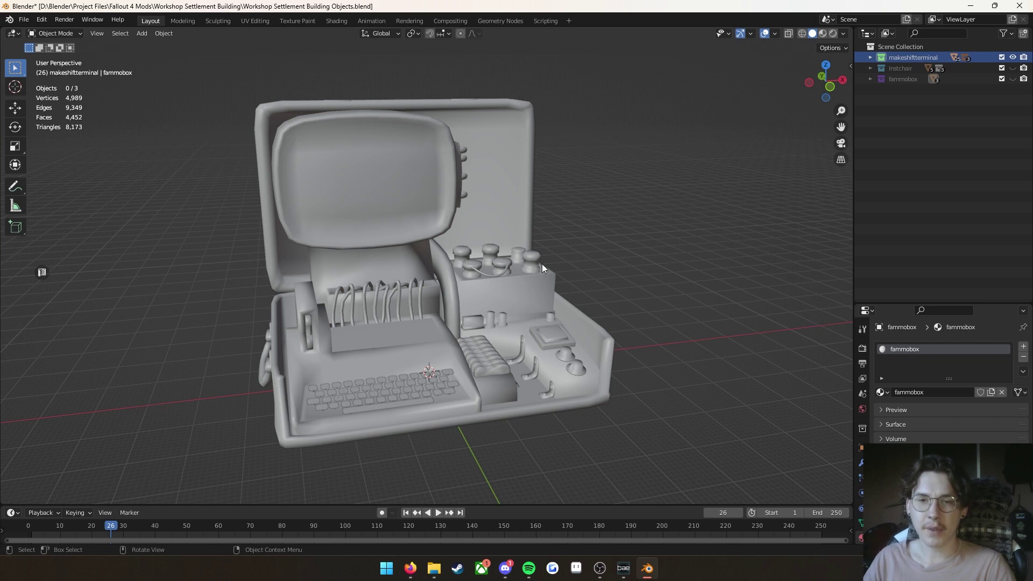
- Enter Edit Mode on the suitcase terminal, select the face behind the metal brackets and grow the selection to the adjoining panel faces
mouse_move(616, 256)
middle_down()
mouse_move(588, 254)
mouse_move(599, 254)
middle_up()
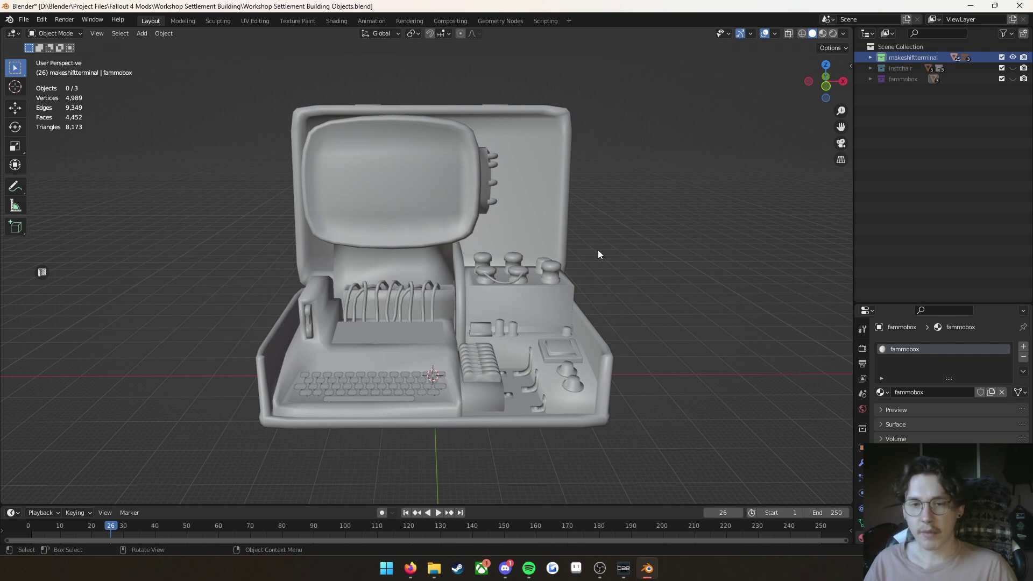
middle_drag(538, 337, 531, 367)
scroll(519, 362, up, 5)
click(484, 312)
middle_drag(500, 312, 531, 290)
click(531, 289)
key(Tab)
click(527, 290)
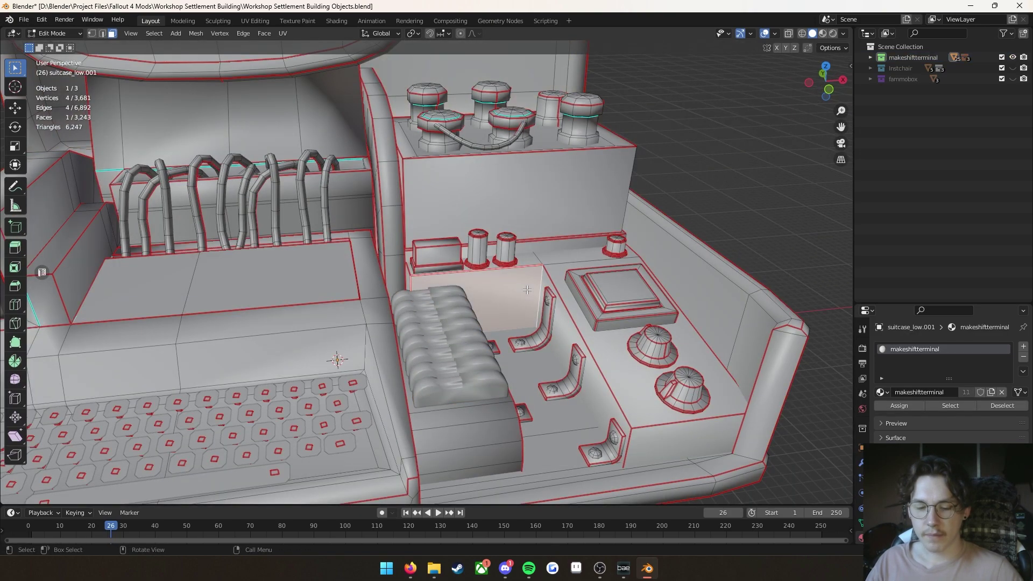
key(ctrl+KP_Add)
- Move the selected panel faces out in front of the suitcase and undo the move
middle_drag(528, 290, 555, 296)
key(g)
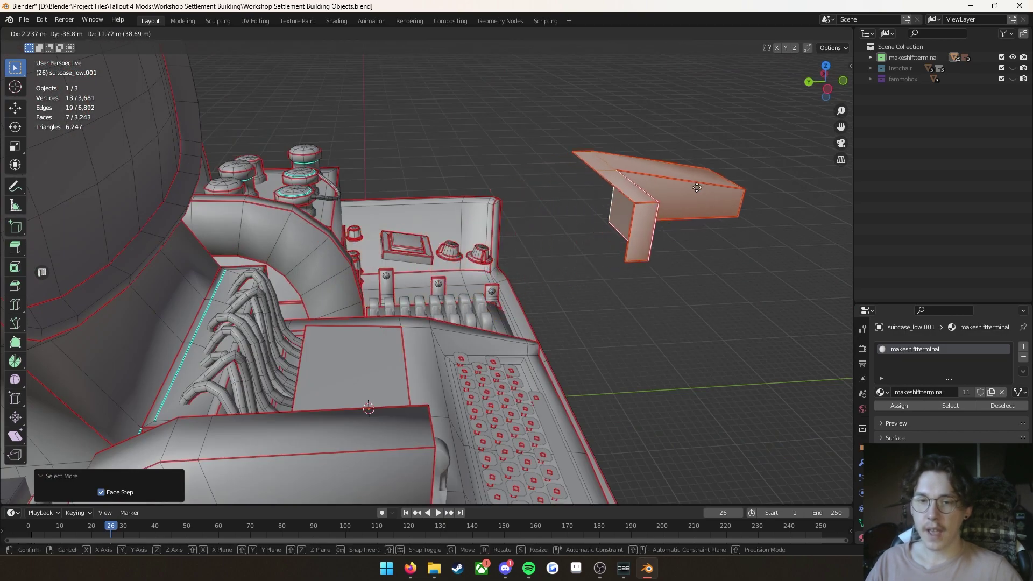
click(751, 169)
middle_drag(751, 169, 599, 295)
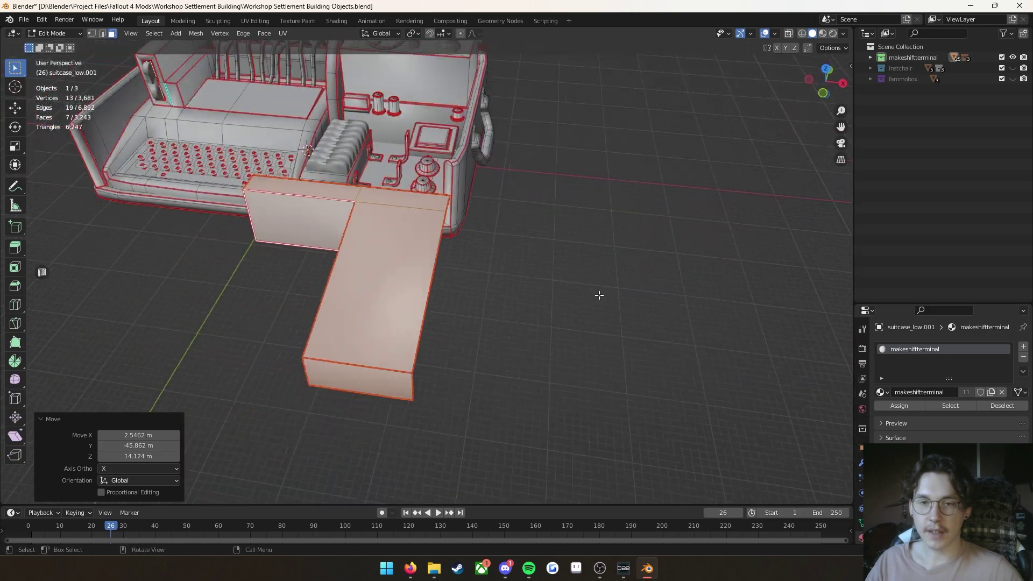
key(ctrl+z)
- Return the suitcase to Object Mode in a front view and save the Blender file
scroll(518, 281, up, 6)
middle_drag(528, 299, 504, 314)
scroll(530, 285, down, 4)
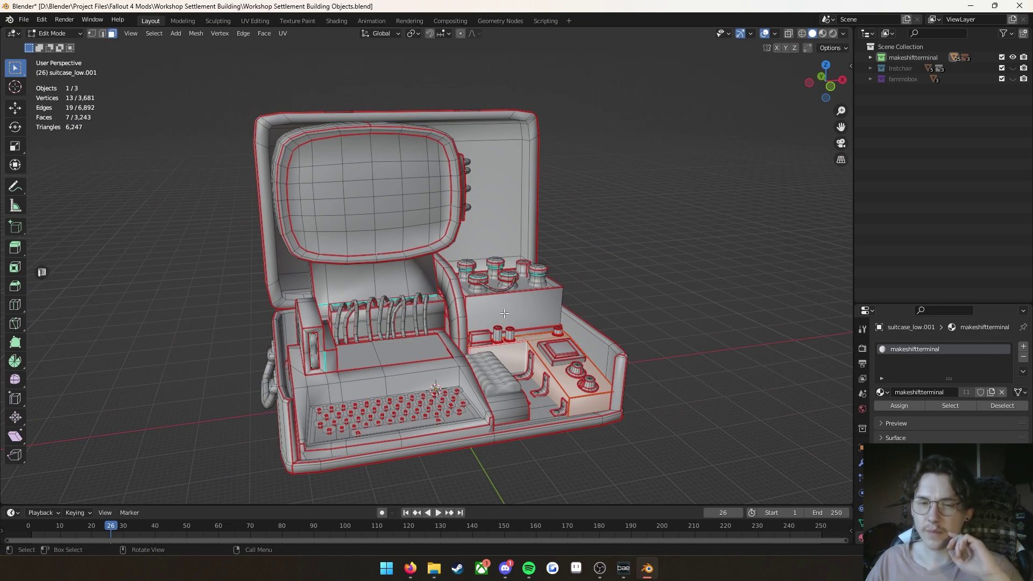
middle_drag(710, 349, 677, 362)
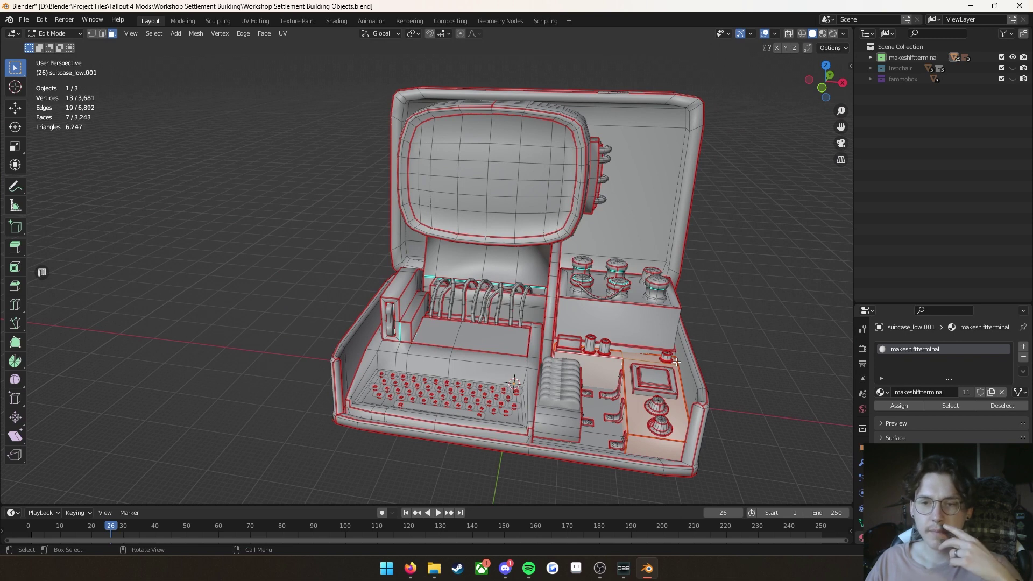
shift+middle_drag(676, 362, 505, 315)
shift+middle_drag(505, 315, 531, 280)
scroll(494, 286, up, 2)
key(Tab)
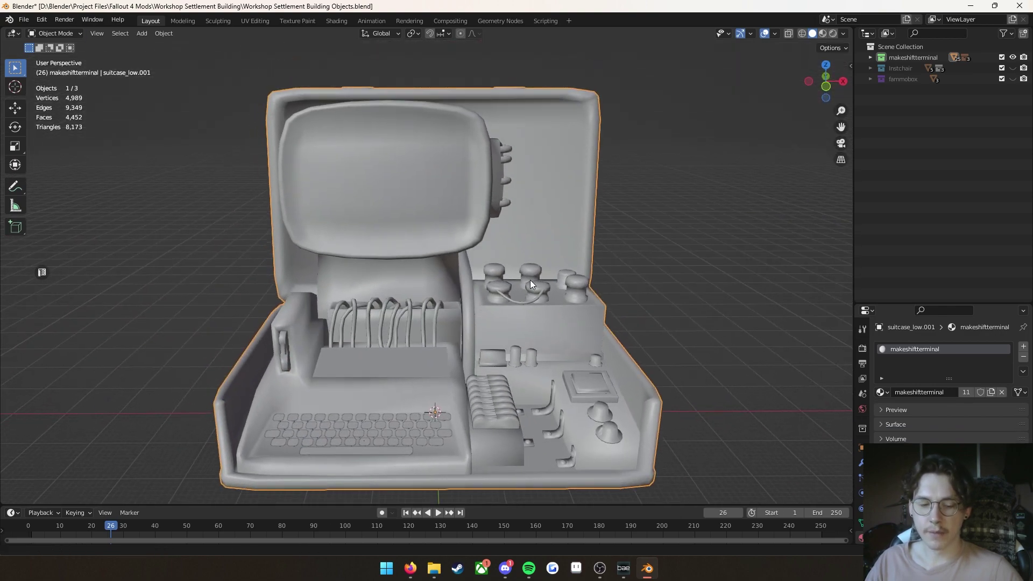
key(ctrl+s)
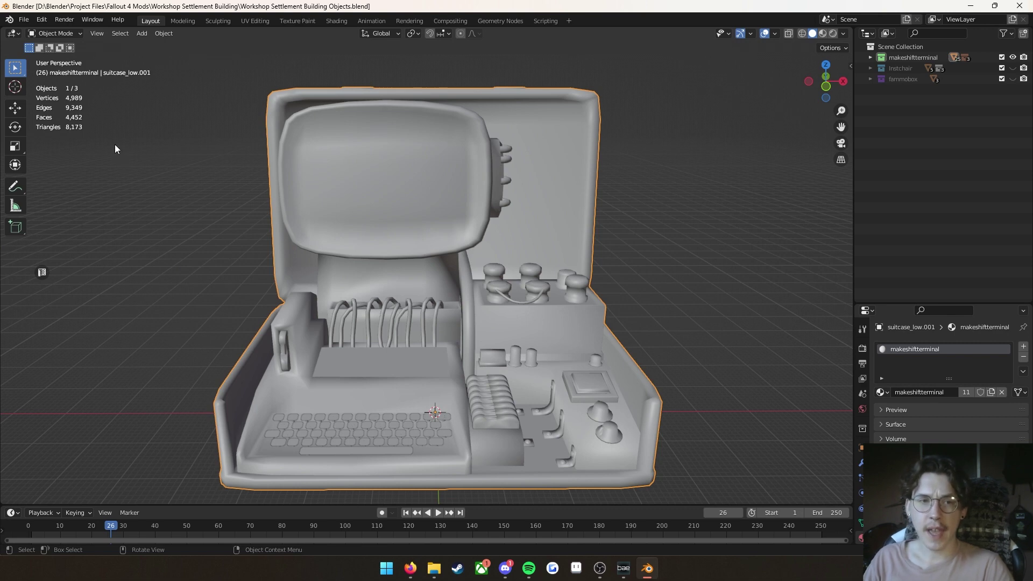
- Deselect the suitcase and switch the Statistics viewport overlay off and back on
drag(103, 136, 28, 75)
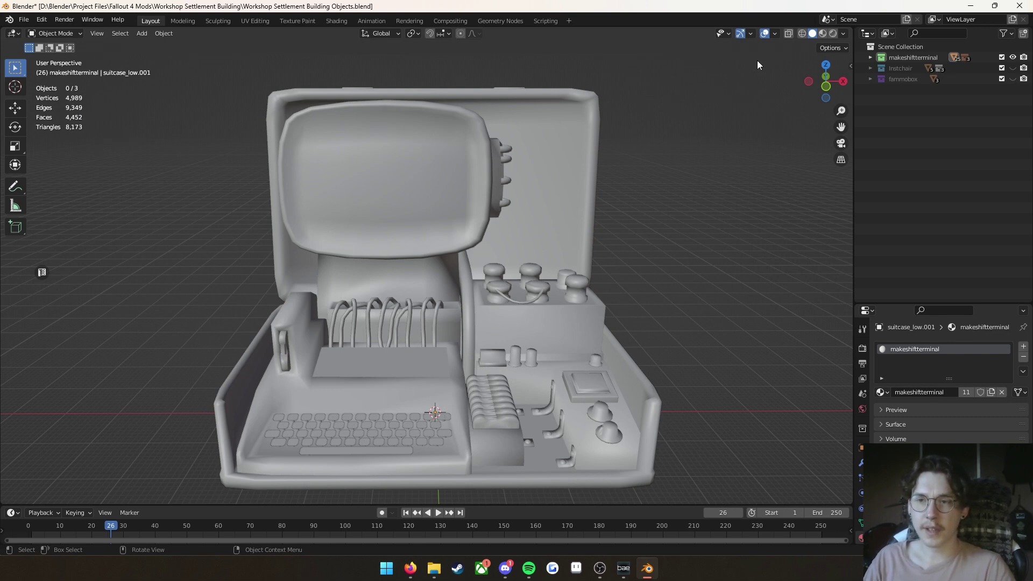
click(776, 36)
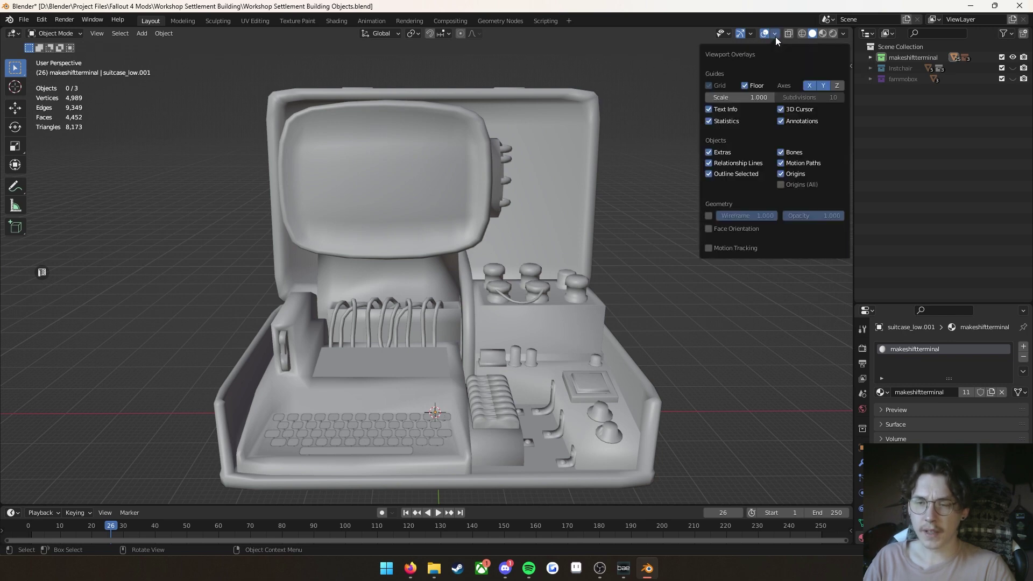
click(718, 121)
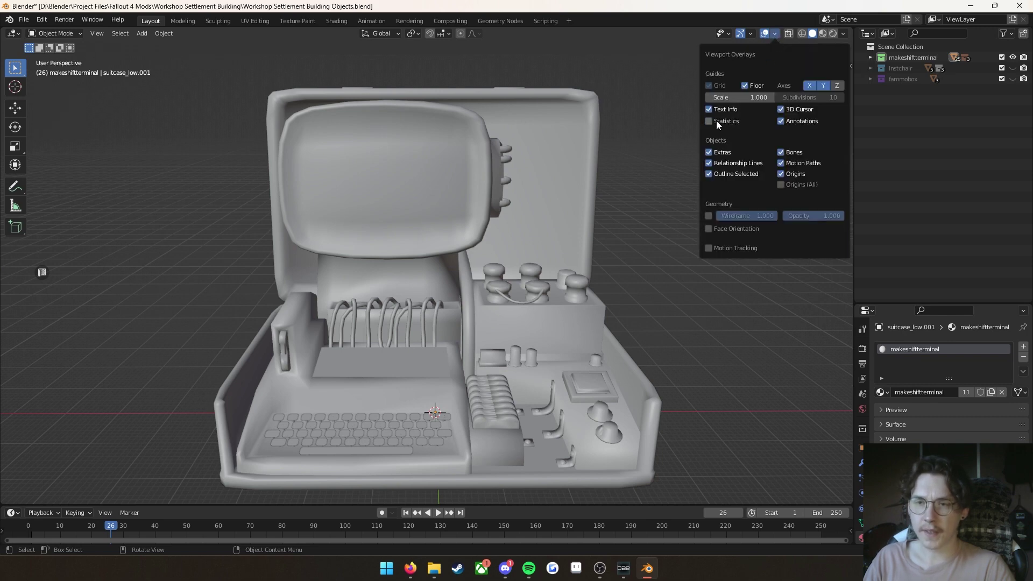
click(715, 121)
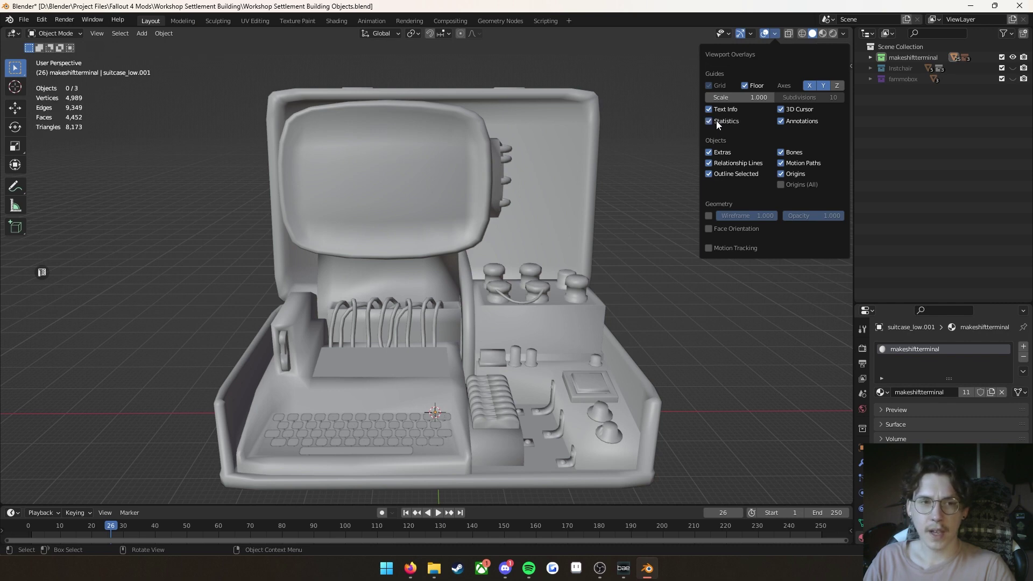
drag(99, 143, 27, 76)
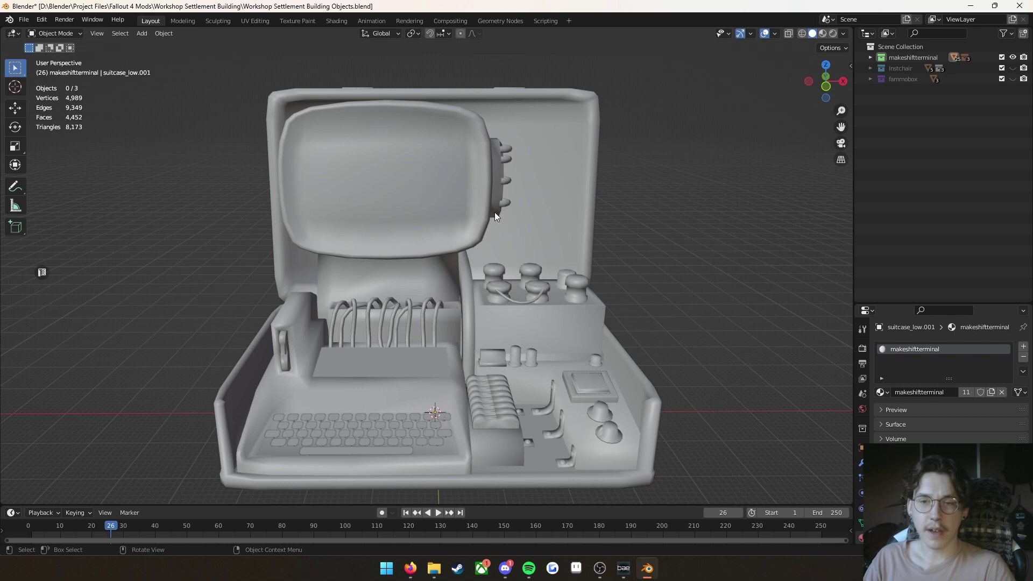
- Box-select every visible part of the makeshift terminal to examine how many objects it consists of
scroll(506, 208, down, 1)
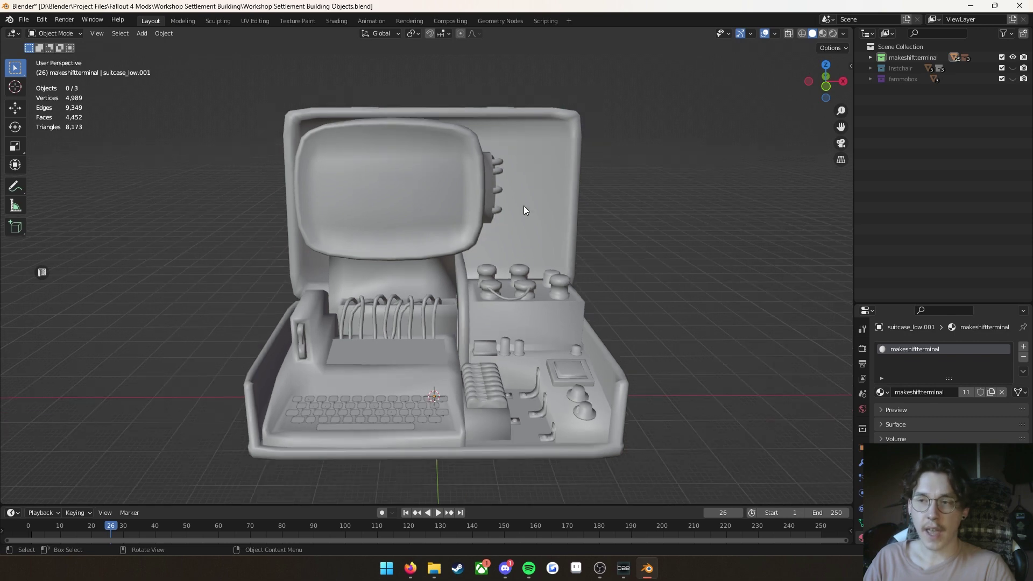
click(871, 57)
click(871, 57)
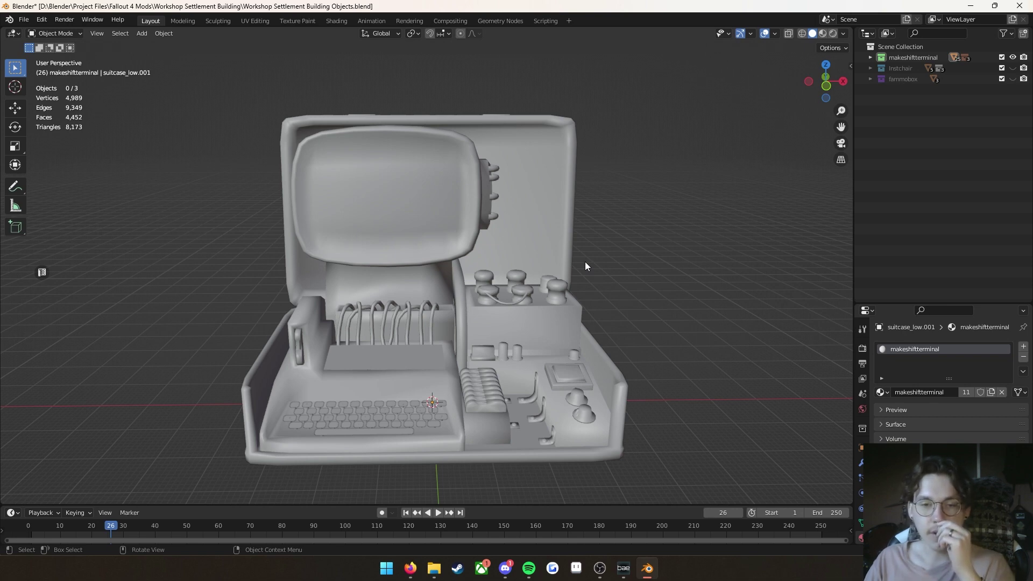
drag(687, 484, 202, 55)
scroll(412, 351, up, 4)
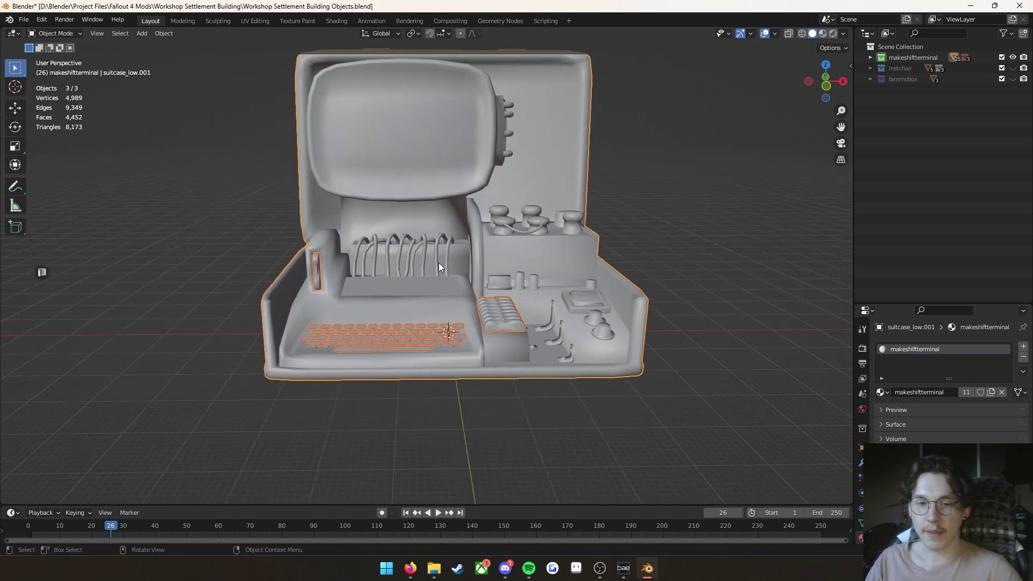
scroll(440, 342, down, 2)
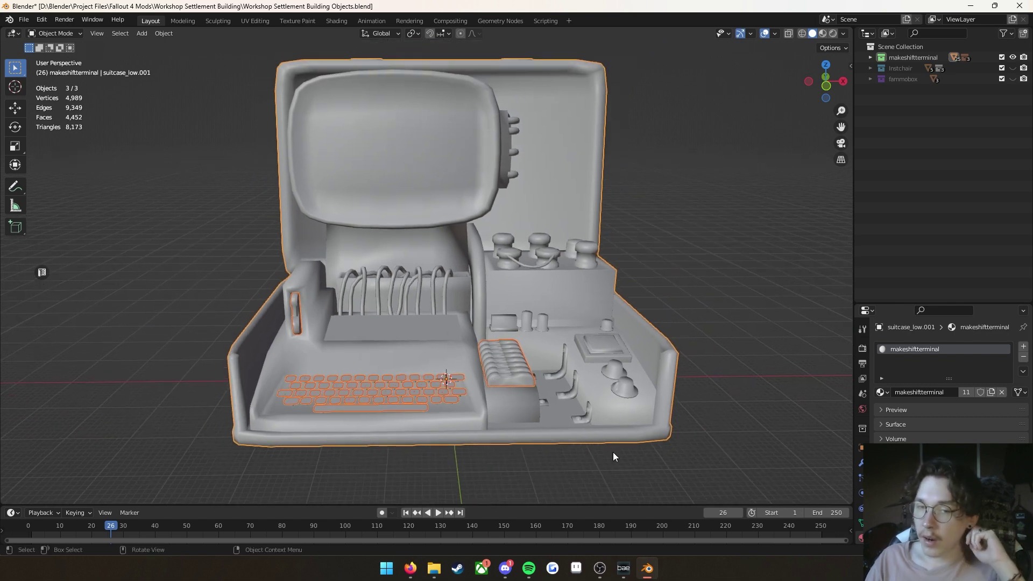
- Hide the holotape object and the keyboard keys object so only the suitcase remains displayed
click(575, 454)
click(425, 392)
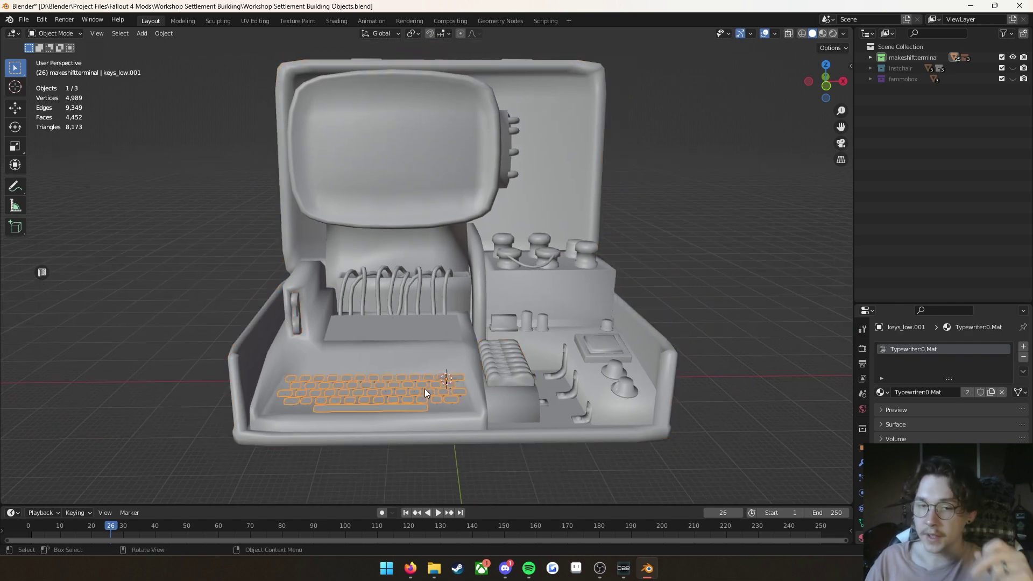
click(498, 369)
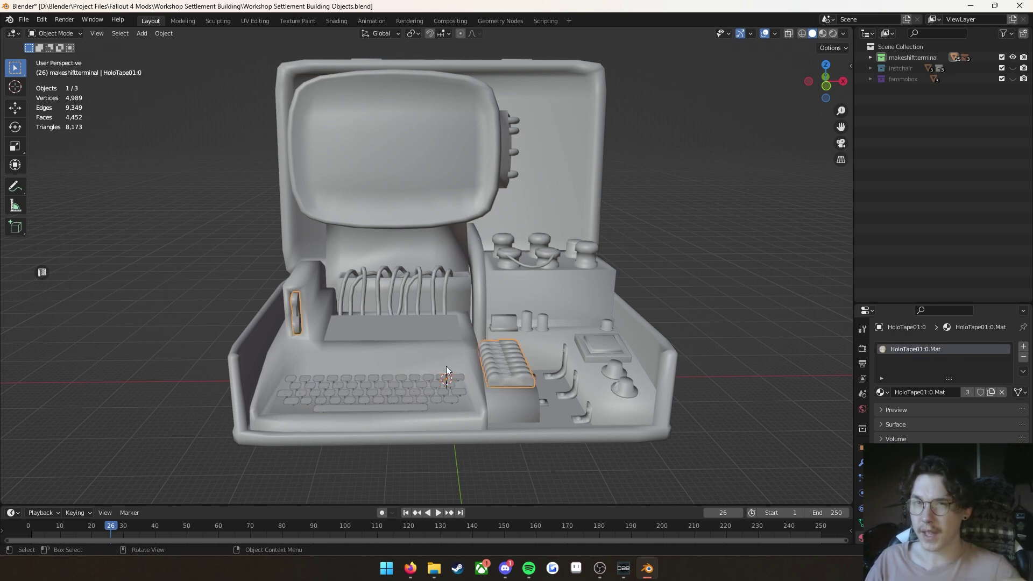
key(Delete)
click(434, 388)
- Select the suitcase's whole mesh in Edit Mode, view its UV layout in the UV Editing workspace and open its material properties
scroll(429, 341, down, 1)
key(Tab)
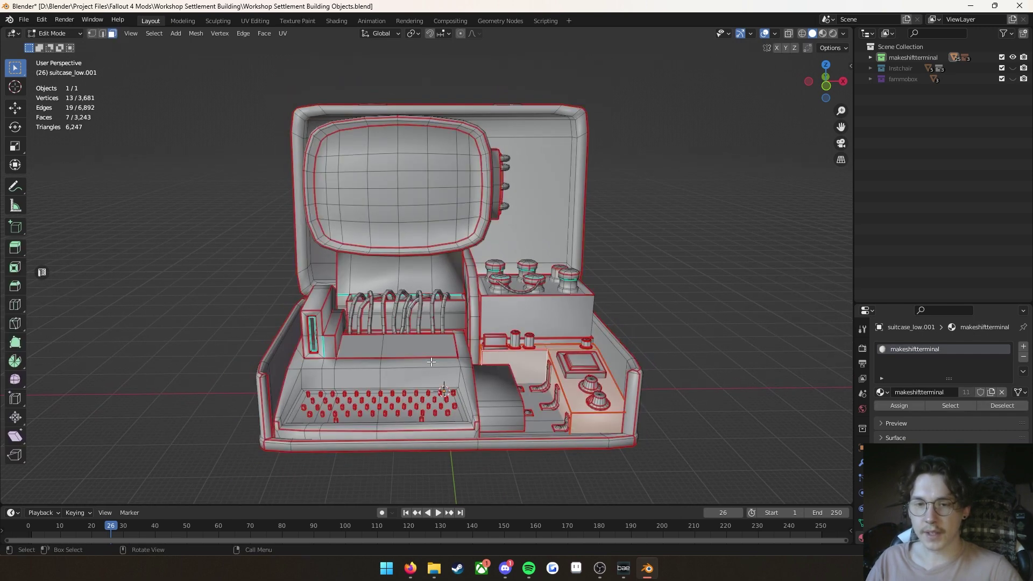
key(a)
middle_drag(476, 358, 443, 360)
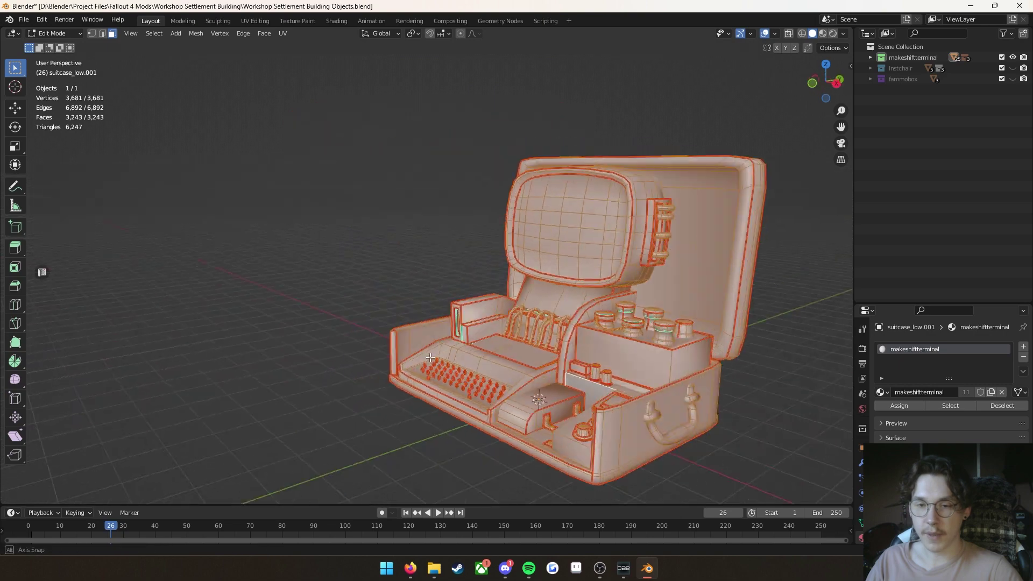
middle_drag(443, 360, 457, 358)
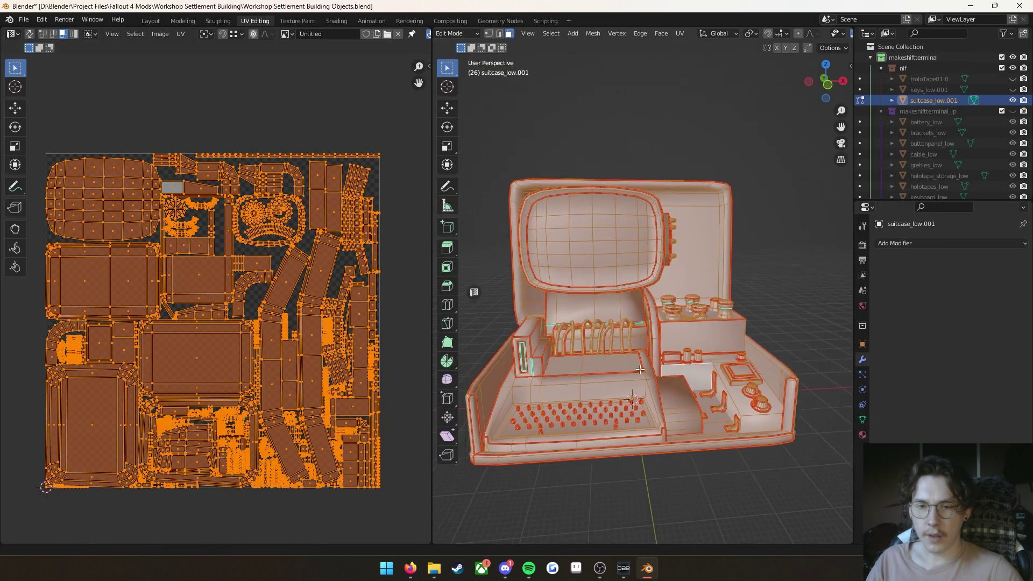
middle_drag(661, 323, 675, 313)
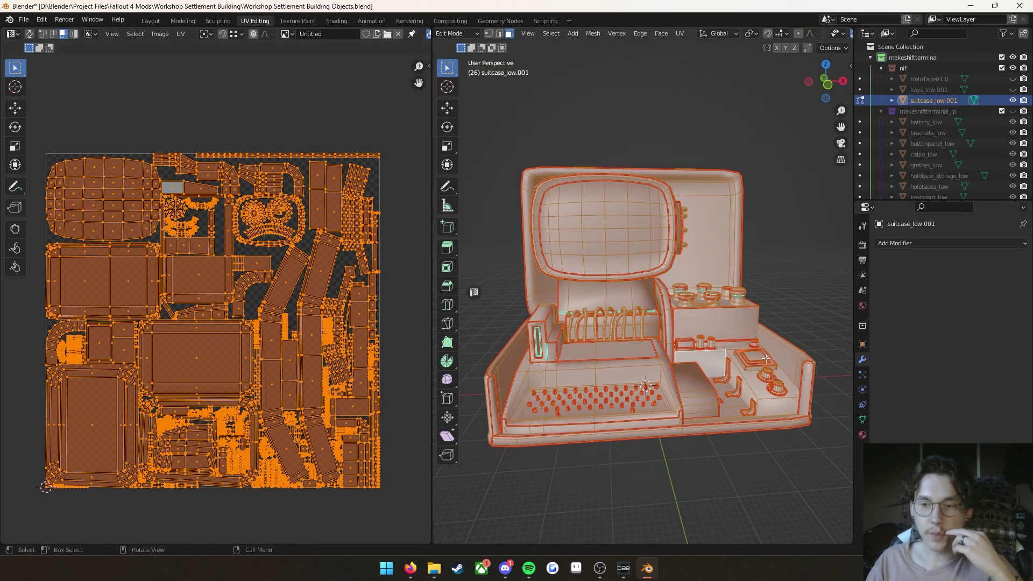
click(863, 435)
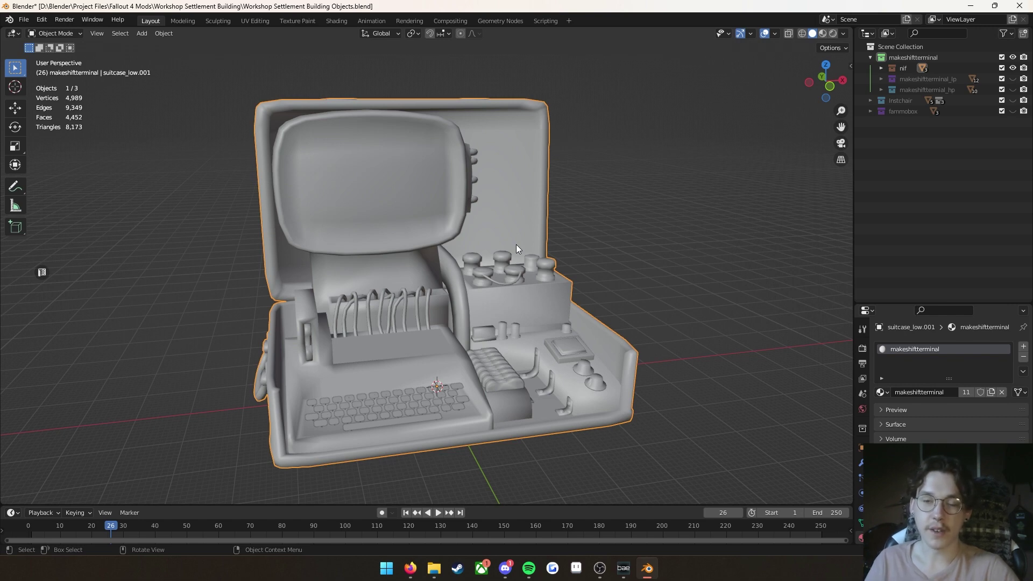
- Box-select all three objects of the makeshift terminal and start exporting them as a NIF file with Nifly
scroll(440, 371, down, 1)
mouse_move(441, 371)
middle_down()
mouse_move(441, 314)
mouse_move(421, 369)
middle_up()
key(shift+b)
drag(582, 140, 584, 140)
shift+middle_drag(511, 260, 483, 277)
scroll(486, 260, up, 1)
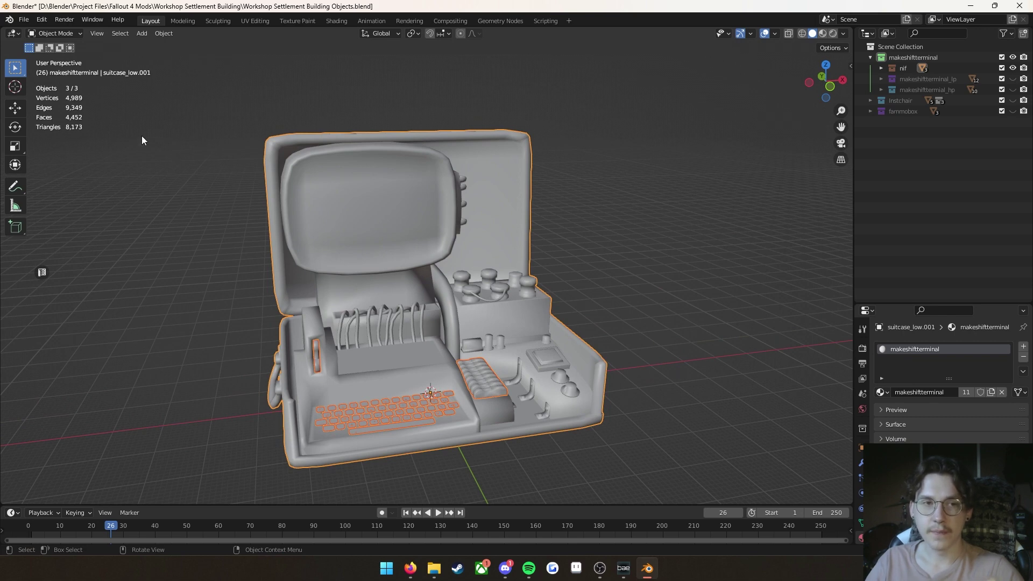
click(25, 20)
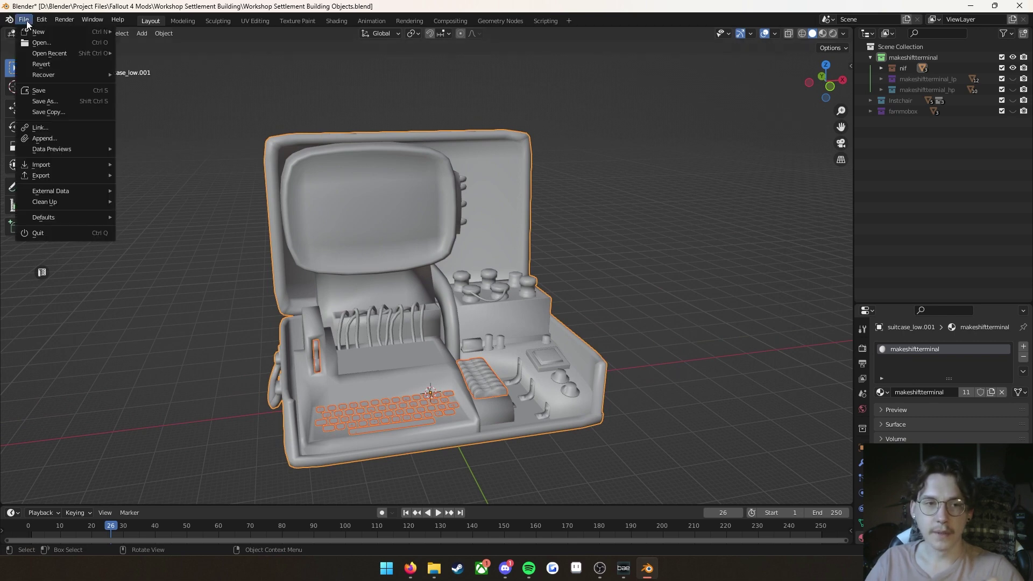
mouse_move(75, 180)
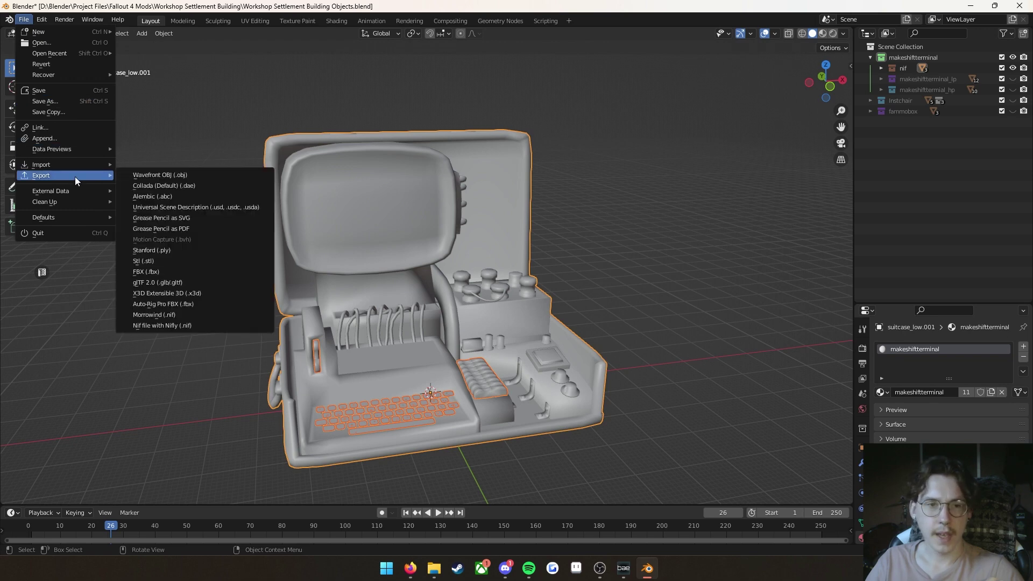
click(198, 325)
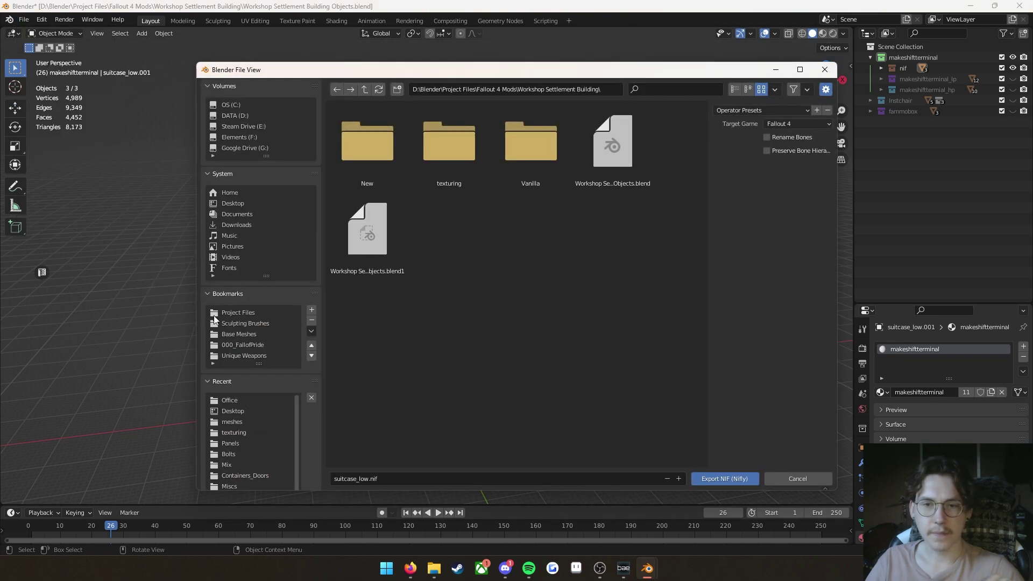
- Set the export destination to the meshes folder inside the project's New folder
double_click(491, 158)
click(379, 153)
double_click(379, 154)
key(BackSpace)
key(BackSpace)
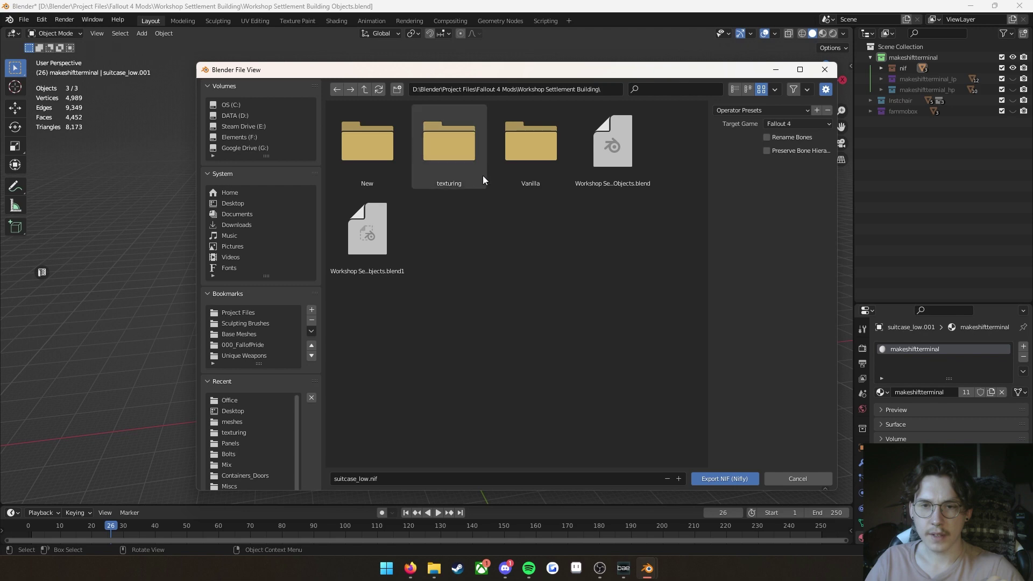
click(335, 145)
double_click(334, 146)
double_click(357, 164)
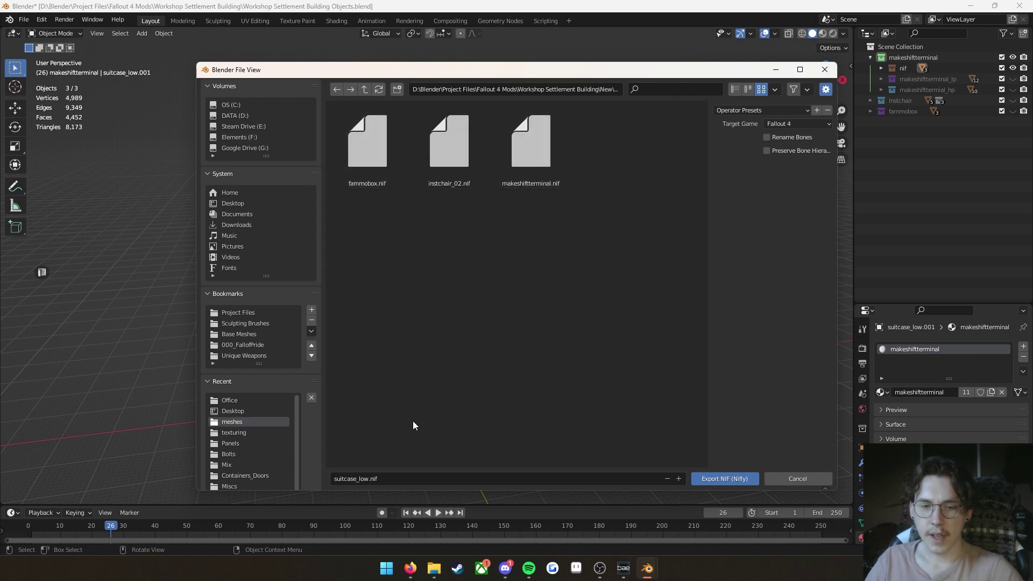
- Name the export file makeshiftterminal_tut.nif, based on the existing makeshiftterminal.nif file name
click(531, 142)
click(387, 479)
click(387, 478)
text(_tut)
key(Return)
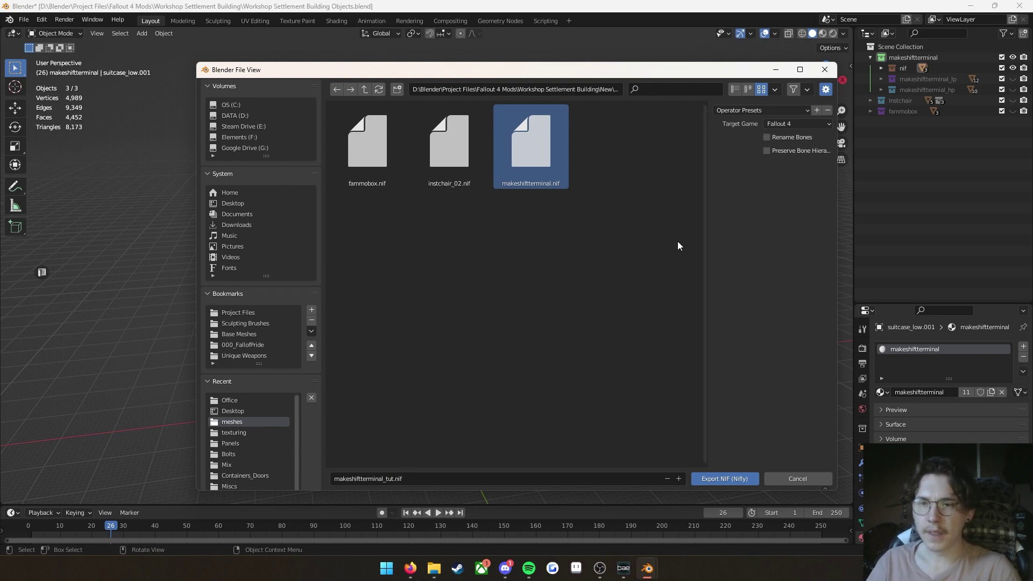
- Choose Fallout 4 as the target game and export the terminal's NIF file
click(773, 125)
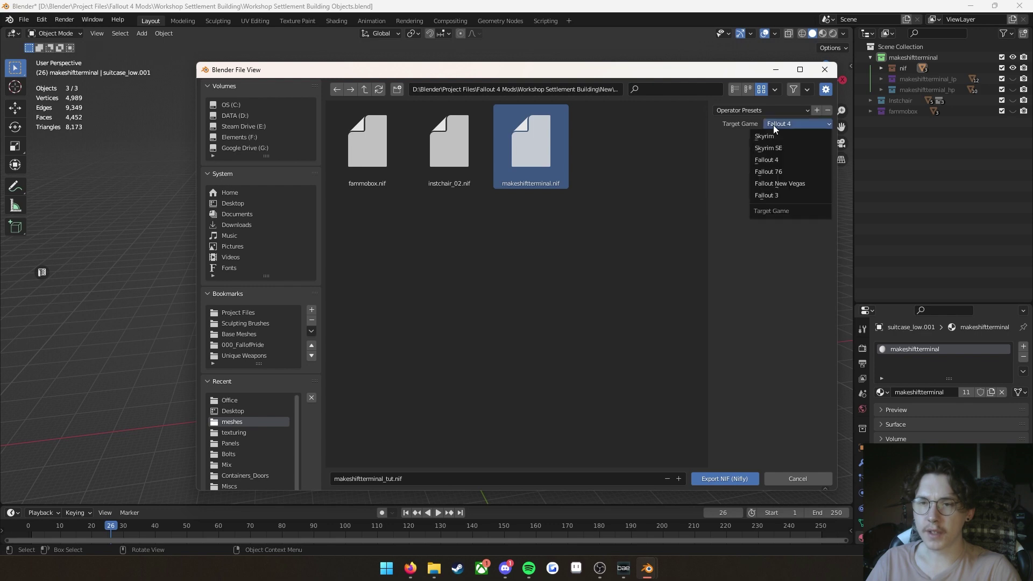
click(777, 156)
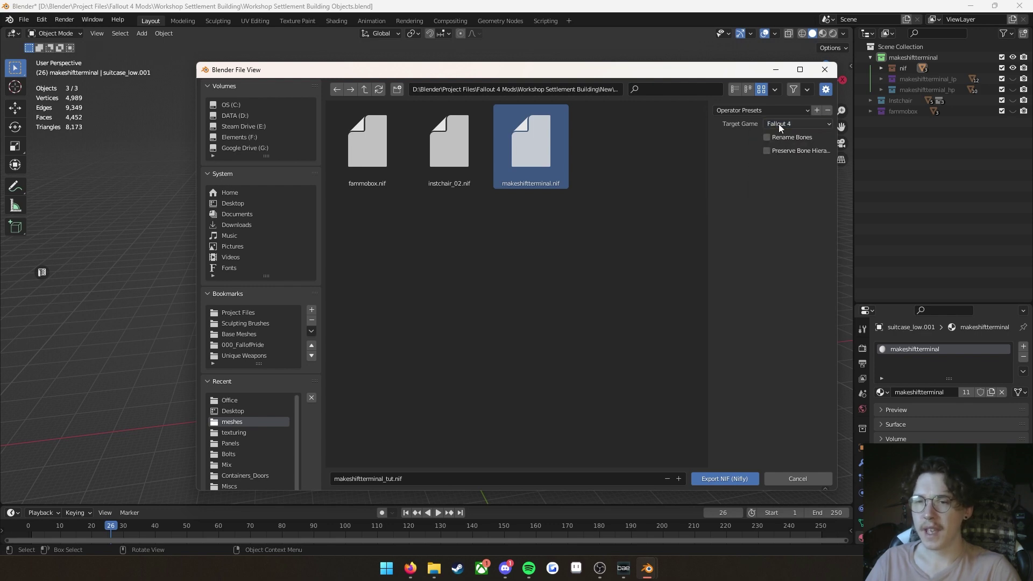
click(779, 123)
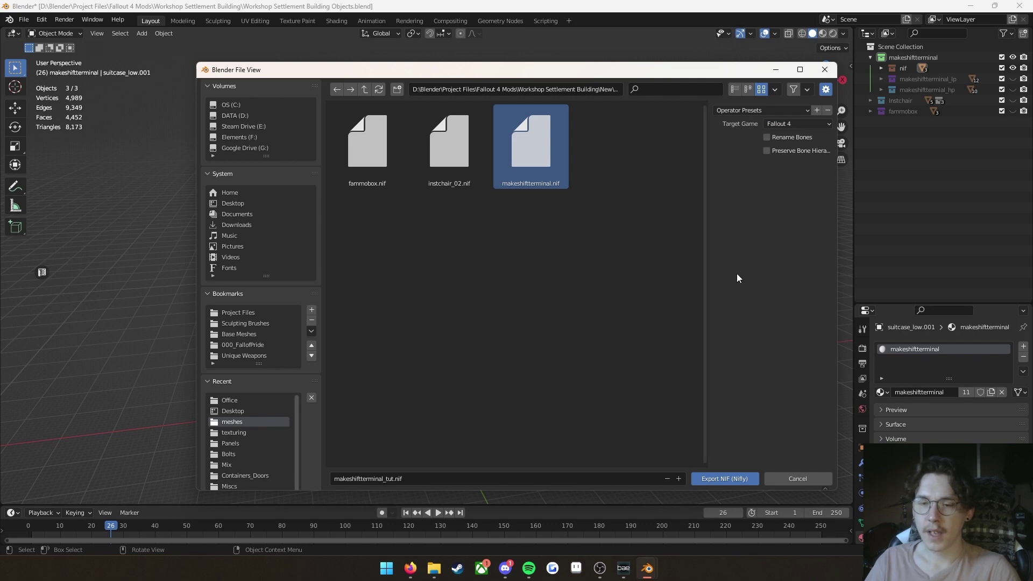
click(741, 479)
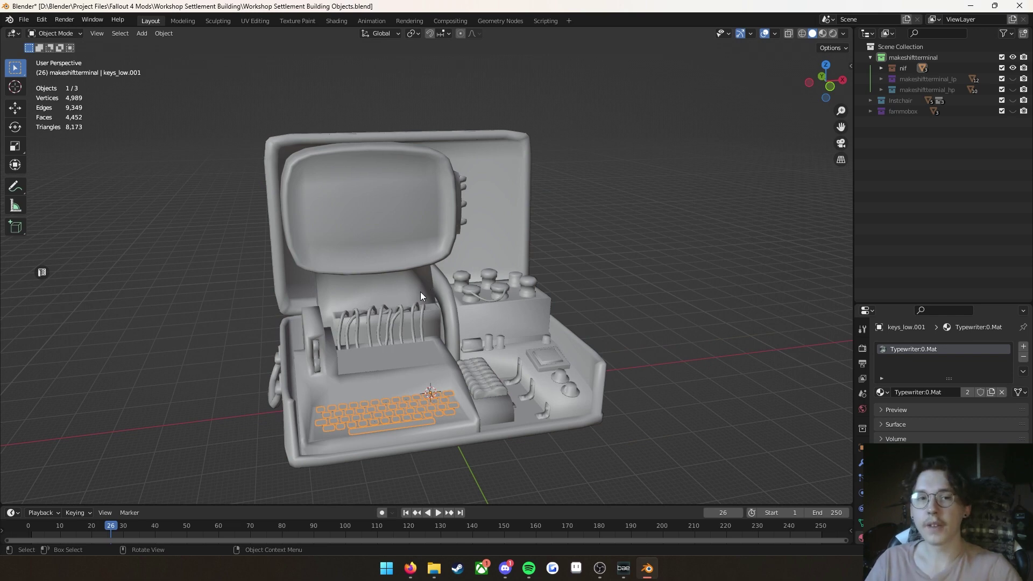
- Hide the keyboard keys object and the holotape object so only the suitcase stays displayed
middle_drag(466, 344, 400, 254)
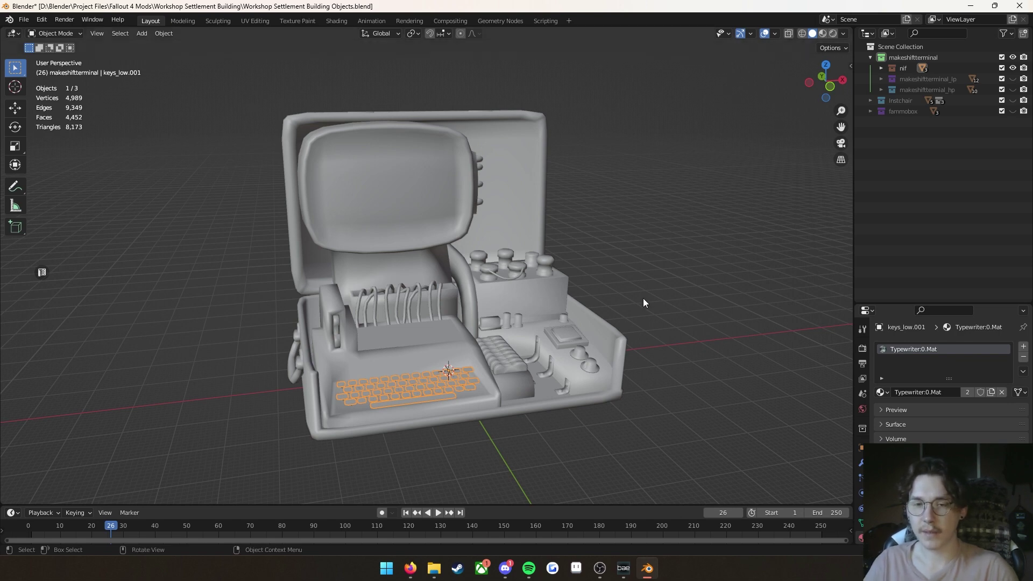
key(h)
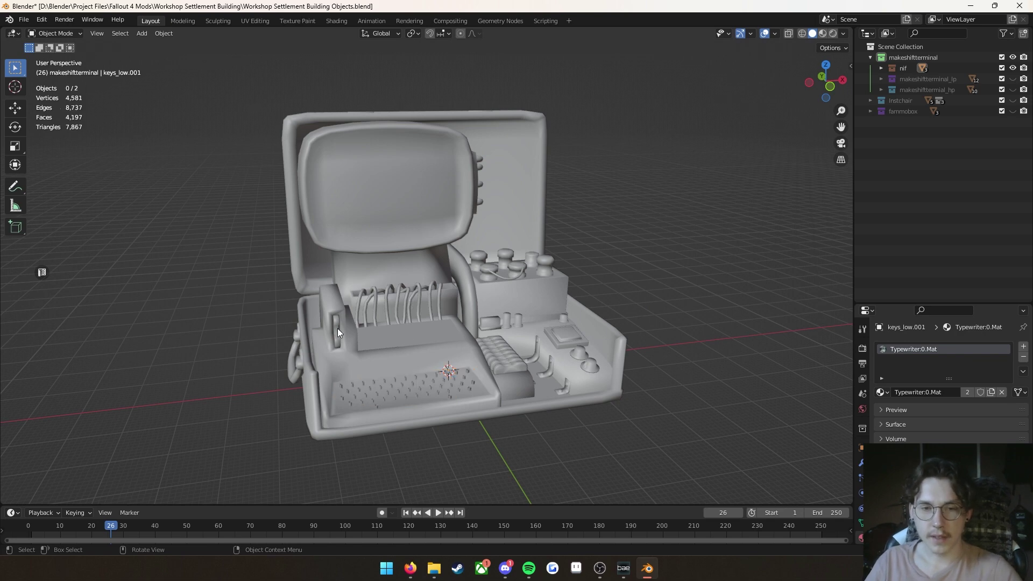
click(334, 328)
key(h)
shift+middle_drag(415, 349, 411, 329)
scroll(411, 337, up, 1)
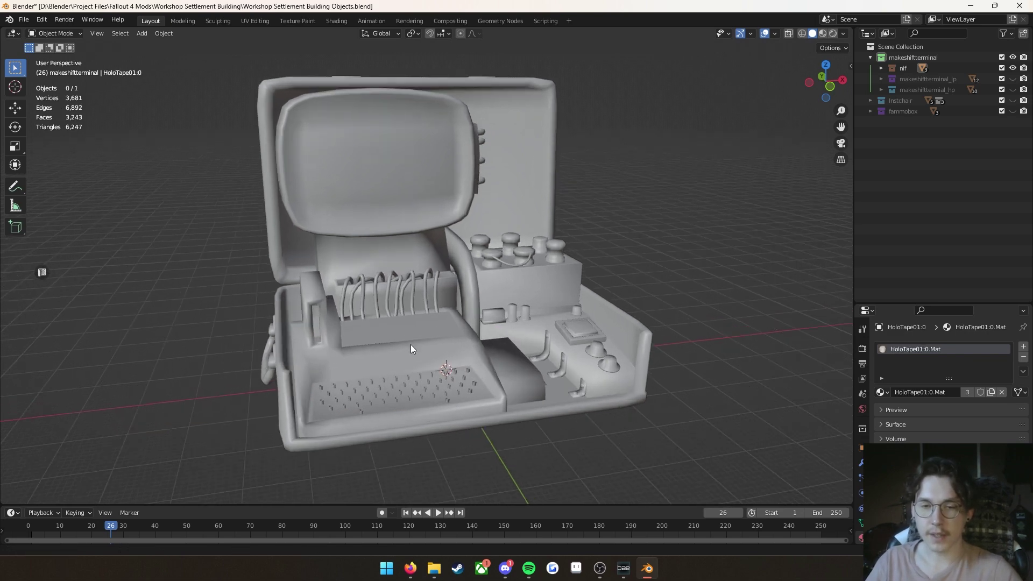
scroll(412, 360, up, 1)
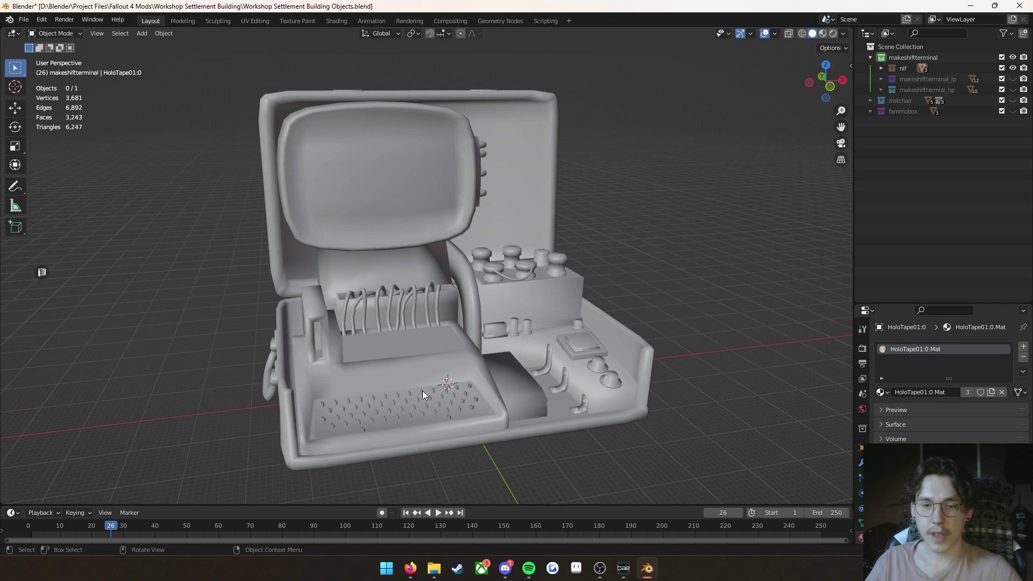
- Select the suitcase, show its object data properties and switch it to Vertex Paint mode
click(430, 359)
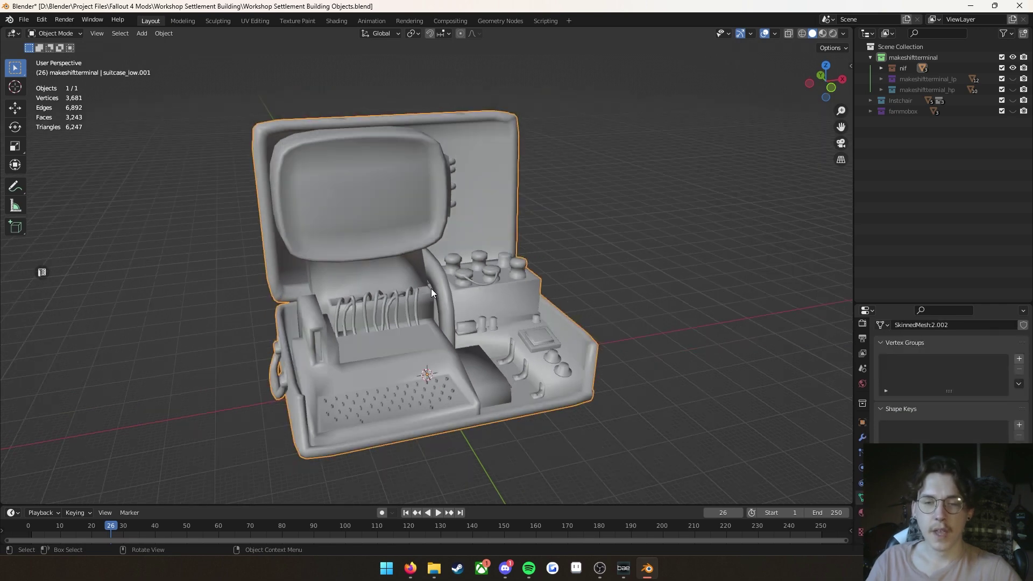
middle_drag(431, 289, 437, 291)
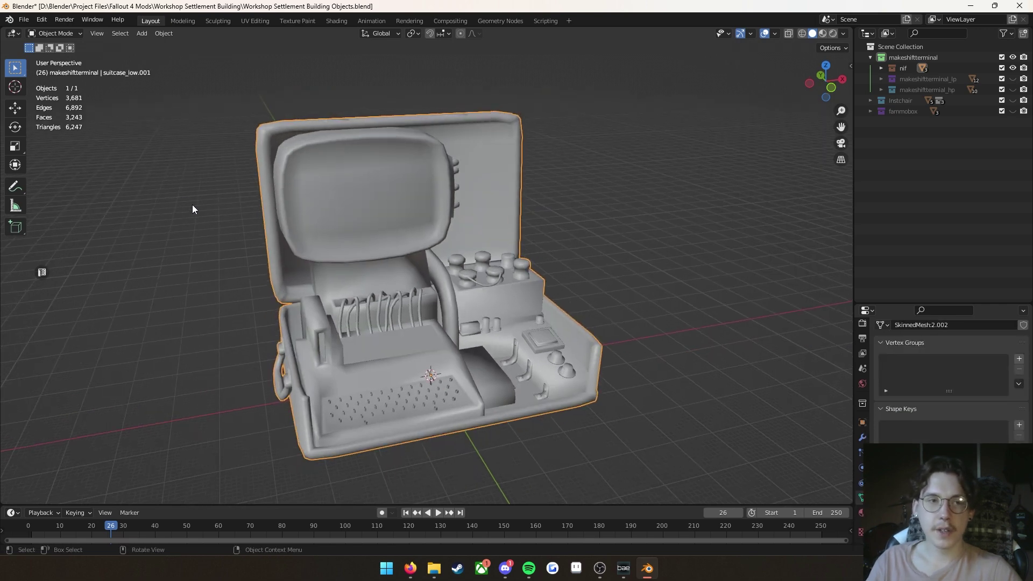
click(72, 33)
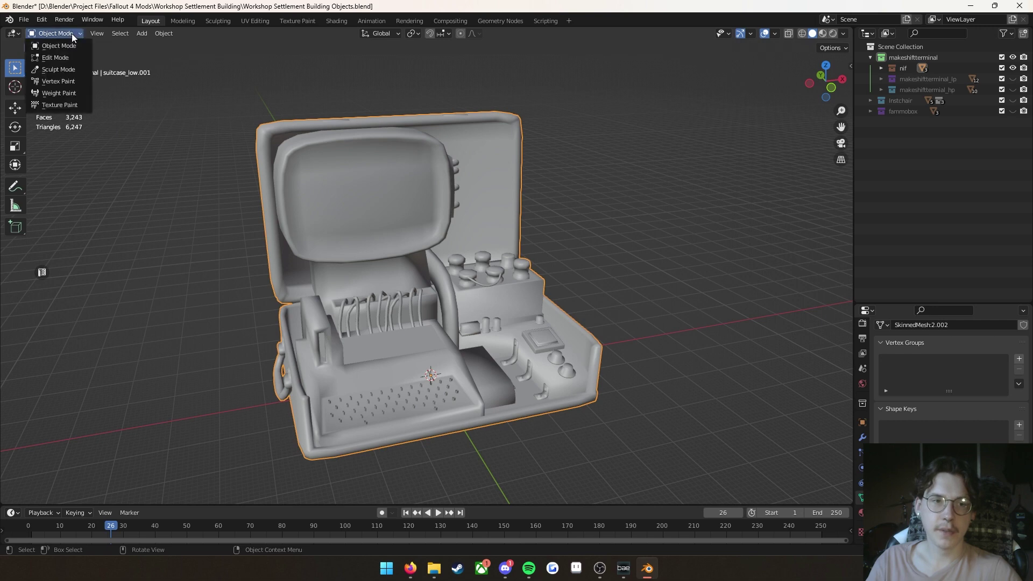
click(59, 81)
middle_drag(323, 226, 393, 213)
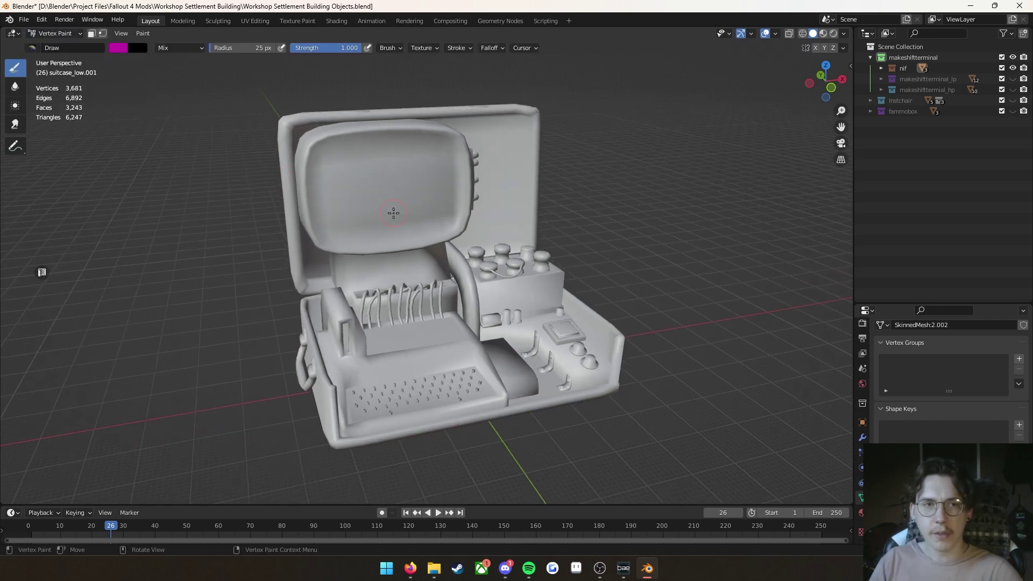
- Switch the suitcase to Edit Mode and deselect its whole mesh
key(Tab)
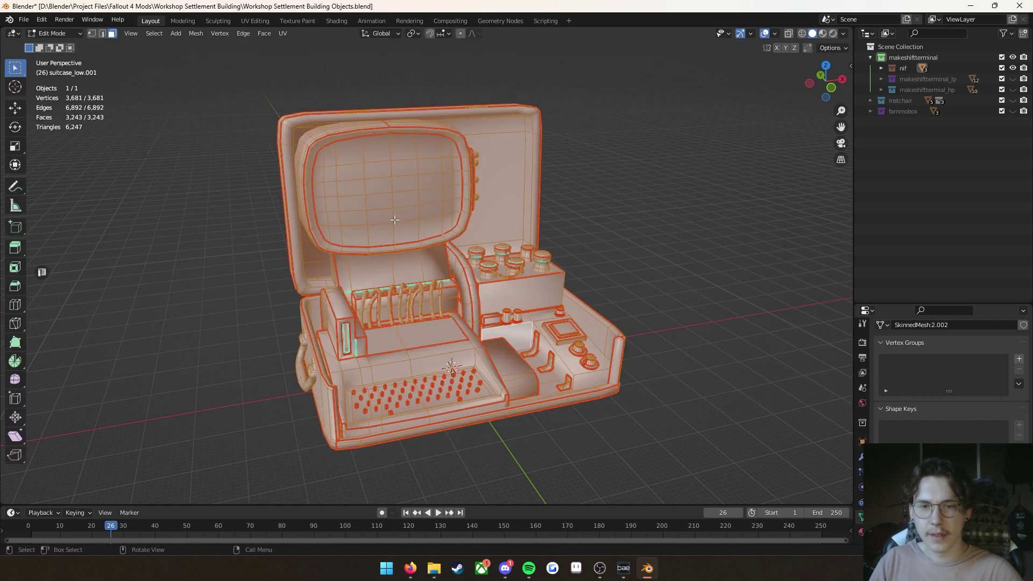
mouse_move(393, 214)
middle_down()
mouse_move(411, 242)
mouse_move(596, 271)
middle_up()
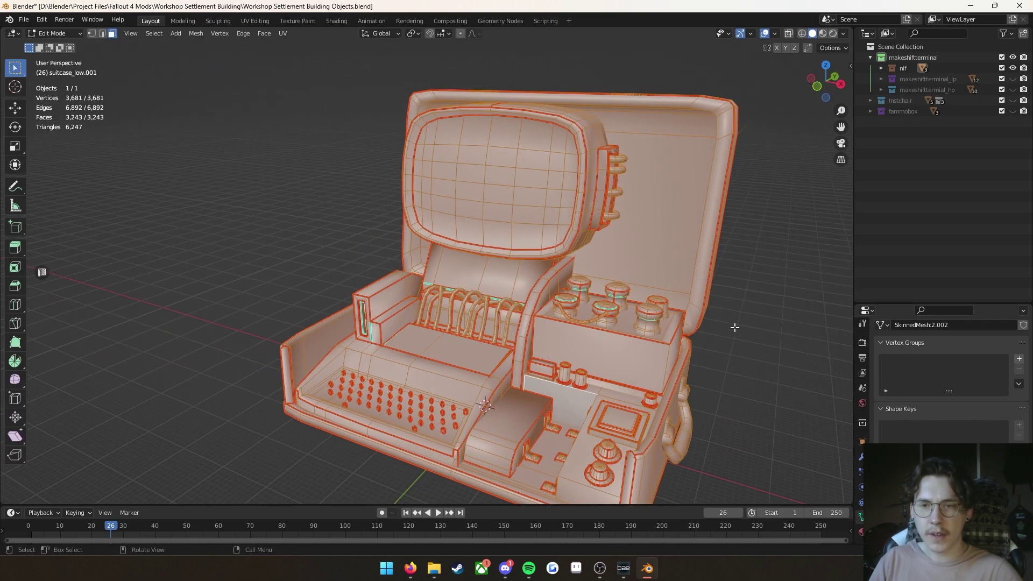
key(alt+a)
middle_drag(505, 299, 614, 291)
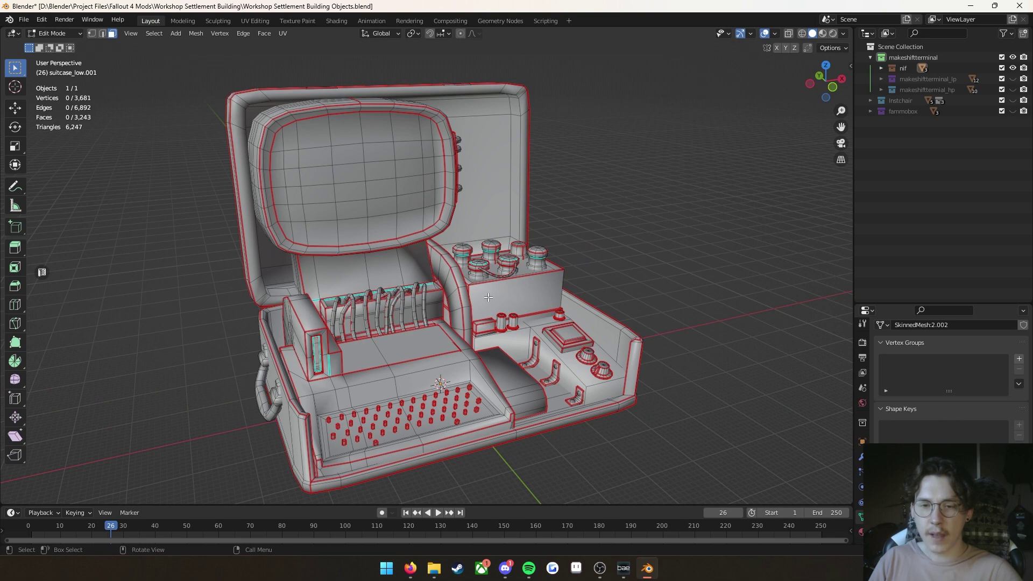
- Select all faces of the terminal's screen as linked geometry delimited by seams
middle_drag(357, 228, 379, 225)
key(l)
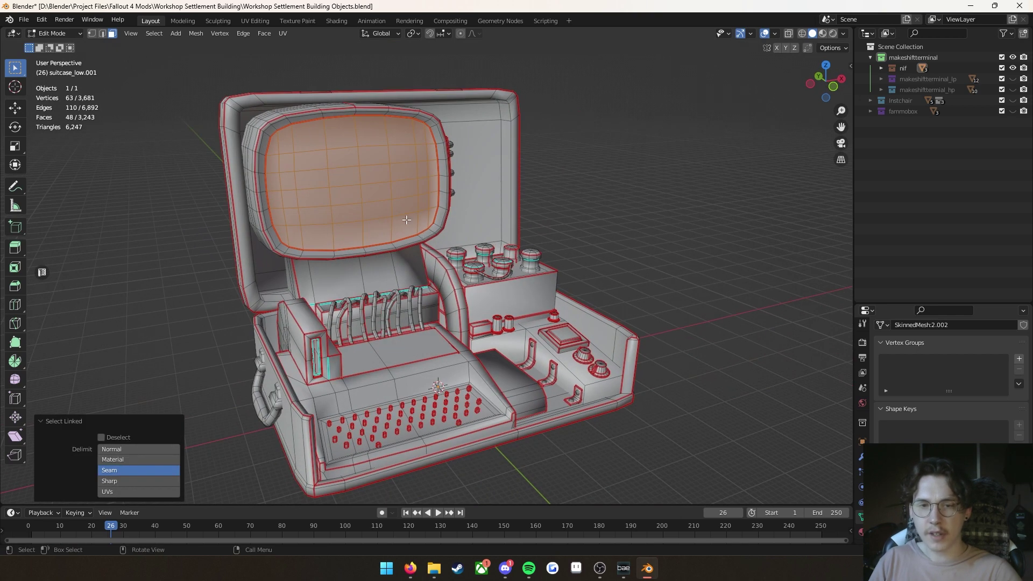
key(alt+a)
click(375, 187)
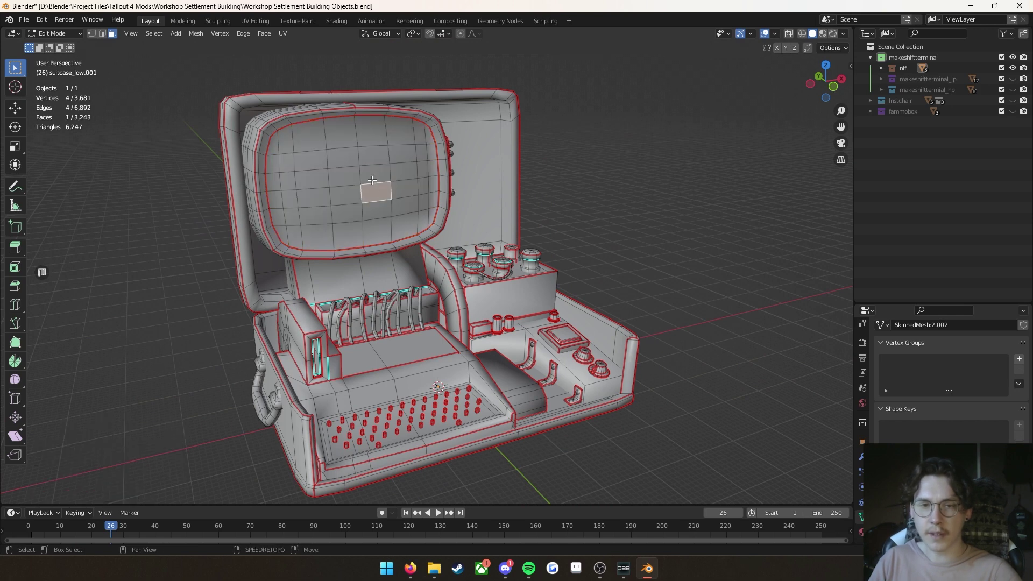
shift+click(371, 179)
shift+click(349, 184)
shift+drag(308, 222, 396, 150)
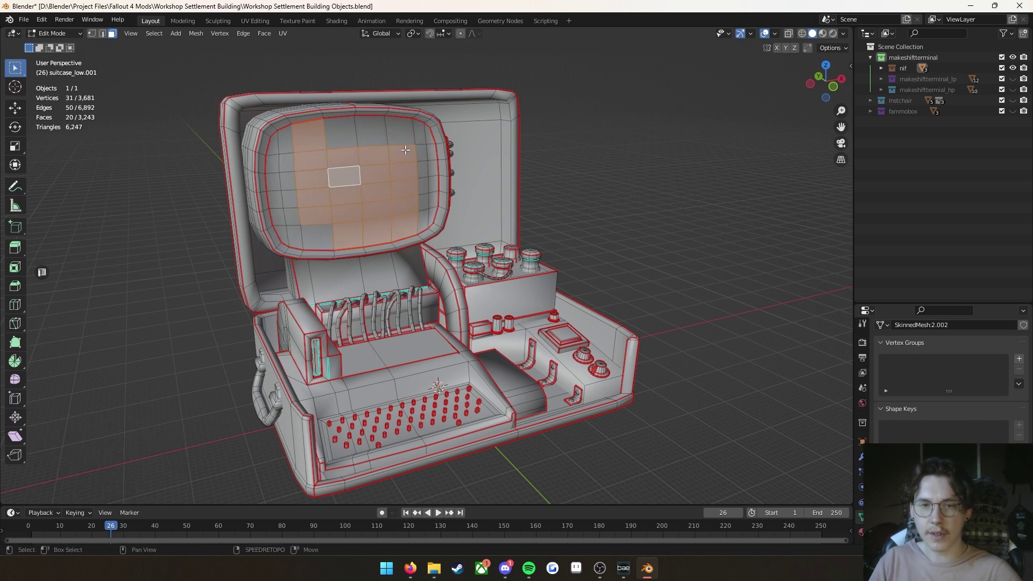
click(375, 186)
key(ctrl+l)
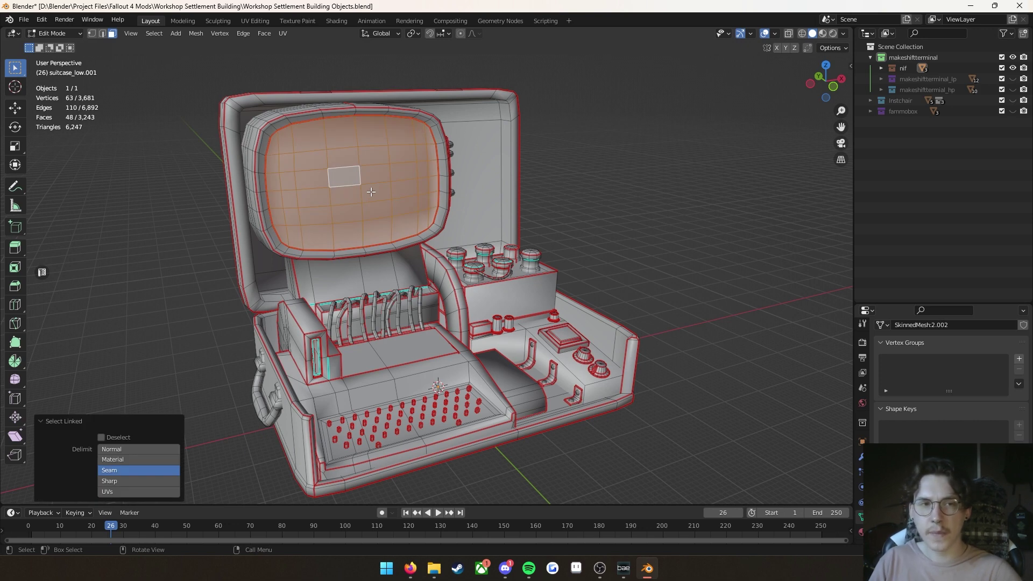
- Switch to Vertex Paint mode and enable the face selection mask to limit painting to the screen faces
key(ctrl+Tab)
key(v)
shift+middle_drag(191, 121, 233, 95)
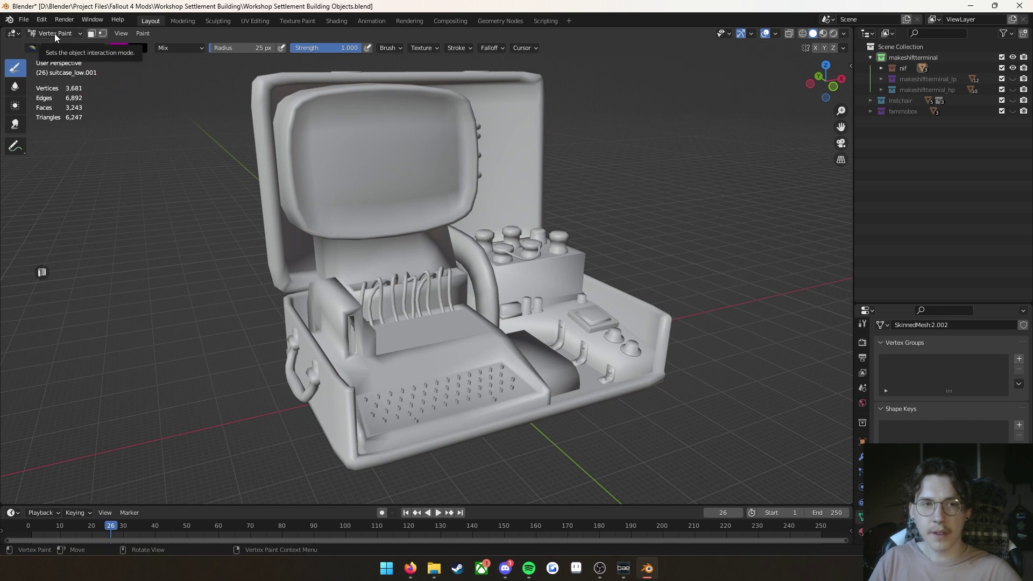
click(92, 33)
middle_drag(352, 186, 344, 213)
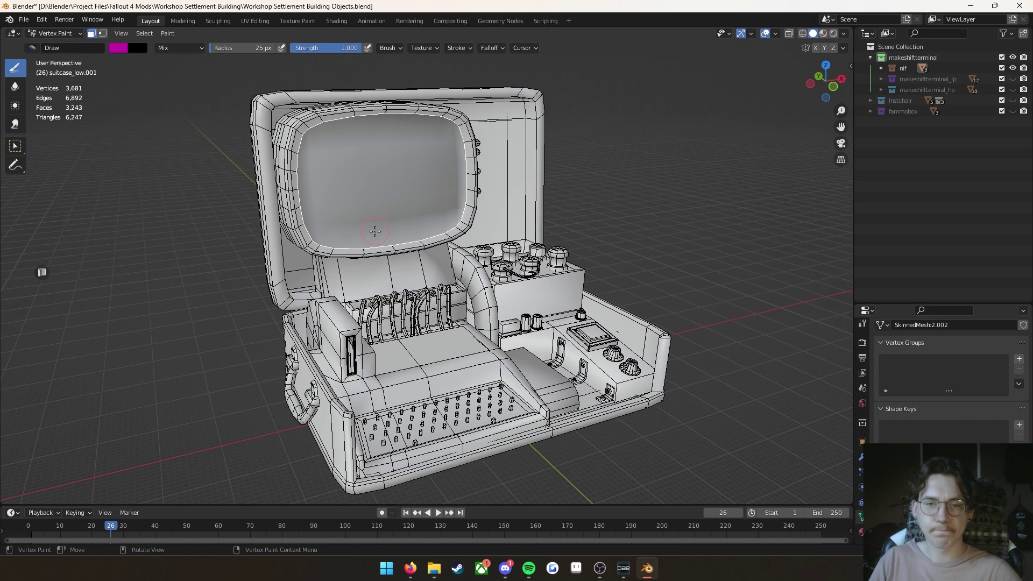
- Set the vertex paint brush's primary colour to a fully saturated blue
click(118, 49)
click(121, 48)
click(153, 101)
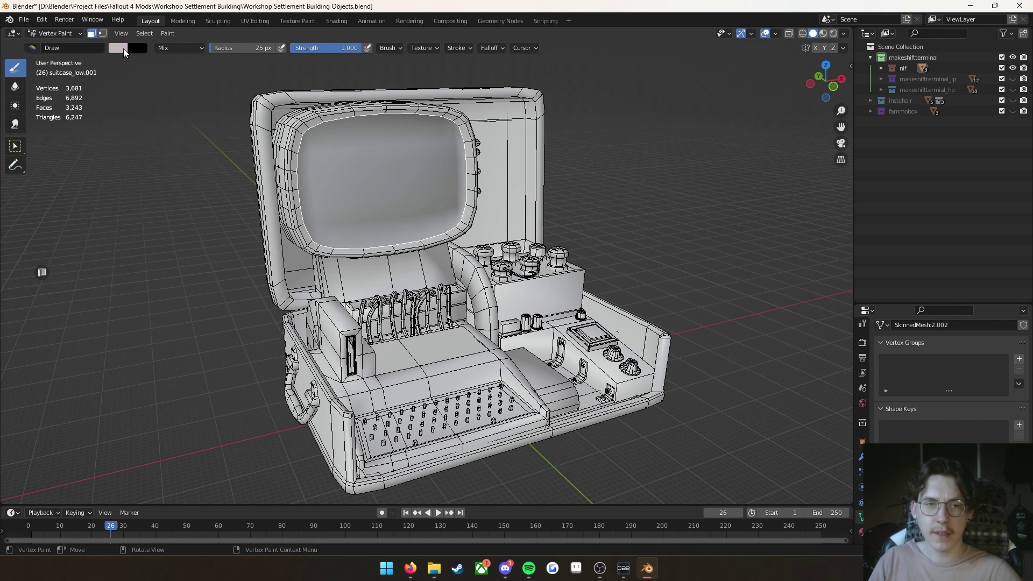
click(124, 49)
click(155, 94)
drag(156, 94, 202, 58)
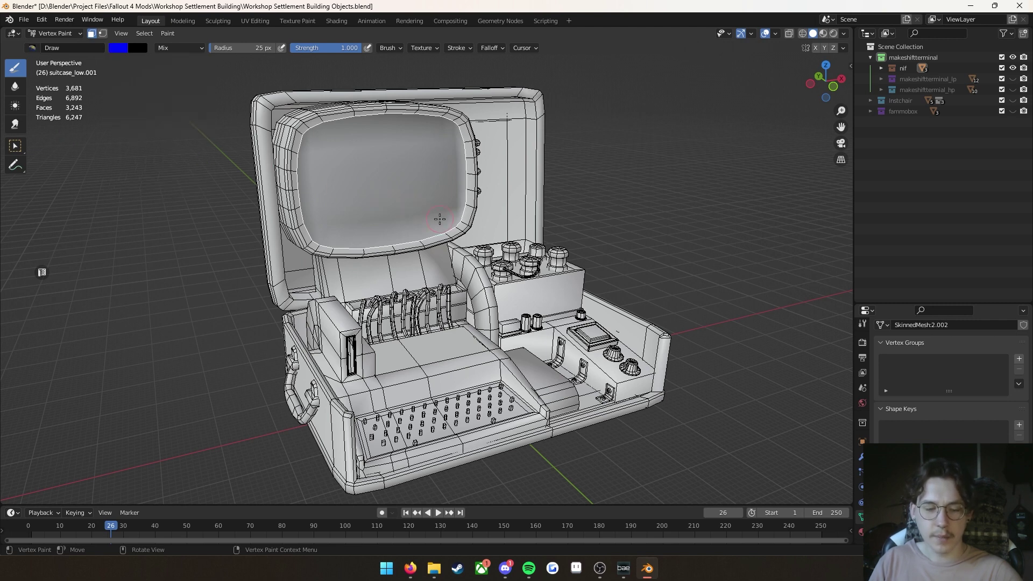
- Fill the masked screen faces with the blue vertex colour and check the result from several angles
key(shift)
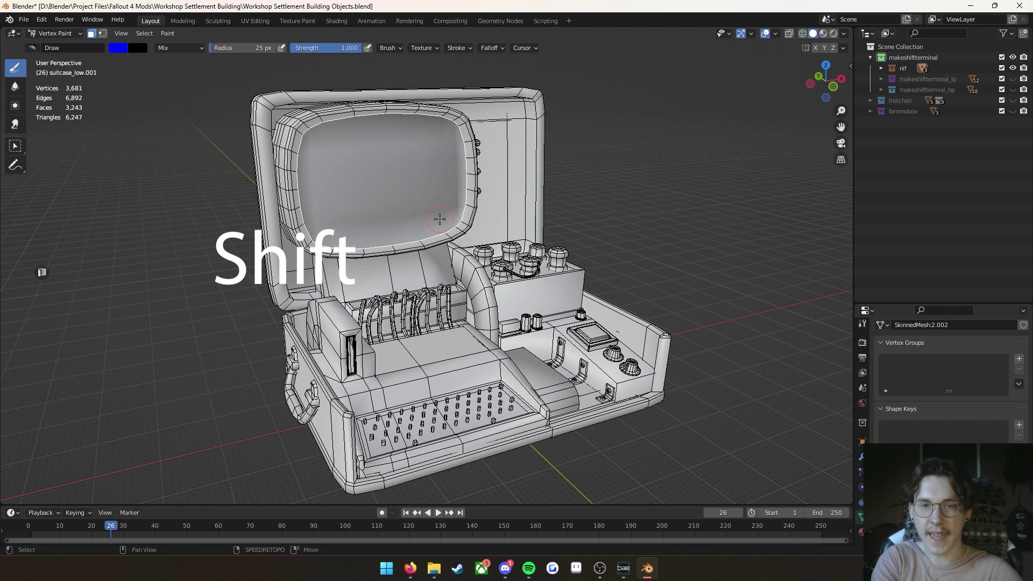
key(shift+k)
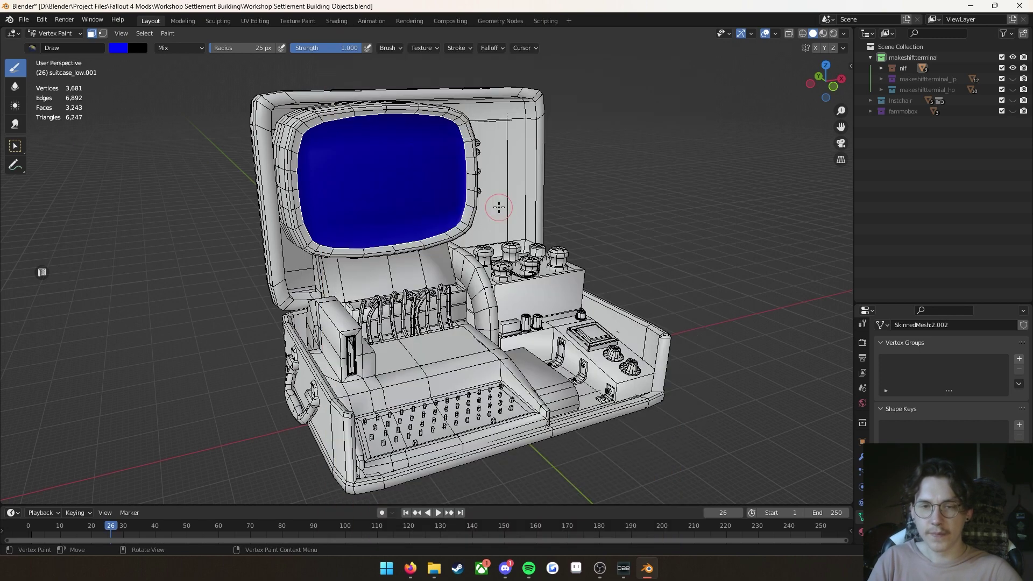
middle_drag(488, 191, 517, 196)
middle_drag(489, 228, 452, 205)
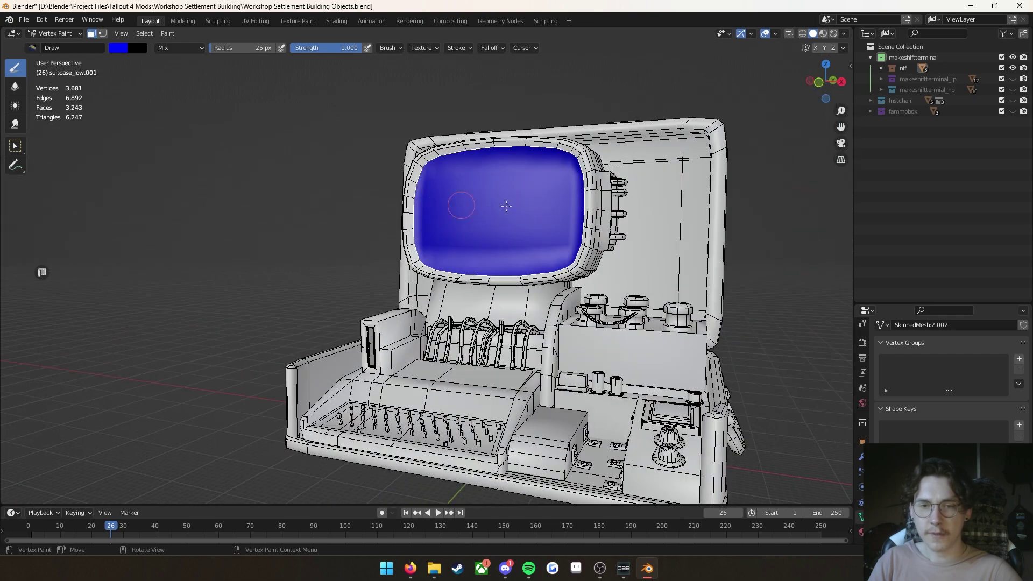
mouse_move(515, 195)
middle_down()
mouse_move(554, 199)
mouse_move(433, 167)
mouse_move(453, 218)
middle_up()
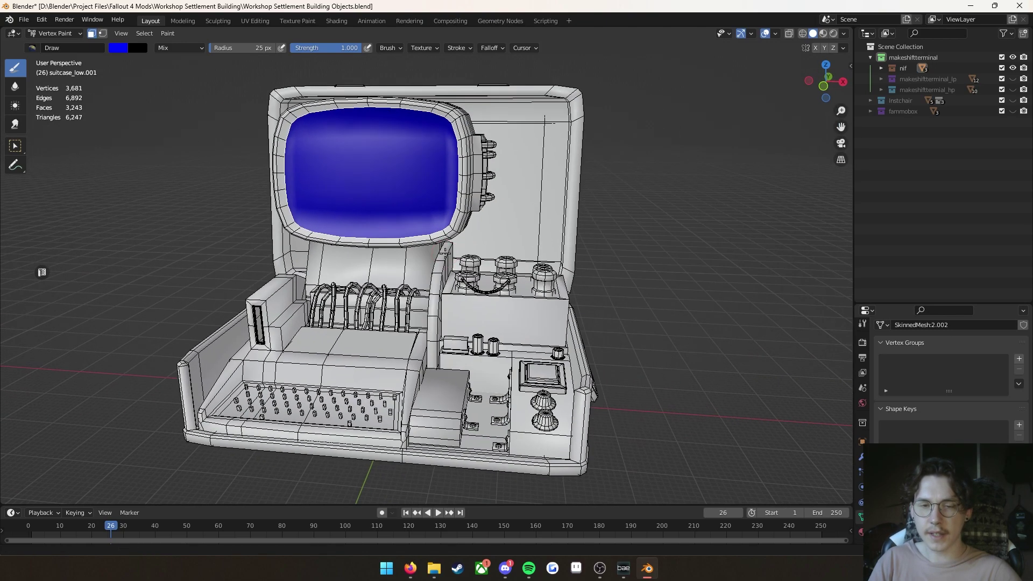
- Replace the face selection with the monitor's bezel and housing and the keyboard body, using linked faces delimited by seams
key(Tab)
key(alt+a)
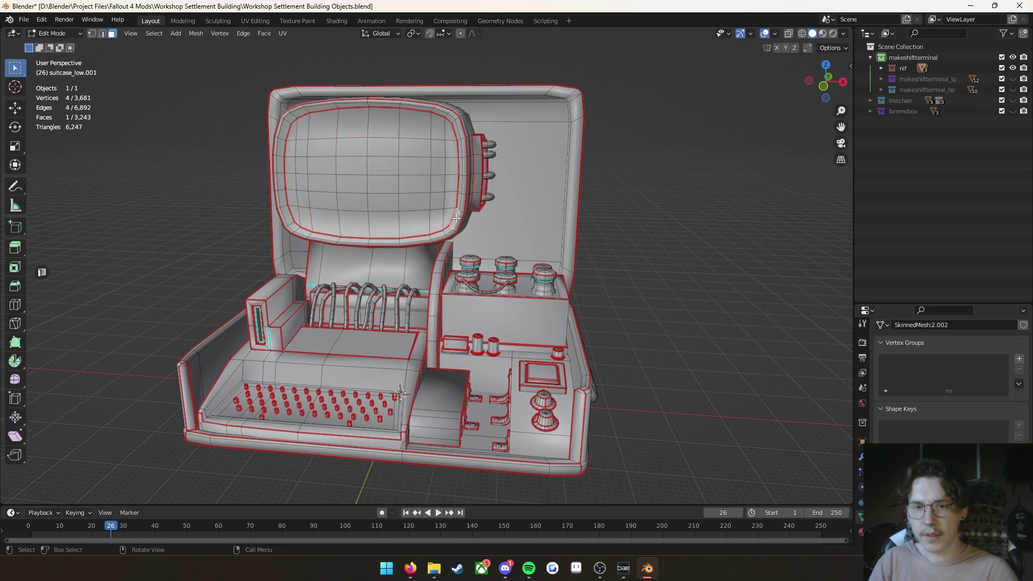
key(l)
key(ctrl+z)
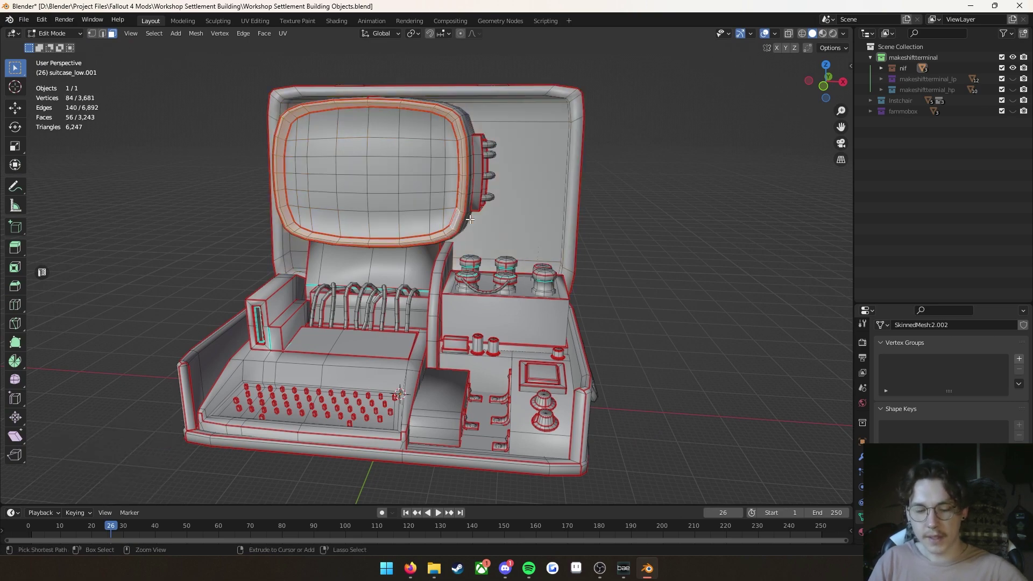
middle_drag(470, 219, 422, 235)
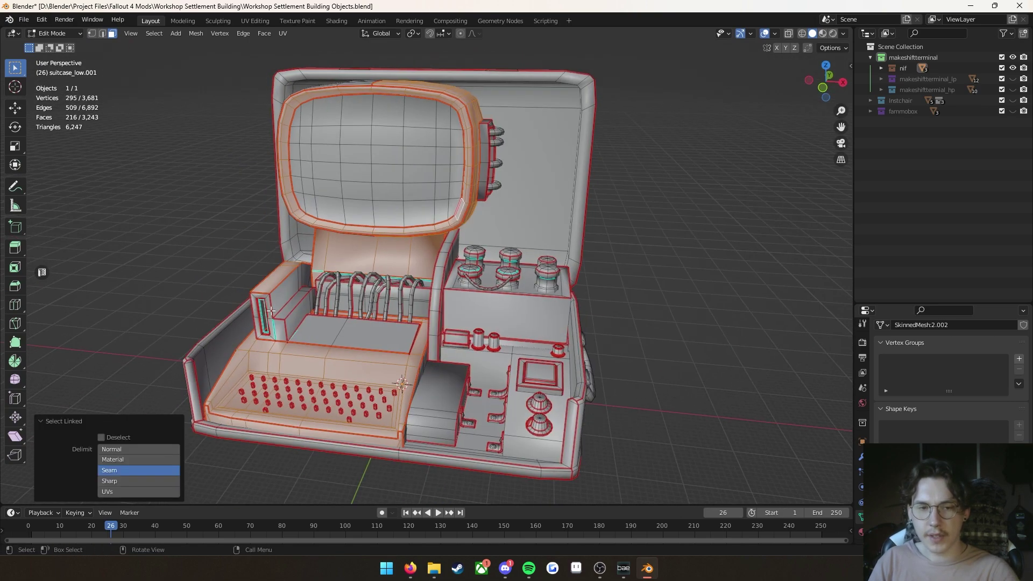
- Add the remaining seam-delimited faces of the monitor housing and keyboard unit to the selection
key(l)
middle_drag(291, 309, 350, 305)
key(l)
middle_drag(440, 369, 382, 385)
key(l)
middle_drag(291, 129, 250, 132)
key(l)
scroll(269, 200, down, 2)
middle_drag(398, 237, 300, 215)
- Fill the selected monitor housing and keyboard unit faces with bright green in Vertex Paint mode
key(ctrl+Tab)
click(124, 48)
drag(138, 82, 118, 83)
key(shift+k)
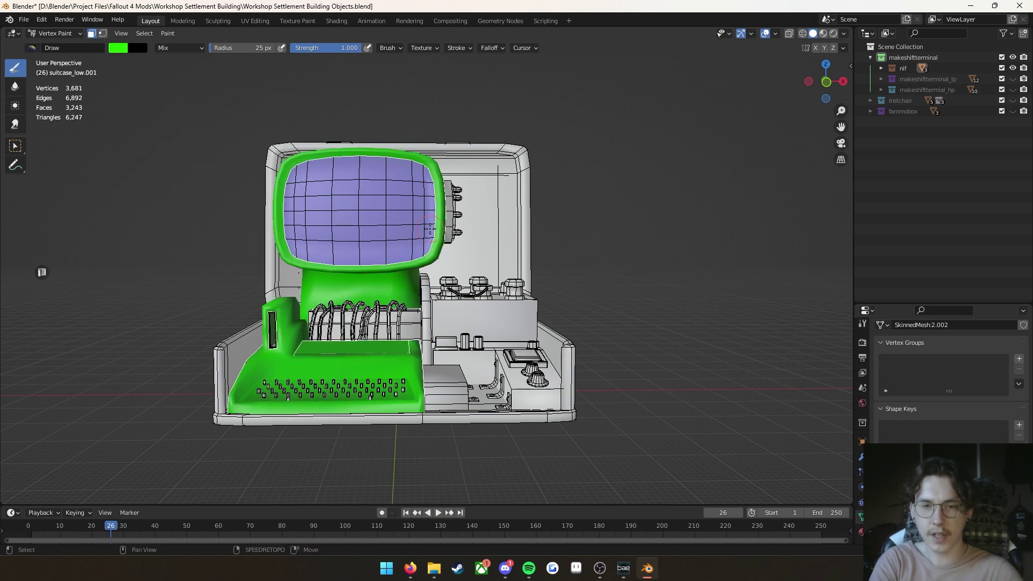
middle_drag(430, 229, 386, 308)
- Replace the face selection with the linked seam-delimited faces of the suitcase's lower shell and its rim
key(Tab)
scroll(387, 309, up, 3)
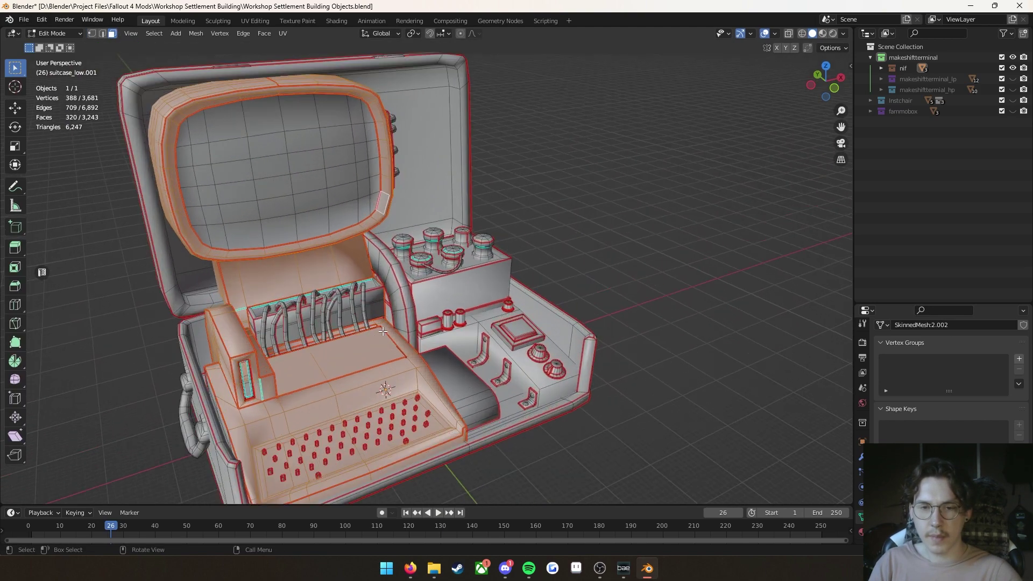
key(alt+a)
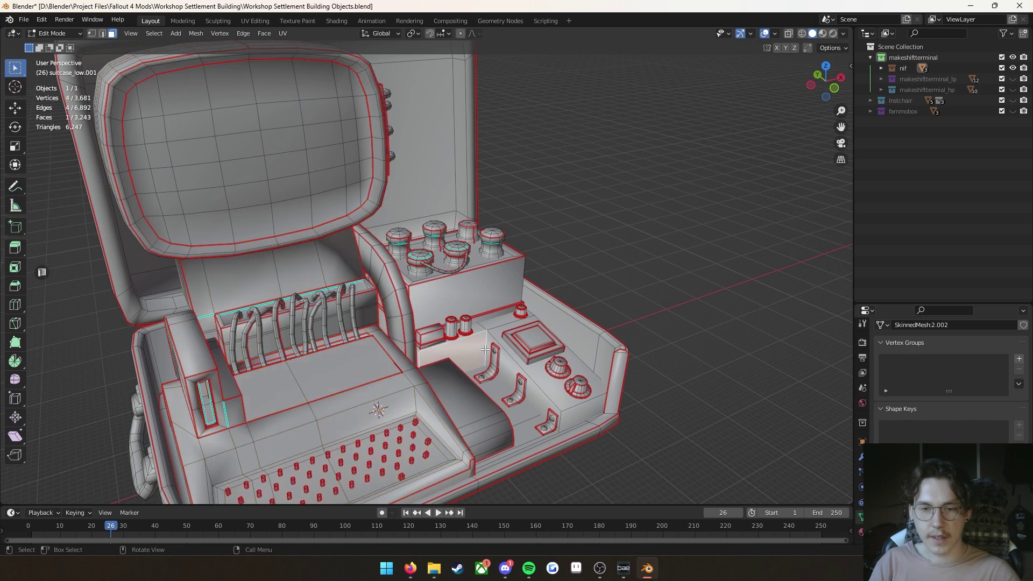
key(l)
middle_drag(485, 400, 500, 445)
key(alt+a)
key(l)
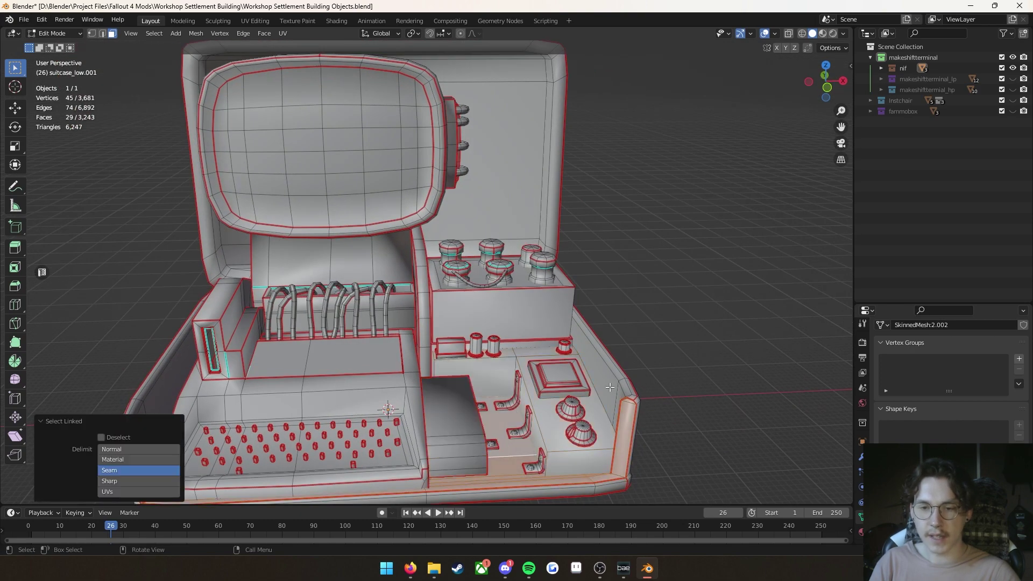
key(l)
key(l)
key(l)
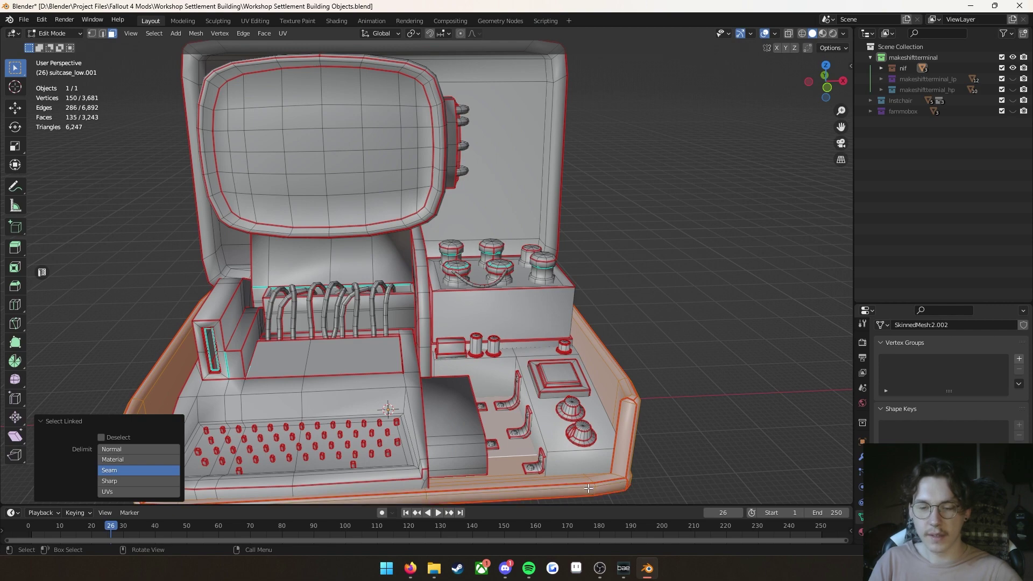
middle_drag(588, 488, 565, 347)
key(KP_Divide)
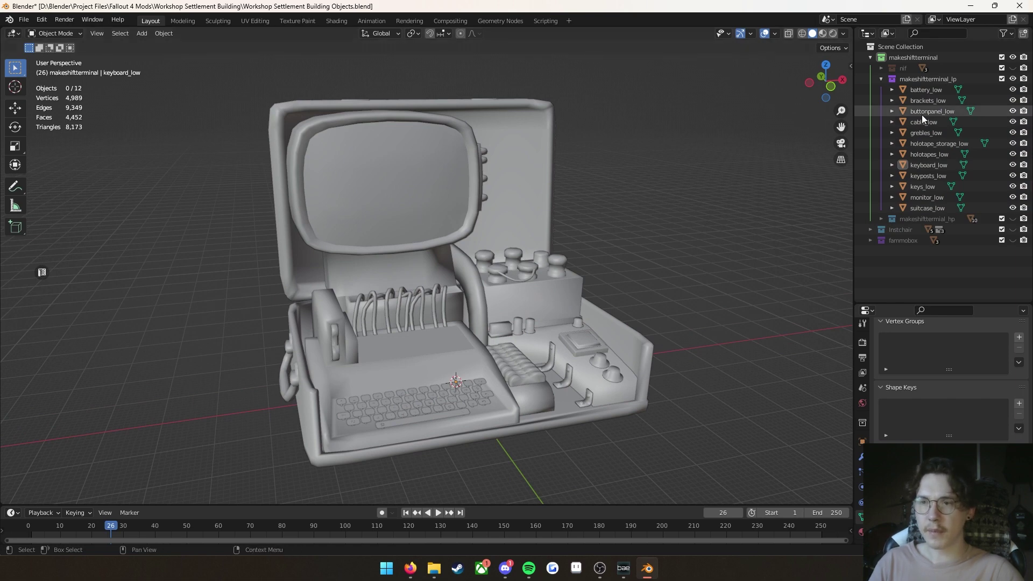
- Hide the holotapes_low and keys_low objects in the low-poly collection and select keyboard_low
click(1012, 154)
click(1012, 186)
click(928, 165)
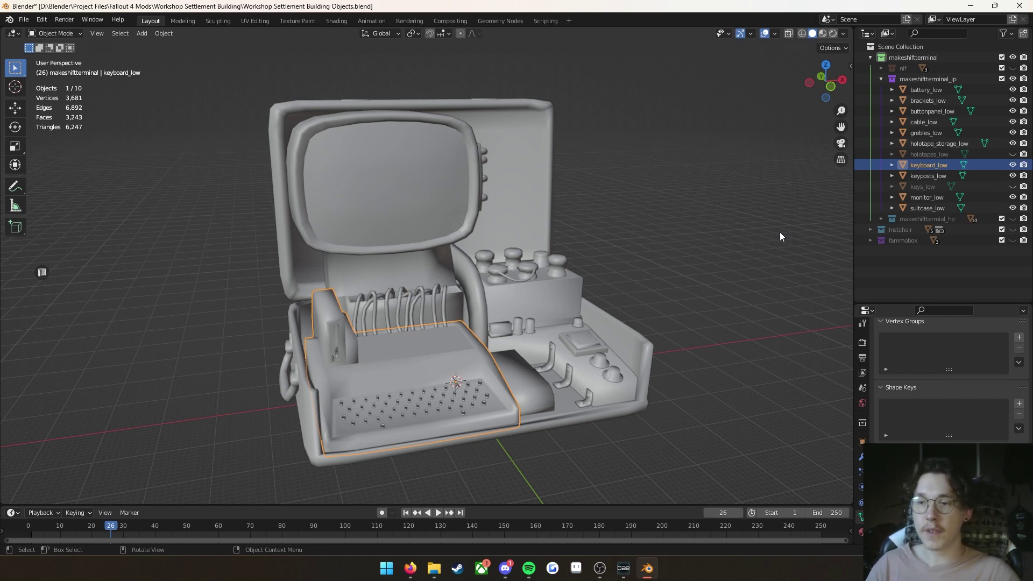
- Expand the high-poly collection and compare its object names with the low-poly parts, picking out battery_low and buttonpanel_low
click(881, 219)
scroll(882, 221, down, 2)
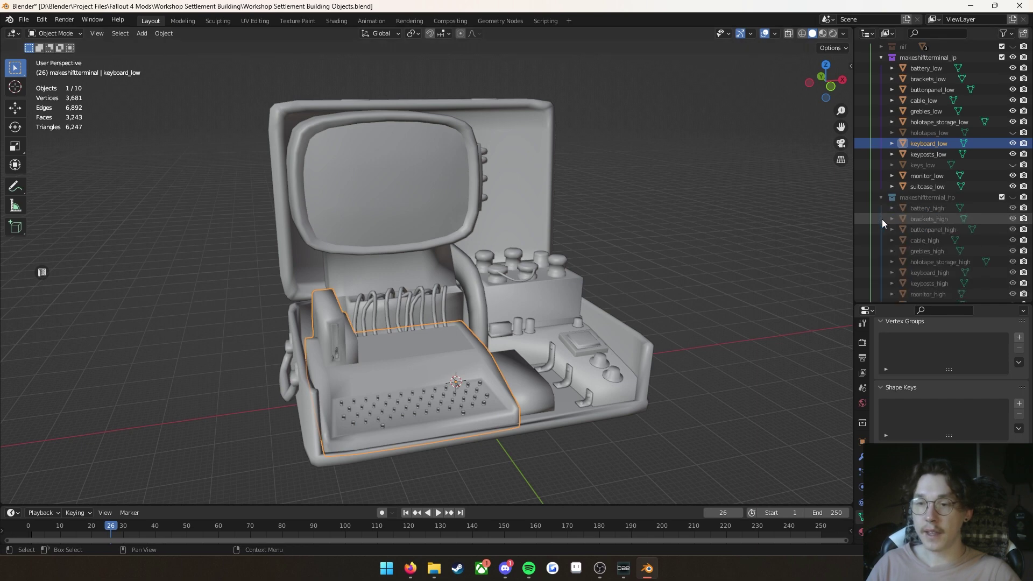
click(941, 69)
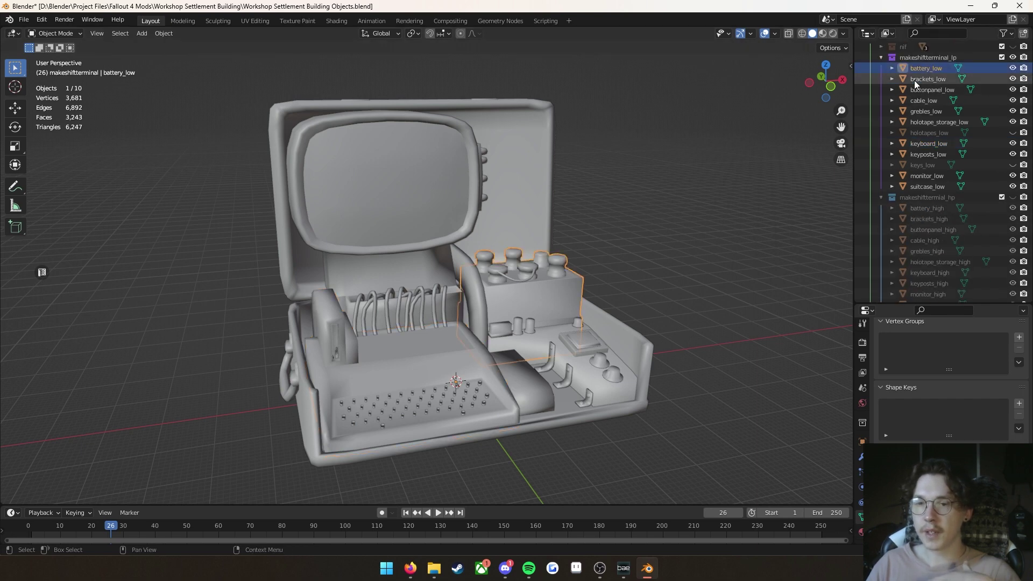
click(532, 335)
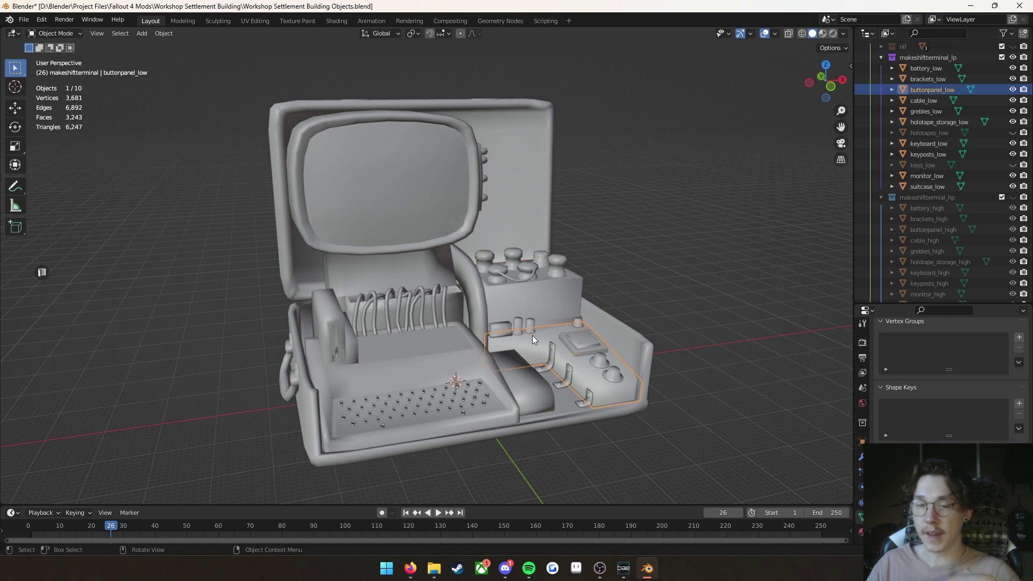
click(925, 71)
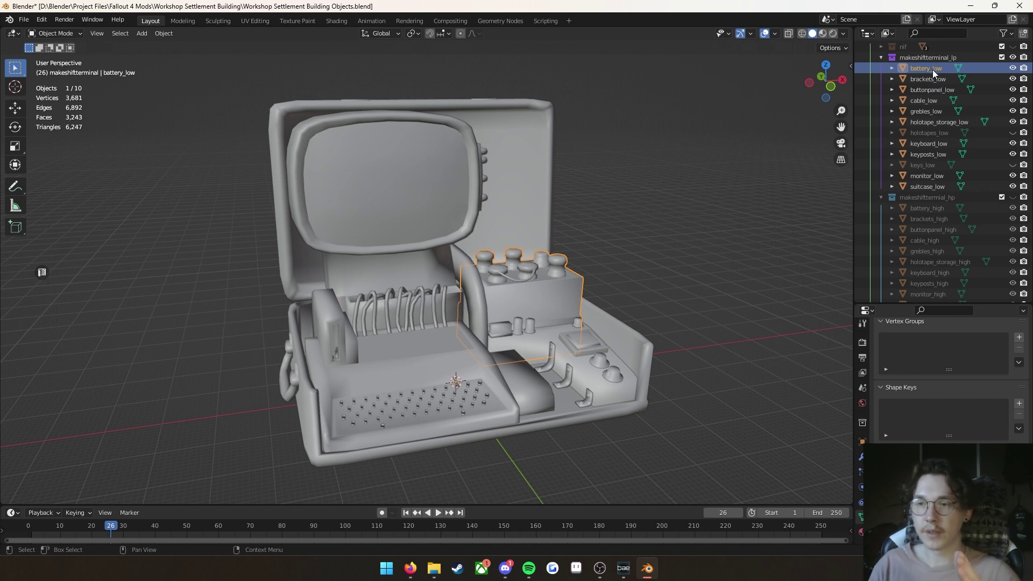
scroll(934, 123, down, 3)
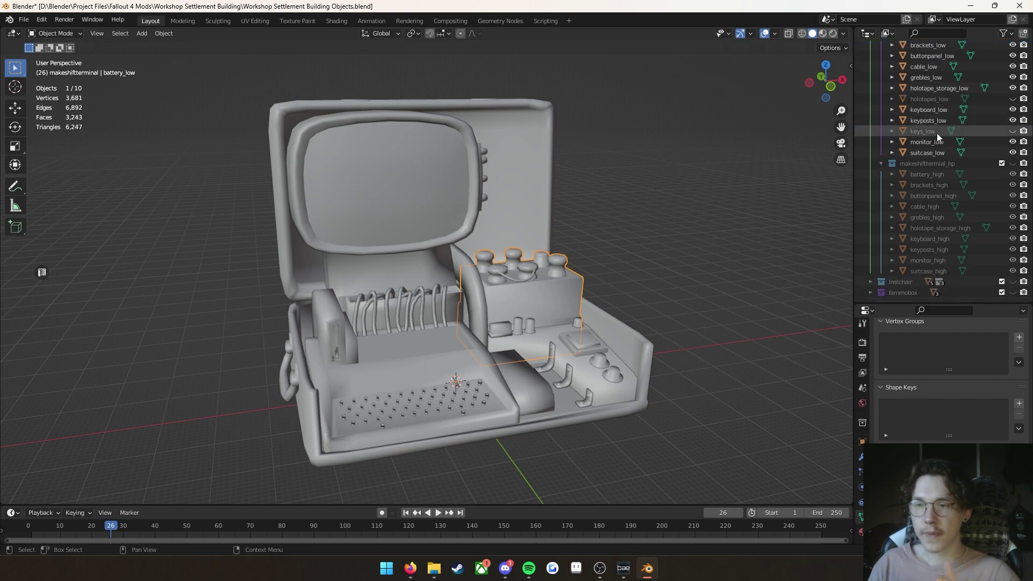
- Show the high-poly collection, select battery_high and examine it against its low-poly counterpart up close
click(1013, 163)
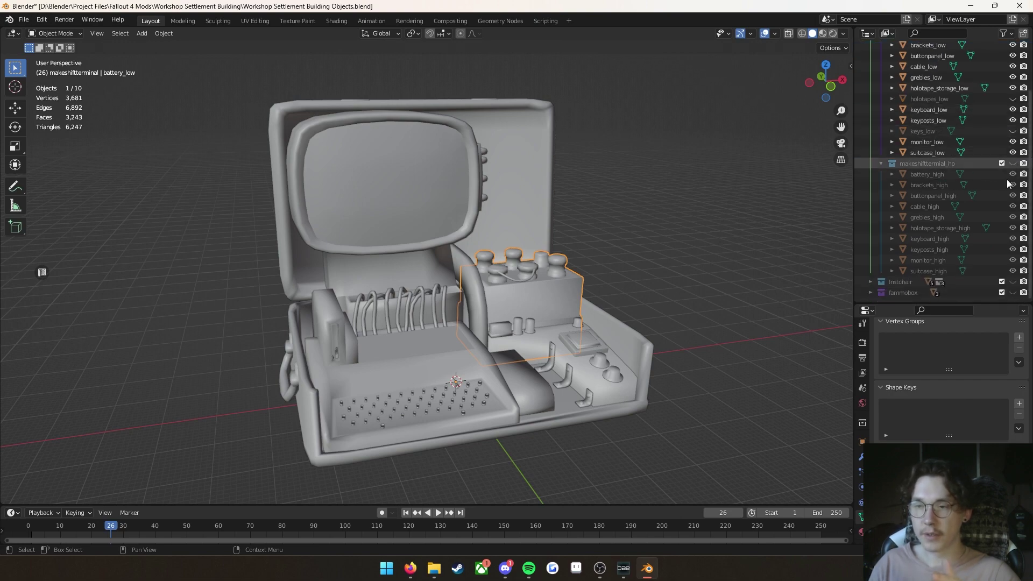
click(560, 279)
scroll(560, 278, up, 4)
mouse_move(543, 286)
middle_down()
mouse_move(492, 289)
mouse_move(529, 275)
middle_up()
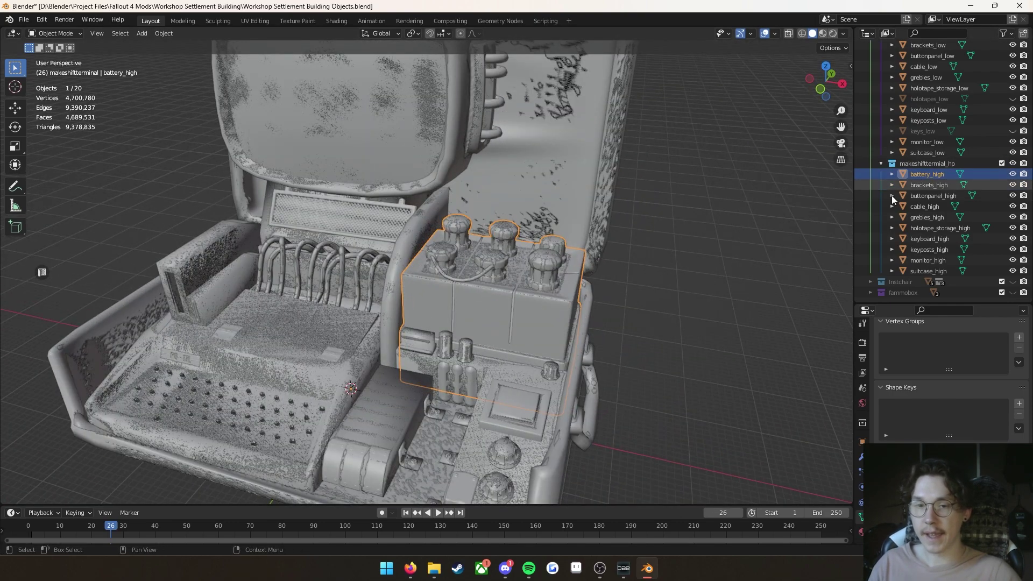
scroll(520, 298, down, 4)
mouse_move(521, 298)
middle_down()
mouse_move(564, 262)
mouse_move(524, 257)
mouse_move(540, 291)
middle_up()
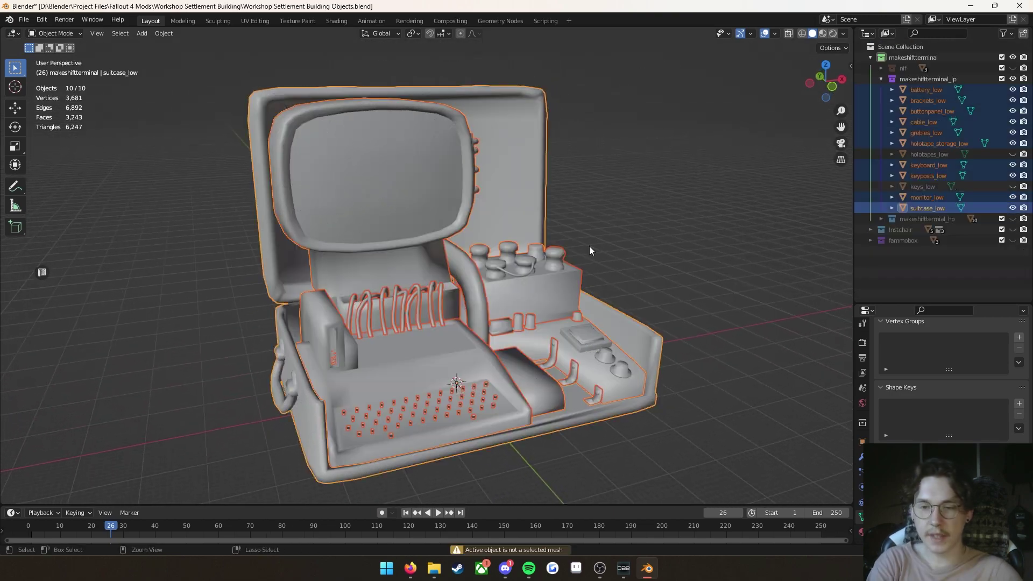
- Try to join all visible low-poly terminal objects into a single mesh
key(ctrl+j)
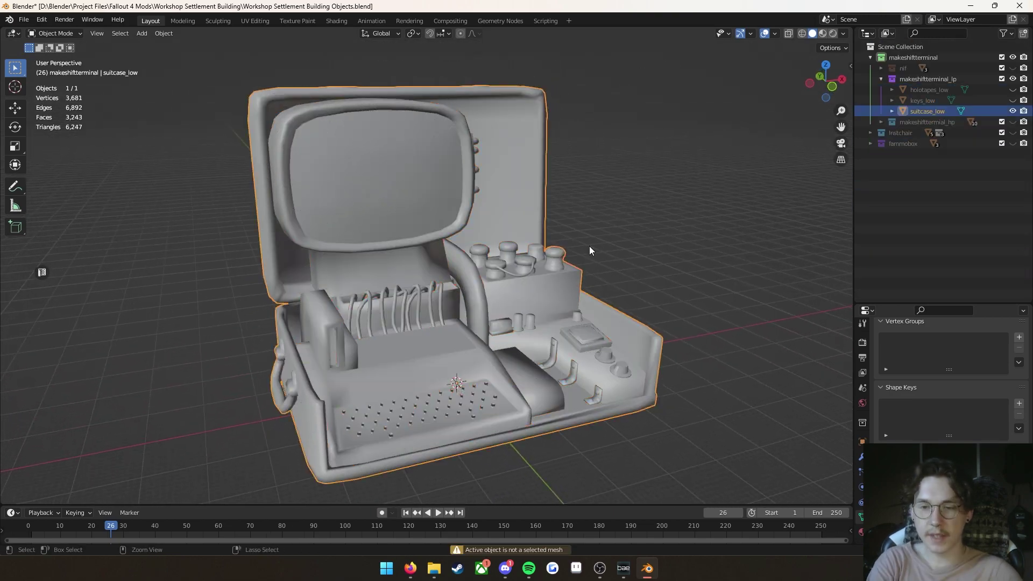
click(67, 33)
click(73, 80)
mouse_move(356, 173)
middle_down()
mouse_move(425, 331)
mouse_move(560, 298)
mouse_move(533, 302)
middle_up()
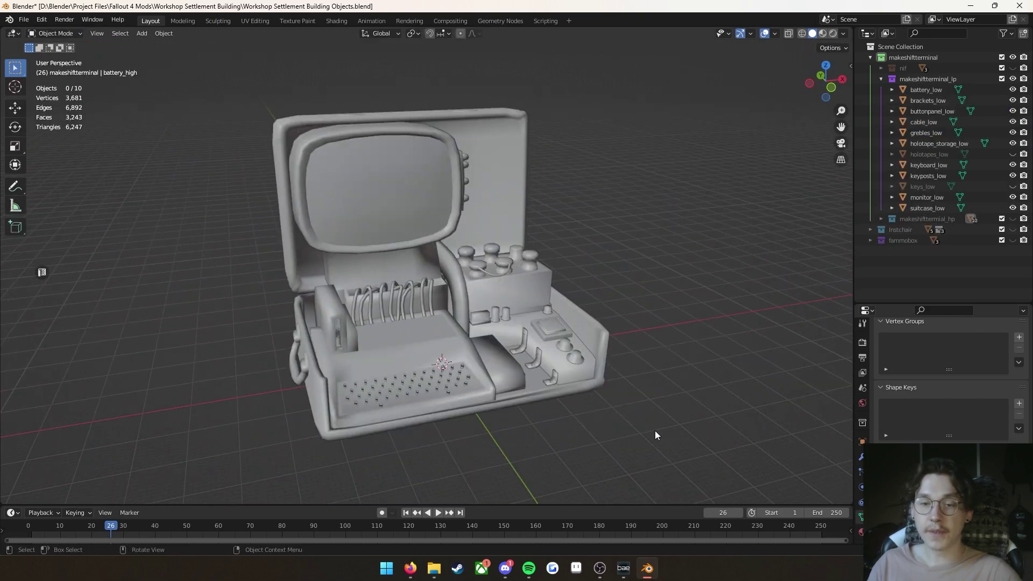
- Select all visible low-poly terminal objects and start an FBX export
drag(656, 430, 256, 119)
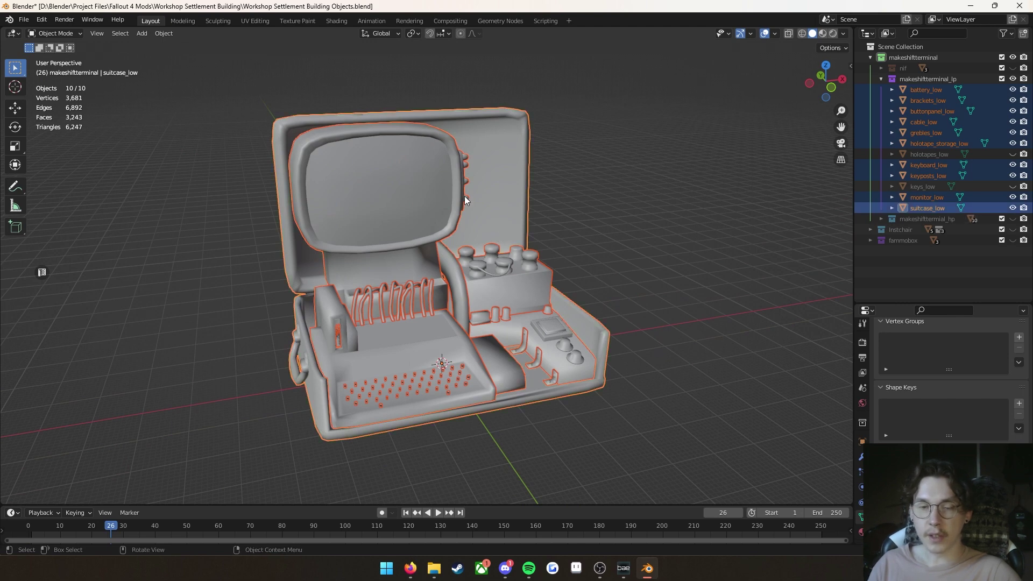
click(23, 20)
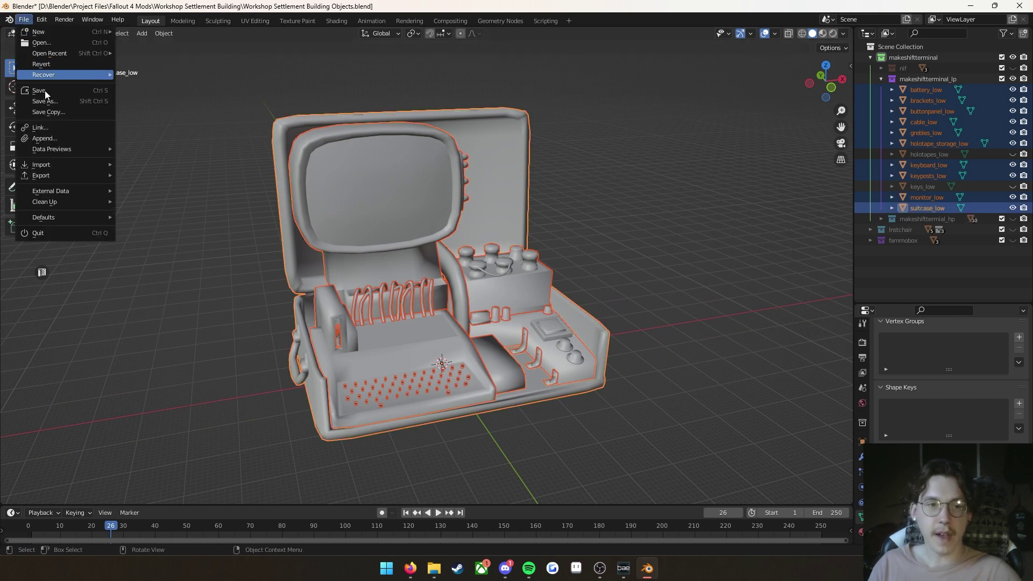
mouse_move(72, 173)
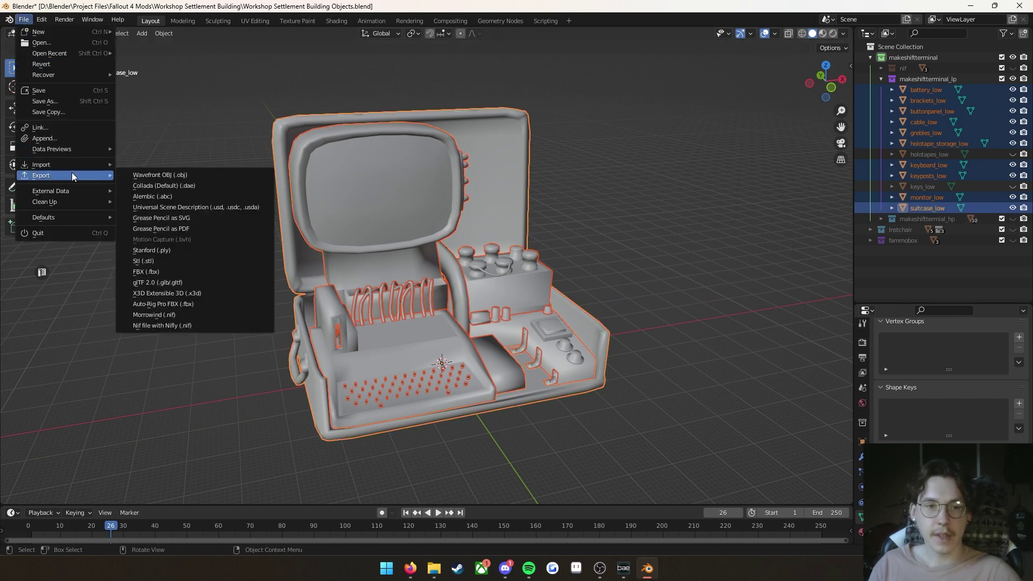
click(195, 271)
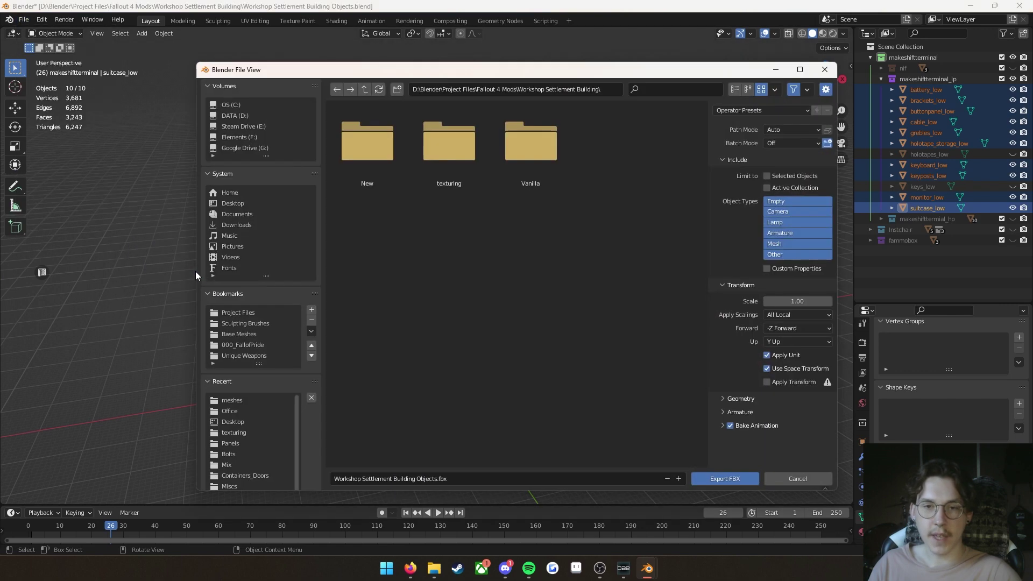
- Create a folder named "texturing tutoiral" in the Workshop Settlement Building directory and open it as the export destination
double_click(453, 183)
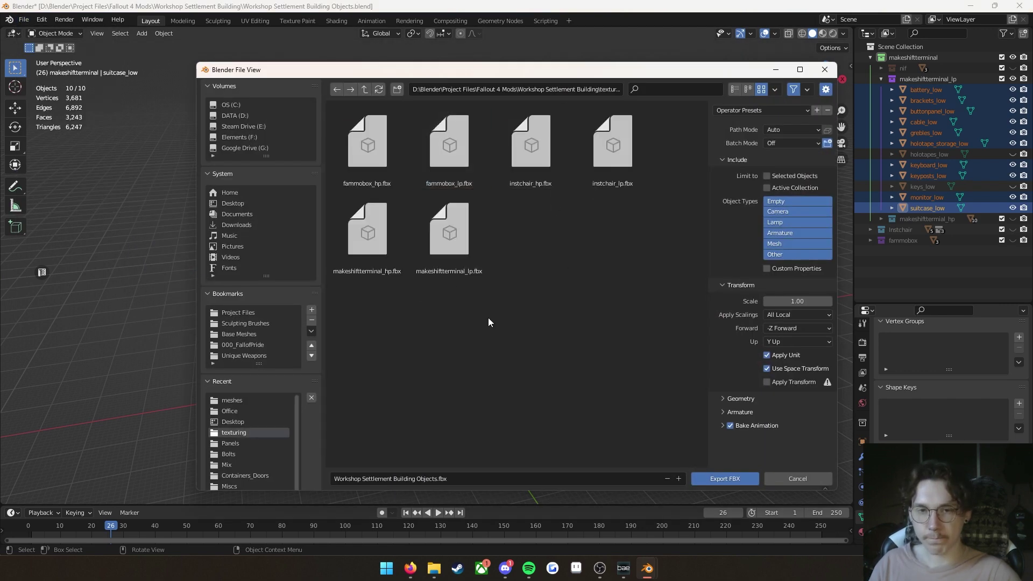
key(BackSpace)
right_click(463, 292)
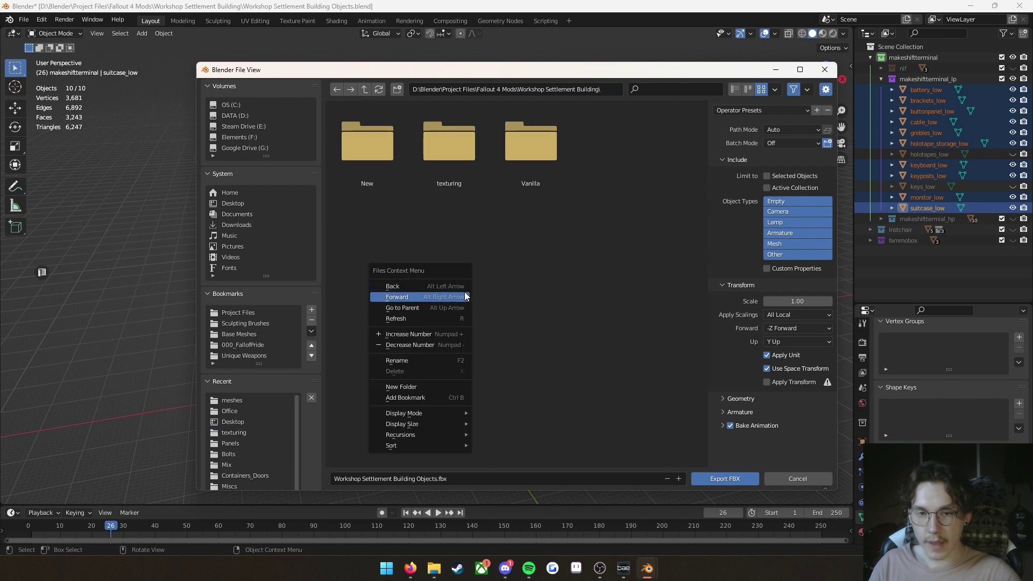
click(454, 381)
text(texture)
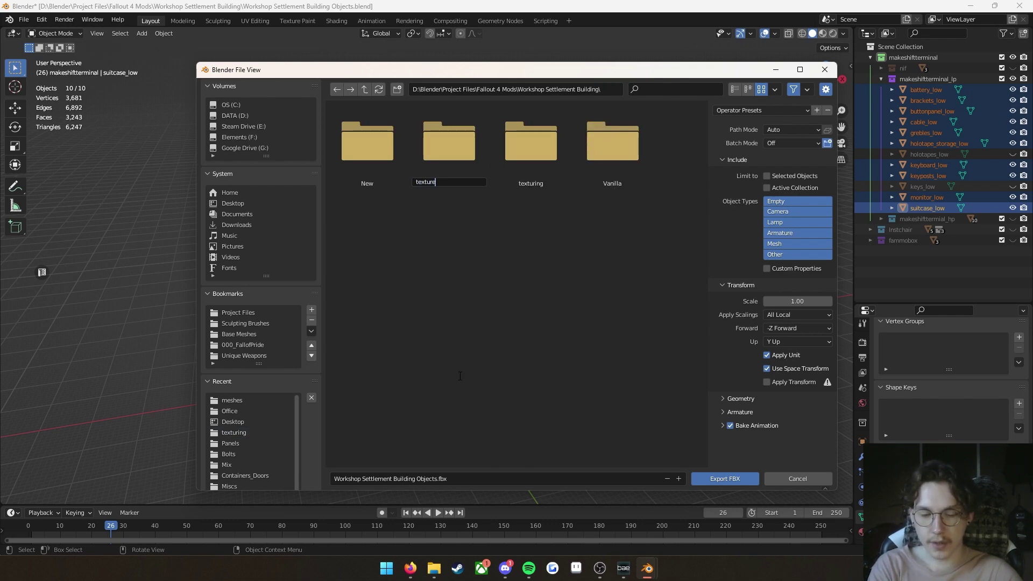
text(ng tutoiral)
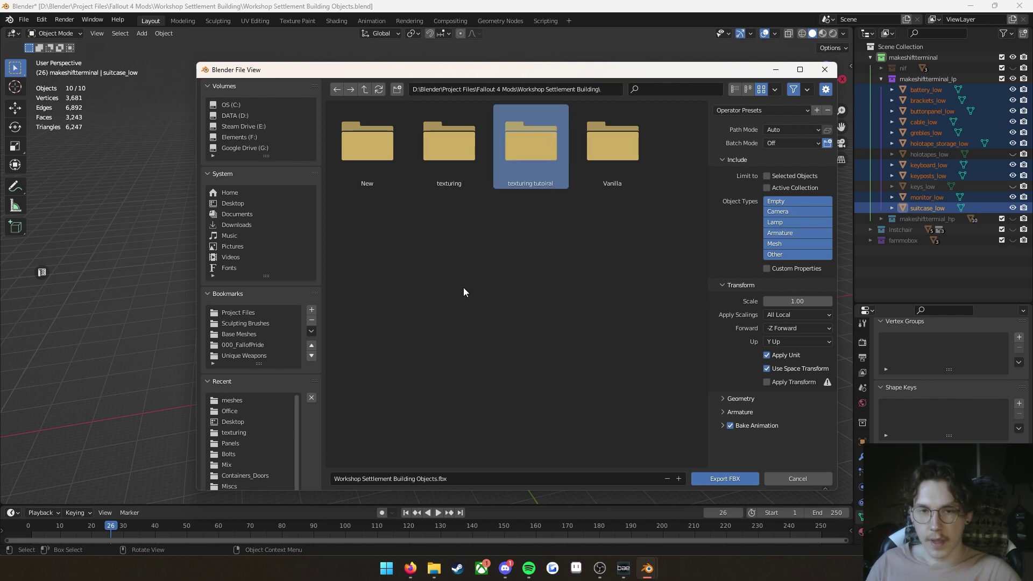
double_click(502, 173)
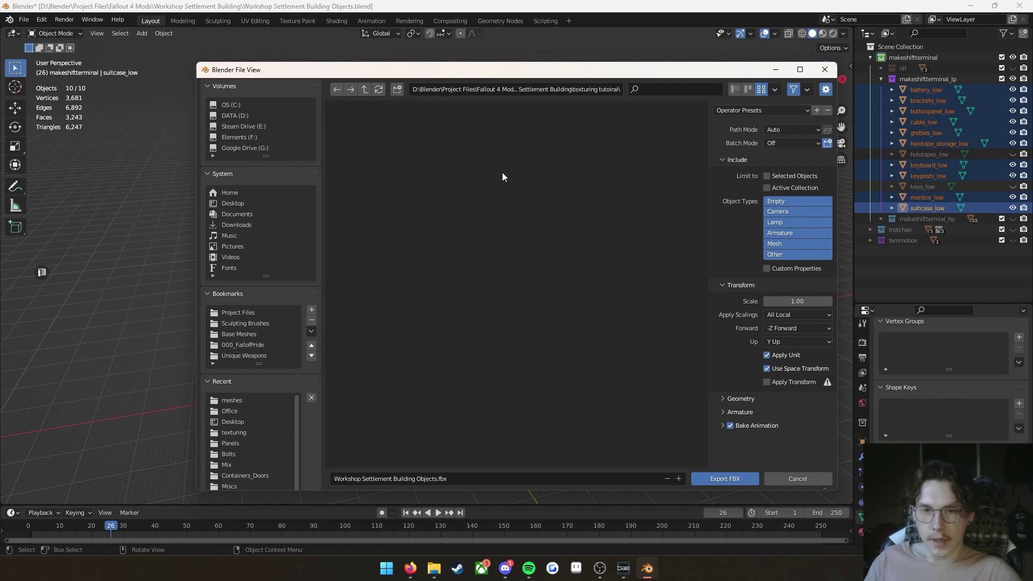
- Name the export file makeshiftterminal_low.fbx
click(491, 478)
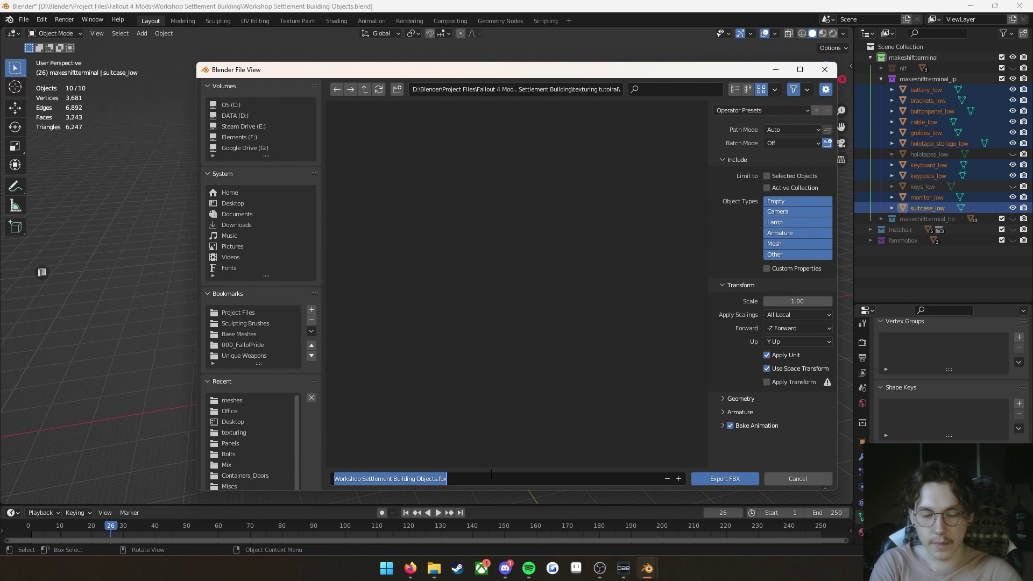
text(ter)
key(BackSpace)
key(BackSpace)
key(BackSpace)
text(makes)
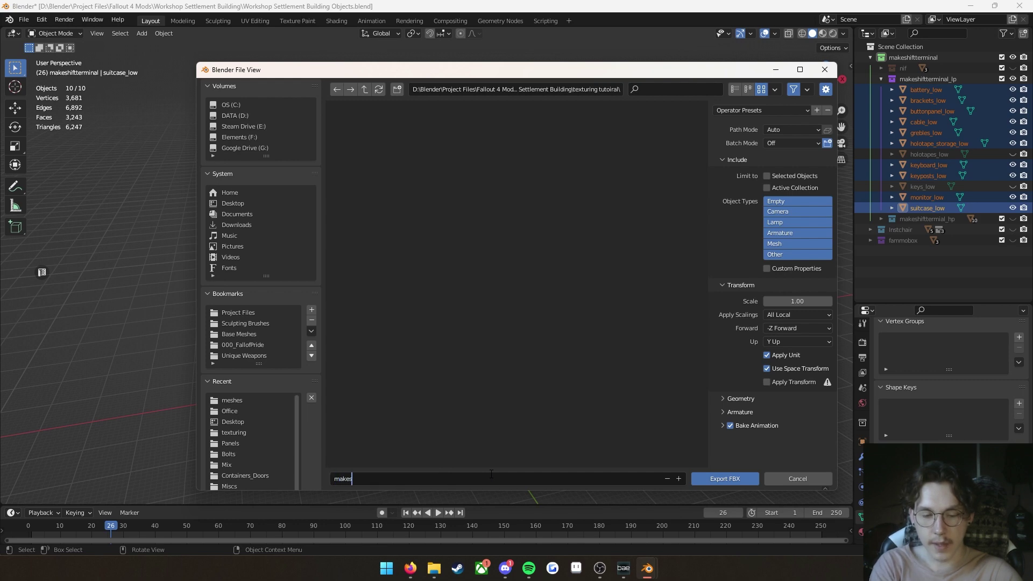
text(hiftterminal)
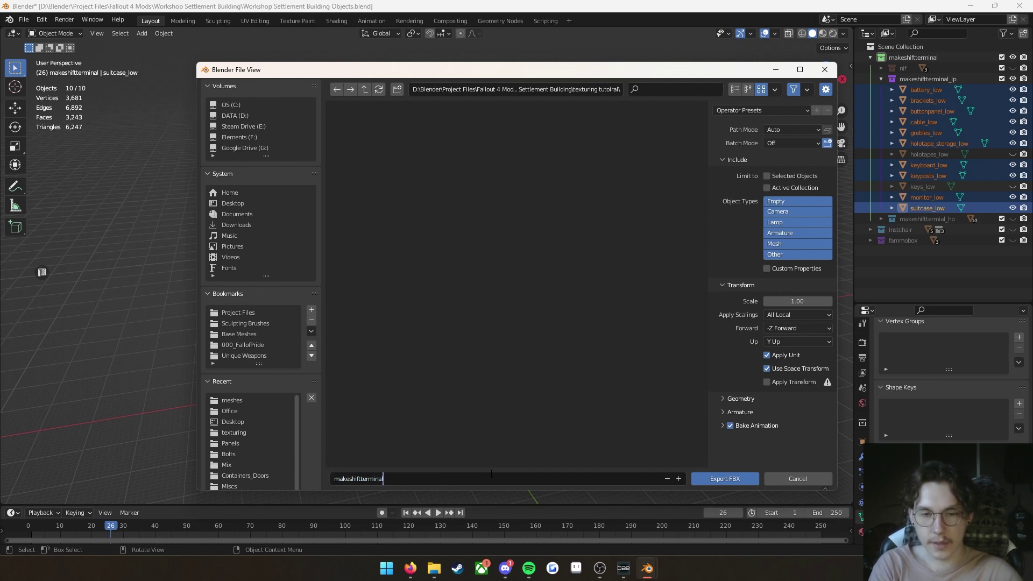
text(_low.fbx)
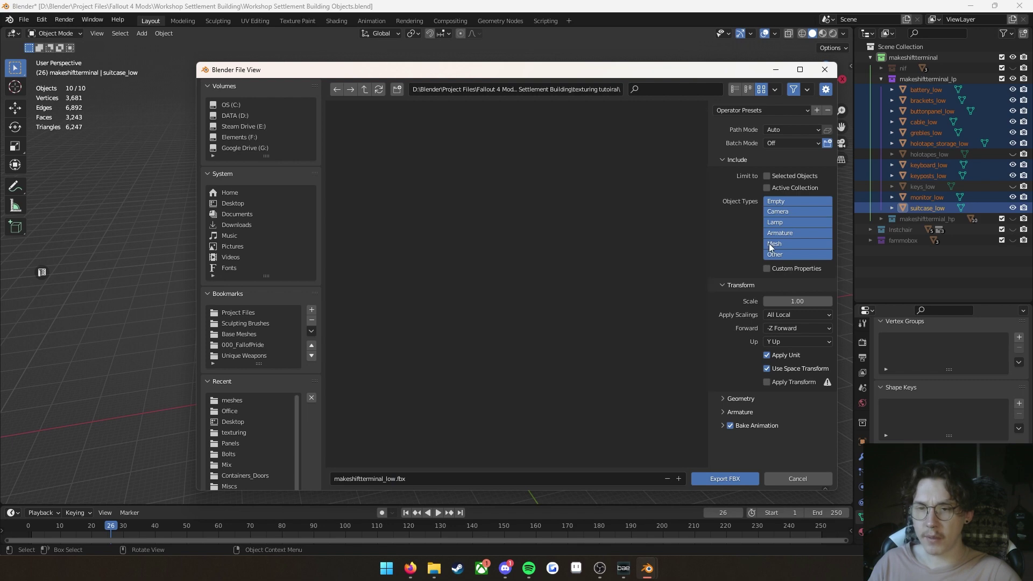
- Limit the FBX export to selected objects of type Mesh and disable Bake Animation
click(770, 245)
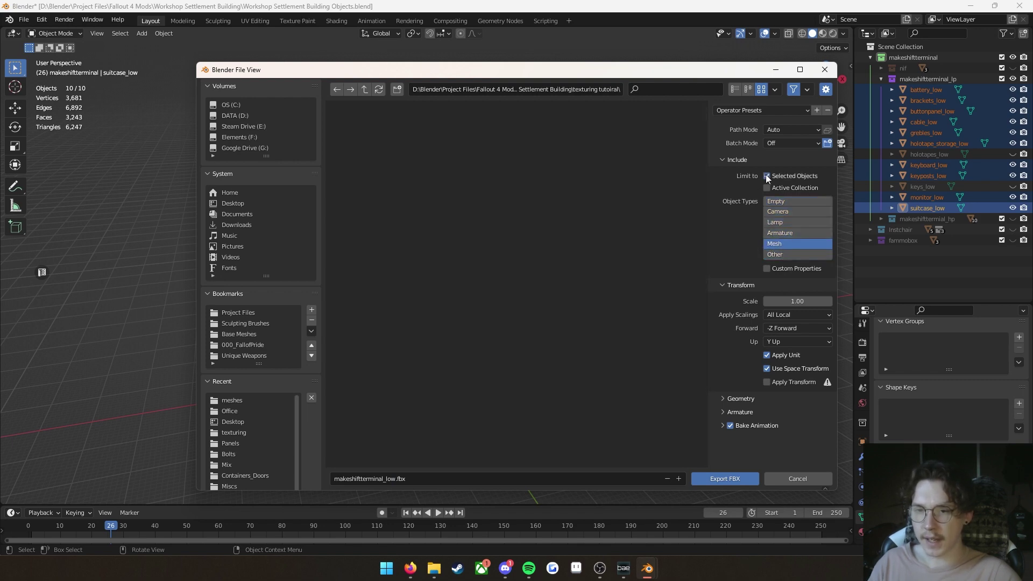
click(730, 426)
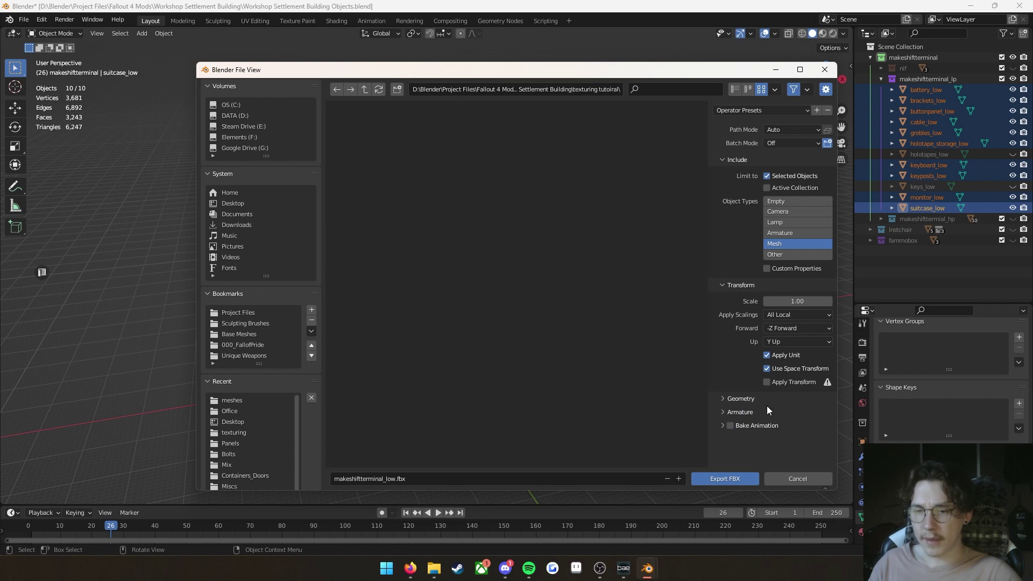
- Save the current FBX export settings as an operator preset named Substance Painter
click(816, 110)
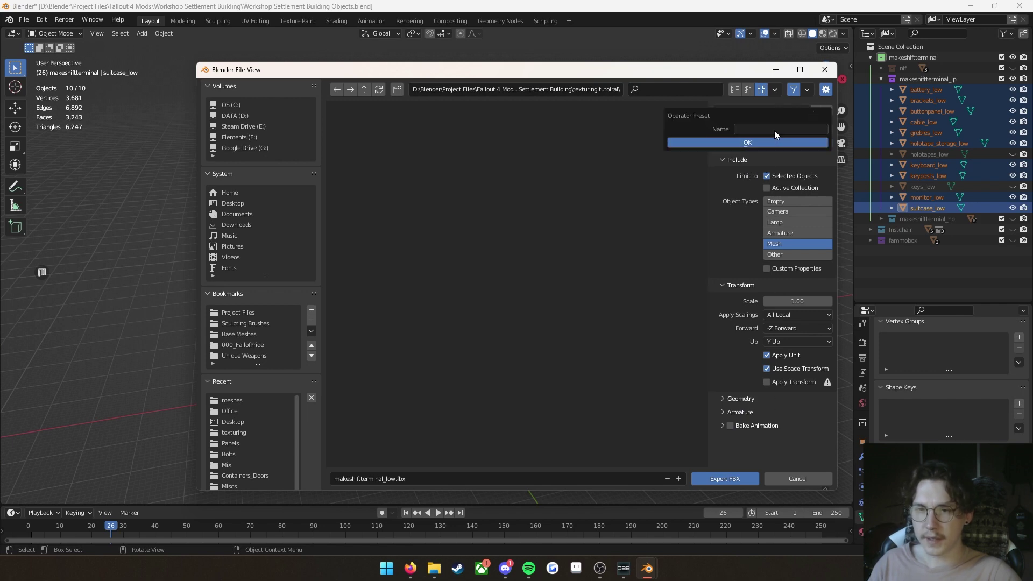
text(Substanc)
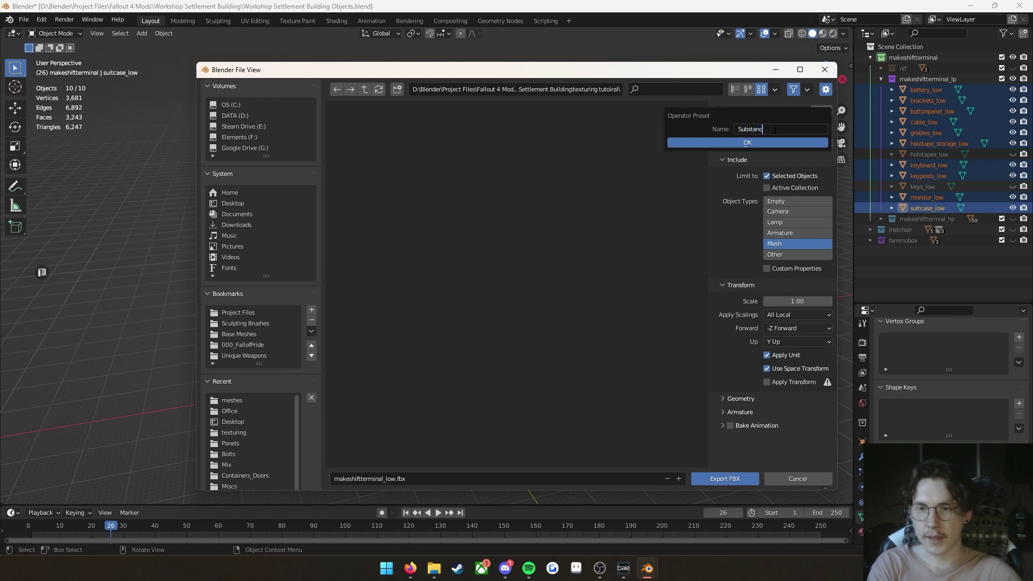
text(e Painter)
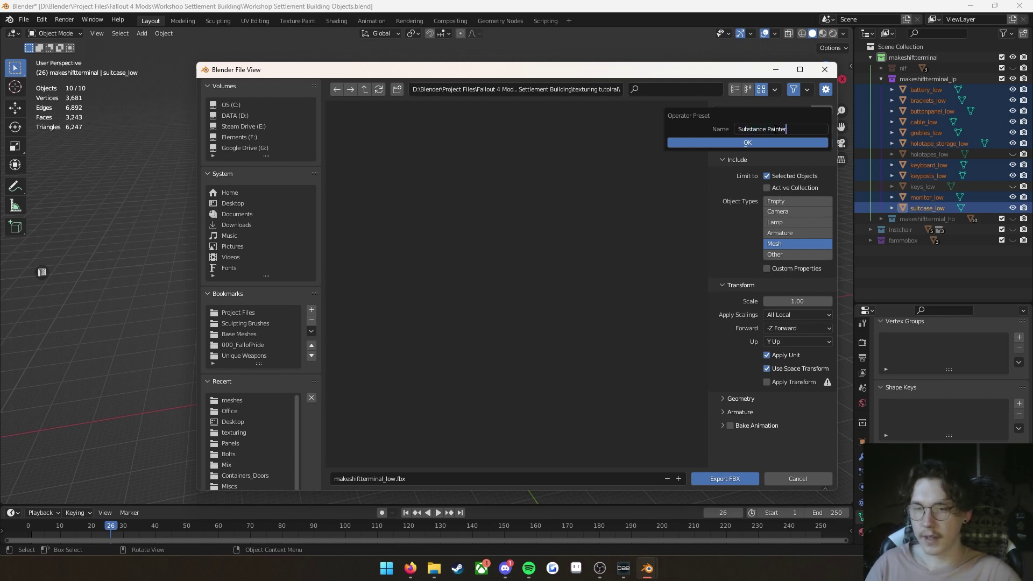
click(787, 142)
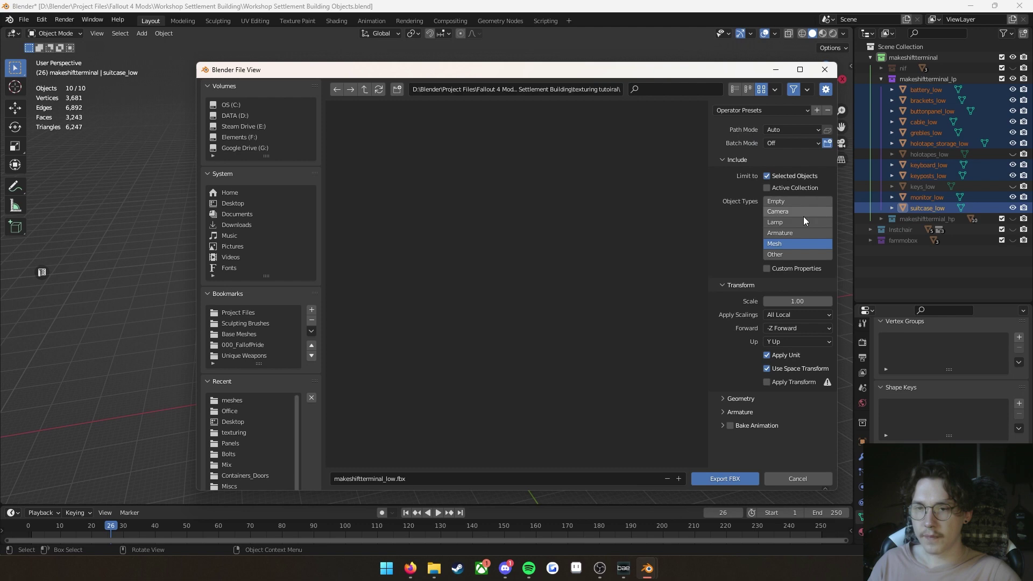
- Set the export object types to Empty, Camera and Armature, enable Active Collection, and disable Apply Unit and Use Space Transform
click(796, 236)
click(796, 255)
click(787, 215)
click(786, 231)
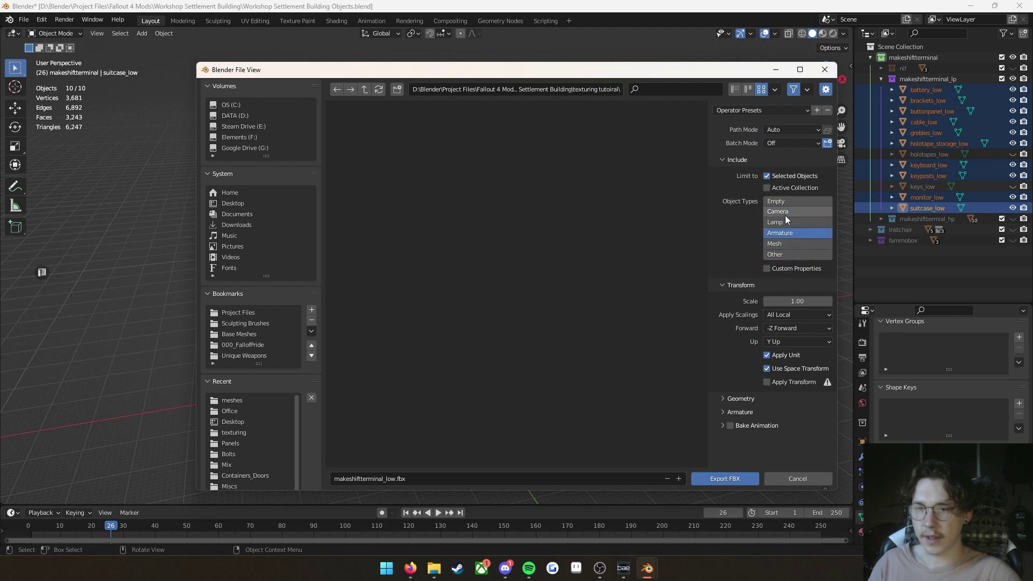
shift+click(785, 213)
shift+click(783, 203)
drag(766, 355, 767, 369)
click(770, 400)
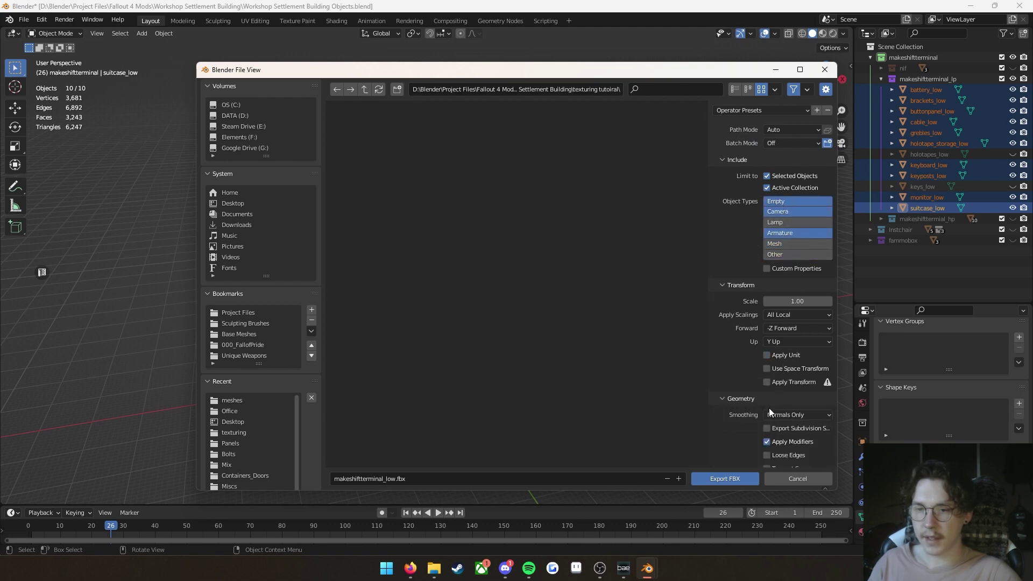
- Apply the Substance Painter export preset and export the low-poly FBX
click(767, 111)
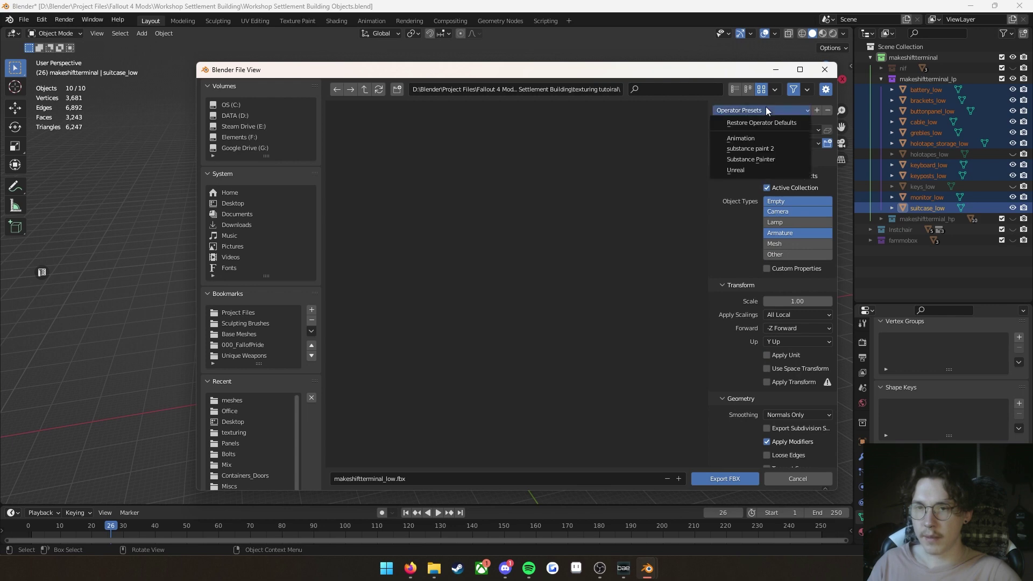
click(767, 157)
click(738, 398)
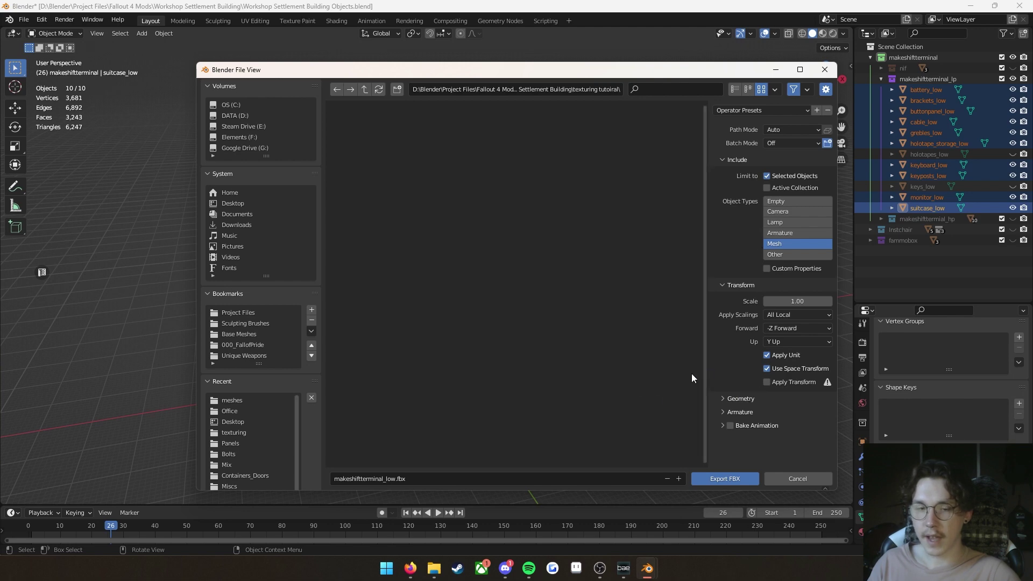
click(747, 478)
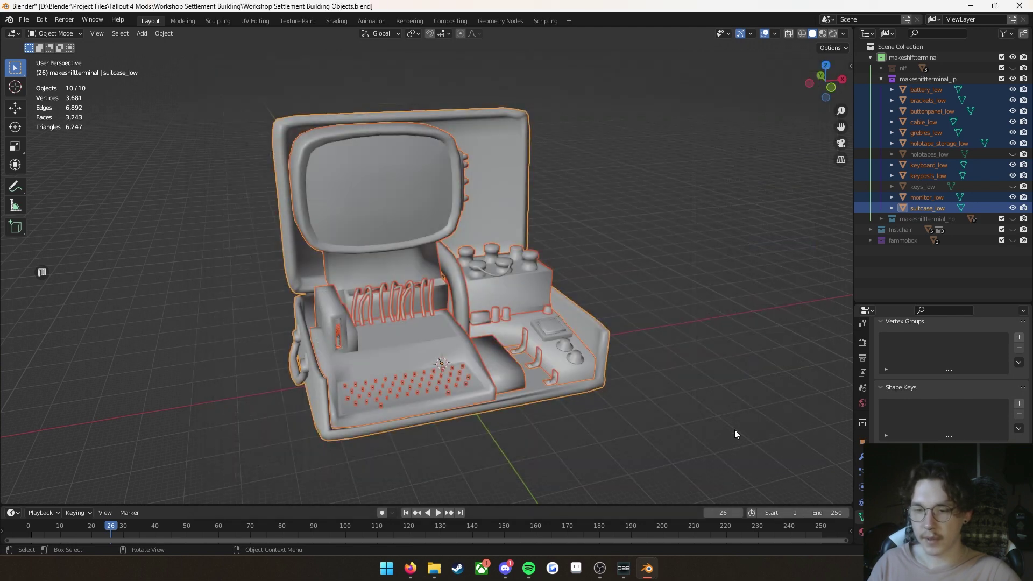
- Hide the low-poly terminal collection, show the high-poly collection, and select all of its objects
click(878, 80)
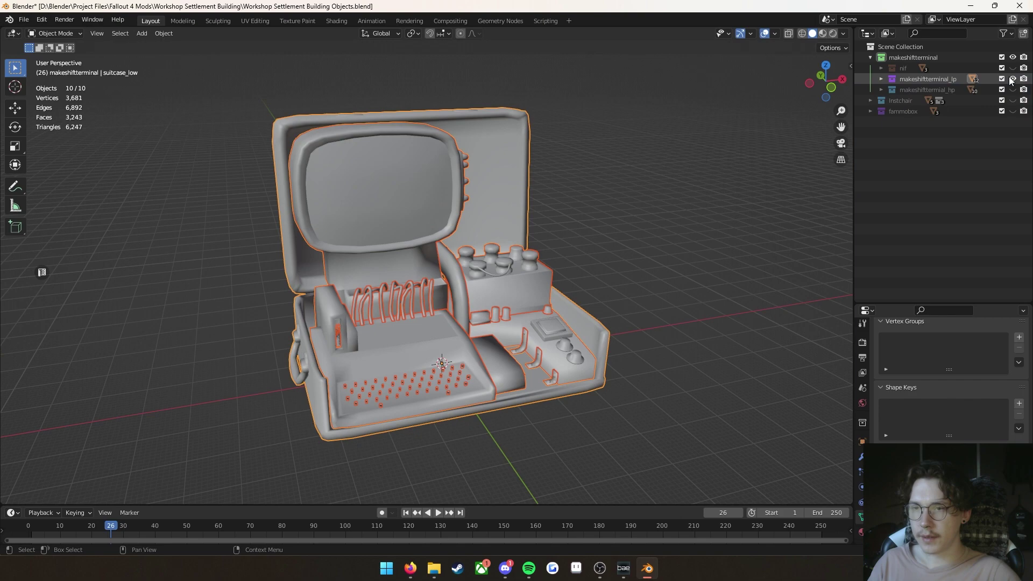
click(1013, 79)
click(1013, 90)
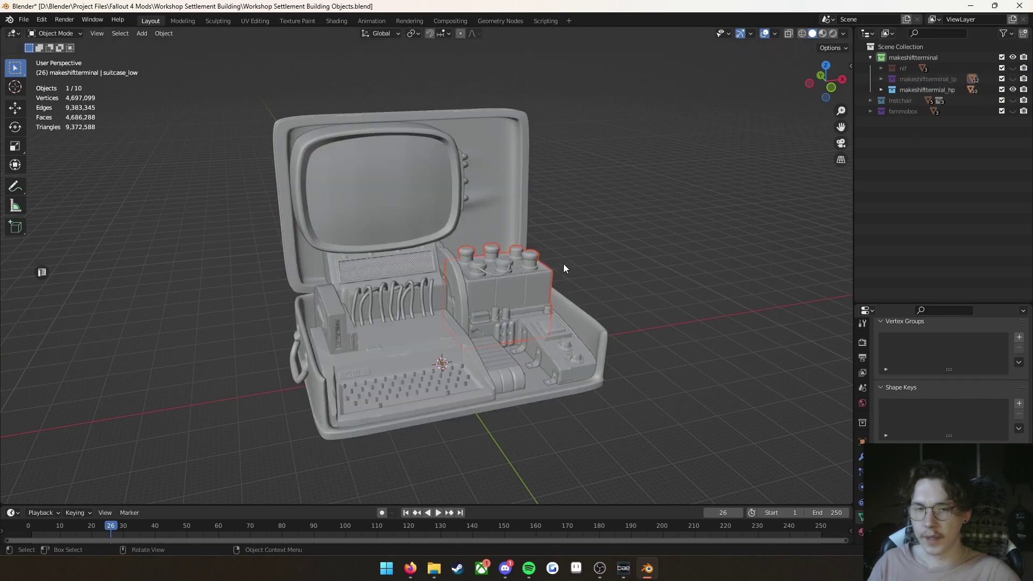
middle_drag(547, 284, 652, 457)
drag(628, 437, 270, 155)
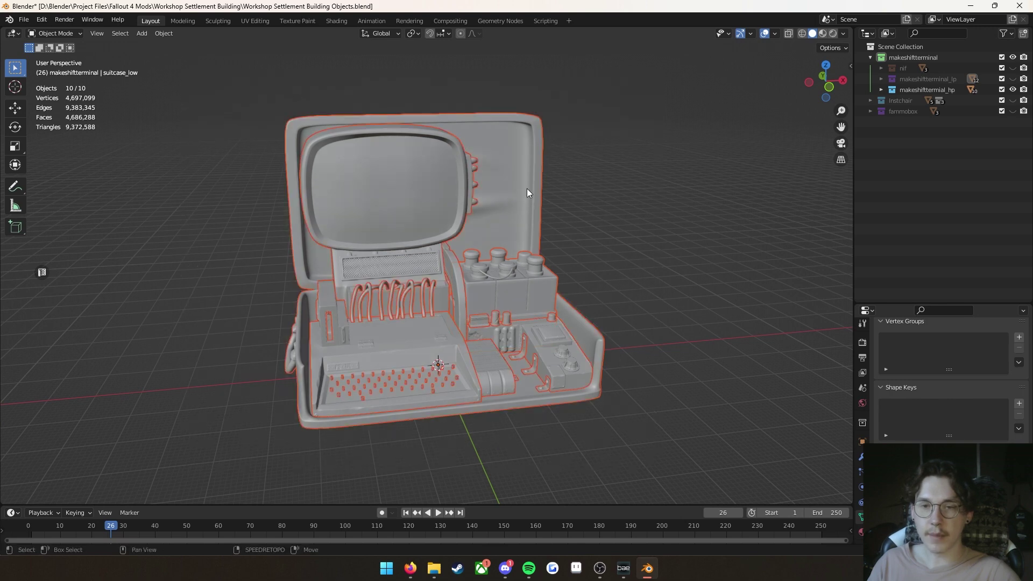
- Start an FBX export of the high-poly objects named makeshiftterminal_high.fbx with the Substance Painter preset
click(24, 19)
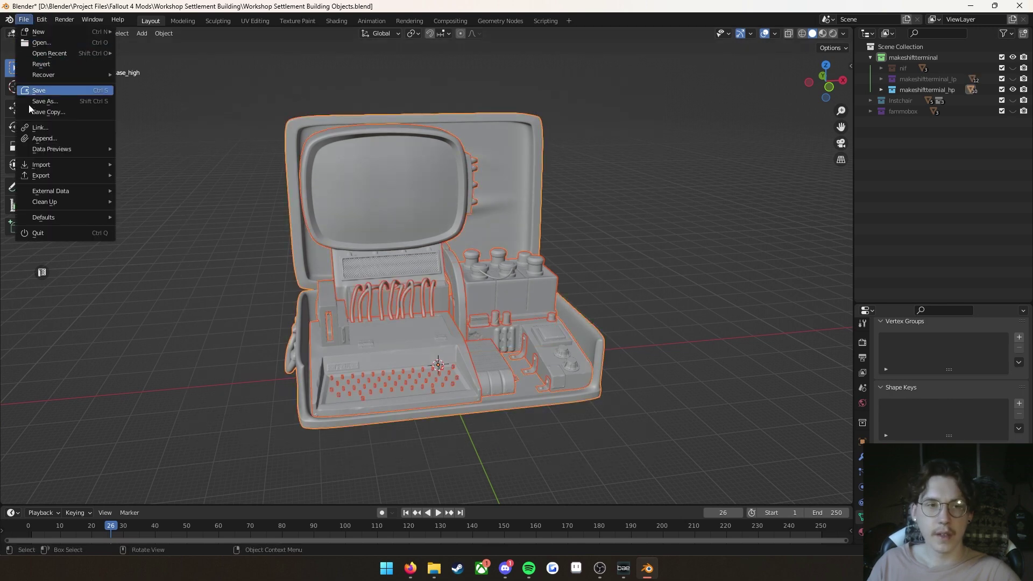
mouse_move(53, 166)
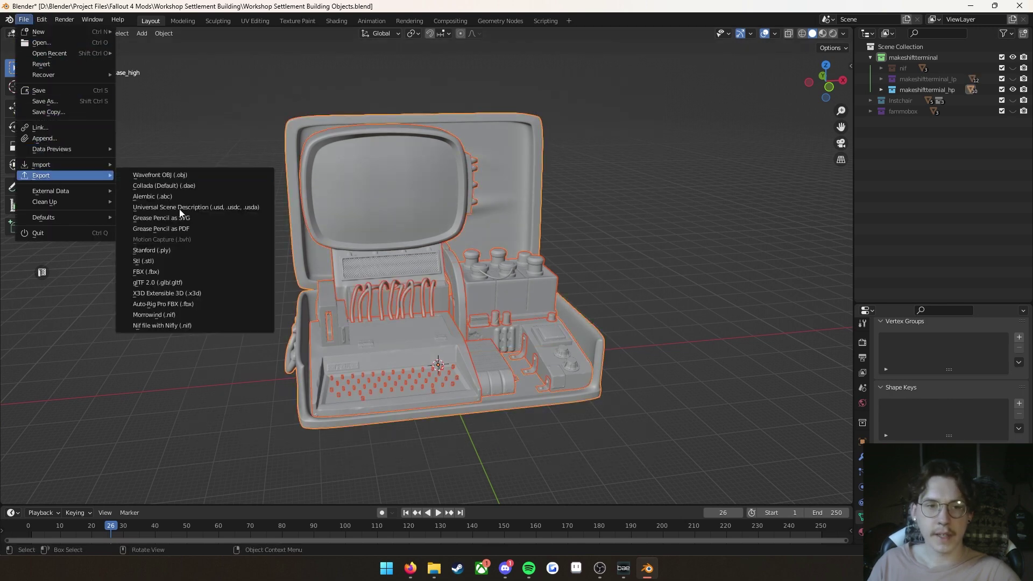
click(201, 268)
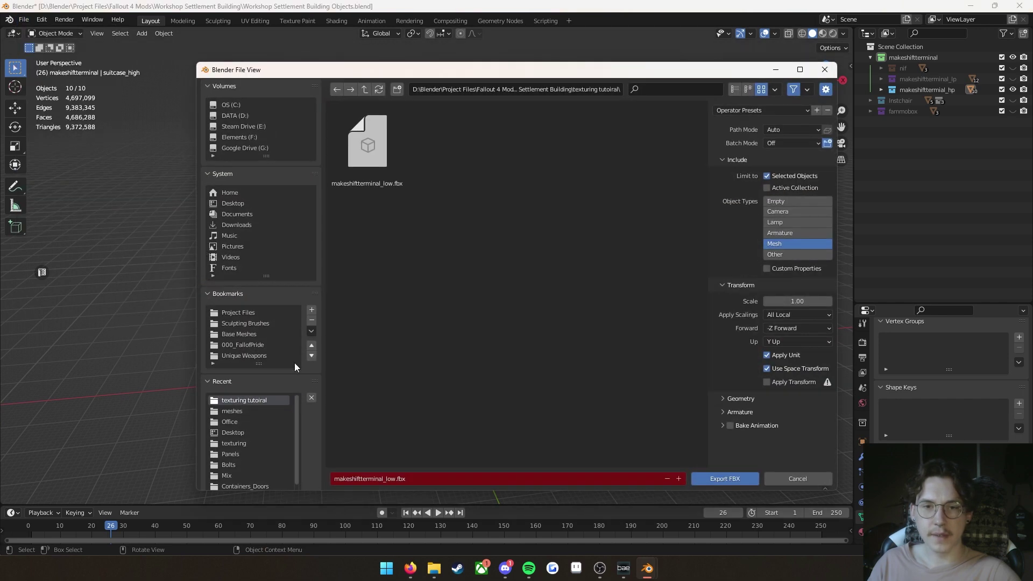
click(387, 479)
click(387, 479)
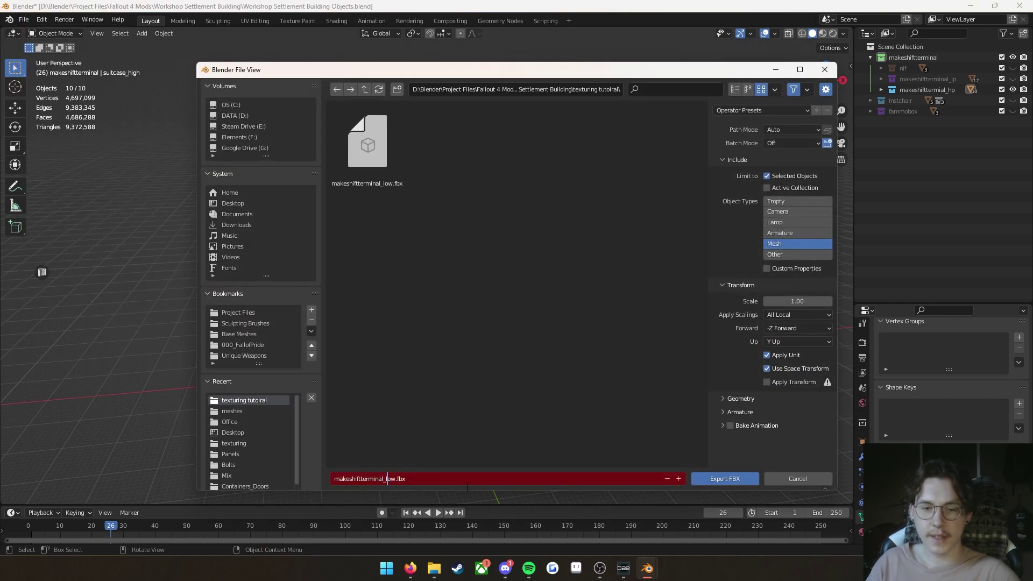
key(ctrl+shift+Right)
text(high)
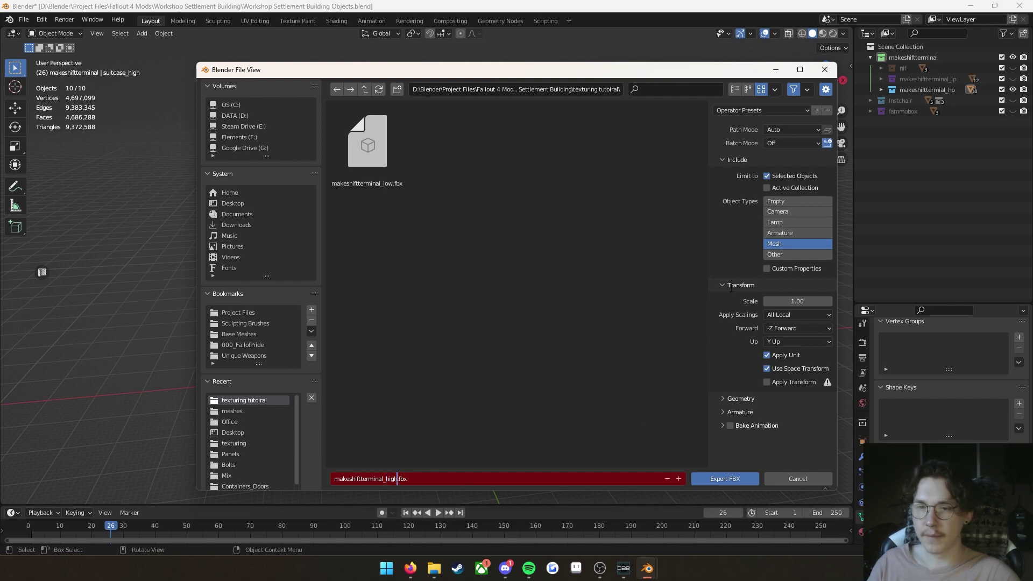
click(725, 258)
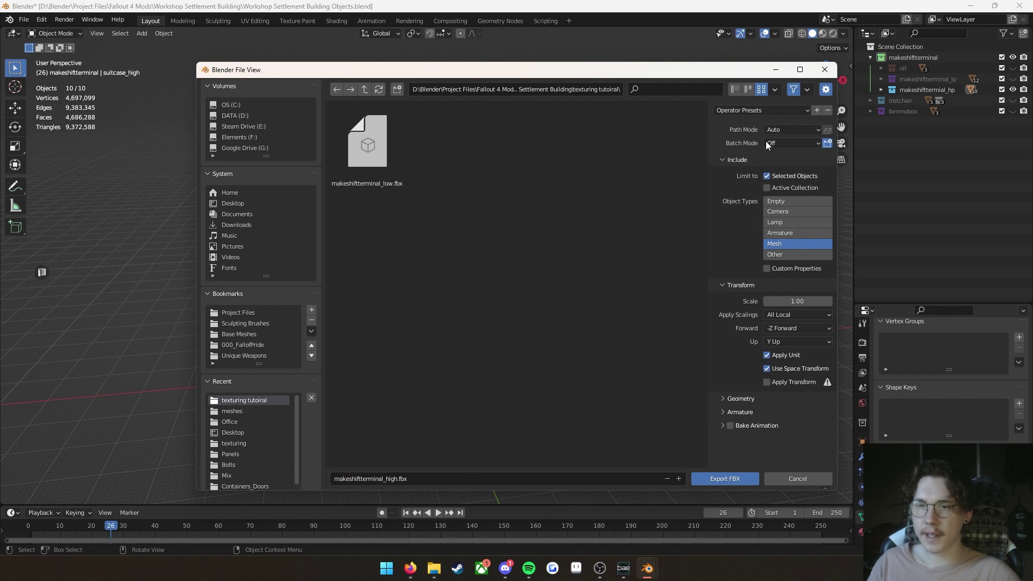
click(766, 110)
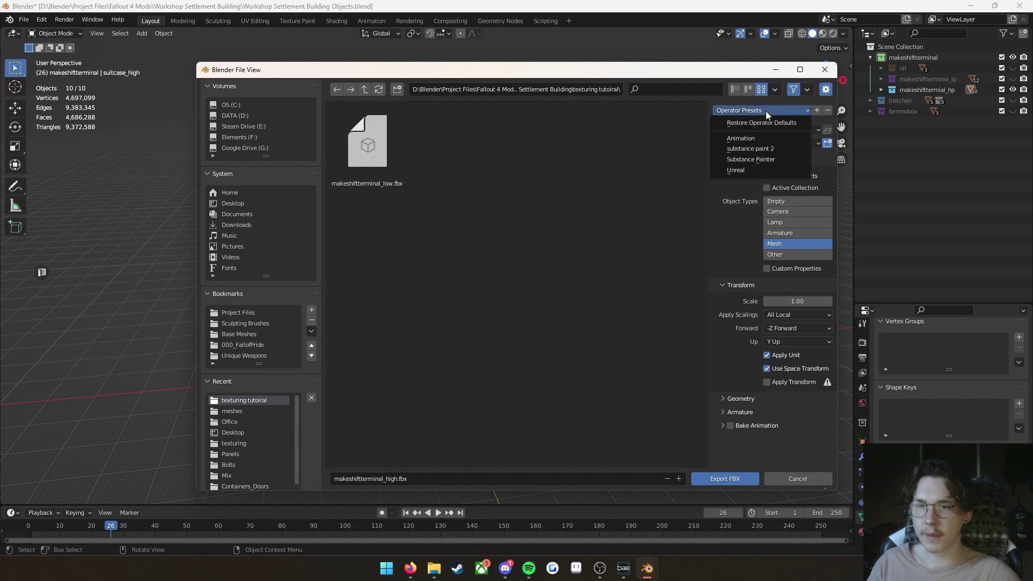
click(756, 160)
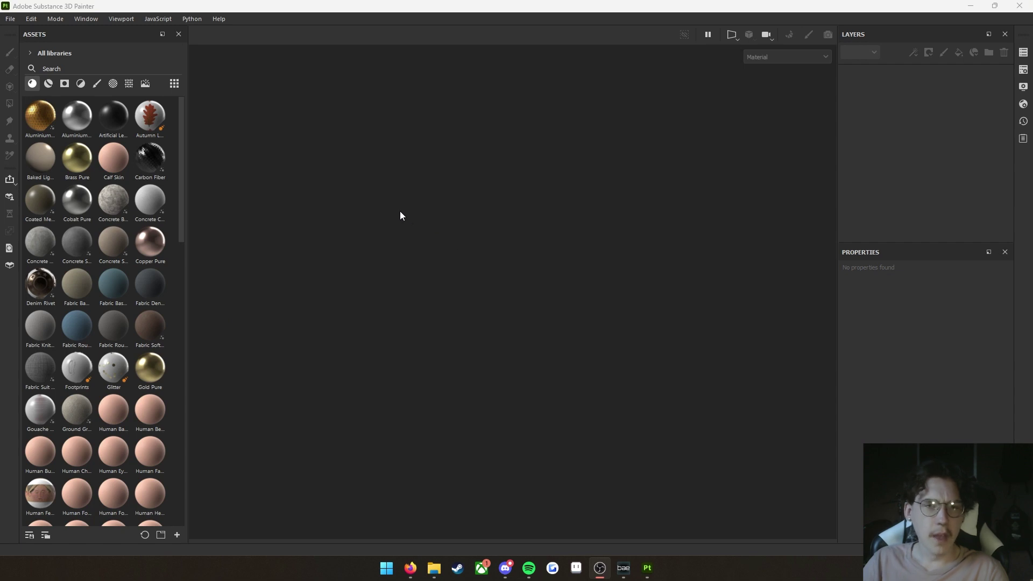
- In Adobe Substance 3D Painter, start a new project with a document resolution of 2048 and load makeshiftterminal_lp as its mesh
click(10, 19)
click(18, 33)
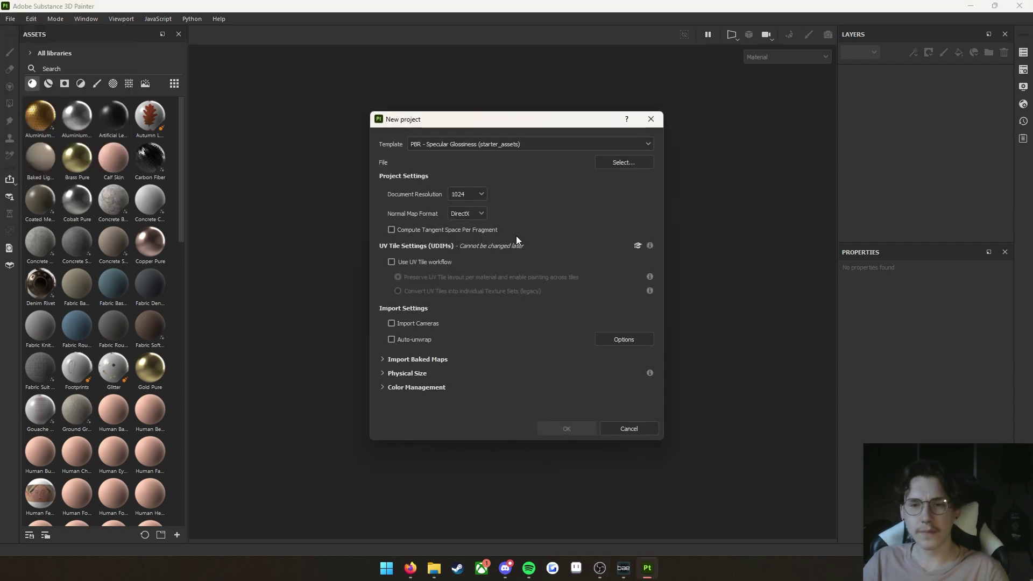
click(461, 194)
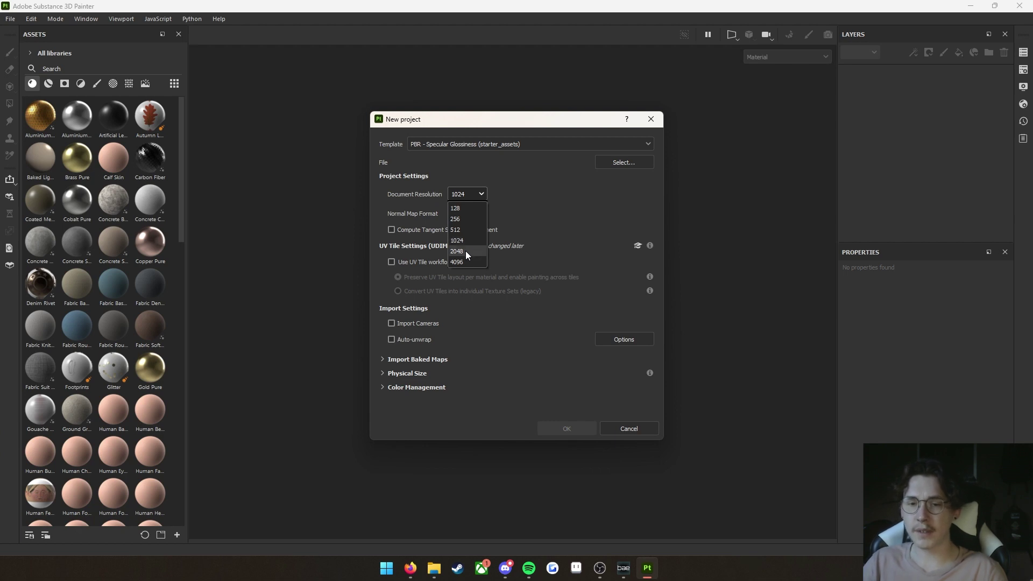
click(466, 251)
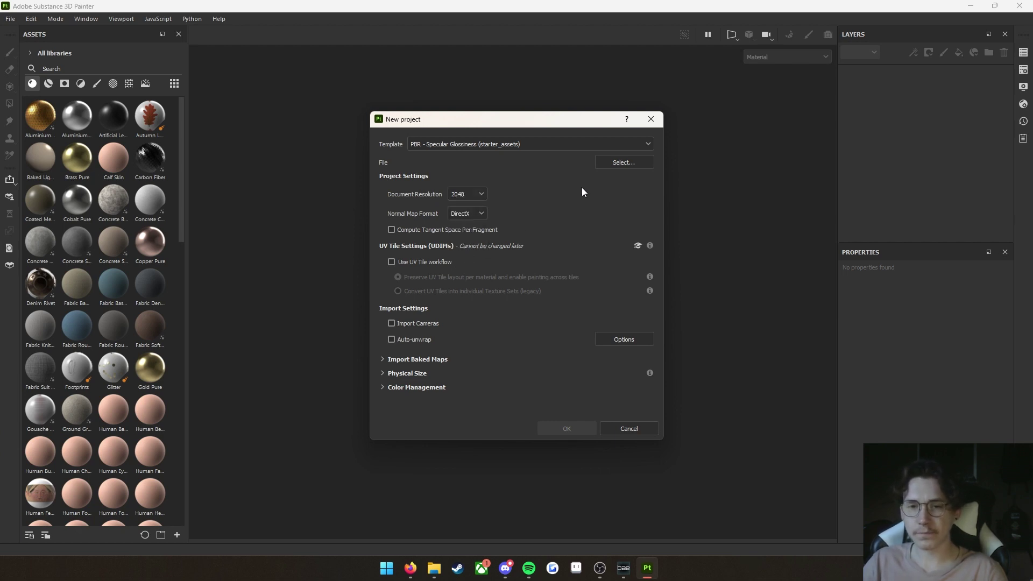
click(623, 163)
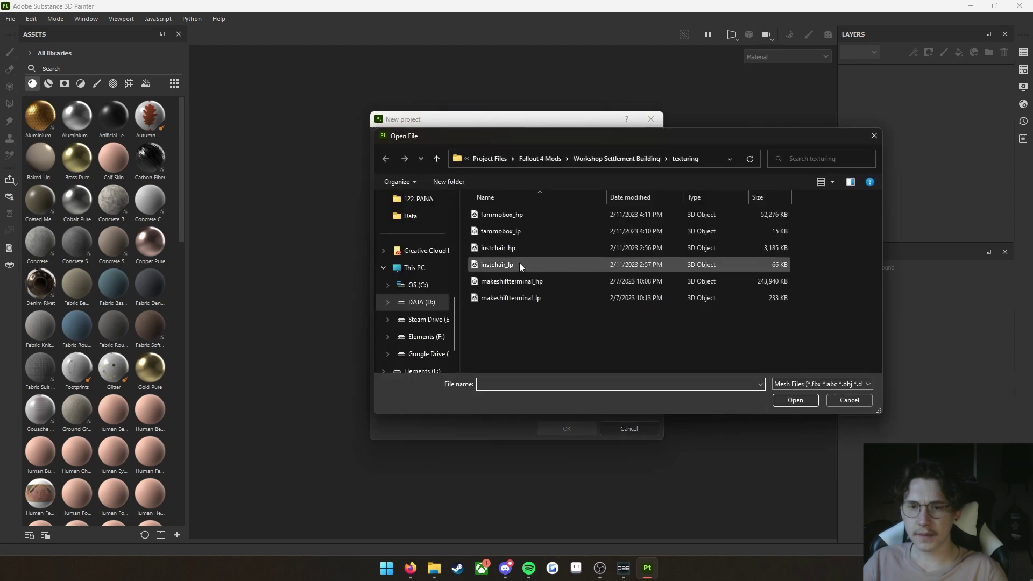
click(521, 299)
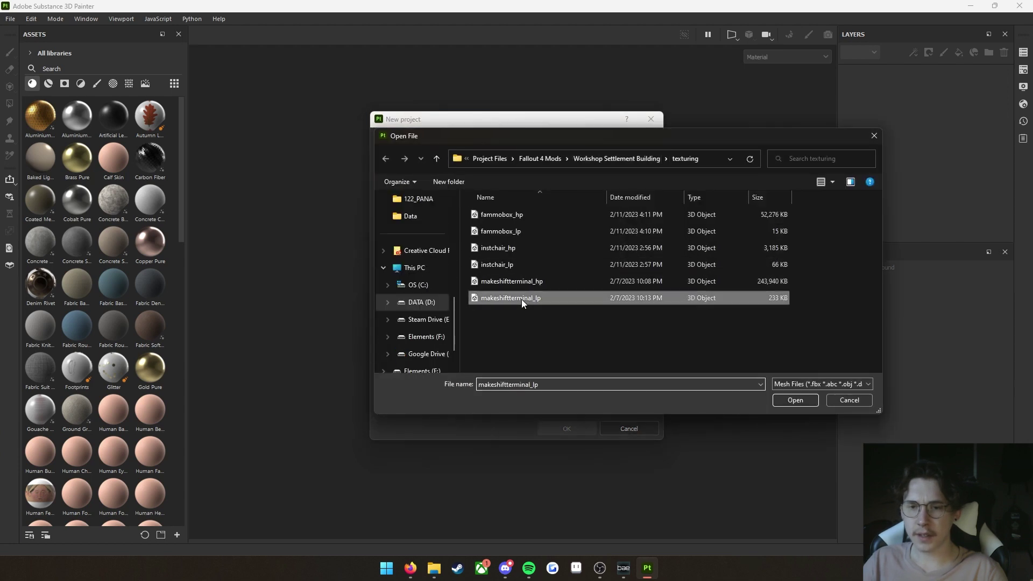
click(780, 398)
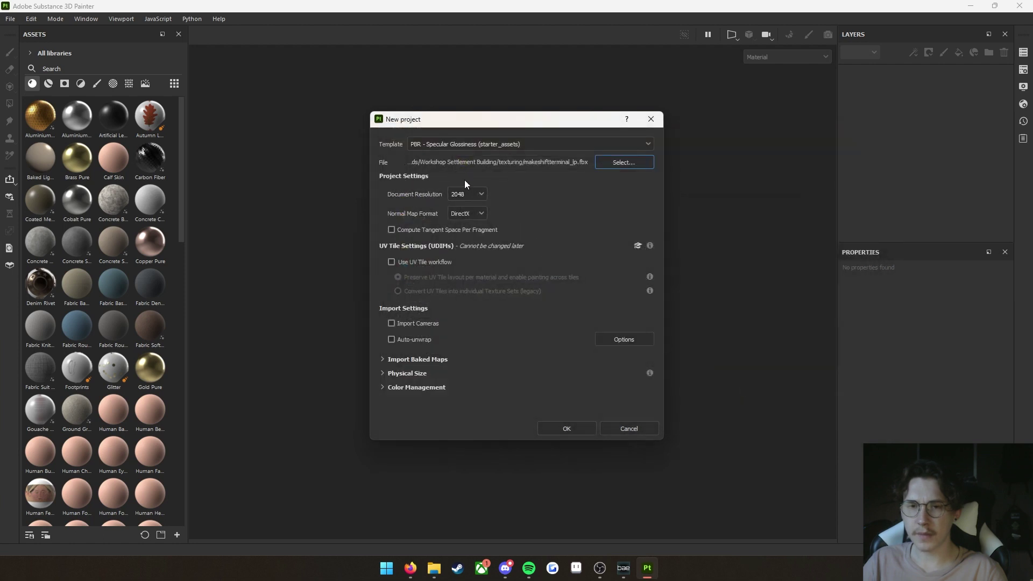
- Choose the PBR - Specular Glossiness (starter_assets) template and create the project
click(438, 145)
scroll(446, 240, down, 1)
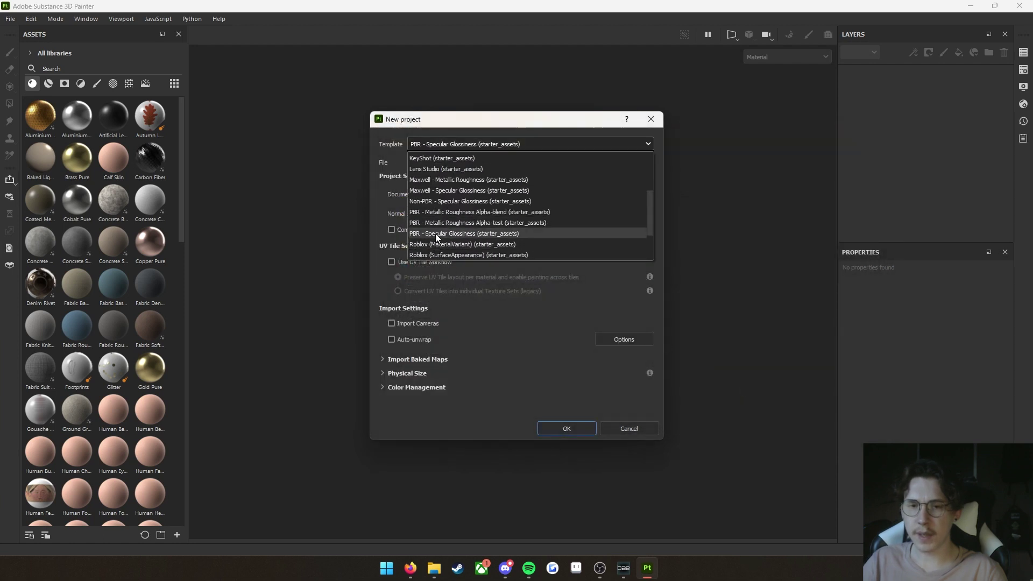
click(482, 233)
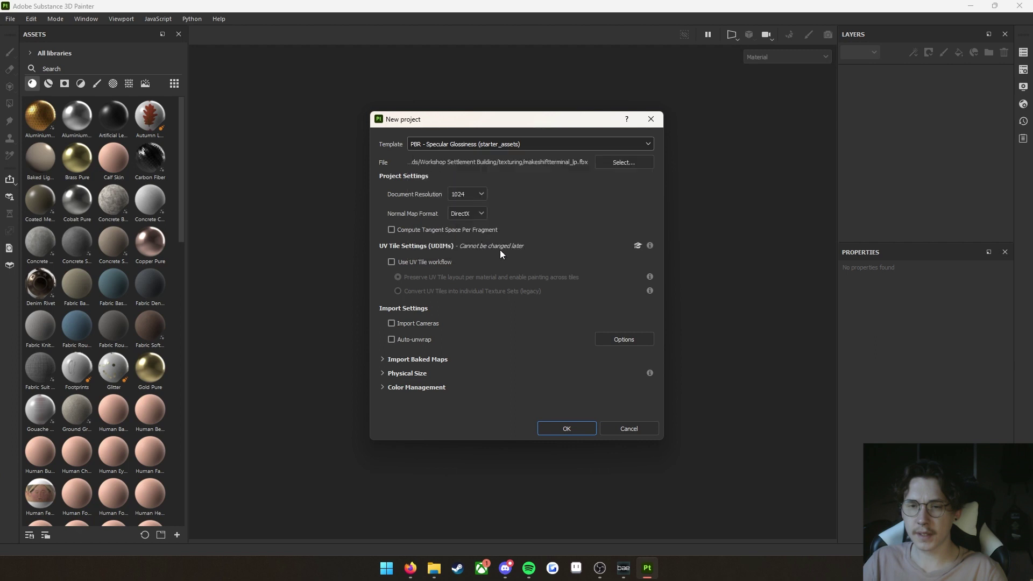
click(566, 432)
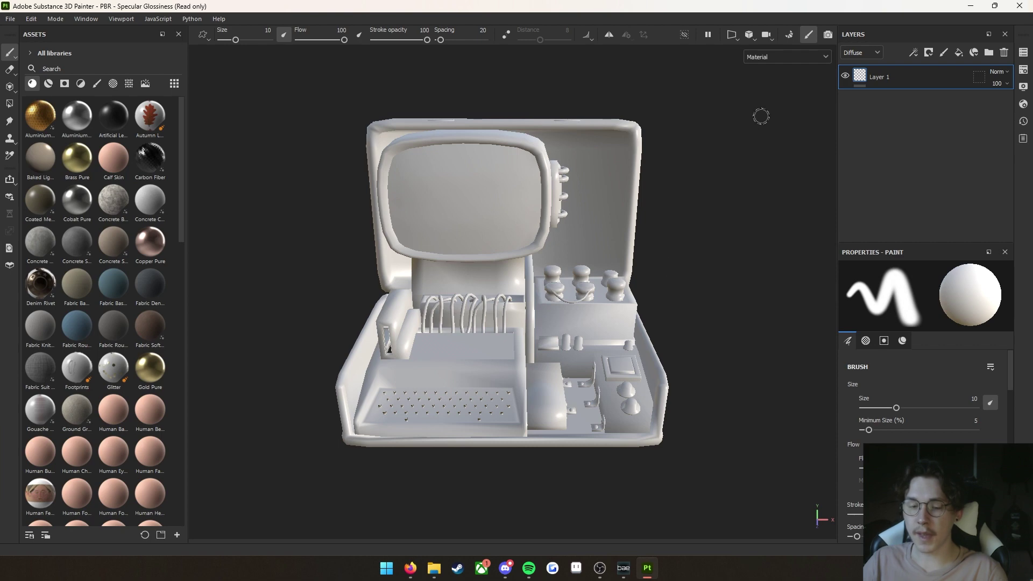
- Enter mesh map baking mode and set the output size to 4096
click(789, 36)
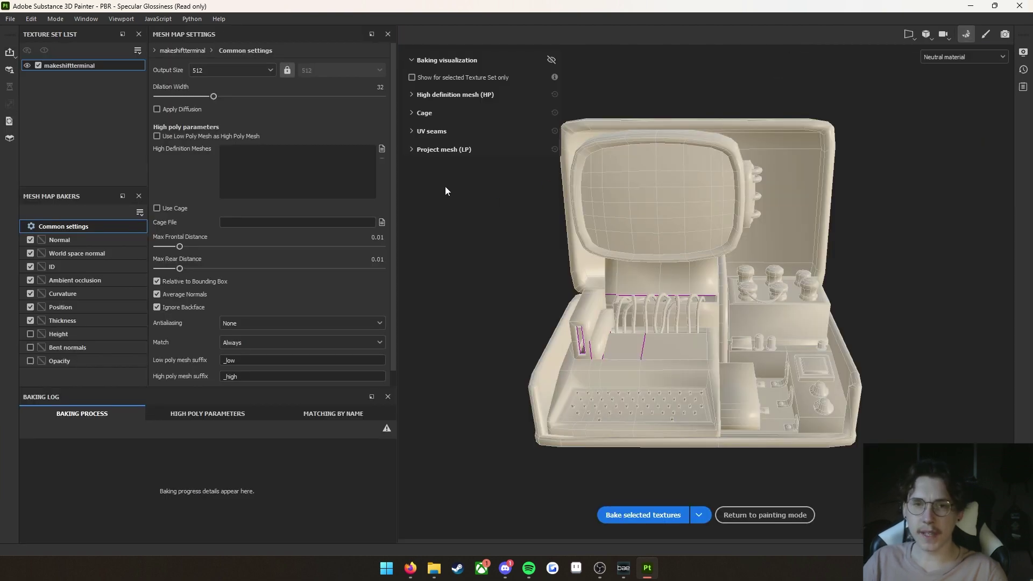
click(221, 76)
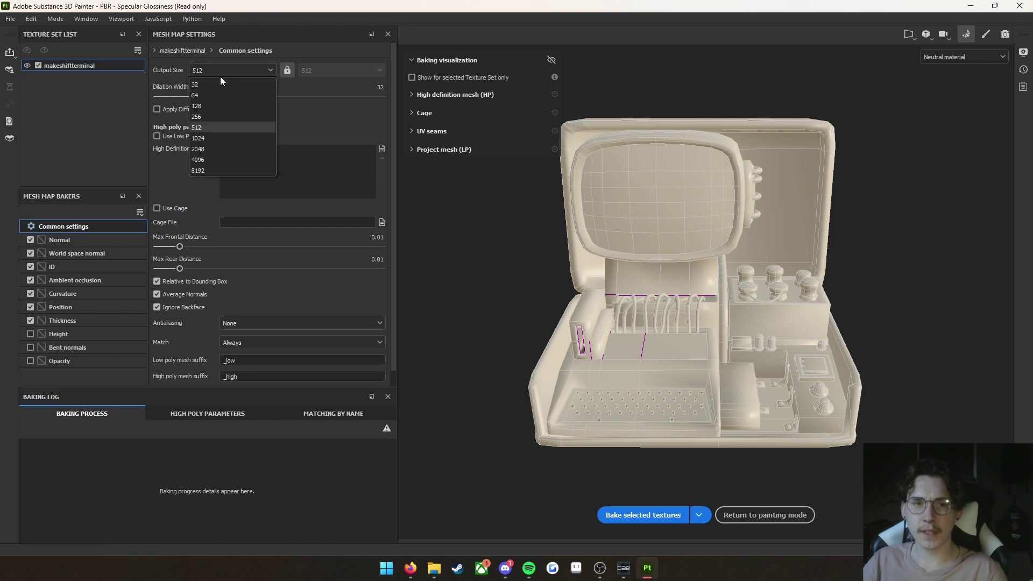
click(225, 158)
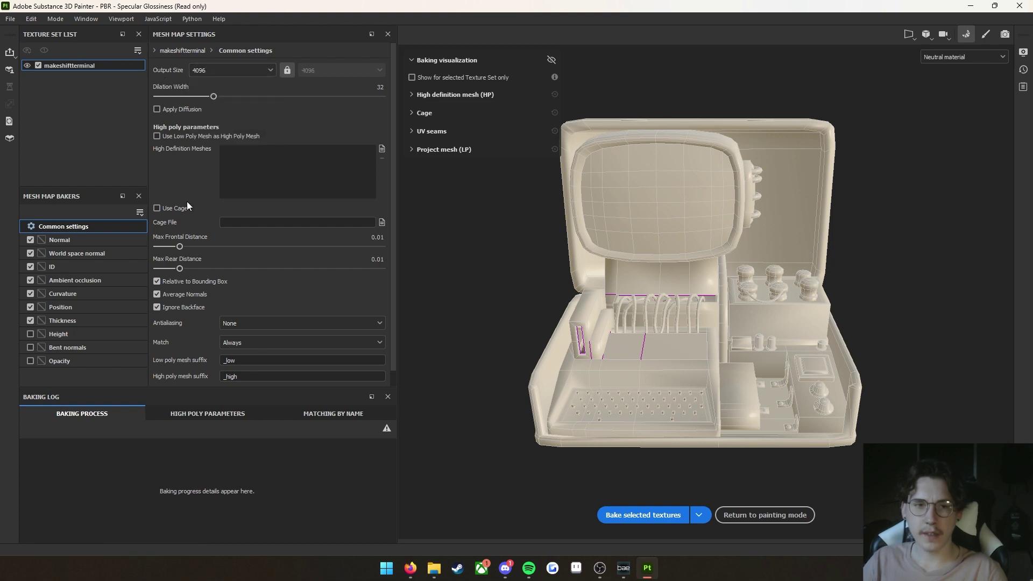
- Deselect all mesh maps, enable only the ID map for baking, and open its settings
click(139, 213)
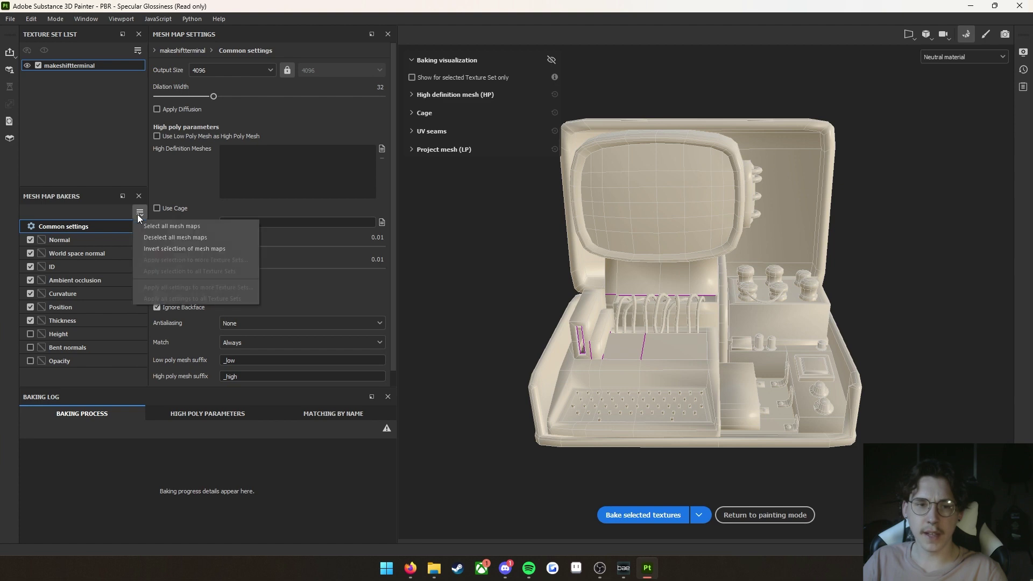
click(153, 239)
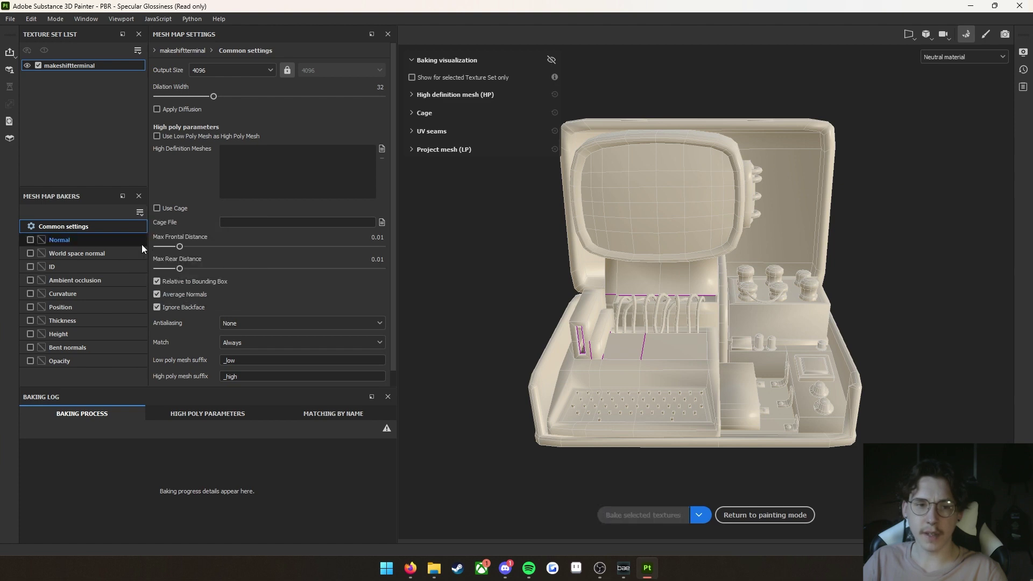
click(30, 267)
click(75, 268)
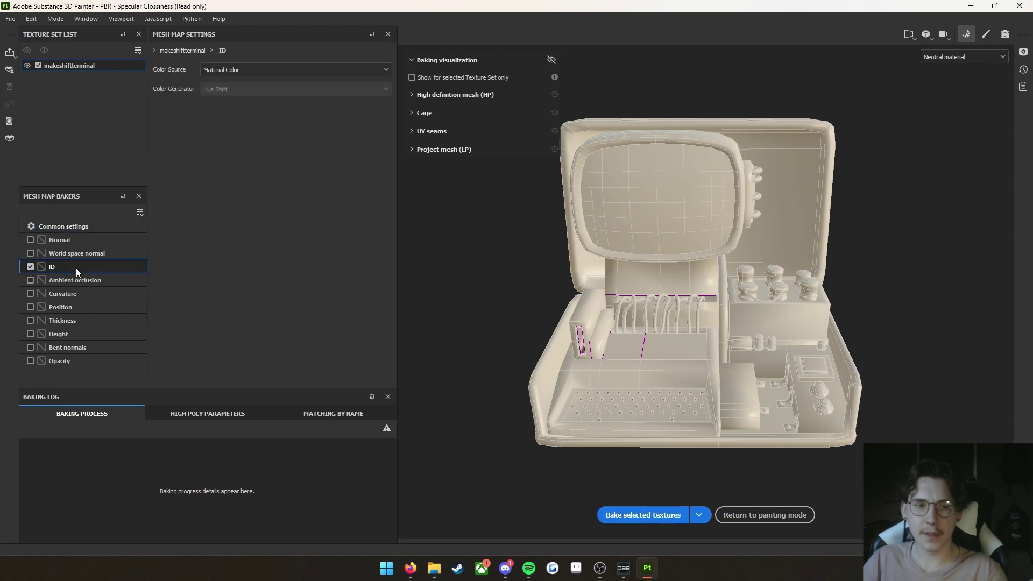
- Set the ID map's color source to Vertex Color and bake the ID map
click(283, 69)
click(272, 84)
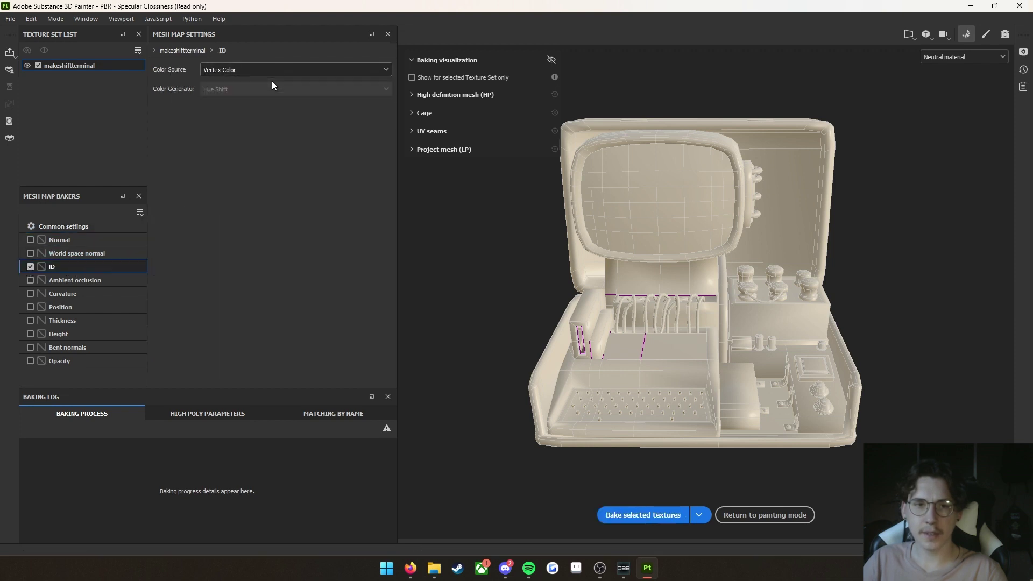
click(117, 228)
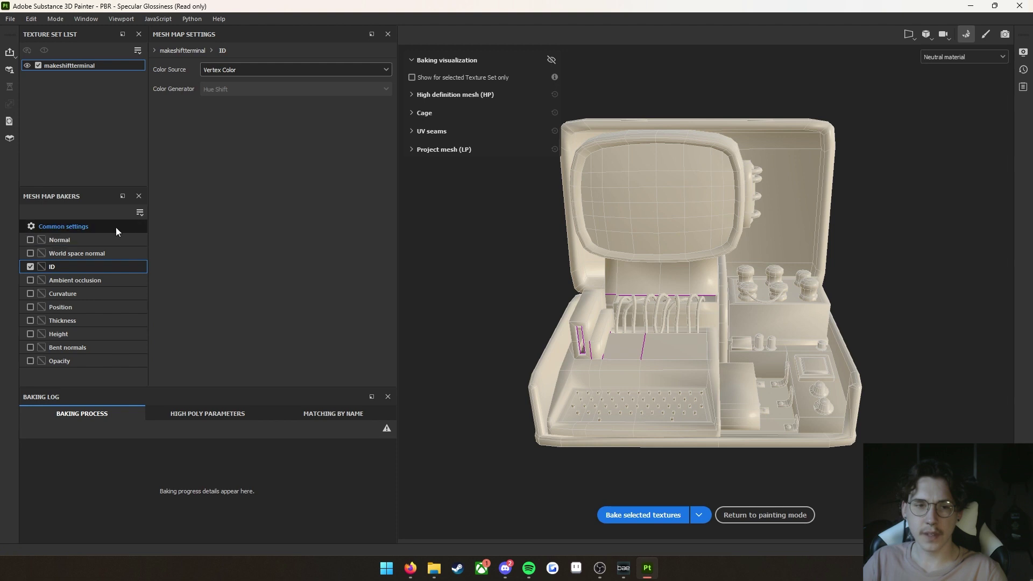
click(640, 520)
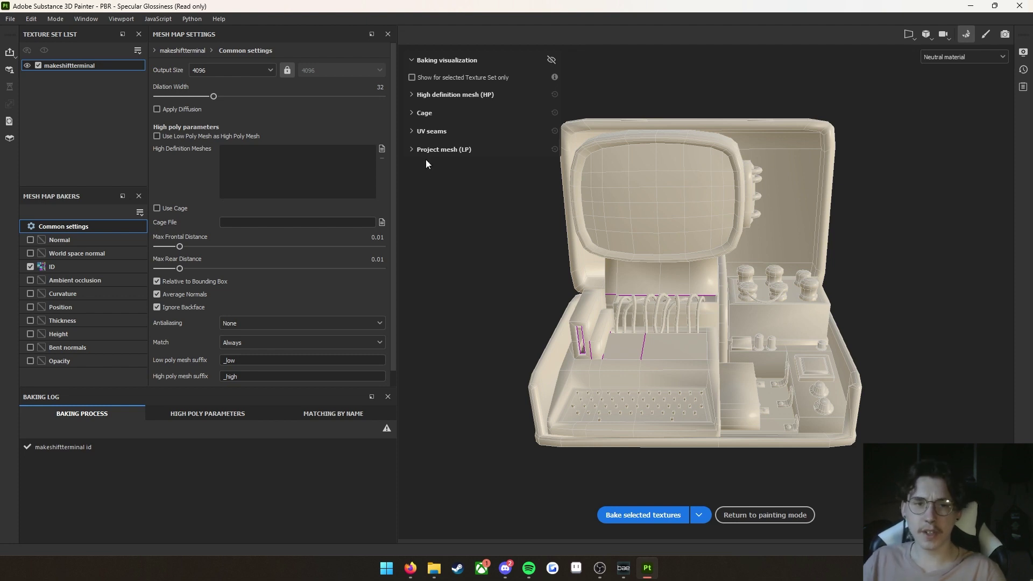
- In the common settings, use the low poly mesh as high poly mesh, with Supersampling 4x antialiasing and matching By Mesh Name
click(157, 136)
scroll(247, 243, down, 1)
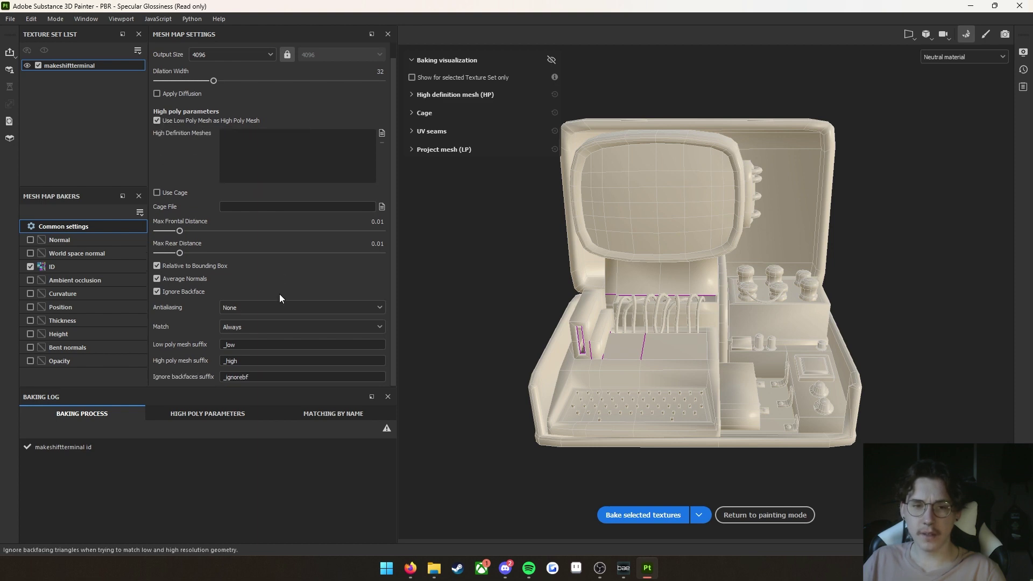
click(239, 311)
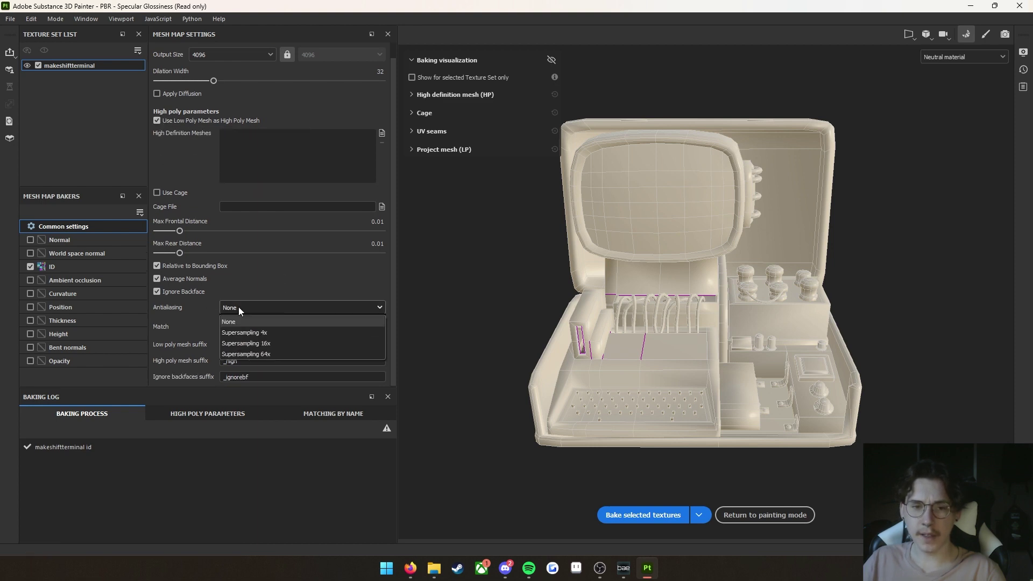
click(246, 331)
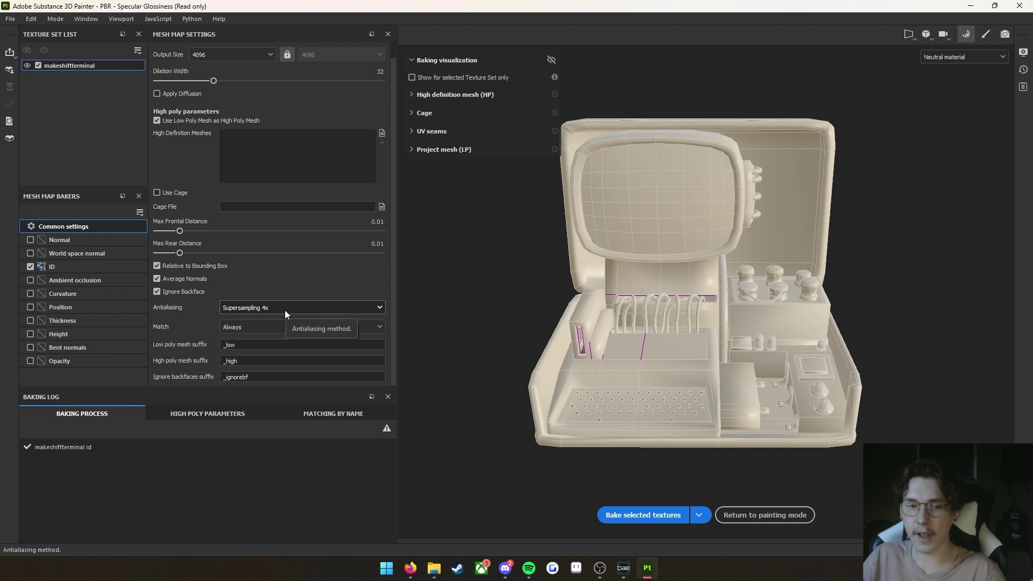
click(282, 327)
click(242, 349)
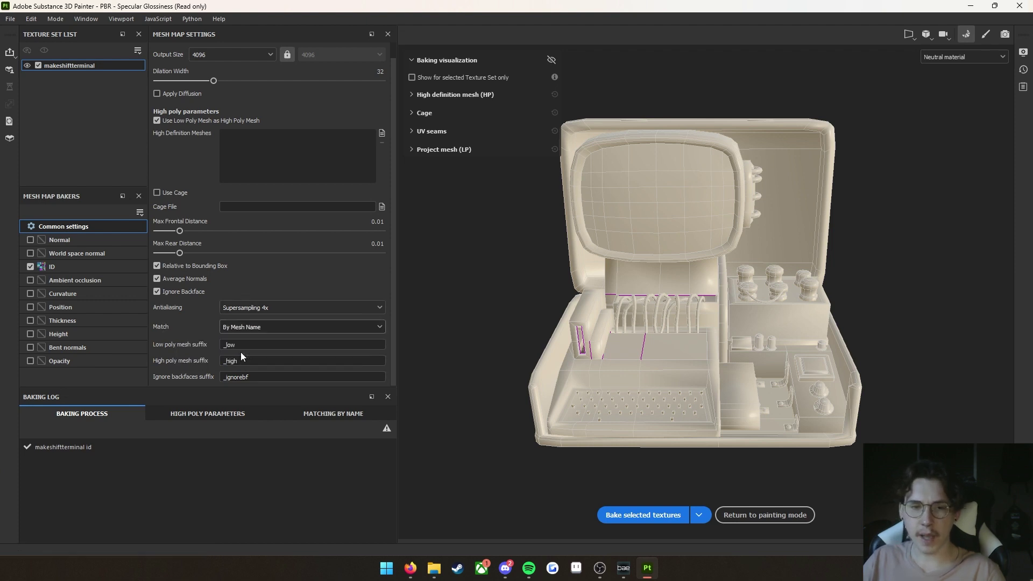
- Enable all mesh maps except ID and Opacity, and set the ambient occlusion map's self occlusion to Only Same Mesh Name
click(139, 214)
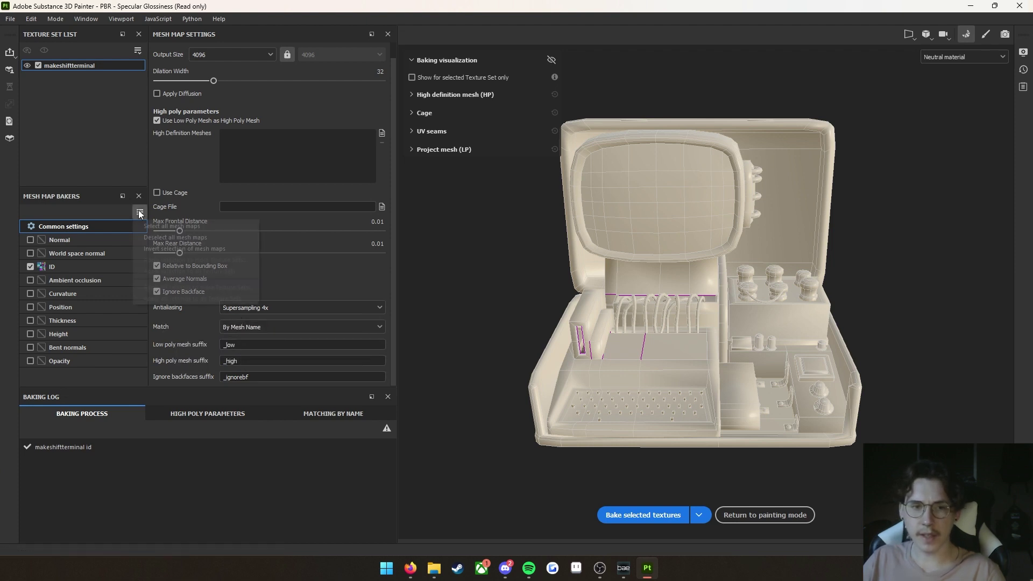
click(163, 244)
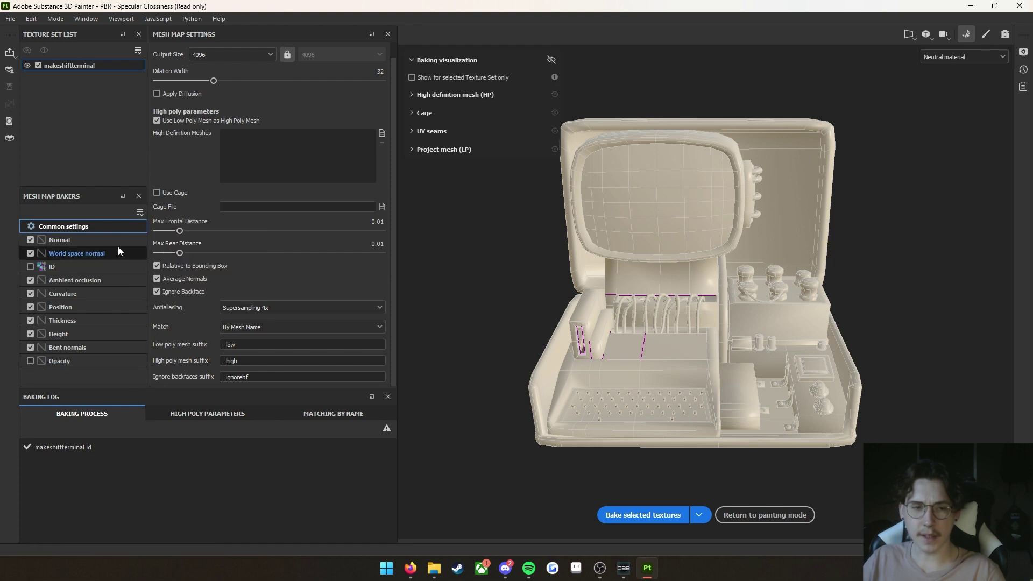
click(114, 279)
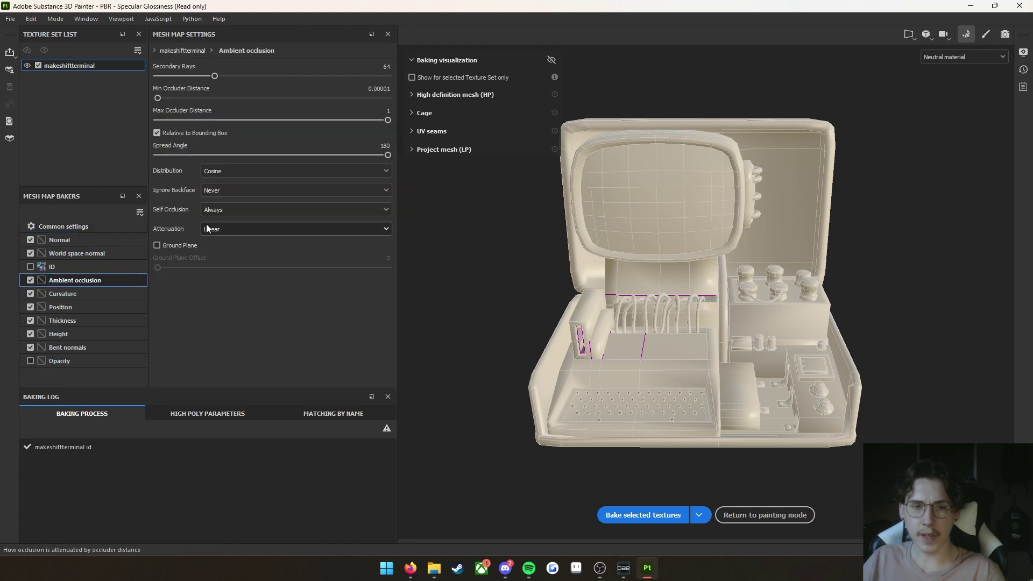
click(218, 210)
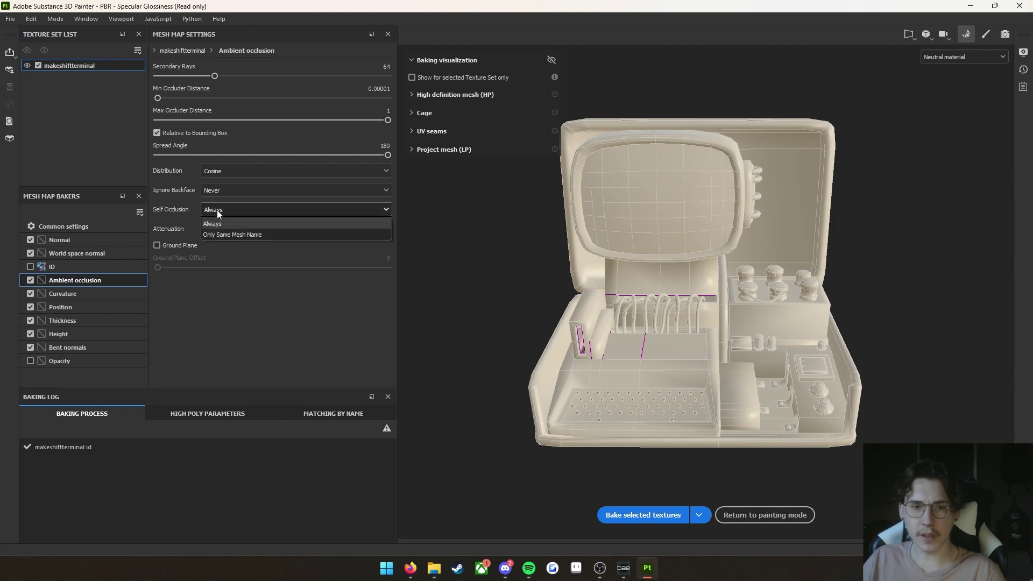
click(219, 235)
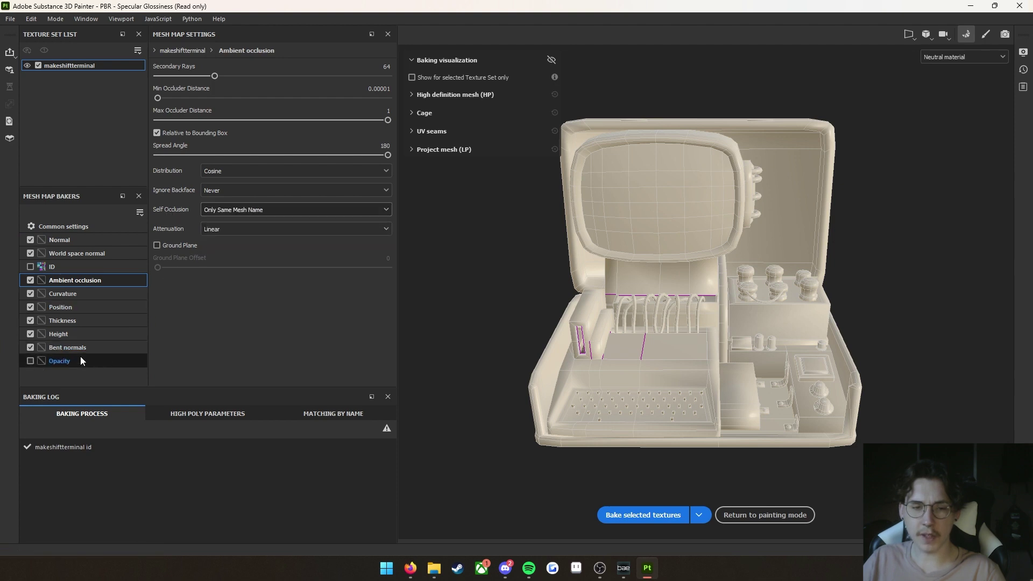
- Set self occlusion to Only Same Mesh Name for both the thickness and bent normals maps
click(86, 321)
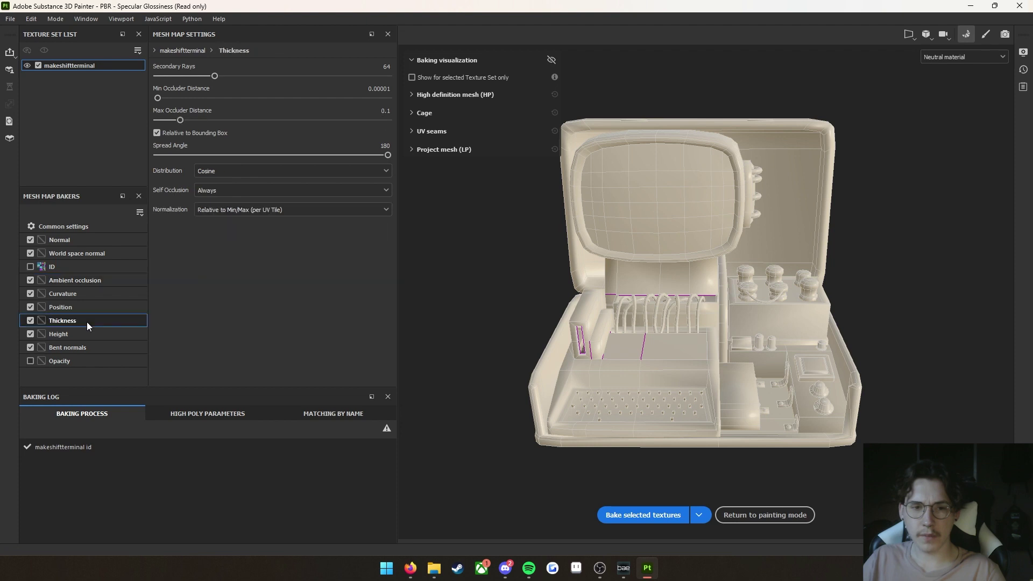
click(205, 190)
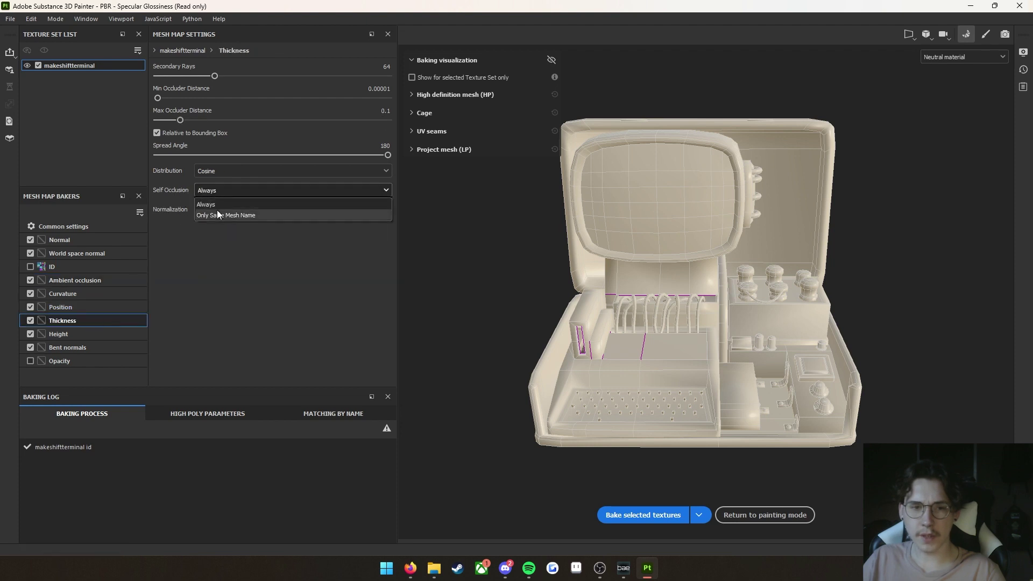
click(218, 216)
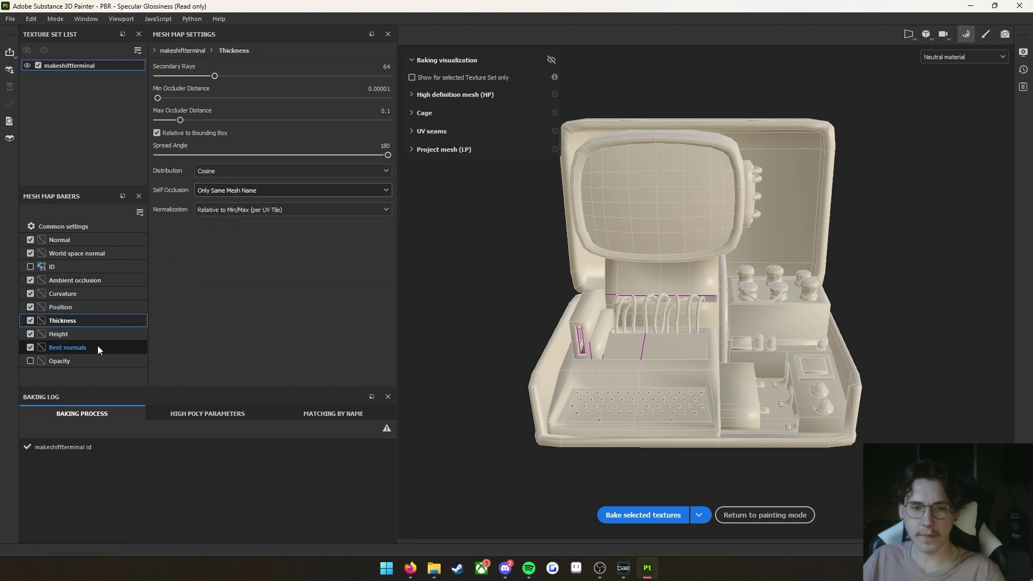
click(98, 347)
click(215, 210)
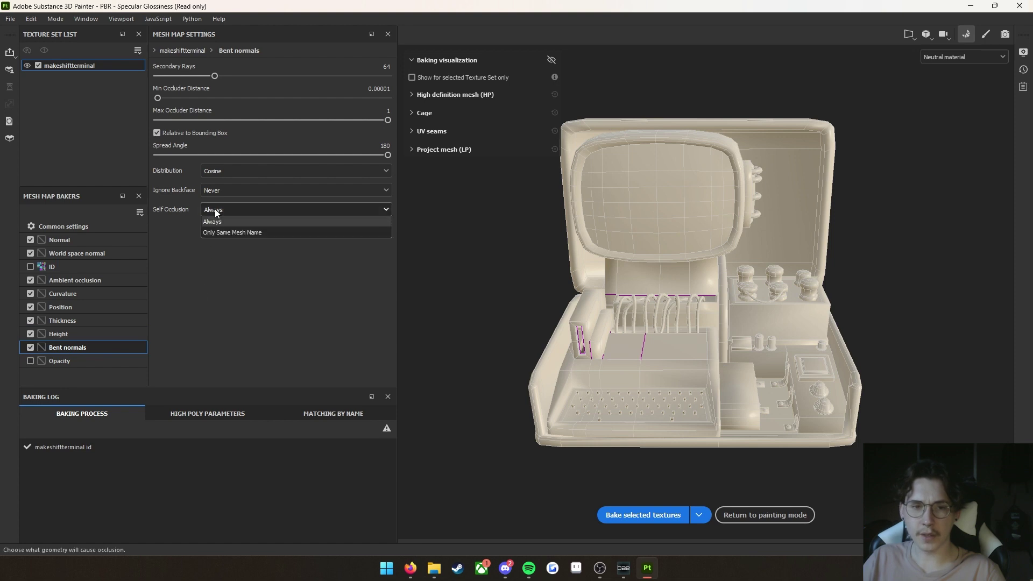
click(221, 233)
- Bake the selected mesh maps from the low poly mesh and switch to painting mode
click(85, 227)
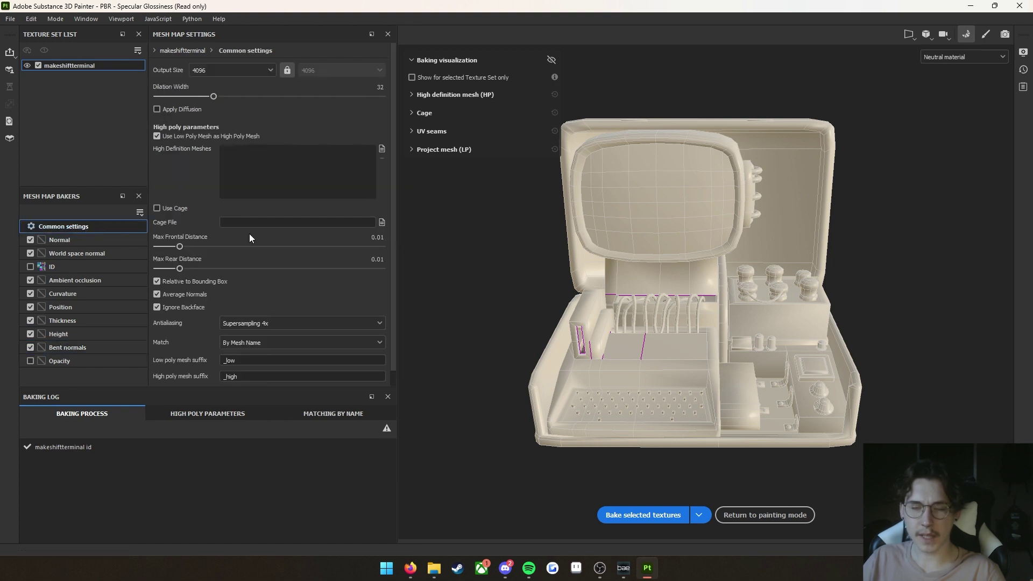
click(627, 512)
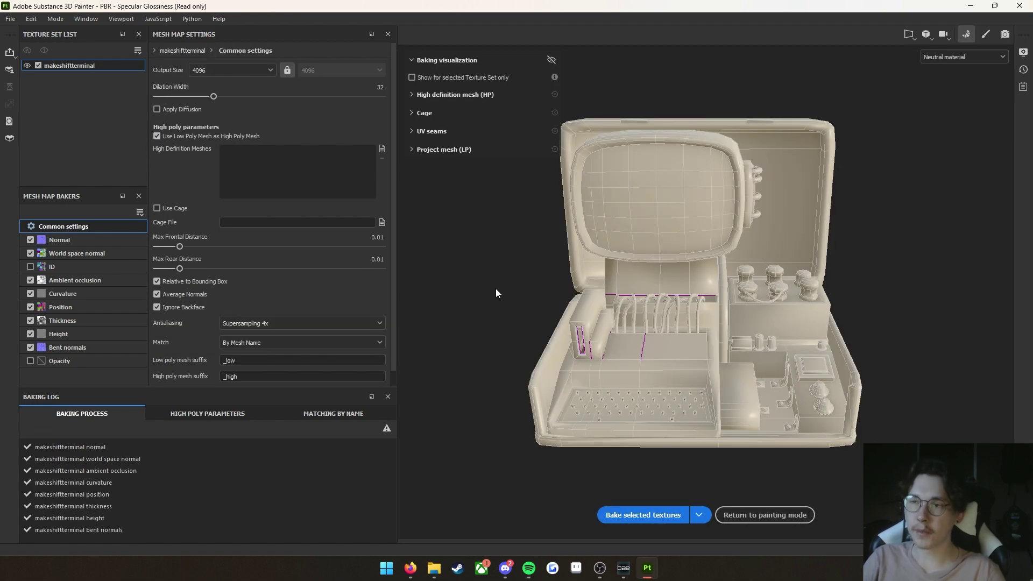
click(983, 36)
key(F9)
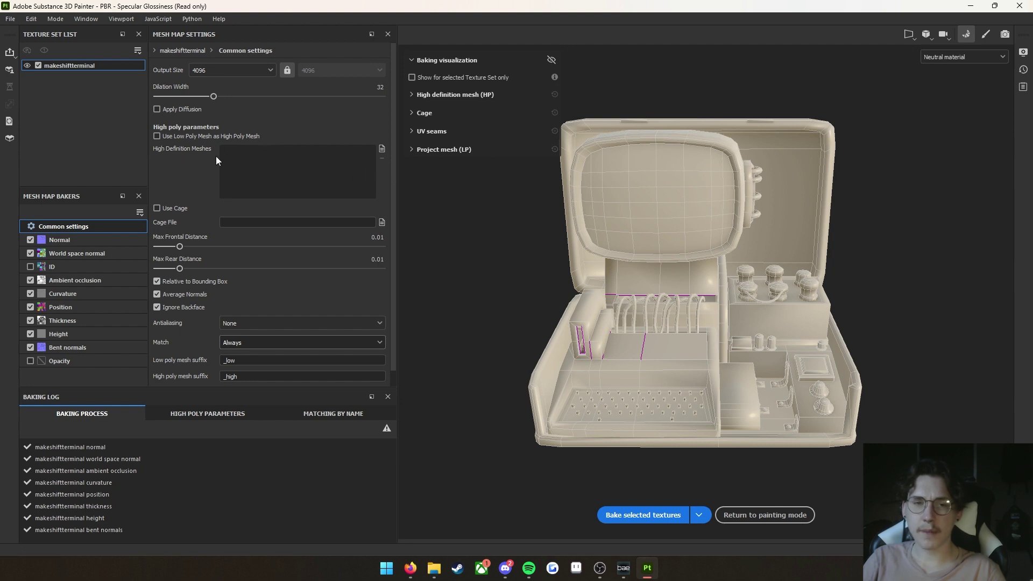
- Load makeshiftterminal_hp as the high definition mesh in the common bake settings
click(379, 149)
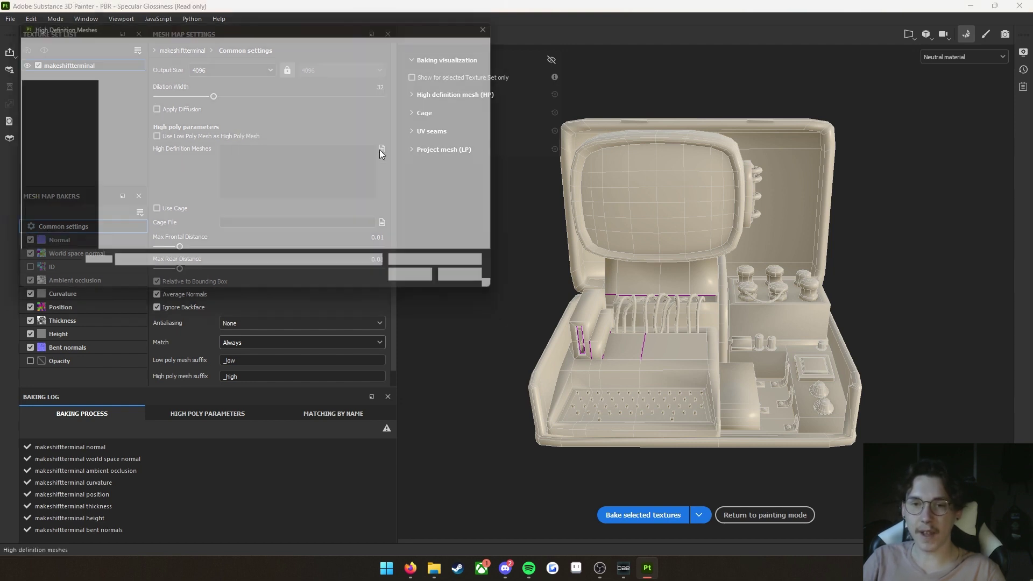
click(154, 167)
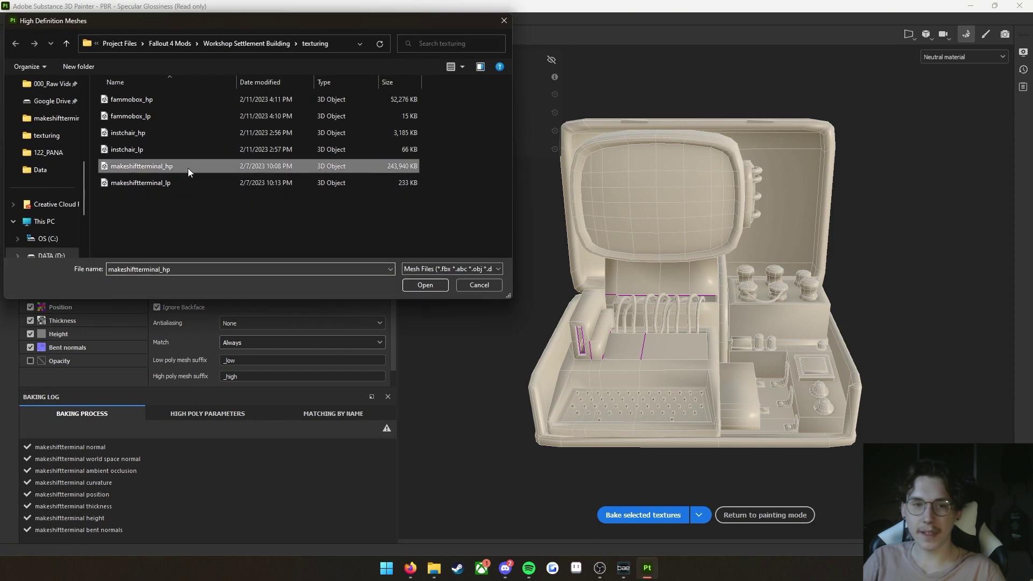
click(418, 287)
- Raise the max frontal distance to 0.0201 so the cage encloses more of the high poly terminal
alt+drag(810, 232, 793, 274)
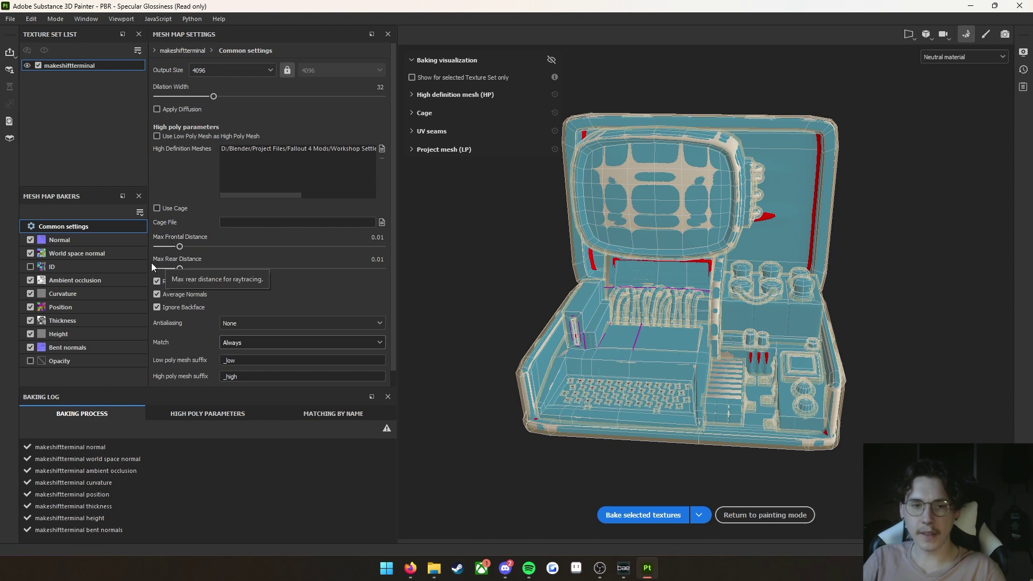
alt+drag(689, 264, 802, 266)
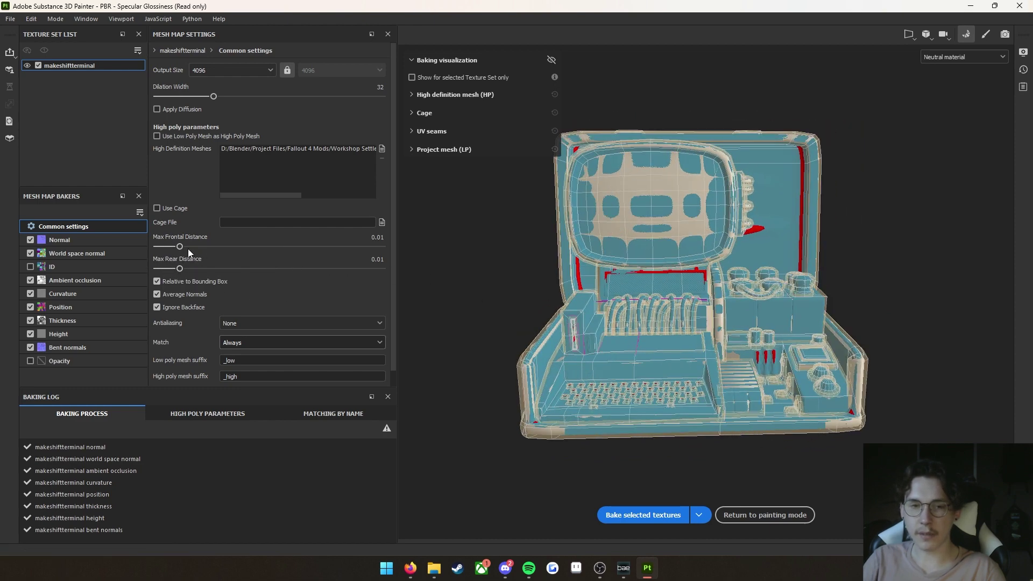
drag(179, 243, 193, 243)
alt+drag(615, 296, 555, 316)
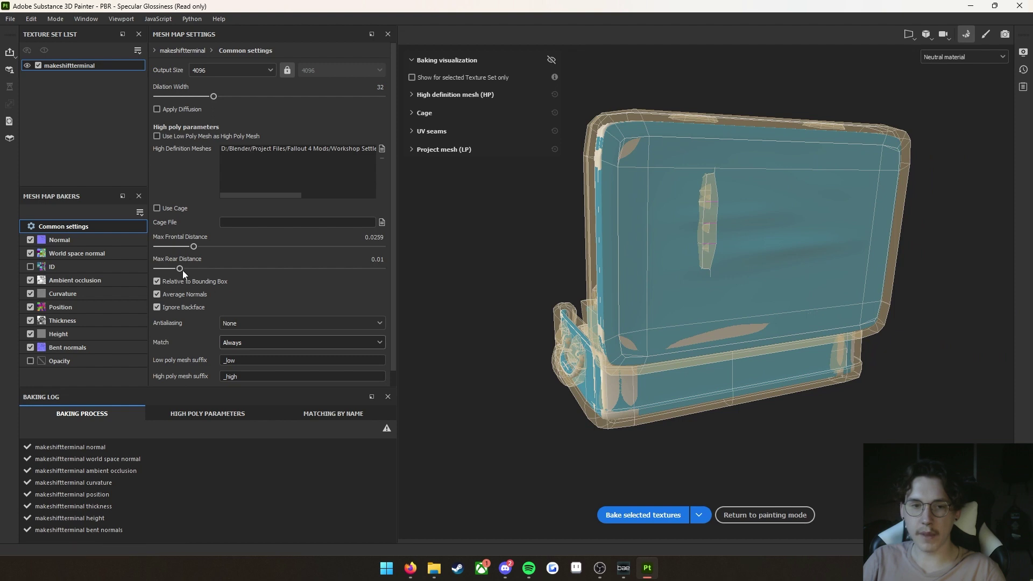
drag(193, 247, 190, 246)
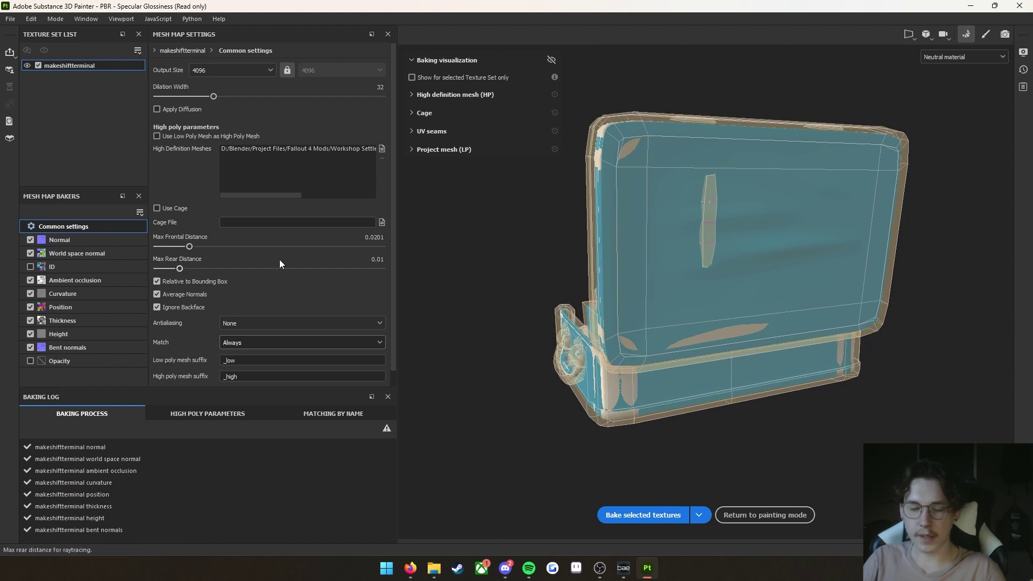
- Examine the cage around the terminal's front, screen and controls for areas where the high poly mesh pokes through
alt+drag(464, 316, 873, 350)
alt+middle_drag(543, 263, 657, 273)
alt+drag(657, 272, 726, 269)
alt+middle_drag(622, 258, 623, 278)
alt+drag(623, 278, 596, 264)
alt+middle_drag(596, 264, 628, 282)
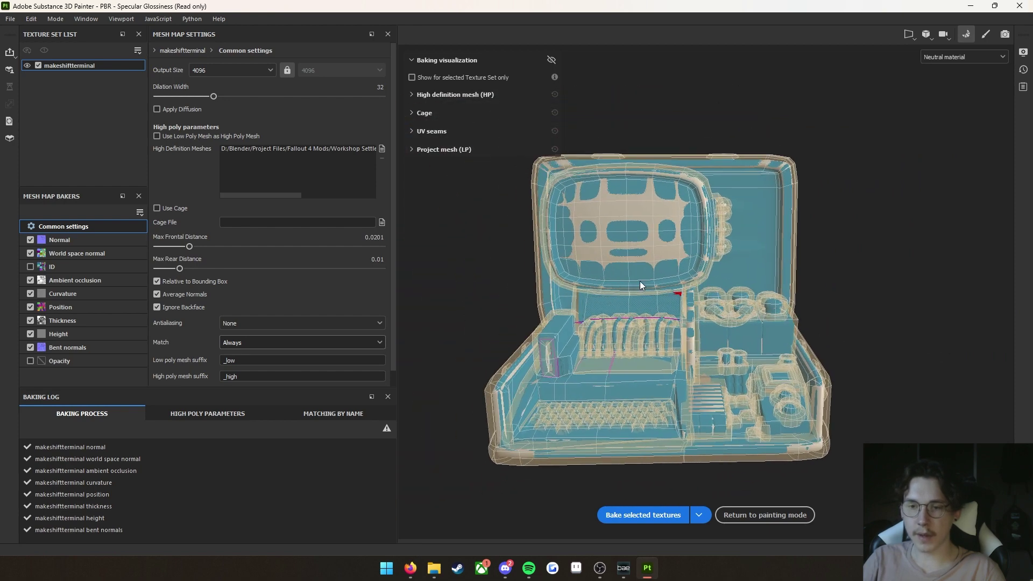
alt+drag(679, 305, 676, 317)
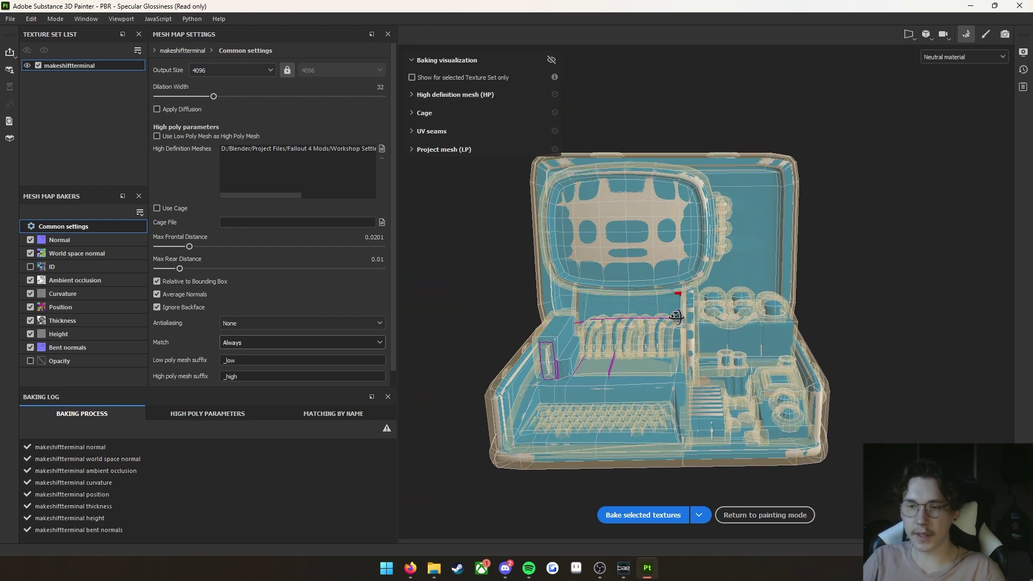
alt+middle_drag(676, 316, 692, 308)
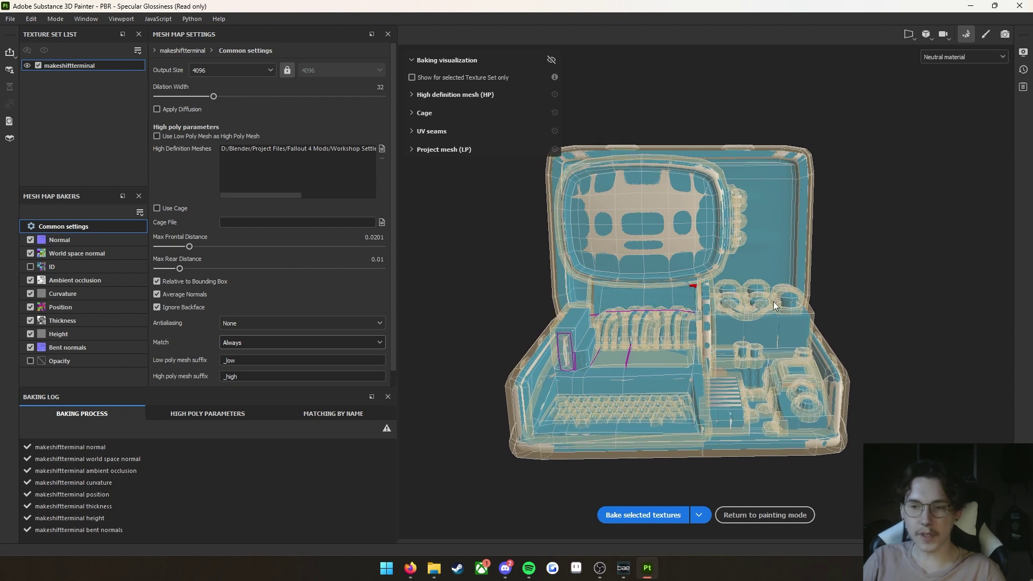
- Set the common bake settings' antialiasing to Supersampling 4x and match to By Mesh Name for the high poly bake
scroll(283, 282, down, 1)
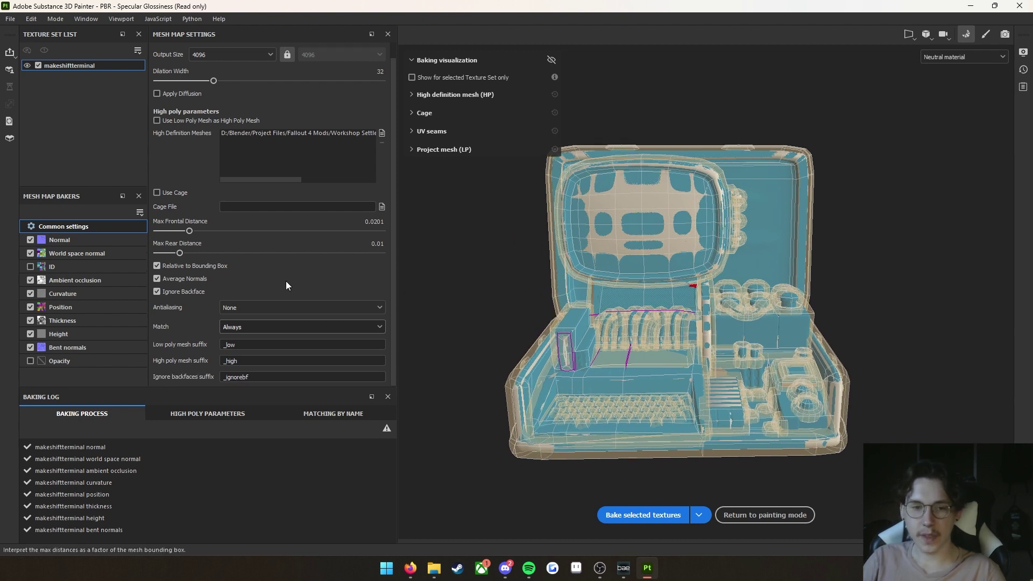
click(236, 308)
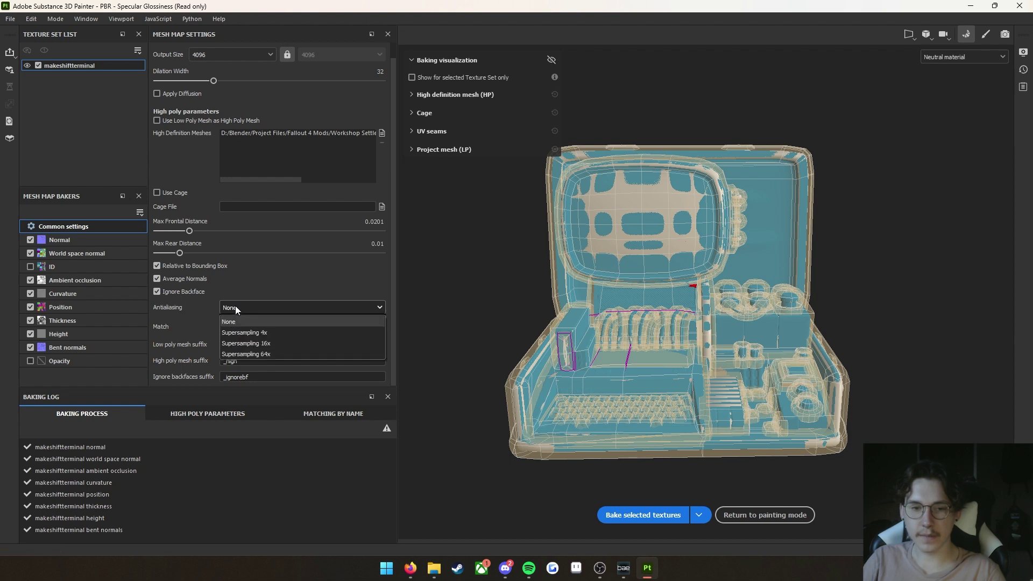
click(250, 335)
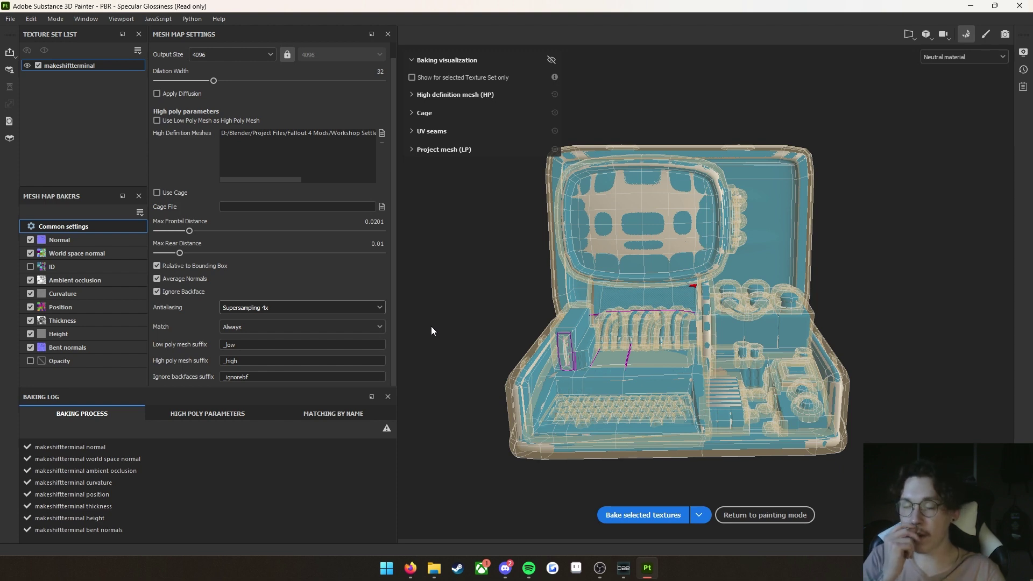
click(266, 327)
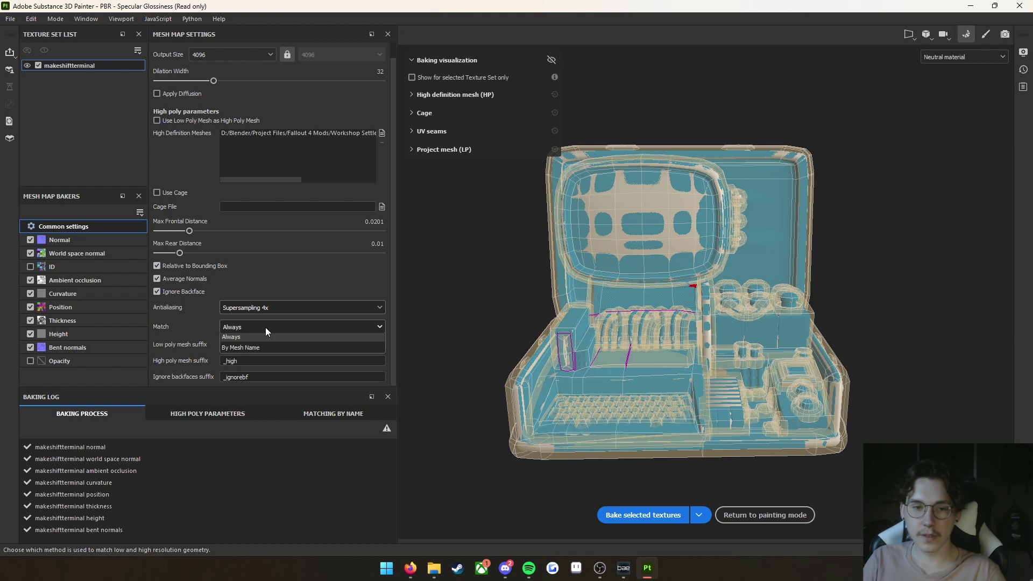
click(251, 351)
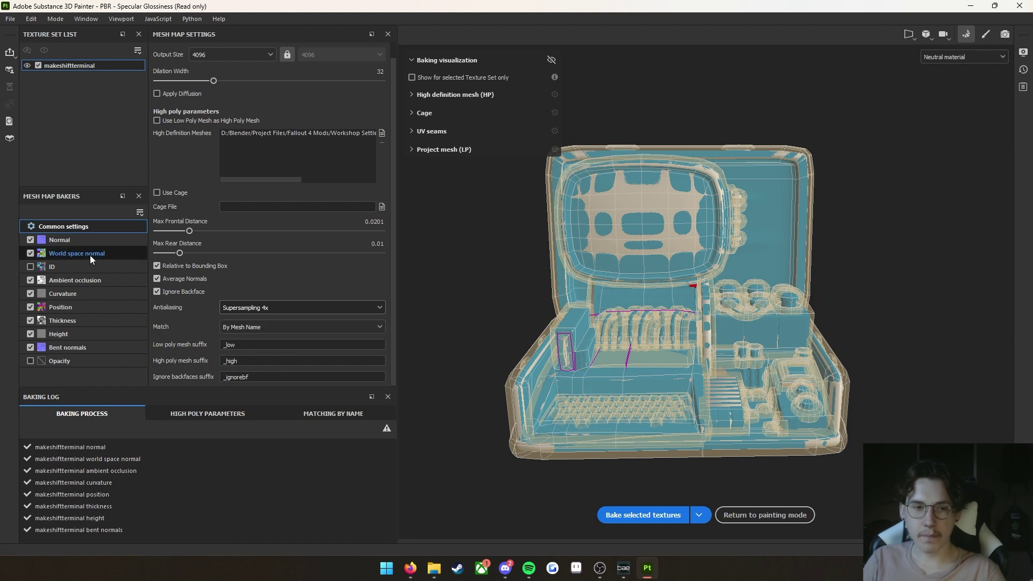
- Set self occlusion to Only Same Mesh Name for the ambient occlusion, thickness and bent normals bakers
click(102, 279)
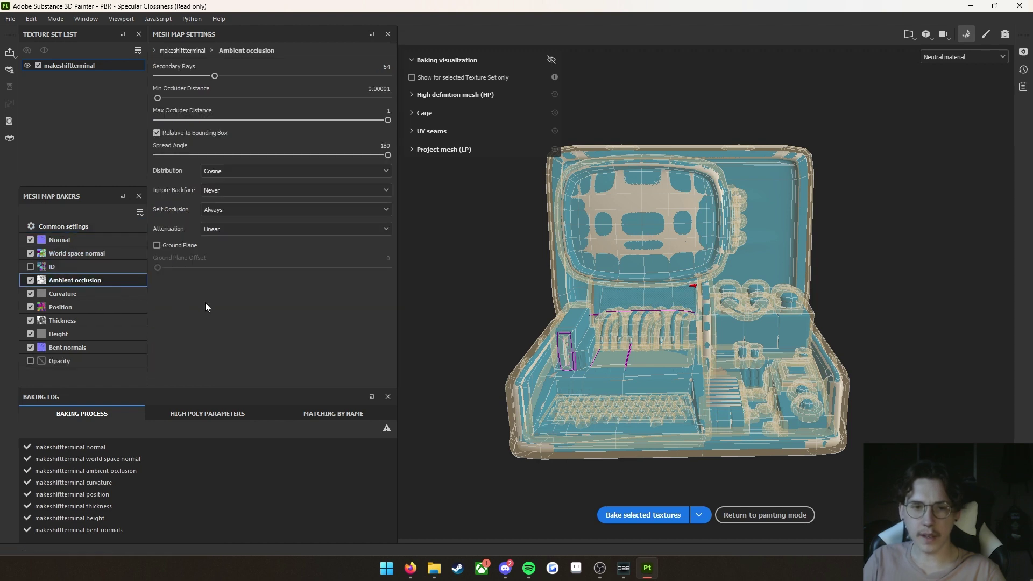
click(221, 208)
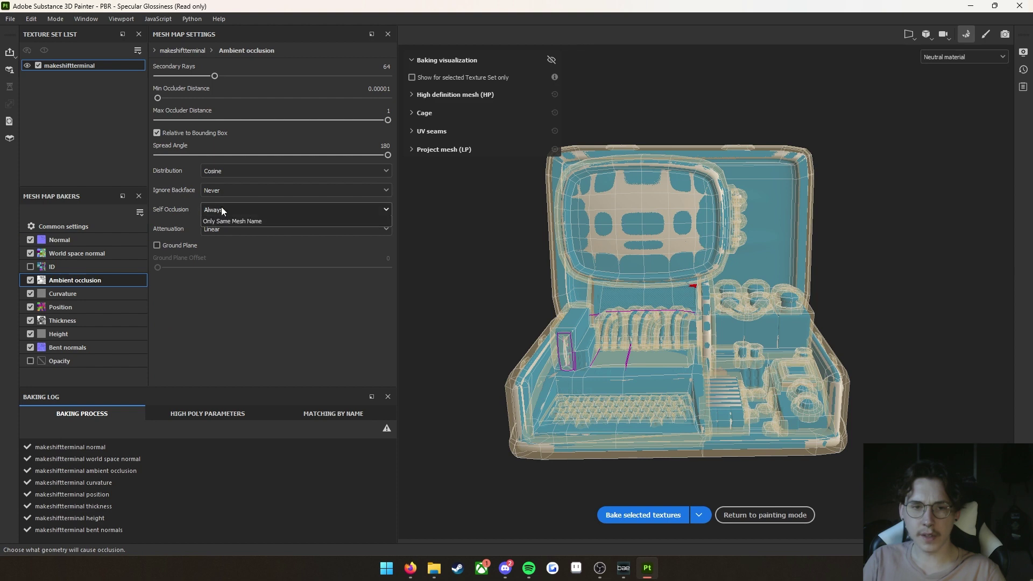
click(223, 236)
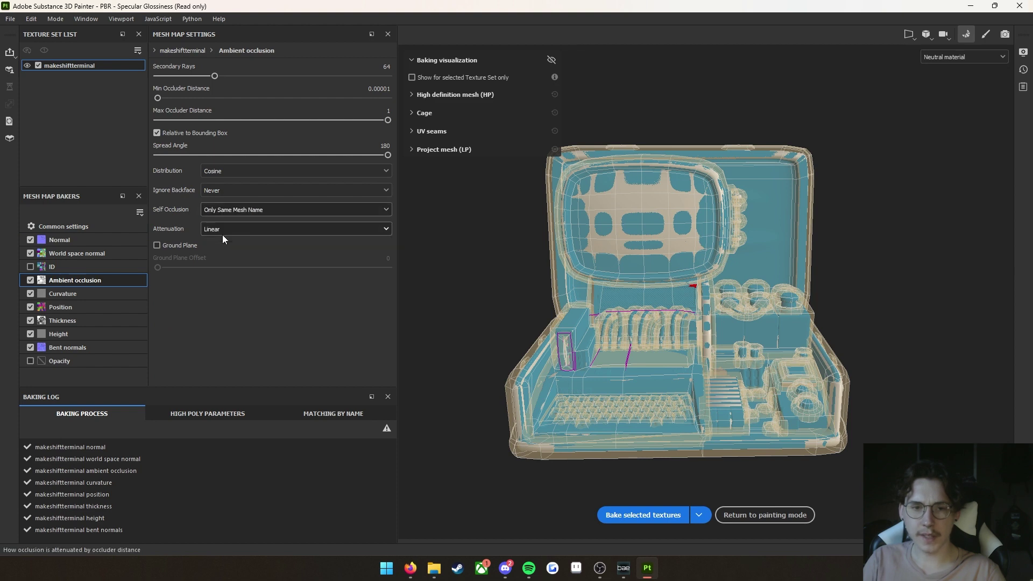
click(95, 322)
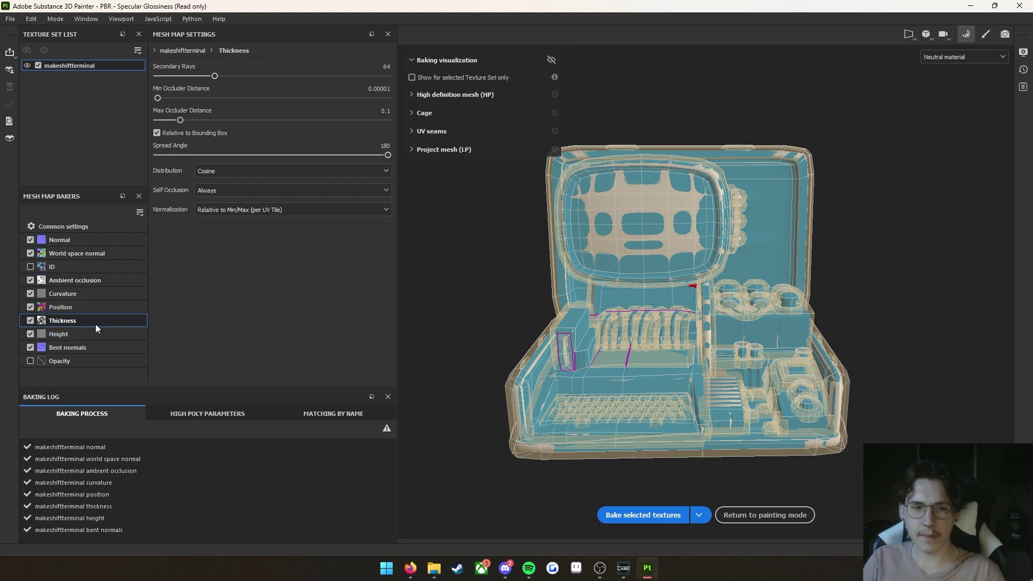
click(196, 191)
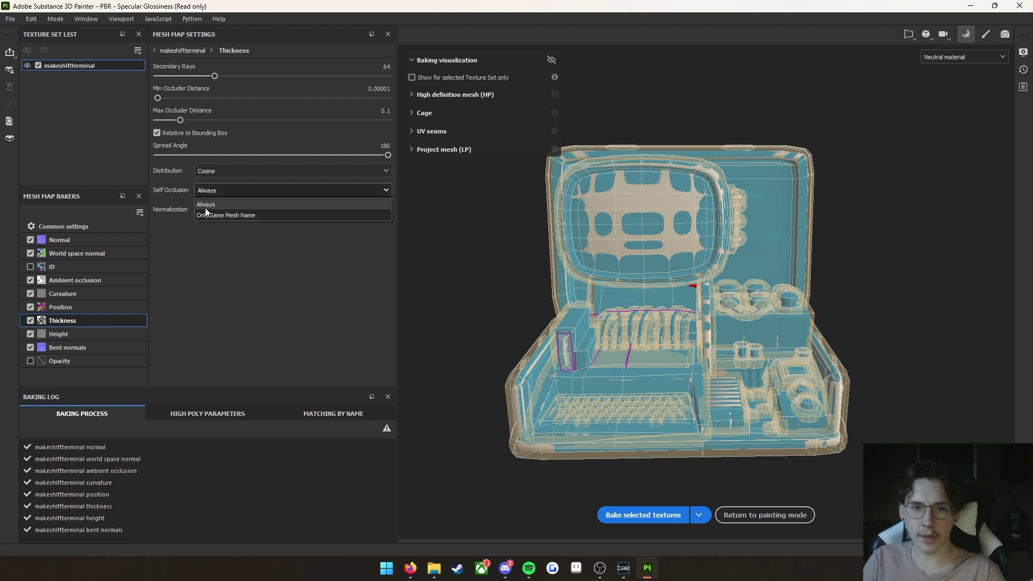
click(205, 208)
click(56, 348)
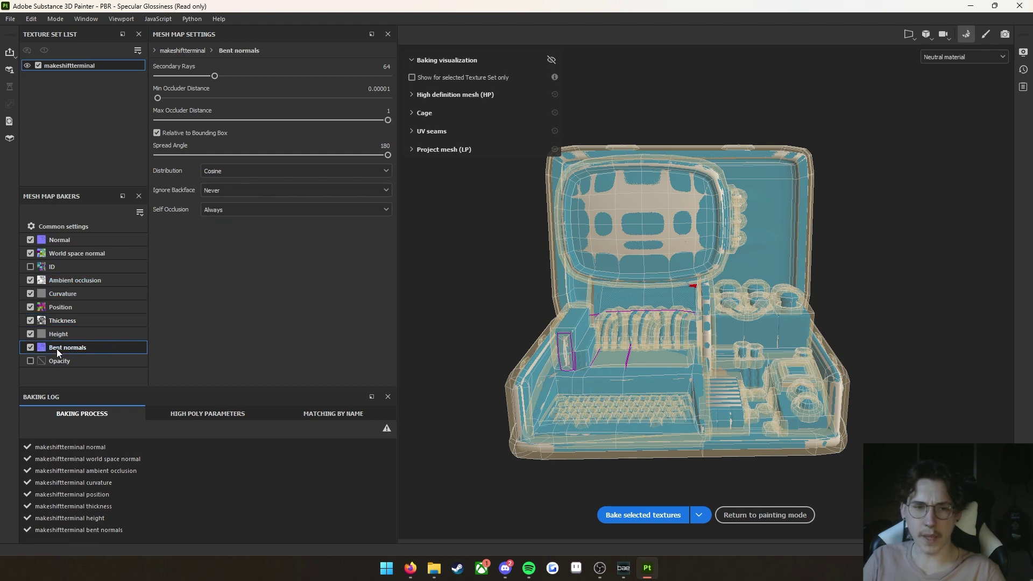
click(209, 209)
click(219, 232)
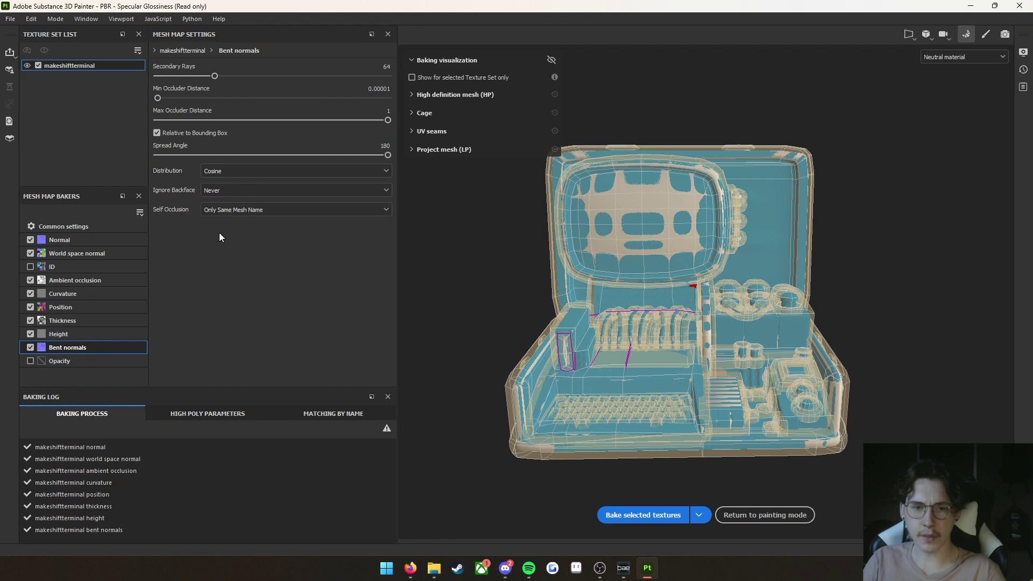
- Bake the selected textures with the common settings and return to painting mode to inspect the baked terminal
click(94, 230)
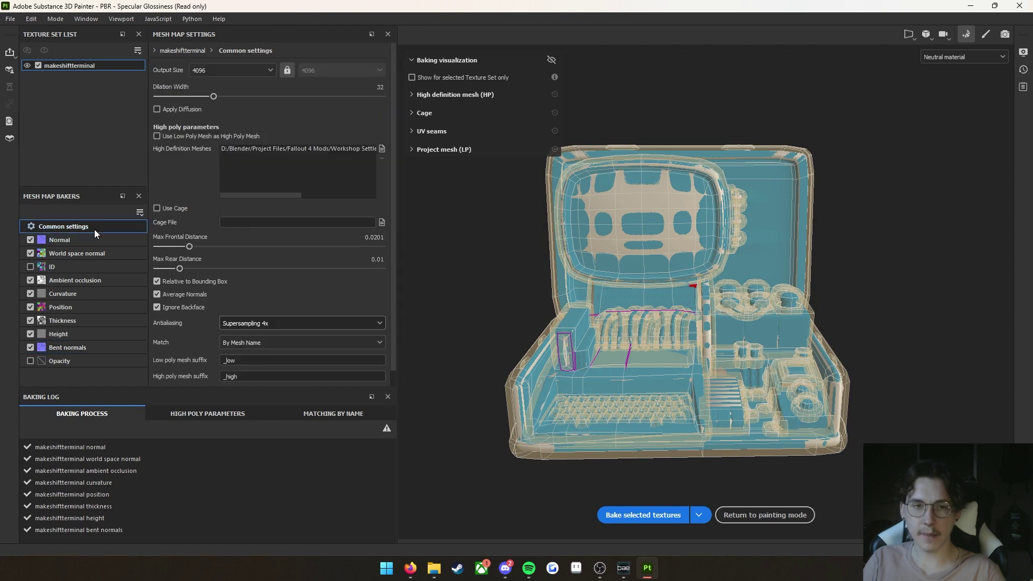
click(624, 516)
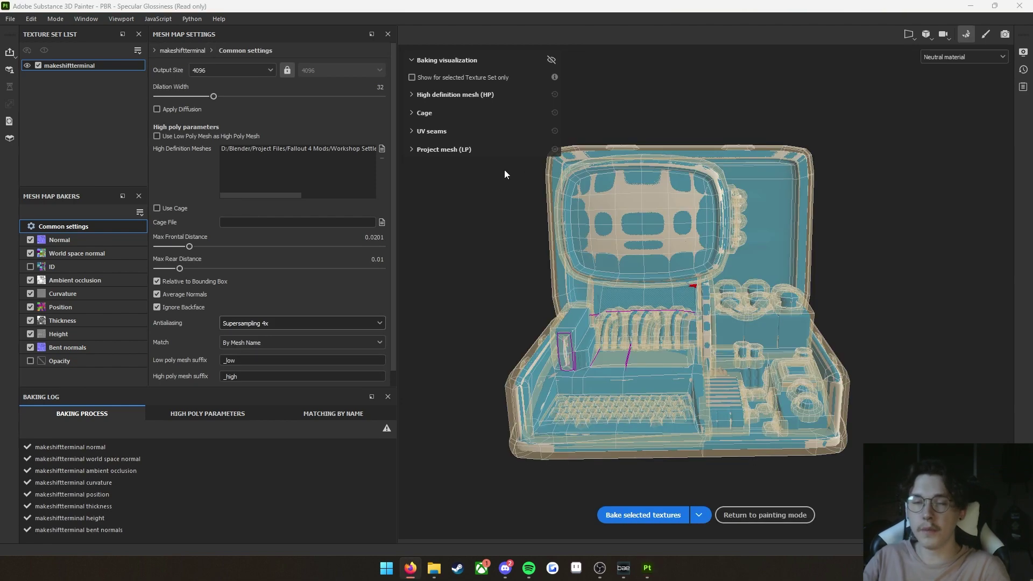
click(987, 35)
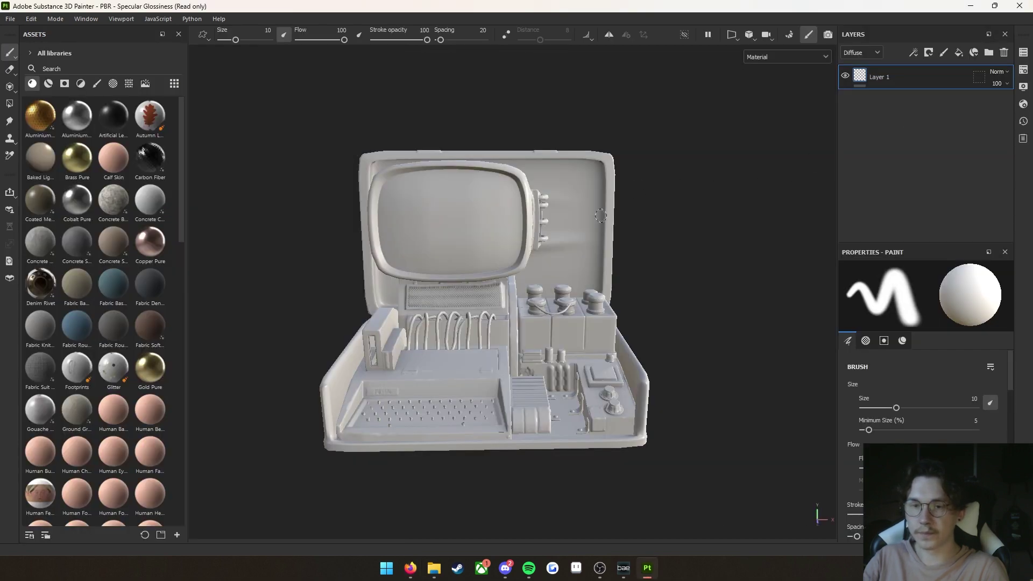
mouse_move(568, 265)
alt+mouse_down()
mouse_move(482, 272)
mouse_move(587, 273)
alt+mouse_up()
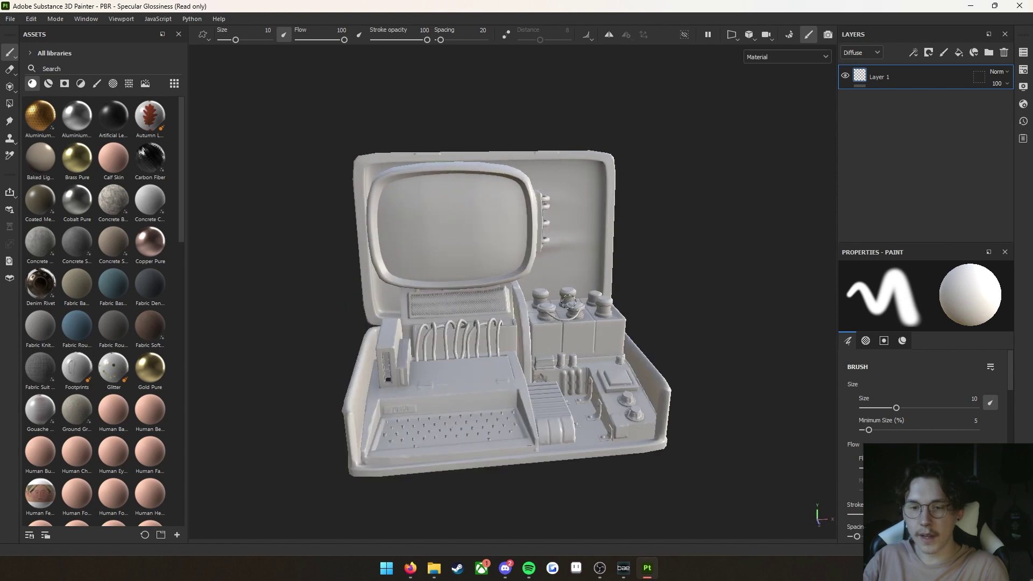
alt+middle_drag(586, 273, 600, 250)
alt+right_drag(600, 250, 834, 155)
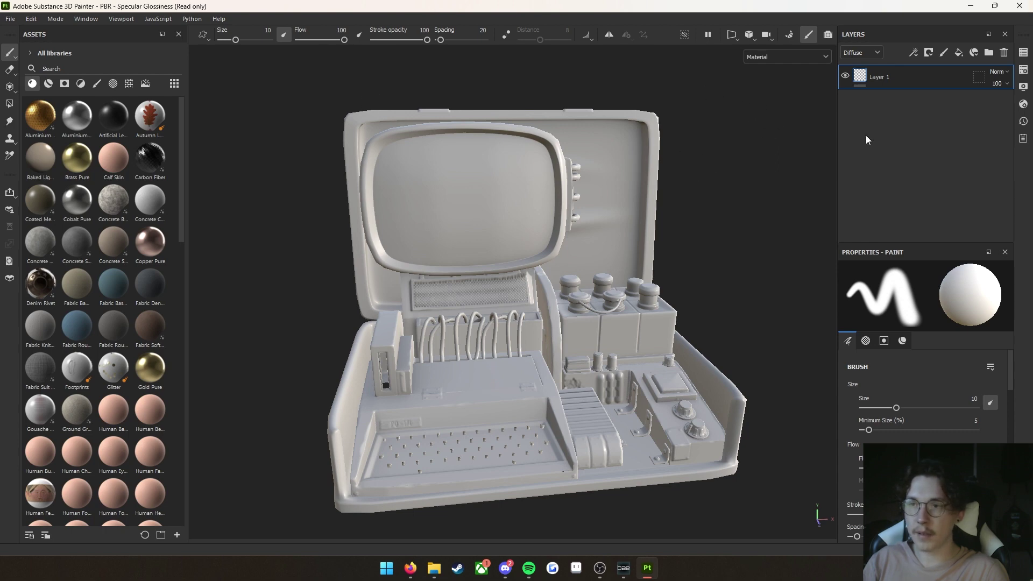
- Delete Layer 1 and apply the Fabric Burlap smart material to the whole terminal
click(1002, 53)
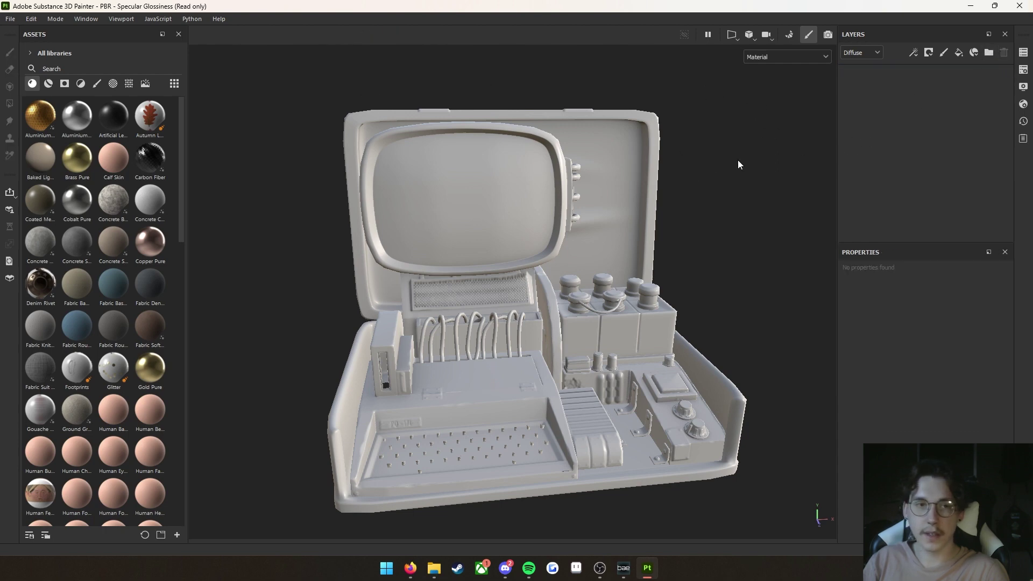
click(48, 83)
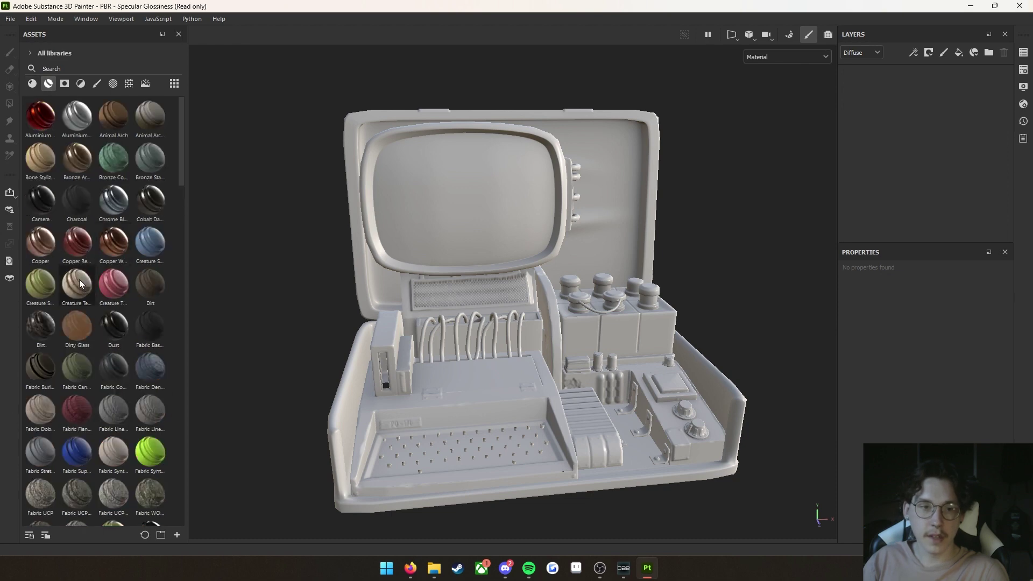
drag(45, 370, 490, 229)
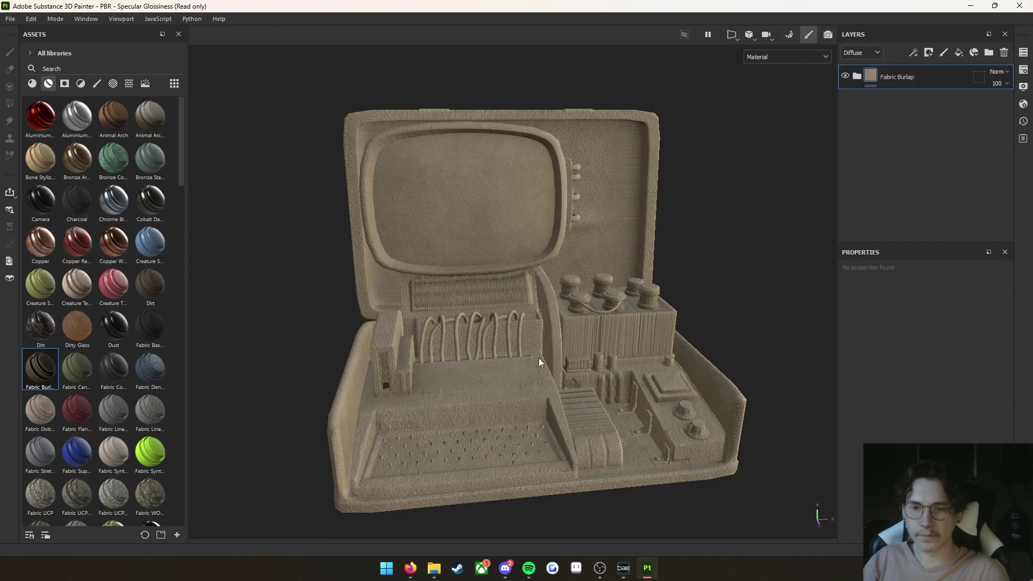
- Add a color selection mask to Fabric Burlap and pick the light teal ID color of the case's front side edge
right_click(918, 74)
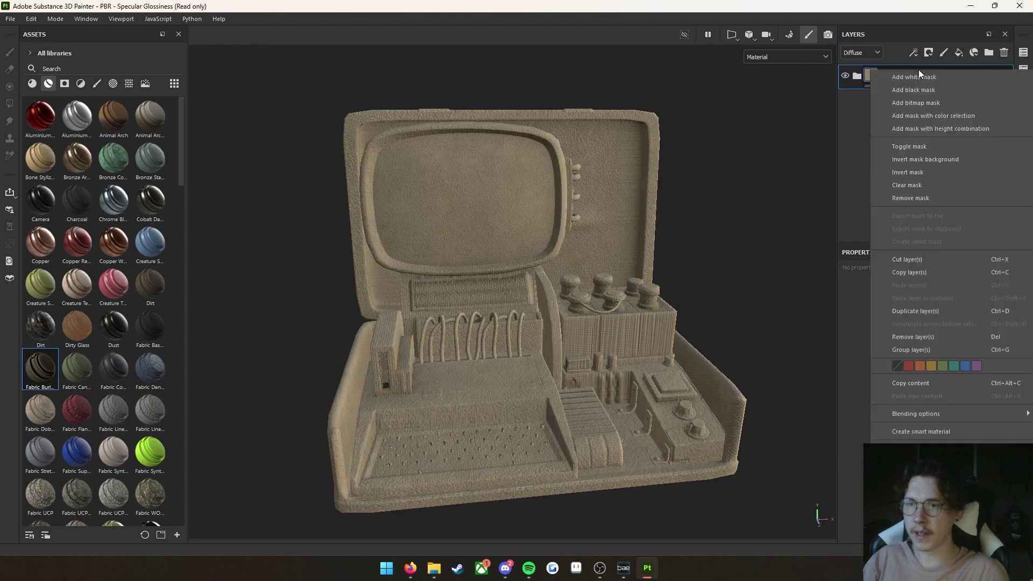
click(922, 116)
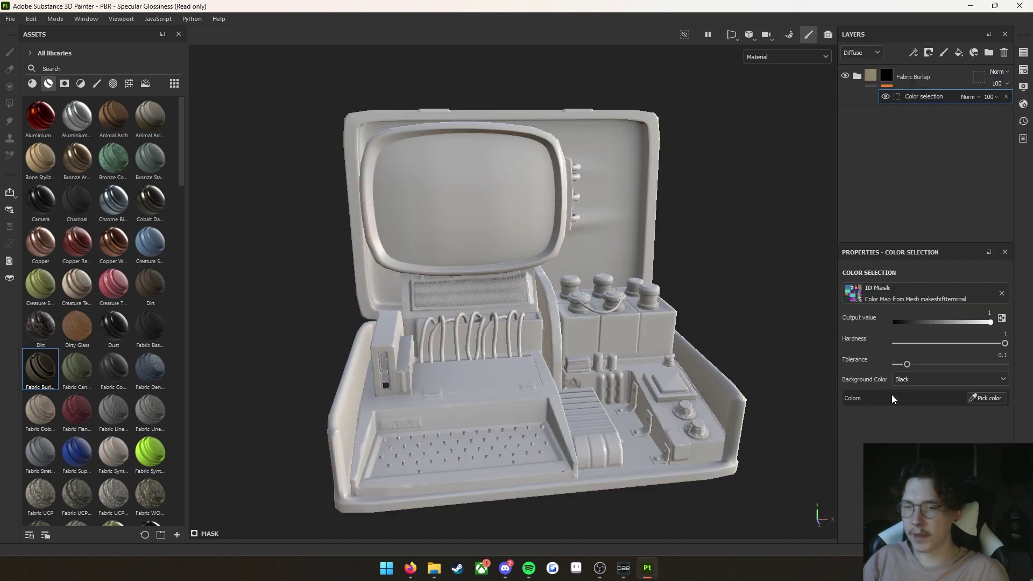
click(989, 399)
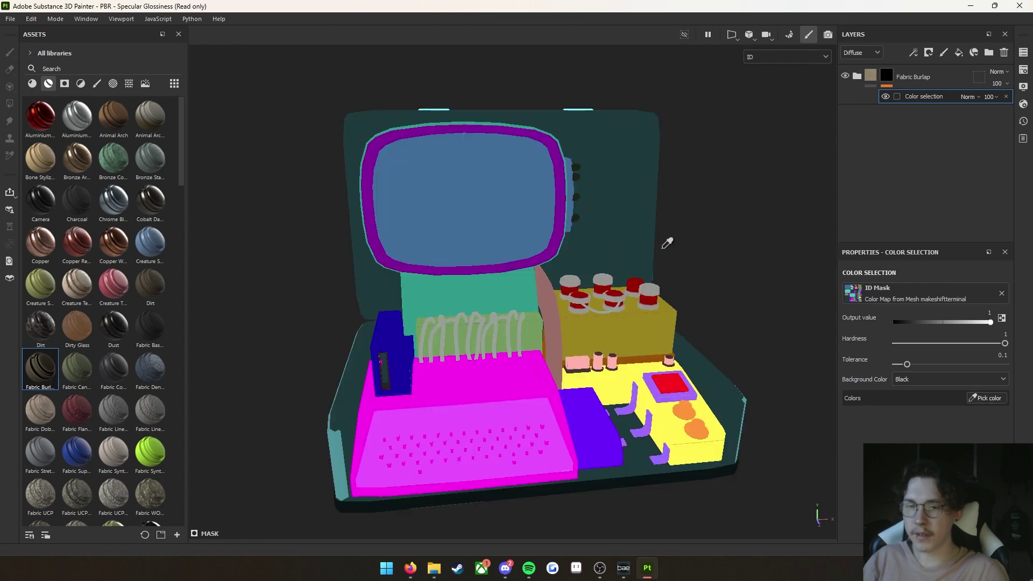
click(339, 451)
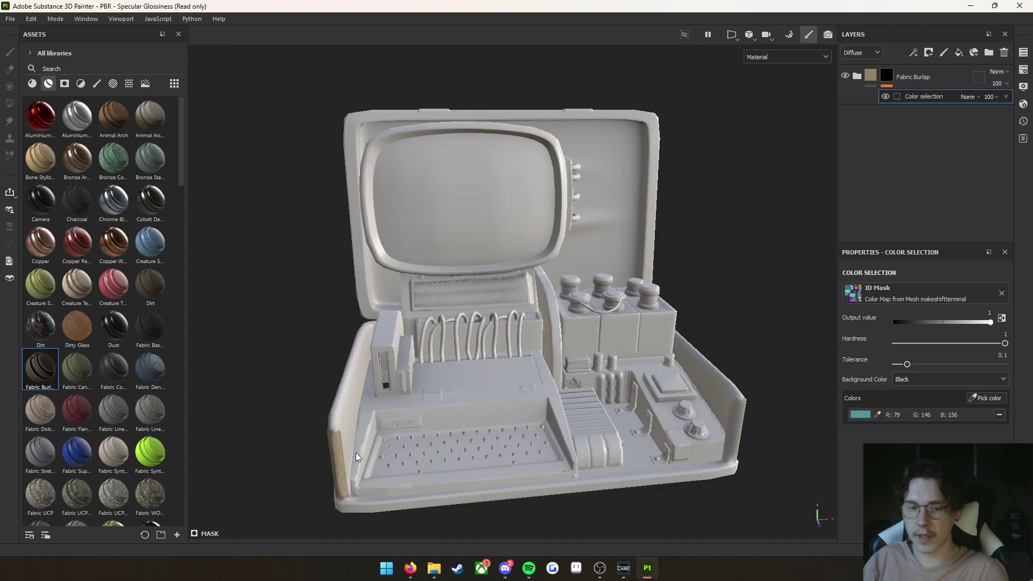
- Add the ID colors of the magenta keyboard housing, the blue screen and the dark teal suitcase shell to the burlap mask
alt+drag(388, 440, 424, 399)
mouse_move(307, 367)
alt+mouse_down()
mouse_move(566, 387)
mouse_move(579, 413)
mouse_move(581, 298)
mouse_move(604, 325)
mouse_move(230, 371)
mouse_move(302, 371)
alt+mouse_up()
click(990, 399)
click(507, 360)
click(988, 398)
click(528, 220)
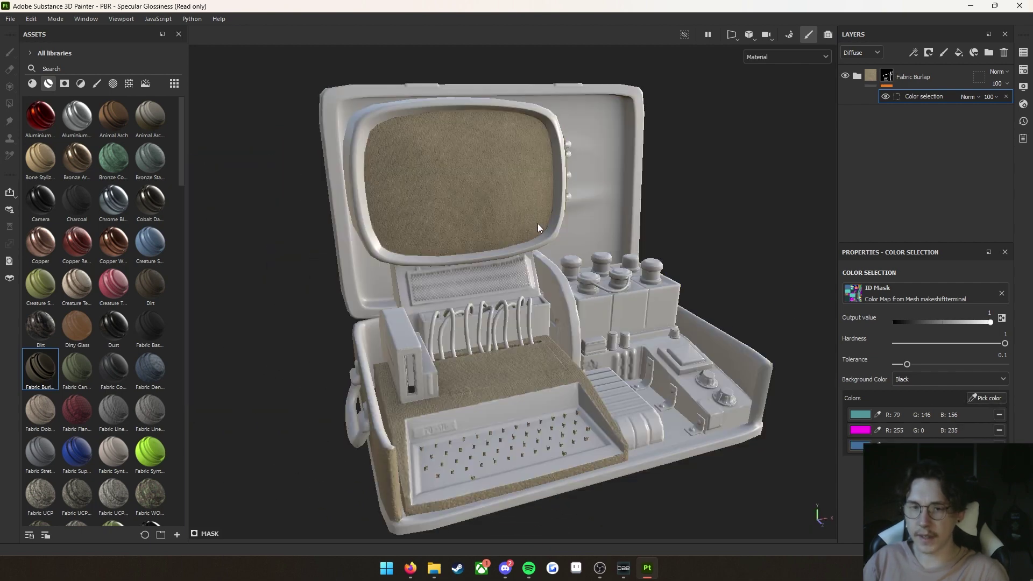
click(990, 398)
click(695, 267)
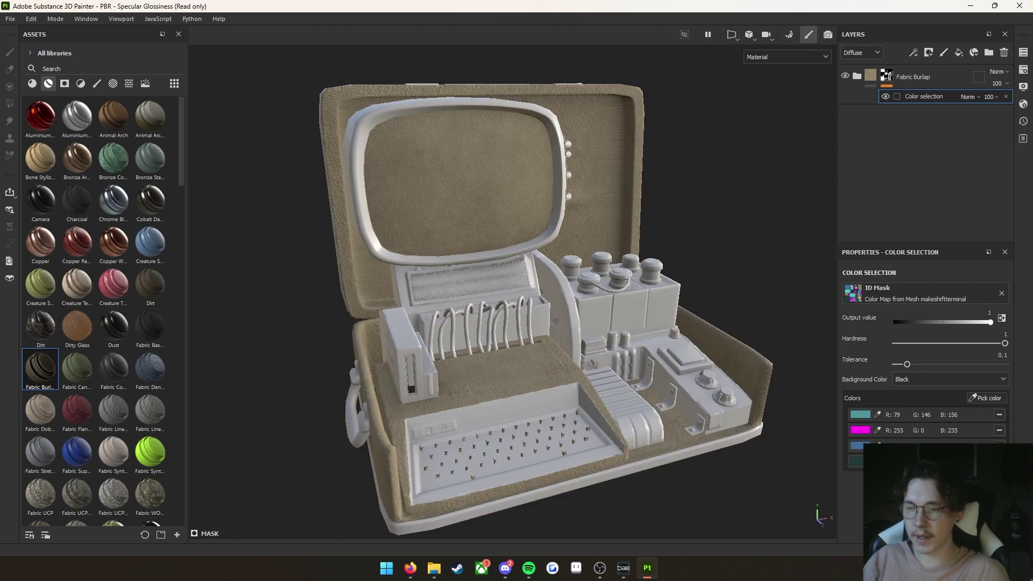
- Remove all picked ID colors from the Fabric Burlap color selection mask
click(1000, 414)
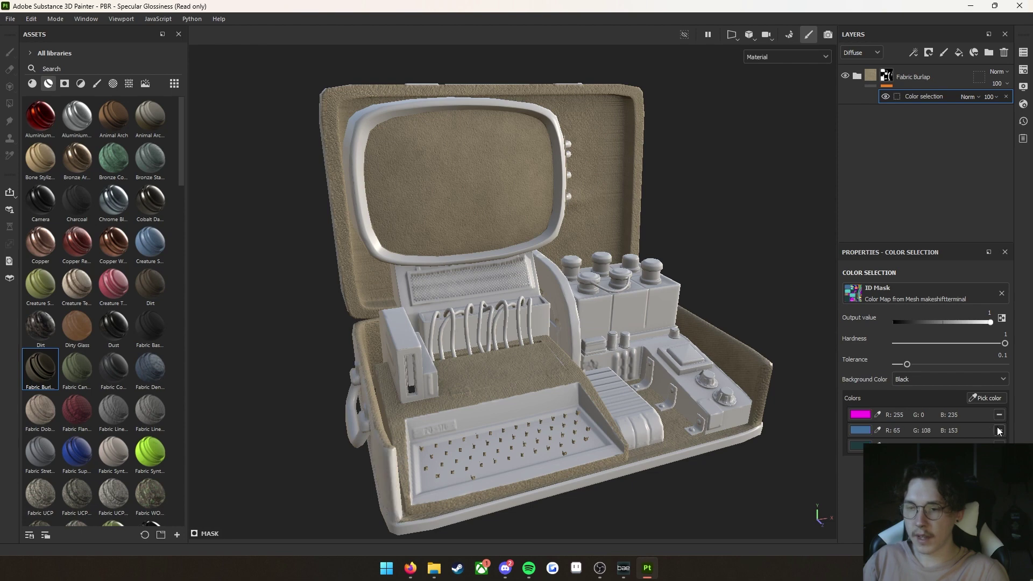
click(1002, 415)
click(1002, 415)
click(1002, 415)
alt+drag(605, 325, 567, 335)
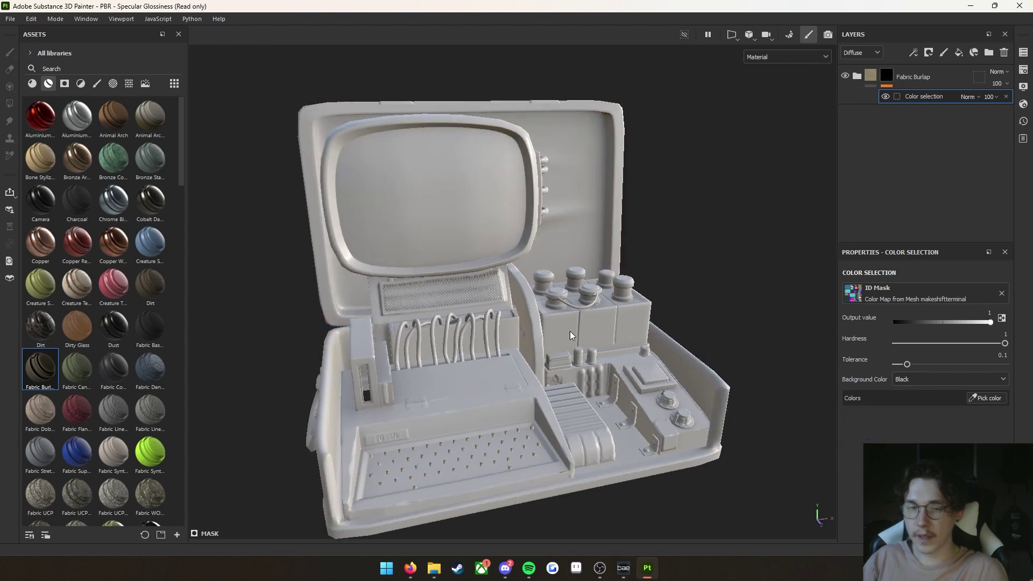
alt+middle_drag(566, 334, 595, 315)
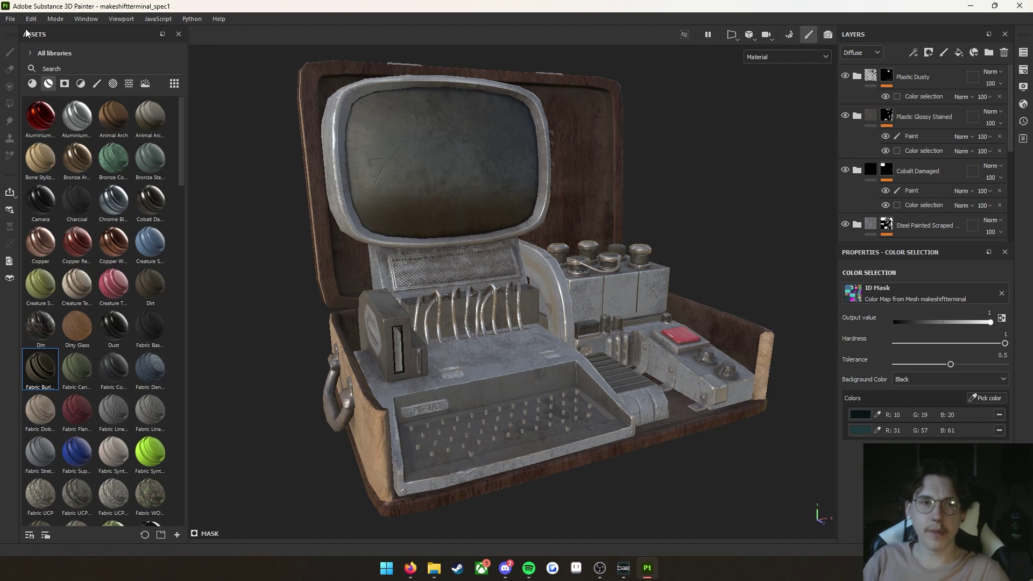
- Create a new texture export output template named "Fallout 4 - Spec Gloss 2"
click(10, 18)
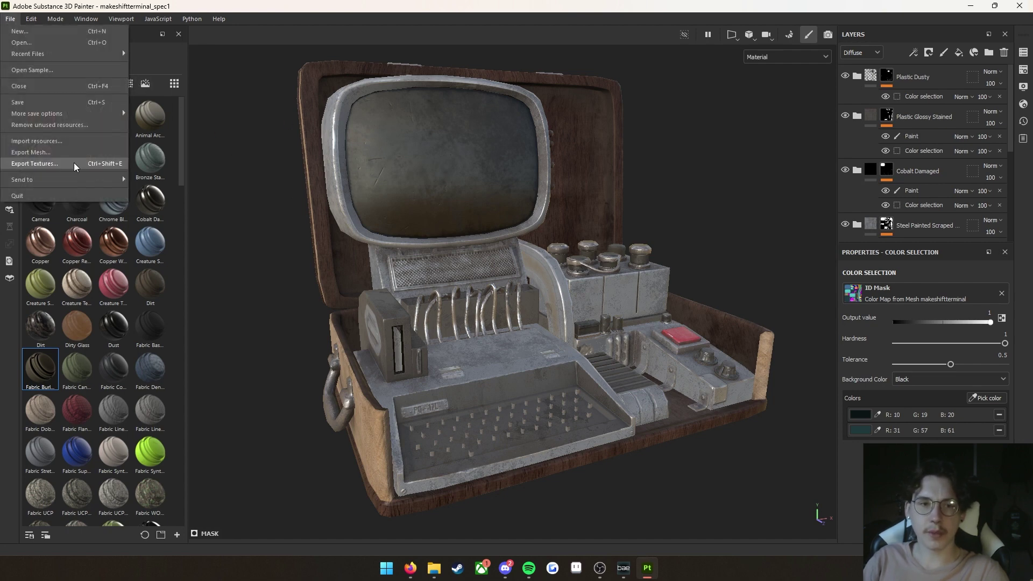
click(35, 163)
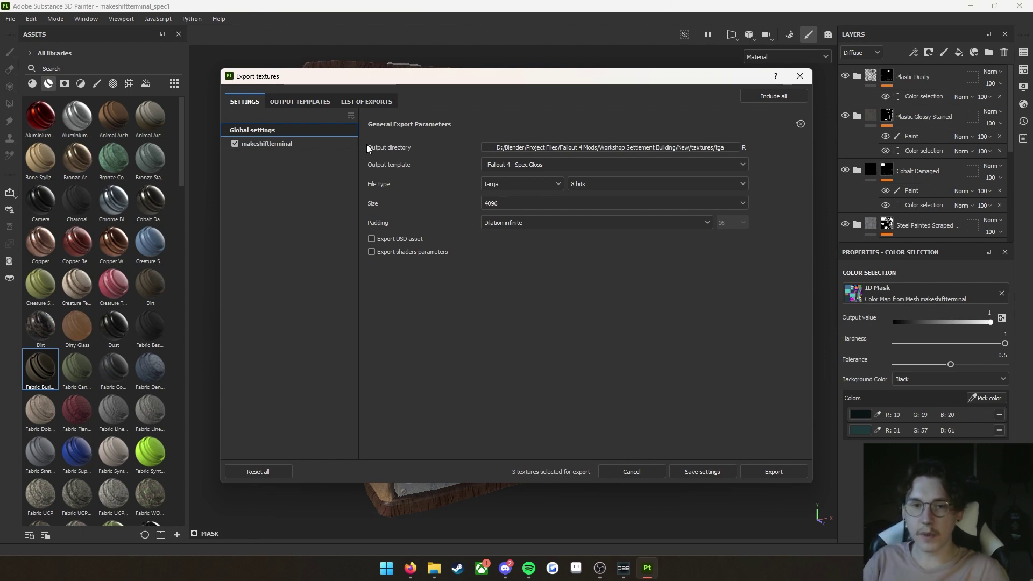
click(314, 103)
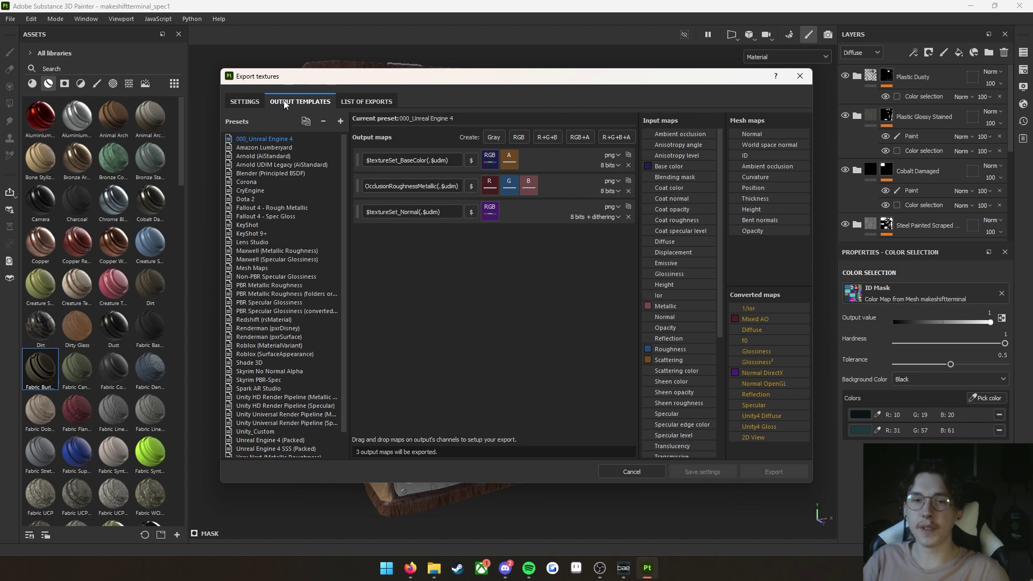
click(341, 120)
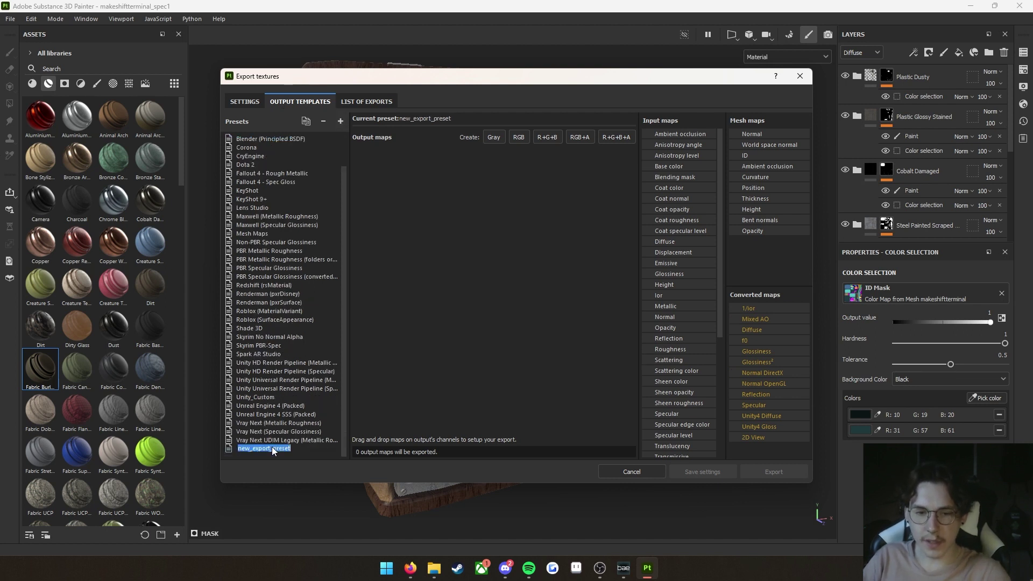
text(Fal)
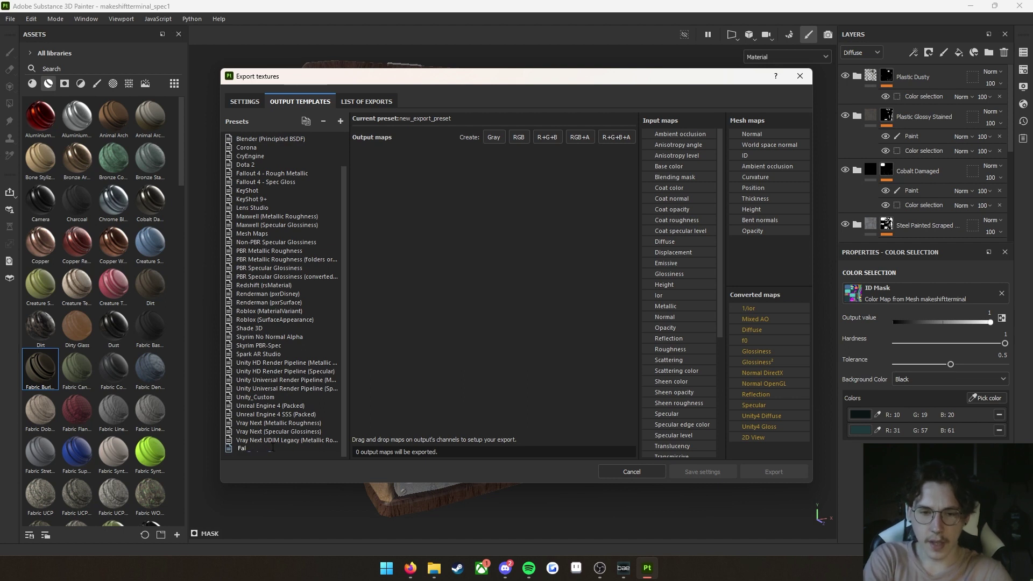
text(lout 4 - Spec Gloss 2)
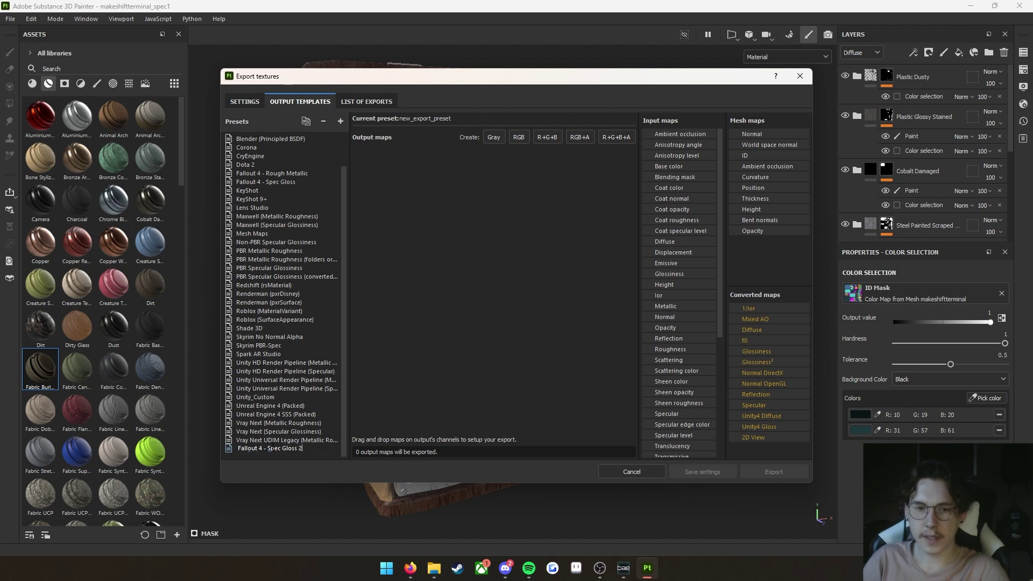
key(Return)
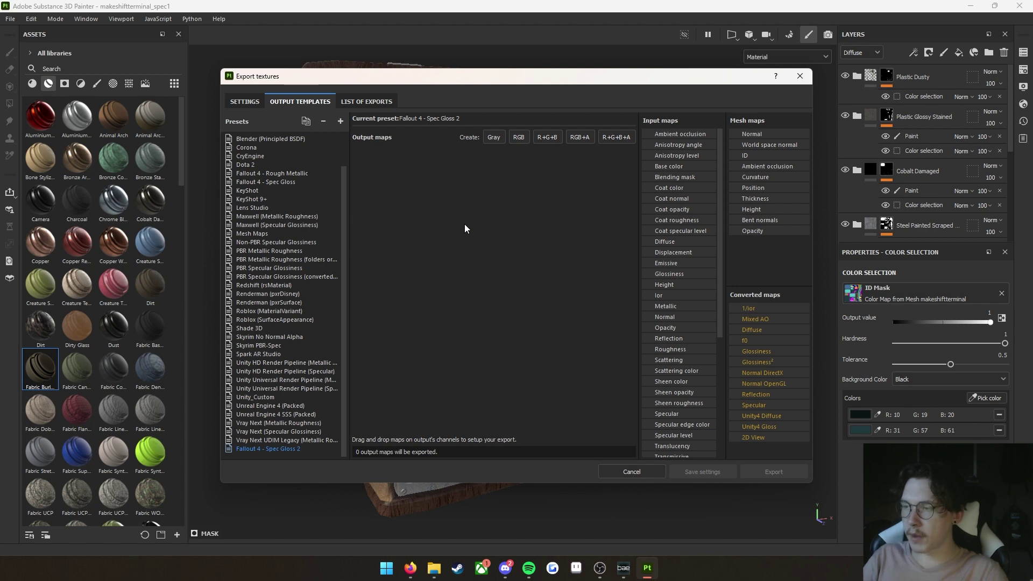
- Add an RGB+A output map to the new preset and name it $textureSet_d
click(579, 138)
double_click(412, 159)
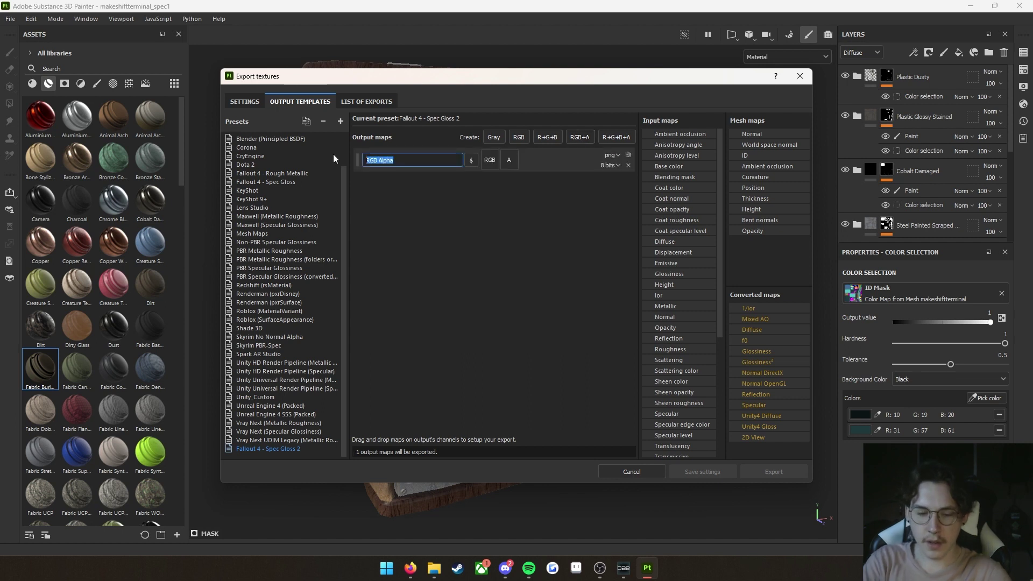
text($texturess)
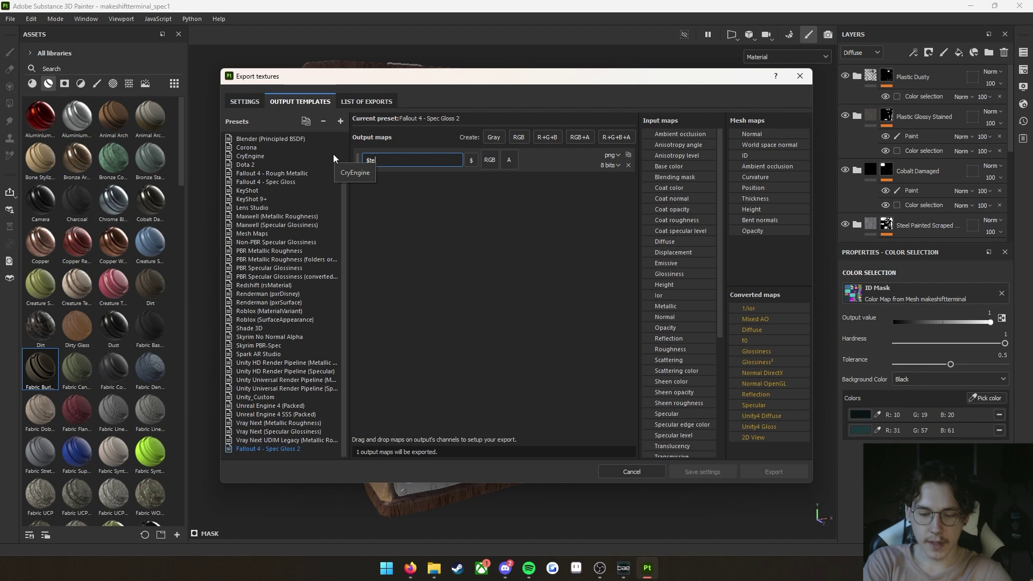
key(BackSpace)
key(BackSpace)
text(Set_d)
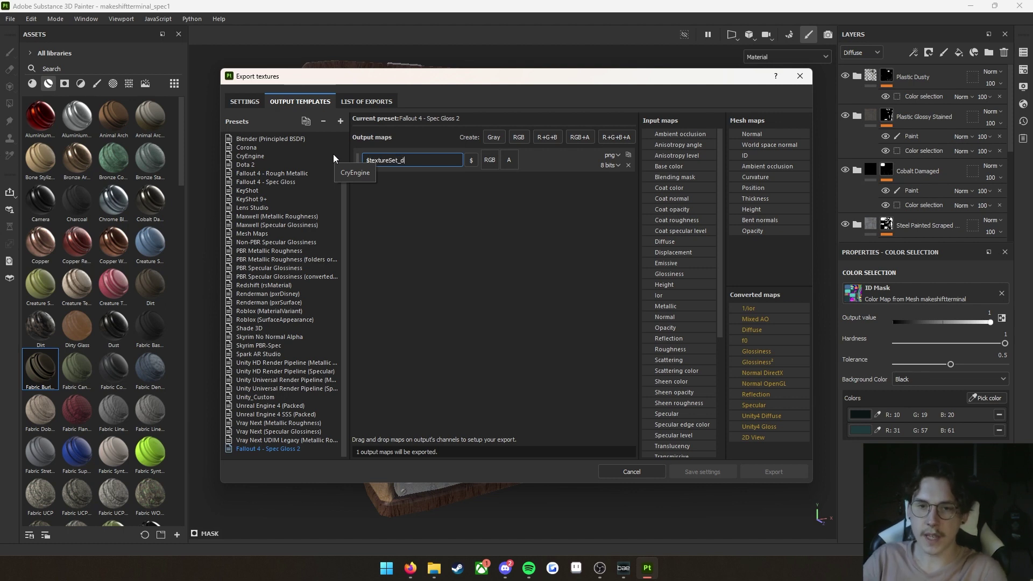
click(434, 214)
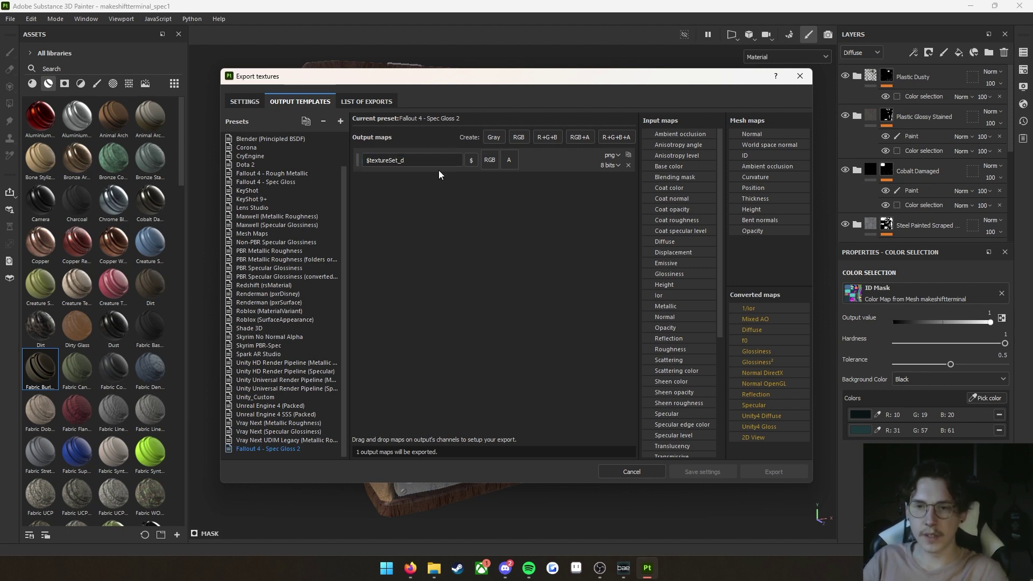
- Assign the Diffuse input map's RGB channels to the RGB slot of the $textureSet_d output map
drag(398, 161, 361, 163)
click(400, 166)
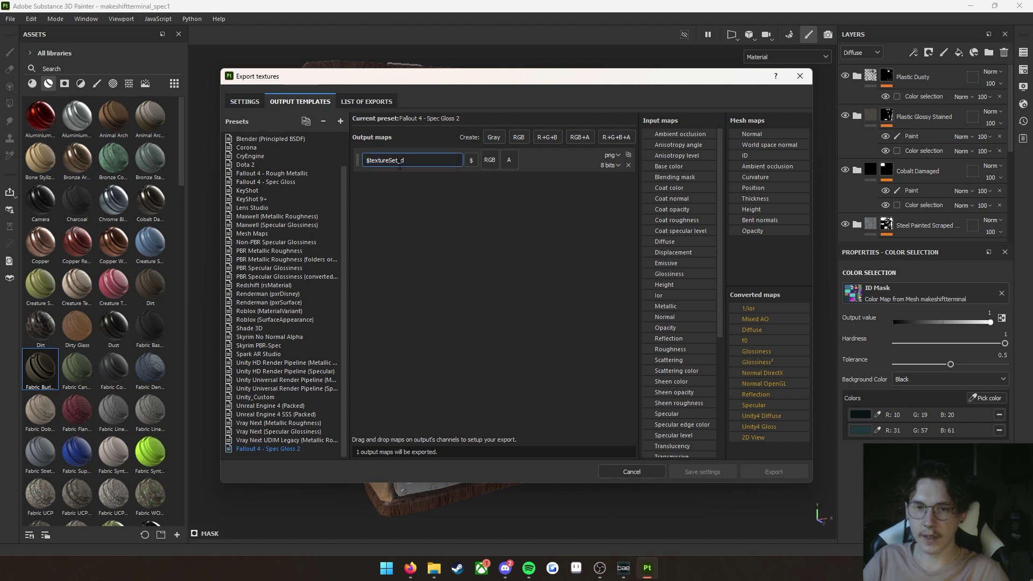
drag(400, 166, 365, 162)
click(408, 161)
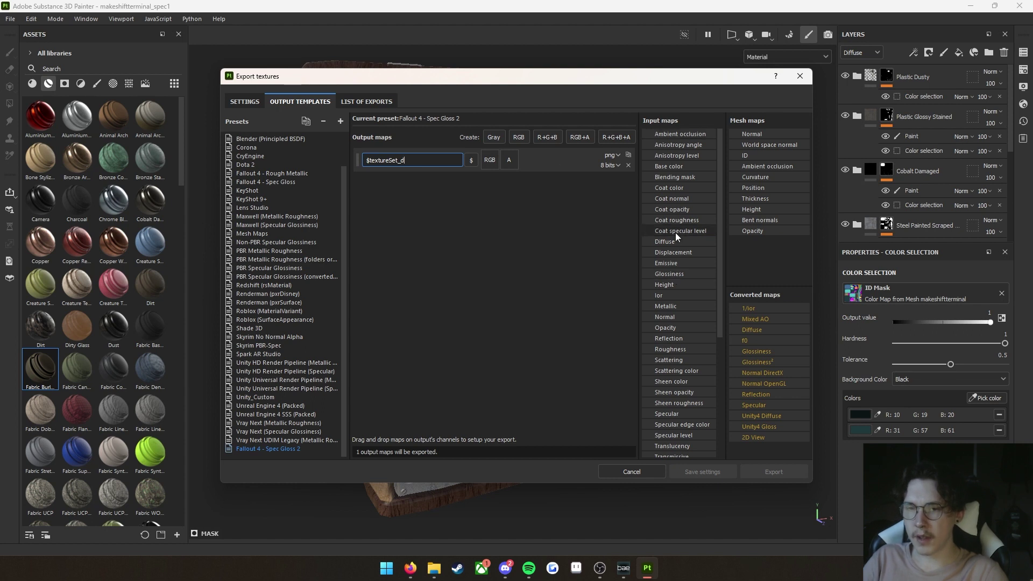
drag(675, 242, 495, 158)
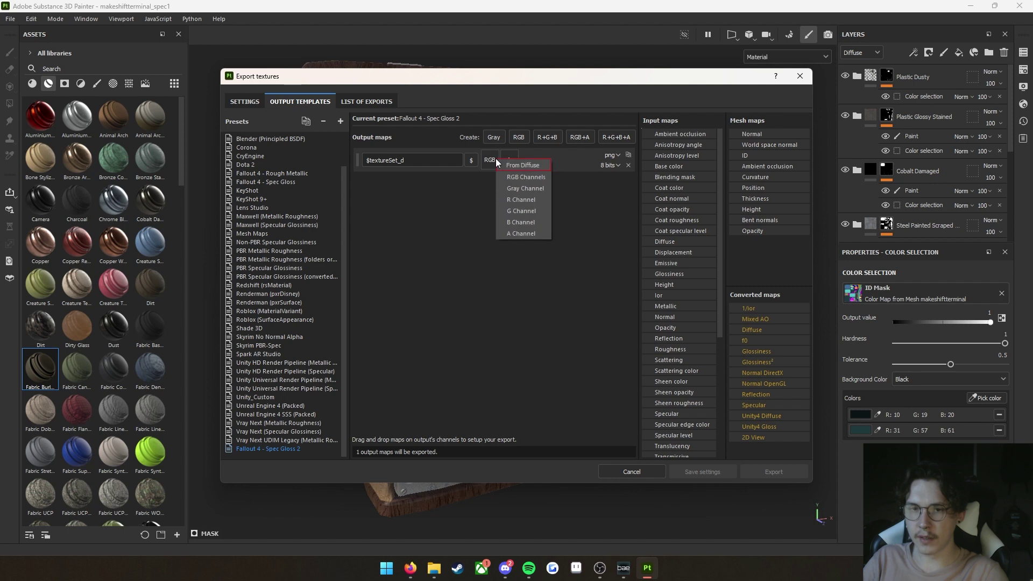
click(520, 179)
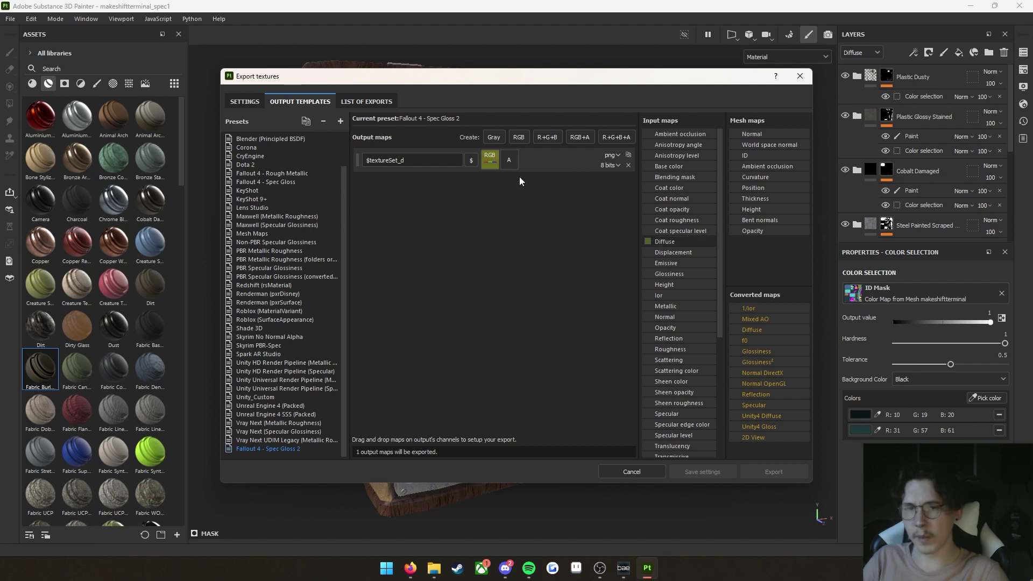
- Add an RGB output map named $textureSet_n and assign the Normal DirectX converted map's RGB channels to it
click(524, 139)
drag(404, 186, 285, 176)
text($textureSet)
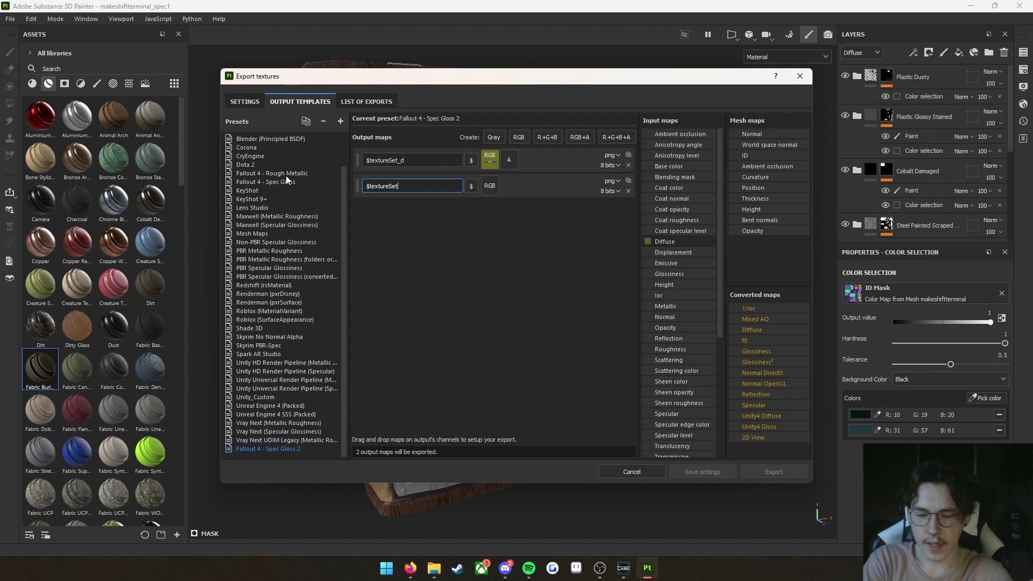
text(_n)
click(511, 275)
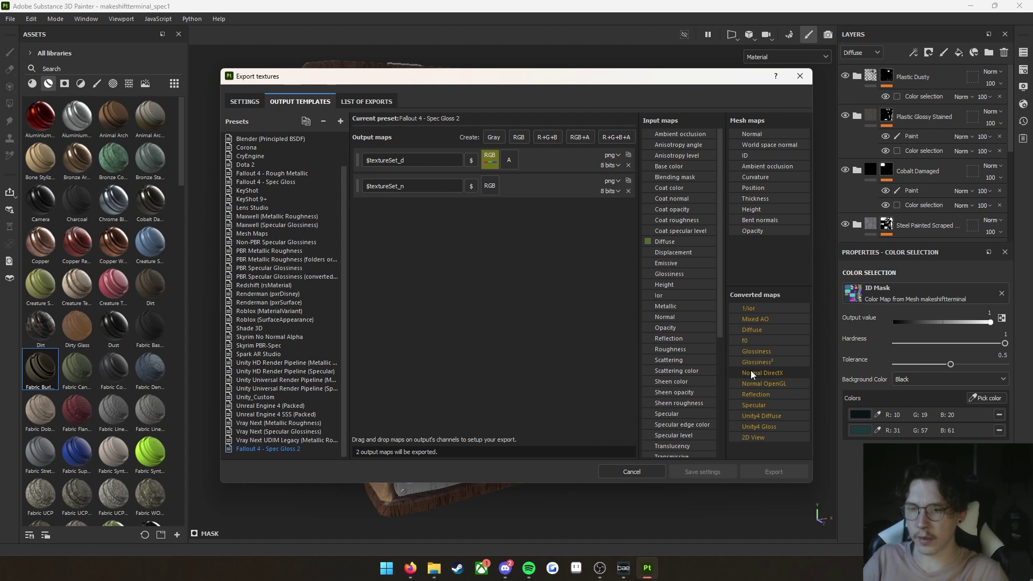
drag(750, 372, 492, 184)
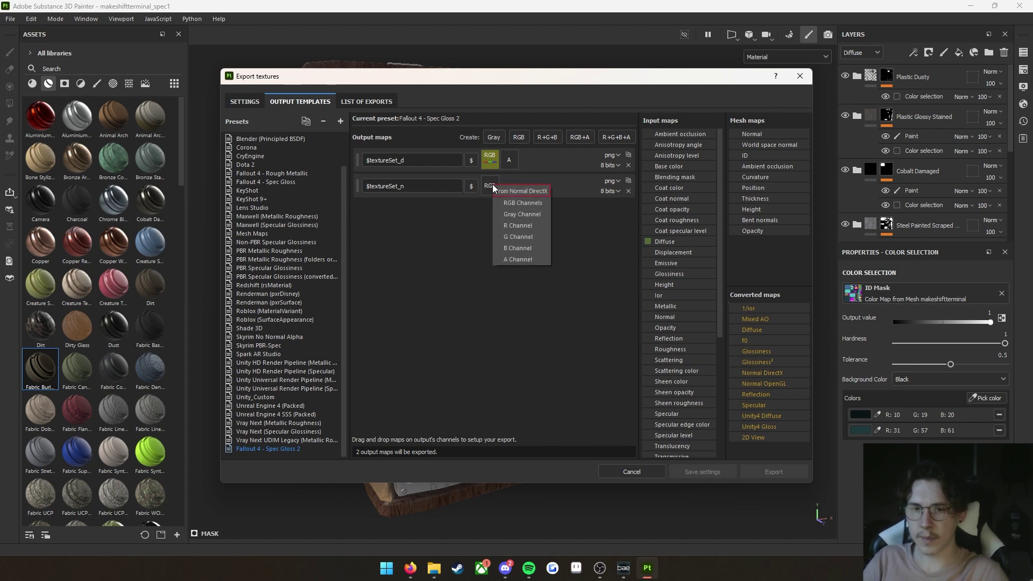
click(518, 206)
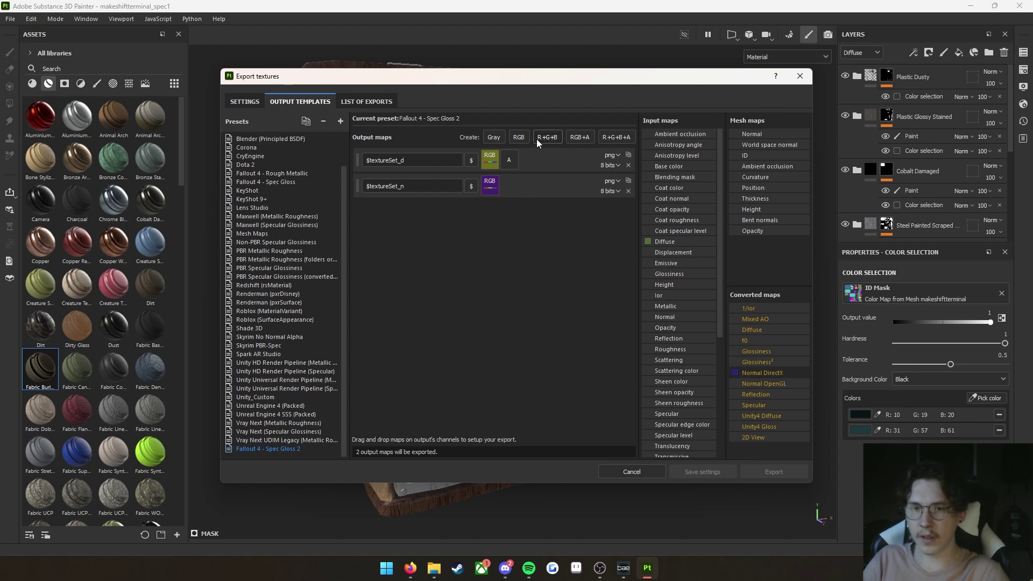
- Add an R+G+B output map to the preset and name it $textureSet_s
click(554, 138)
double_click(448, 204)
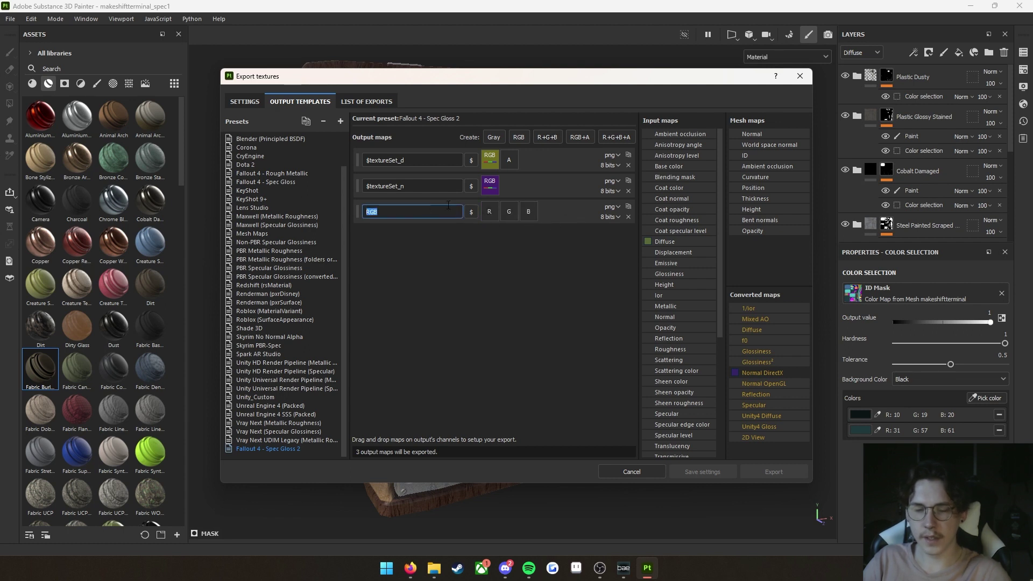
text($)
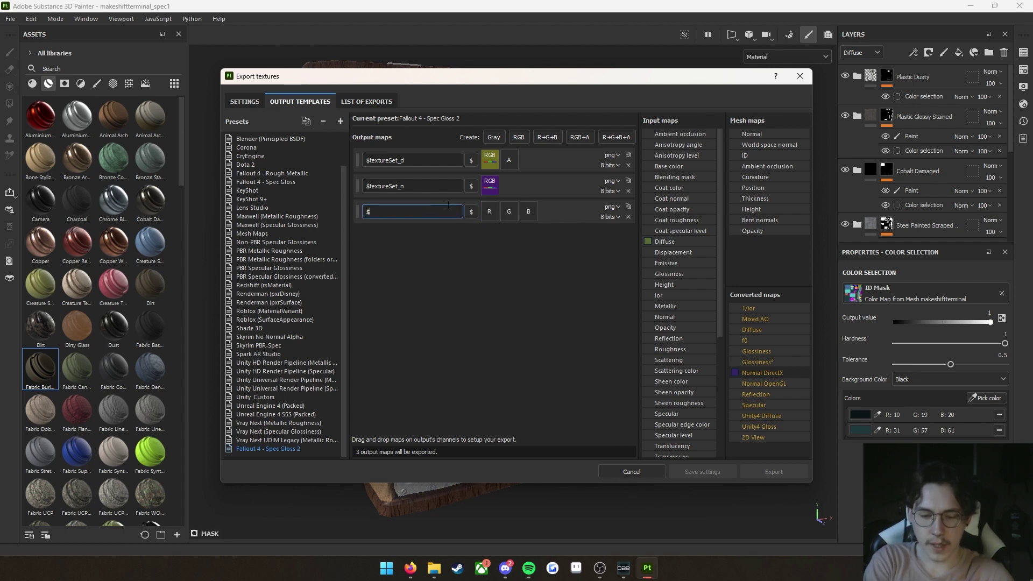
text(texture)
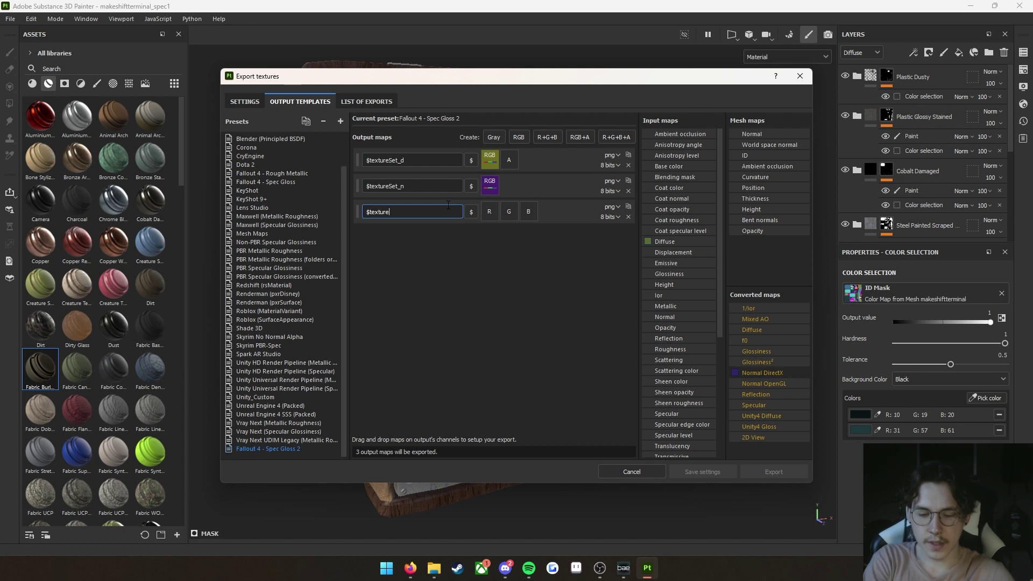
text(Set_s)
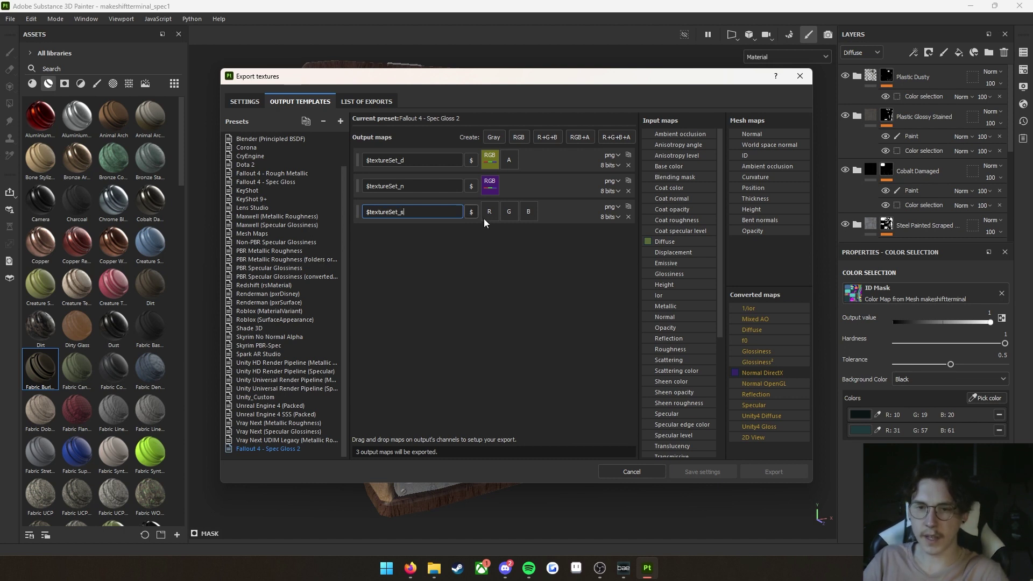
key(Return)
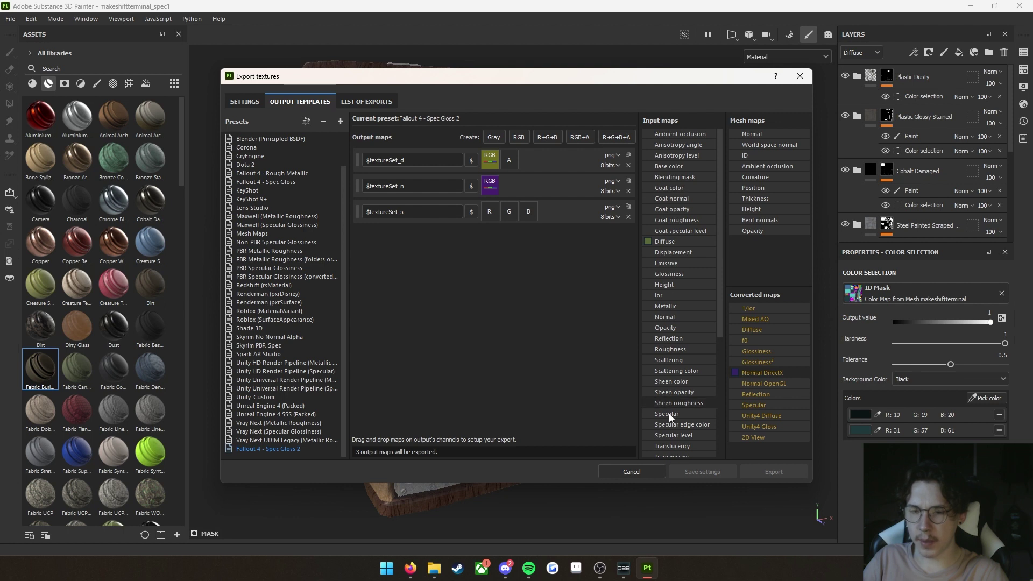
- Assign the Specular map's R channel to the R slot of $textureSet_s and the Glossiness gray channel to its G slot
drag(673, 415, 488, 215)
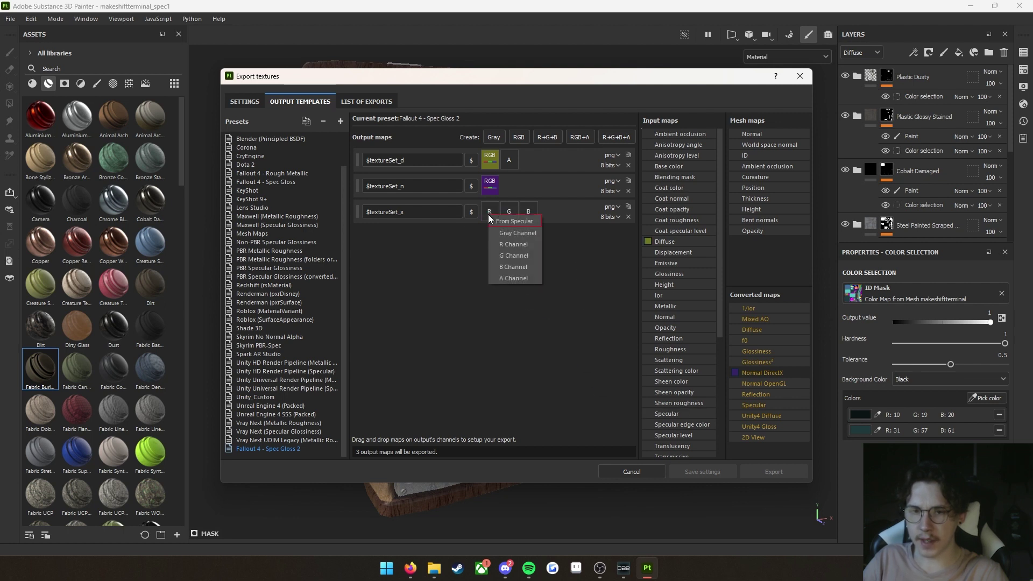
click(505, 244)
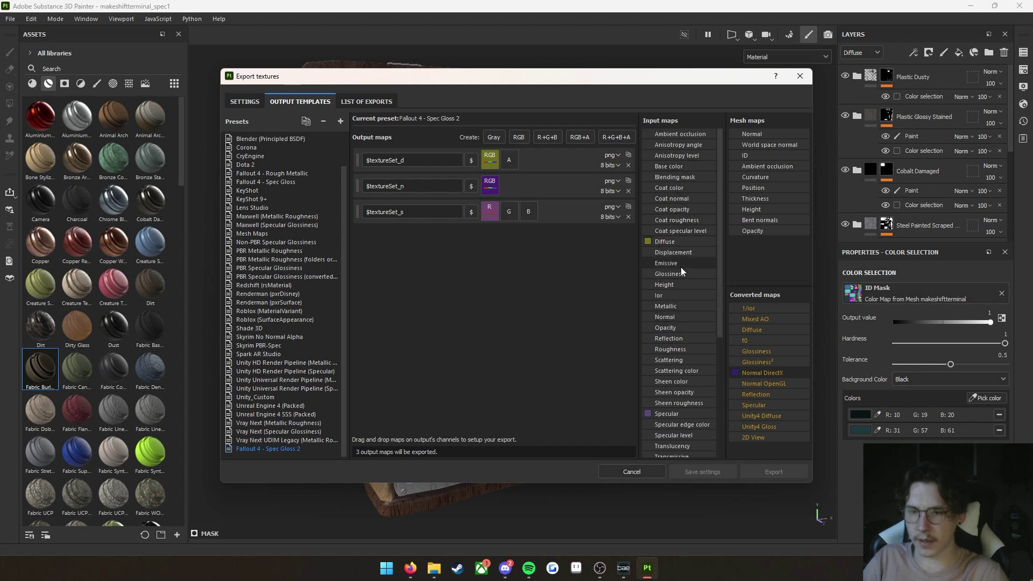
drag(680, 274, 508, 213)
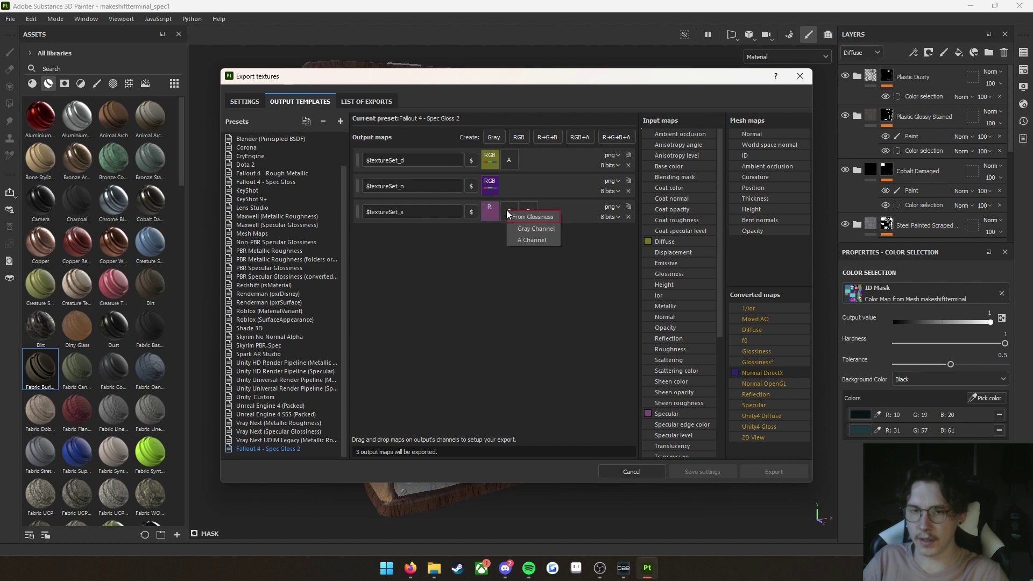
click(525, 229)
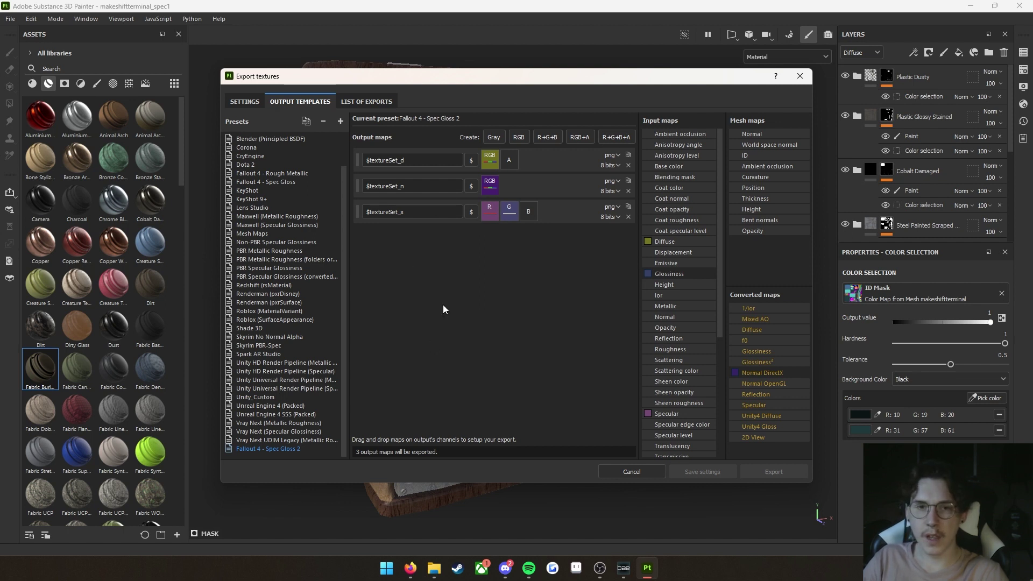
- Return to the general export settings and look through the available output templates
click(245, 101)
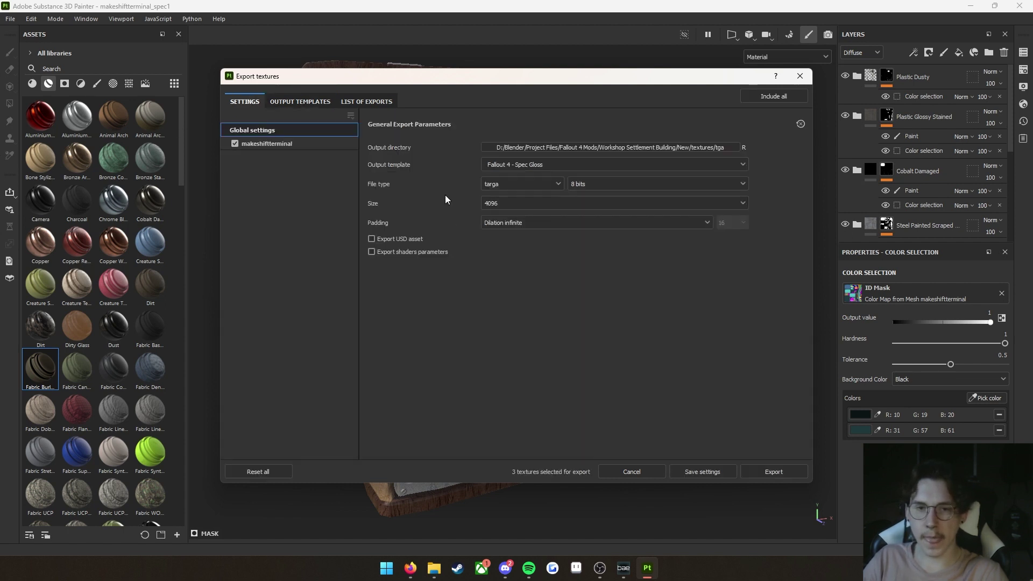
click(515, 166)
scroll(522, 244, down, 5)
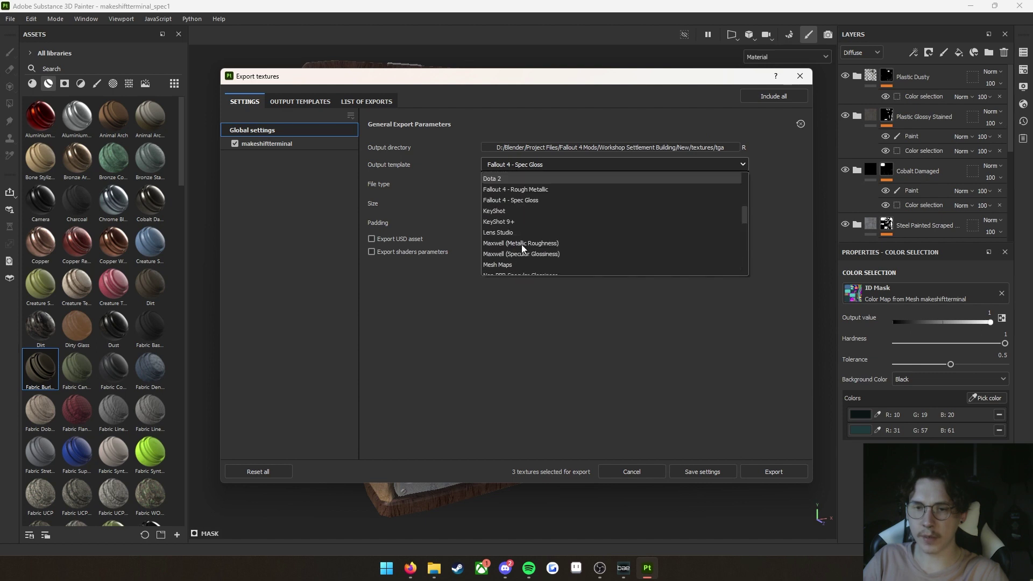
scroll(521, 244, down, 3)
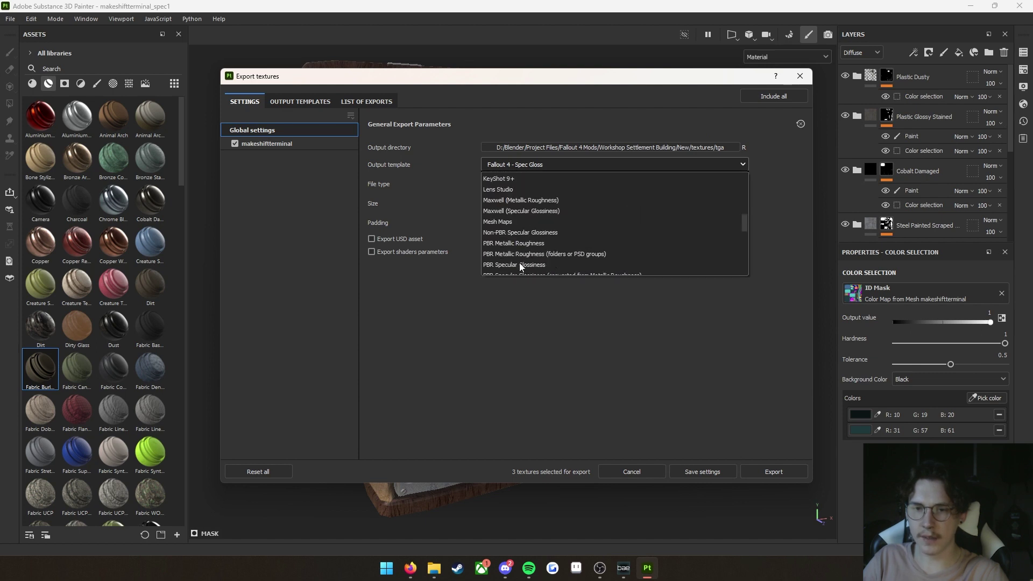
click(489, 187)
click(515, 184)
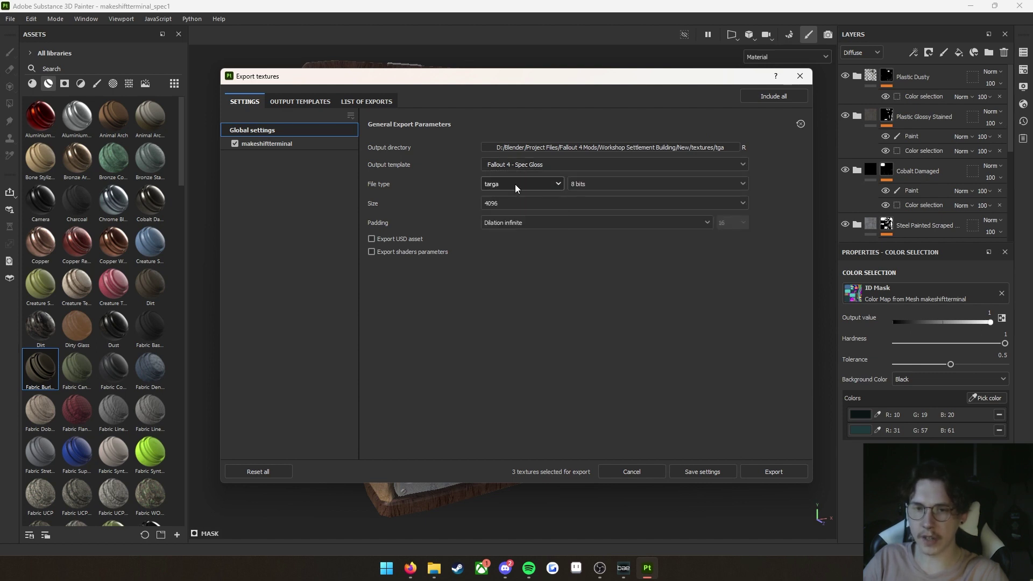
- Create a folder named tutorial inside the tga textures folder and set it as the export output directory
click(628, 147)
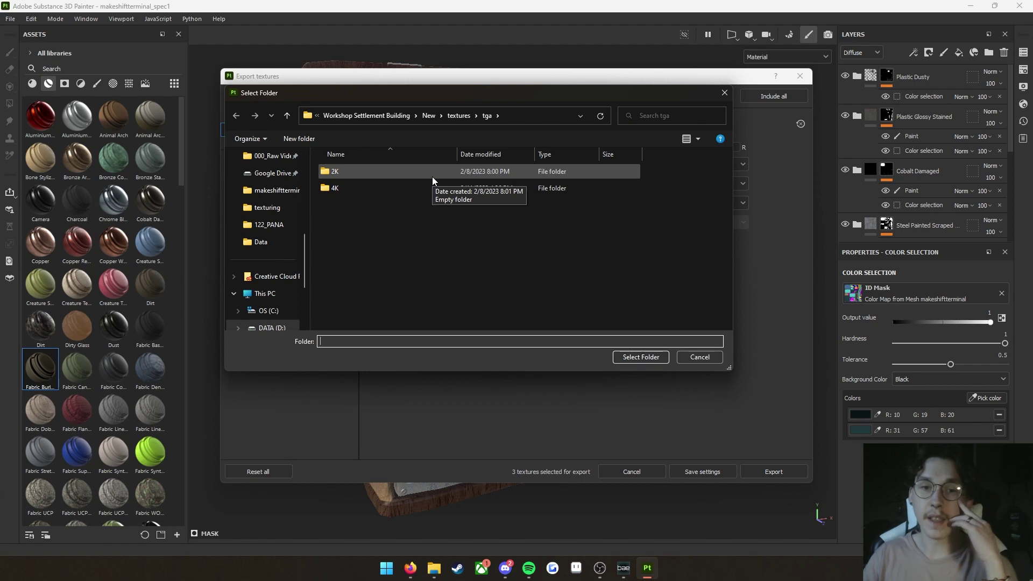
scroll(262, 221, up, 5)
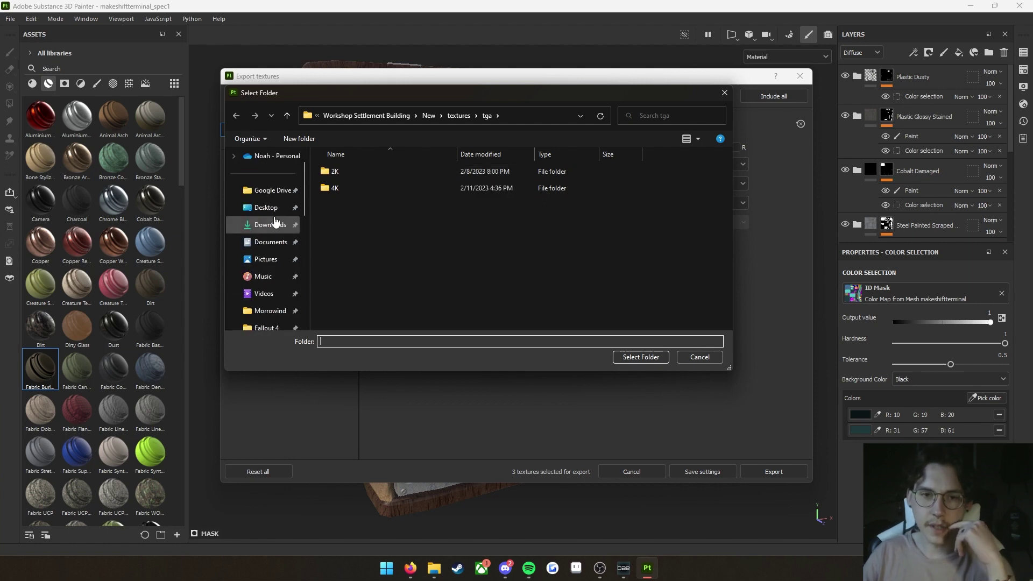
right_click(420, 246)
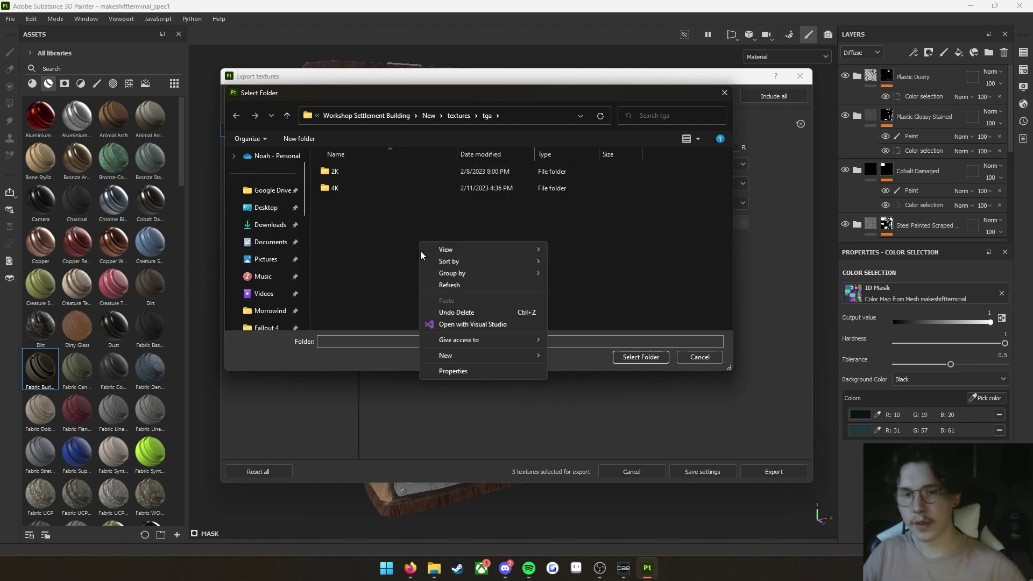
mouse_move(491, 354)
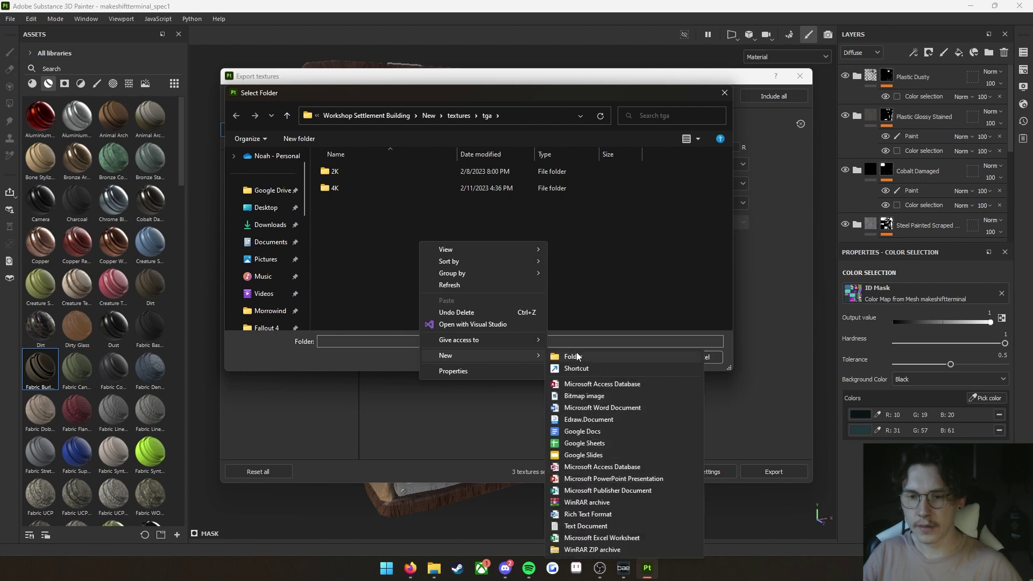
click(572, 355)
text(tutorial)
key(Return)
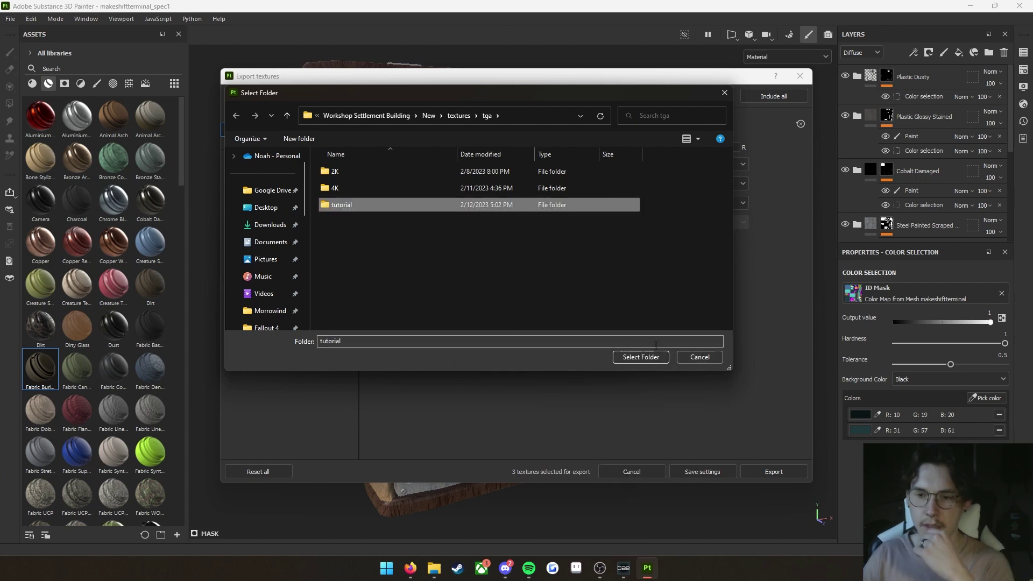
click(648, 359)
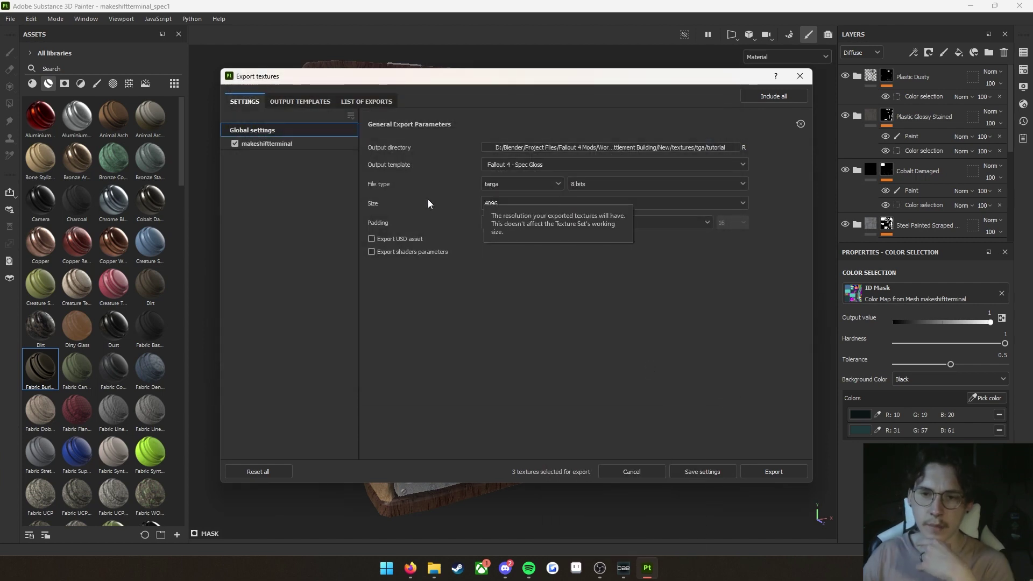
- Set the maximum export size for all texture sets to 2048 and export the textures
click(502, 203)
click(516, 219)
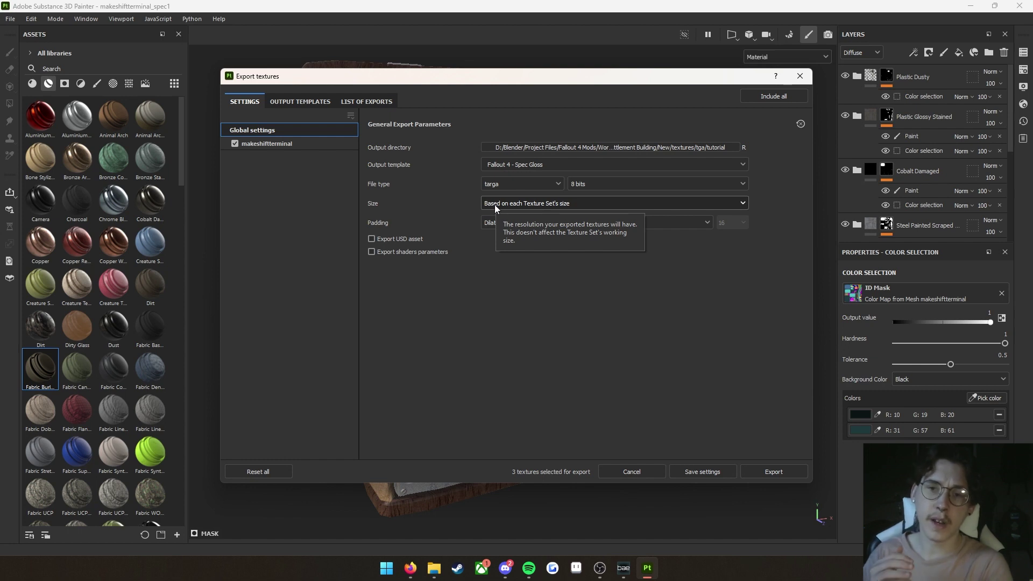
click(495, 205)
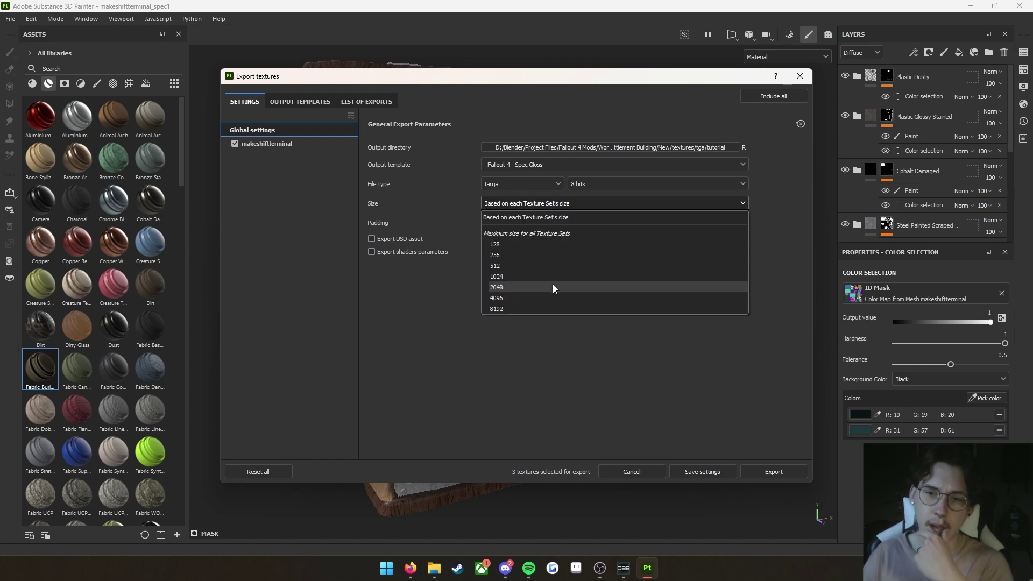
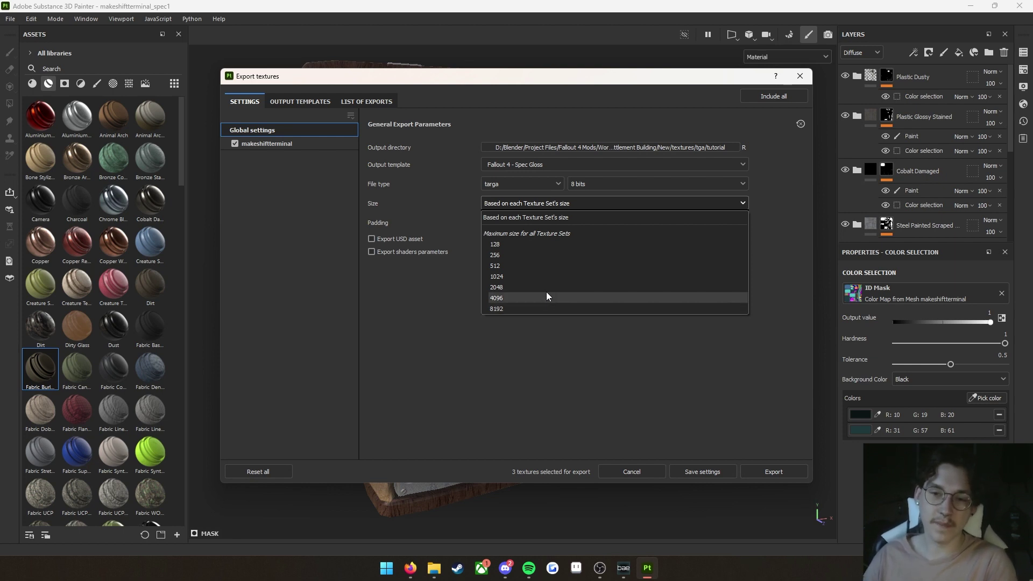
click(547, 289)
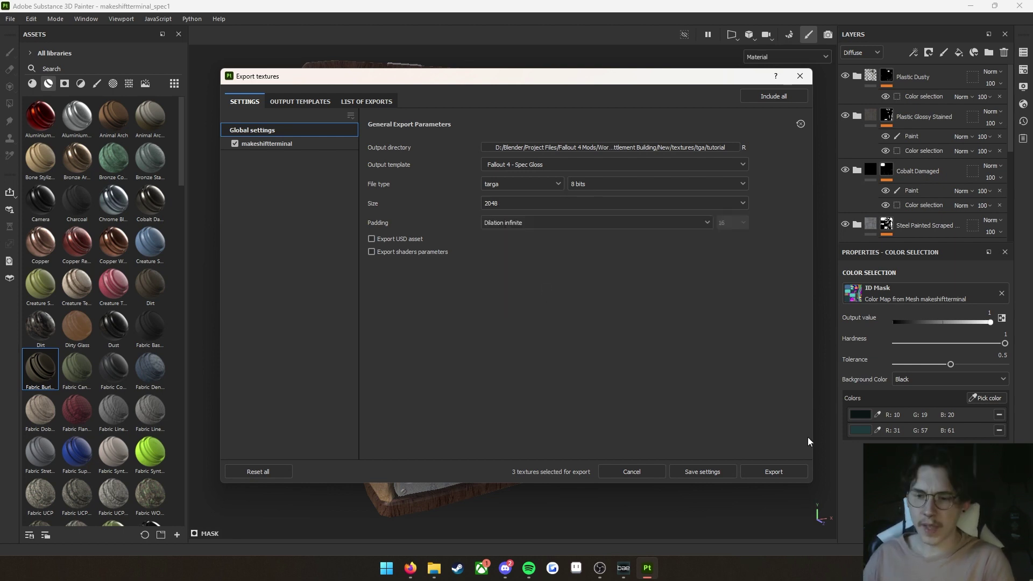
click(768, 473)
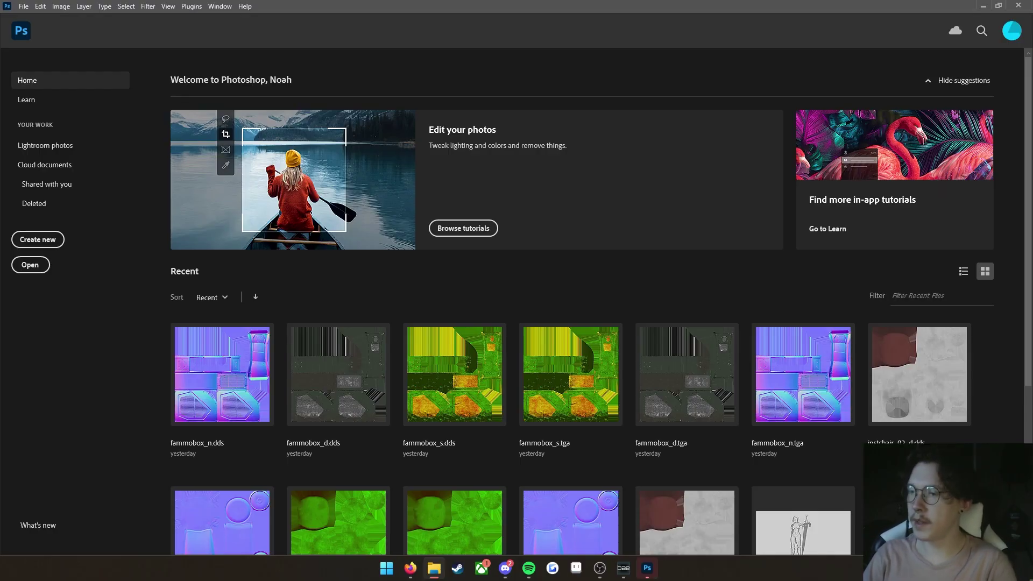
- Open the makeshiftterminal_d, makeshiftterminal_n and makeshiftterminal_s Targa files from the tga 4K folder in Photoshop
drag(1032, 76, 624, 100)
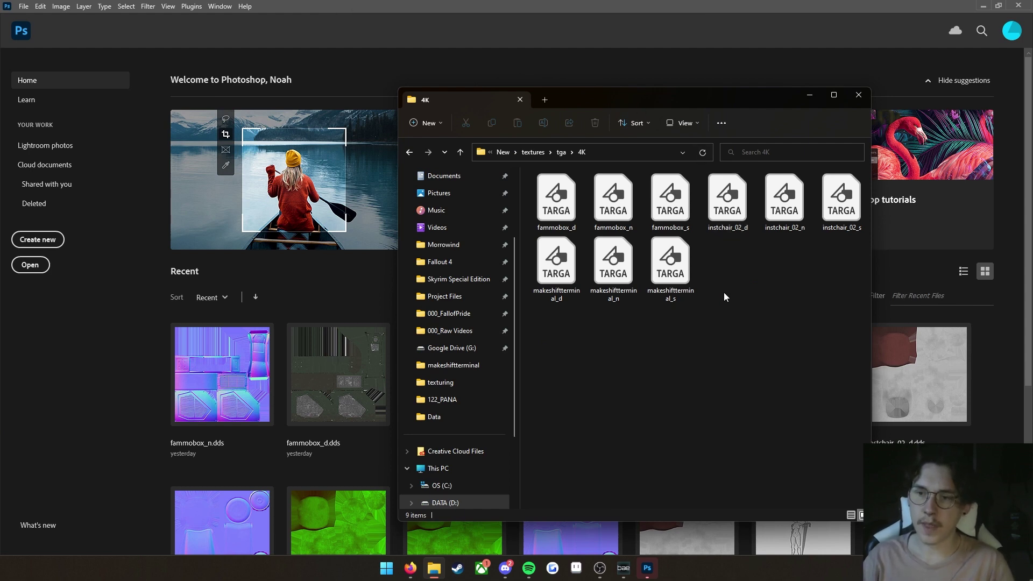
drag(535, 327, 699, 281)
drag(527, 221, 843, 213)
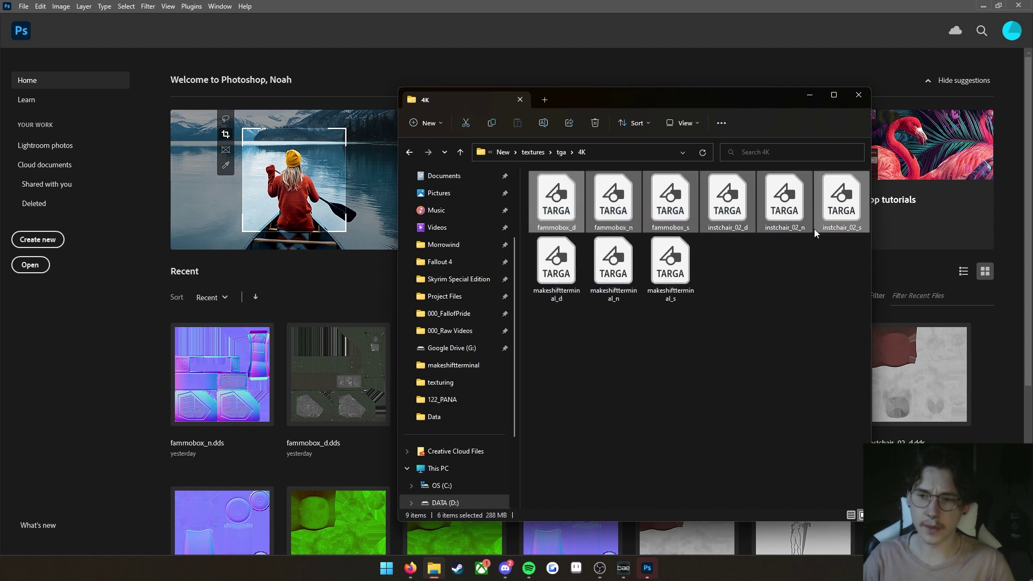
drag(730, 340, 537, 269)
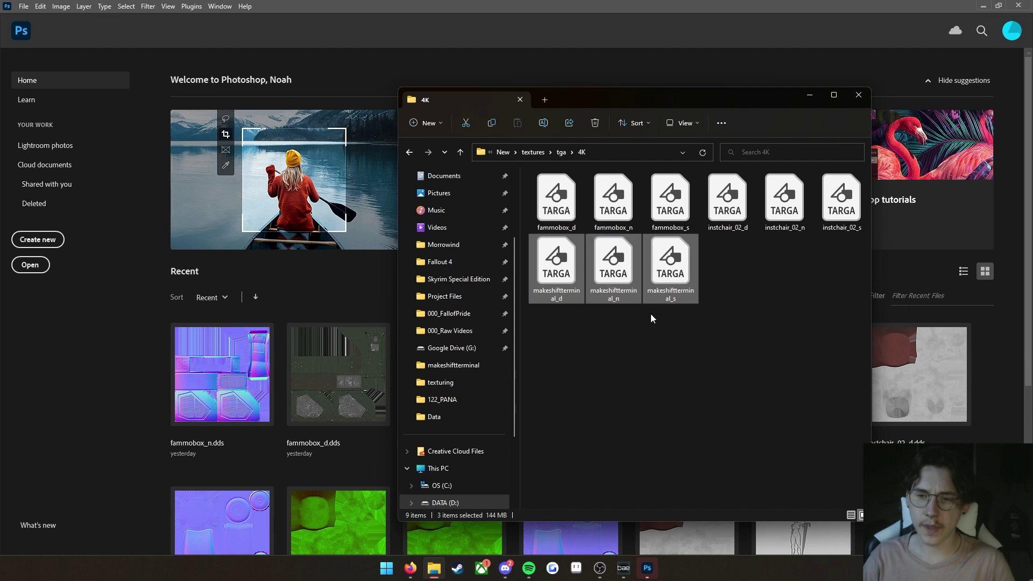
double_click(538, 244)
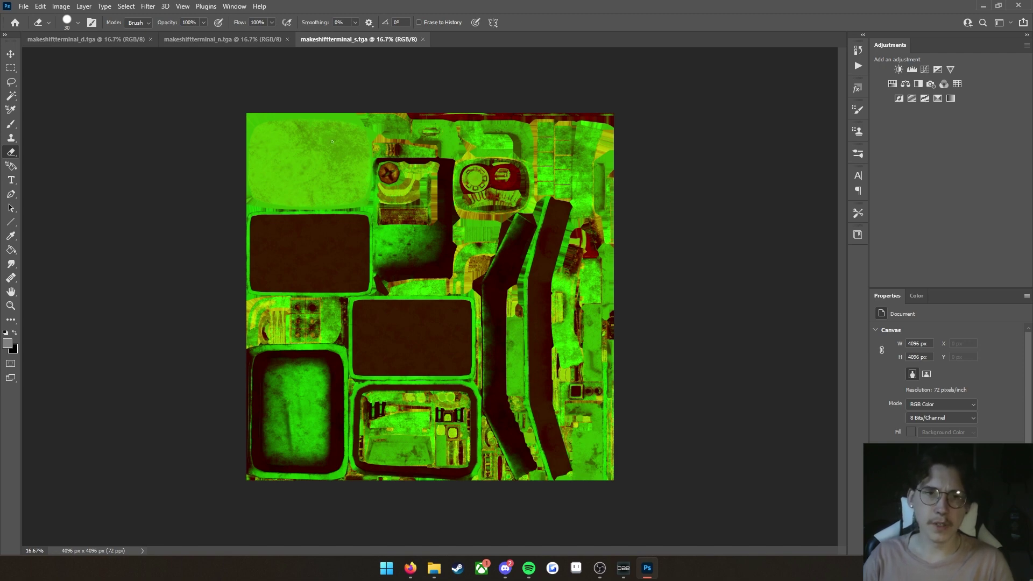
- Start saving a copy of makeshiftterminal_s and choose the Intel Texture Works DDS file format
click(24, 6)
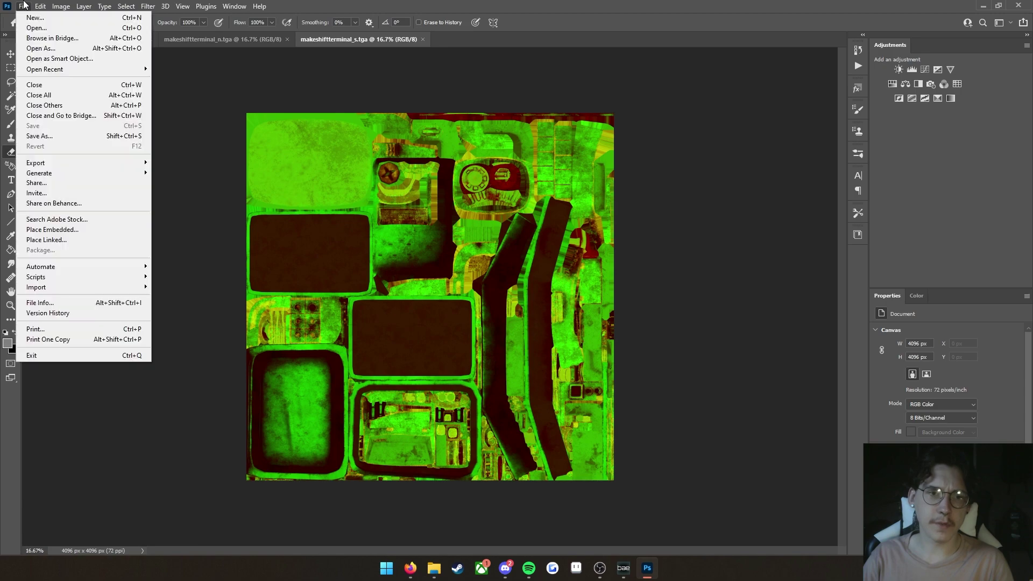
click(43, 139)
drag(295, 13, 405, 76)
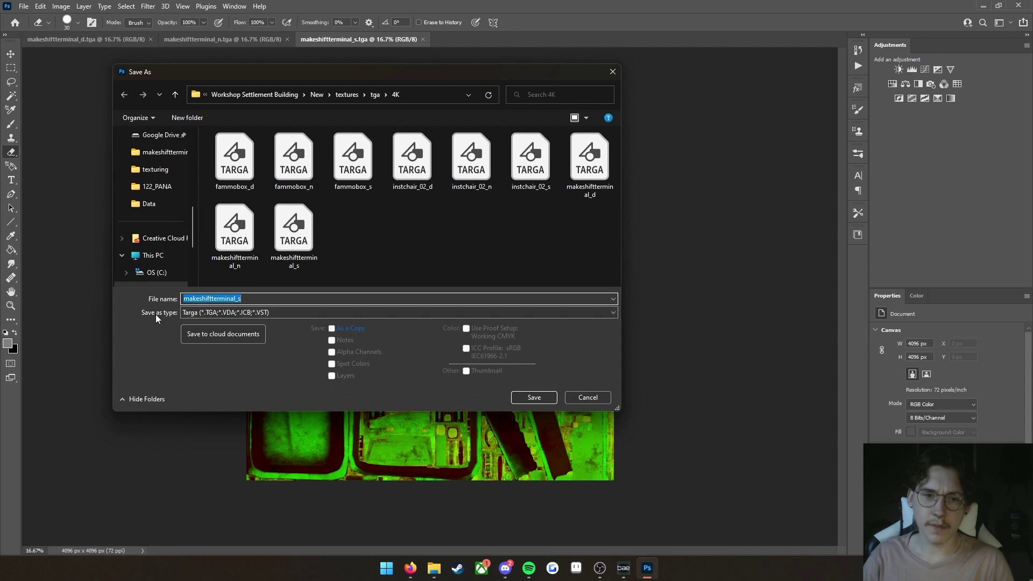
click(202, 312)
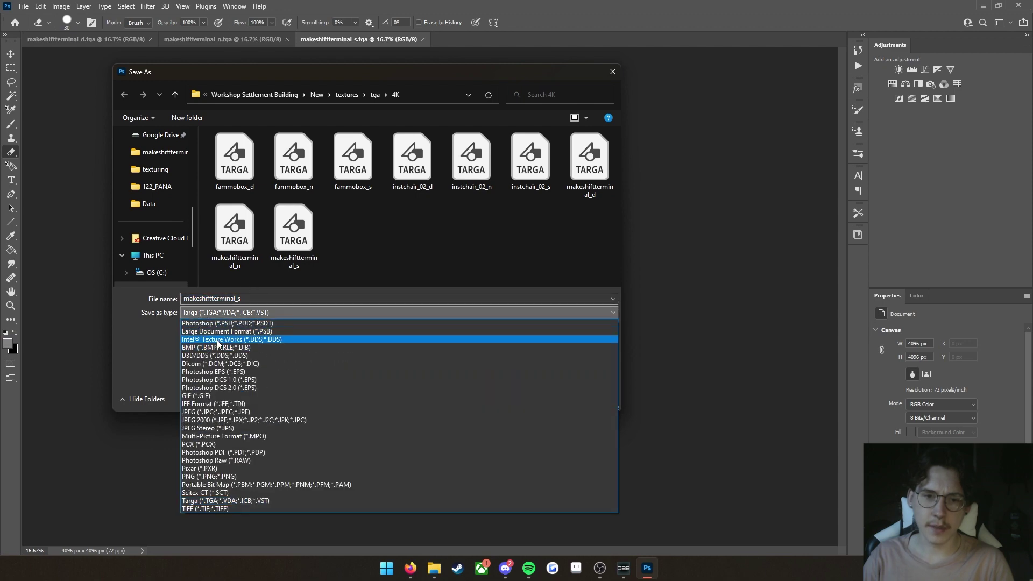
click(217, 340)
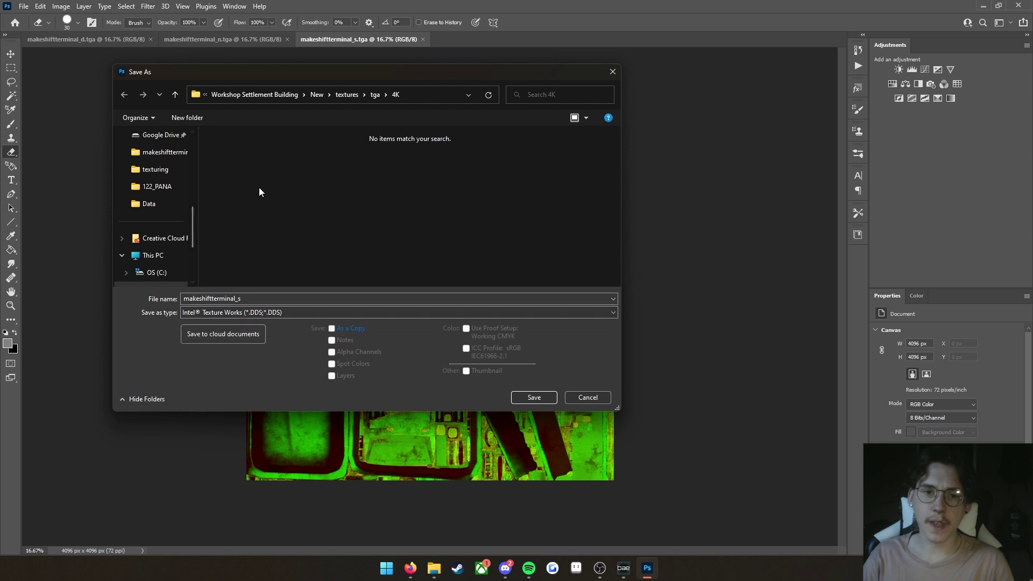
- Choose the 2K folder inside textures/dds as the destination and save the file under the name makeshiftterminal_s
scroll(145, 196, up, 3)
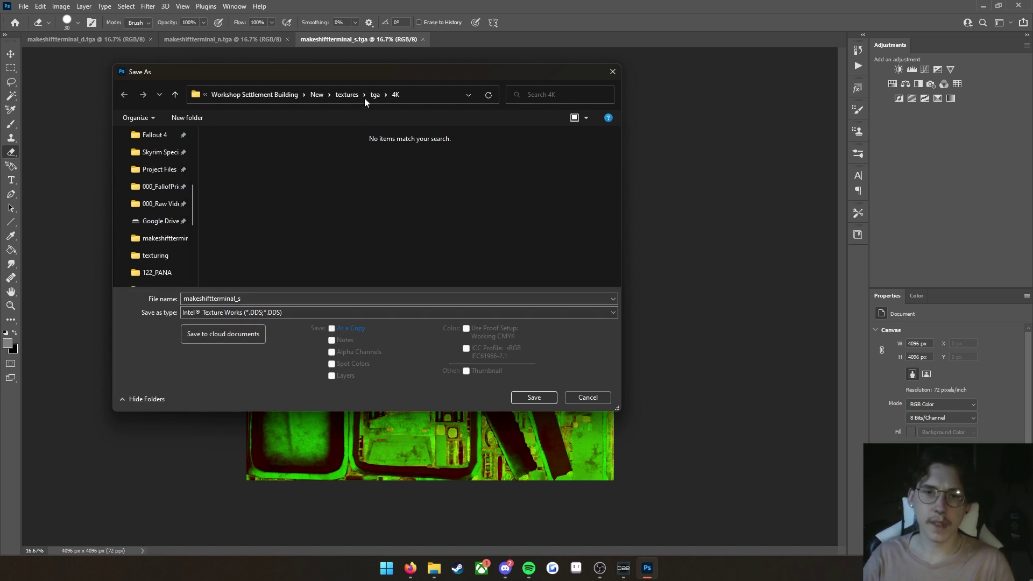
scroll(145, 140, up, 2)
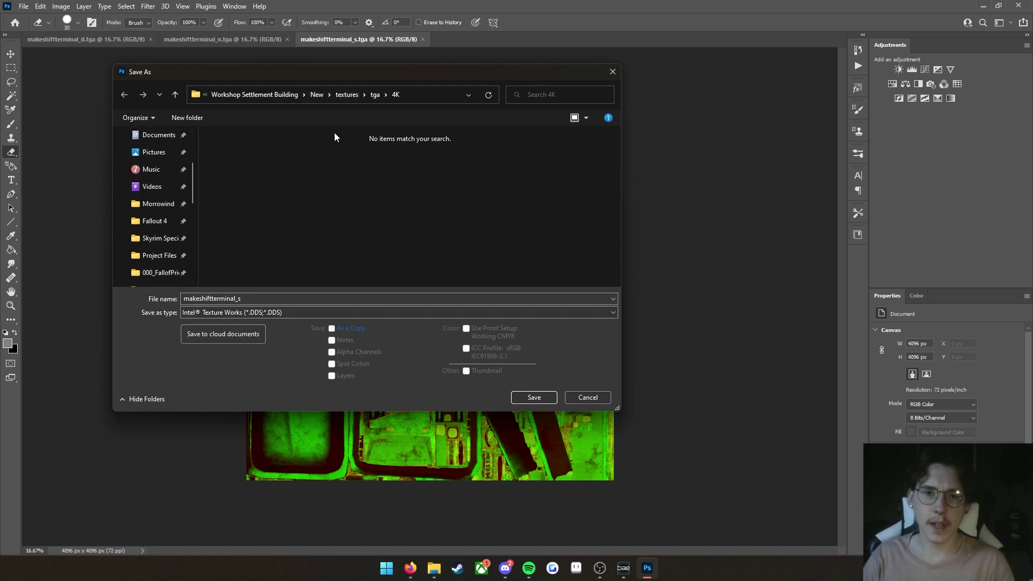
click(350, 95)
double_click(251, 154)
double_click(251, 154)
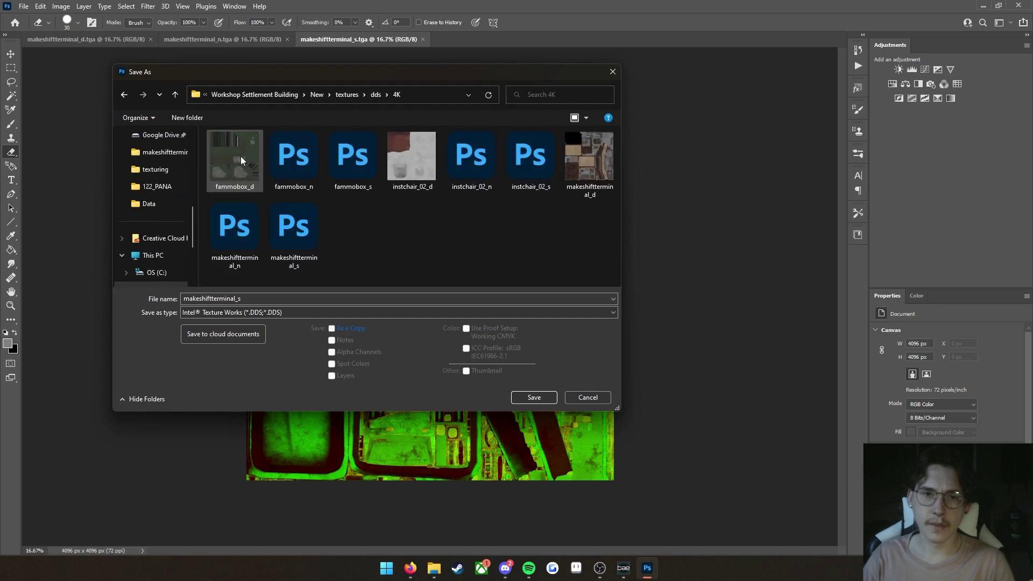
key(BackSpace)
double_click(237, 150)
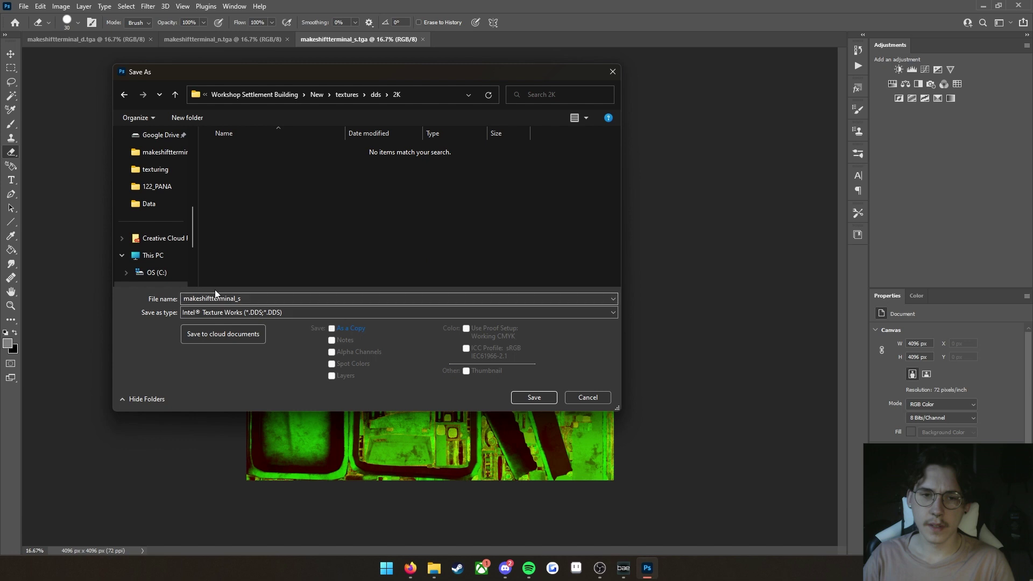
double_click(238, 300)
drag(237, 299, 167, 295)
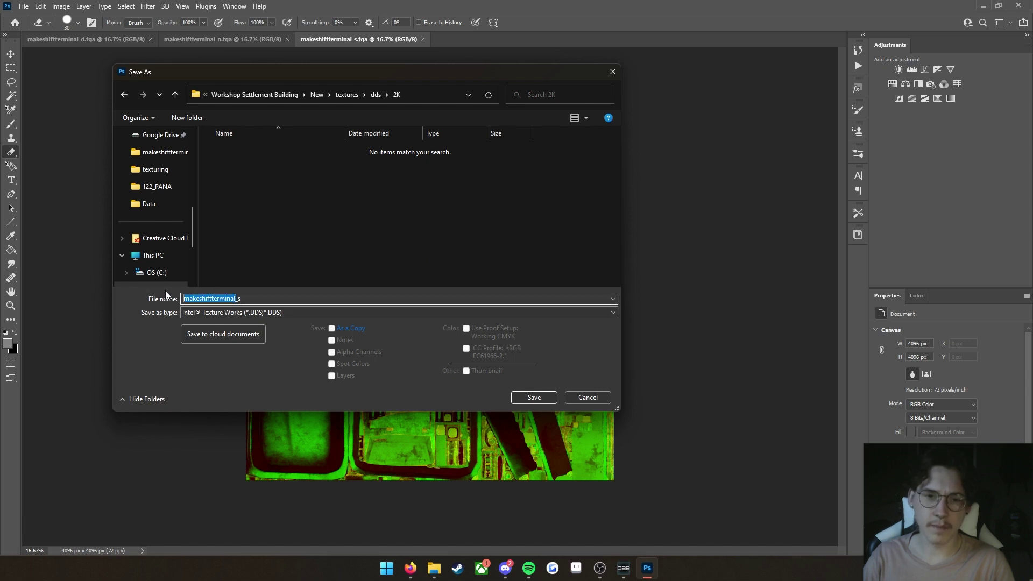
click(250, 298)
click(522, 396)
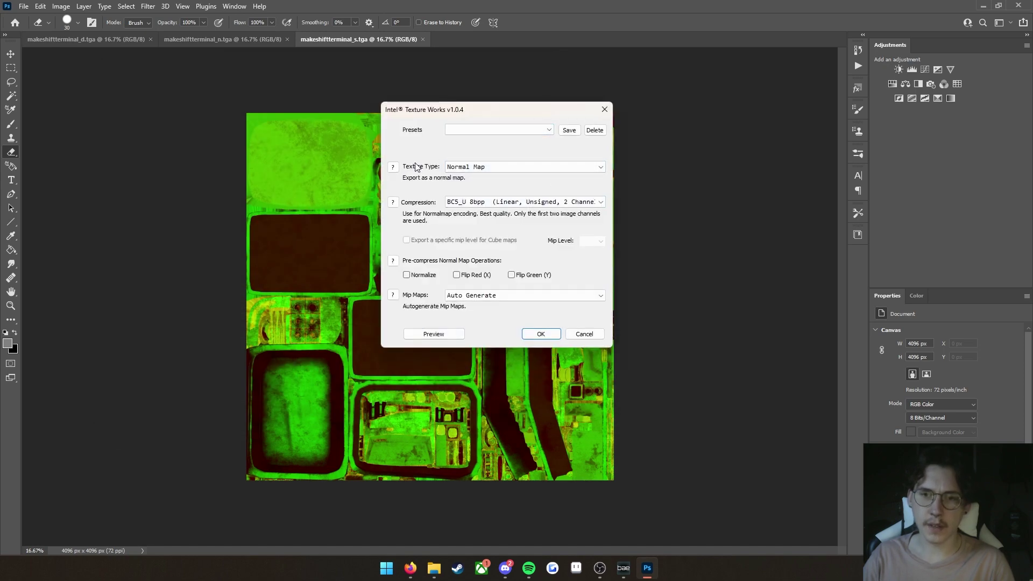
- Export the specular texture as a Normal Map with BC5_U 8bpp linear compression and auto-generated mip maps
click(466, 169)
click(466, 168)
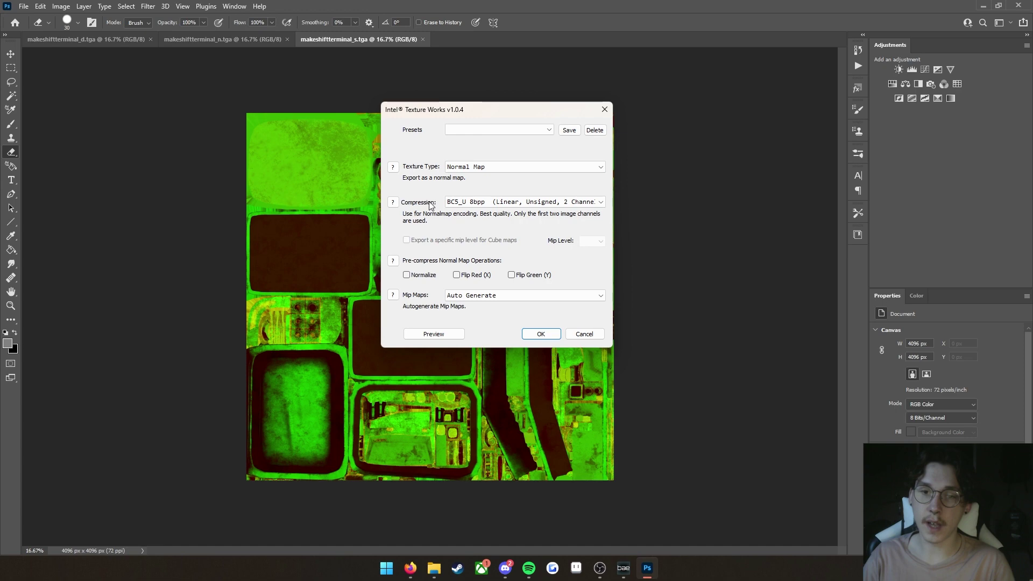
click(462, 203)
click(461, 206)
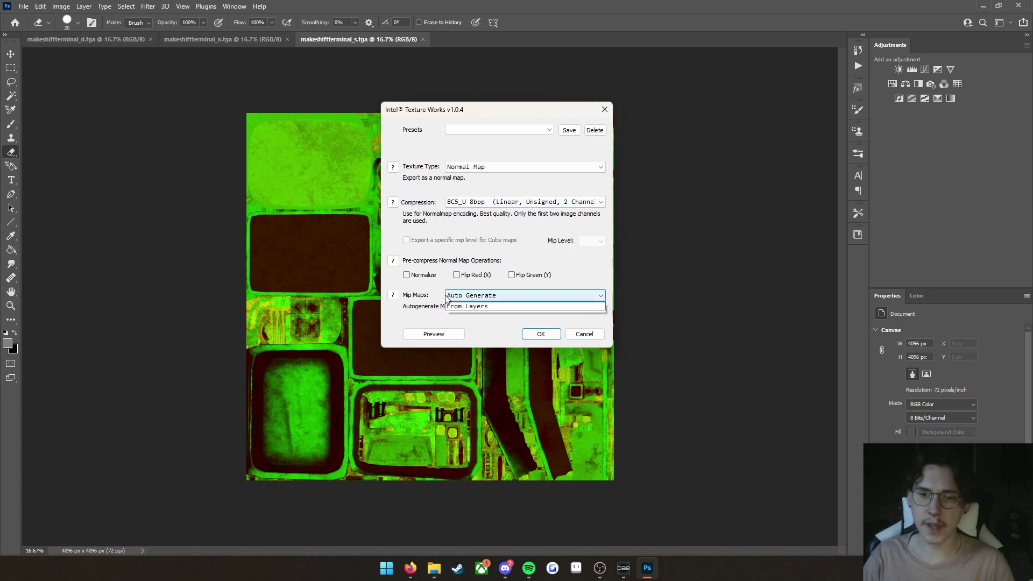
click(538, 334)
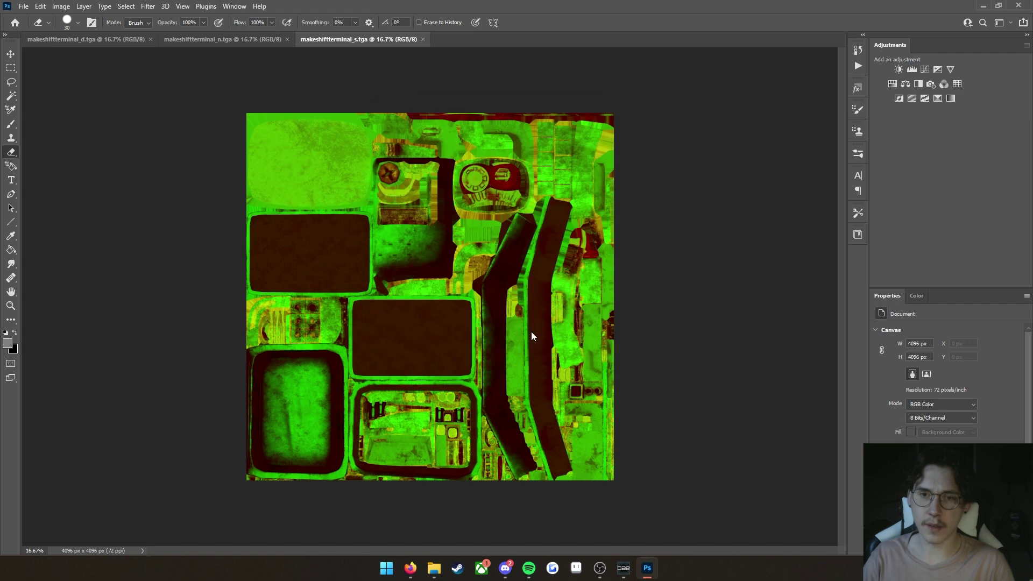
- Save makeshiftterminal_n to the dds 2K folder as an Intel Texture Works DDS, using Normal Map type, BC5_U compression and auto-generated mip maps
click(224, 40)
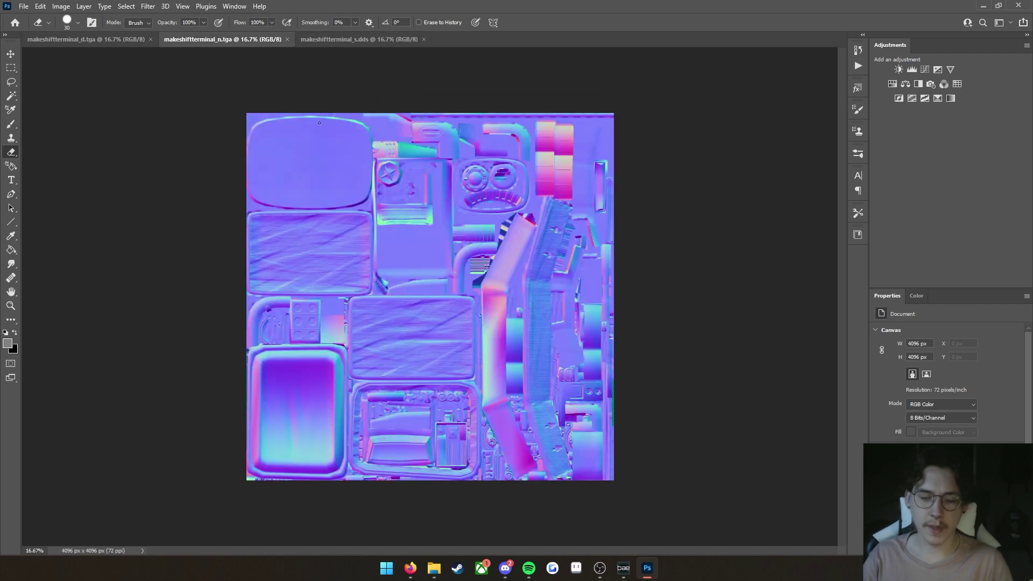
click(26, 6)
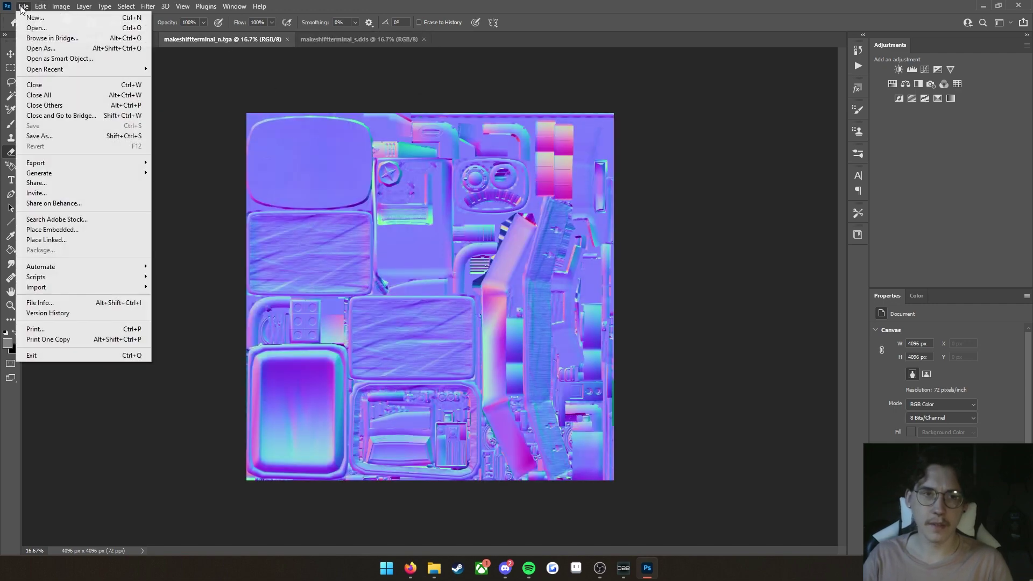
click(53, 132)
click(347, 94)
double_click(277, 151)
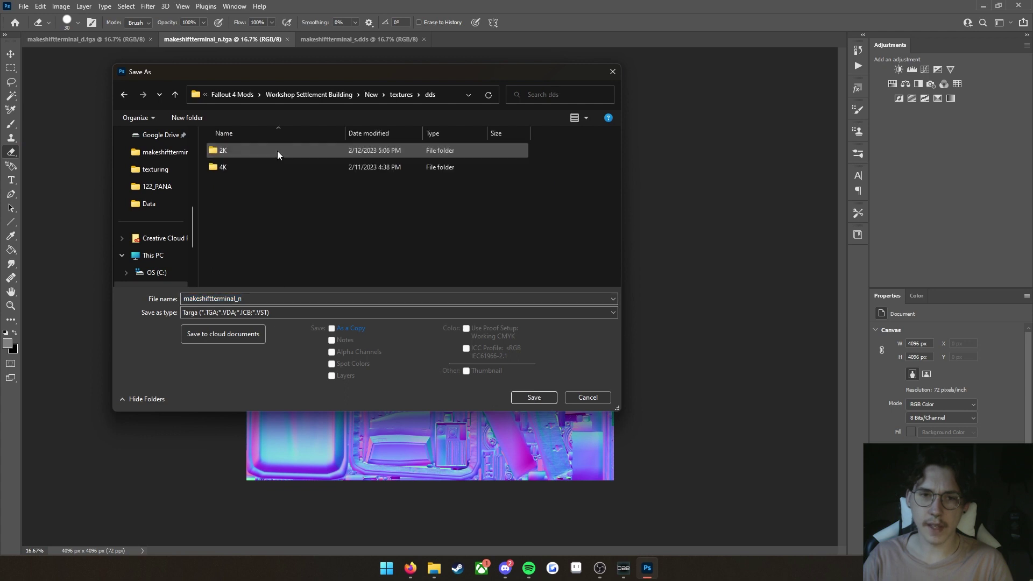
double_click(264, 155)
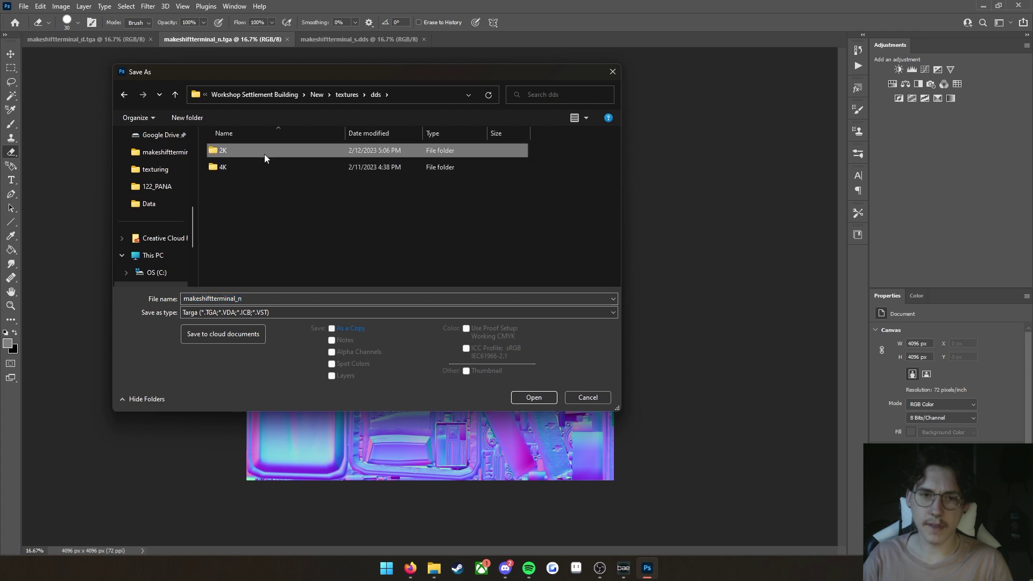
click(240, 312)
click(238, 339)
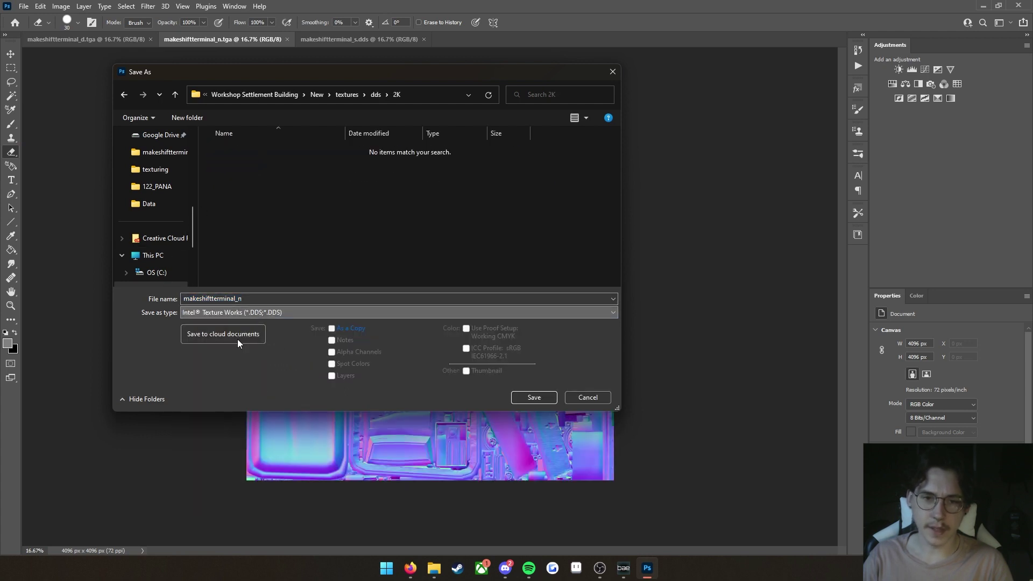
click(528, 401)
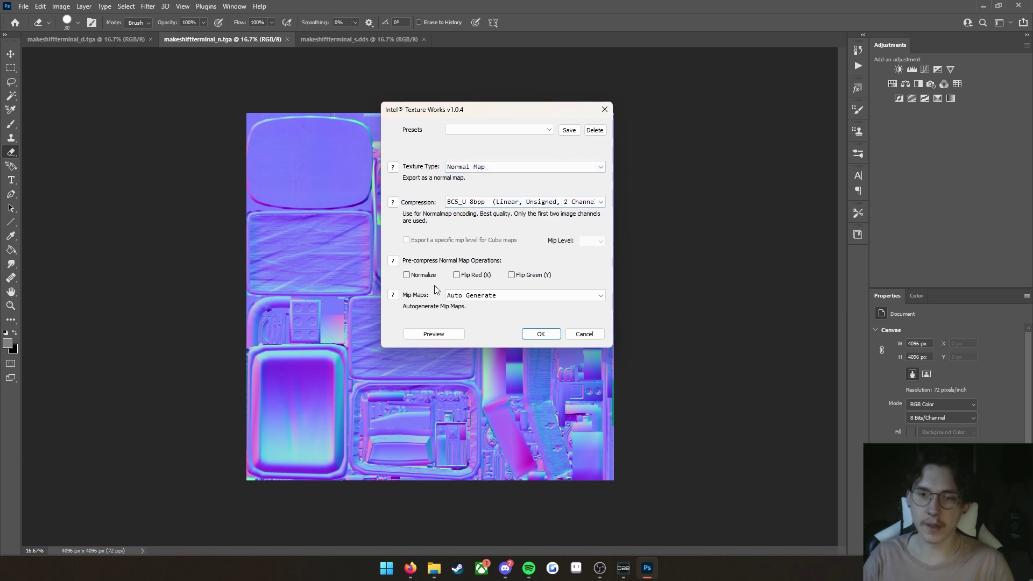
click(542, 334)
- Save makeshiftterminal_d to the dds 2K folder in the Intel Texture Works DDS format
click(86, 39)
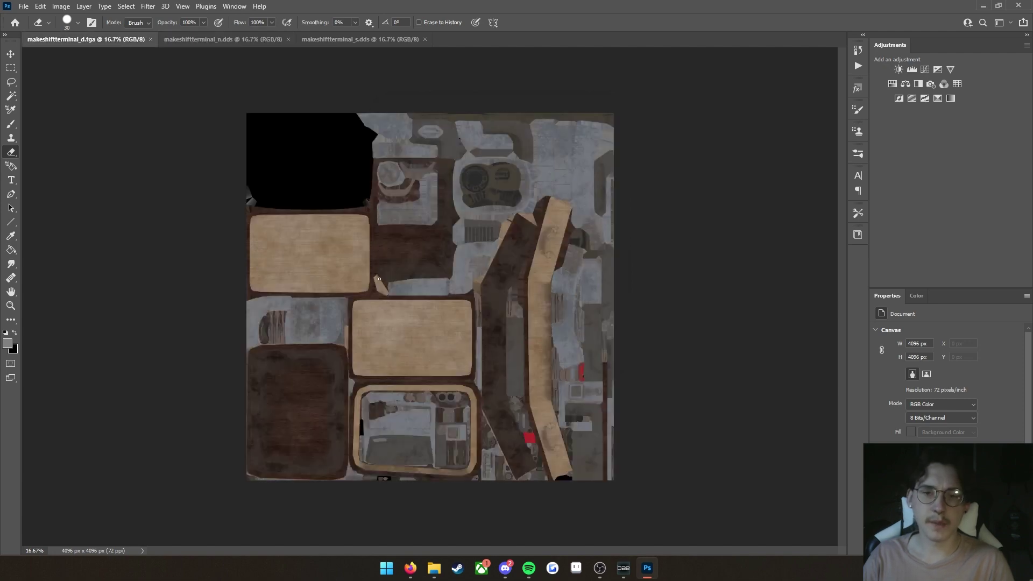
click(26, 7)
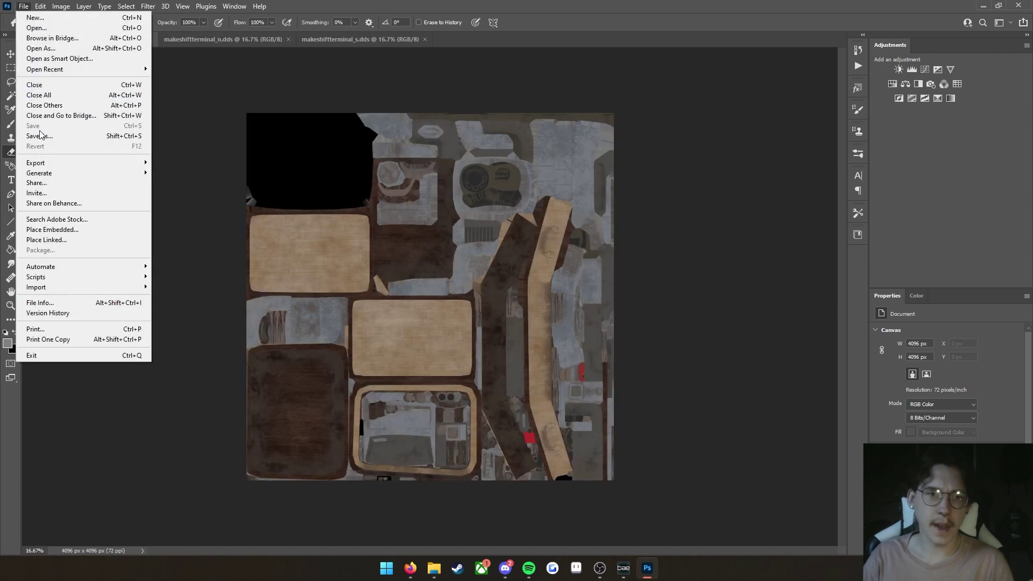
click(41, 138)
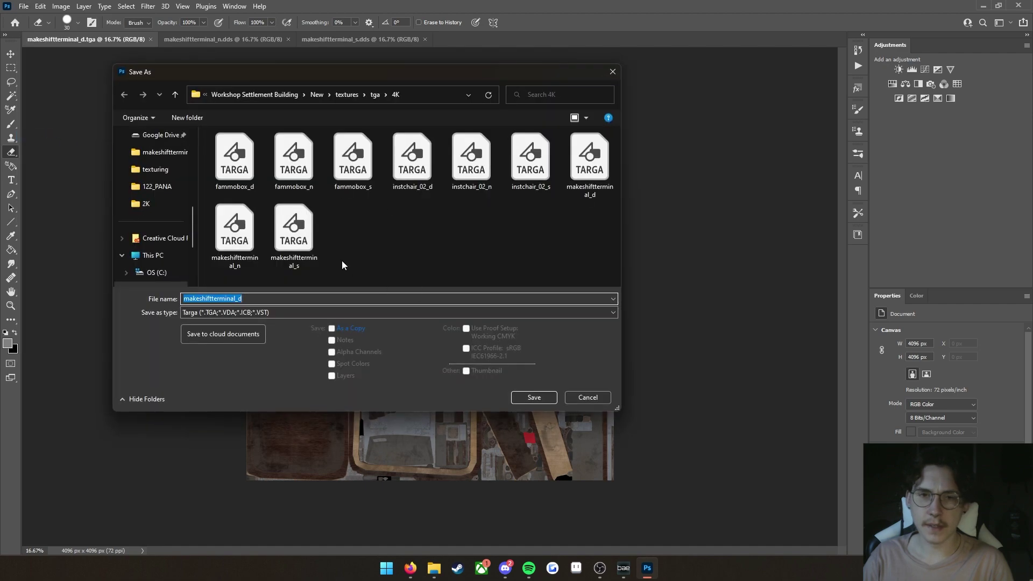
click(345, 99)
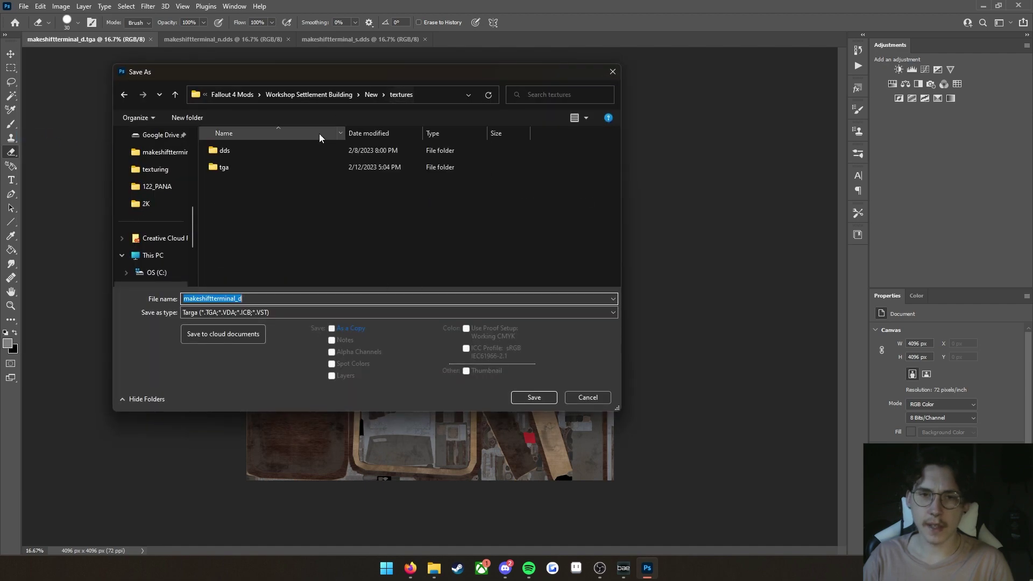
double_click(250, 151)
double_click(244, 152)
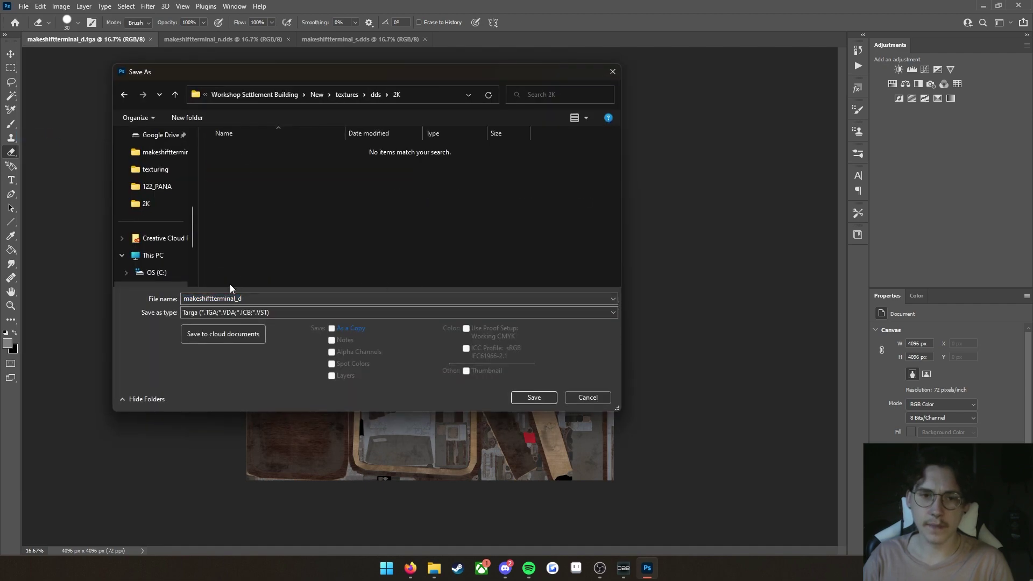
click(230, 313)
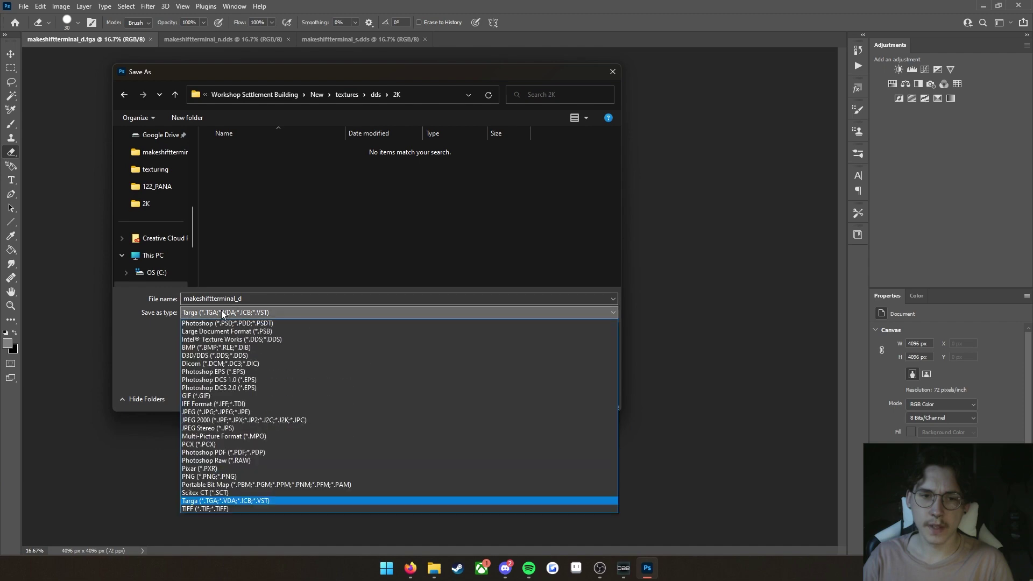
click(231, 339)
click(540, 399)
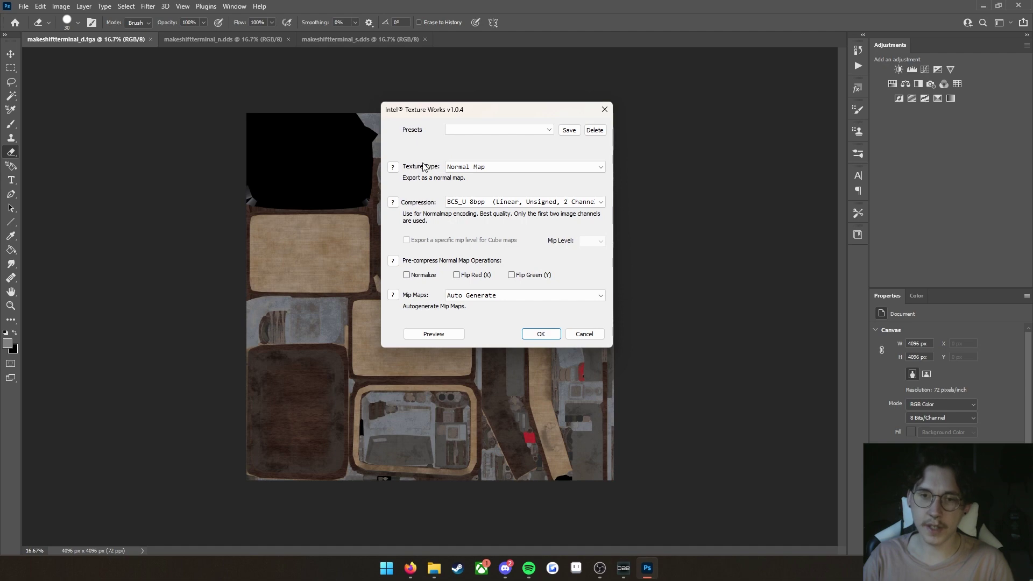
- Export the diffuse texture with Color texture type, BC1 4bpp (Linear) compression and auto-generated mip maps
click(466, 168)
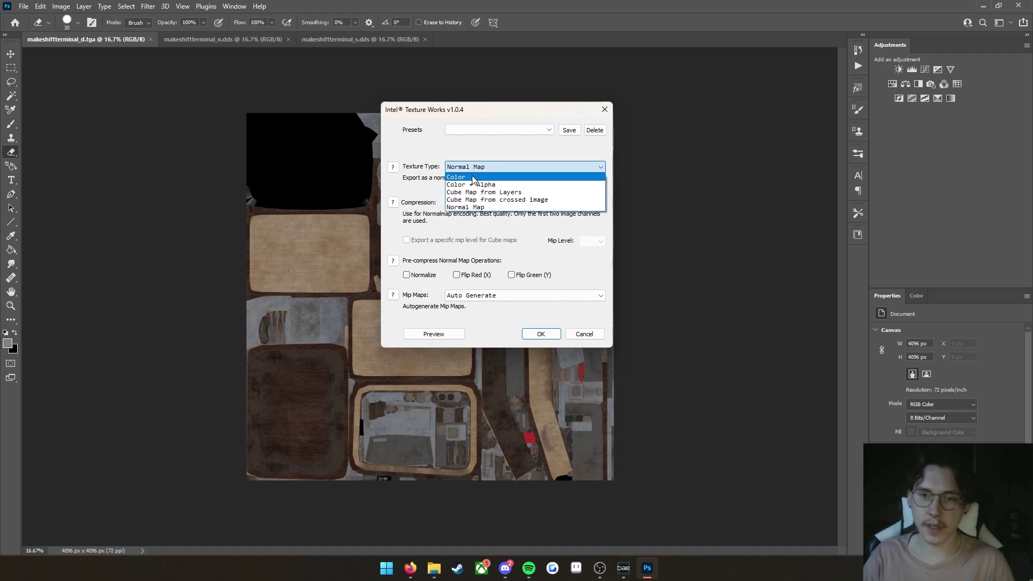
click(473, 177)
click(476, 202)
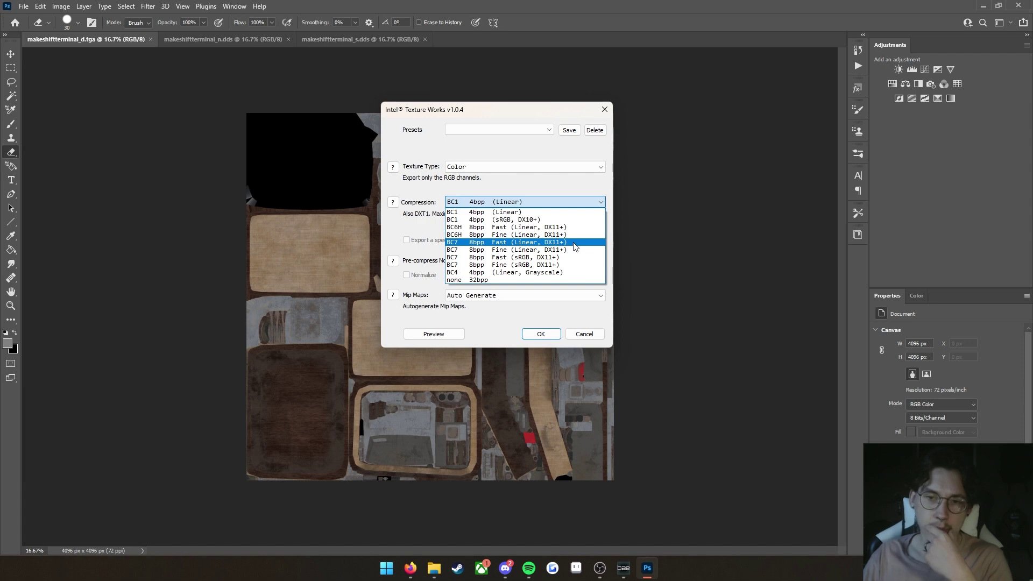
click(503, 212)
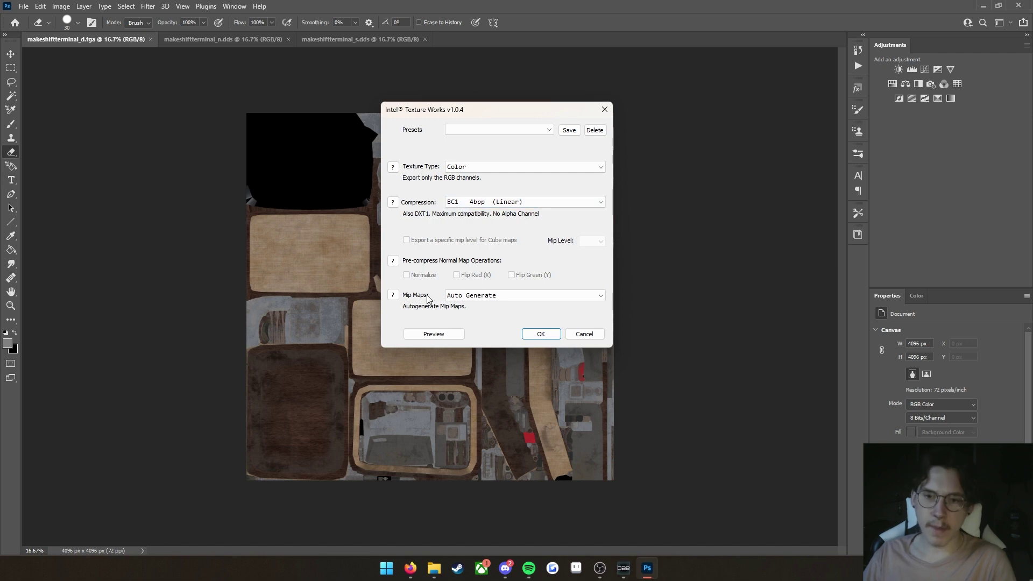
click(462, 296)
click(466, 296)
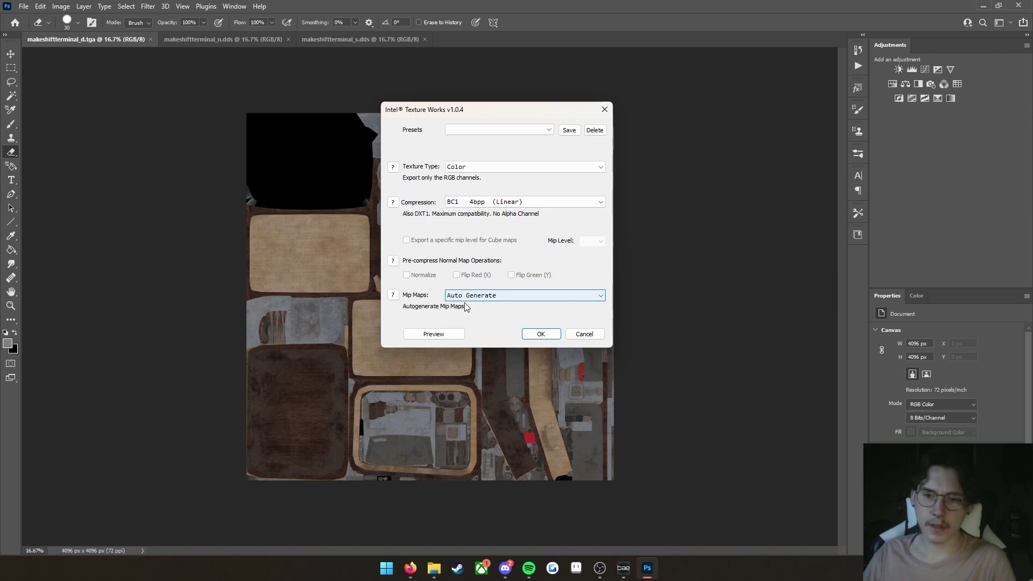
click(535, 333)
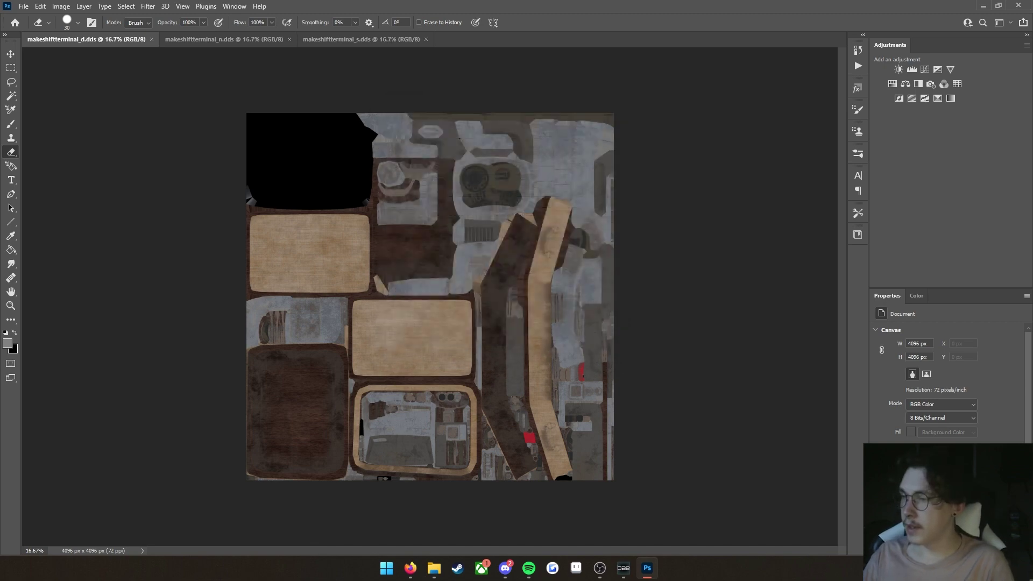
- Switch to File Explorer and create a folder named Tutorial in the Fallout 4 Data\meshes folder
key(super+d)
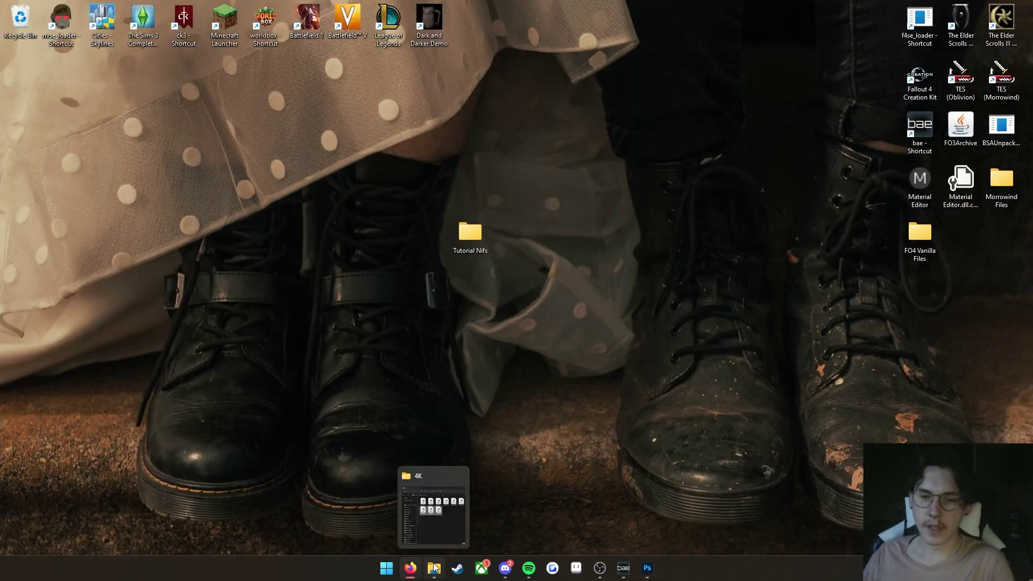
right_click(435, 568)
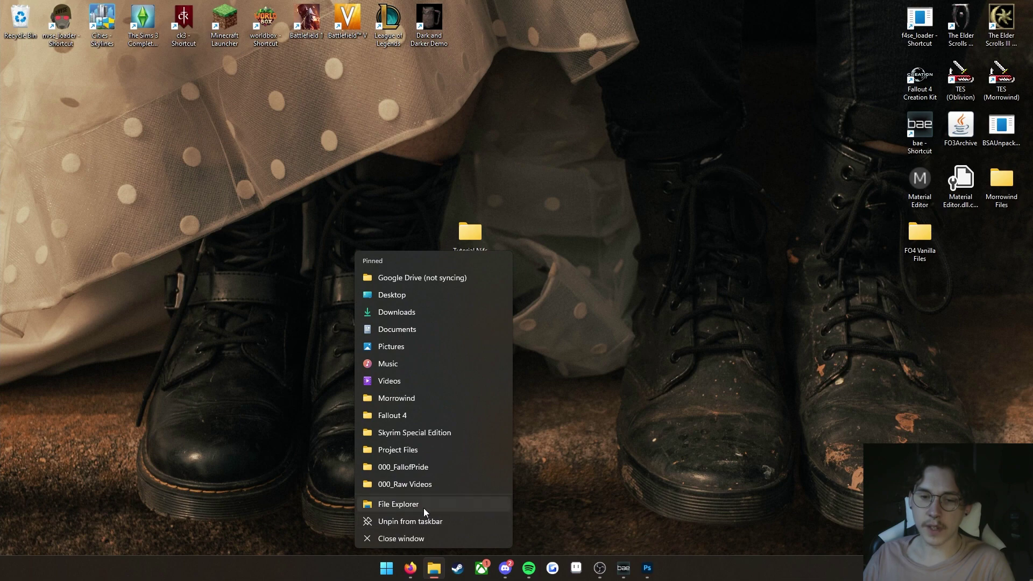
click(422, 485)
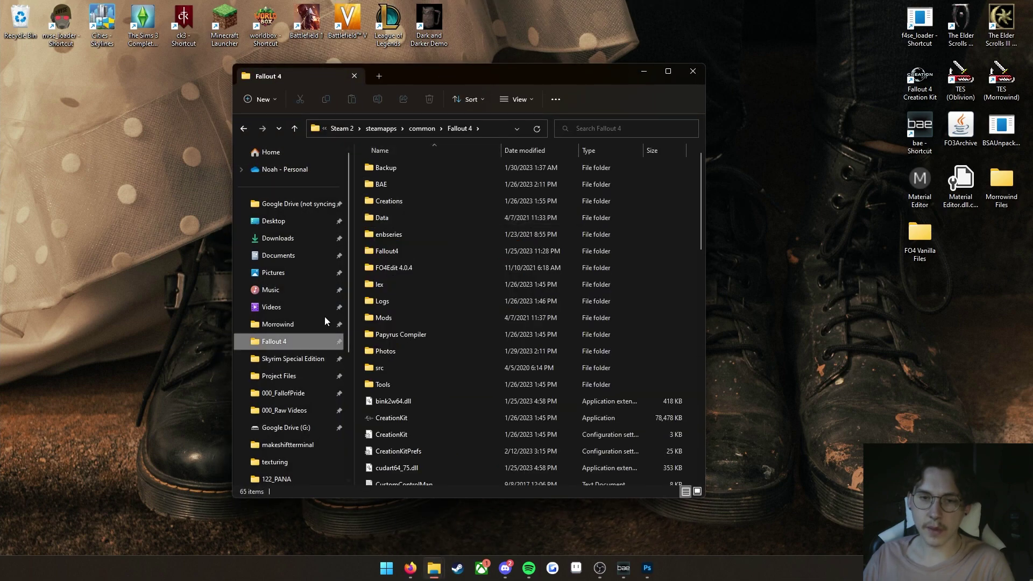
double_click(395, 219)
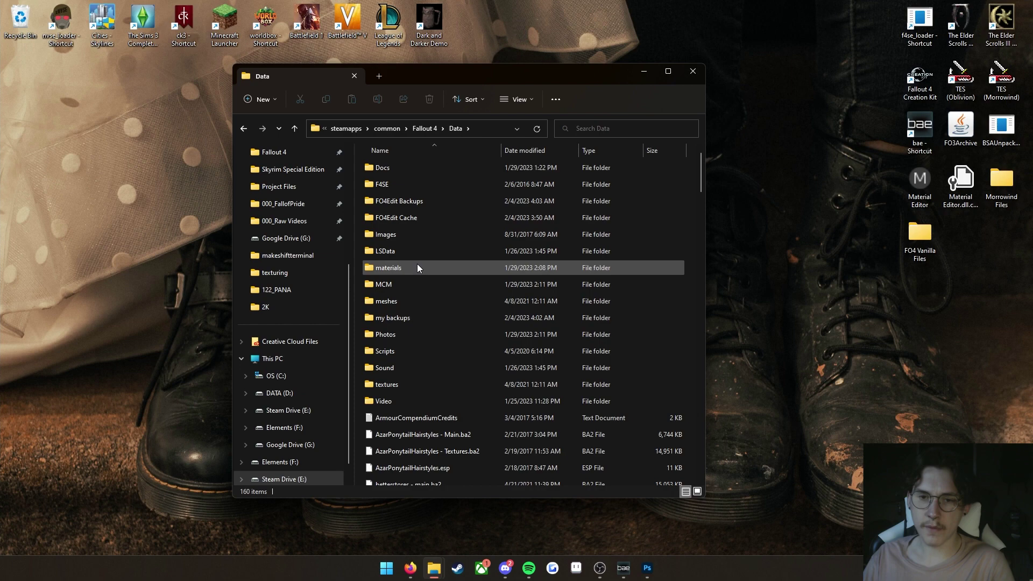
double_click(395, 300)
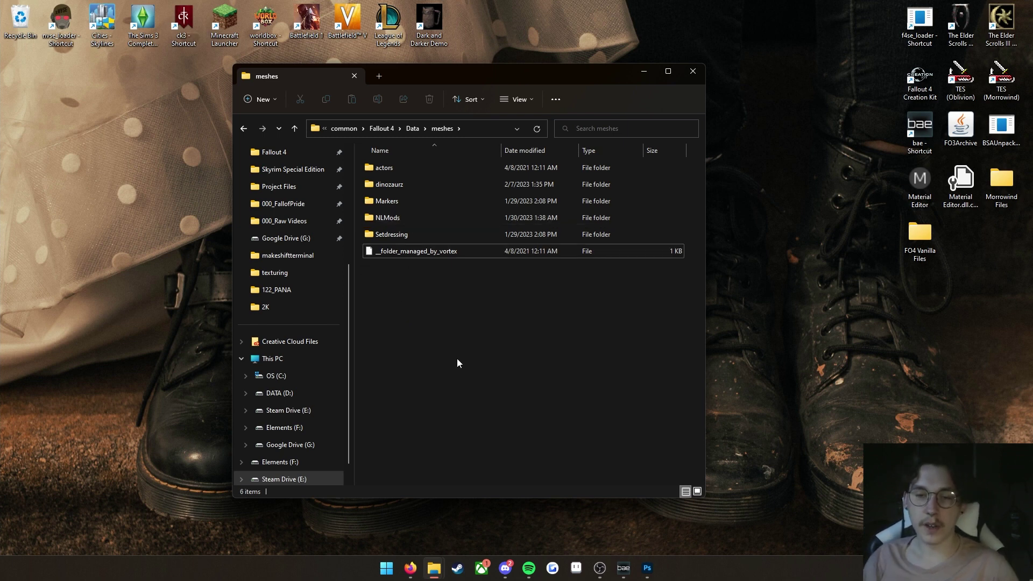
right_click(456, 359)
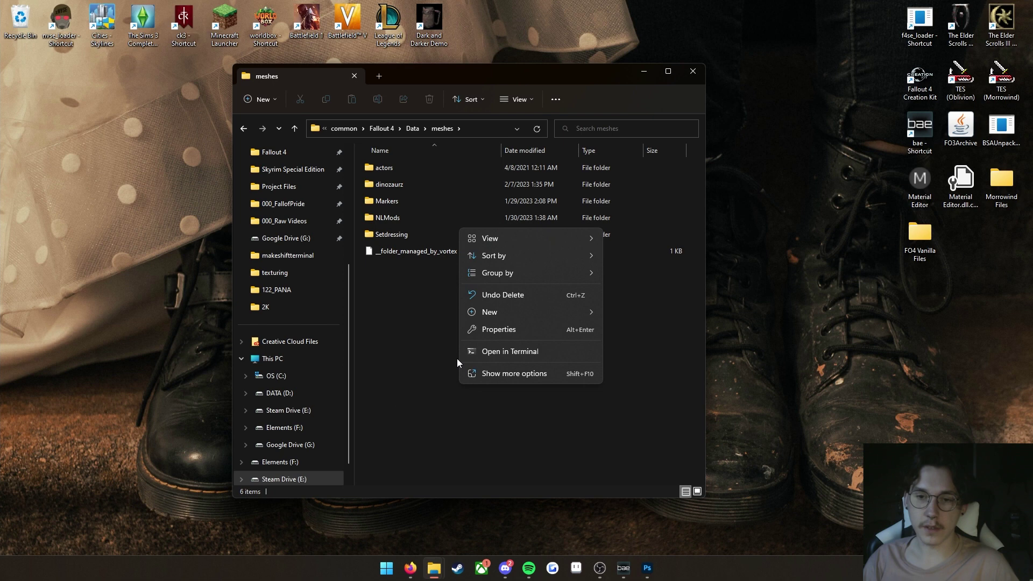
mouse_move(491, 314)
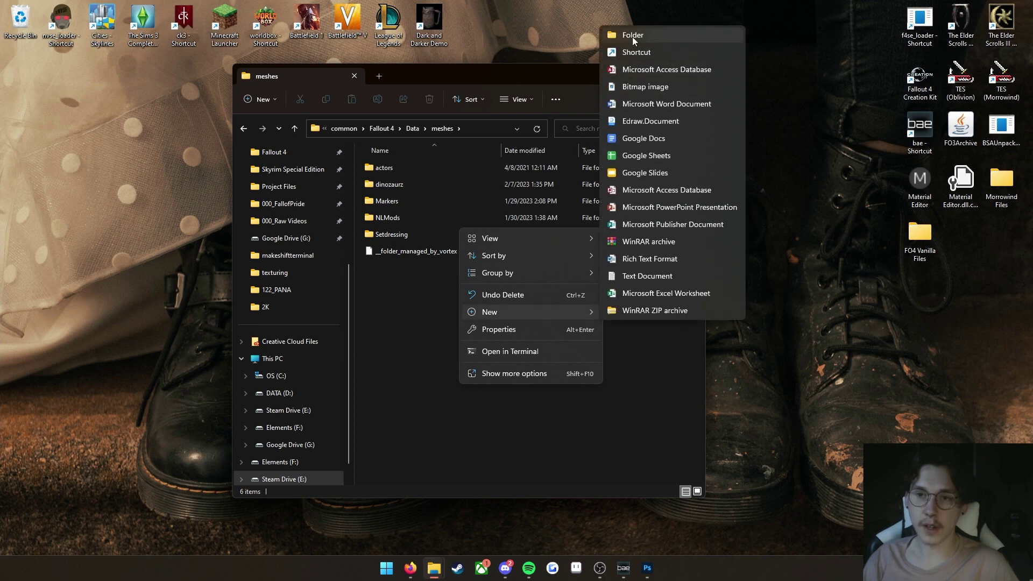
click(631, 38)
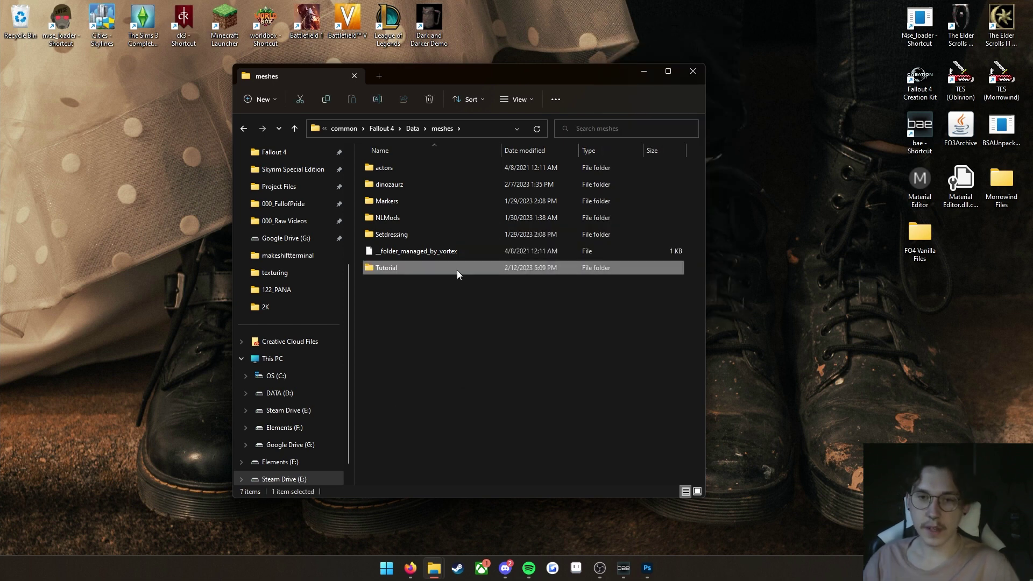
- Create a subfolder named makeshiftterminal inside meshes\Tutorial and open it
double_click(457, 270)
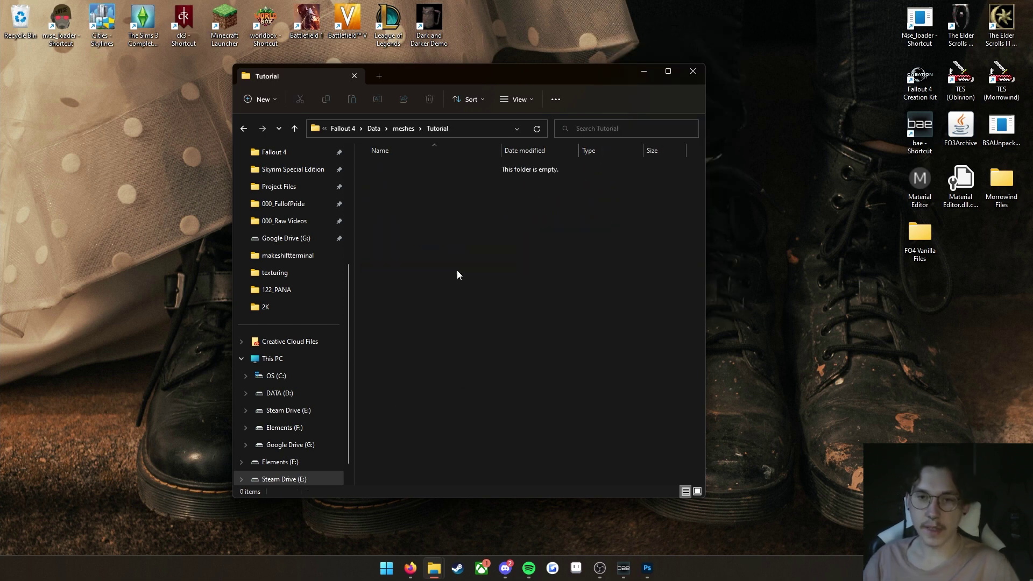
right_click(446, 234)
mouse_move(481, 320)
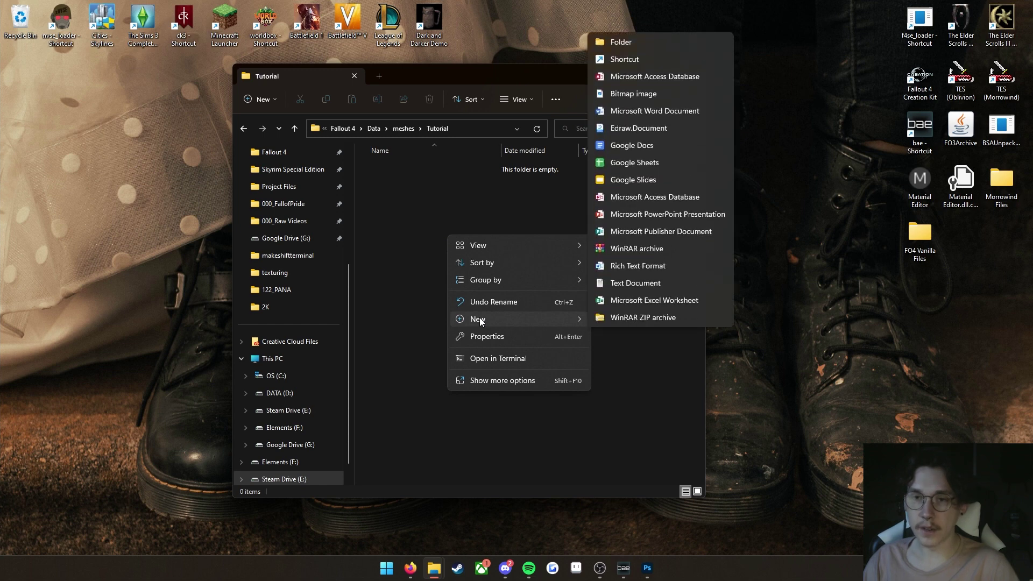
click(619, 42)
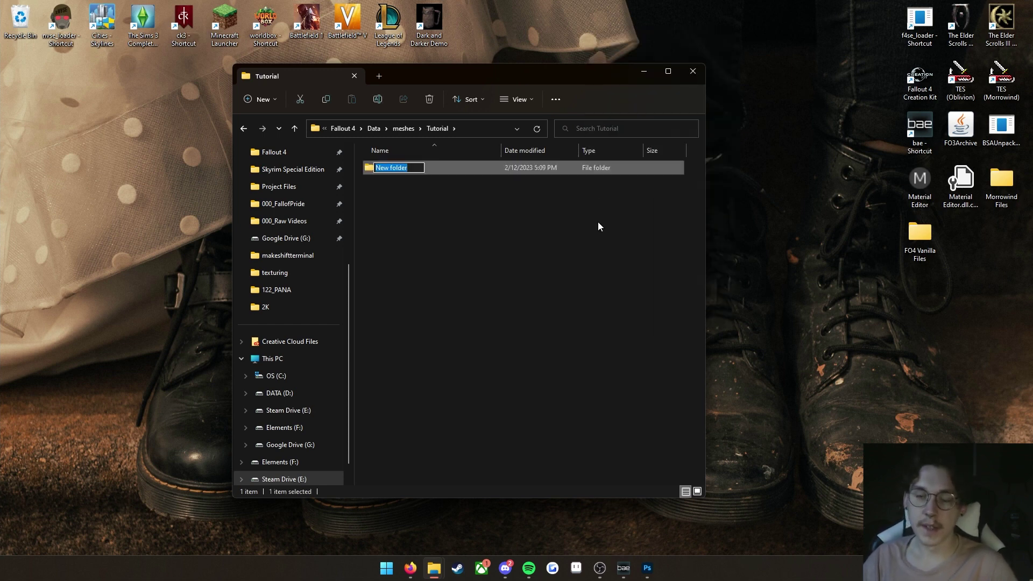
text(amke)
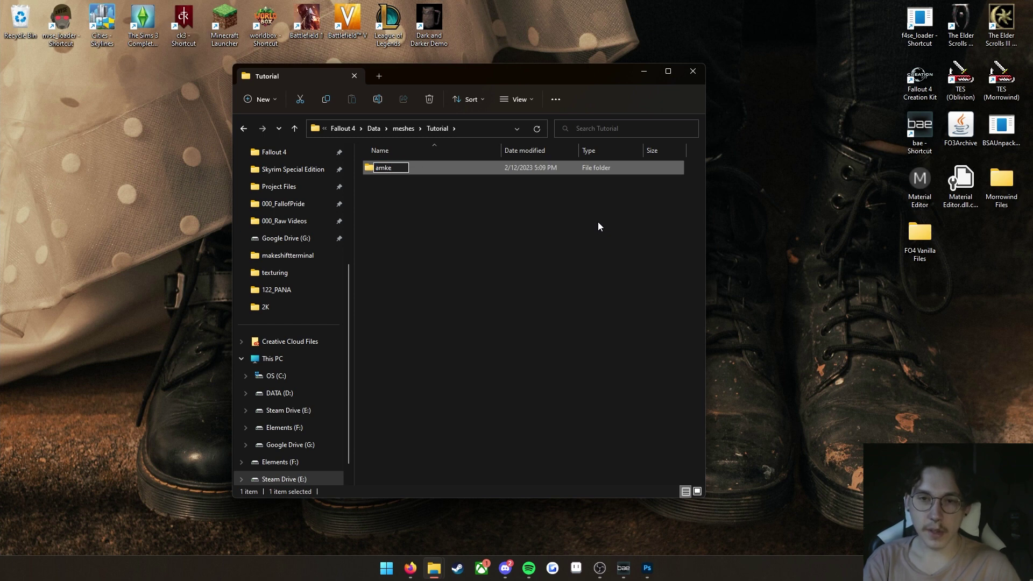
text(makeshiftterminal)
key(Return)
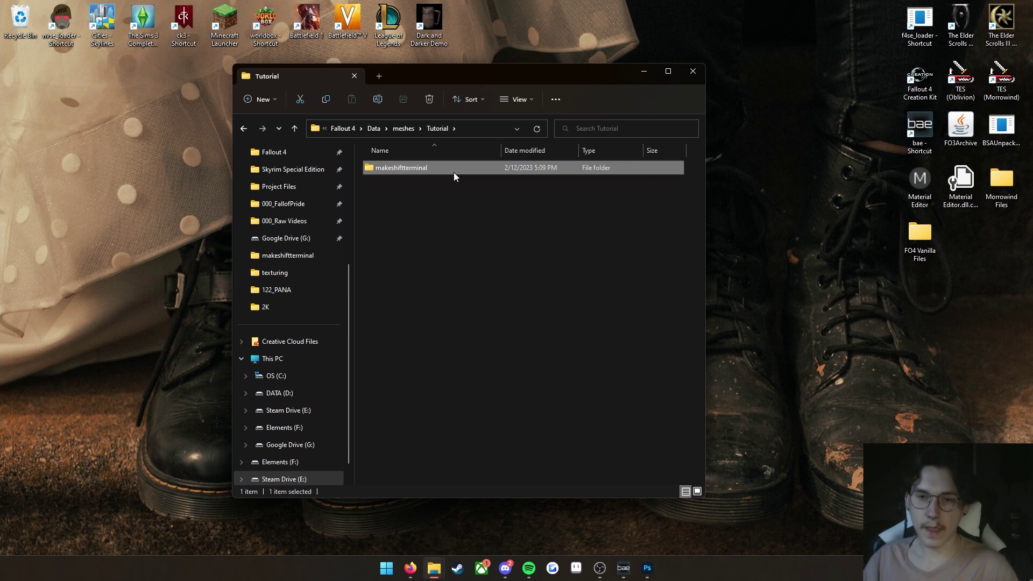
double_click(454, 172)
- Copy the Tutorial folder from meshes and delete the old Tutorial folder from Data\textures
key(alt+Up)
key(alt+Up)
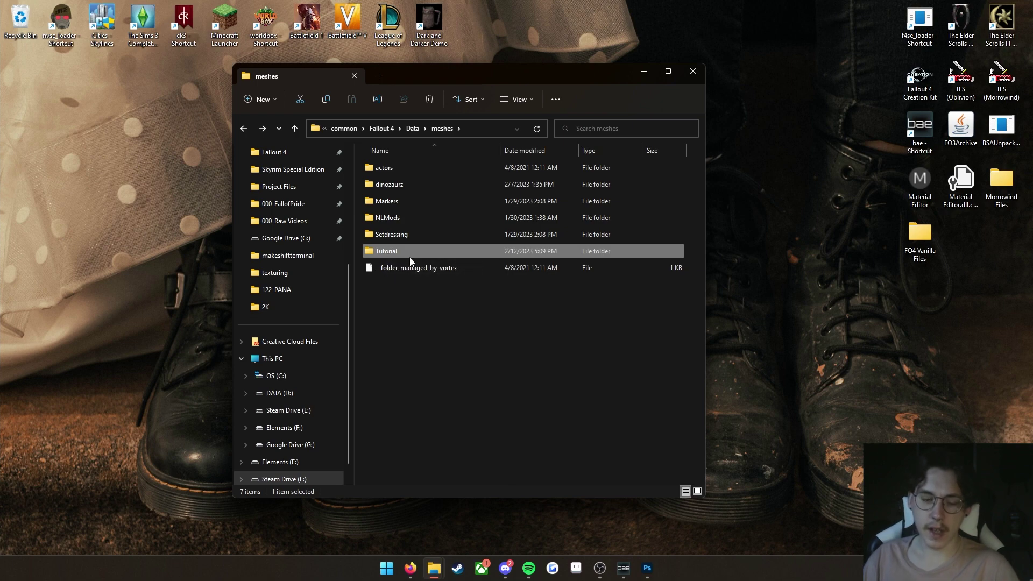
click(413, 129)
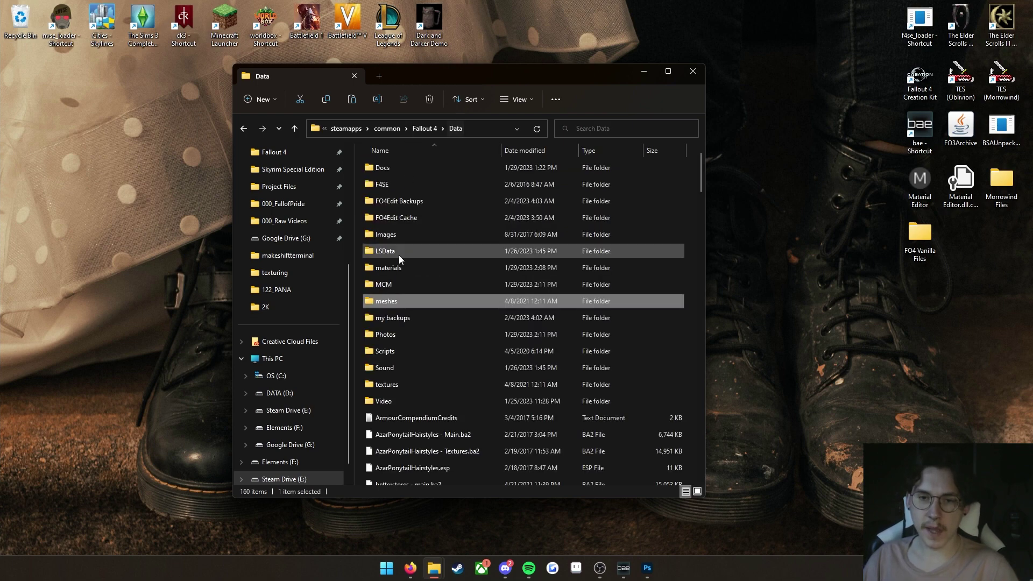
double_click(408, 387)
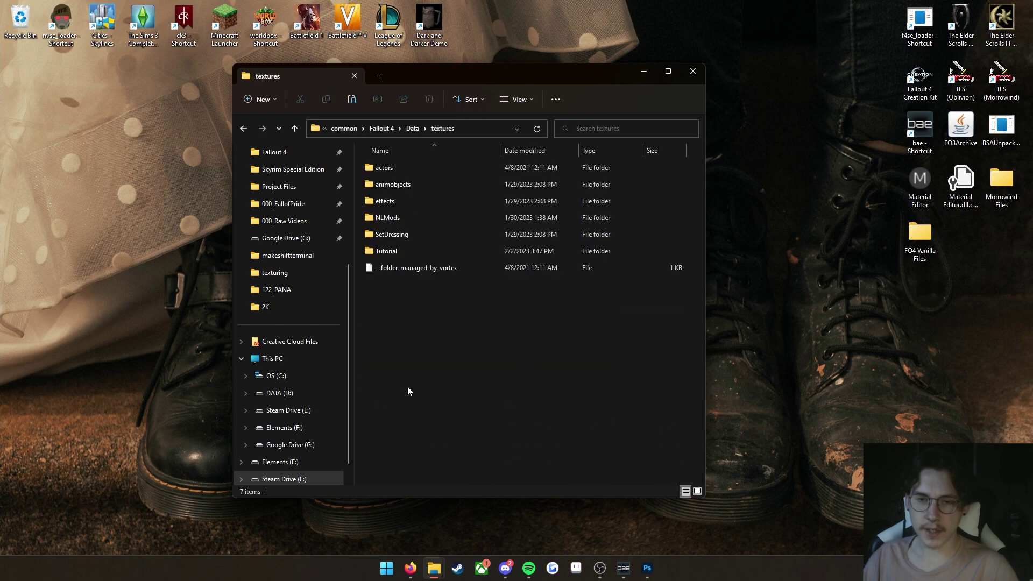
click(425, 251)
key(Delete)
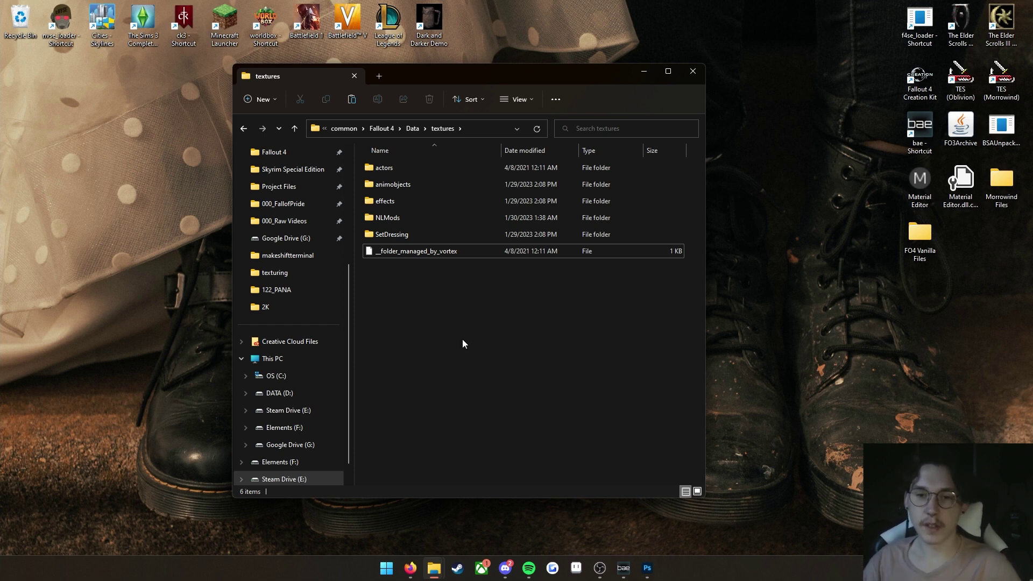
- Paste the copied Tutorial folder into Data\textures and check its makeshiftterminal subfolder
key(ctrl+v)
double_click(401, 270)
double_click(415, 173)
key(alt+Left)
key(alt+Left)
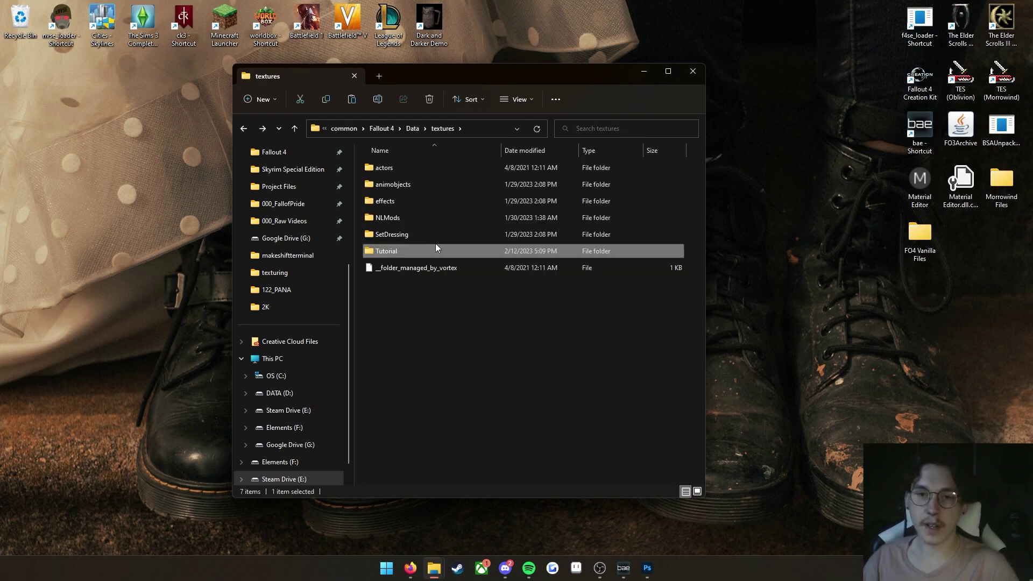
- Delete the old Tutorial folder from the Data\materials folder
key(alt+Left)
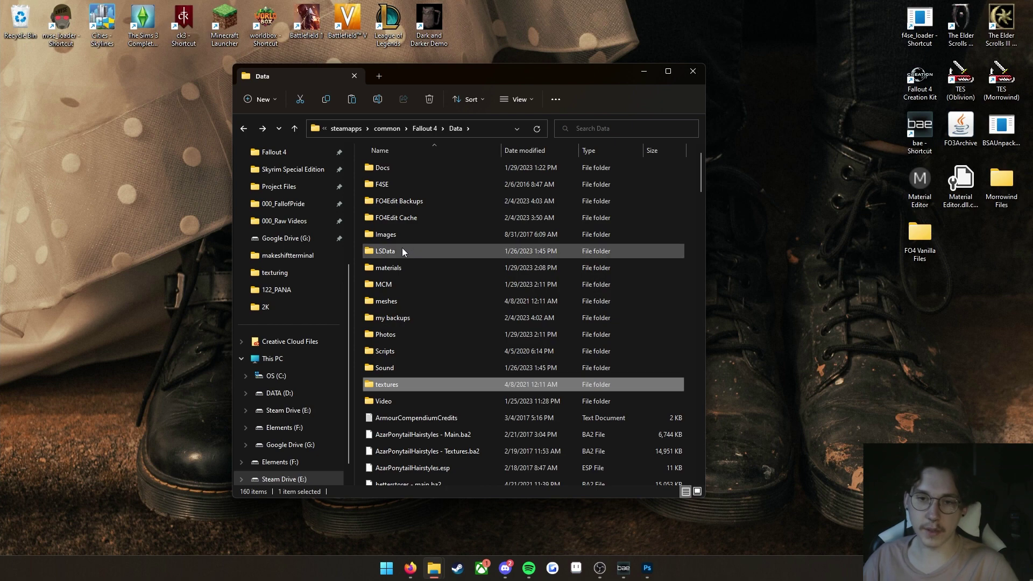
double_click(395, 267)
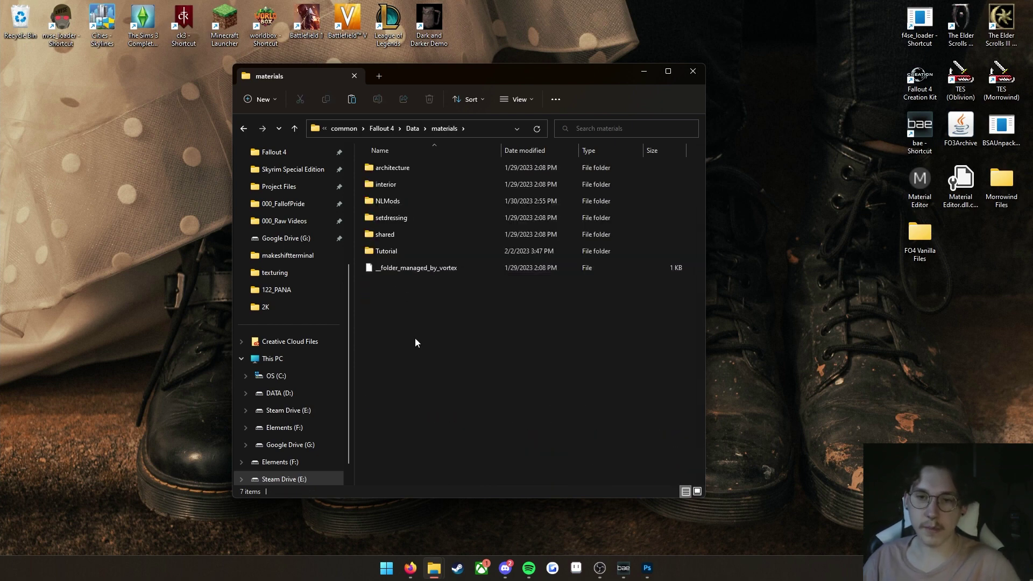
click(405, 253)
key(Delete)
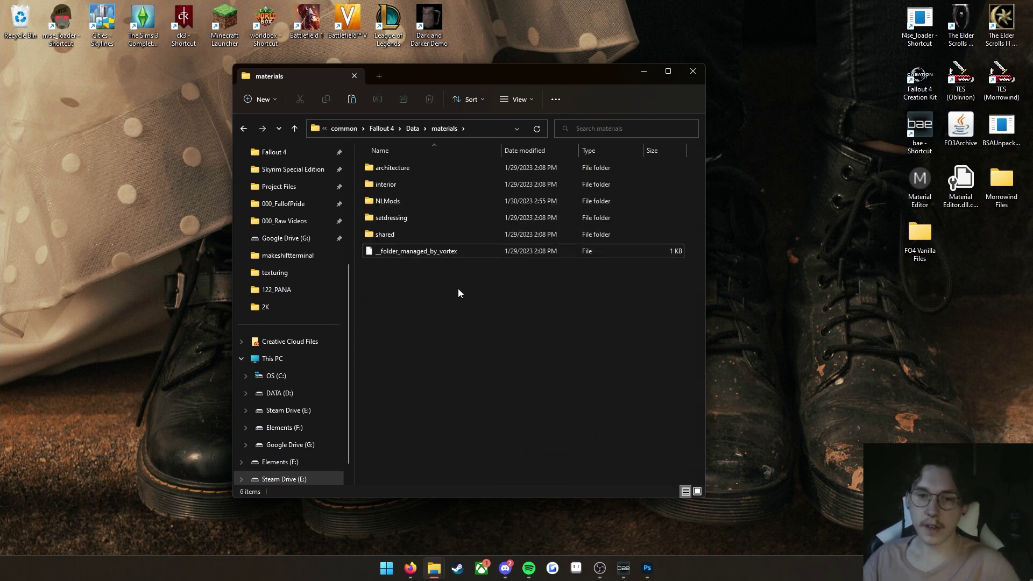
- Paste the copied Tutorial folder into Data\materials, check its makeshiftterminal subfolder and return to the Data folder
key(ctrl+z)
double_click(385, 272)
double_click(412, 167)
key(alt+Left)
key(alt+Left)
key(alt+Left)
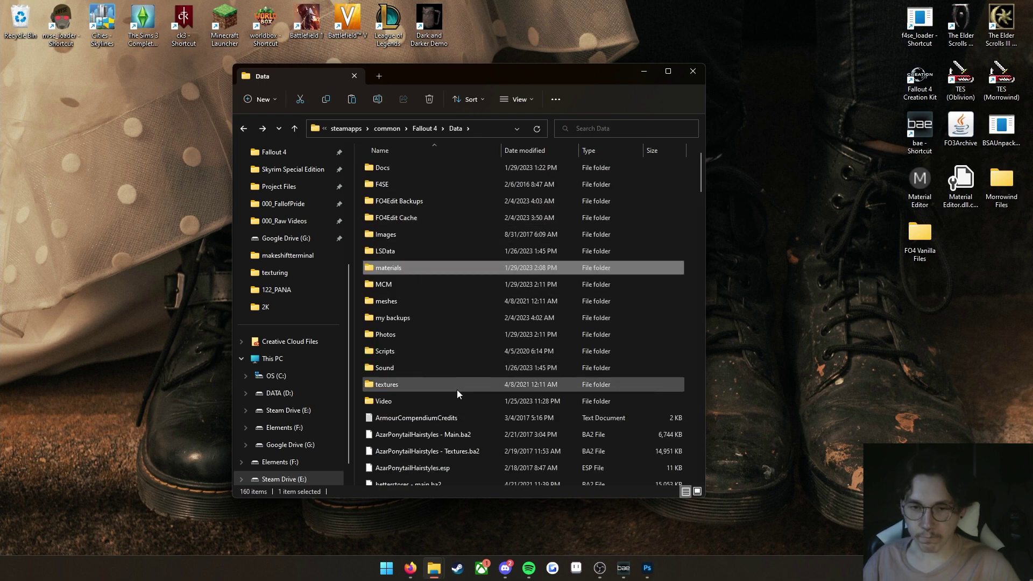
- Open textures\Tutorial\makeshiftterminal and arrange its window side by side with the 4K texture folder's window
double_click(413, 382)
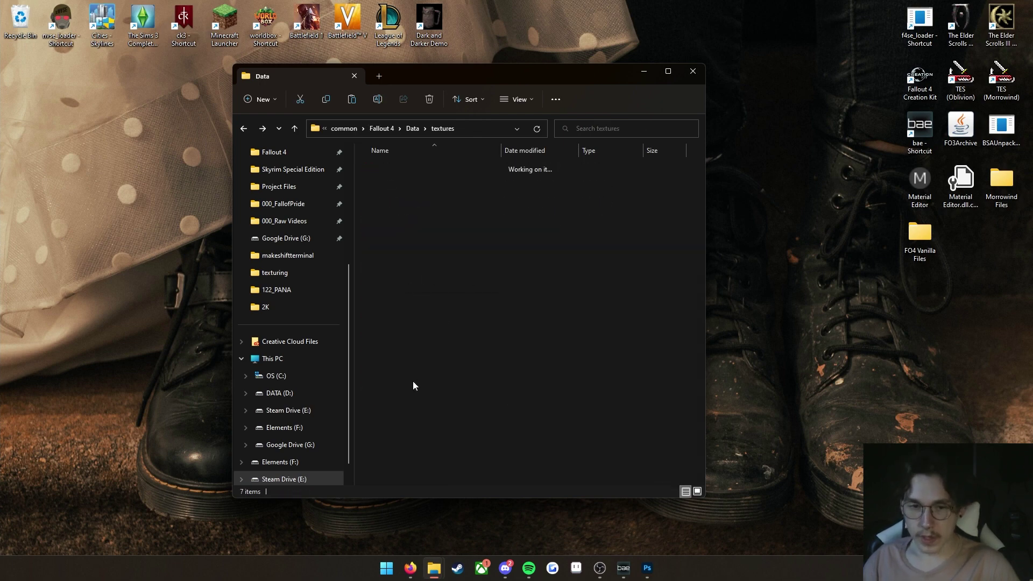
key(alt+Left)
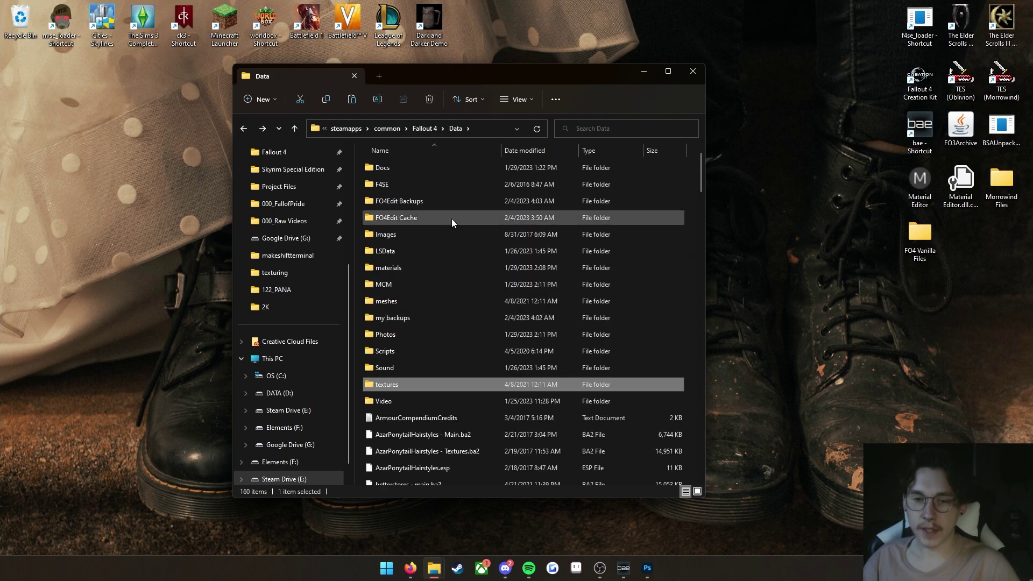
double_click(422, 383)
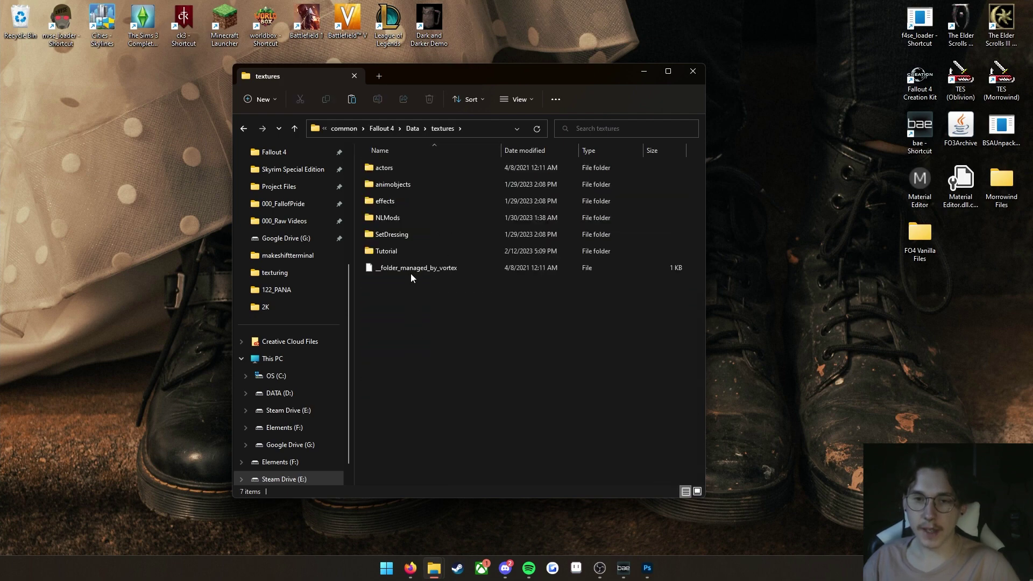
double_click(408, 252)
double_click(407, 168)
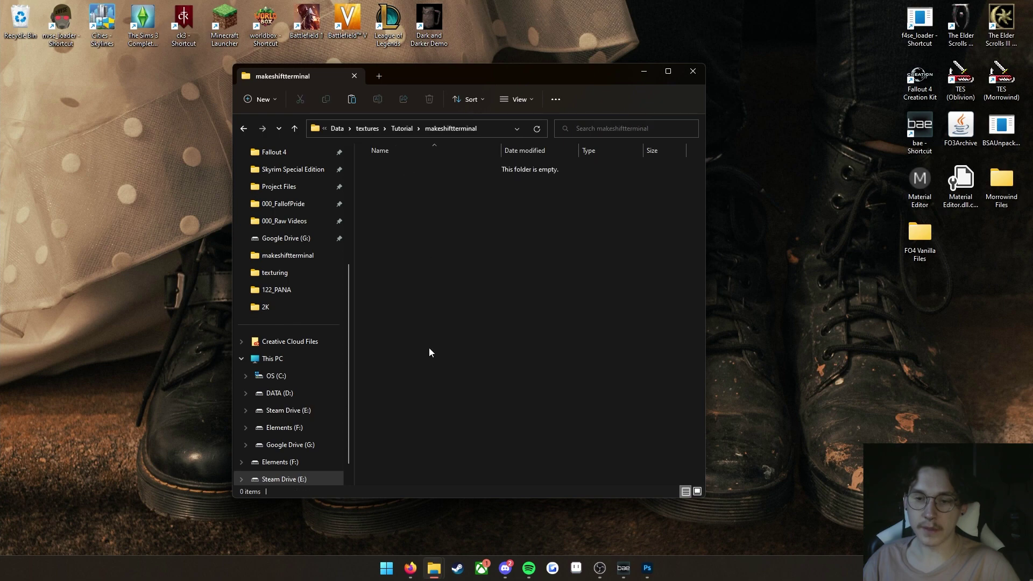
mouse_move(435, 567)
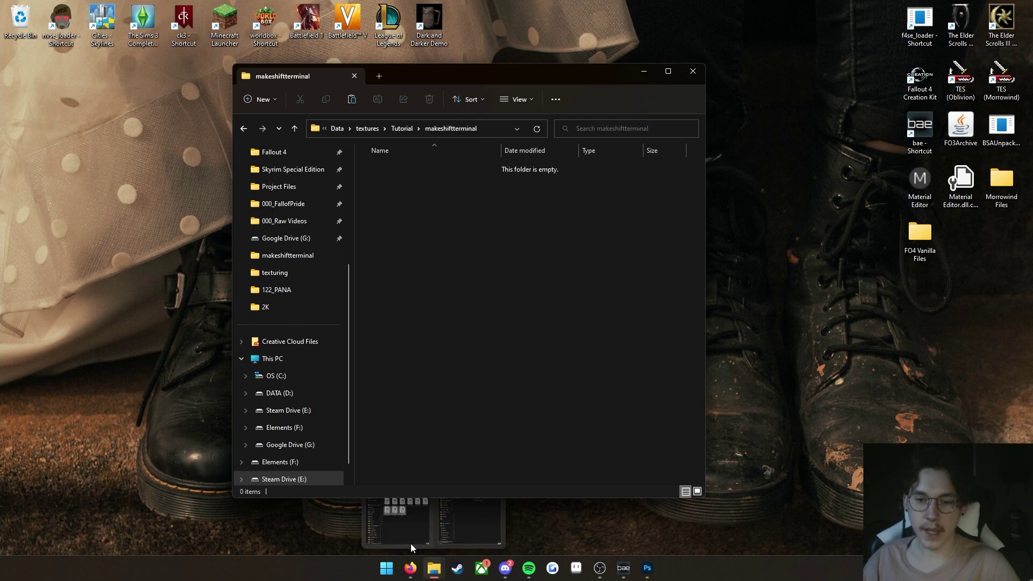
click(397, 521)
drag(443, 74, 305, 75)
drag(638, 96, 725, 76)
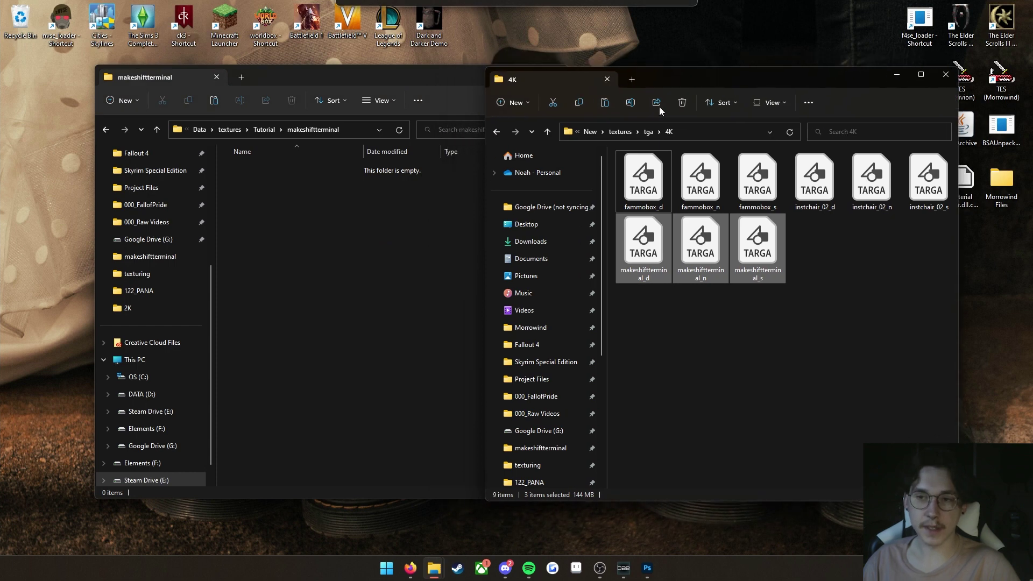
- Copy all three makeshiftterminal DDS textures from the dds\2K folder into textures\Tutorial\makeshiftterminal
click(619, 132)
double_click(679, 170)
double_click(677, 171)
key(ctrl+a)
drag(652, 205, 370, 257)
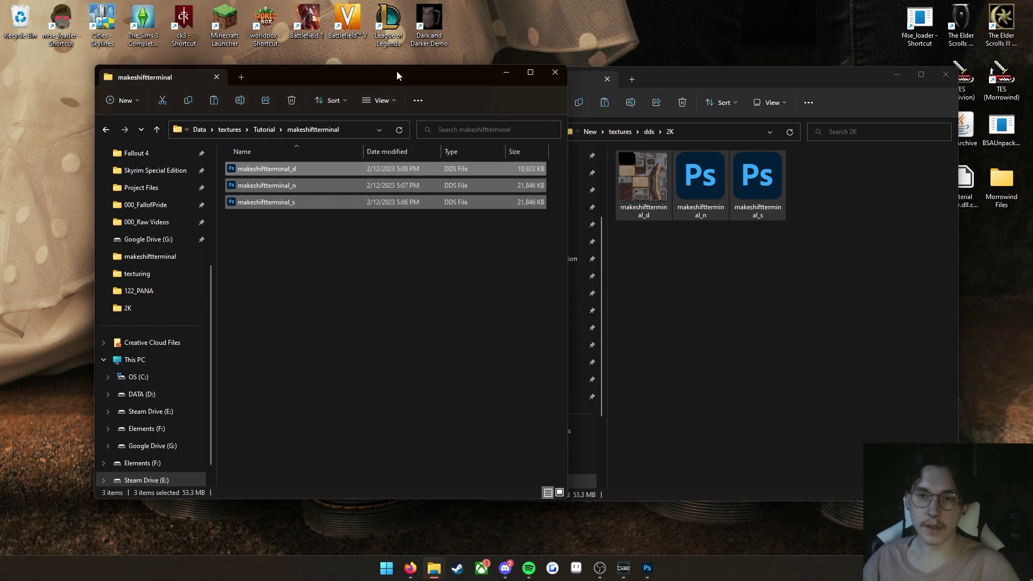
drag(396, 74, 399, 79)
- Switch to B.A.E., clear the terminal filter and deselect every file in the Meshes archive
key(super+d)
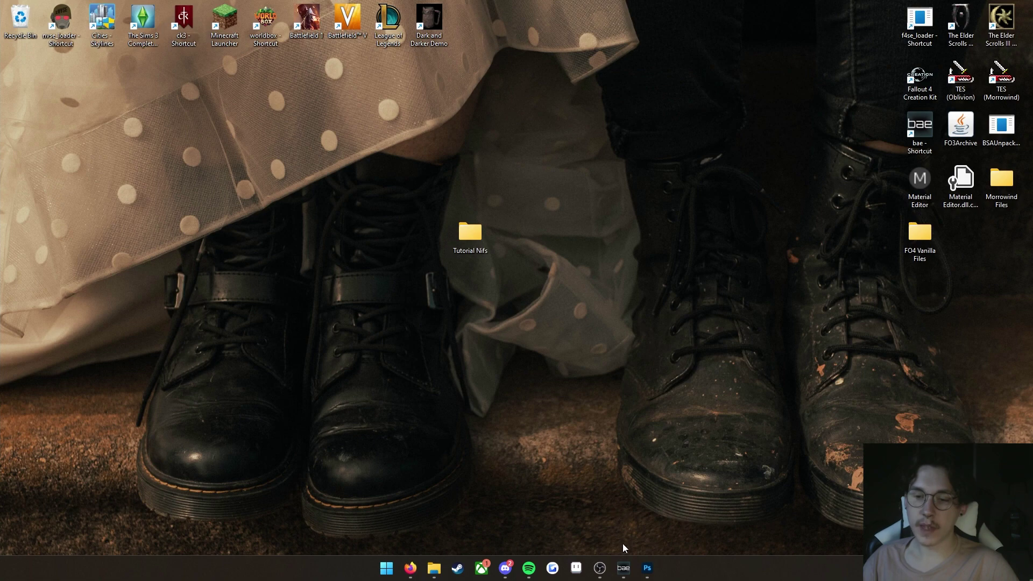
click(624, 566)
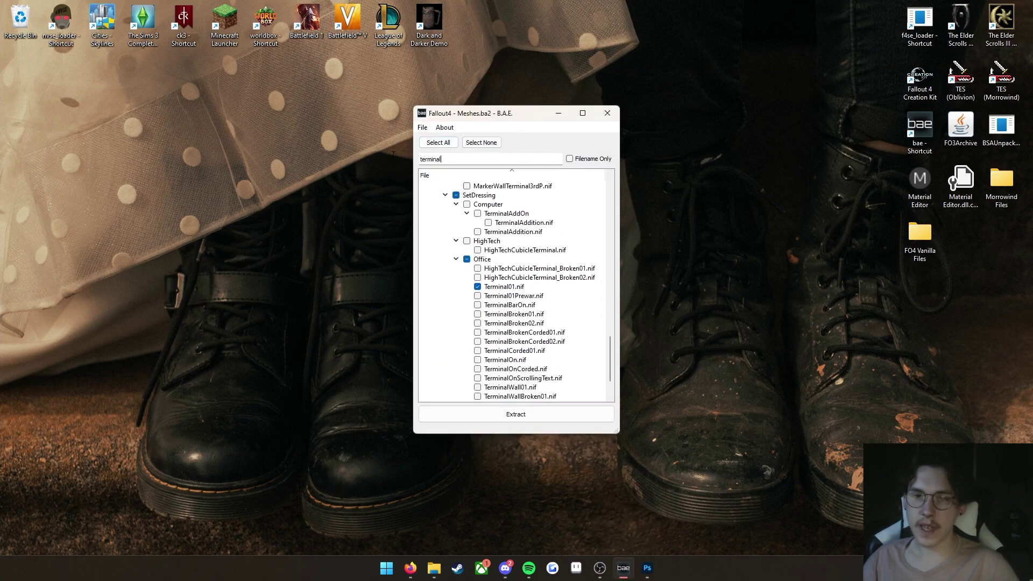
key(ctrl+a)
key(BackSpace)
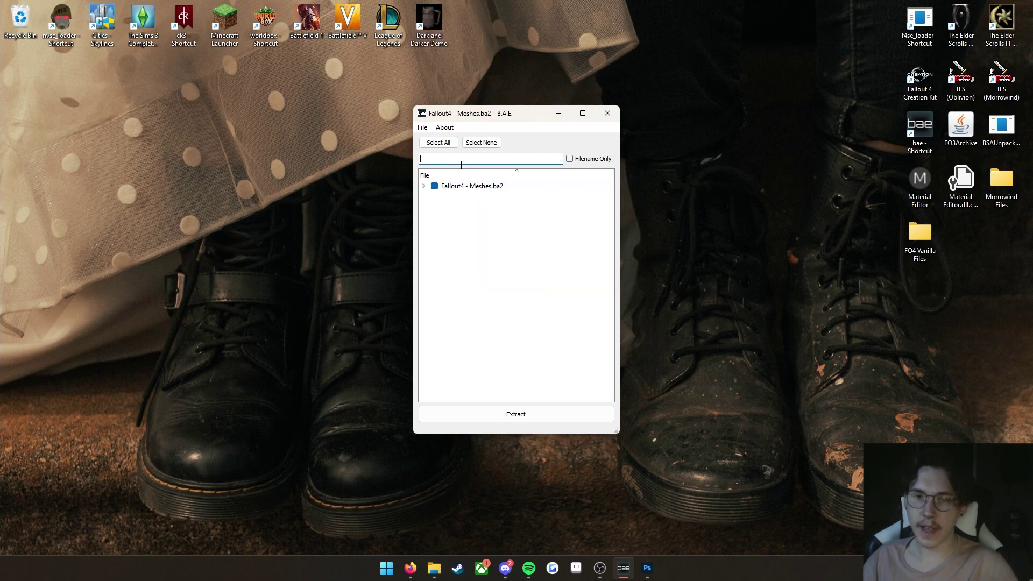
click(481, 142)
- Open the Fallout4 - Materials.ba2 archive from Fallout 4's Data folder in B.A.E
click(422, 127)
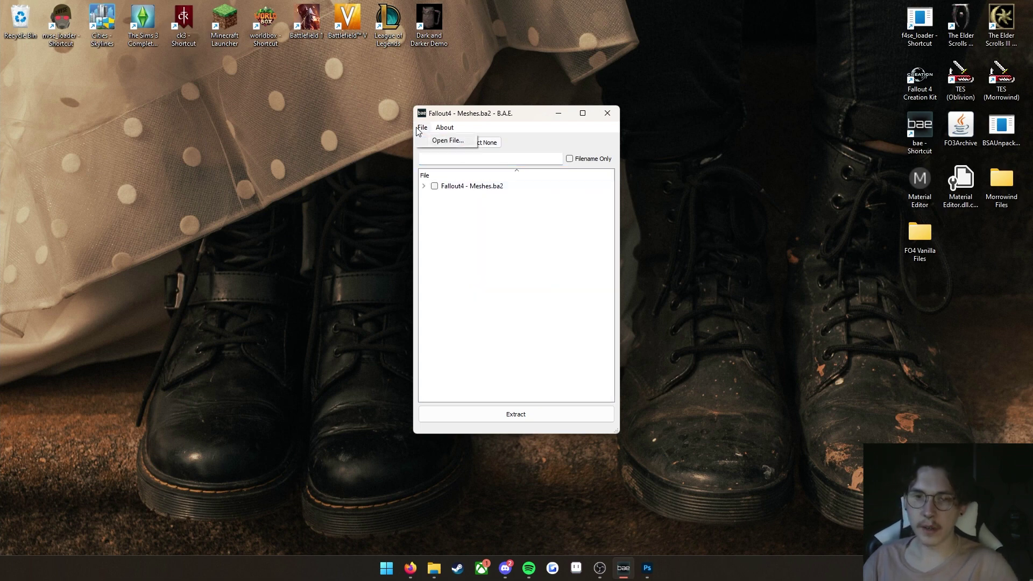
click(438, 141)
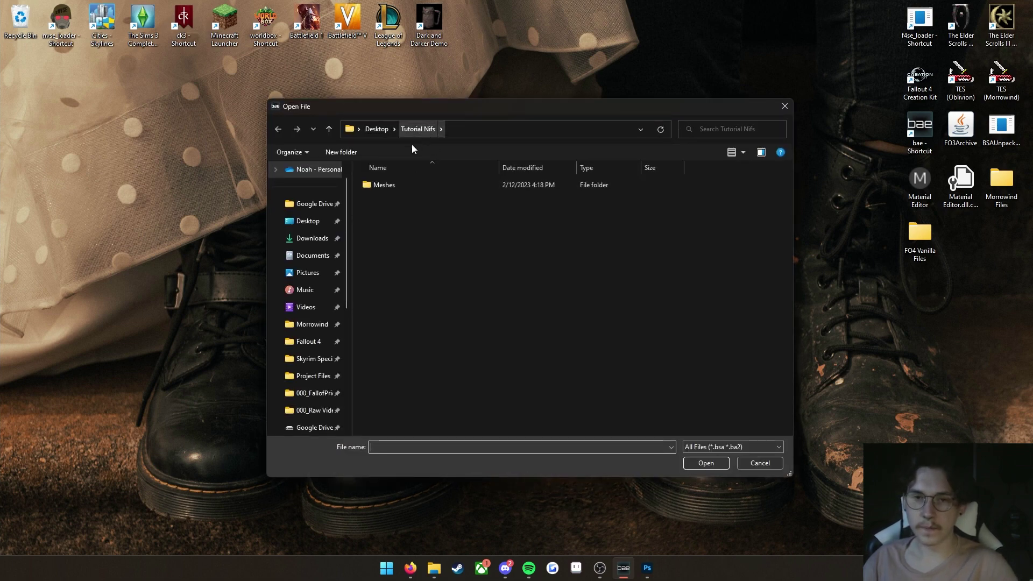
click(309, 341)
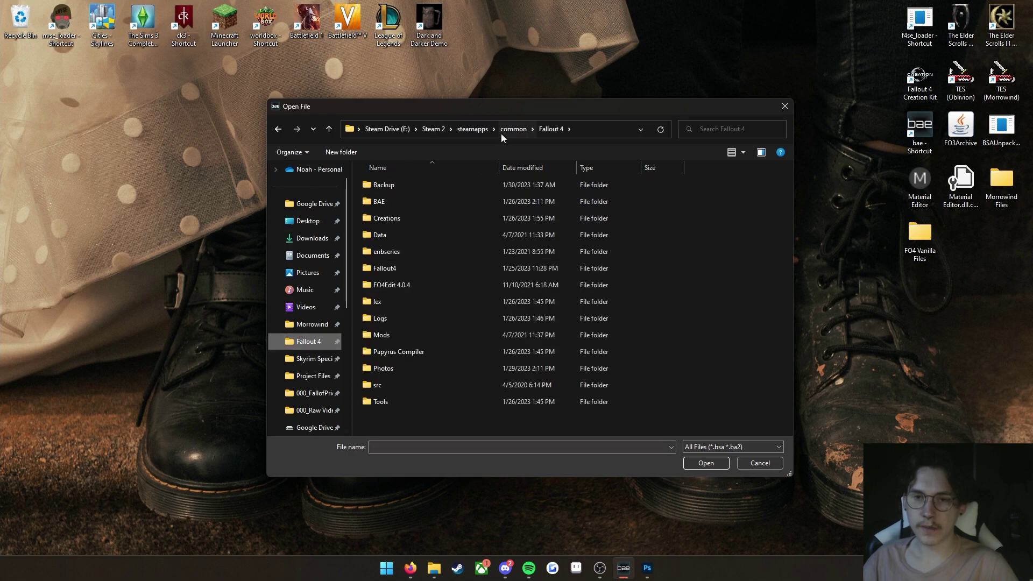
double_click(398, 232)
scroll(418, 273, down, 15)
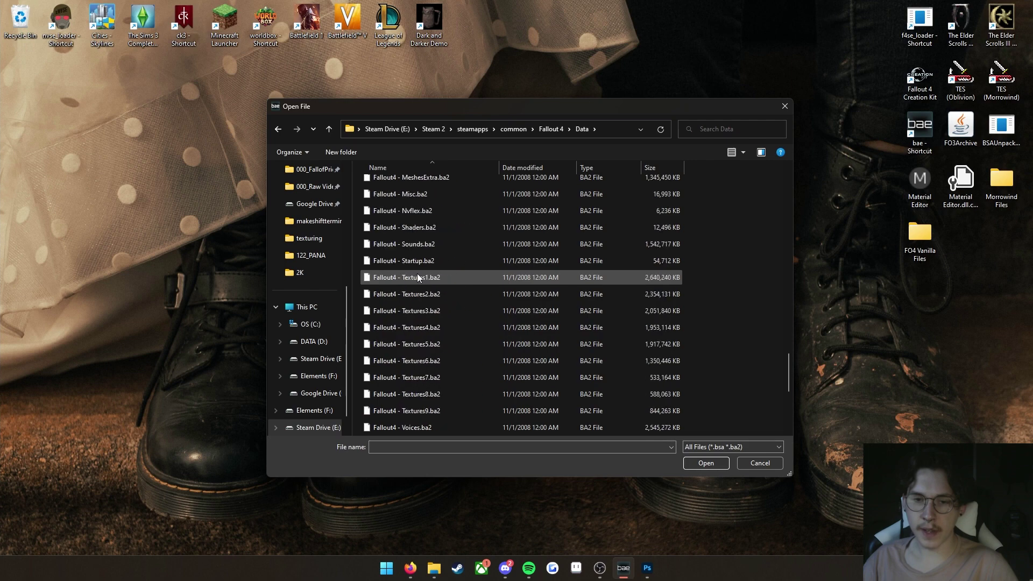
scroll(417, 273, up, 1)
click(427, 185)
click(709, 463)
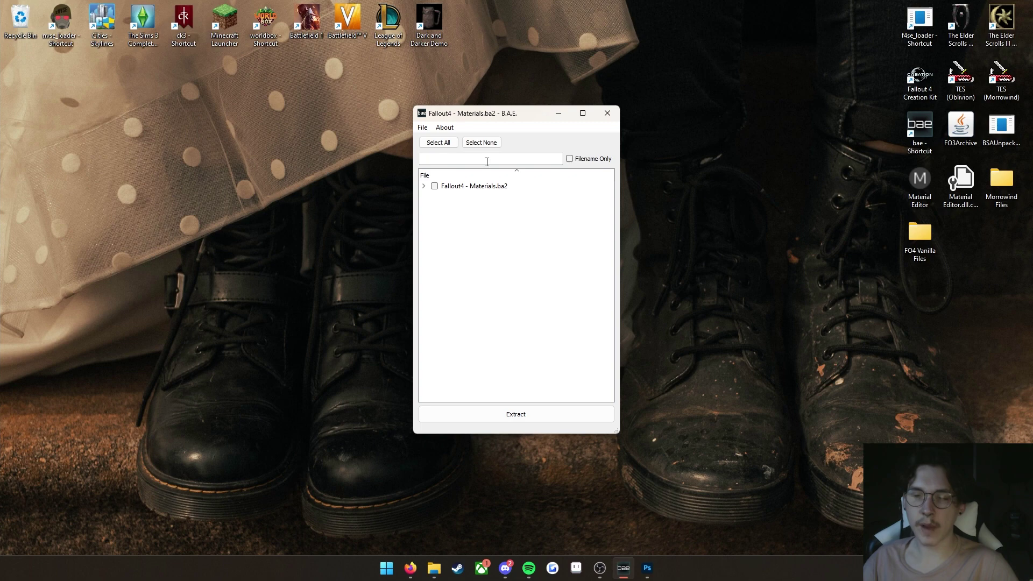
- Filter the archive by "terminal" and mark ComputerTerminal01.BGSM in the SetDressing\Office folder for extraction
text(terminal)
key(Return)
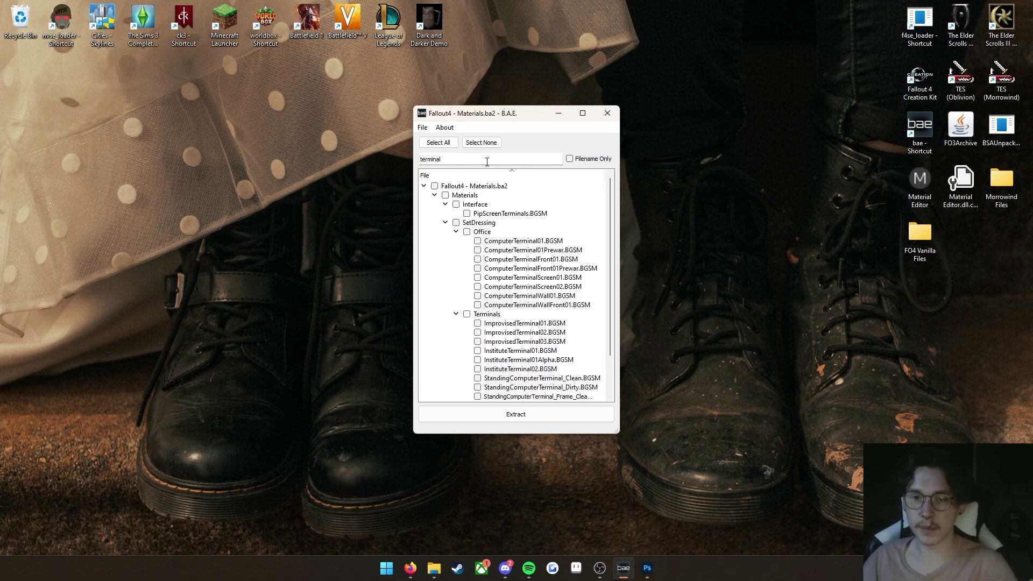
click(477, 241)
scroll(538, 296, down, 2)
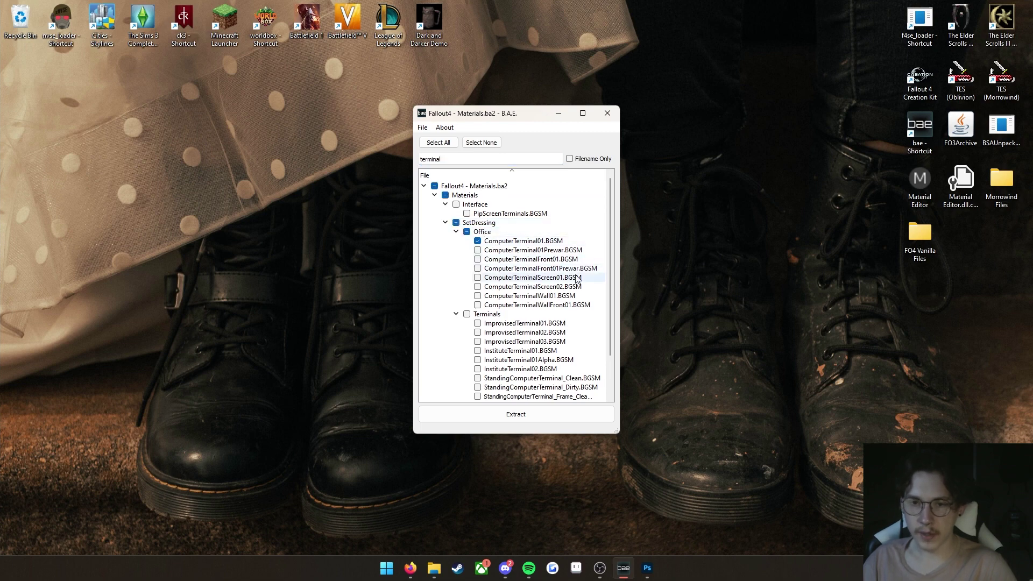
scroll(540, 318, up, 2)
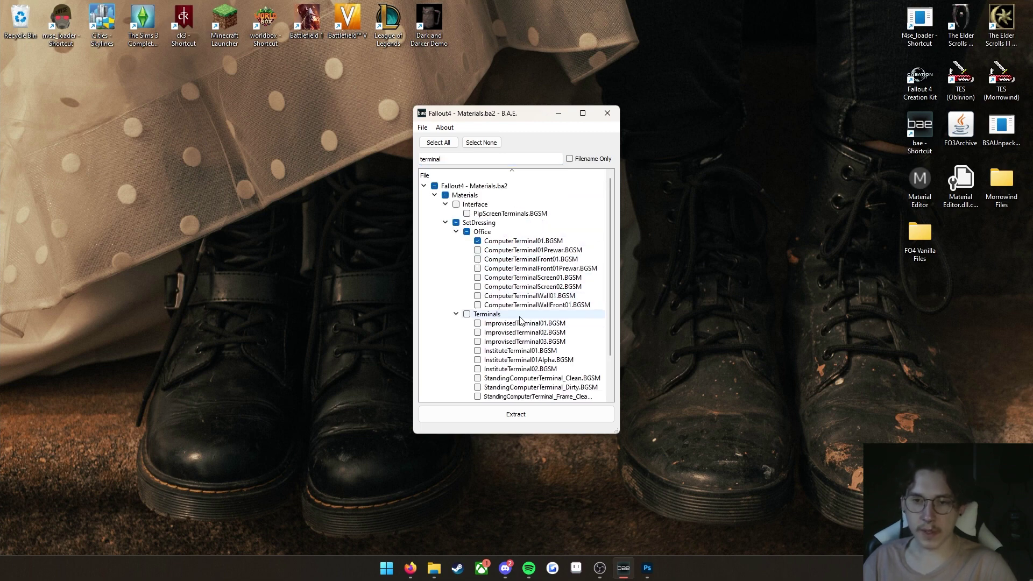
- Extract the marked material file into the Tutorial Nifs folder on the Desktop and minimize B.A.E
click(534, 418)
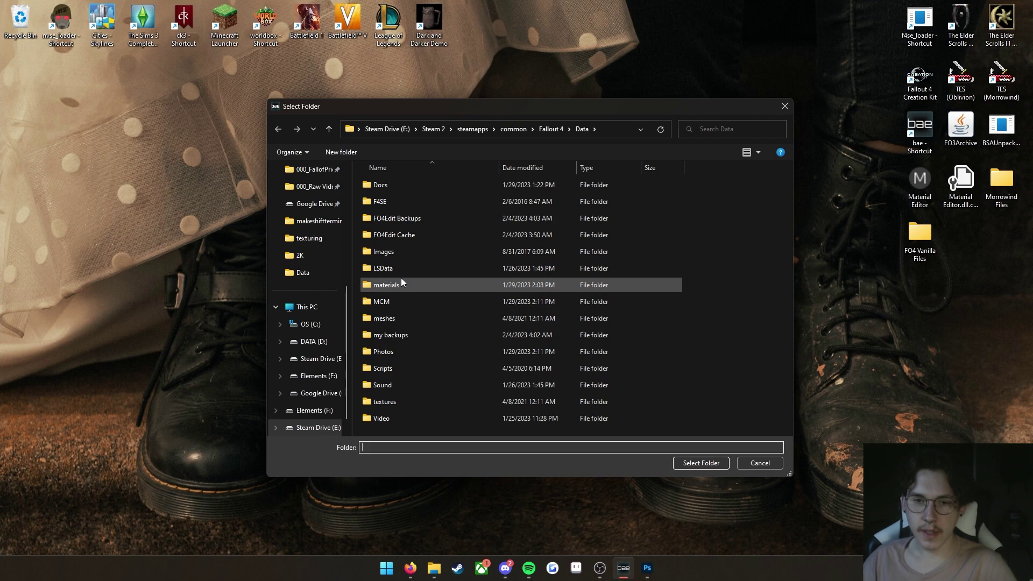
scroll(322, 226, up, 5)
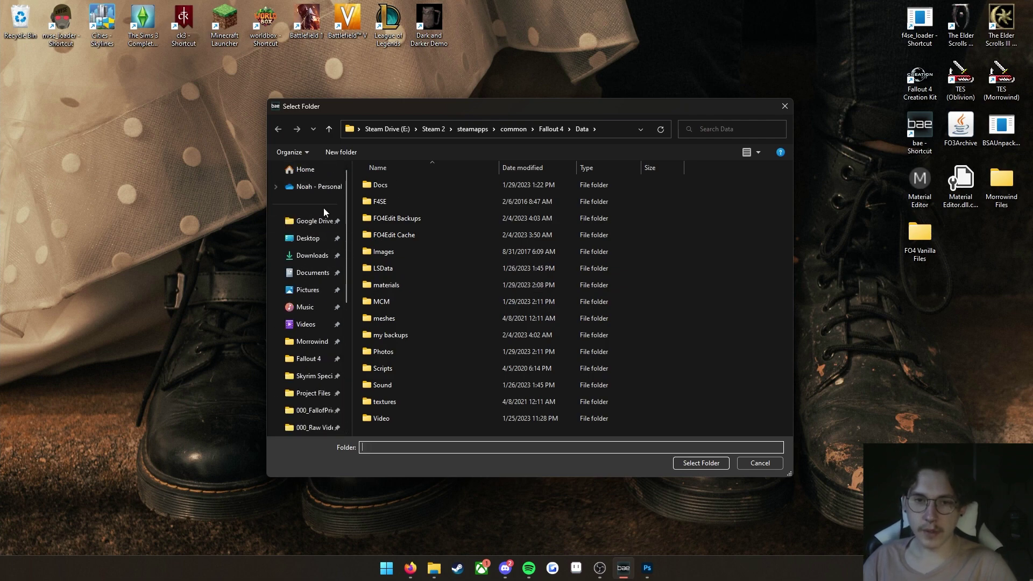
click(307, 238)
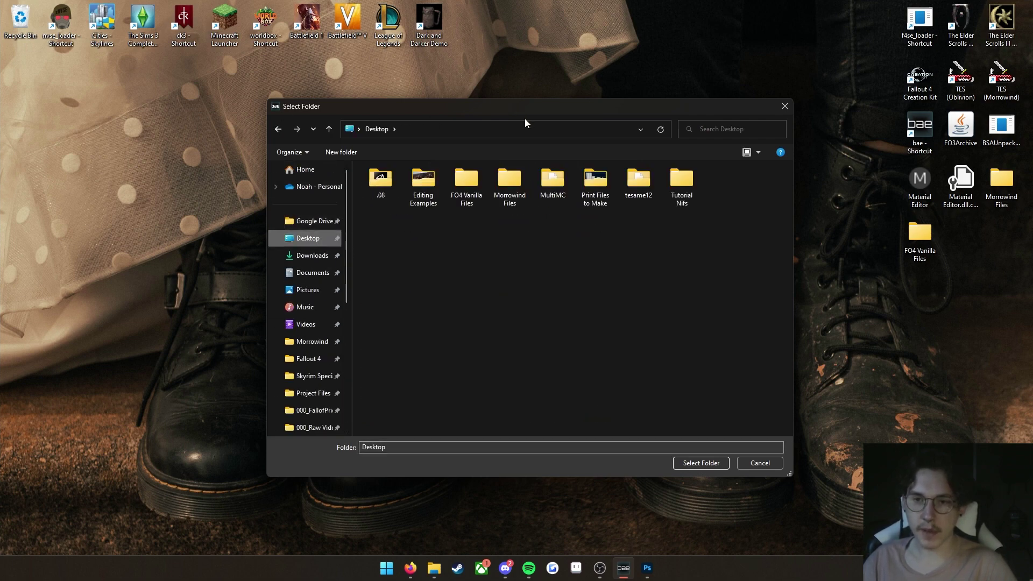
click(683, 186)
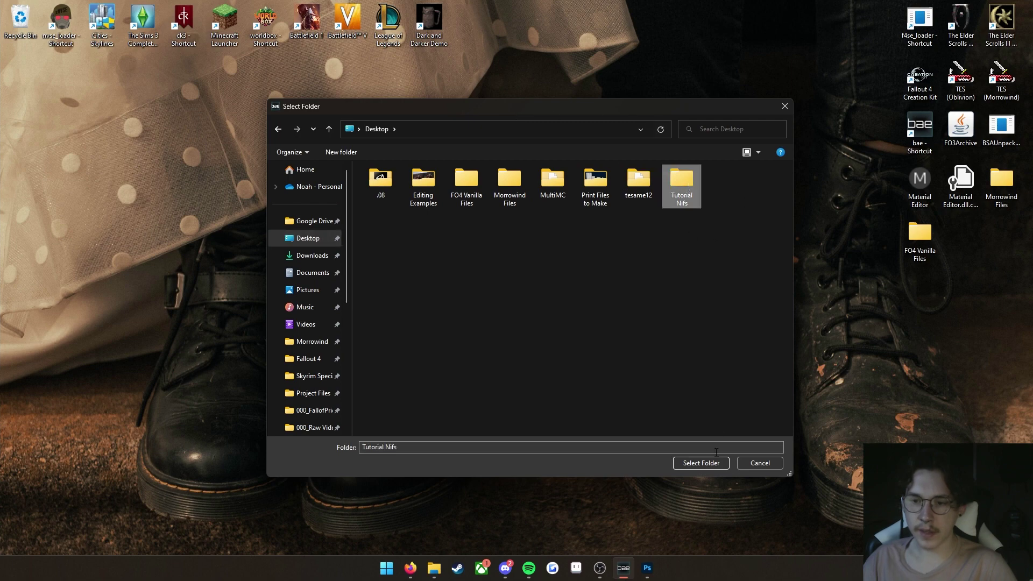
click(694, 464)
click(567, 116)
- Open Tutorial Nifs\Materials\SetDressing\Office, select the ComputerTerminal01 file and move the folder window aside
double_click(294, 190)
double_click(295, 190)
double_click(295, 189)
click(274, 192)
drag(367, 102, 777, 99)
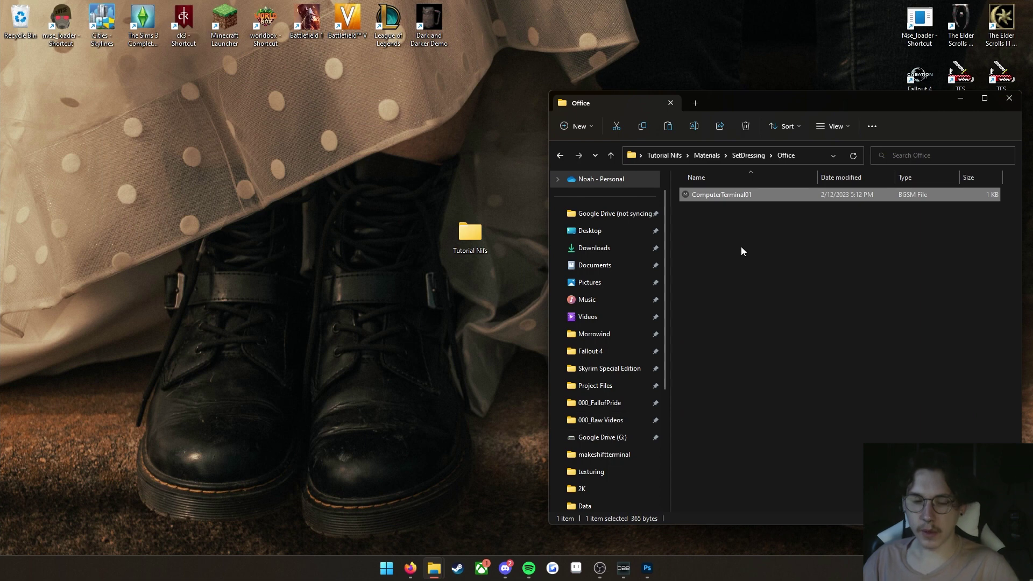
- Rename the extracted ComputerTerminal01 material file as makeshiftterminal
key(F2)
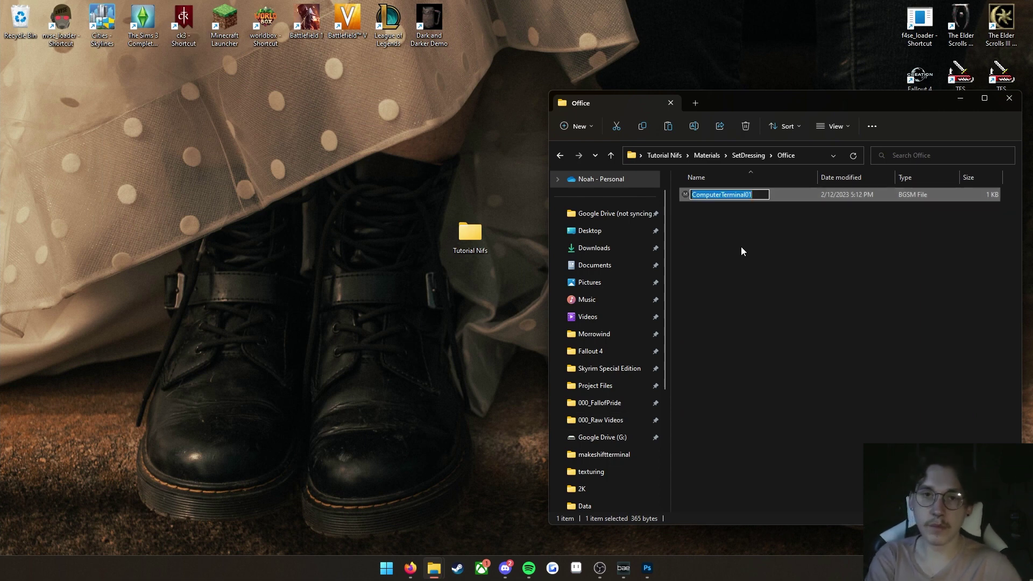
text(nmake)
key(BackSpace)
key(BackSpace)
key(BackSpace)
key(BackSpace)
key(BackSpace)
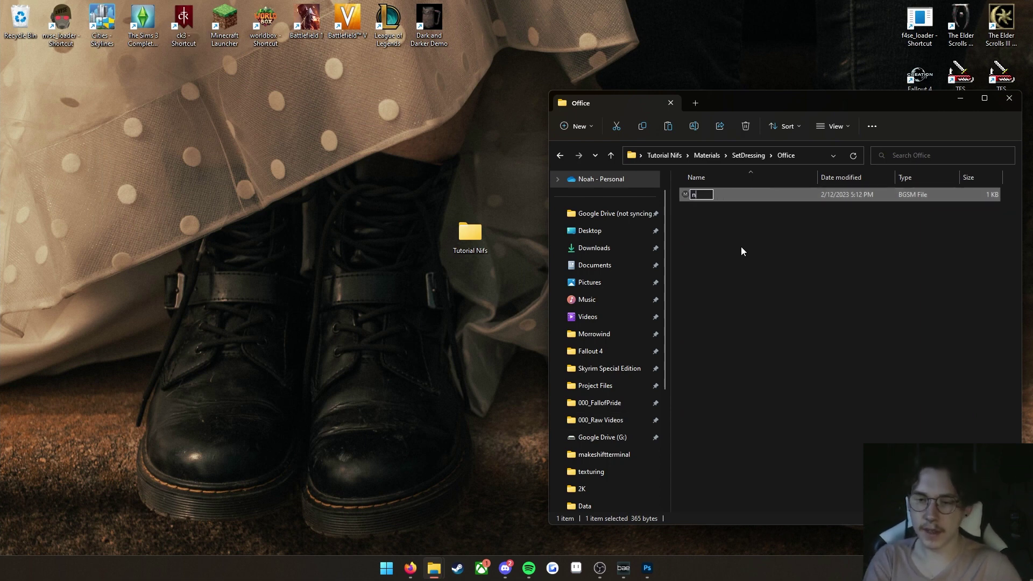
text(makeshiftter)
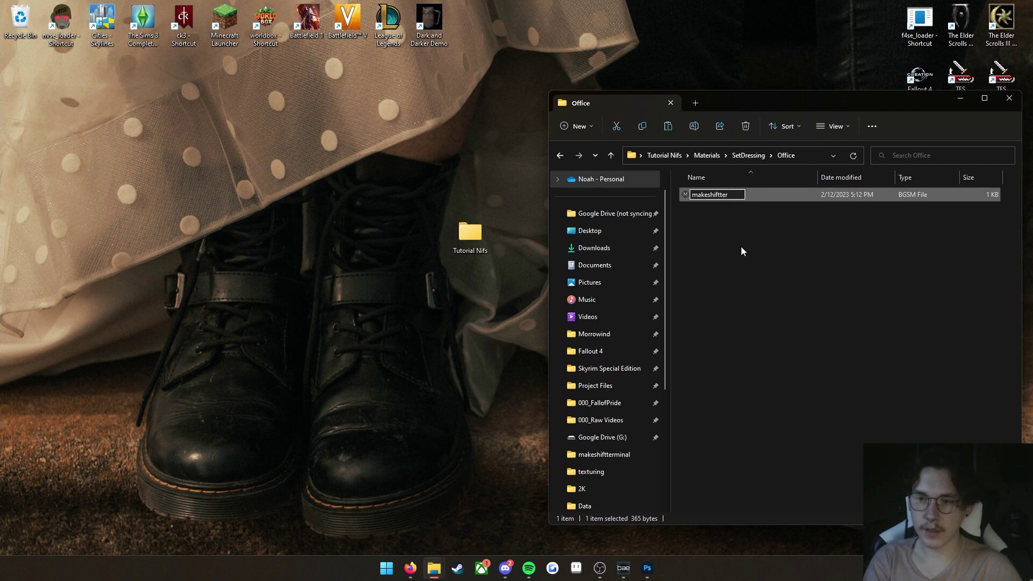
text(minal)
key(Return)
- Copy the makeshiftterminal BGSM file from the Office folder into Data\materials\Tutorial\makeshiftterminal
drag(733, 276, 711, 186)
mouse_move(430, 565)
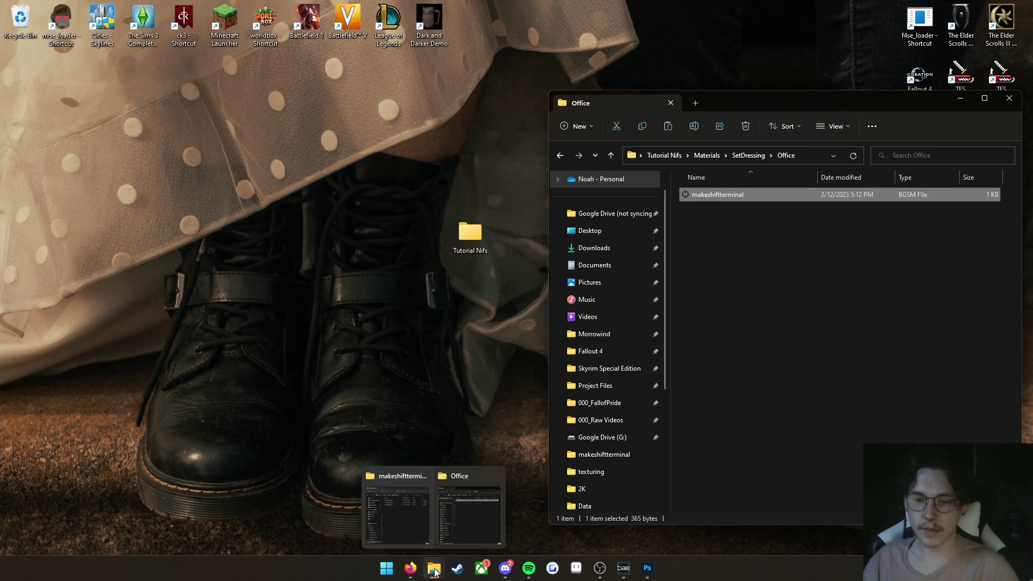
click(441, 526)
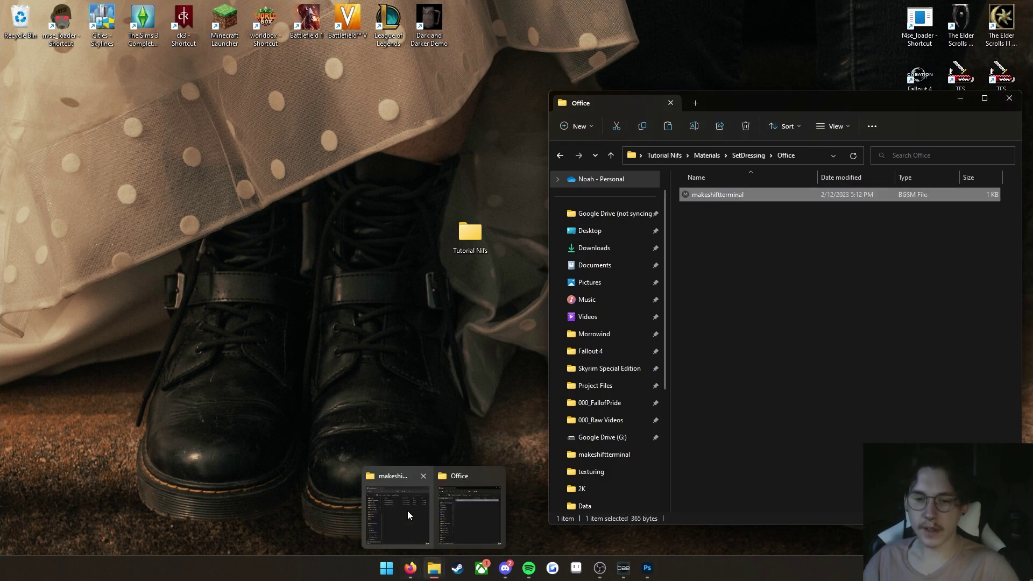
click(407, 511)
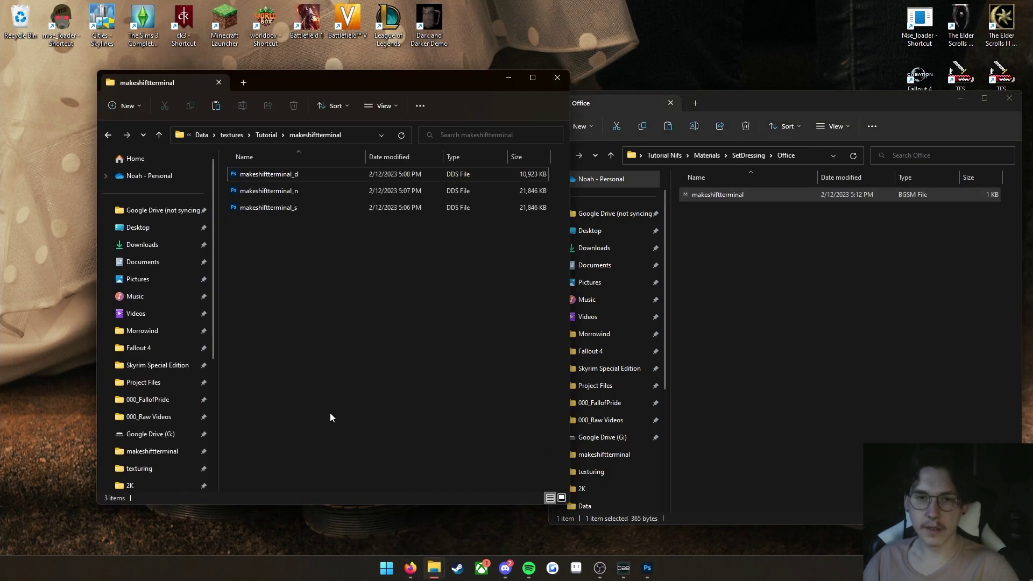
click(205, 134)
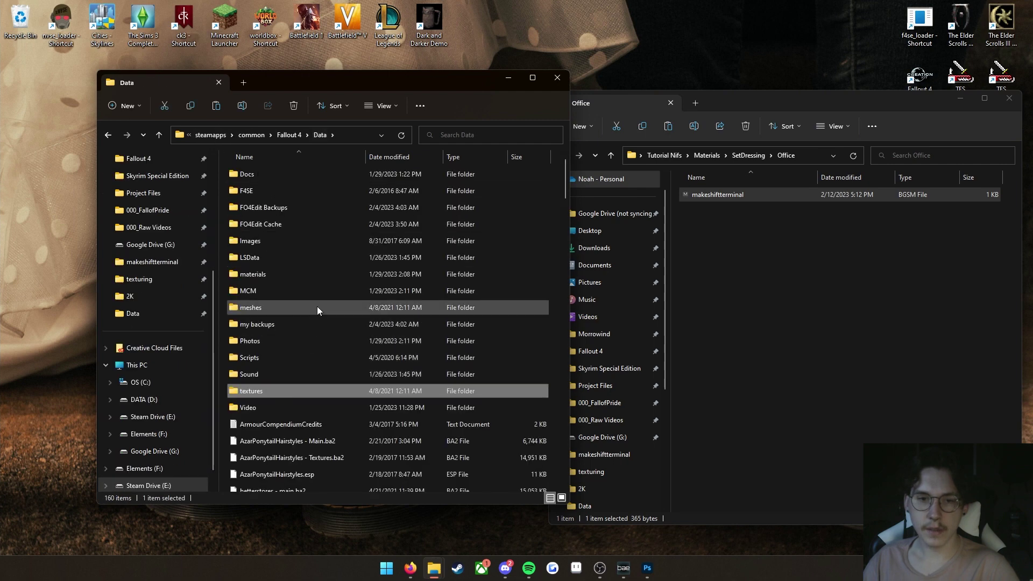
double_click(289, 275)
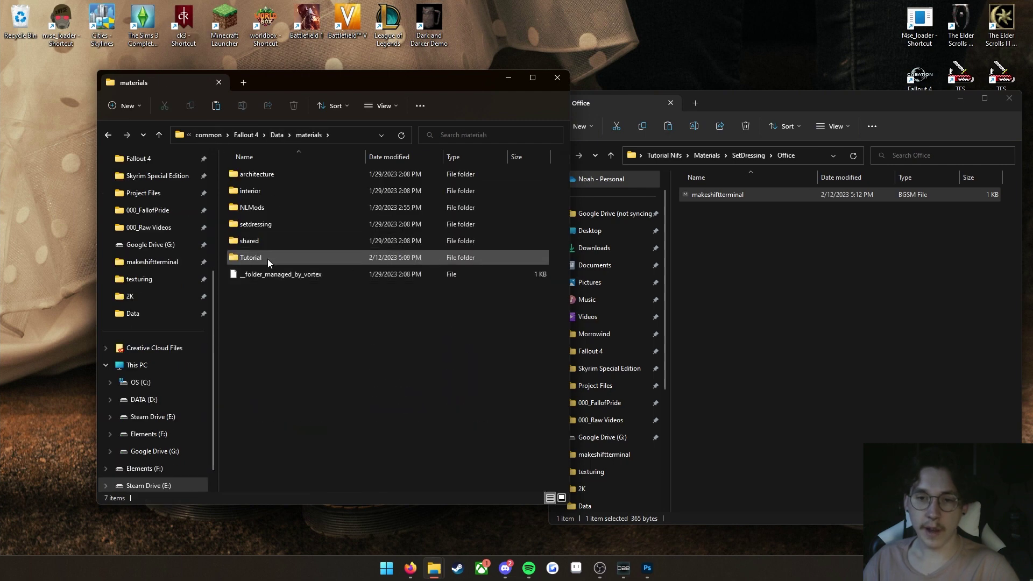
double_click(267, 259)
click(273, 172)
double_click(273, 172)
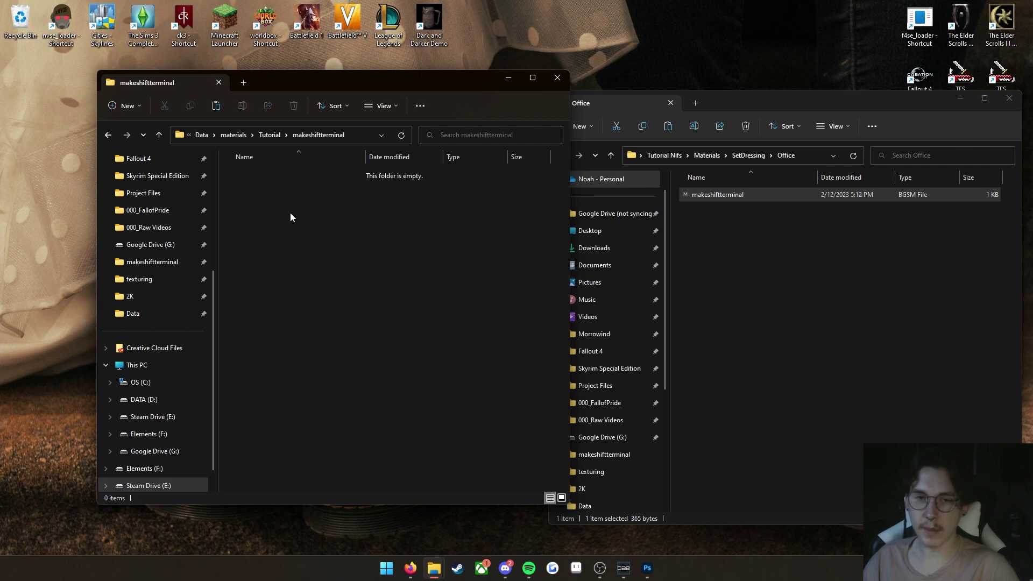
key(ctrl+v)
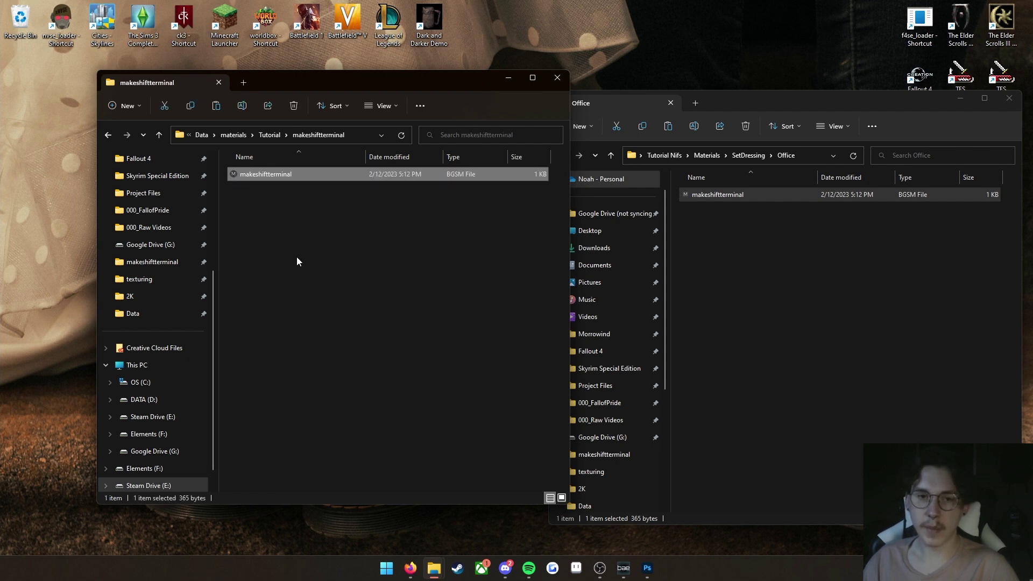
- Open the copied makeshiftterminal.BGSM in Material Editor and reposition its window over the folder windows
click(297, 261)
drag(415, 93, 402, 104)
double_click(279, 183)
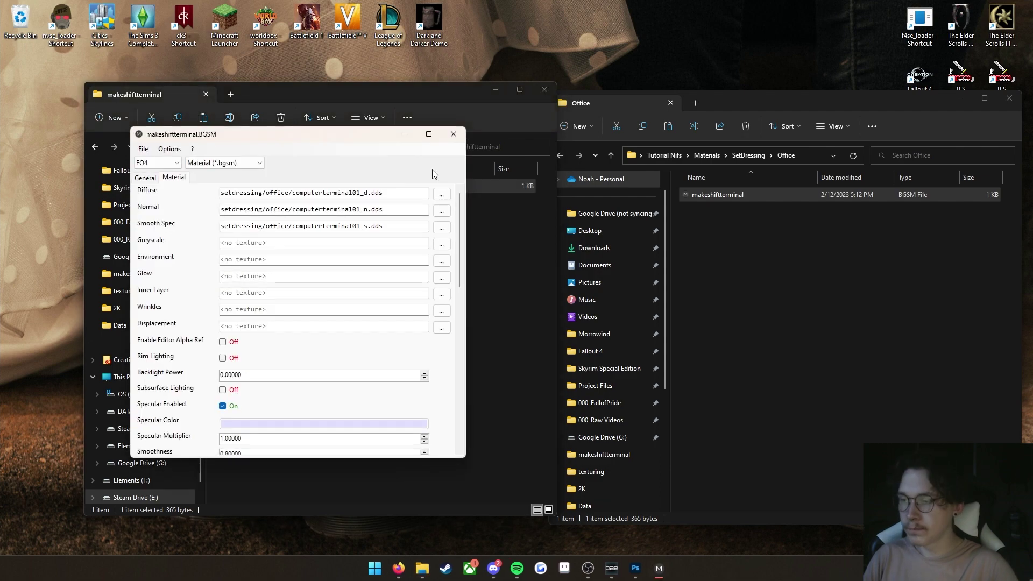
drag(308, 131, 388, 176)
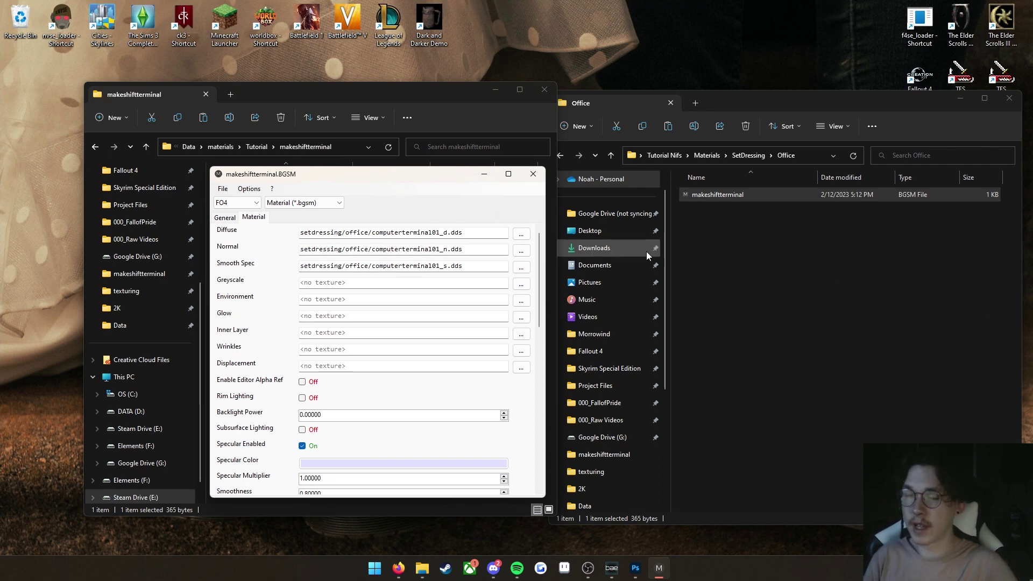
- Close the open material and make Material Editor the permanent default app for opening .BGSM files such as makeshiftterminal
click(527, 174)
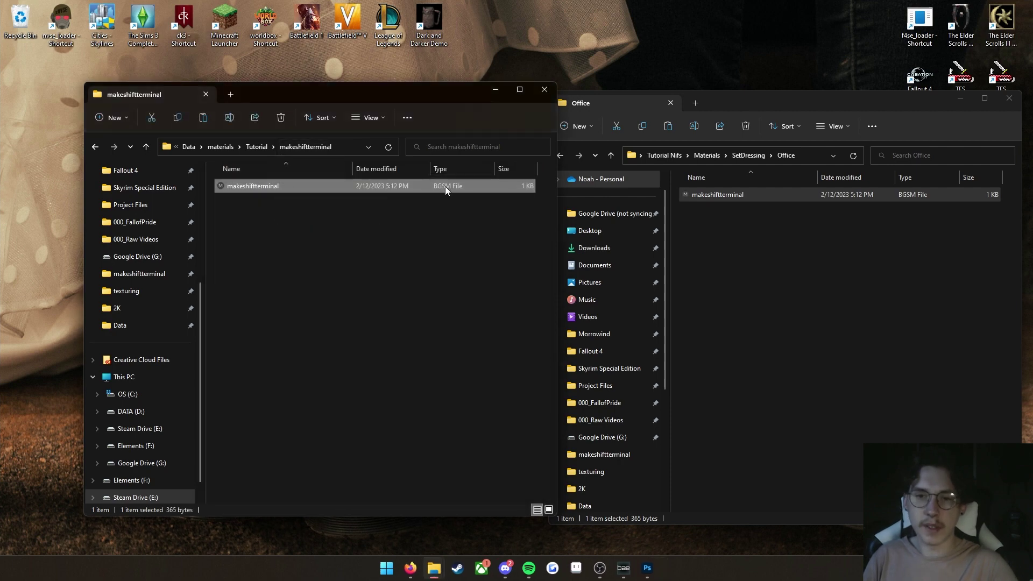
right_click(301, 188)
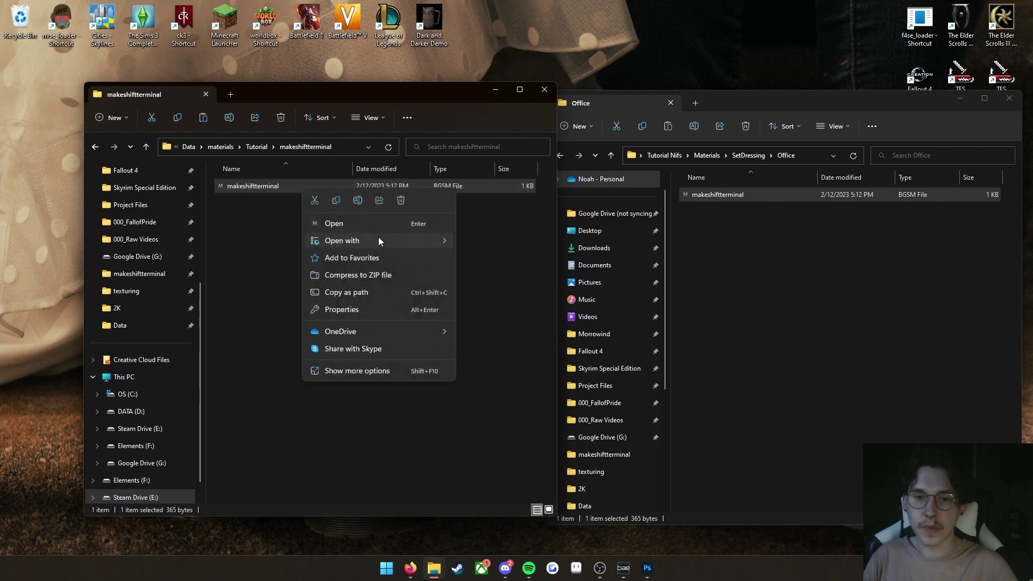
mouse_move(379, 237)
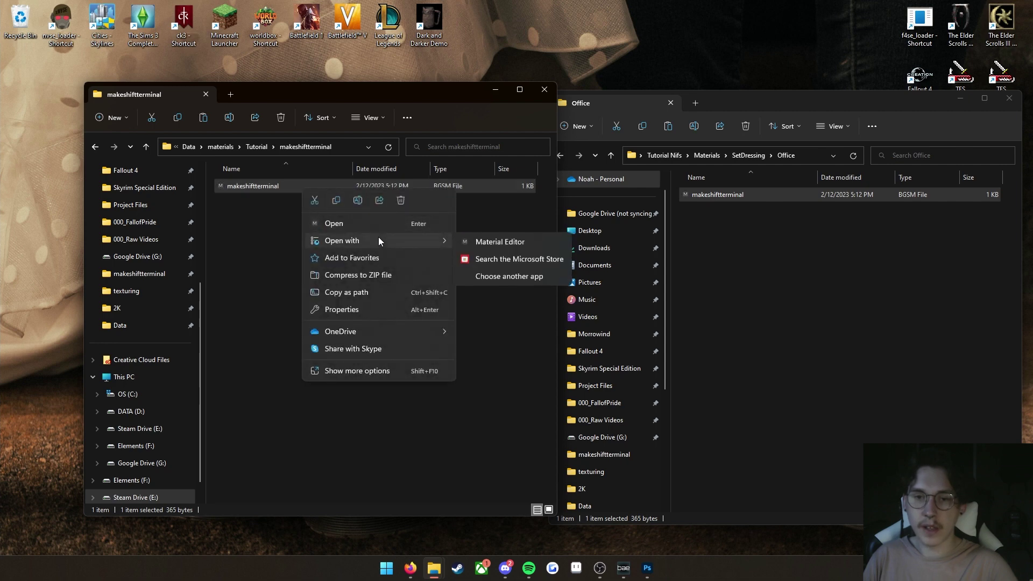
click(490, 274)
scroll(486, 325, down, 6)
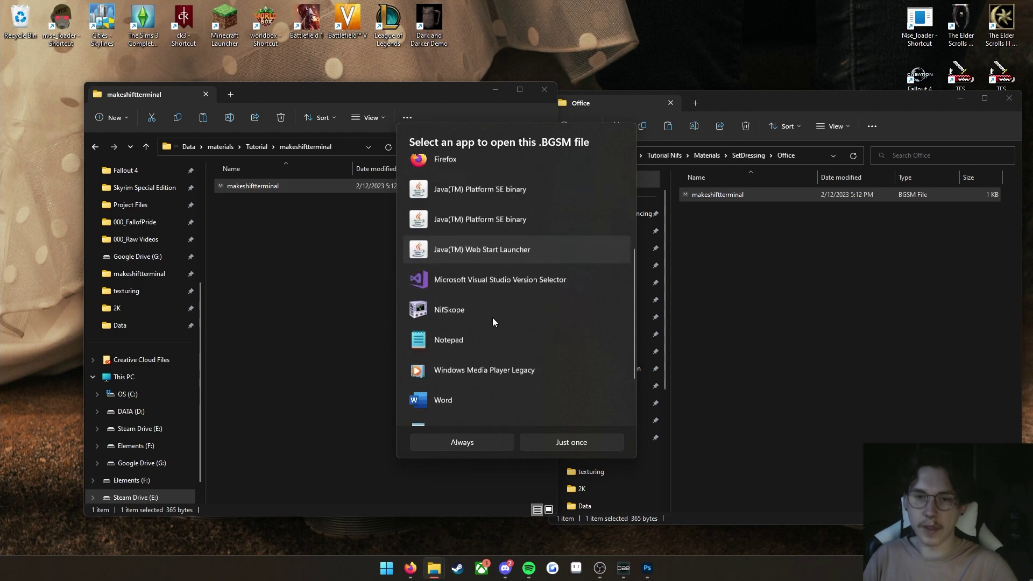
scroll(460, 229, up, 6)
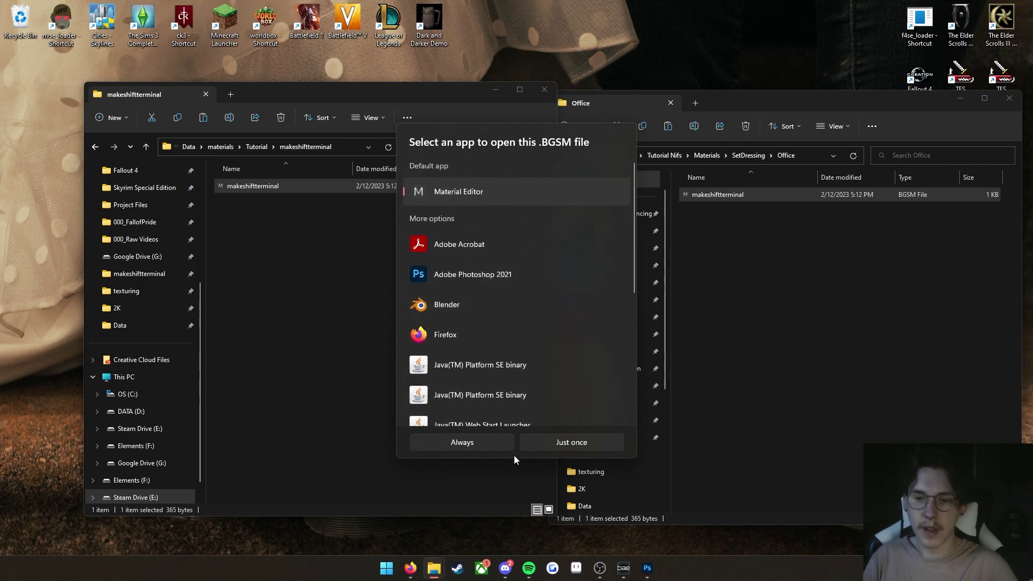
click(483, 444)
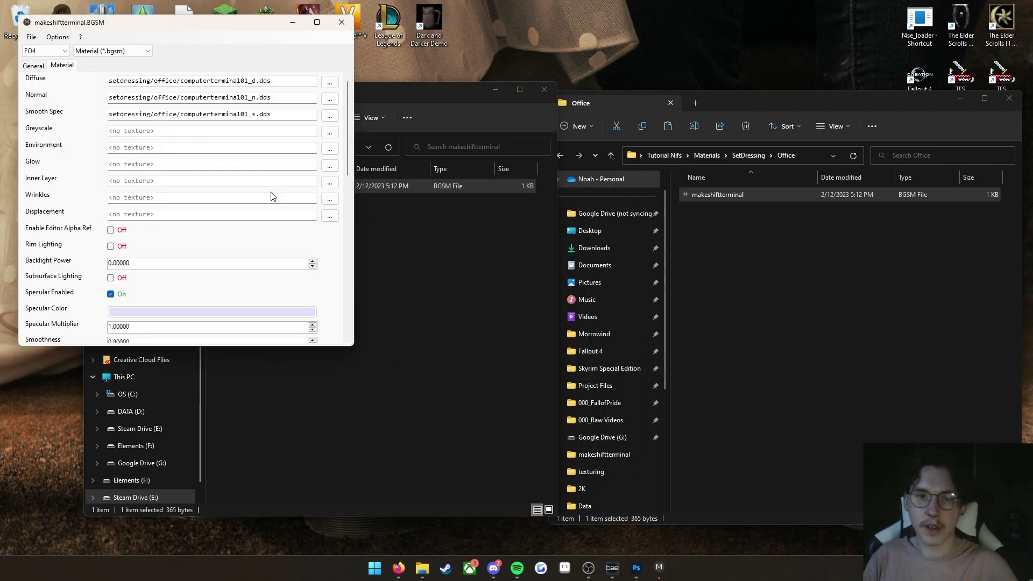
- Close the material window and reopen makeshiftterminal.BGSM from the Tutorial materials folder to check its texture slots
drag(254, 26, 317, 87)
click(401, 80)
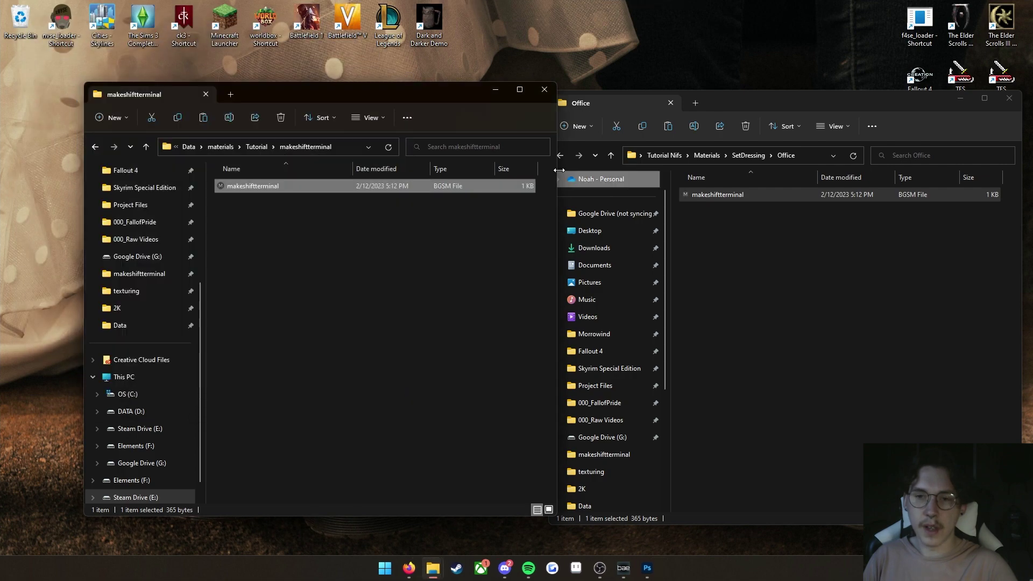
click(402, 247)
double_click(341, 183)
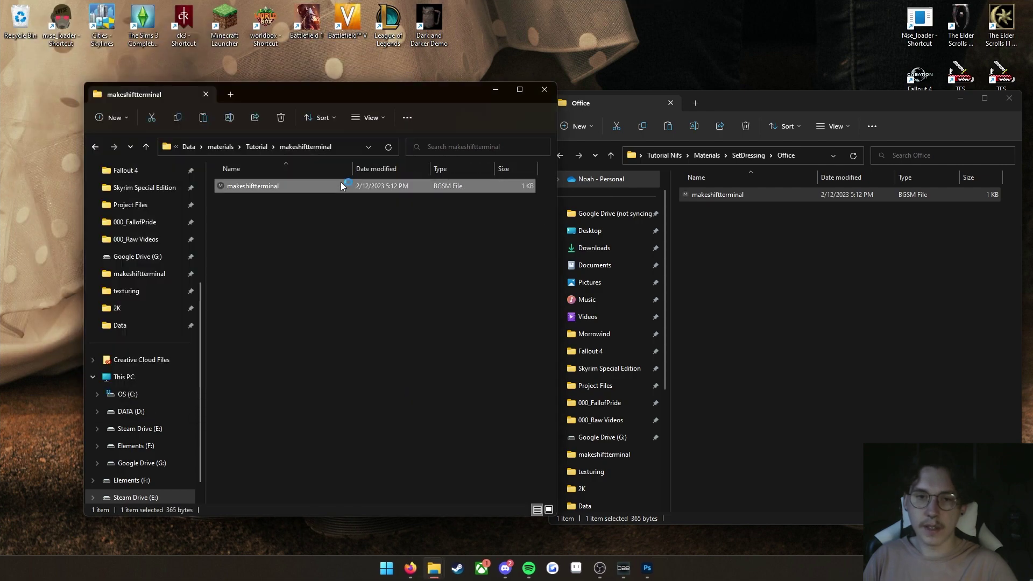
drag(191, 41, 356, 170)
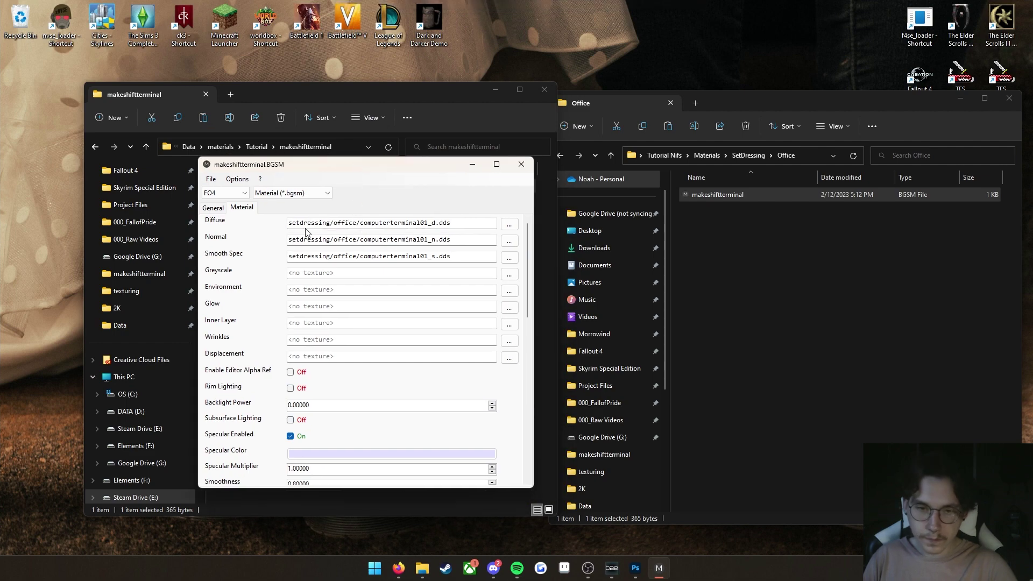
scroll(244, 283, down, 5)
scroll(240, 290, up, 5)
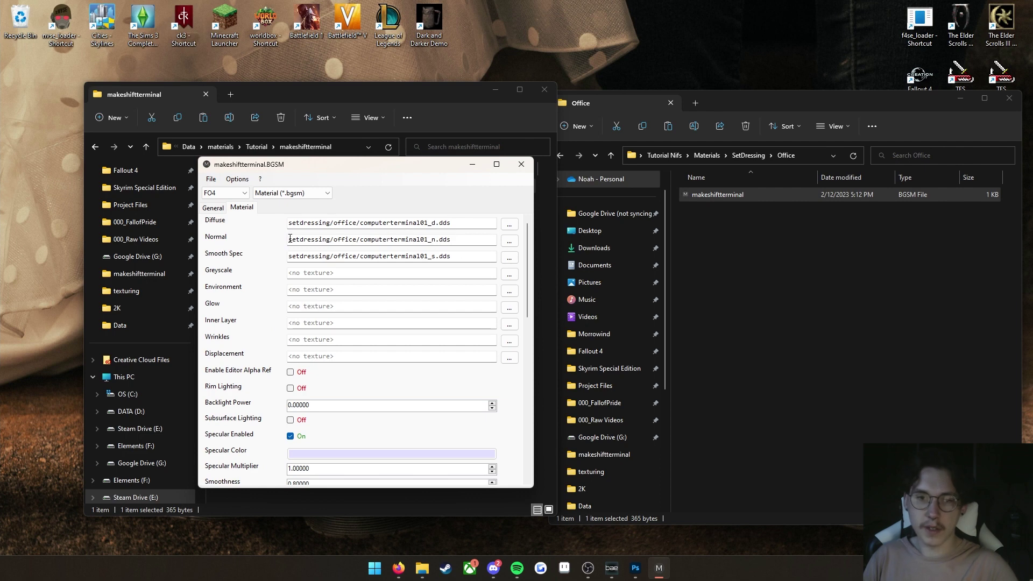
- Set the material's Diffuse texture to makeshiftterminal_d from the Fallout 4 Data/textures/Tutorial/makeshiftterminal folder
click(511, 226)
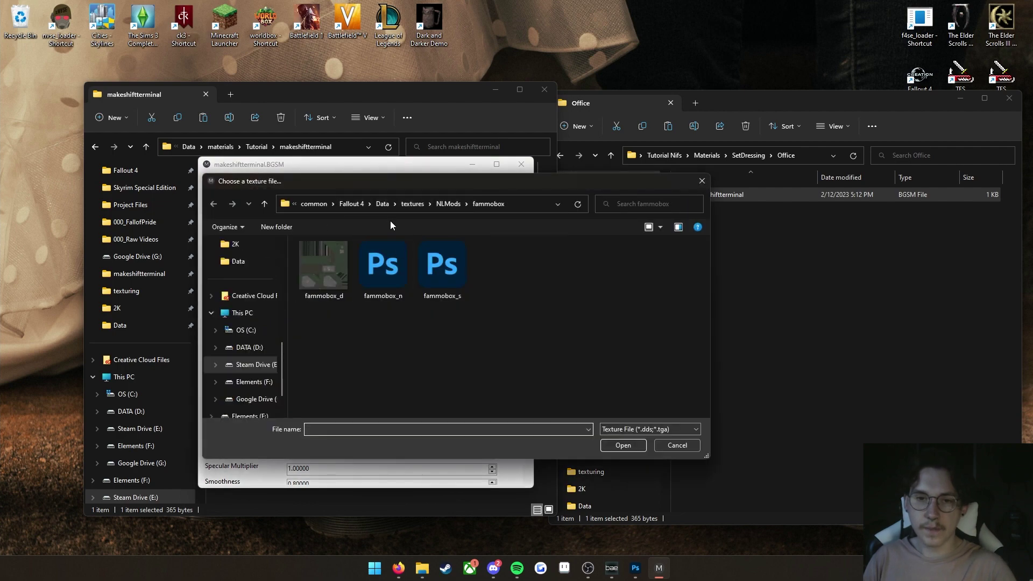
click(352, 205)
double_click(328, 311)
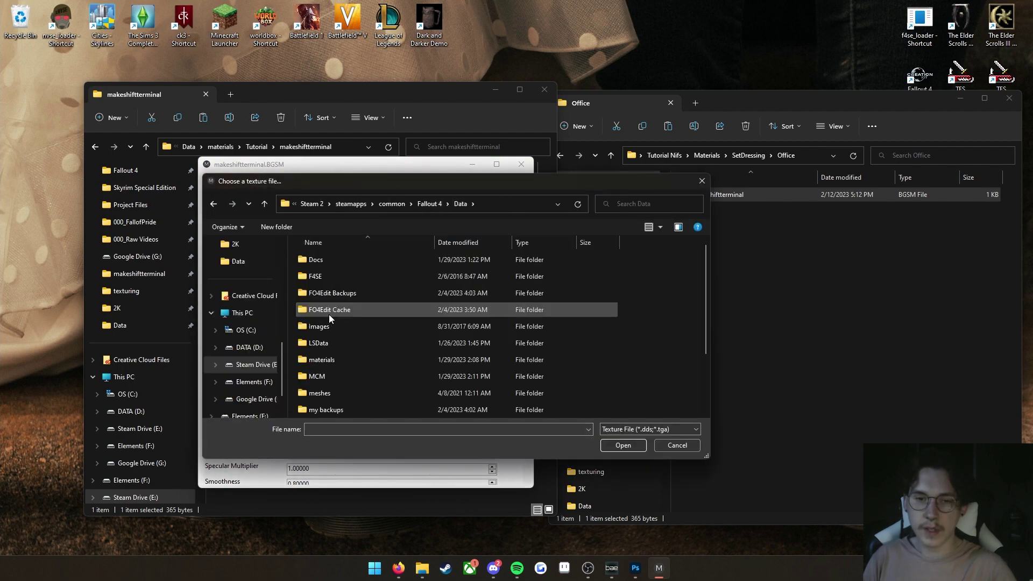
scroll(332, 362, down, 5)
double_click(333, 394)
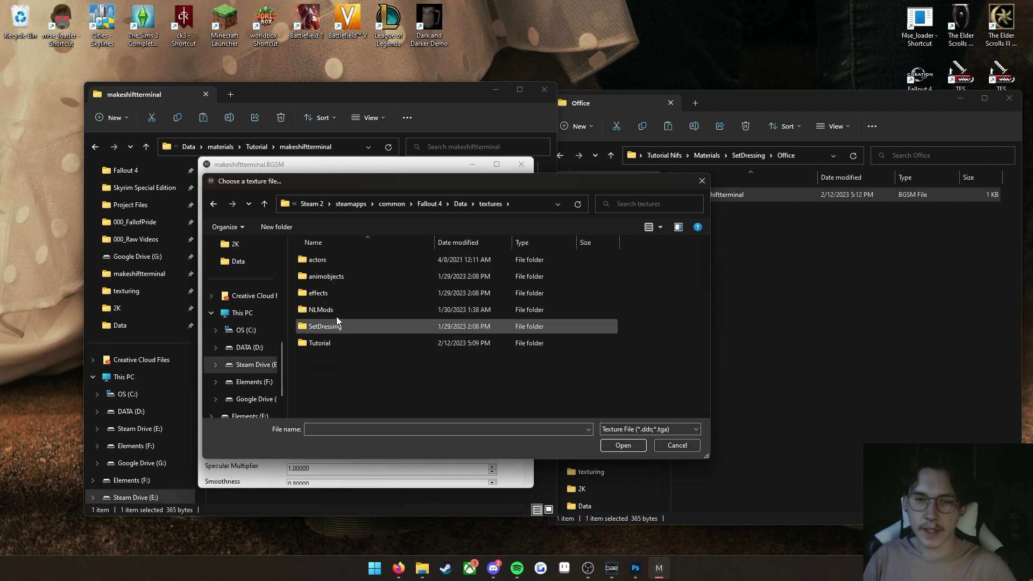
double_click(334, 344)
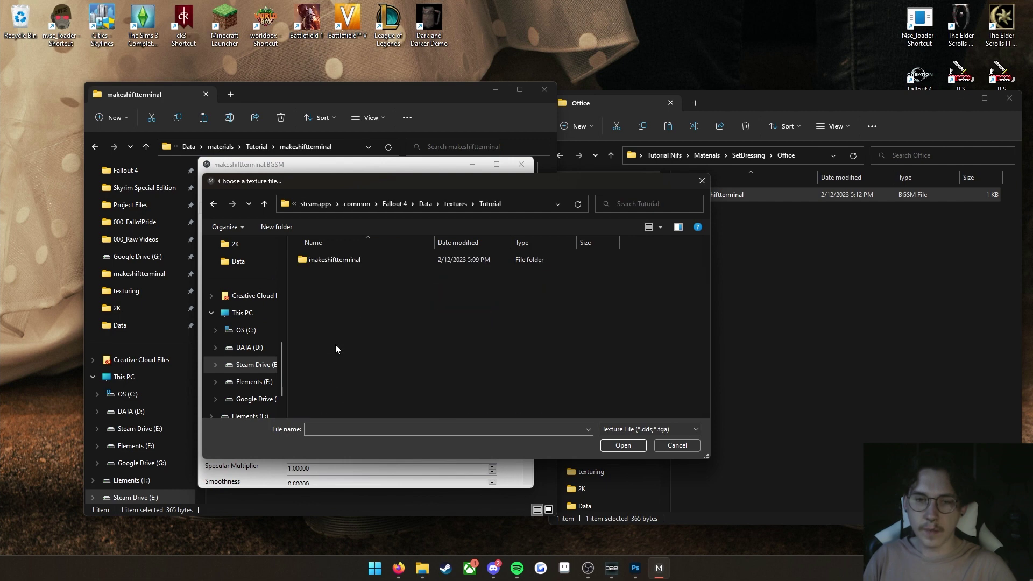
double_click(330, 264)
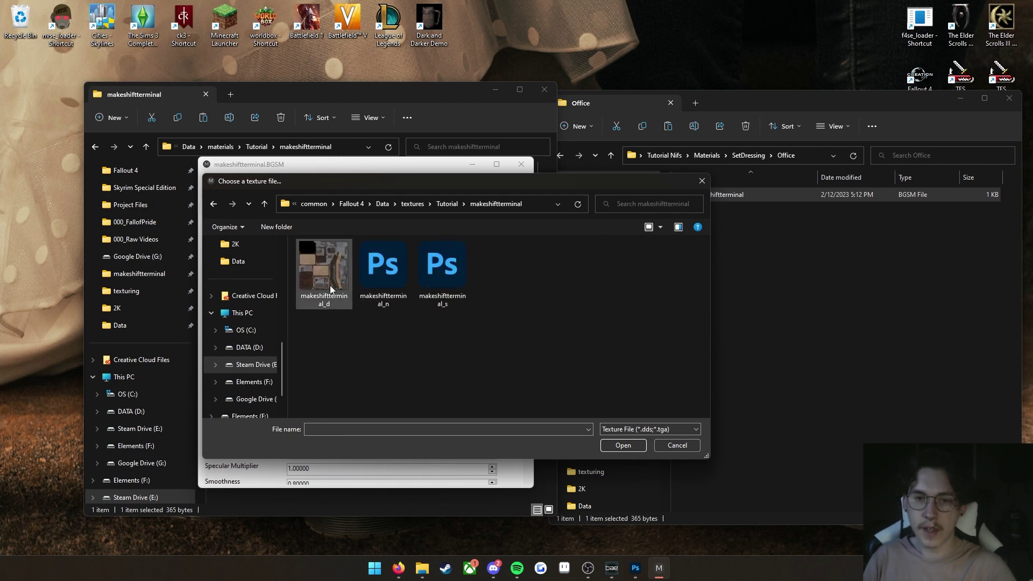
click(337, 273)
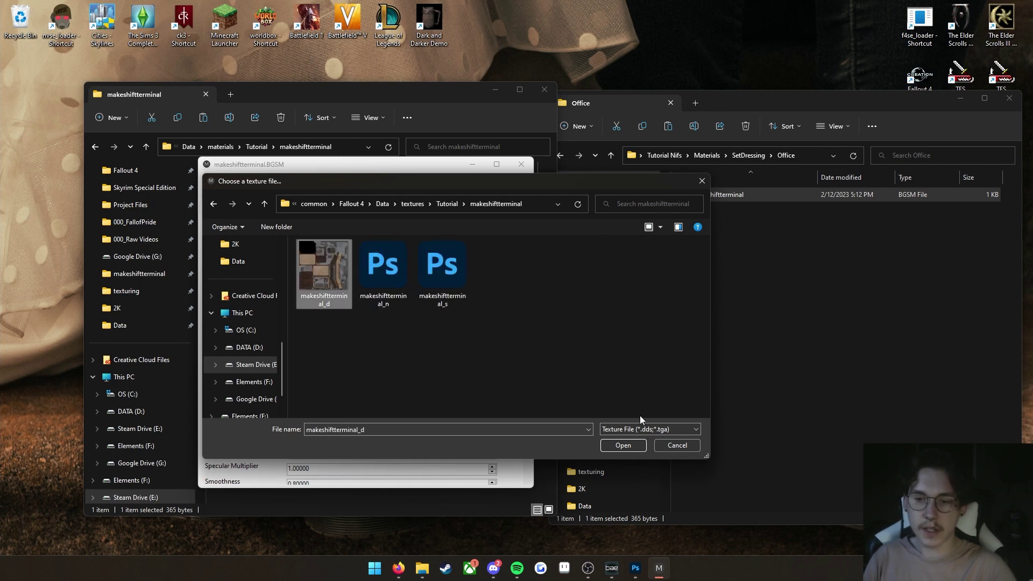
click(623, 445)
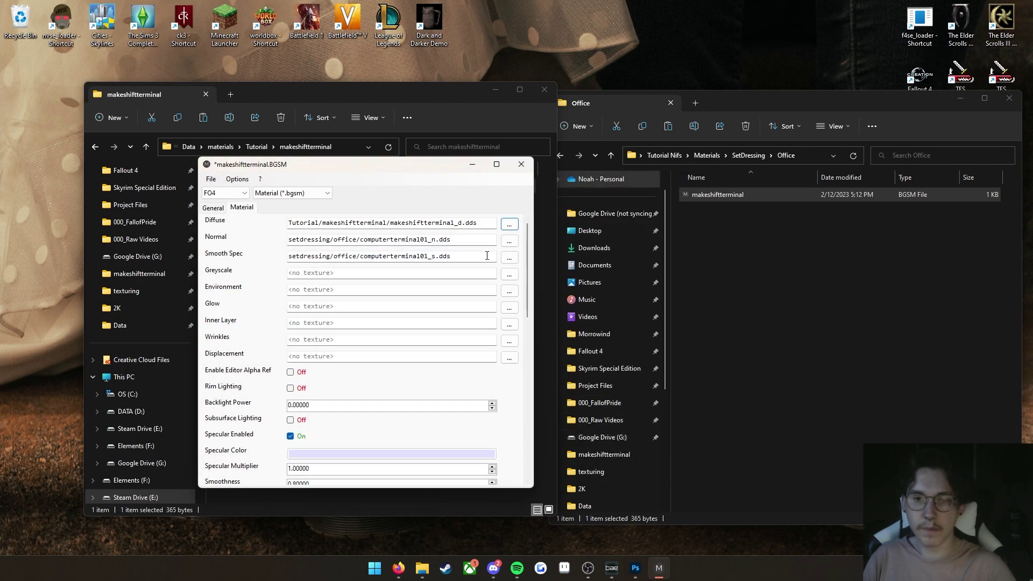
- Assign makeshiftterminal_n as the Normal texture and makeshiftterminal_s as the Smooth Spec texture
click(510, 241)
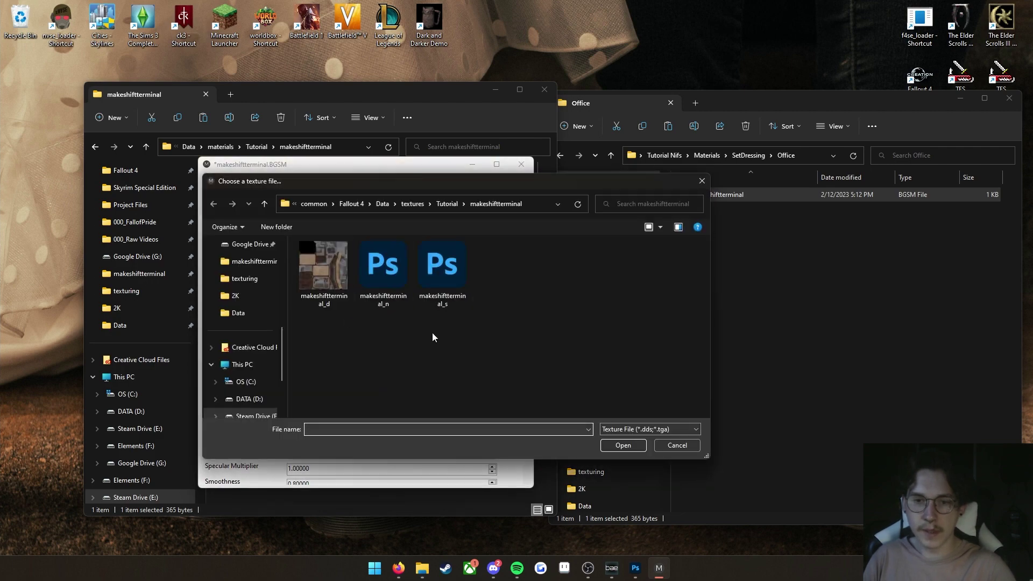
click(396, 273)
click(621, 445)
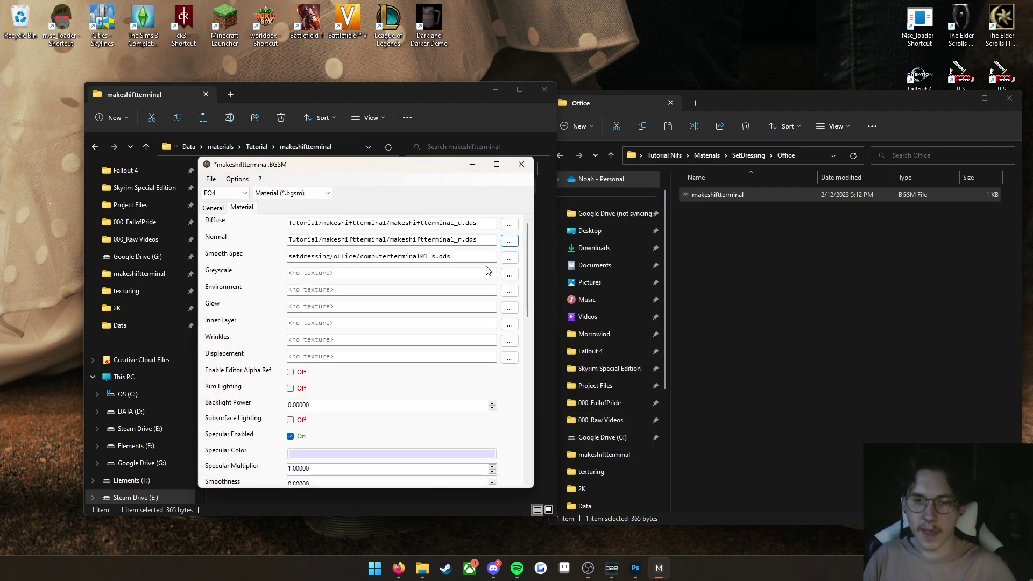
click(509, 257)
click(443, 266)
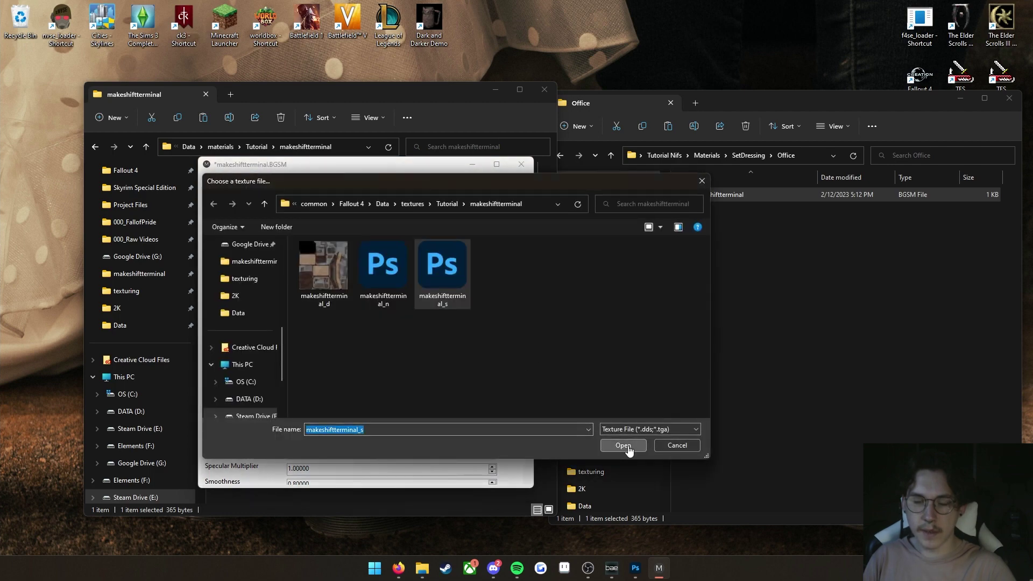
click(621, 444)
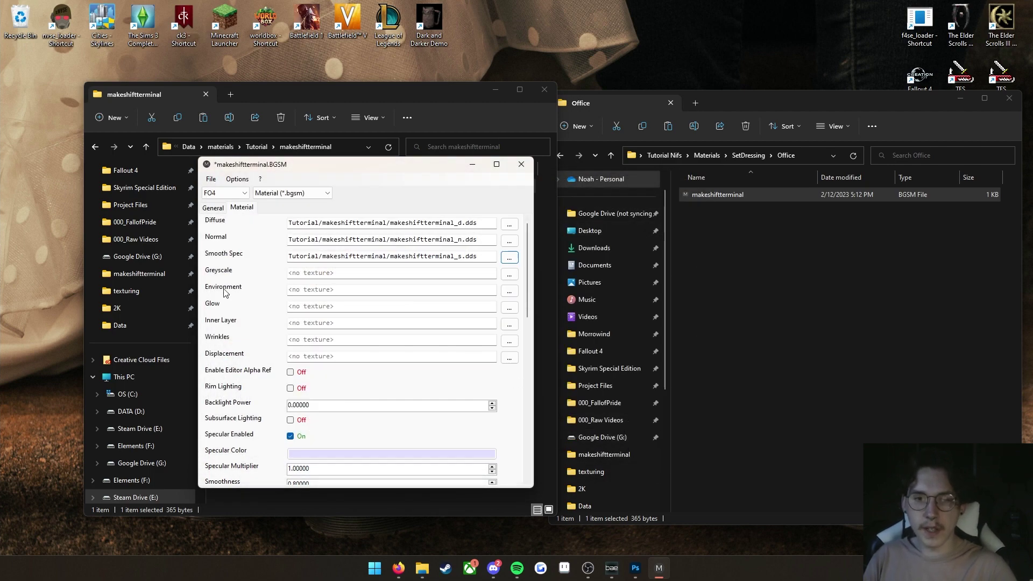
- Set the Environment map to Shared/Cubemaps/mipblur_DefaultOutside1.dds, then save and close the material
click(291, 291)
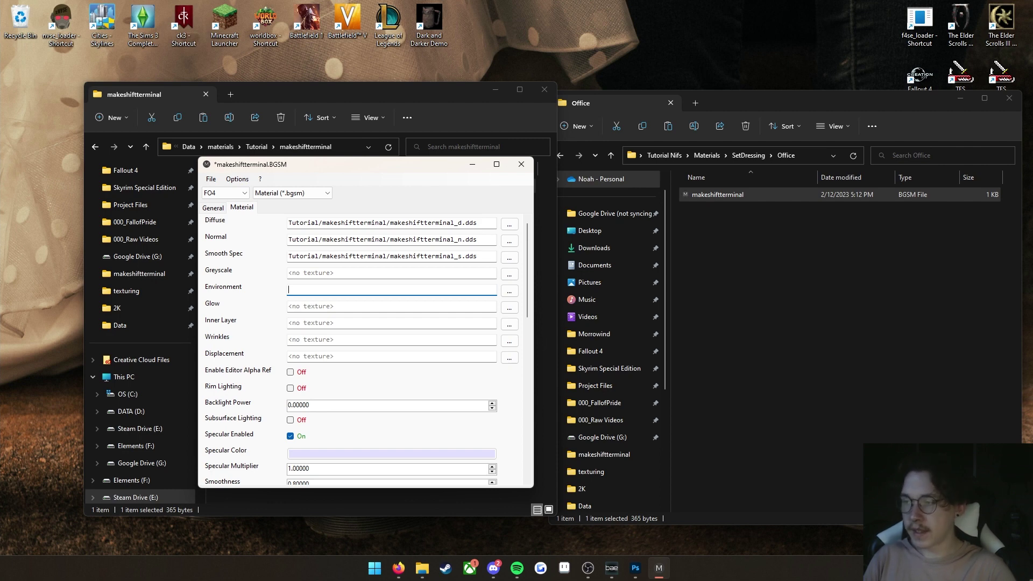
click(327, 289)
text(Shared/Cubemaps/mipblur_DefaultOutside1.dds)
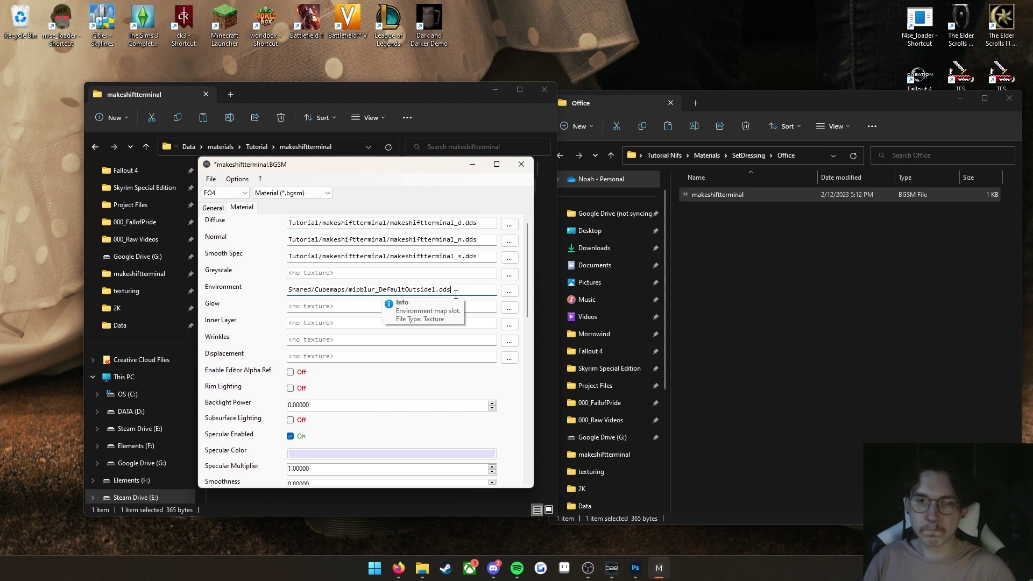
click(211, 179)
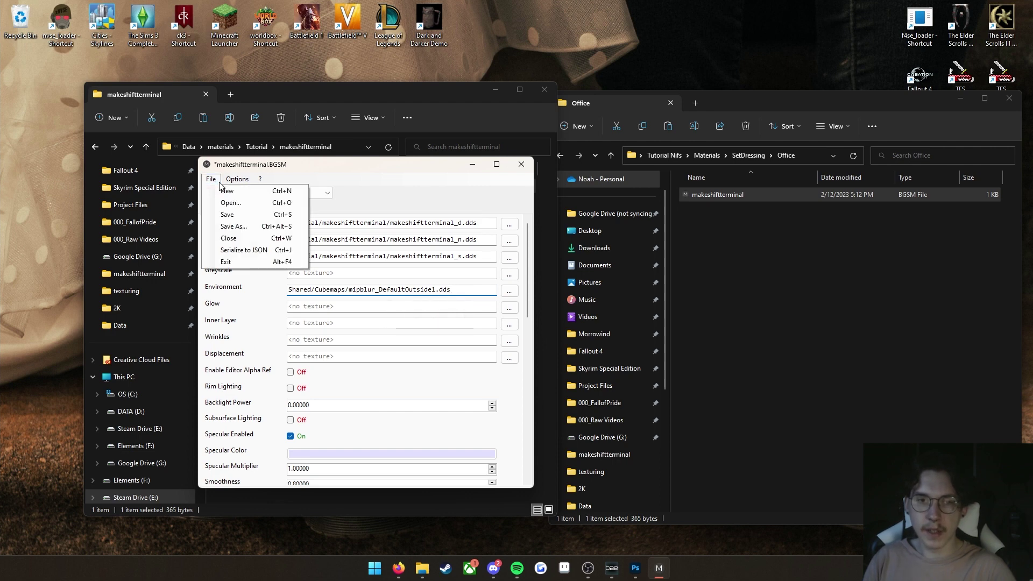
click(226, 215)
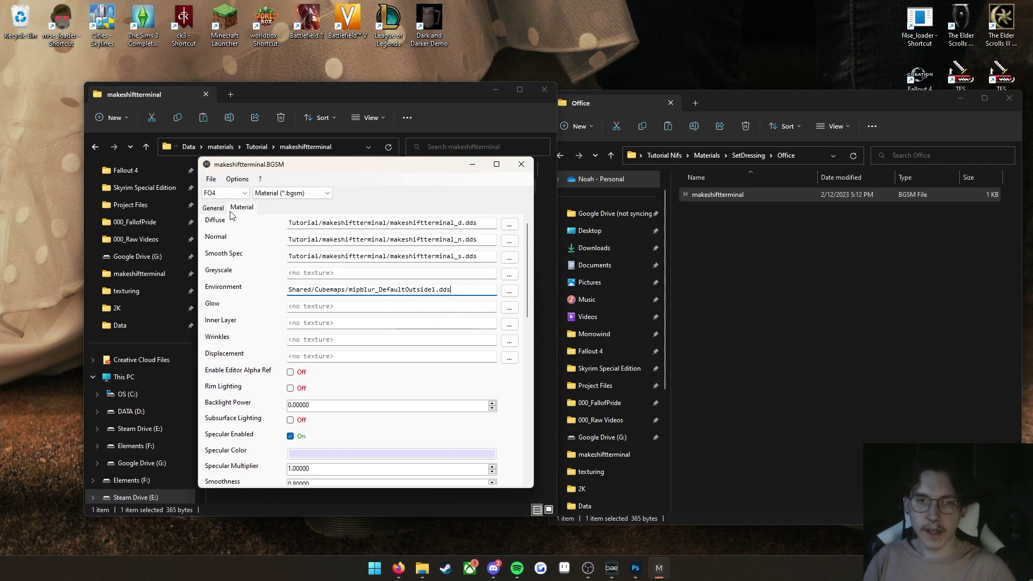
click(522, 164)
- Close the Office folder window and move the makeshiftterminal folder window to the middle of the desktop
drag(518, 128, 485, 133)
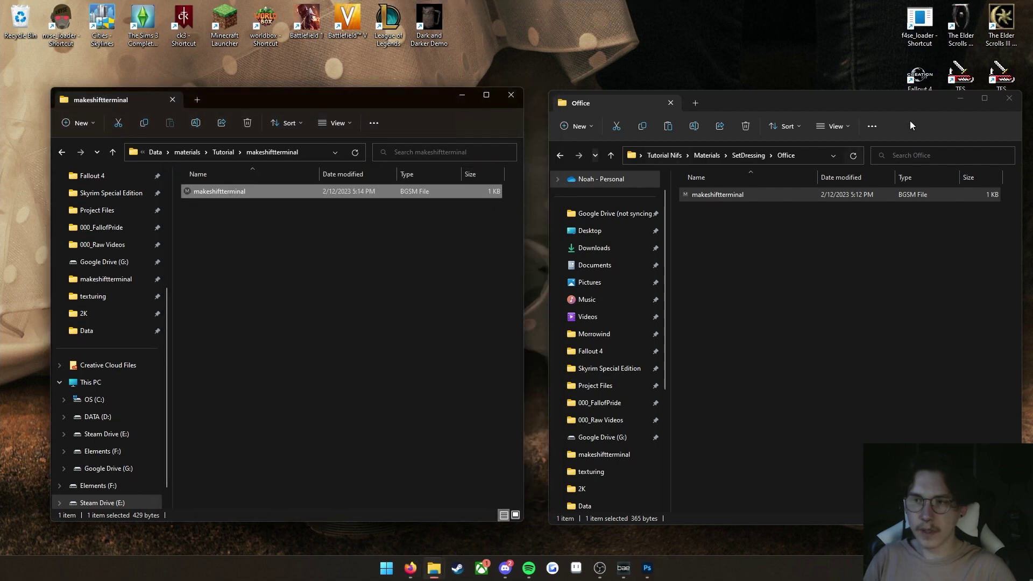
click(1004, 103)
drag(317, 102, 521, 83)
click(627, 207)
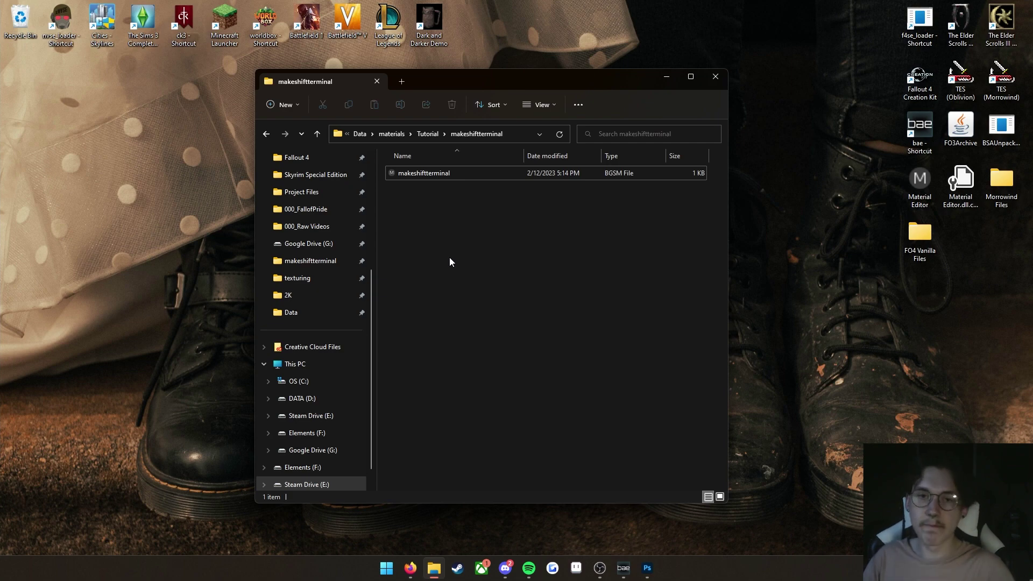
scroll(337, 410, down, 1)
scroll(336, 413, up, 5)
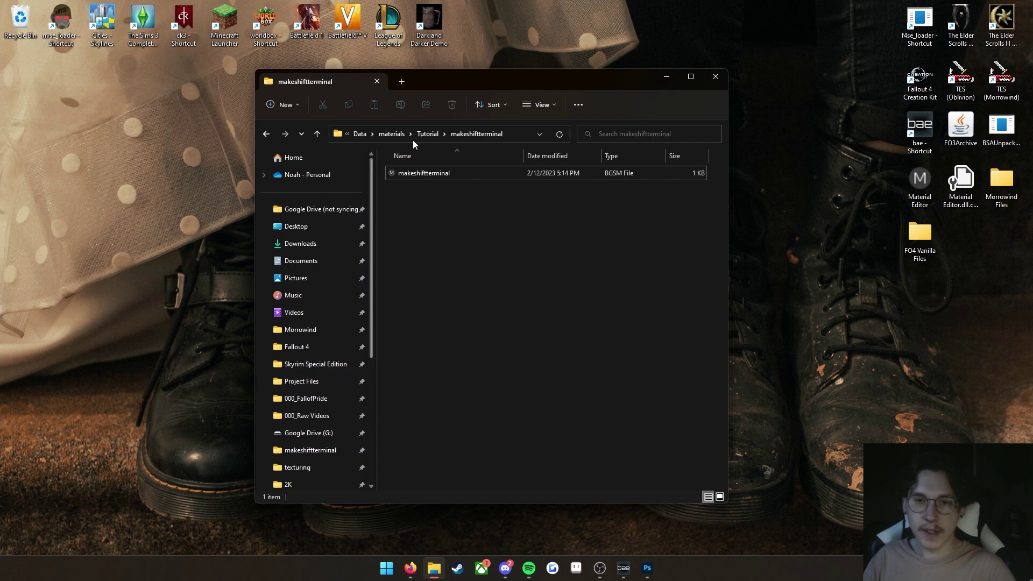
- Open the vanilla MetalBox mesh from Meshes/SetDressing/MetalBox in the FO4 Vanilla Files folder with NifSkope
double_click(919, 237)
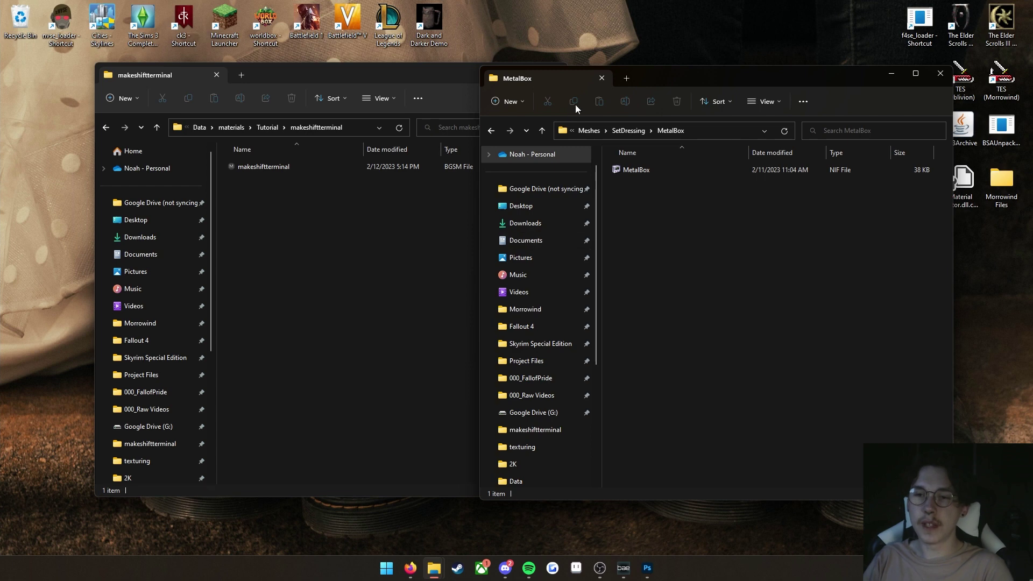
click(646, 170)
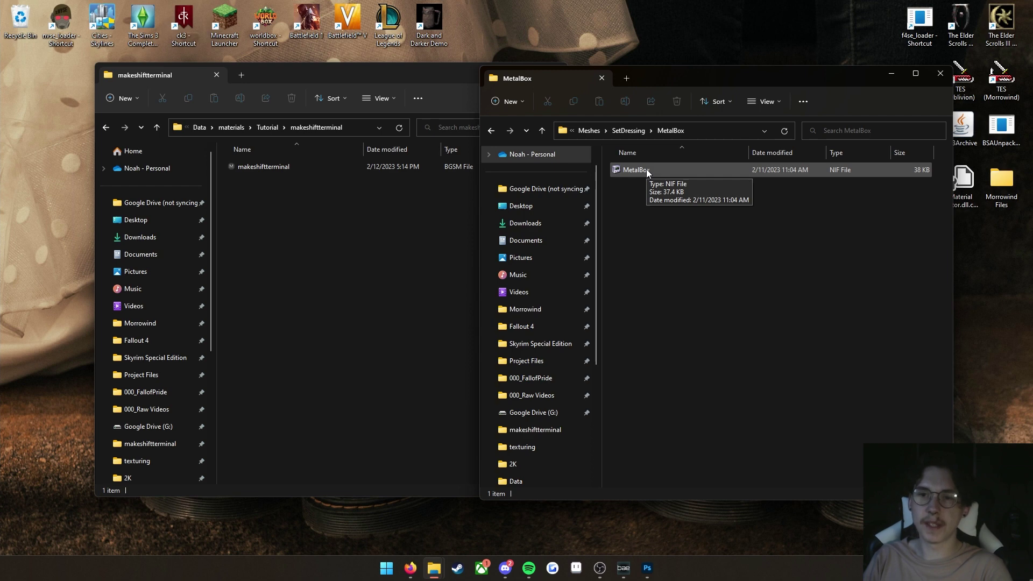
double_click(646, 170)
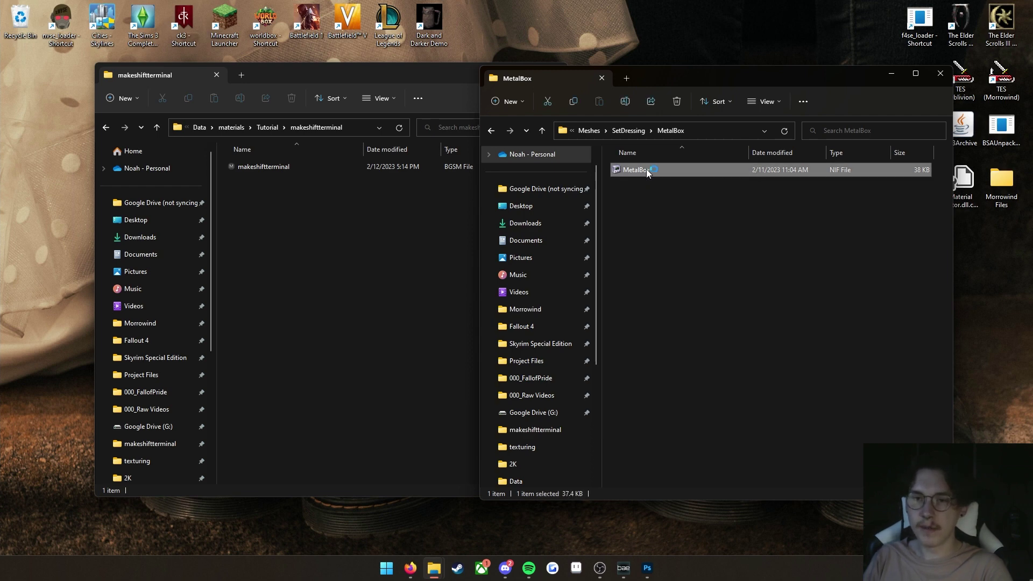
- Open makeshiftterminal_tut from the Workshop Settlement Building/New/meshes folder under Fallout 4 Mods in Project Files
click(279, 337)
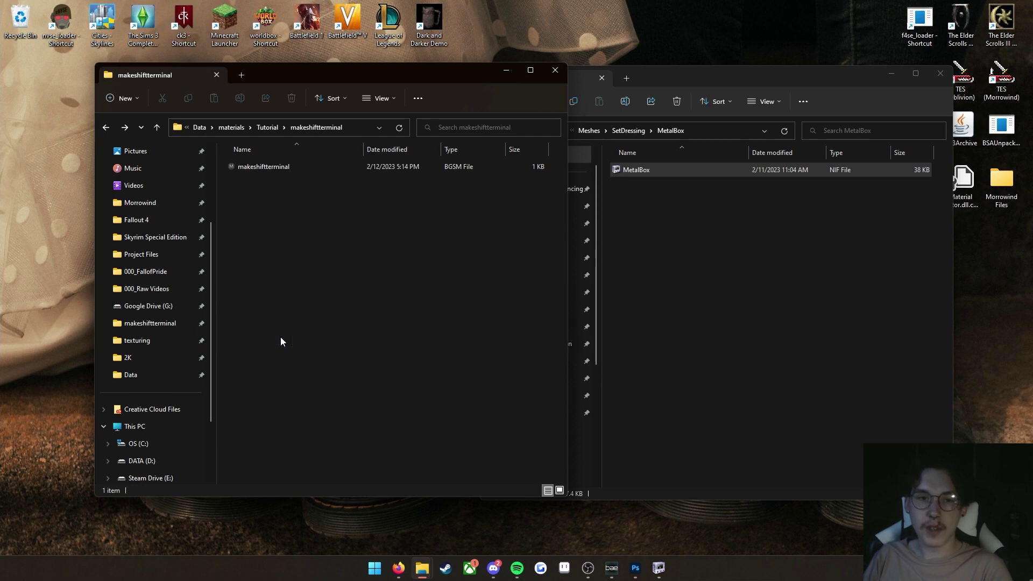
click(156, 253)
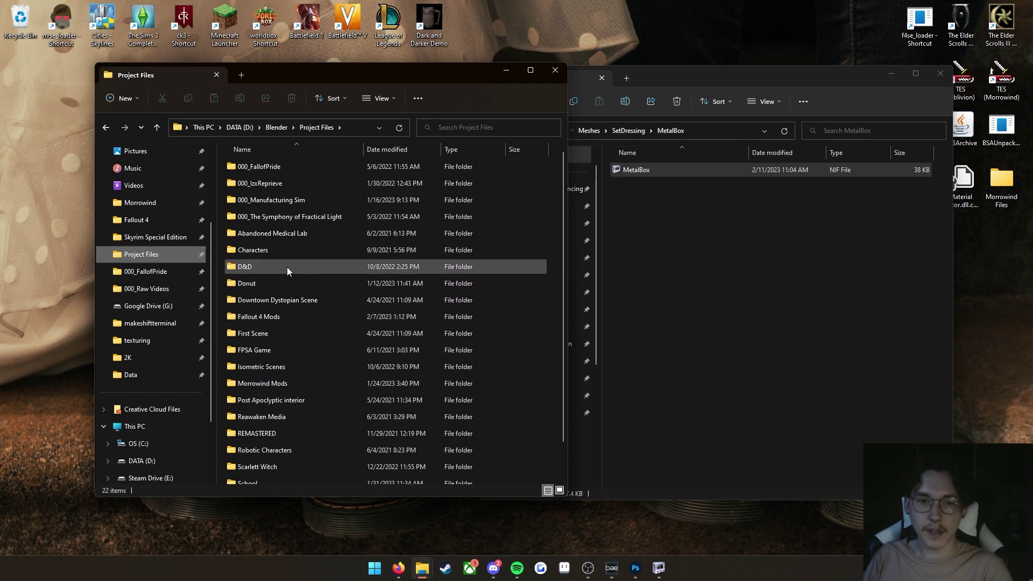
double_click(279, 315)
double_click(283, 198)
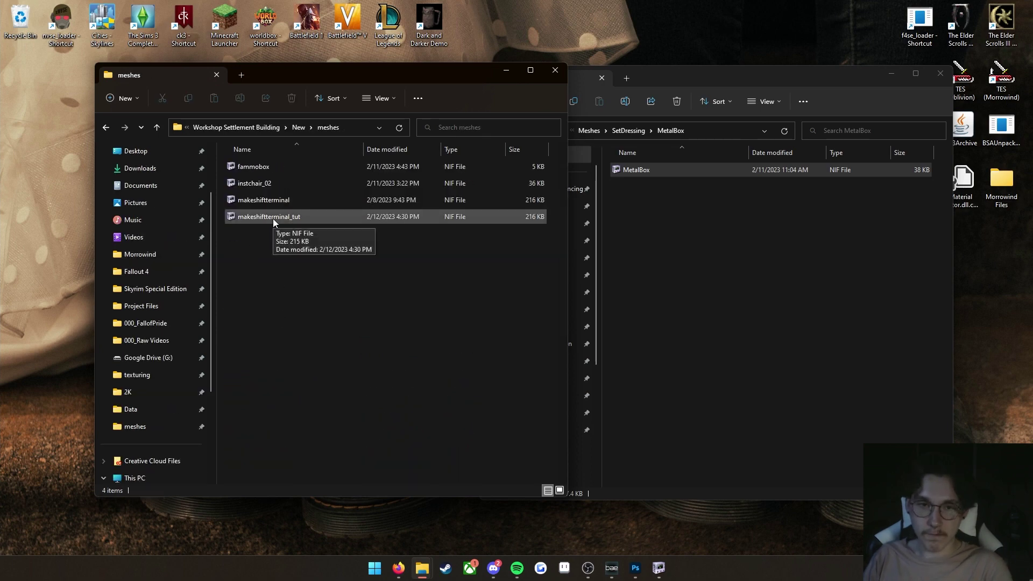
double_click(273, 218)
- Arrange the makeshiftterminal_tut and MetalBox NifSkope windows side by side, with MetalBox on the right
key(super+Left)
key(Escape)
key(super+Right)
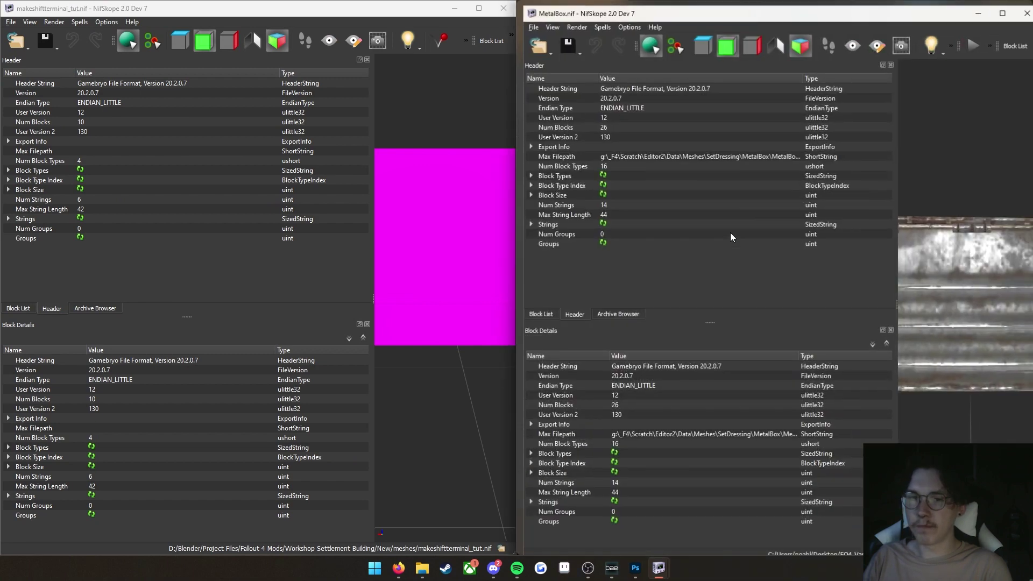
- Copy MetalBox's BSXFlags block and paste it under the root NiNode of makeshiftterminal_tut
drag(373, 294, 272, 299)
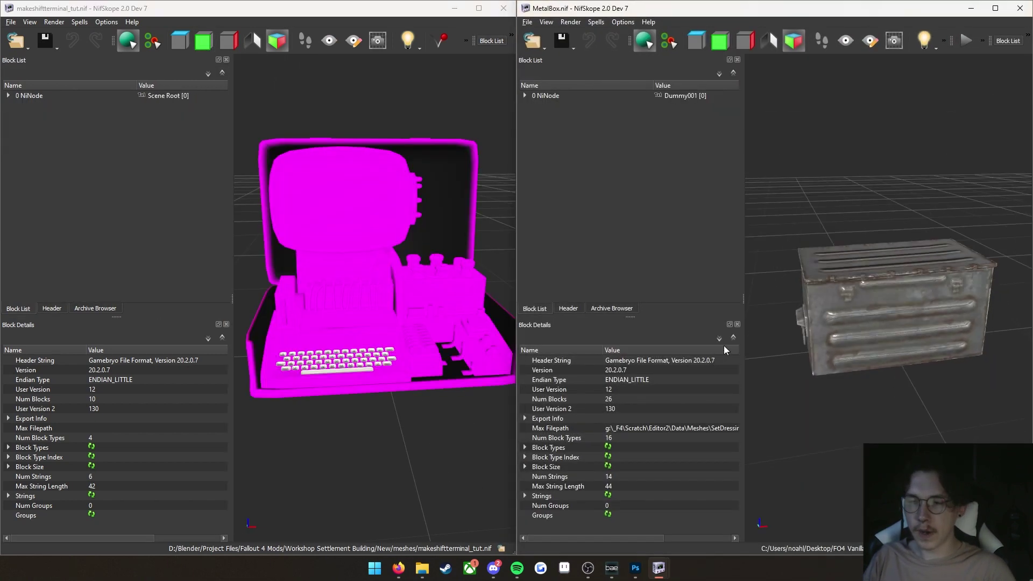
click(915, 342)
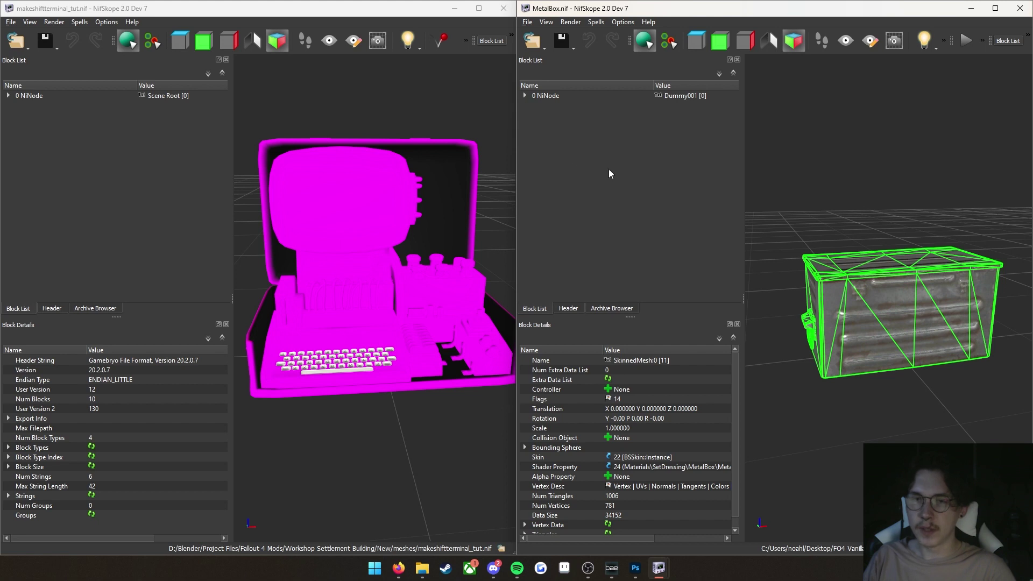
click(524, 96)
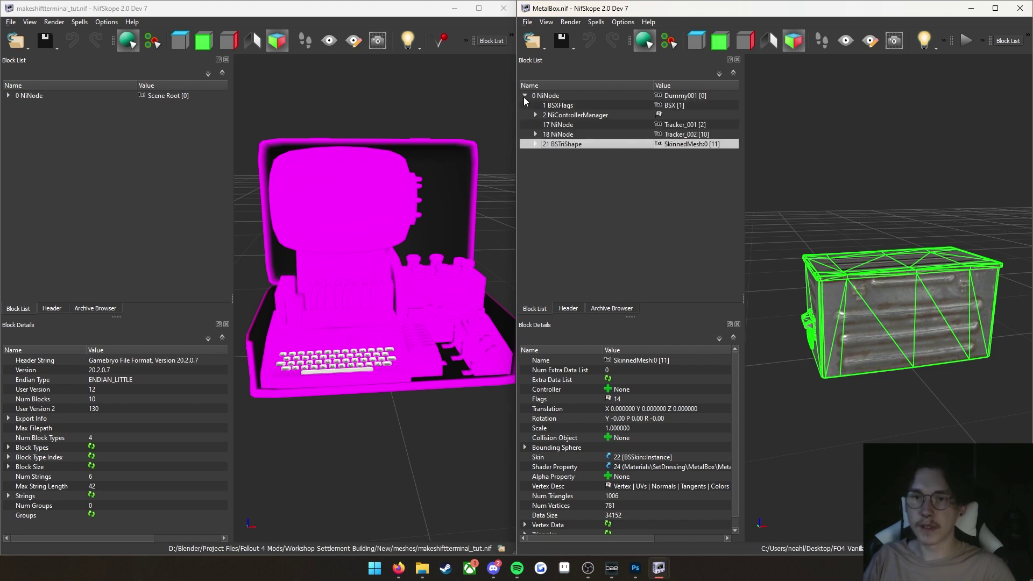
click(557, 105)
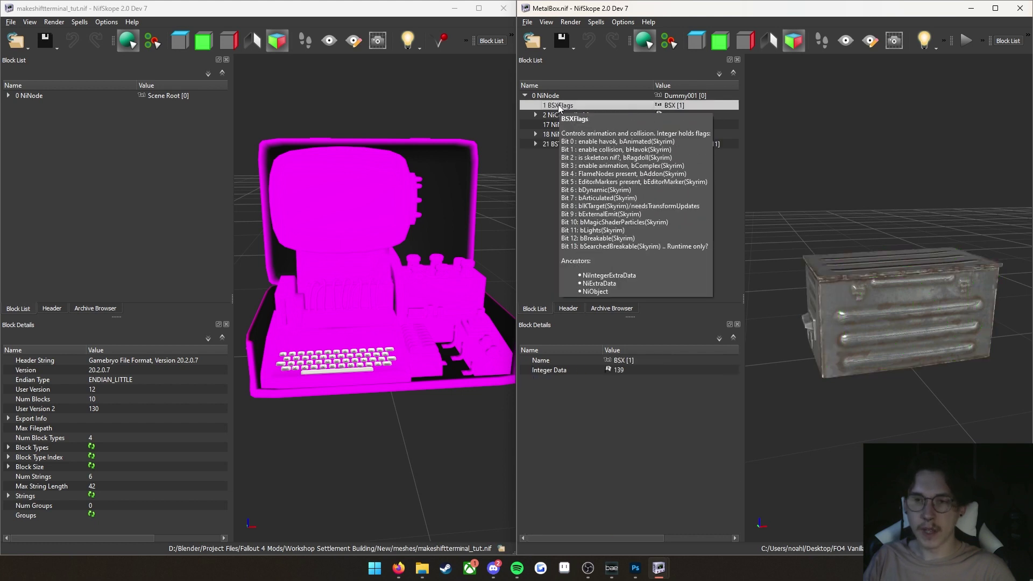
right_click(558, 104)
mouse_move(589, 102)
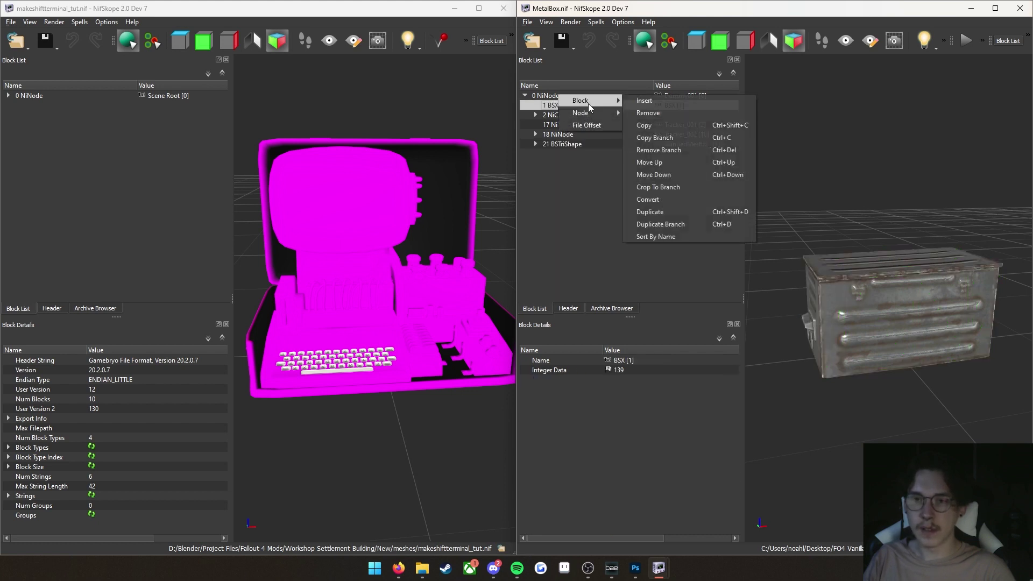
click(653, 124)
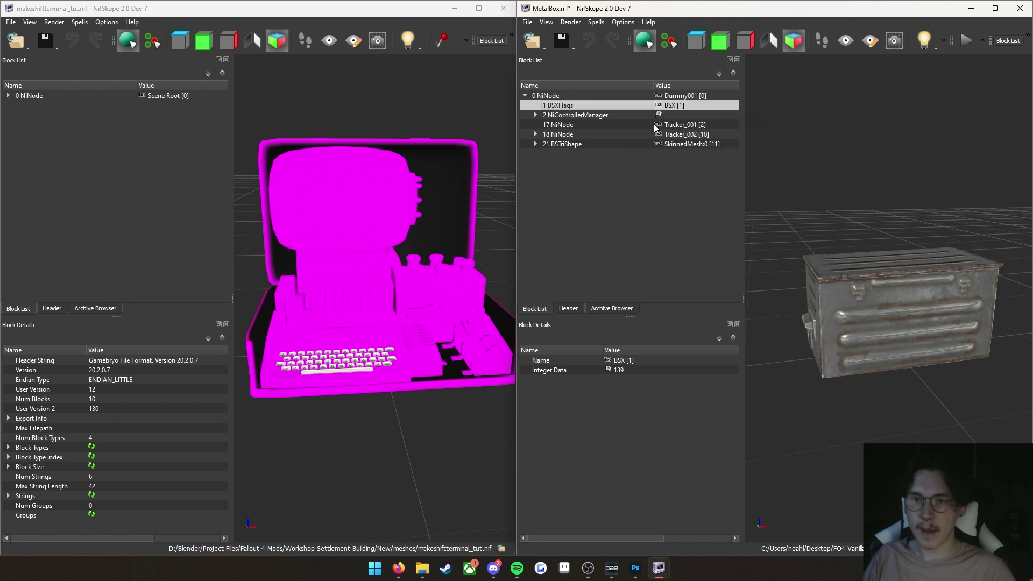
right_click(22, 95)
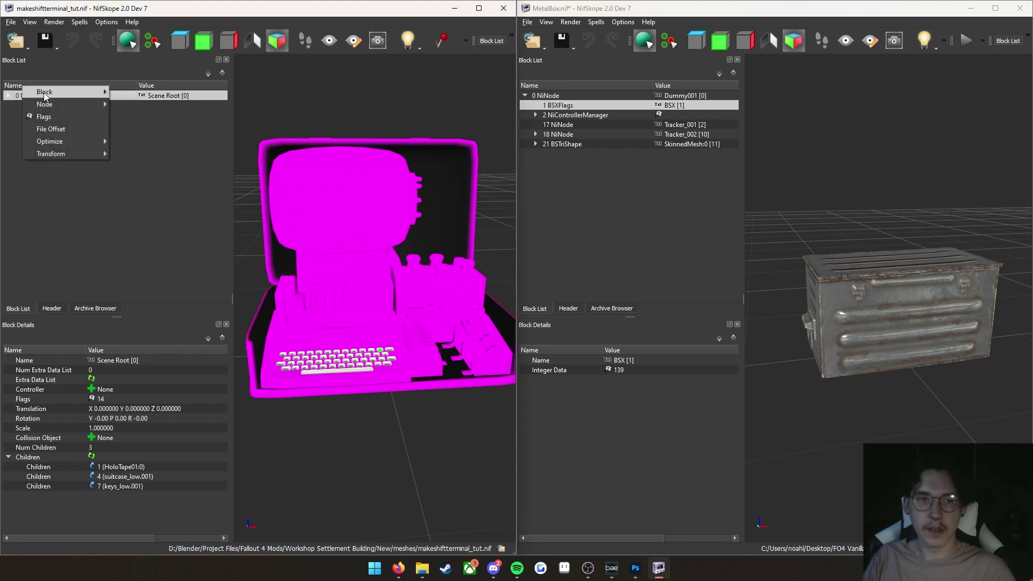
mouse_move(43, 92)
click(160, 129)
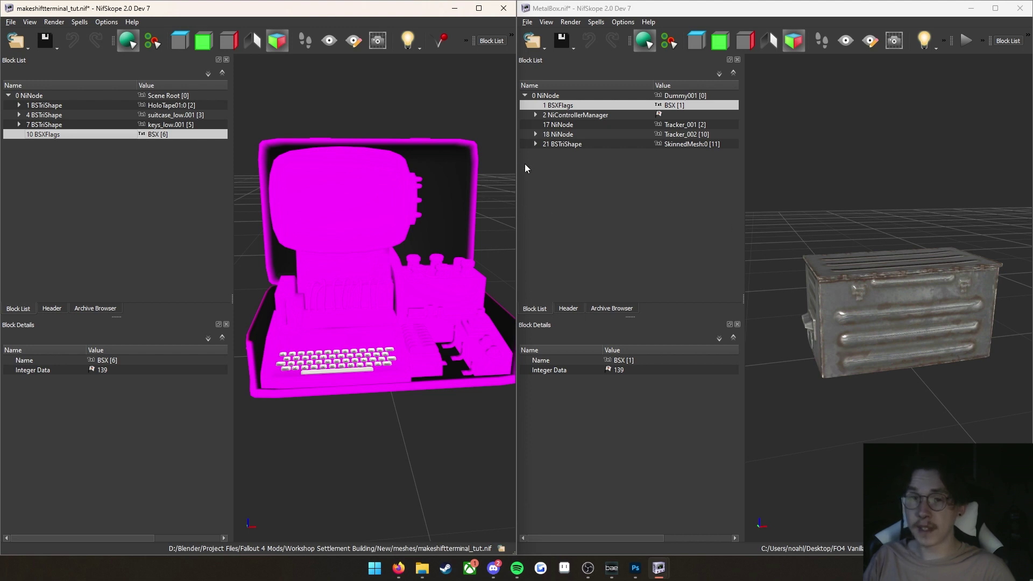
- Copy the bhkPhysicsSystem block from the bhkNPCollisionObject inside MetalBox's Tracker_002 node
click(536, 115)
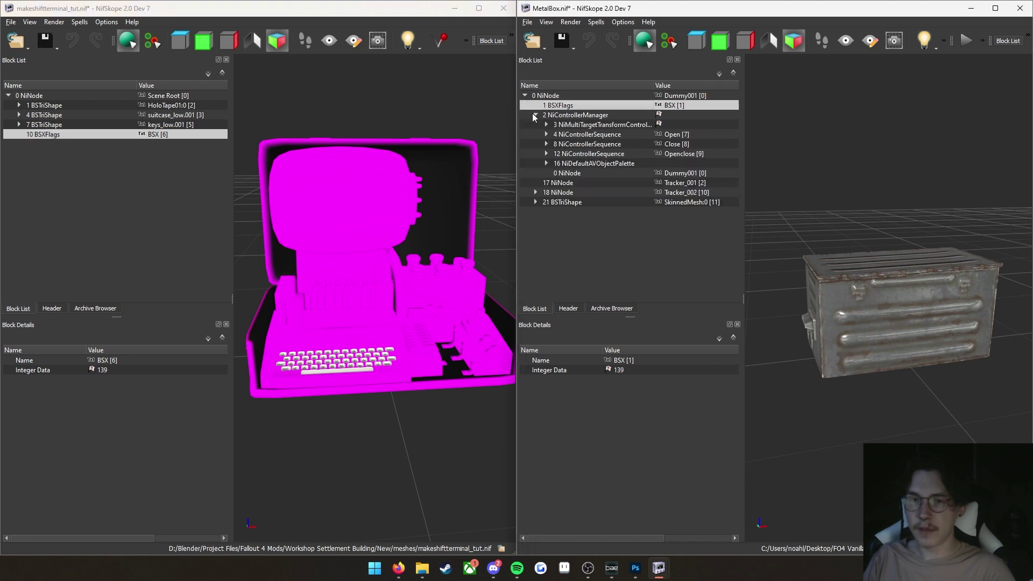
click(535, 115)
click(536, 135)
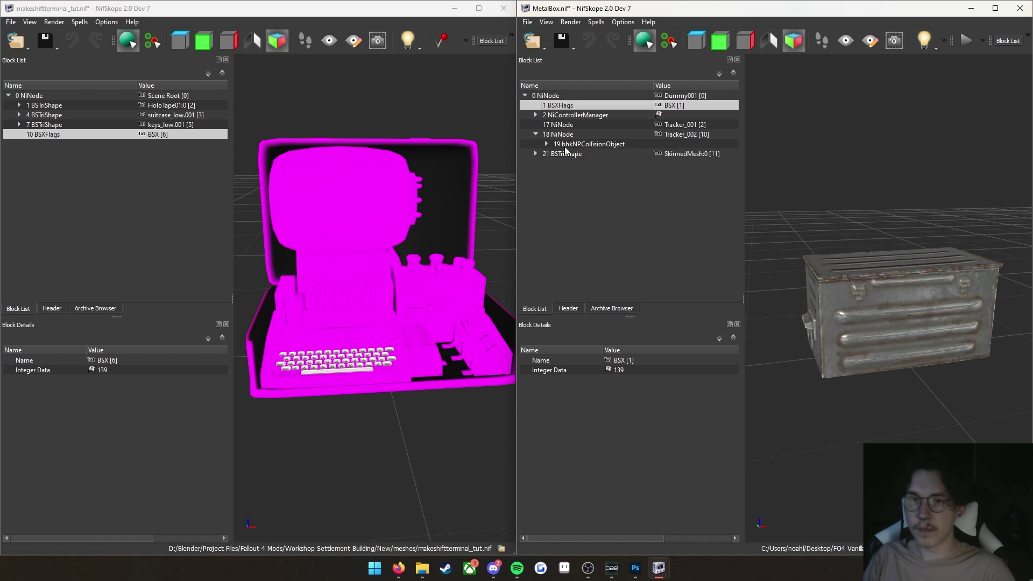
mouse_move(570, 146)
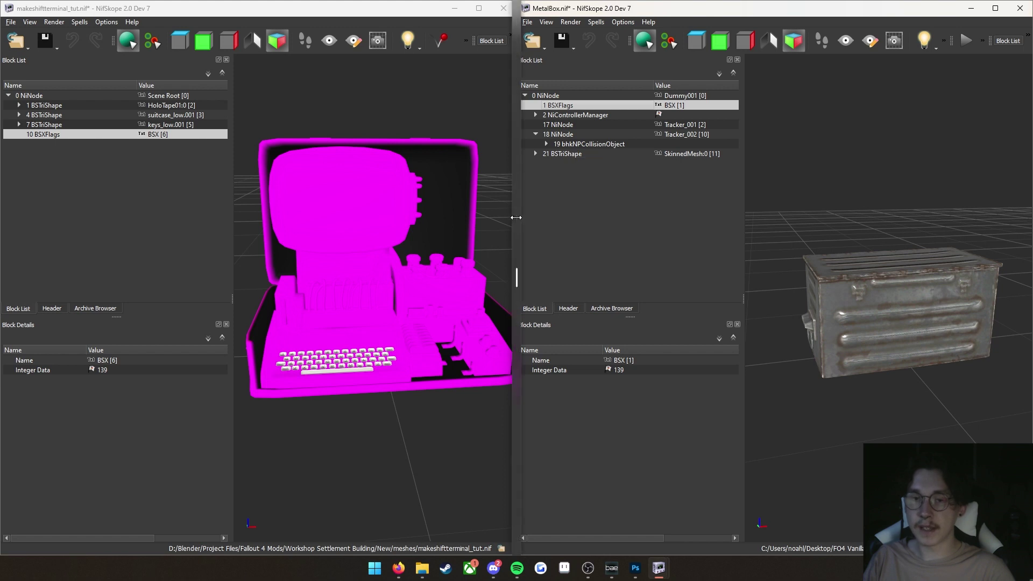
drag(517, 245, 509, 244)
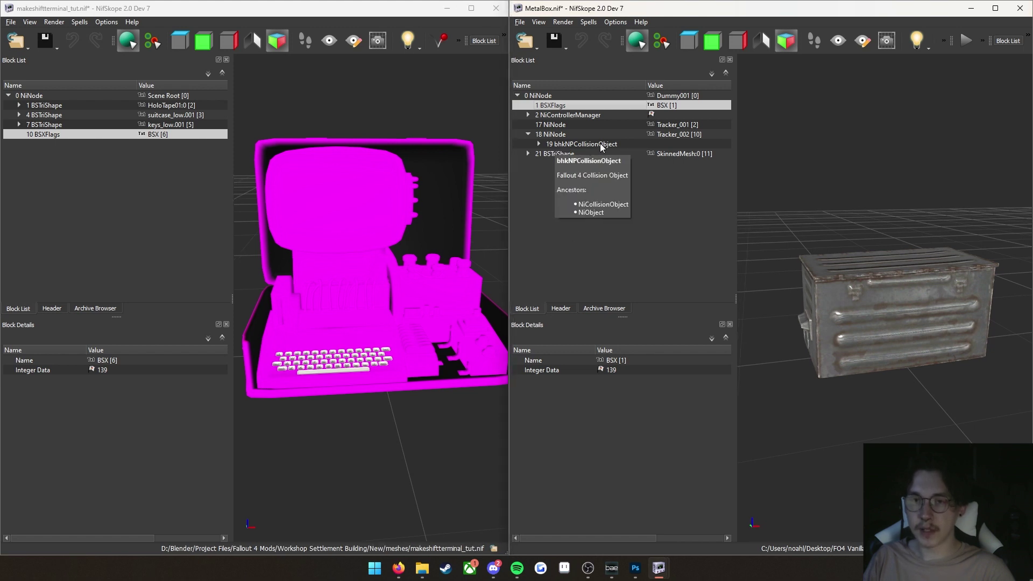
click(539, 144)
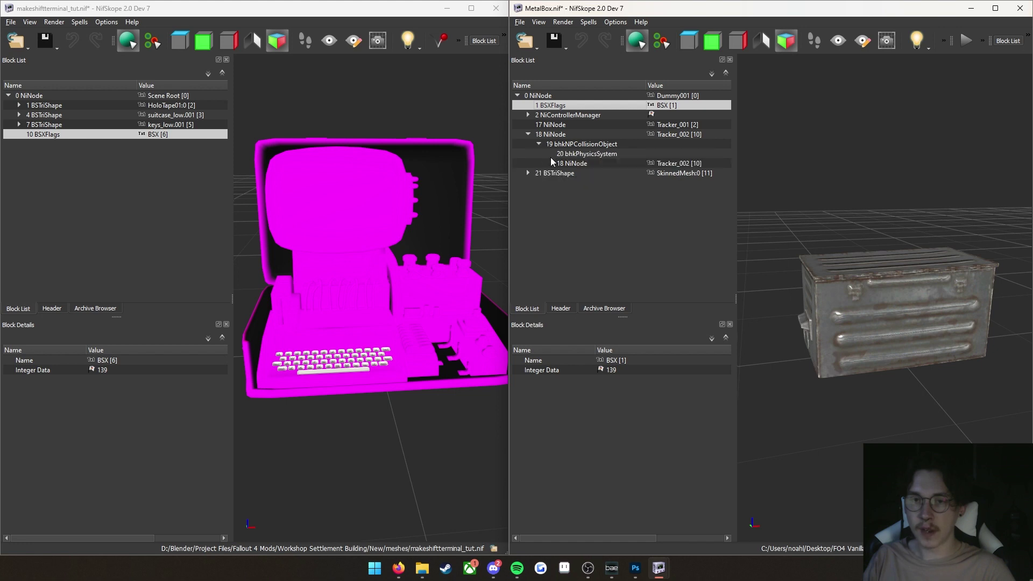
right_click(592, 154)
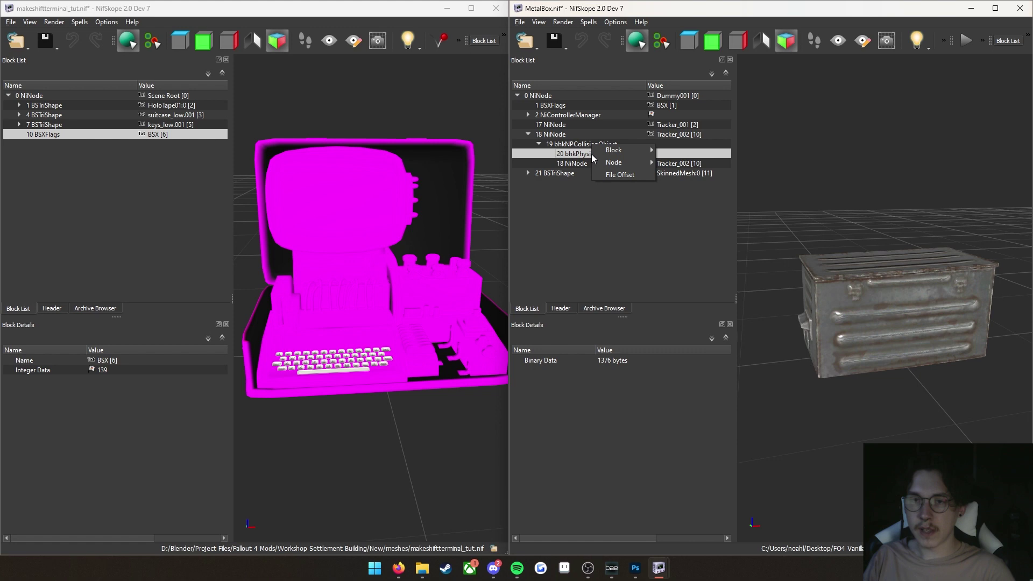
mouse_move(619, 150)
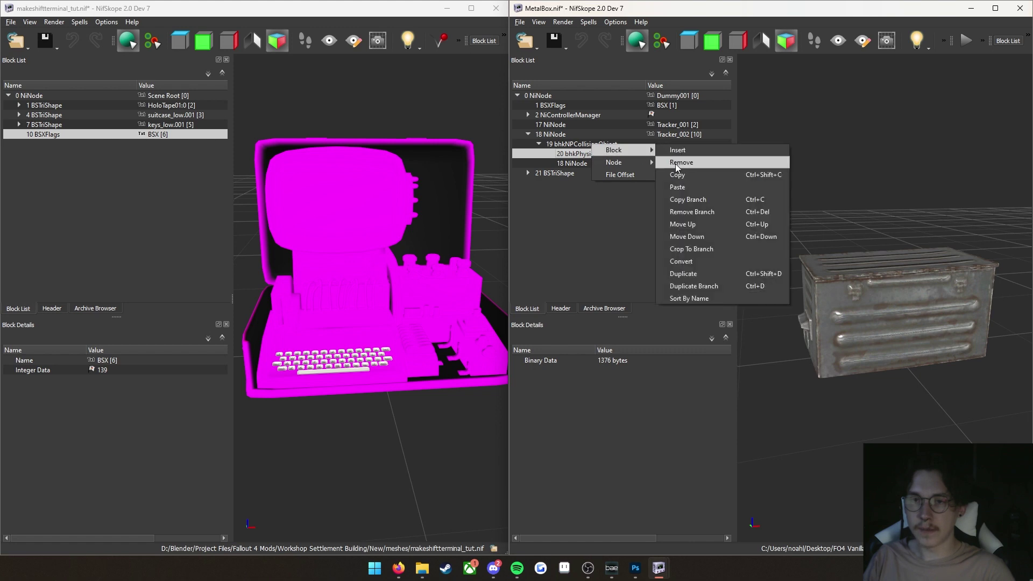
click(677, 178)
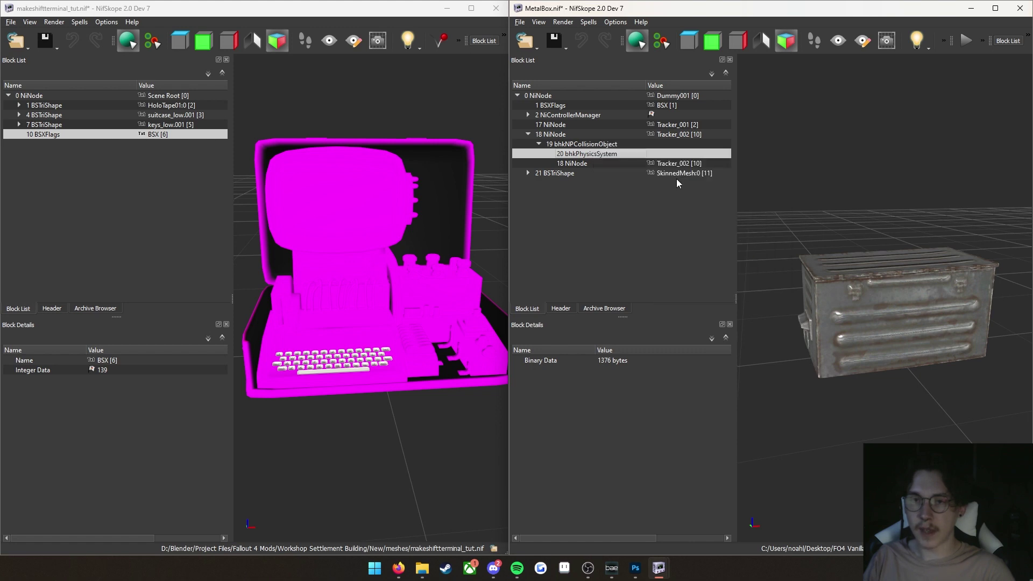
- Paste the bhkPhysicsSystem block into makeshiftterminal_tut at the top level, outside the root NiNode
click(91, 189)
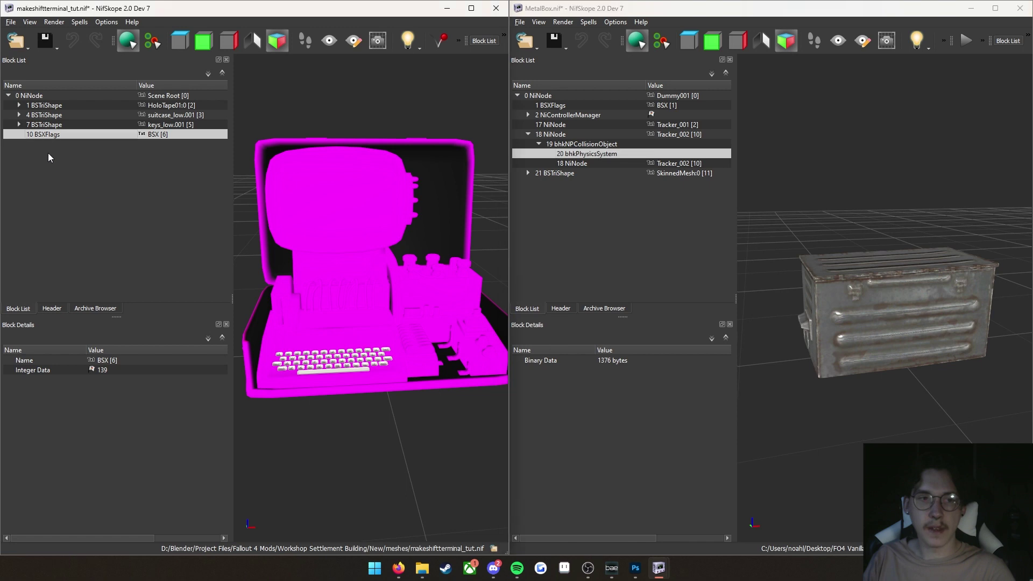
click(8, 95)
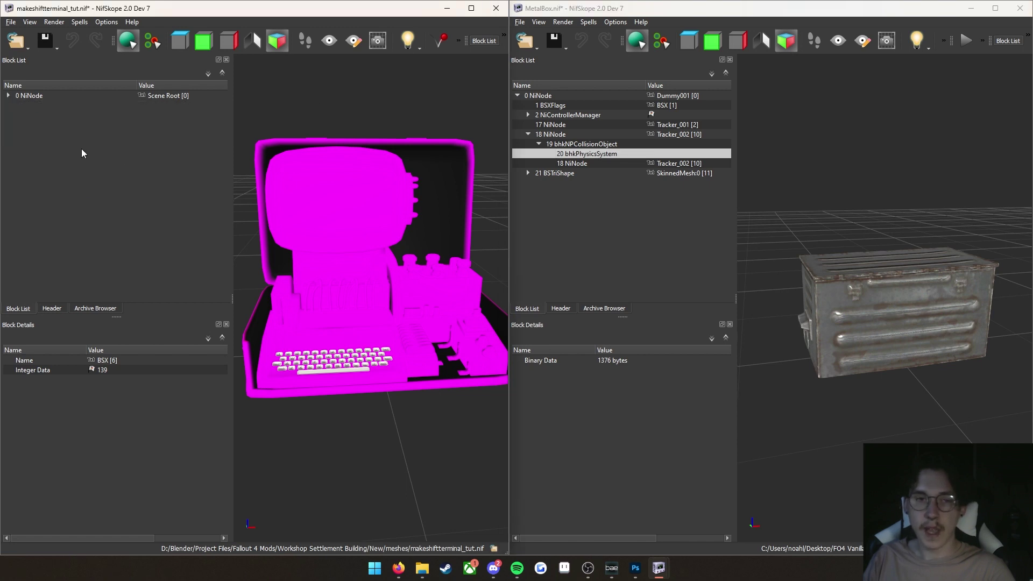
right_click(66, 155)
mouse_move(91, 168)
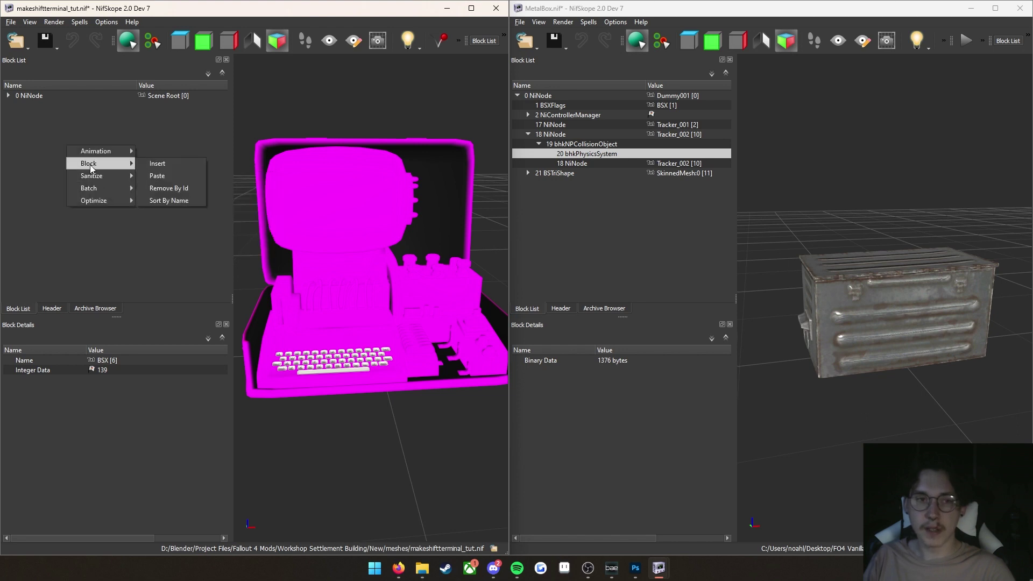
click(151, 175)
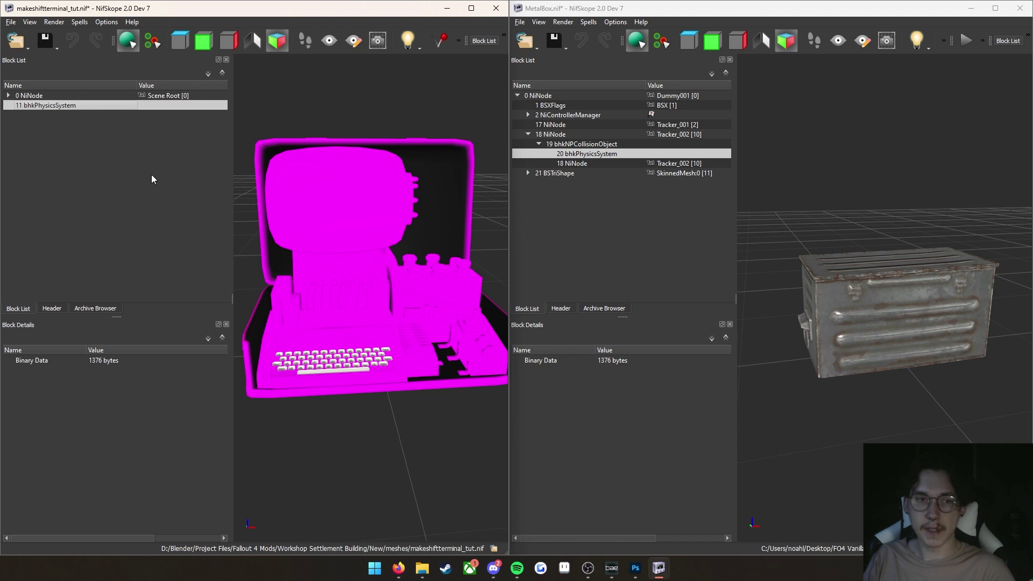
- Copy MetalBox's bhkNPCollisionObject block and paste it onto the root NiNode of makeshiftterminal_tut
click(570, 146)
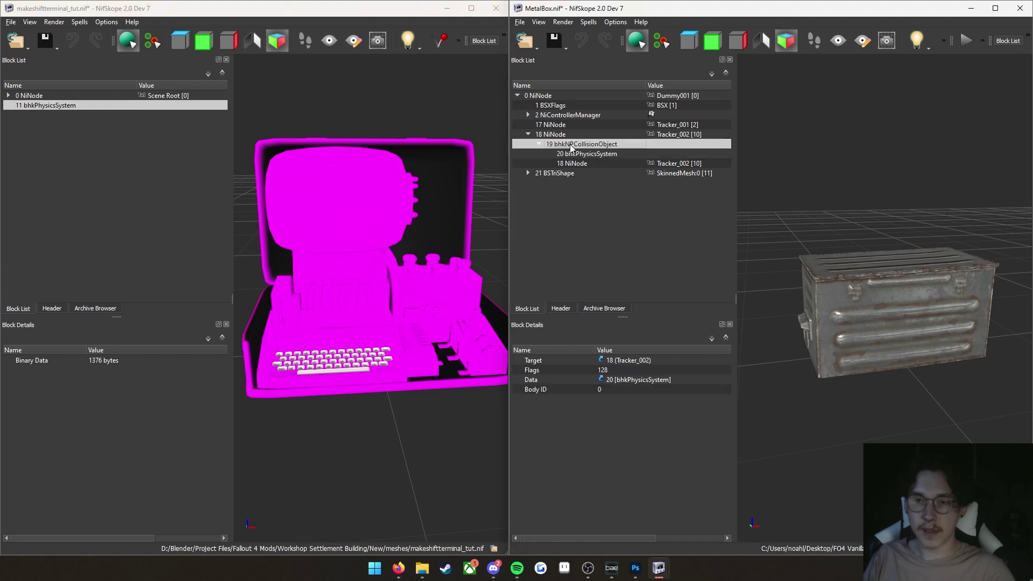
right_click(570, 145)
mouse_move(598, 140)
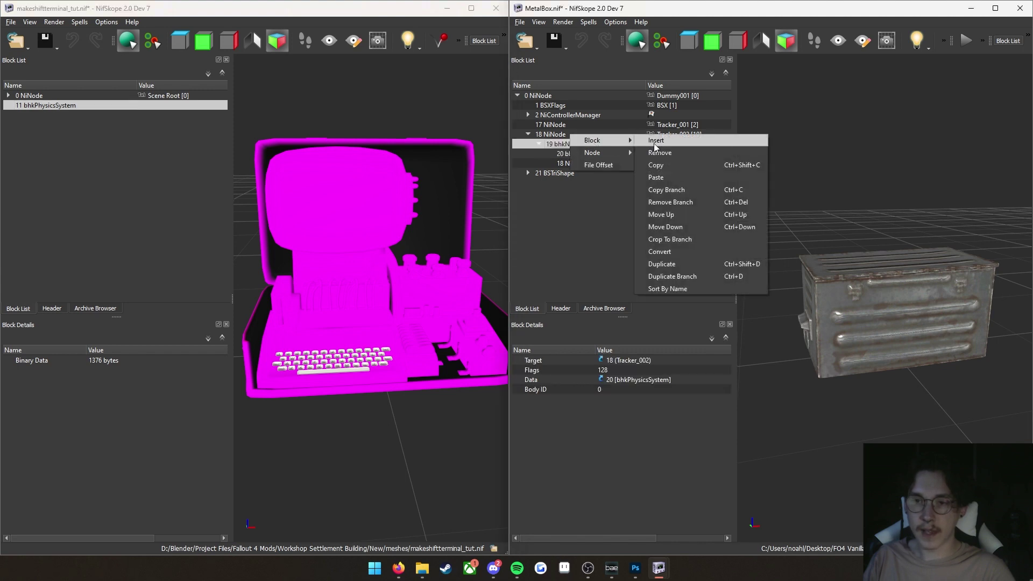
click(667, 161)
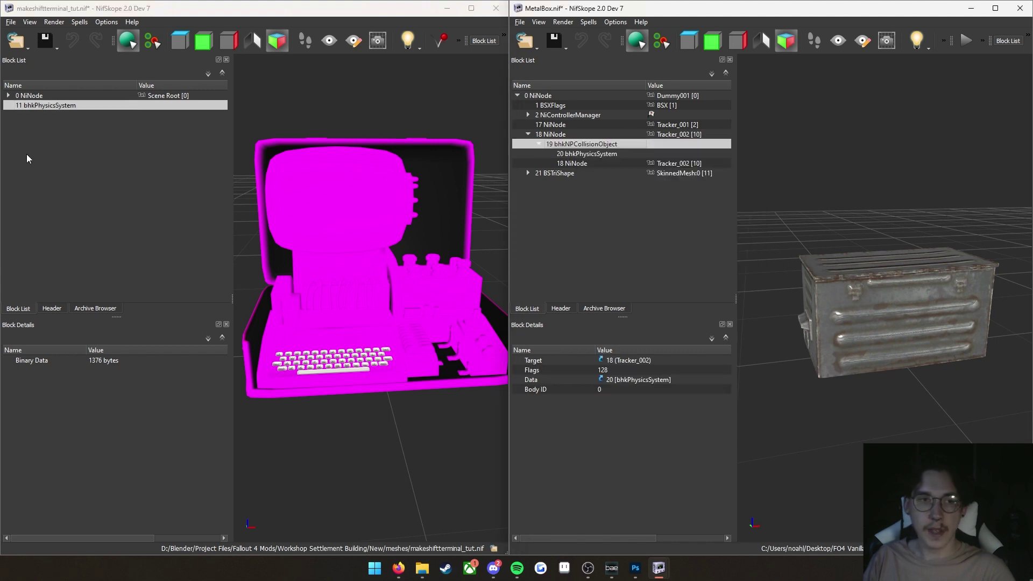
click(37, 96)
right_click(36, 96)
mouse_move(67, 95)
click(167, 129)
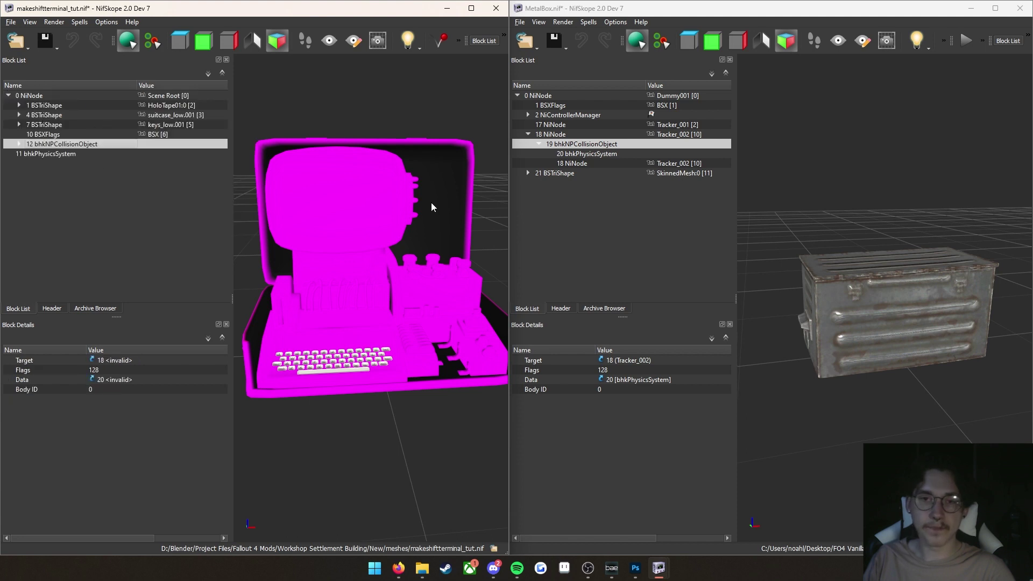
- Close the MetalBox window, maximize makeshiftterminal_tut and widen its block list and details area to show the Type column
click(1022, 18)
click(766, 302)
key(super+Up)
drag(235, 300, 369, 299)
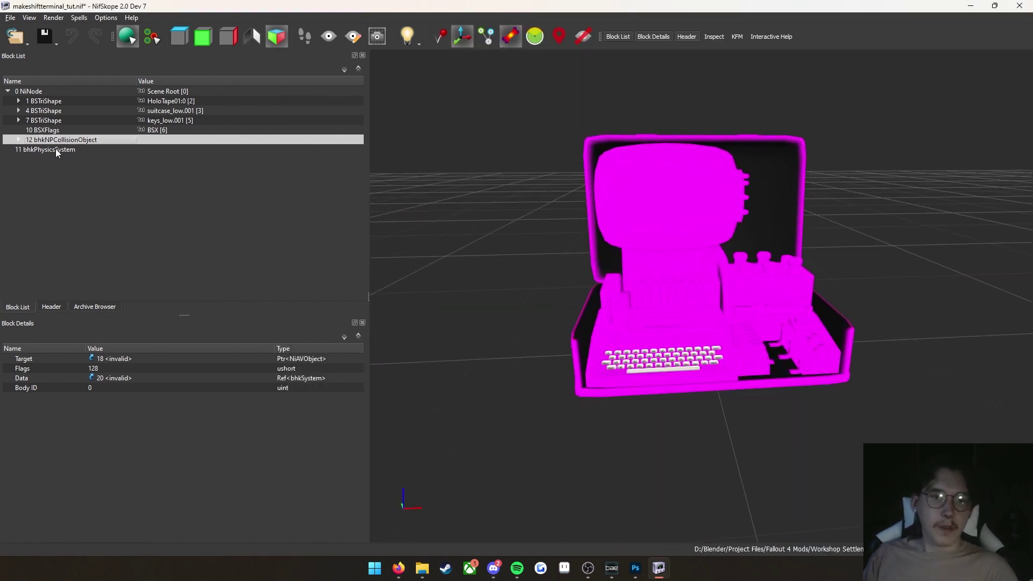
- Set the Target of makeshiftterminal_tut's bhkNPCollisionObject to 0, the Scene Root
mouse_move(48, 142)
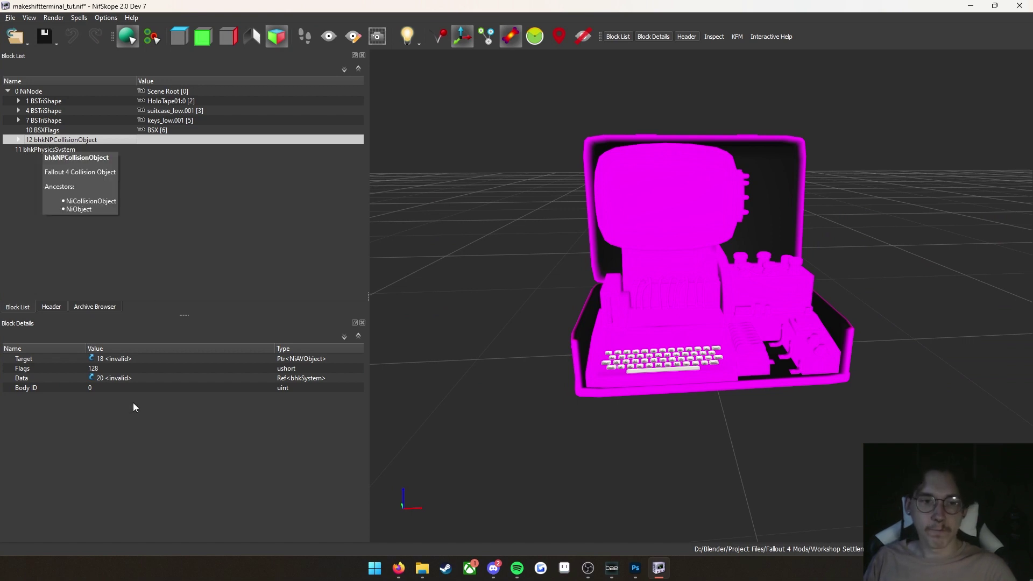
double_click(124, 360)
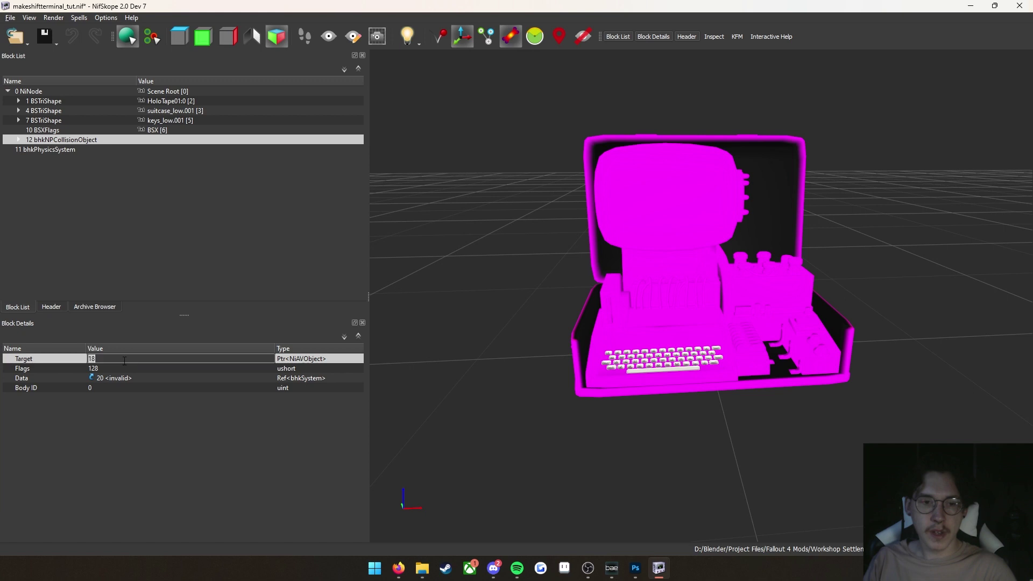
text(0)
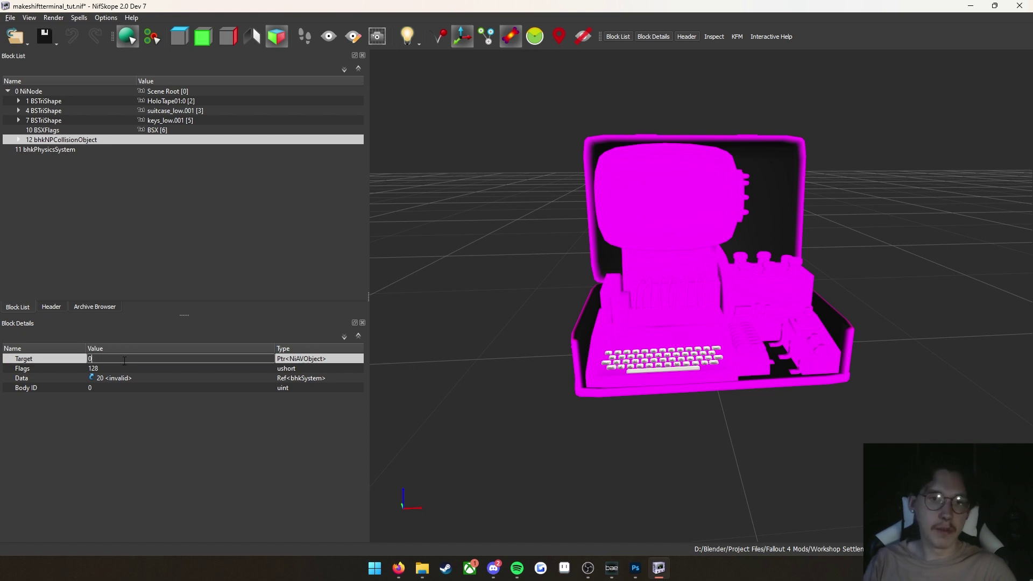
key(Return)
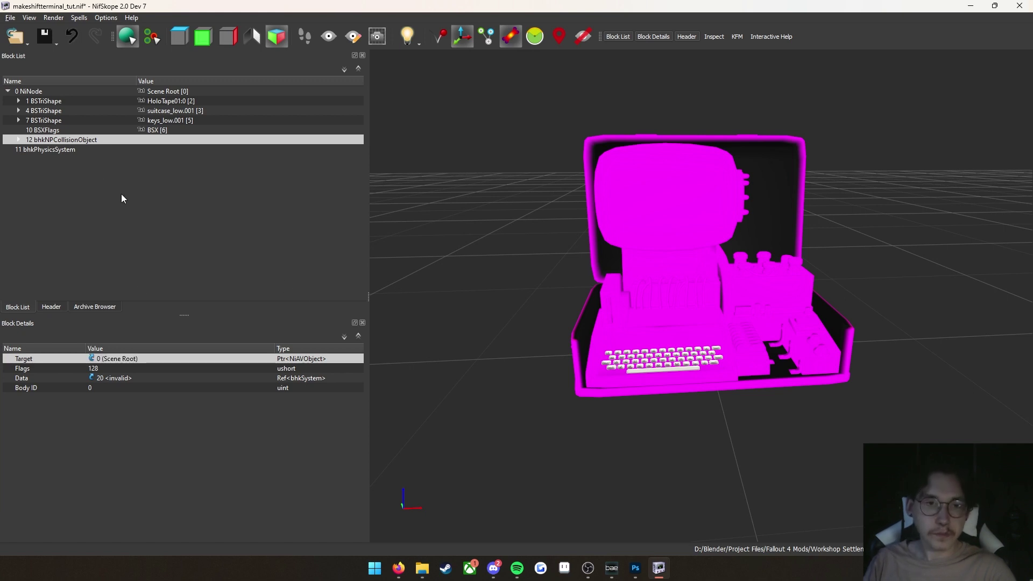
- Set the bhkNPCollisionObject's Data reference to block 11, the bhkPhysicsSystem, and expand the collision object in the block tree
mouse_move(44, 151)
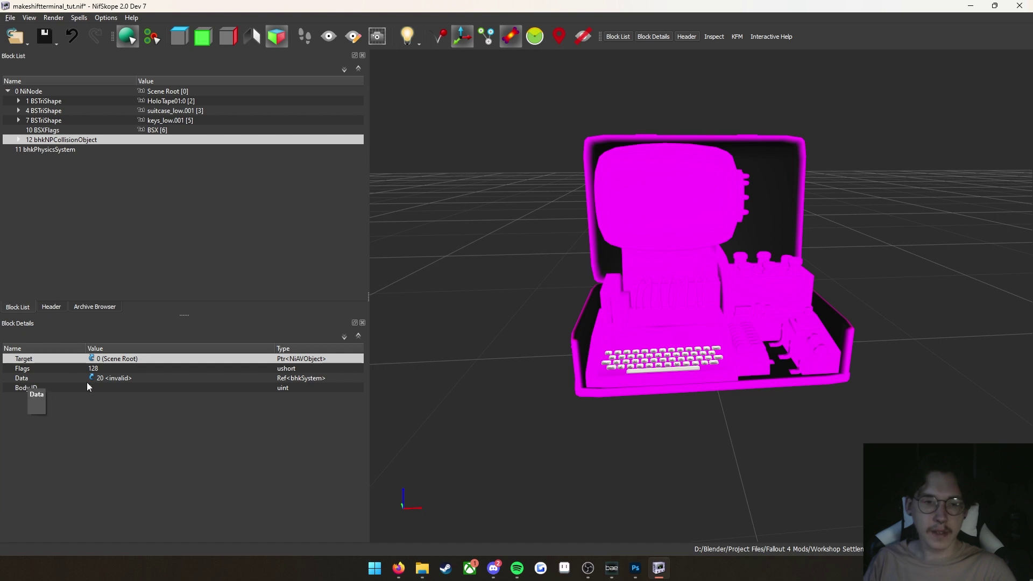
double_click(111, 378)
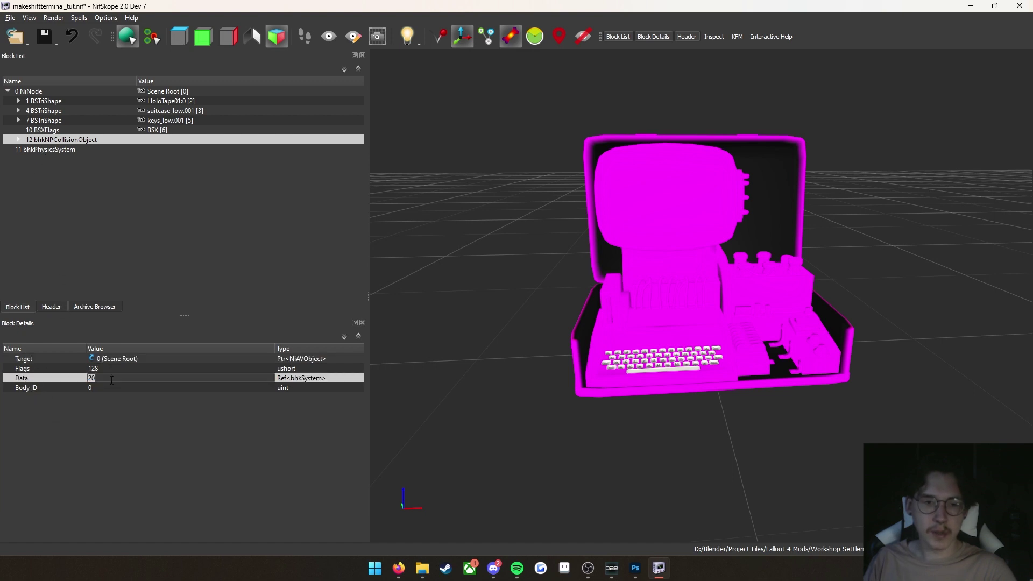
text(11)
key(Return)
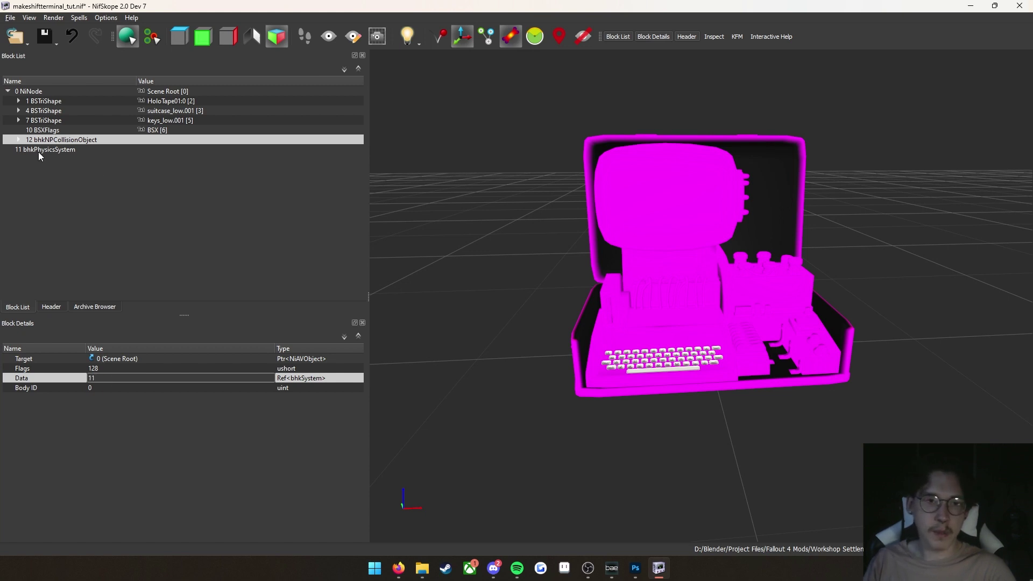
mouse_move(21, 149)
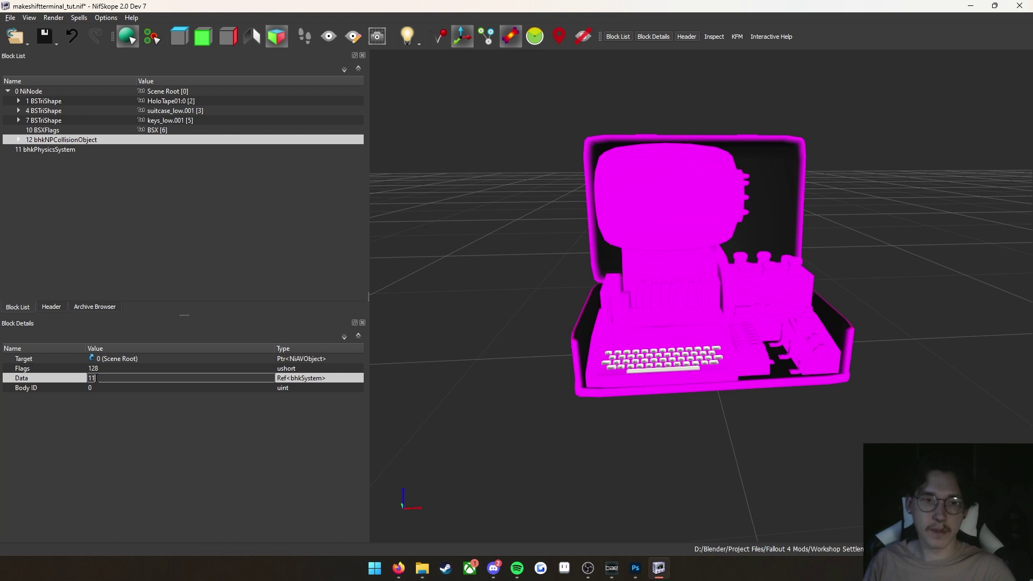
key(Return)
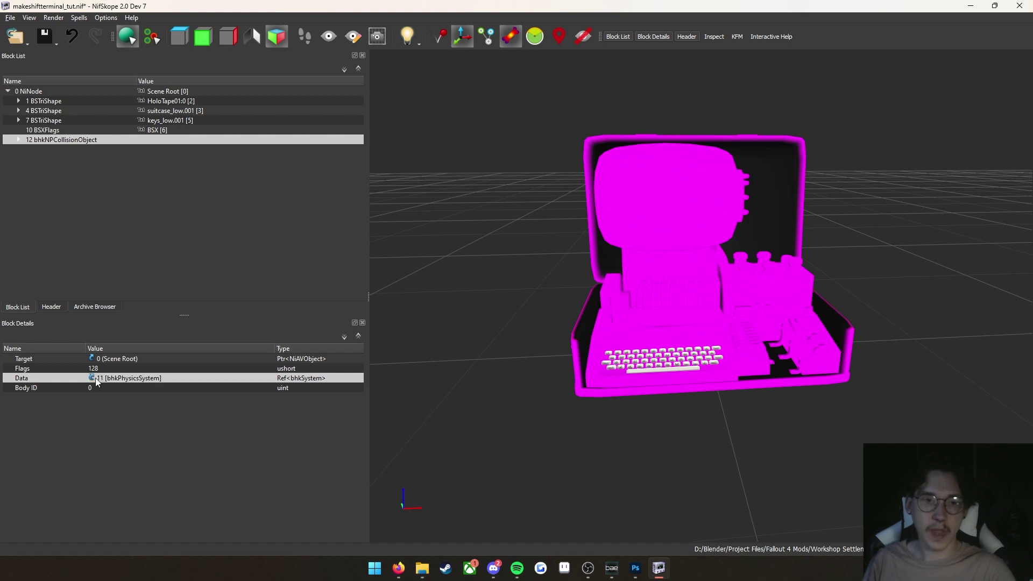
click(19, 141)
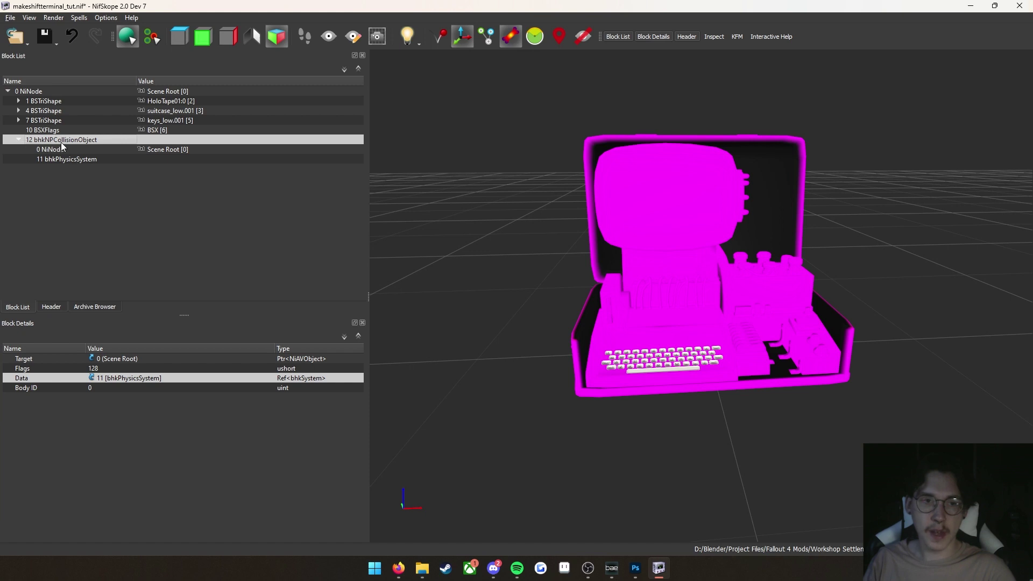
- Collapse the bhkNPCollisionObject in the block tree, keeping the root NiNode expanded
click(19, 140)
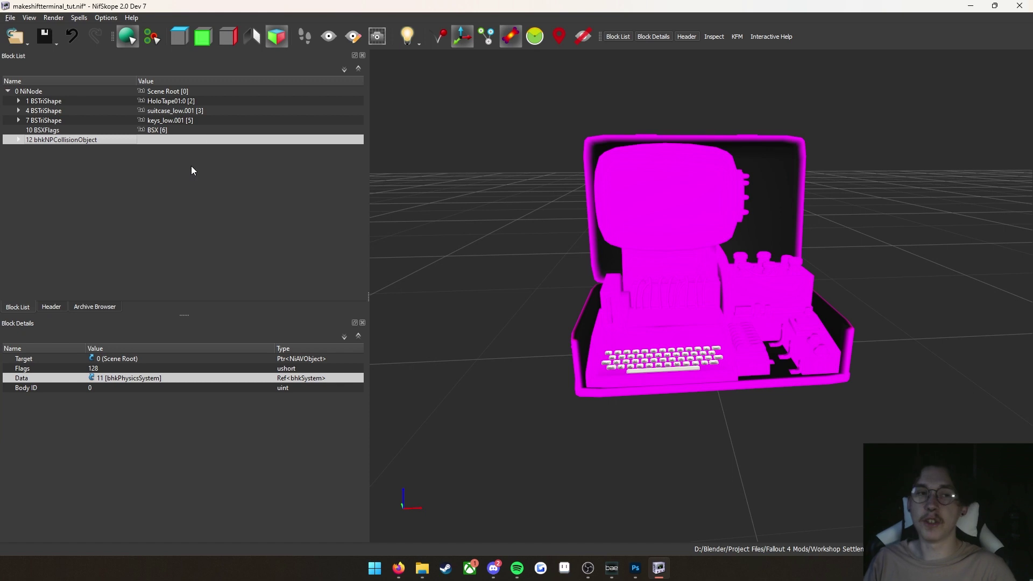
click(8, 91)
click(8, 91)
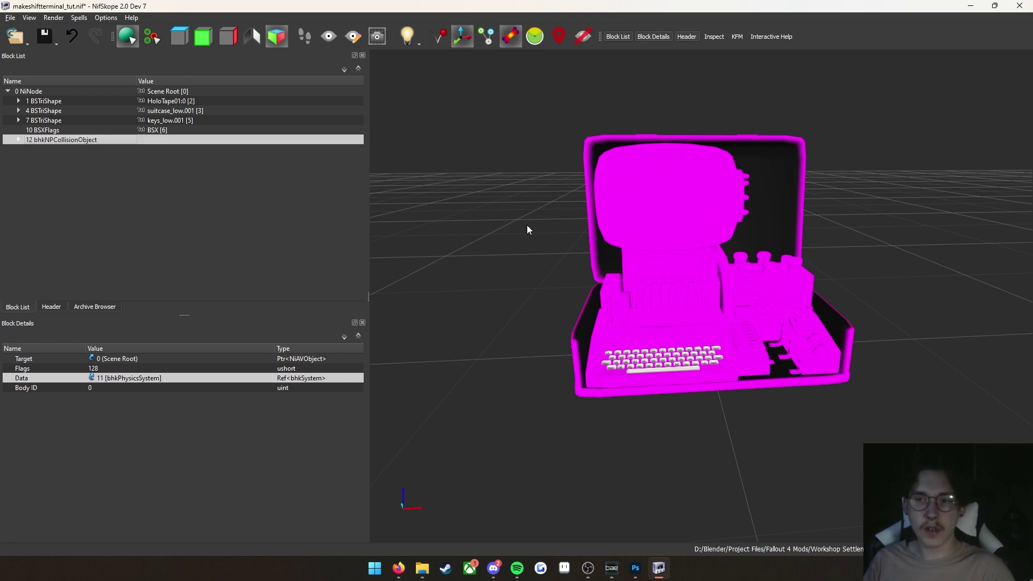
- Select the suitcase, keyboard keys and holotape meshes in the model one after another to identify their BSTriShape blocks, ending on the suitcase
click(602, 159)
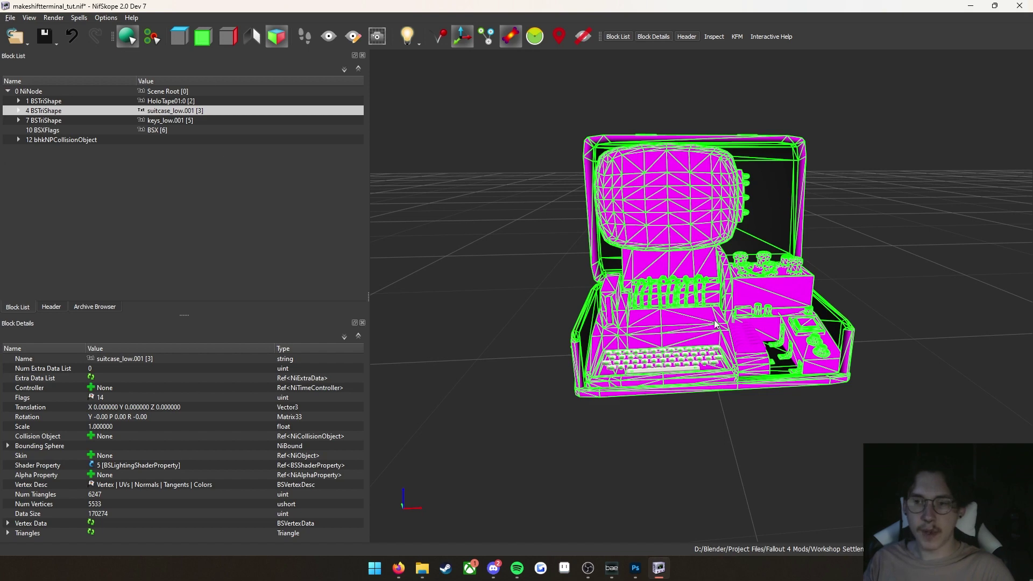
click(744, 345)
click(655, 359)
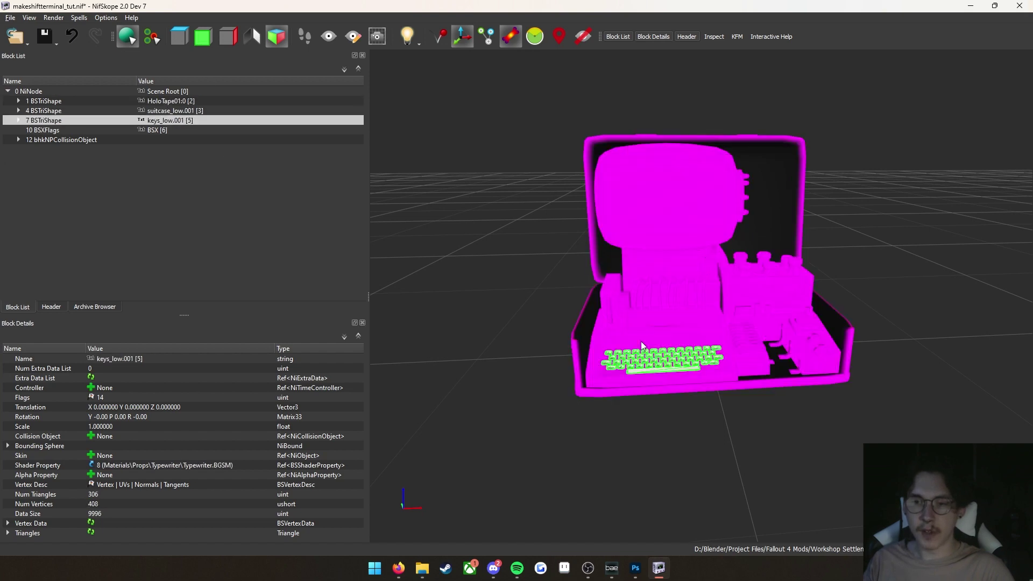
click(655, 229)
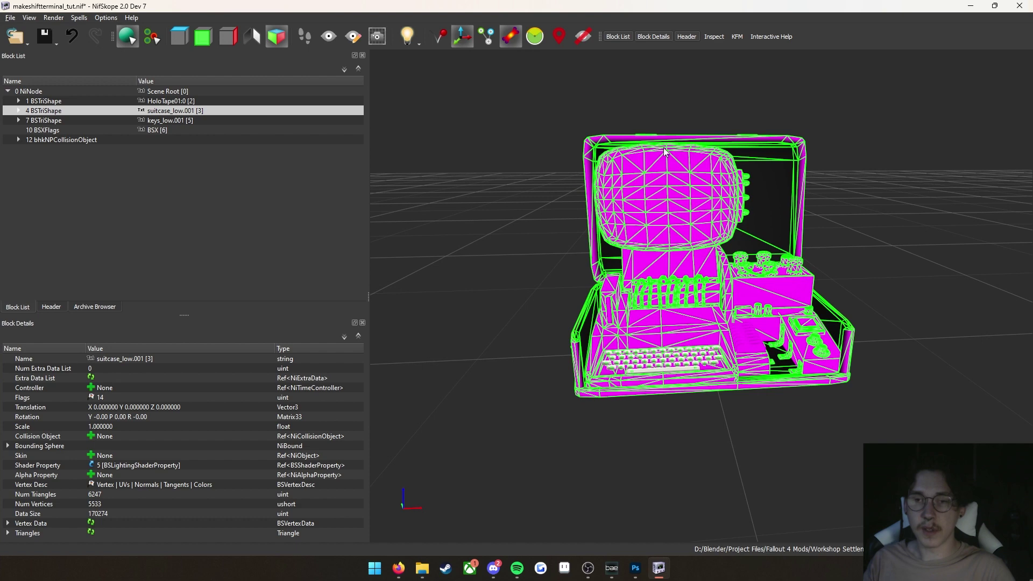
click(749, 337)
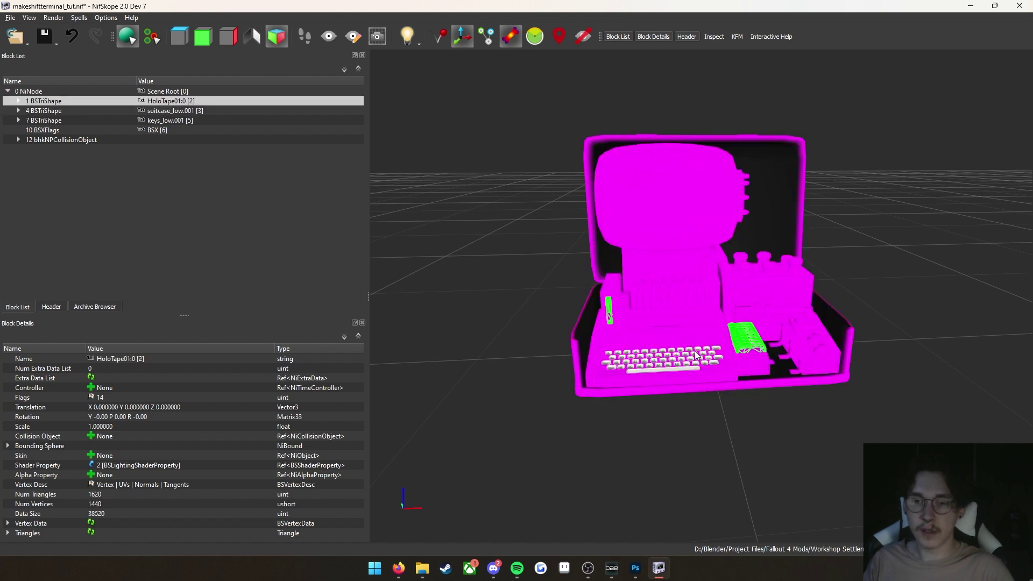
click(689, 357)
click(654, 212)
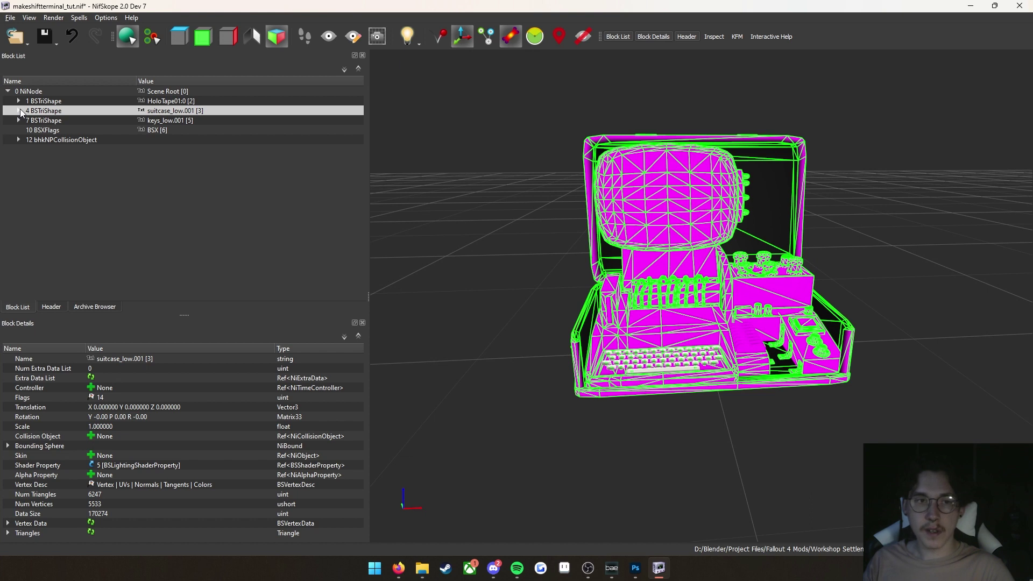
- Expand the suitcase_low.001 BSTriShape and its BSLightingShaderProperty, and select the BSShaderTextureSet to show its texture slots
mouse_move(48, 111)
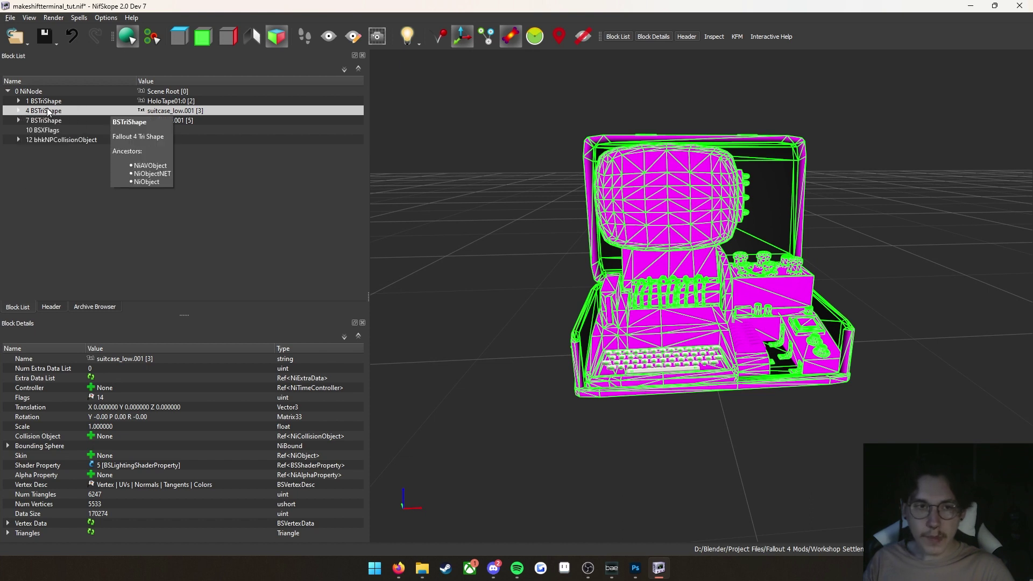
click(19, 111)
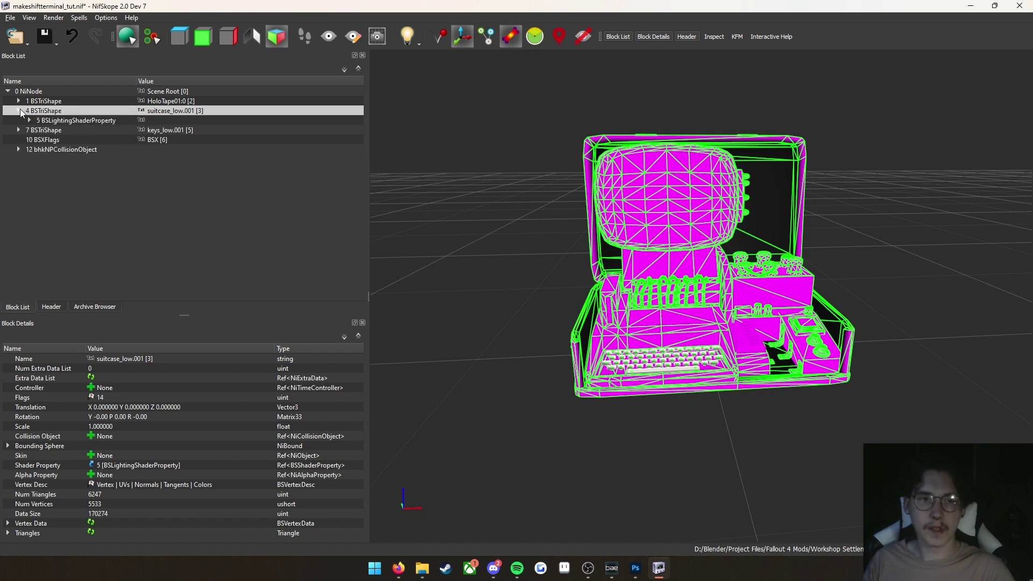
mouse_move(44, 123)
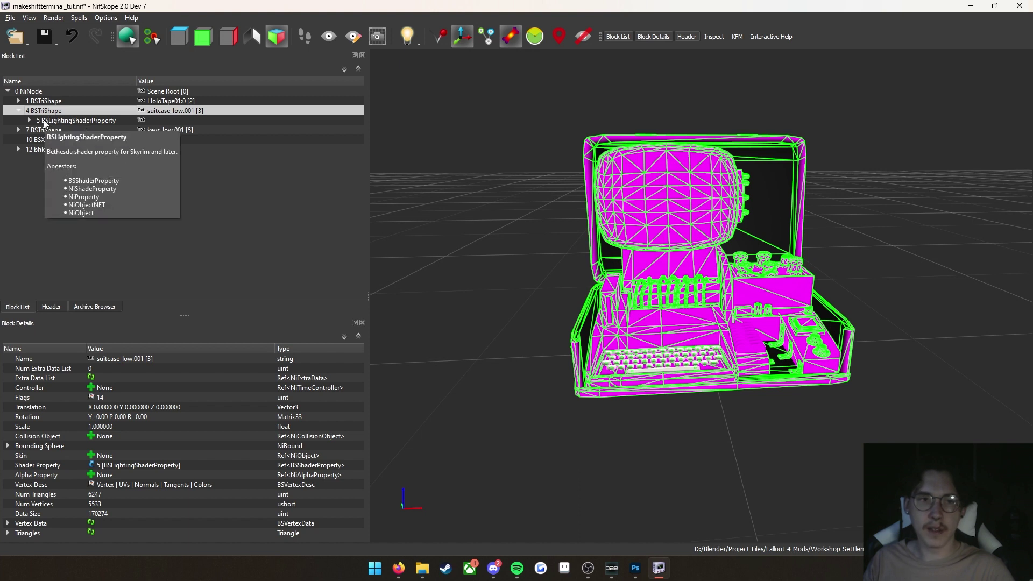
click(30, 121)
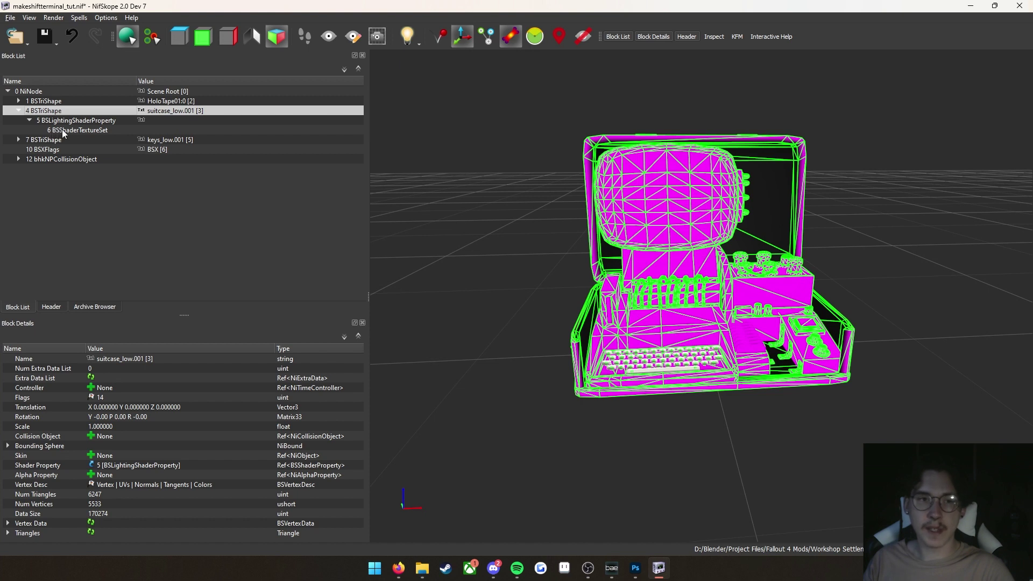
click(79, 129)
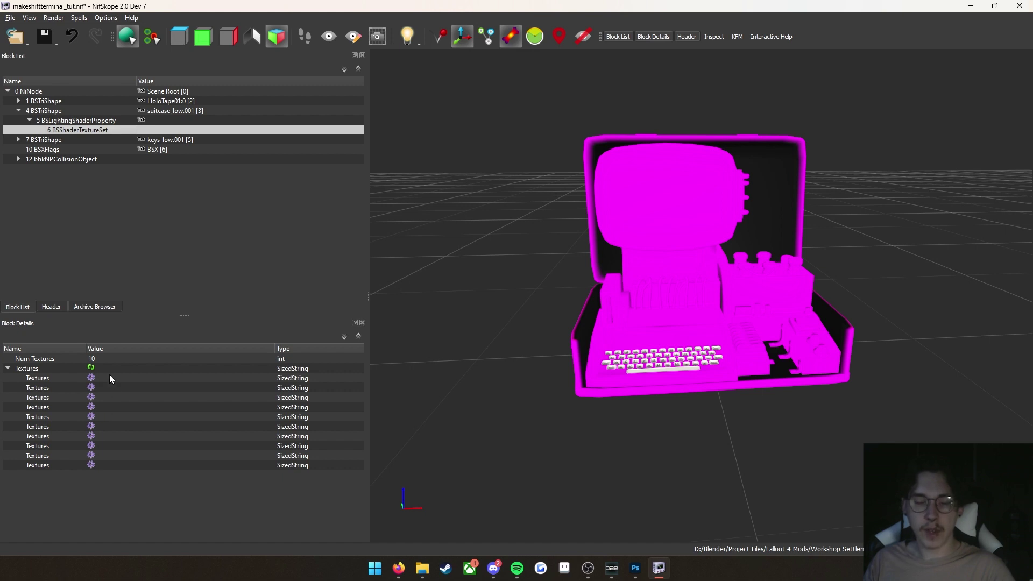
- Look through the texture slots of the suitcase's BSShaderTextureSet, ending on the first slot
click(108, 398)
click(112, 417)
click(109, 389)
click(114, 378)
click(112, 390)
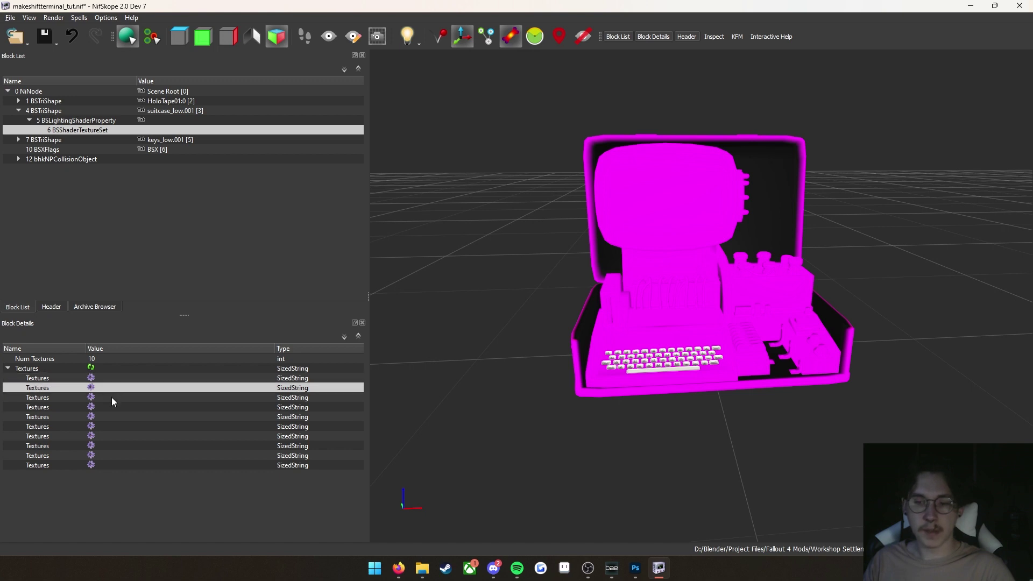
click(114, 407)
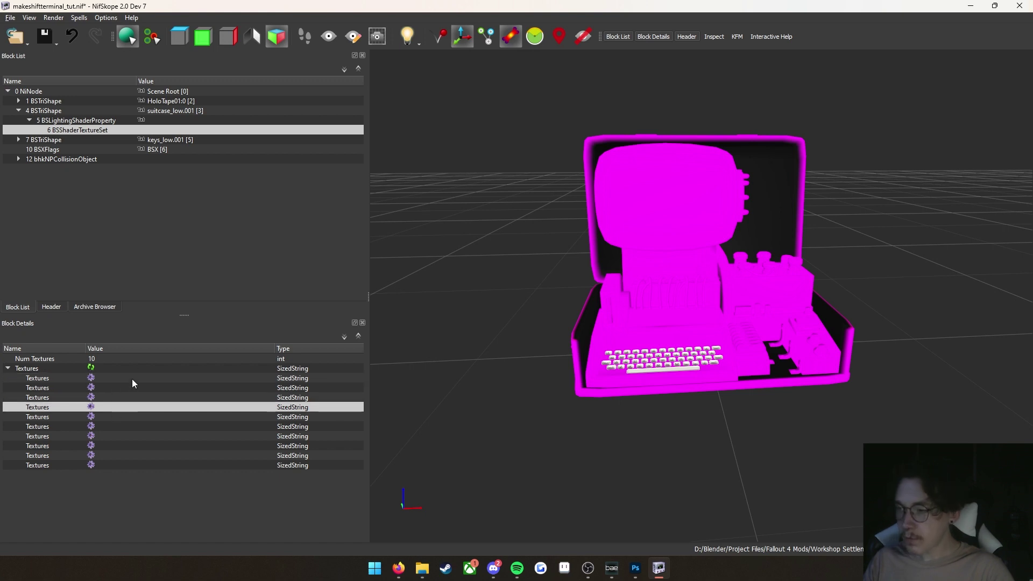
click(118, 370)
click(118, 378)
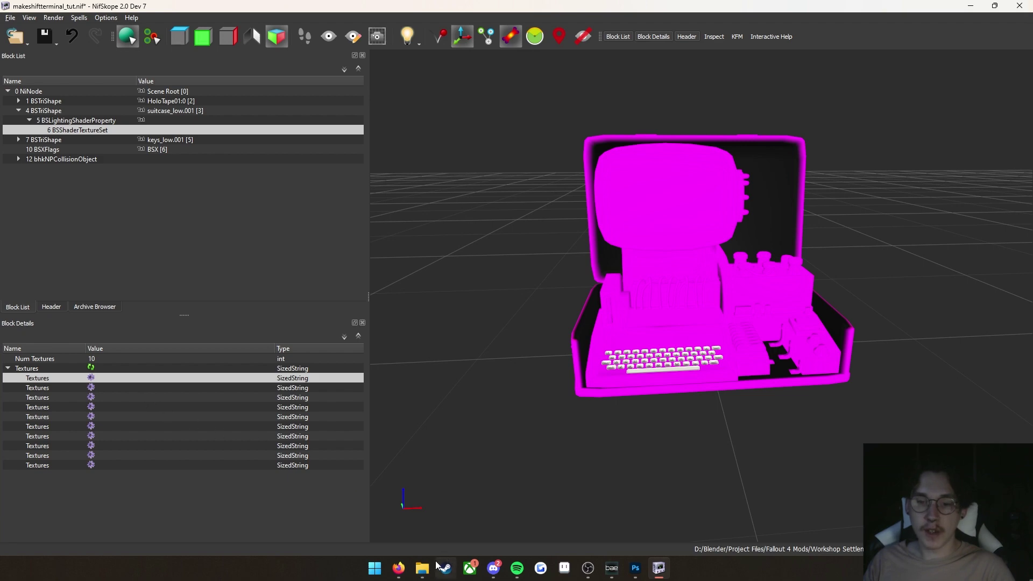
- Switch to File Explorer and open the makeshiftterminal folder under Fallout 4\Data\textures\Tutorial
mouse_move(423, 568)
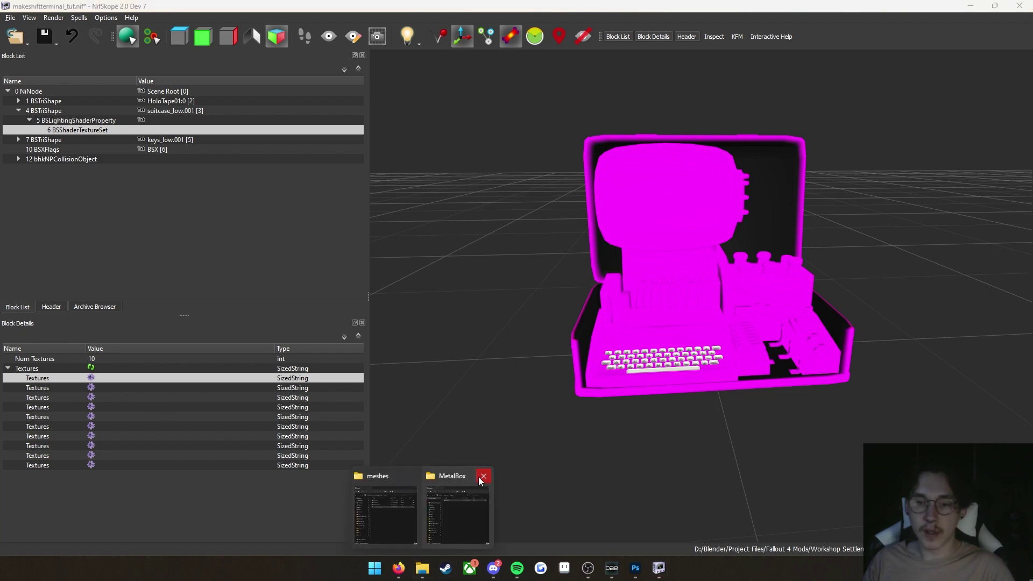
click(384, 514)
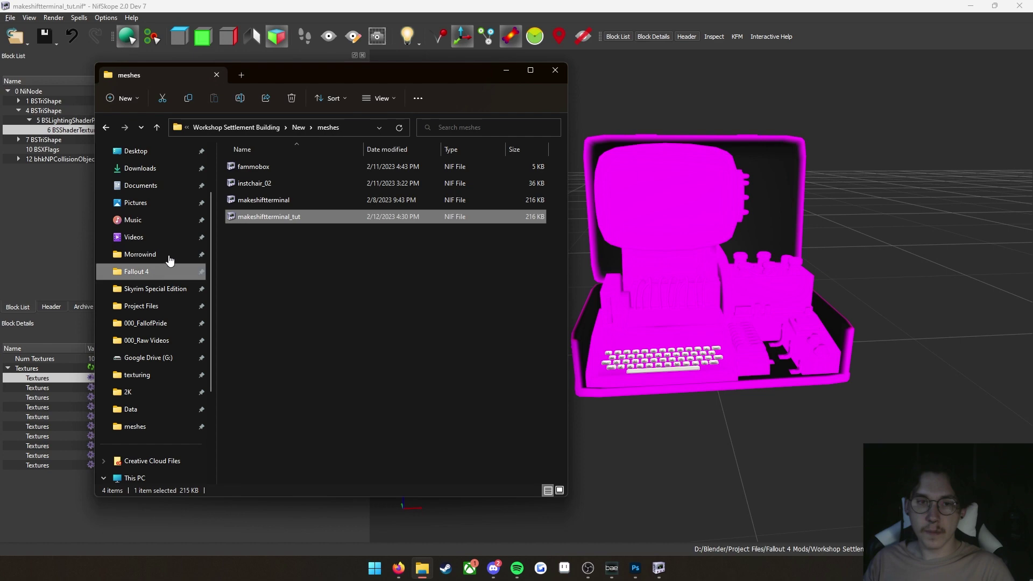
click(137, 271)
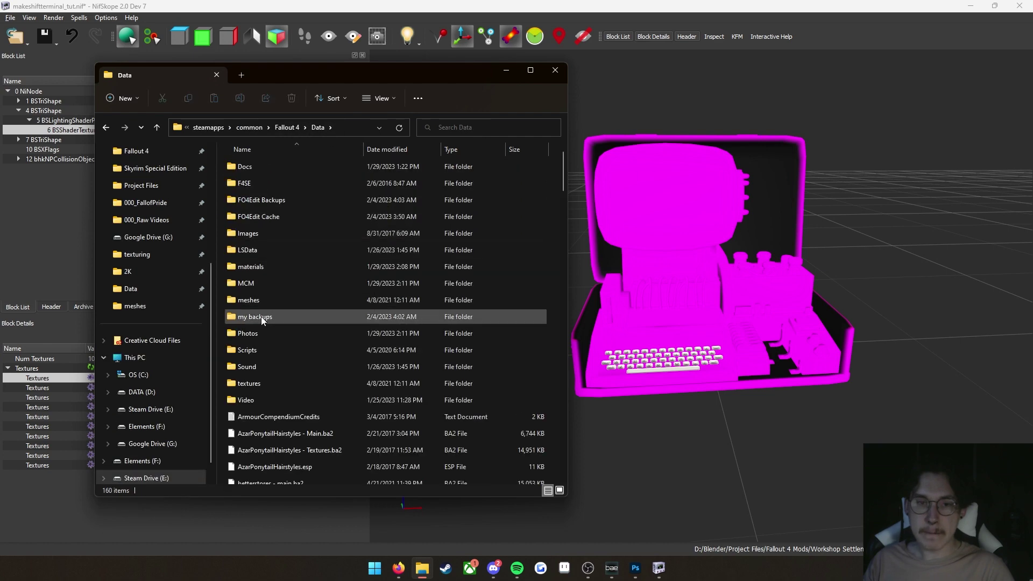
double_click(260, 389)
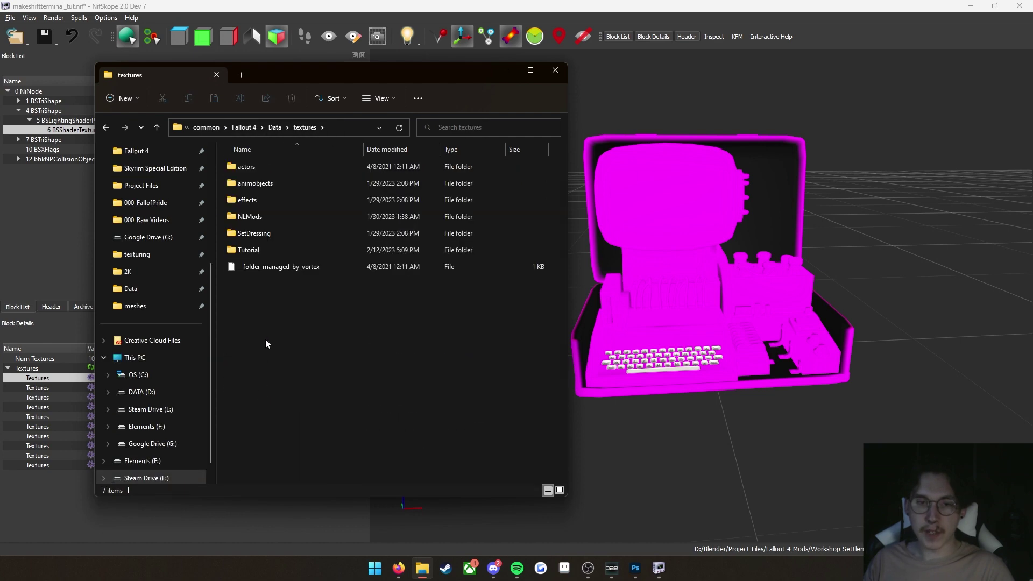
double_click(256, 249)
double_click(273, 165)
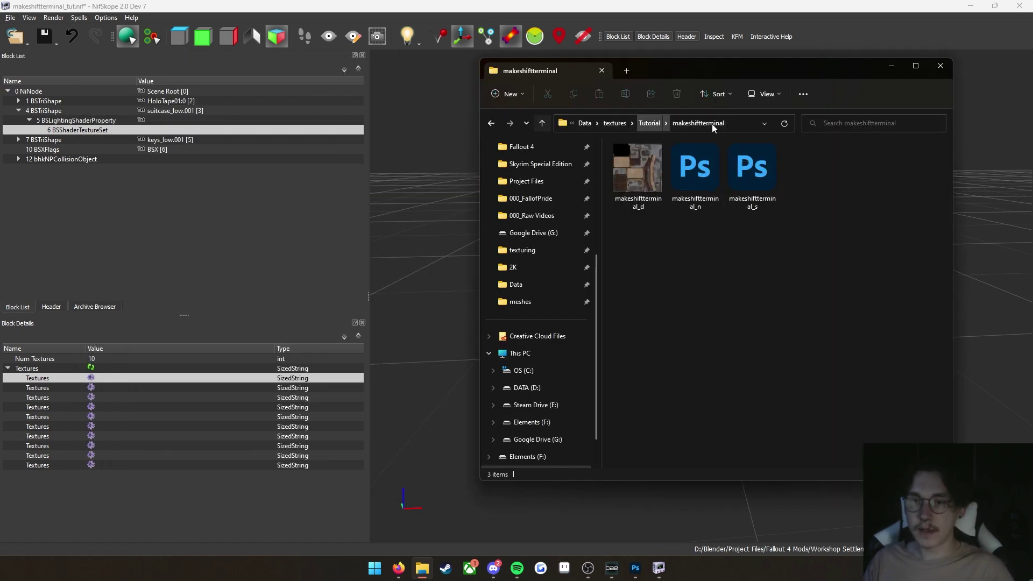
- Copy the relative path textures\Tutorial\makeshiftterminal from the folder's address and minimize the File Explorer window
click(742, 123)
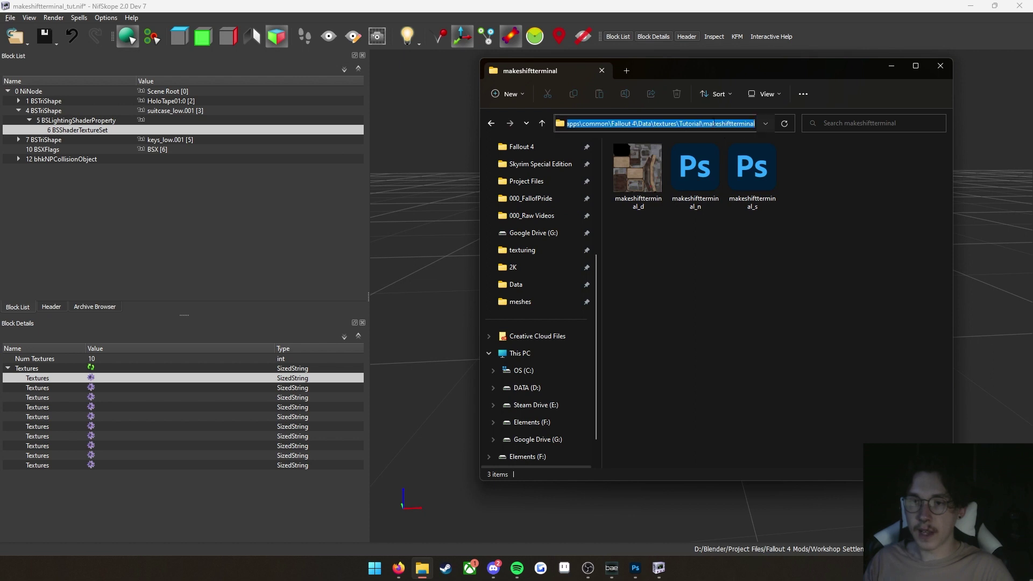
key(Escape)
click(744, 126)
click(665, 124)
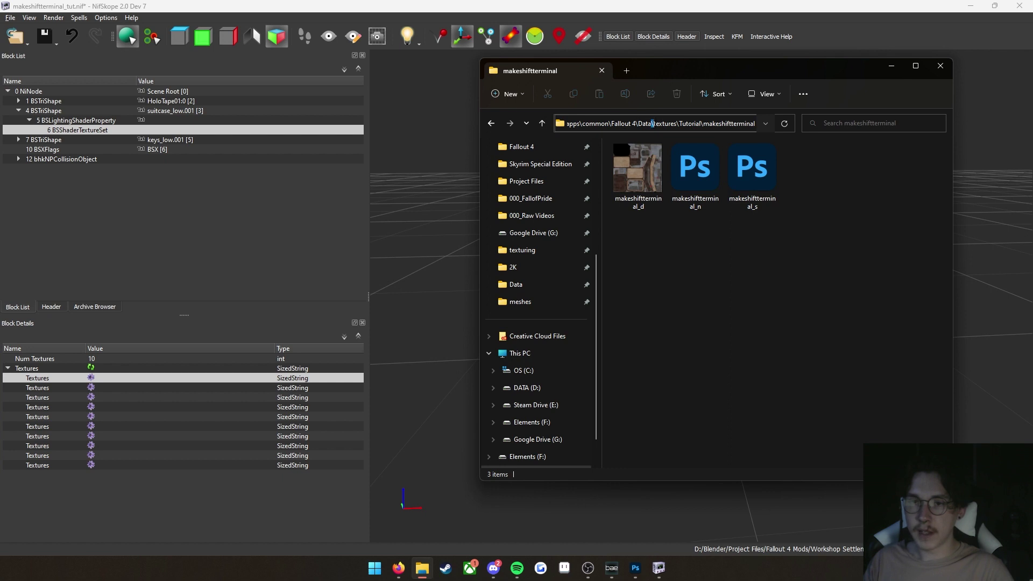
drag(654, 123, 764, 123)
key(ctrl+c)
click(824, 311)
click(892, 67)
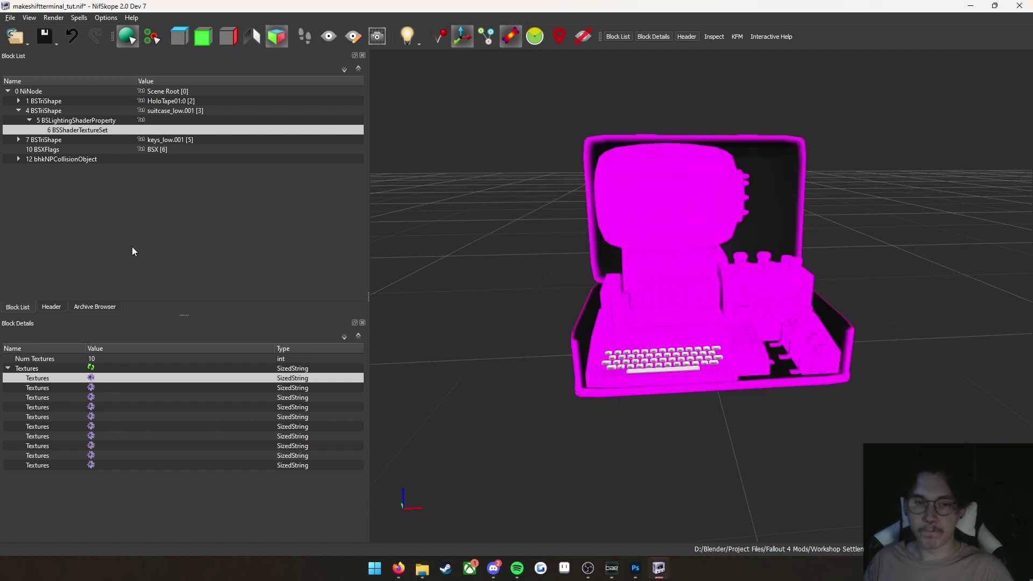
- Set the suitcase's first texture slot in NifSkope to textures\Tutorial\makeshiftterminal\makeshiftterminal_d.dds, checking the file name in the texture folder
double_click(157, 379)
key(ctrl+v)
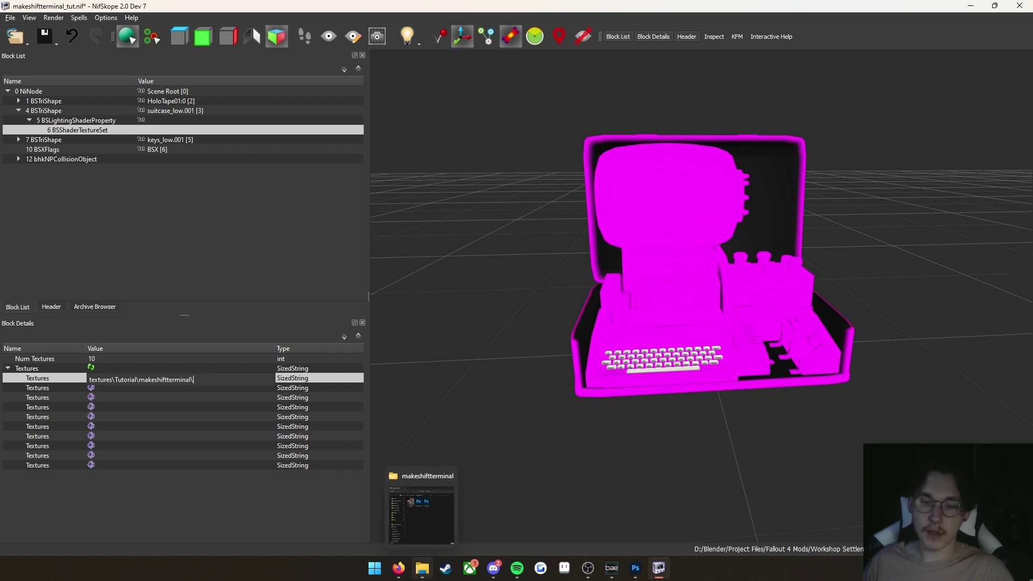
click(422, 568)
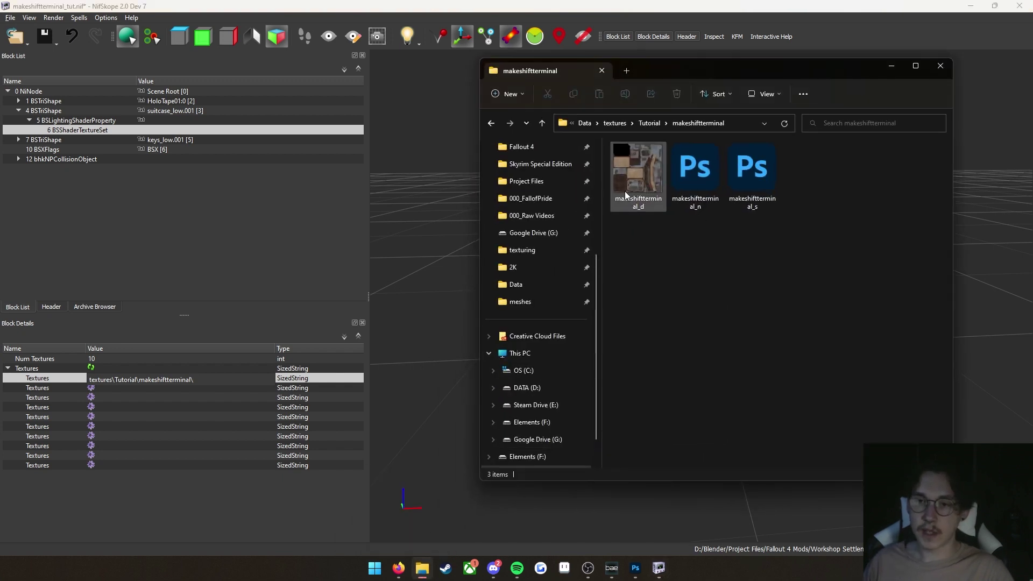
click(236, 375)
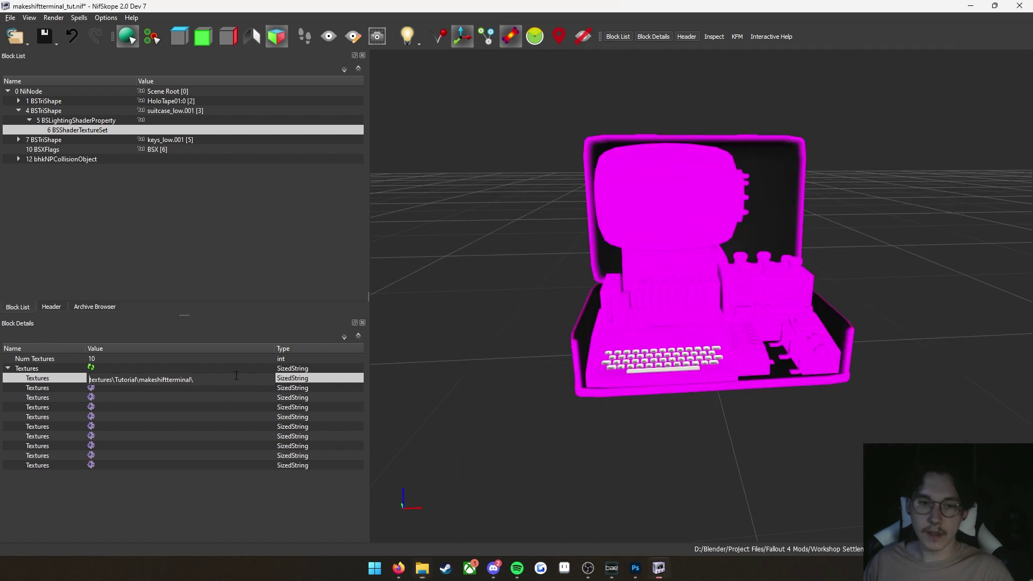
text(makeshiftterminal)
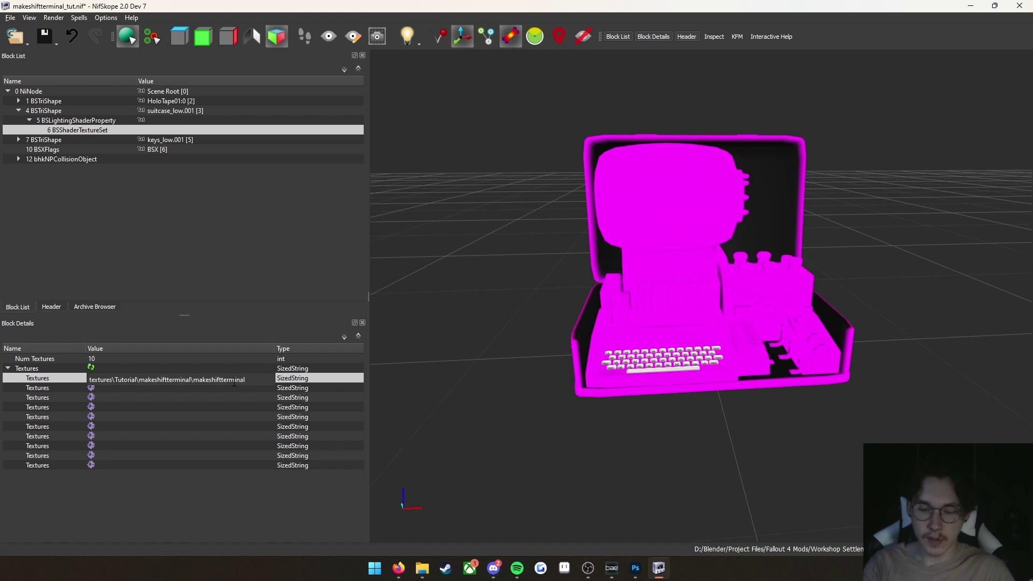
text(_d.dds)
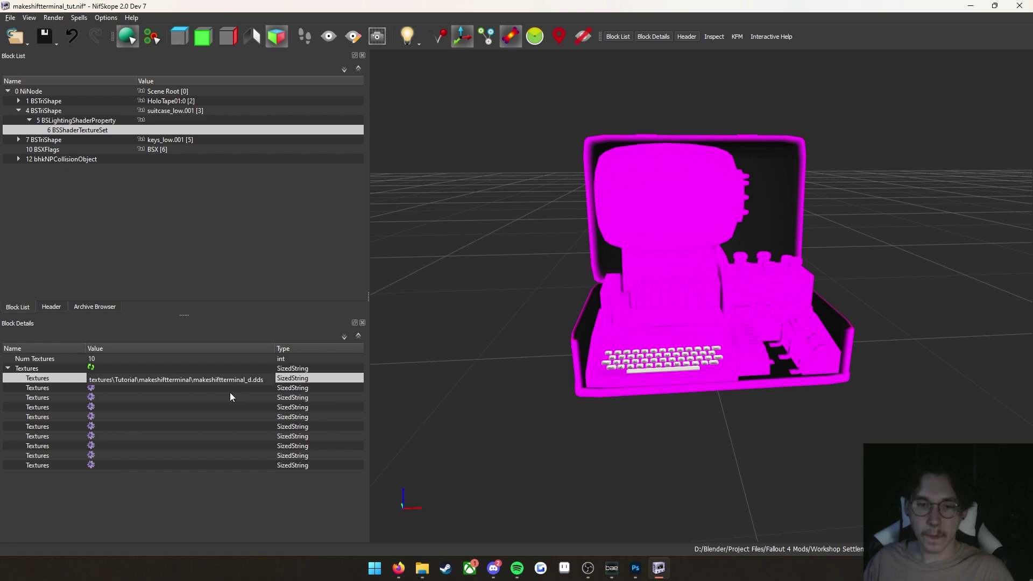
click(230, 397)
drag(484, 388, 653, 388)
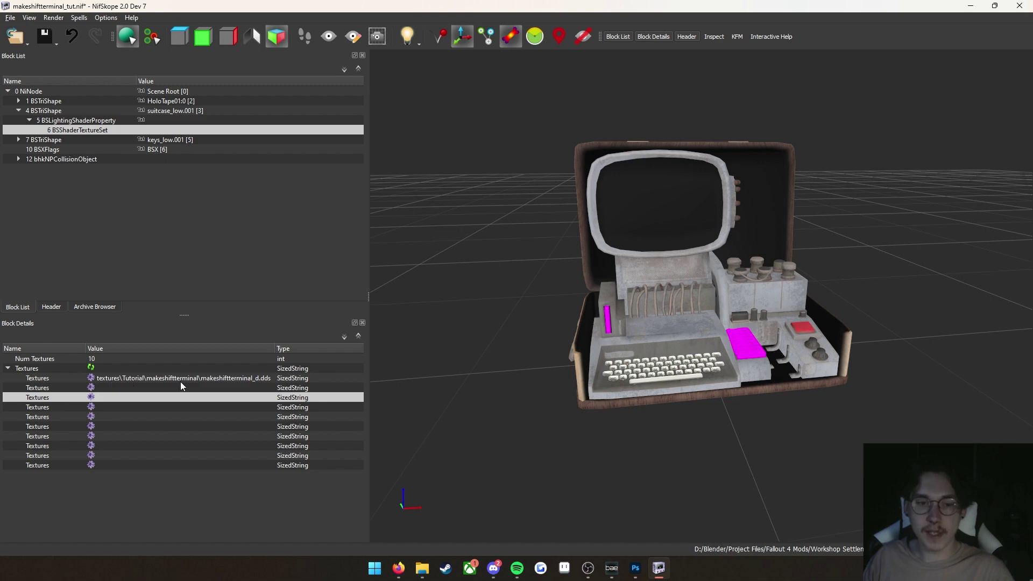
- Copy the first texture's path up to makeshiftterminal, without the _d.dds ending, and leave the slot's value as it is
double_click(253, 377)
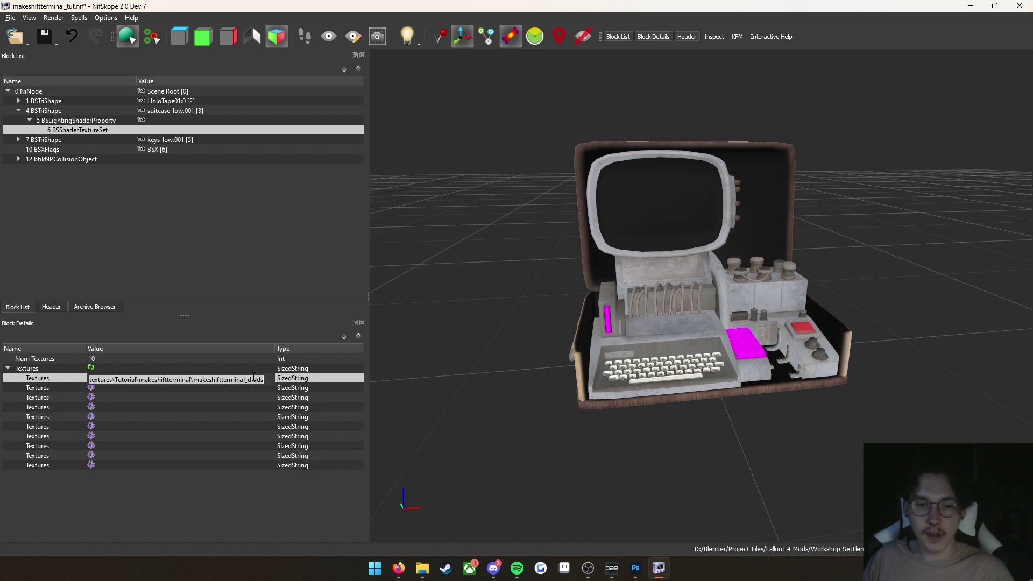
drag(245, 380, 86, 379)
click(244, 380)
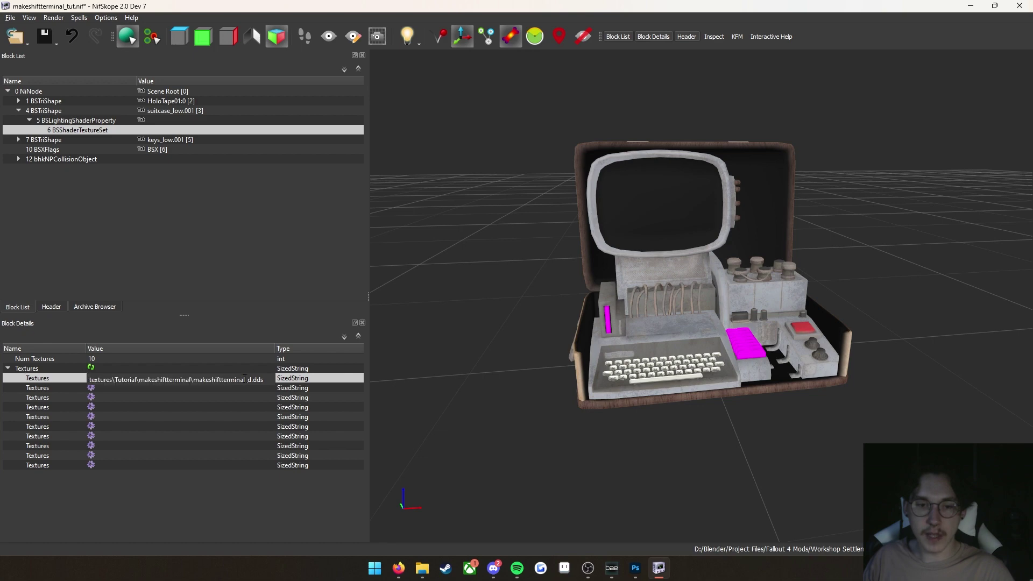
drag(246, 379, 69, 371)
key(ctrl+c)
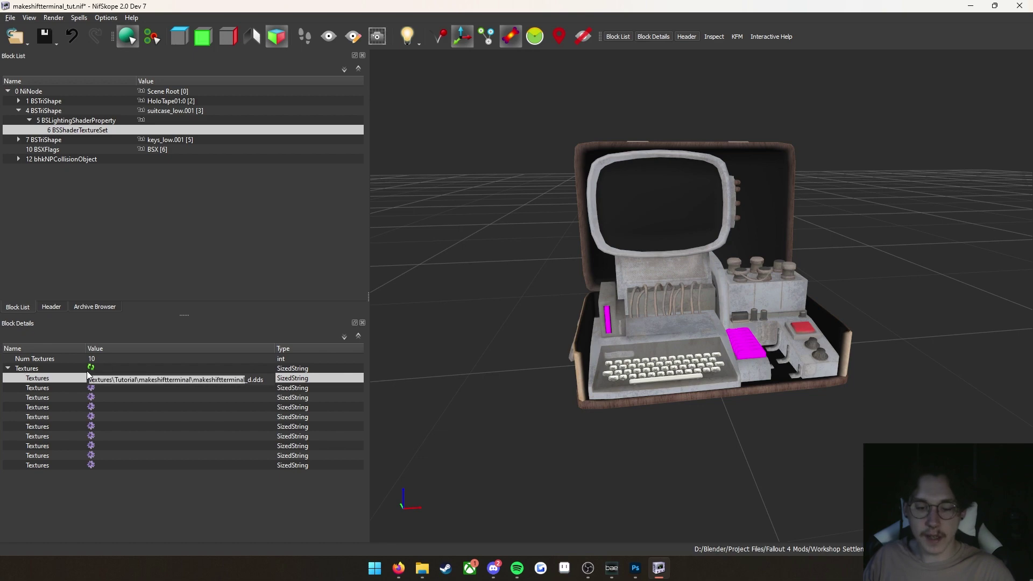
click(223, 396)
- Set the second texture slot to textures\Tutorial\makeshiftterminal\makeshiftterminal_s.dds and select the third slot
click(224, 388)
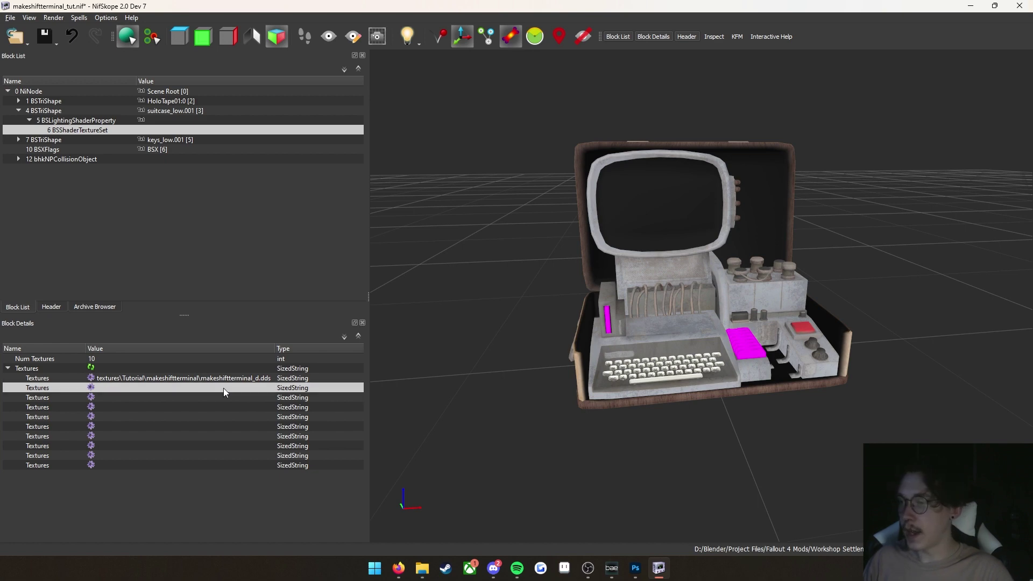
double_click(224, 388)
key(ctrl+v)
text(_s.dds)
key(Return)
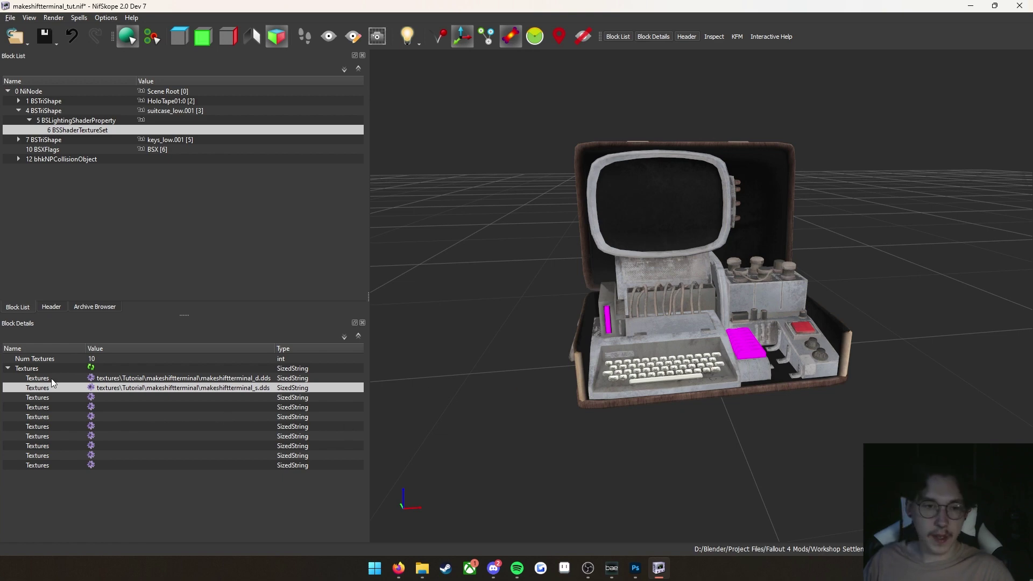
click(53, 397)
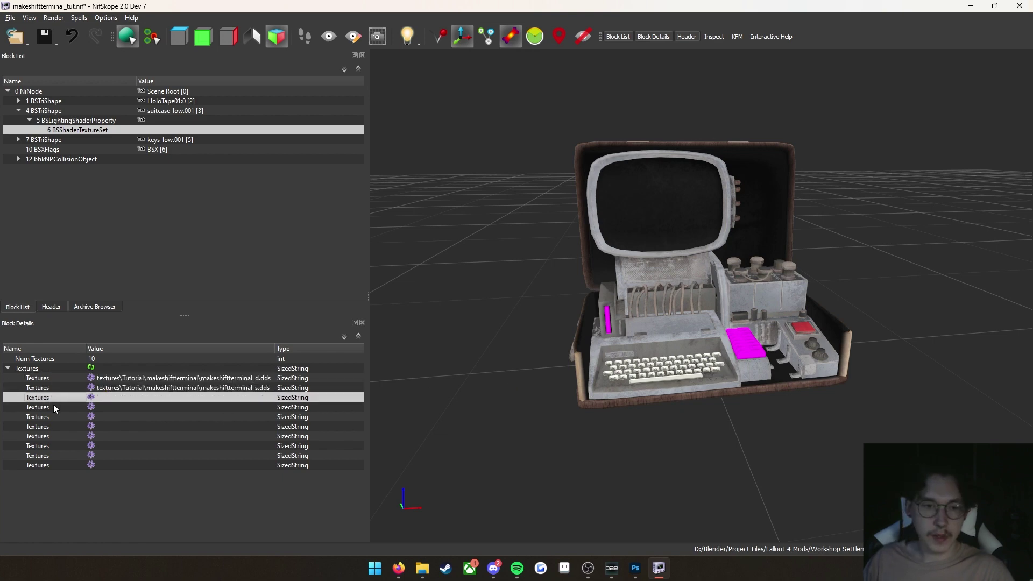
- Set the suitcase's fifth texture slot to the cubemap textures\Shared\Cubemaps\mipblur_DefaultOutside1.dds
drag(53, 405, 54, 414)
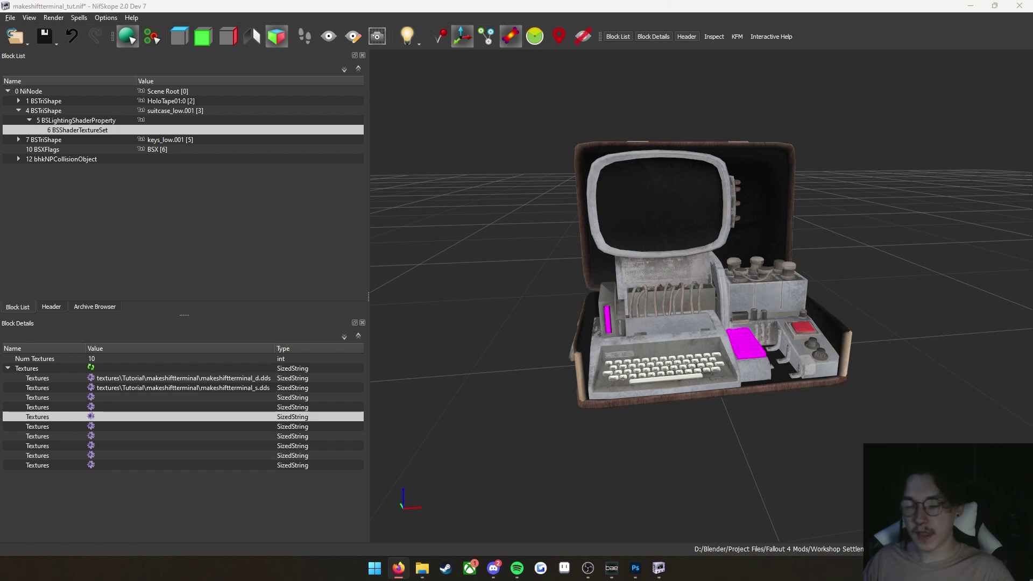
double_click(127, 414)
text(textures\Shared\Cubemaps\mipblur_DefaultOutside1.dds)
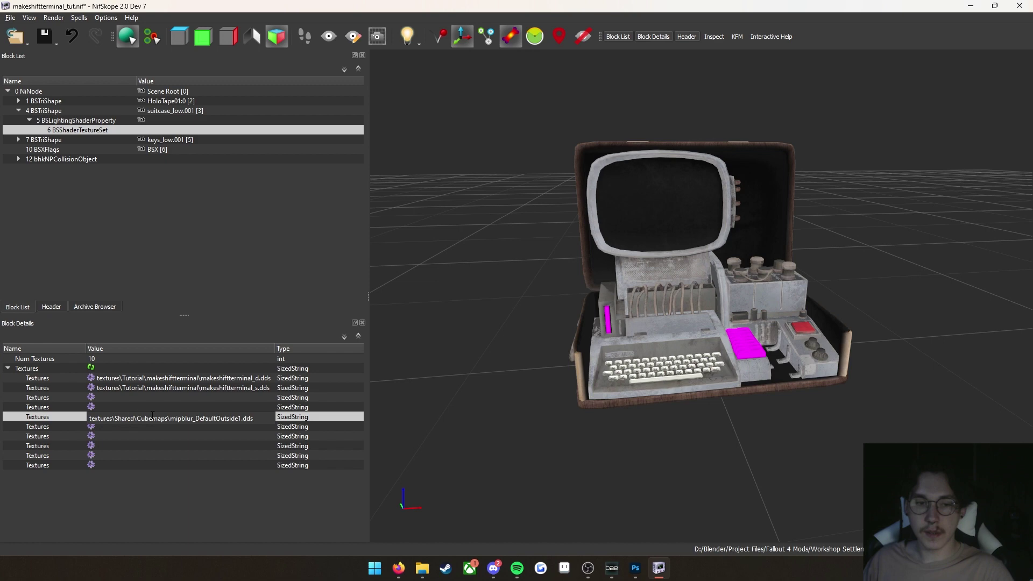
click(252, 435)
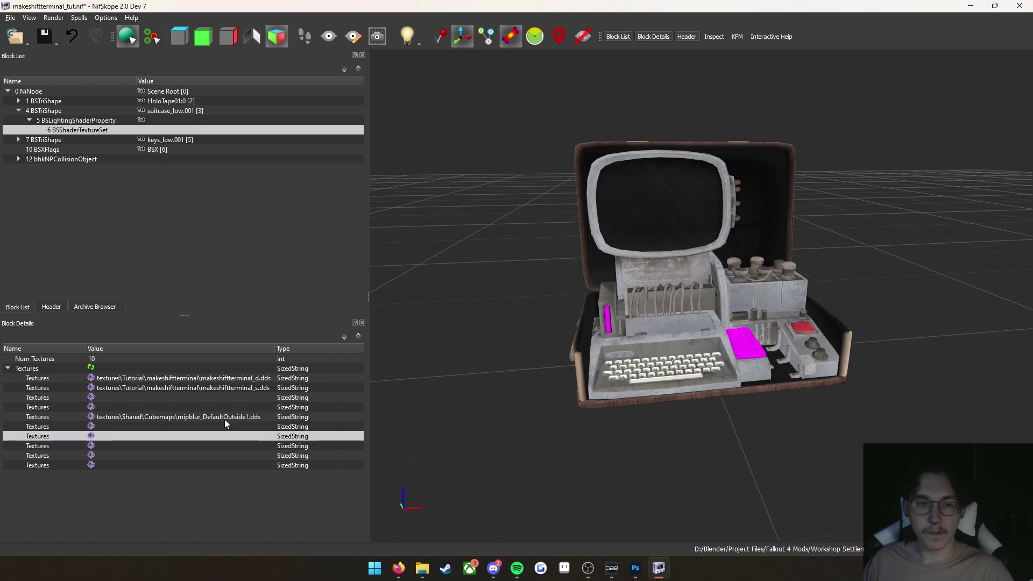
click(67, 416)
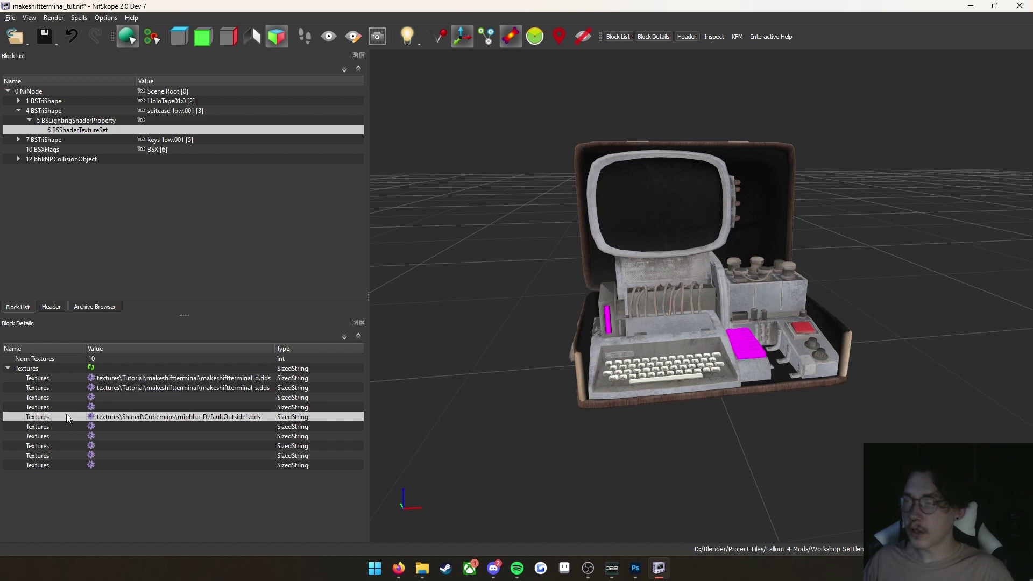
- Copy textures\Tutorial\makeshiftterminal\makeshiftterminal from the first texture slot, leaving out _d.dds and keeping the slot's value
drag(73, 377, 72, 443)
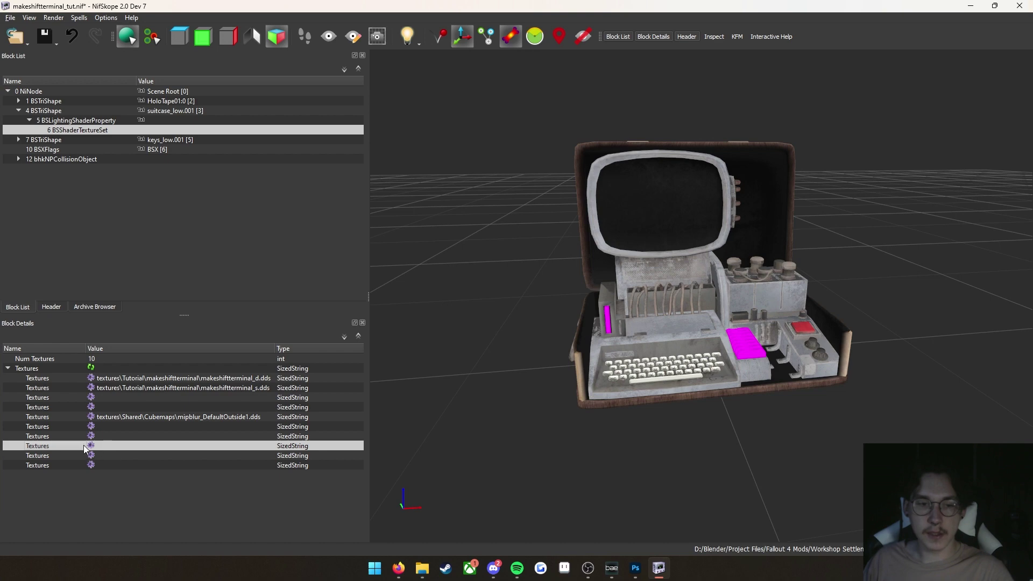
click(212, 375)
click(211, 375)
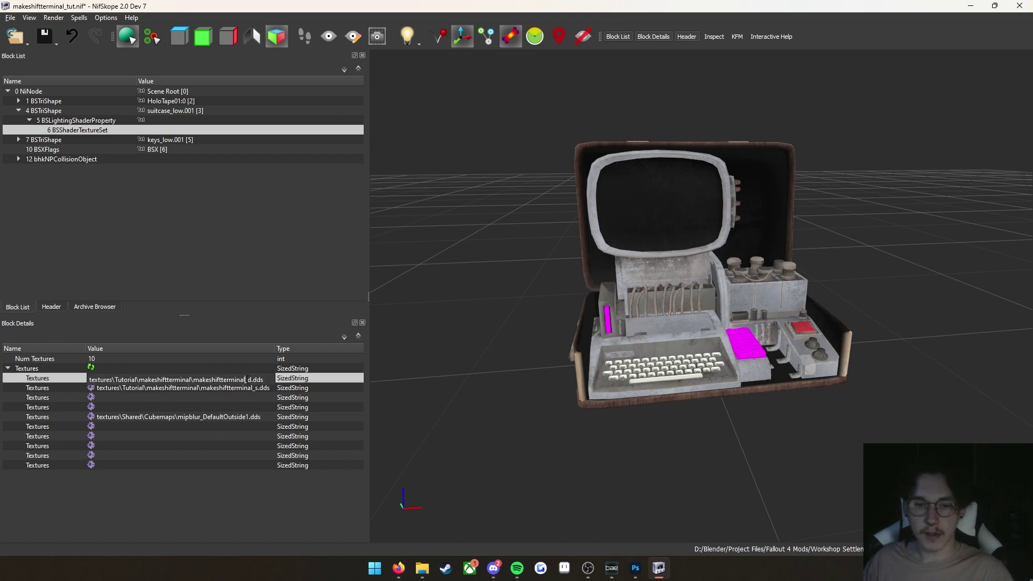
drag(246, 379, 85, 378)
key(ctrl+c)
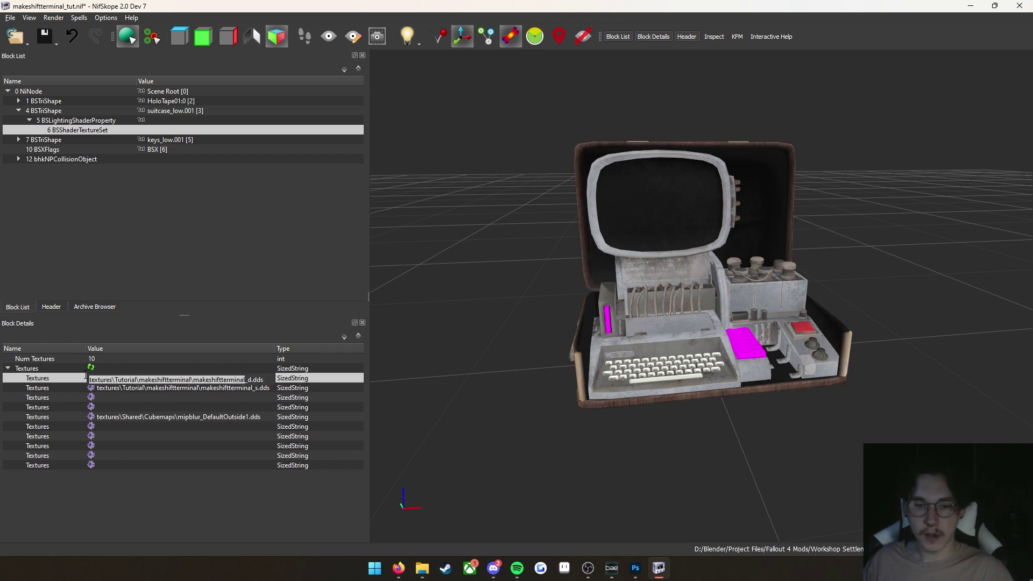
click(191, 389)
- Set the eighth texture slot to textures\Tutorial\makeshiftterminal\makeshiftterminal_n.dds and save the mesh file
click(66, 436)
click(74, 418)
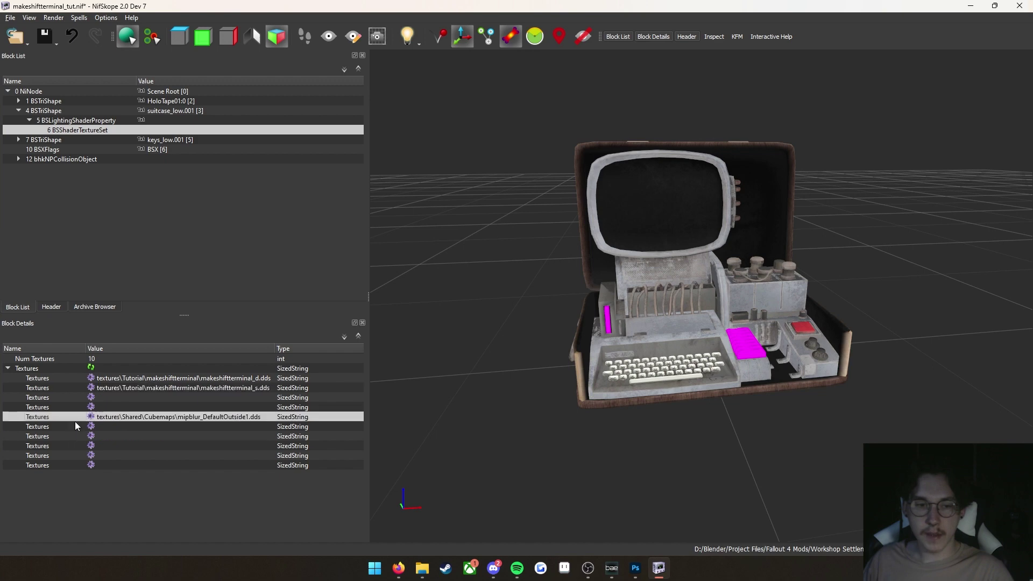
click(72, 425)
click(73, 436)
click(74, 445)
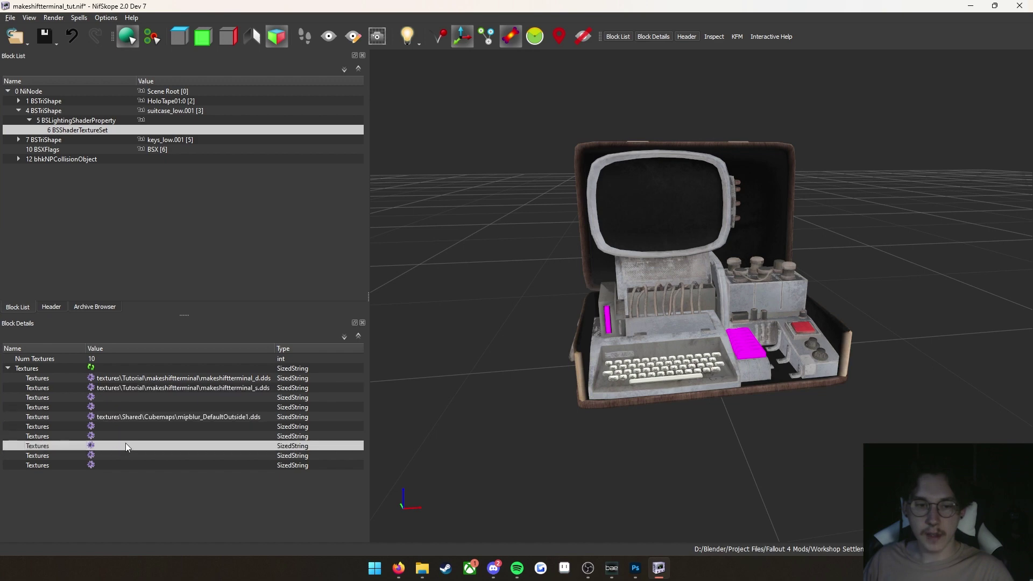
double_click(125, 445)
key(ctrl+v)
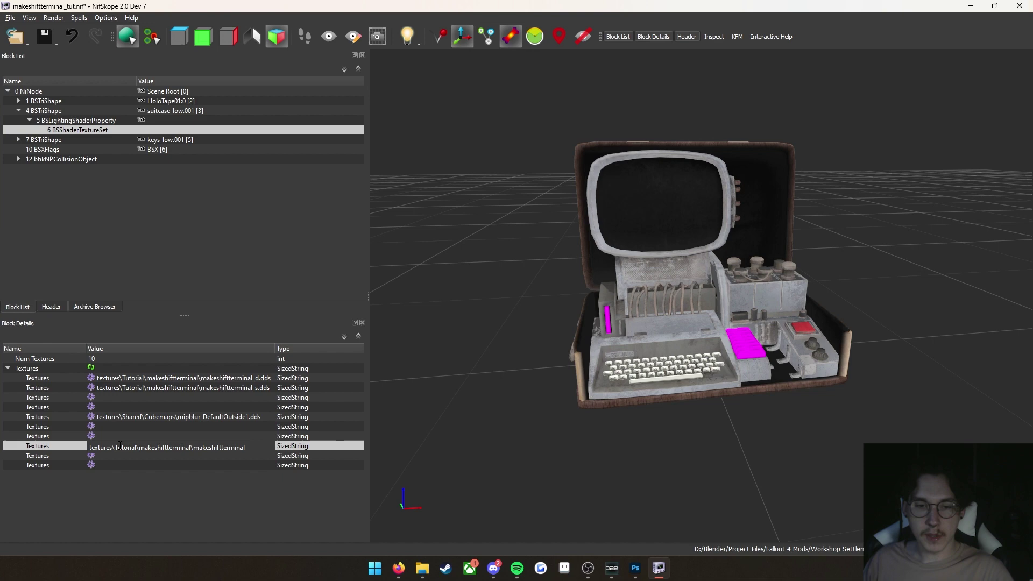
text(_n.dds)
key(Return)
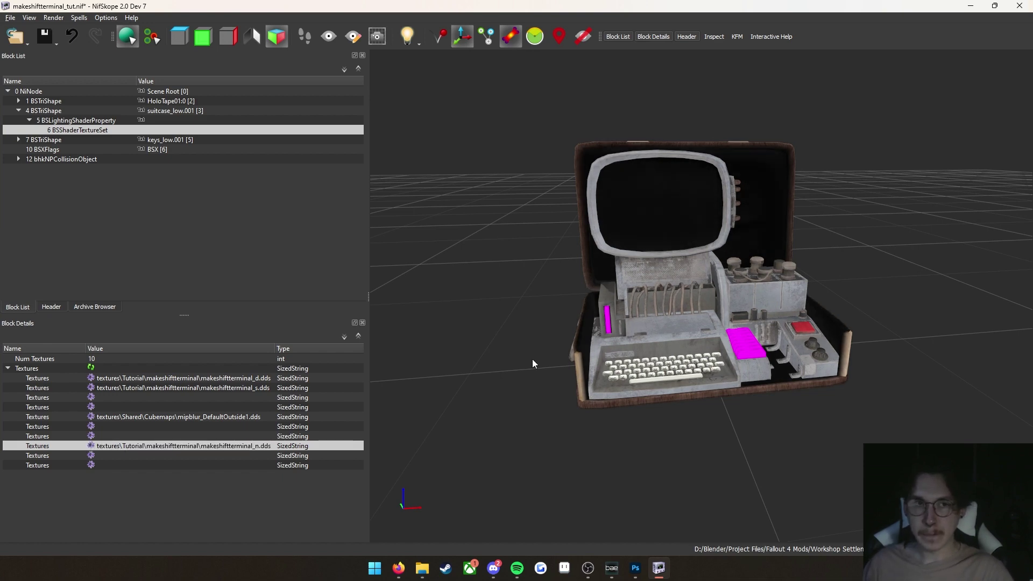
click(12, 18)
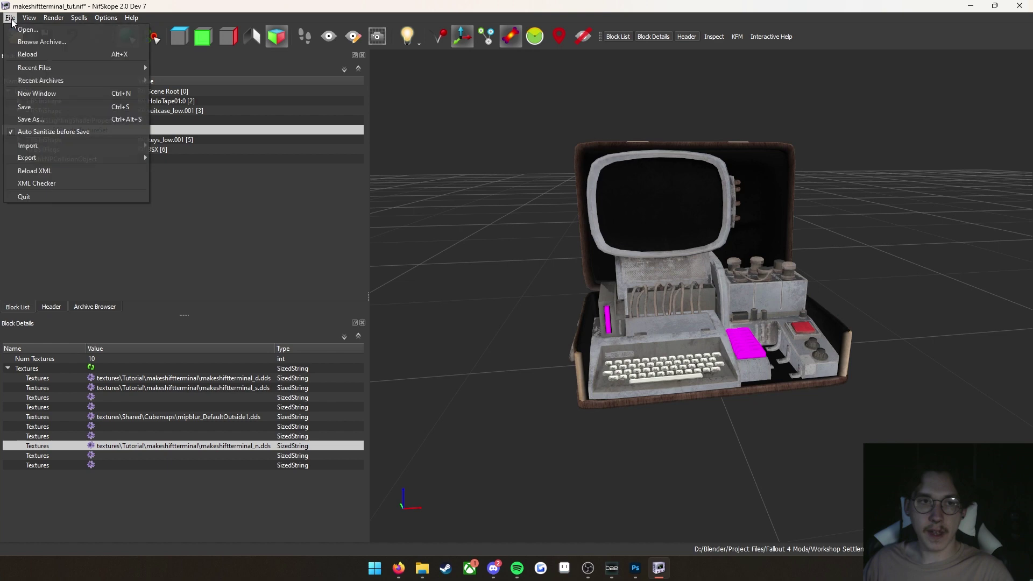
click(40, 107)
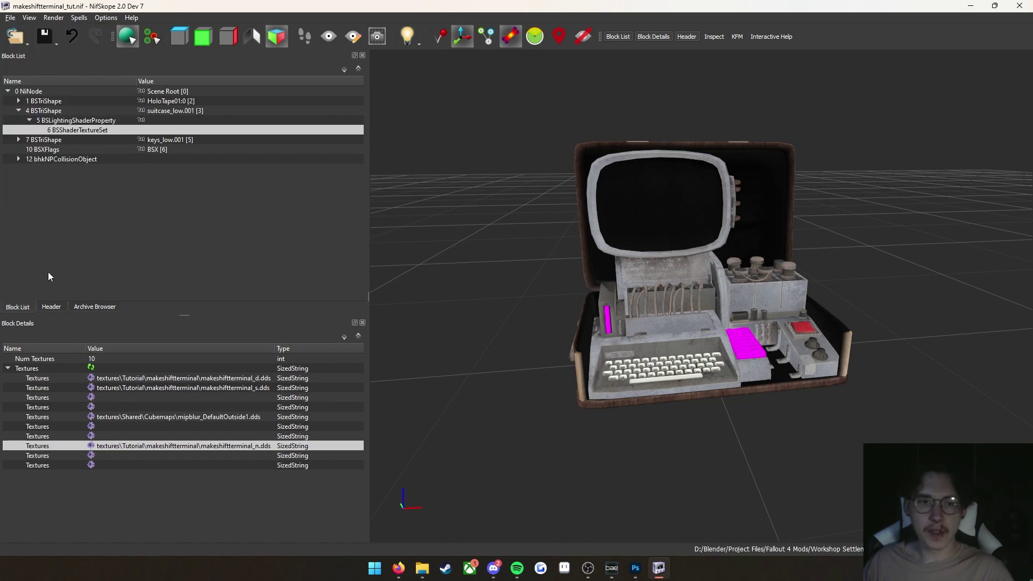
- Expand the strings in the file's header and open the template/OutfitTemplate_Wet.bgsm entry for editing
click(50, 306)
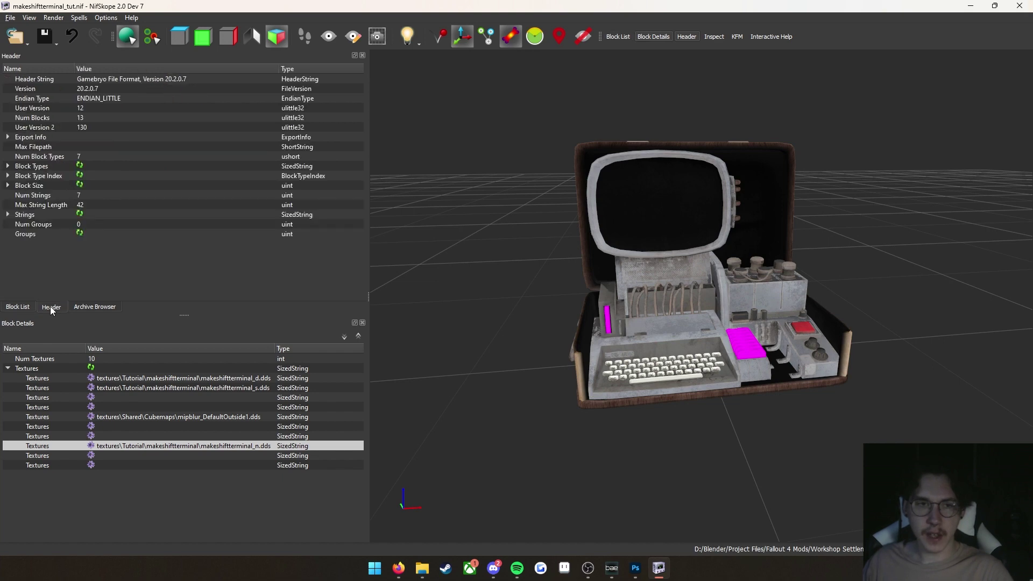
click(8, 215)
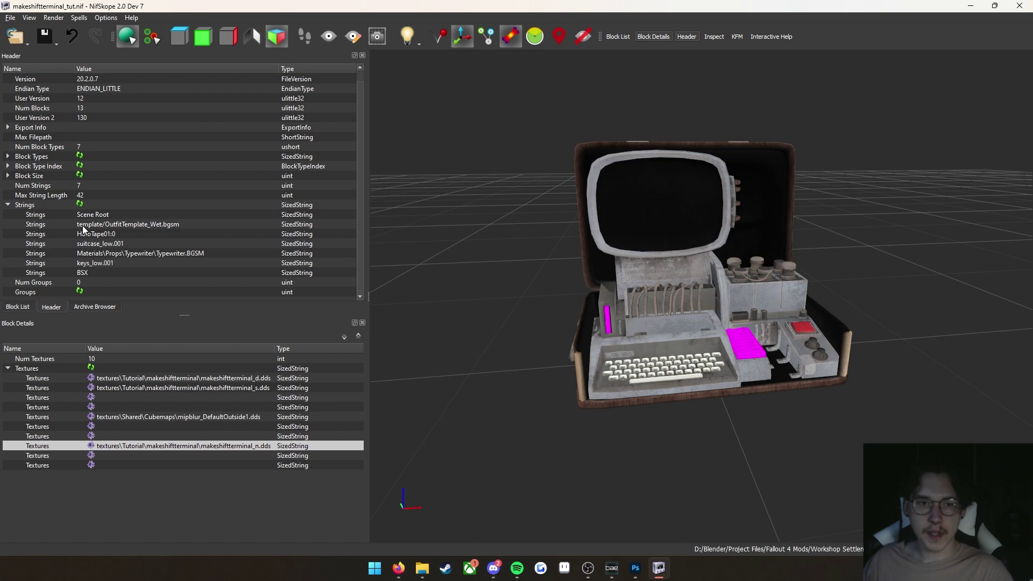
click(160, 225)
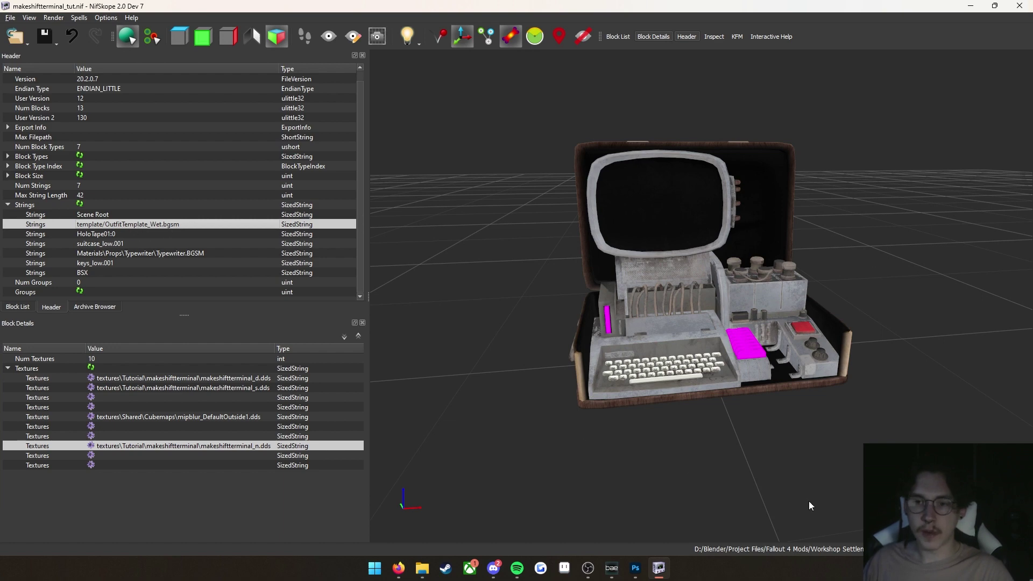
mouse_move(507, 425)
mouse_down()
mouse_move(558, 424)
mouse_move(522, 433)
mouse_up()
drag(671, 431, 654, 419)
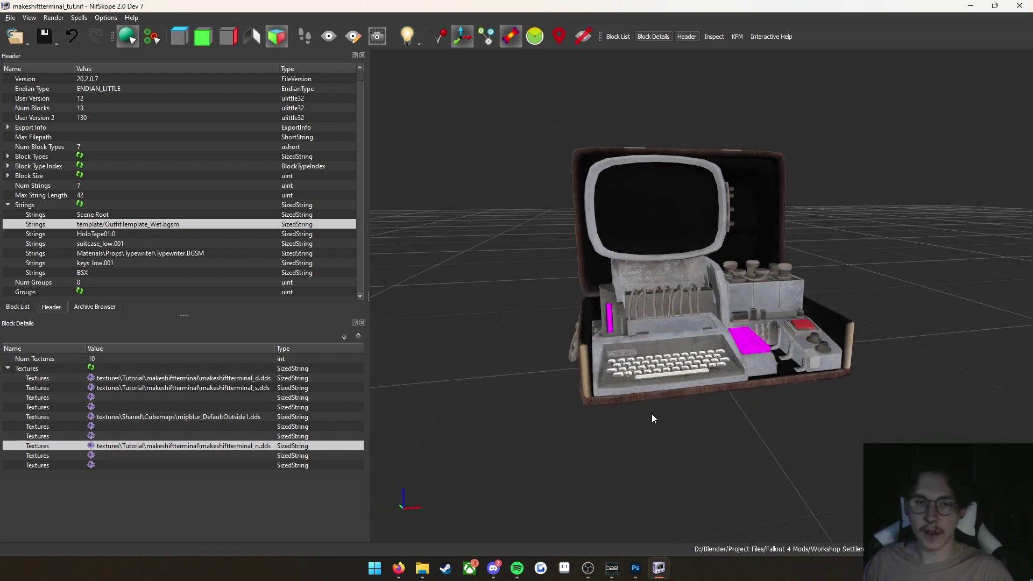
double_click(134, 225)
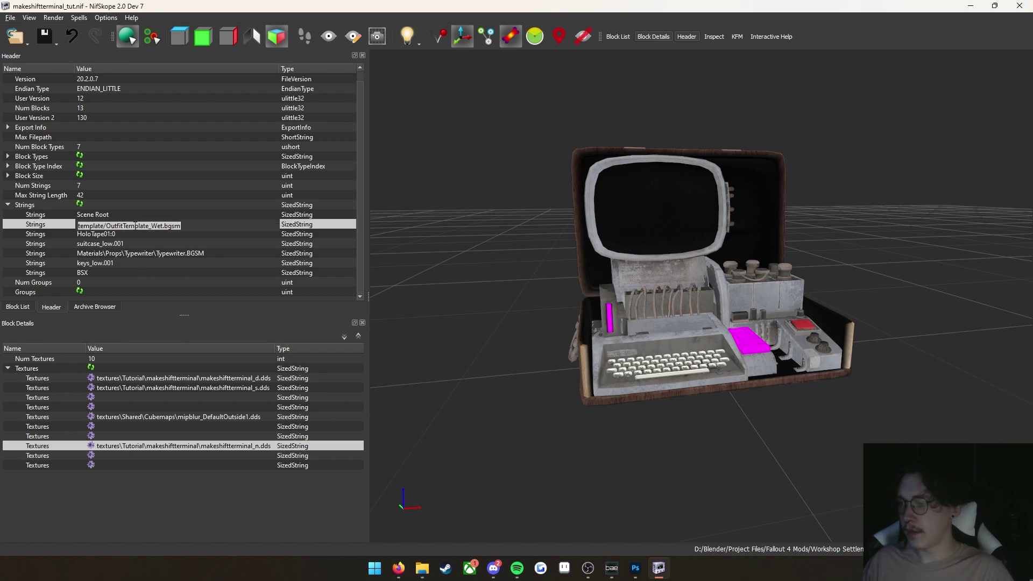
- In File Explorer, go to Data\materials\Tutorial\makeshiftterminal and copy the relative path materials\Tutorial\makeshiftterminal from the folder's address
click(421, 568)
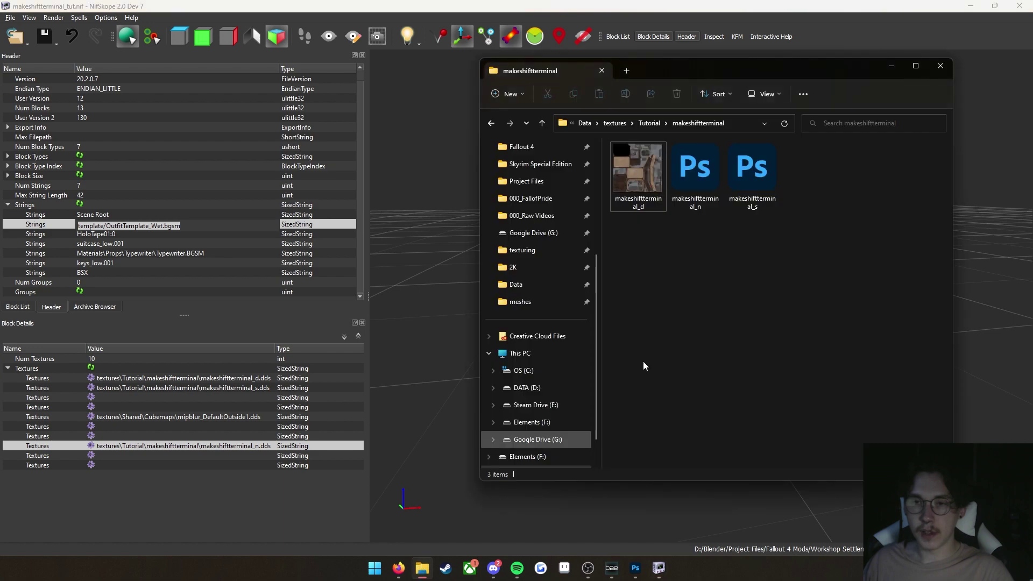
click(584, 123)
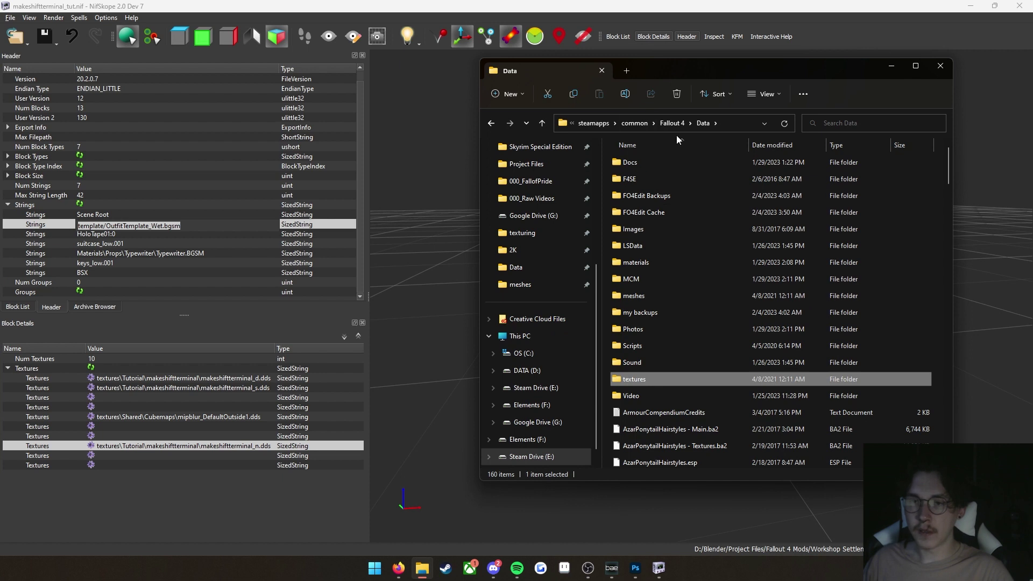
double_click(648, 262)
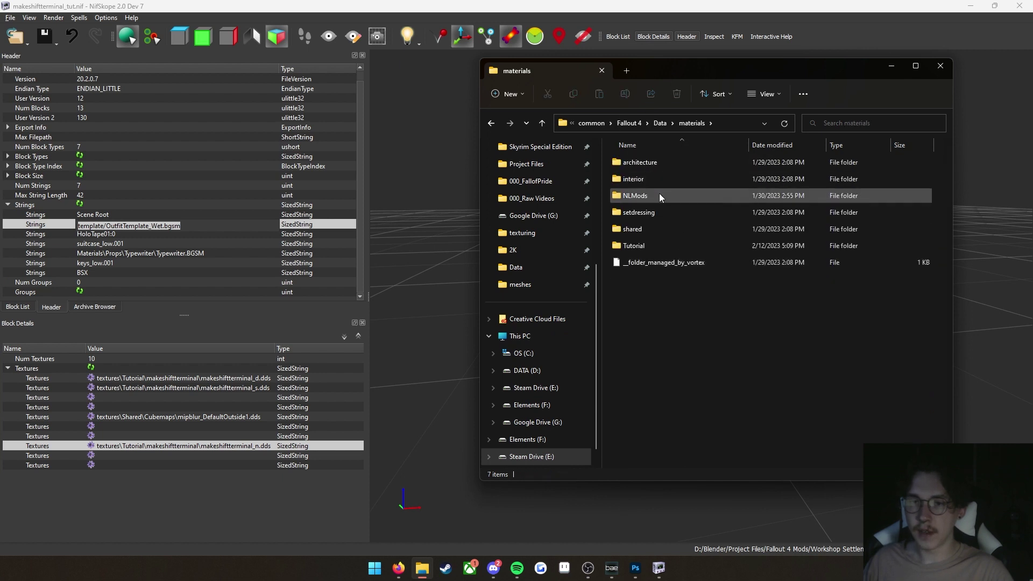
double_click(648, 244)
double_click(647, 168)
click(744, 125)
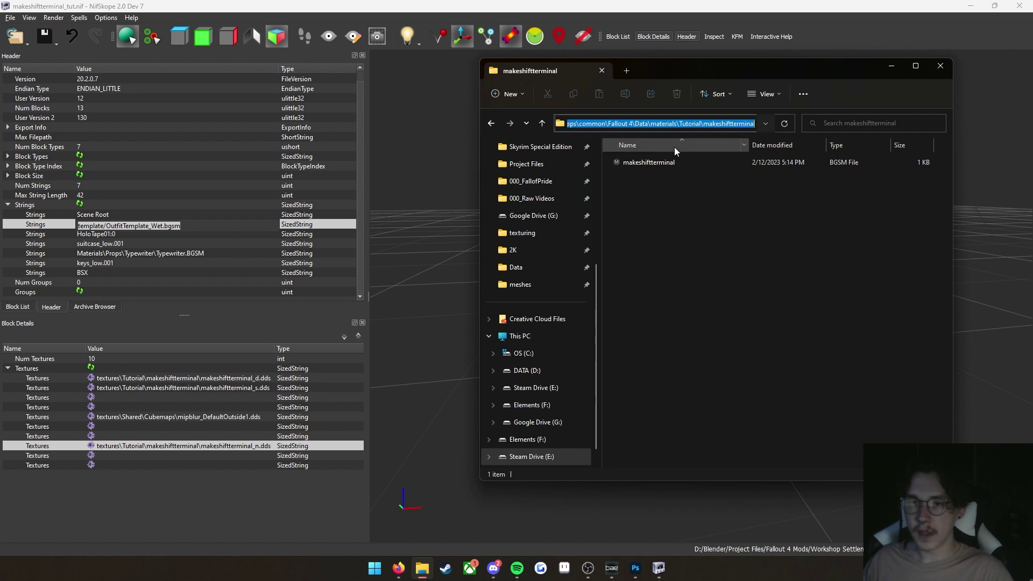
click(680, 123)
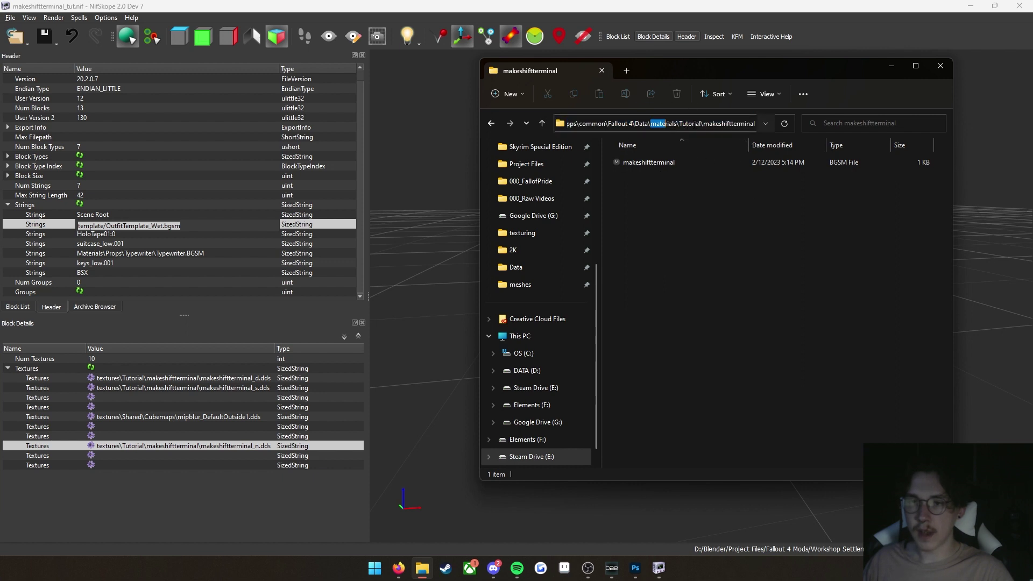
drag(651, 123, 755, 124)
key(super+c)
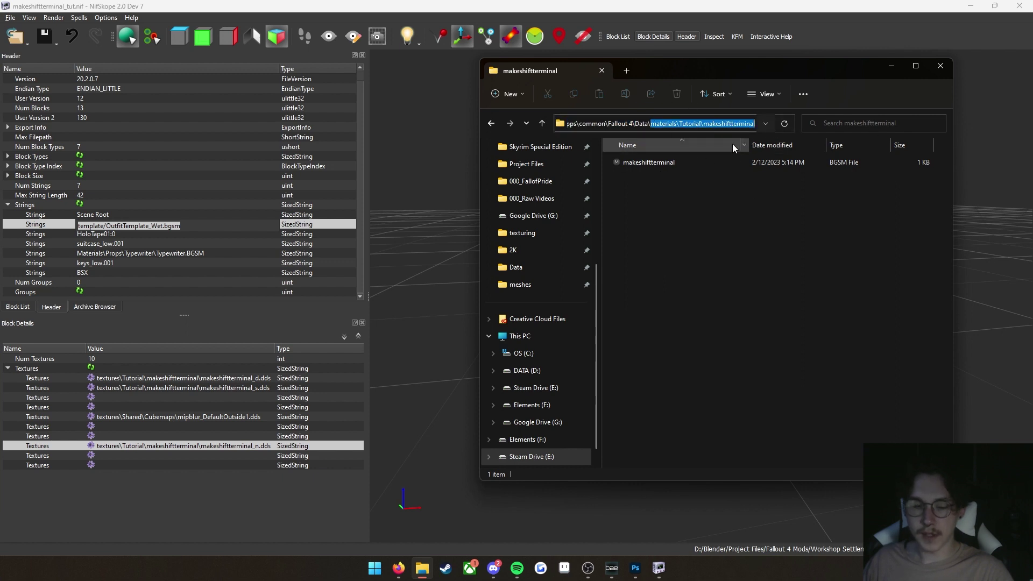
- Replace the template/OutfitTemplate_Wet.bgsm string in NifSkope with materials\Tutorial\makeshiftterminal\makeshiftterminal.BGSM
click(155, 226)
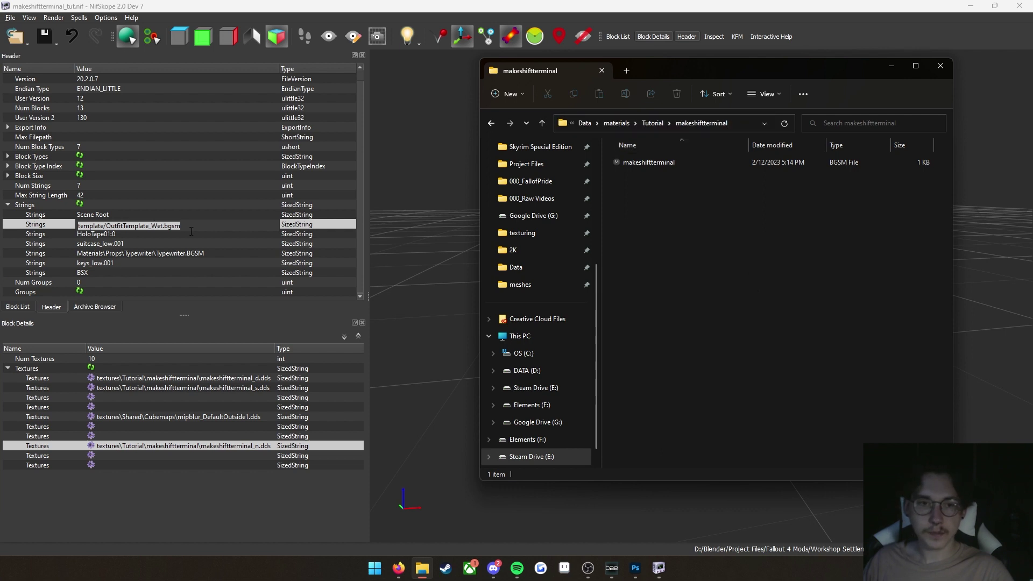
right_click(192, 228)
click(224, 285)
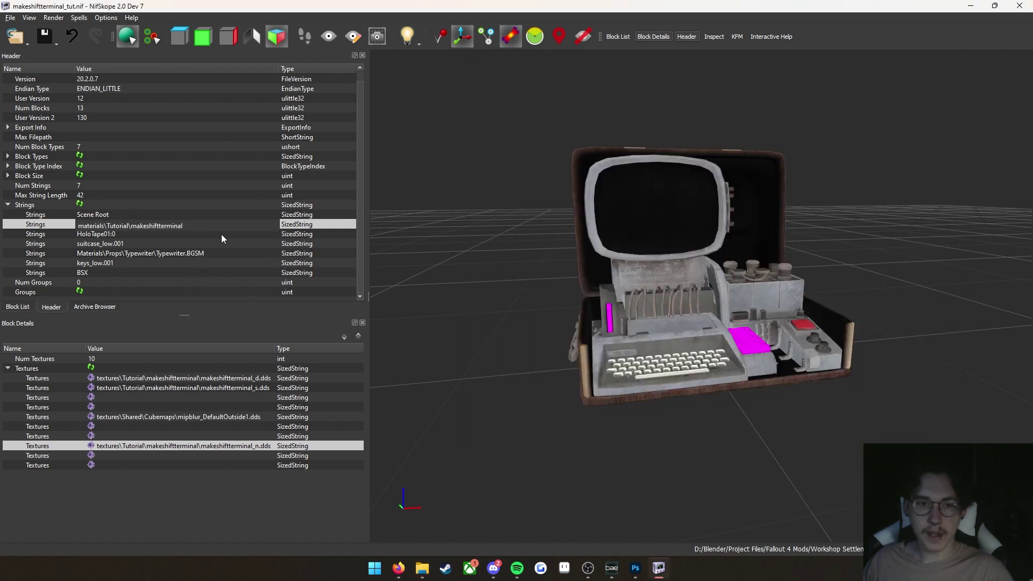
text(\make)
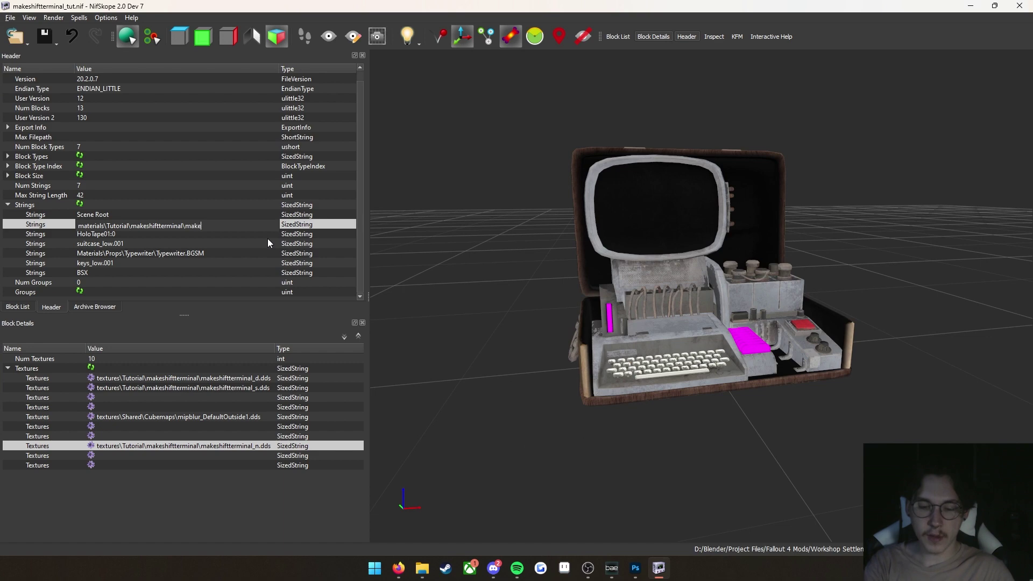
text(shiftterminal.)
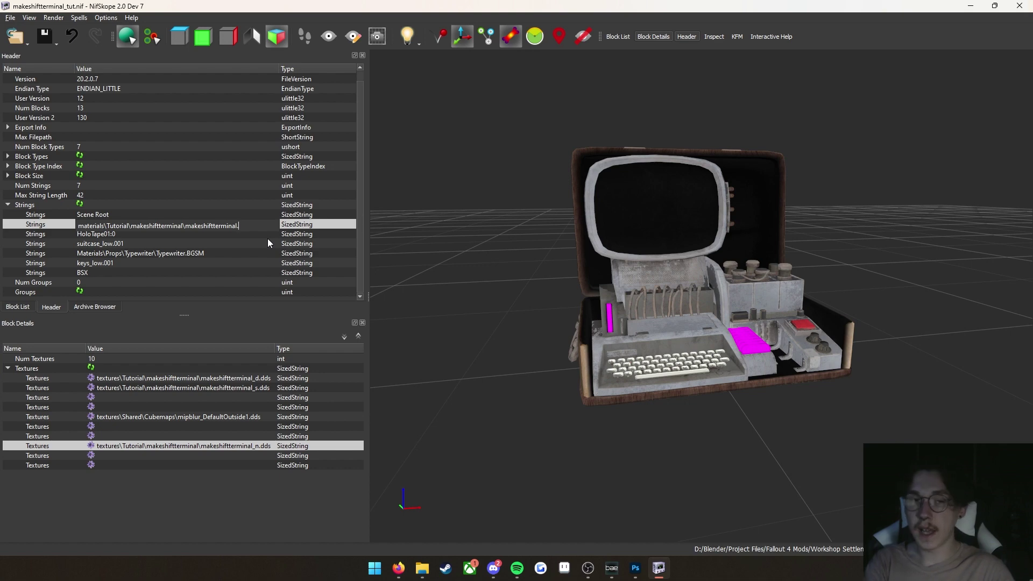
text(BGSM)
key(Return)
key(BackSpace)
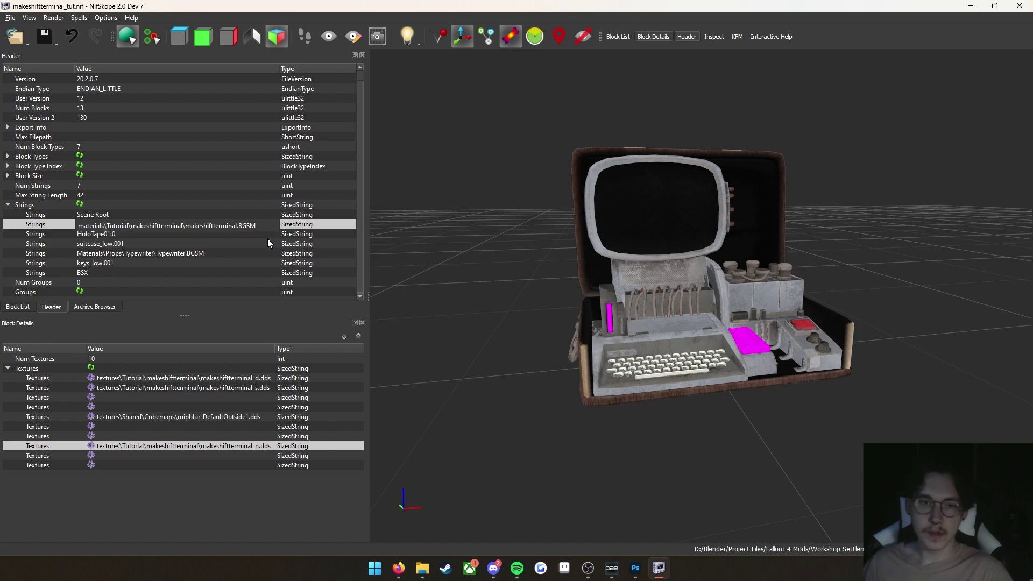
click(267, 240)
- Save the mesh file with the new material path and return to the block list
click(11, 18)
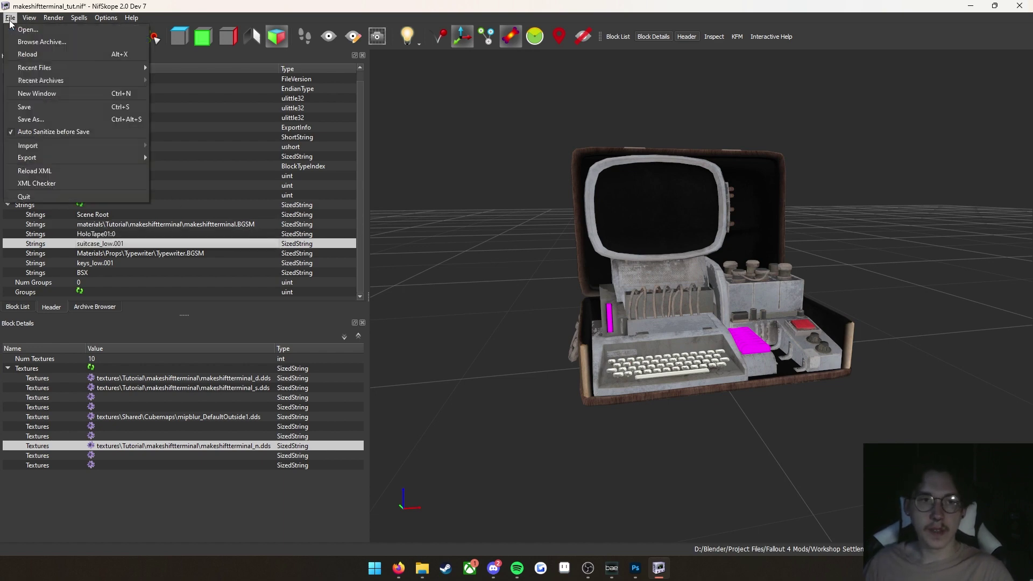
click(33, 108)
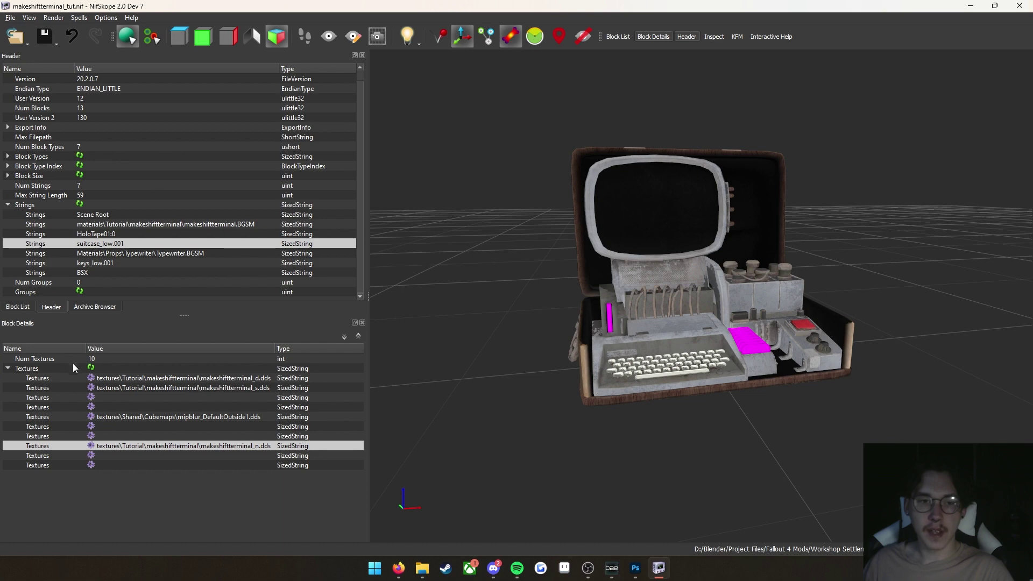
click(22, 308)
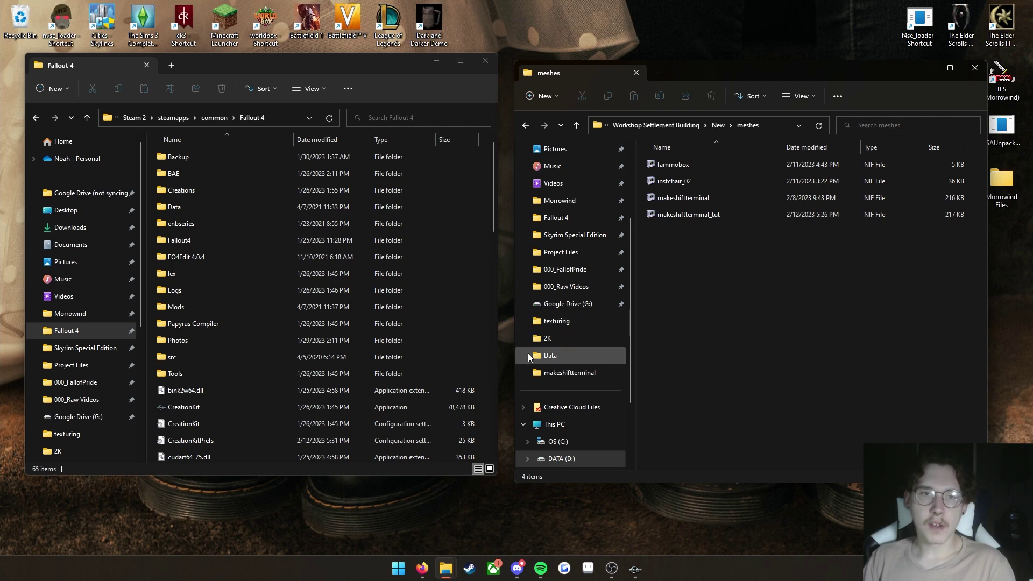
- In the File Explorer window showing Fallout 4, open the folder Data\meshes\Tutorial\makeshiftterminal
double_click(202, 206)
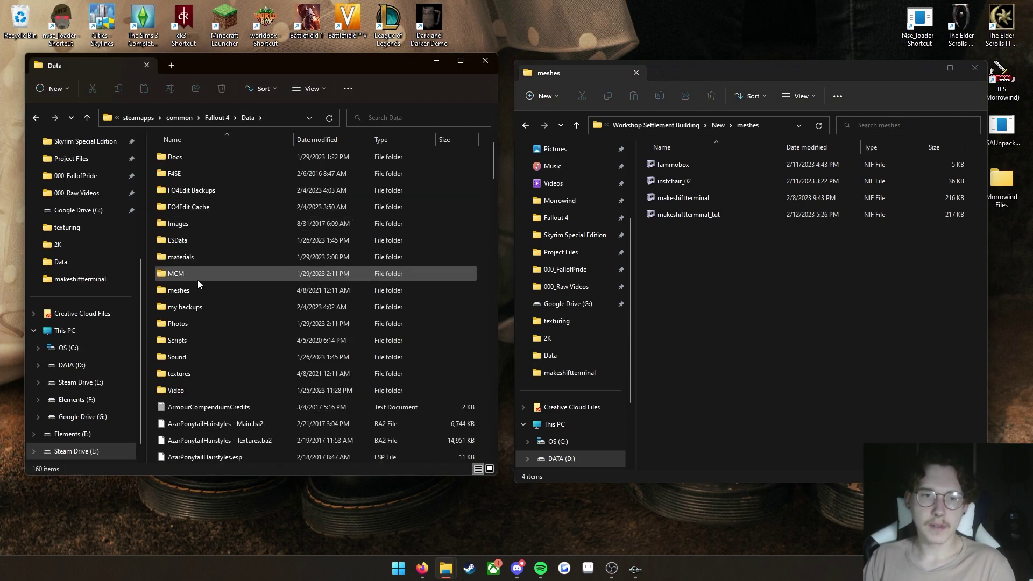
double_click(196, 293)
double_click(183, 243)
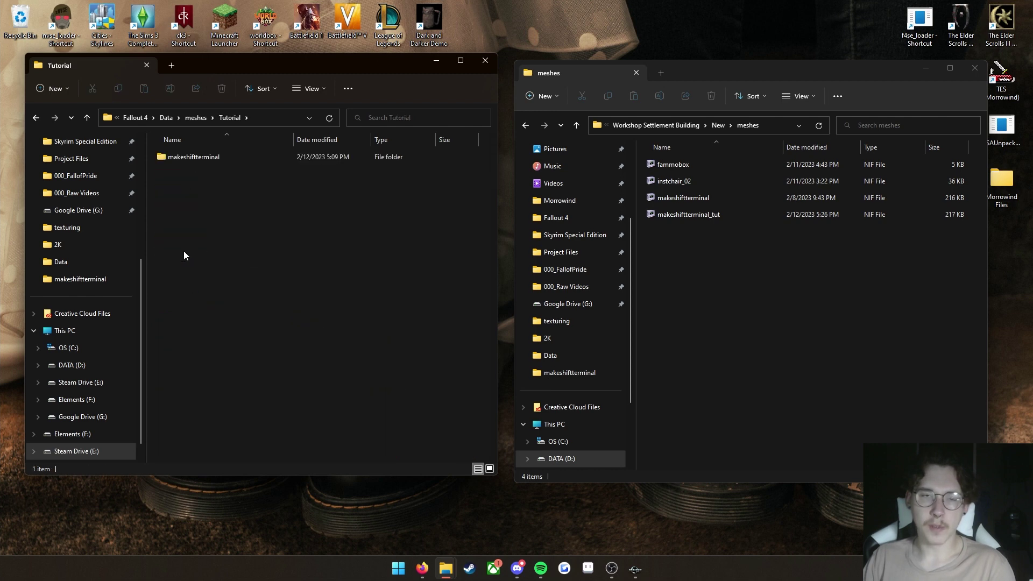
double_click(193, 157)
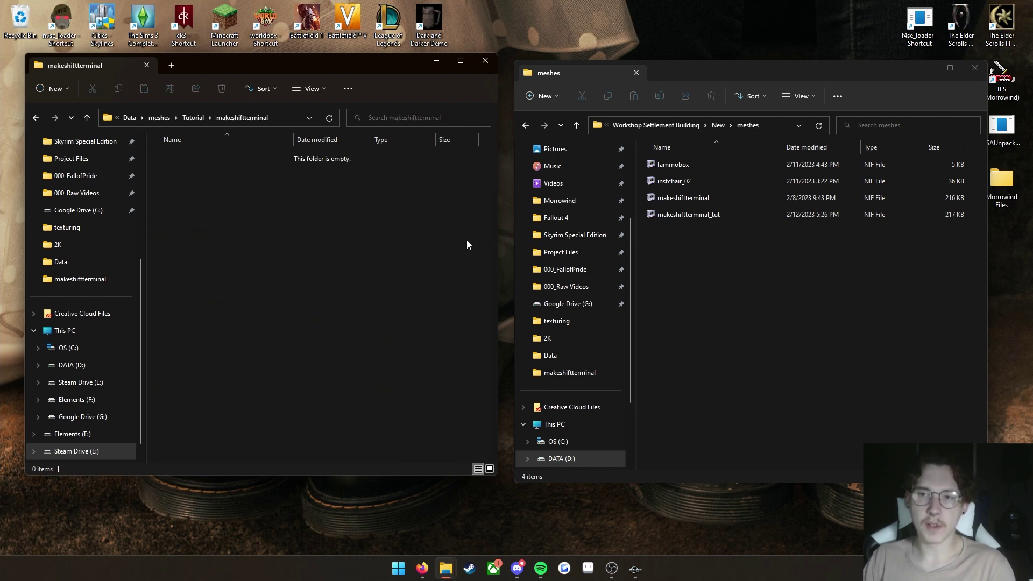
- Copy the makeshiftterminal_tut NIF file from the New\meshes folder into Data\meshes\Tutorial\makeshiftterminal
click(703, 214)
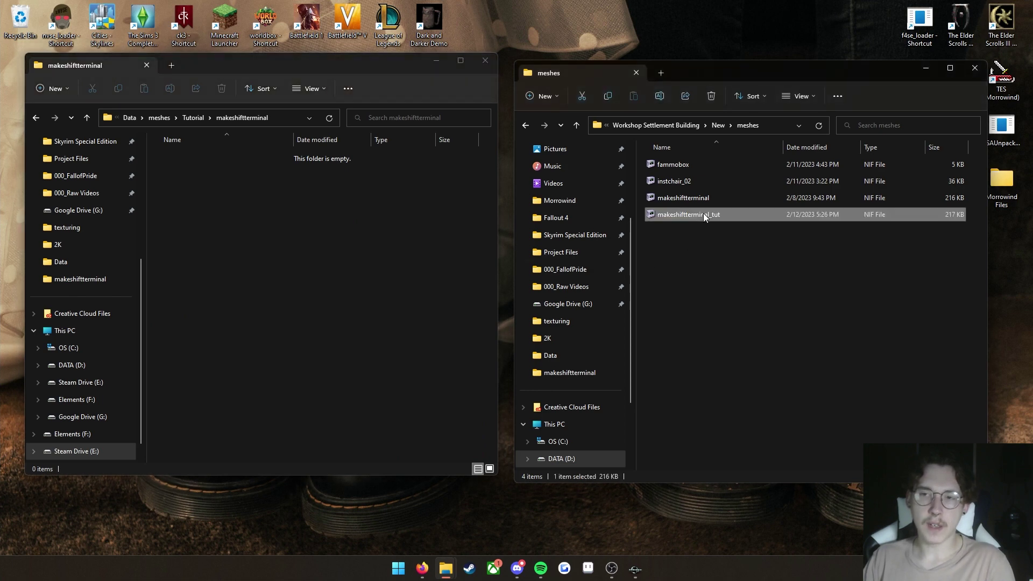
click(323, 257)
key(ctrl+v)
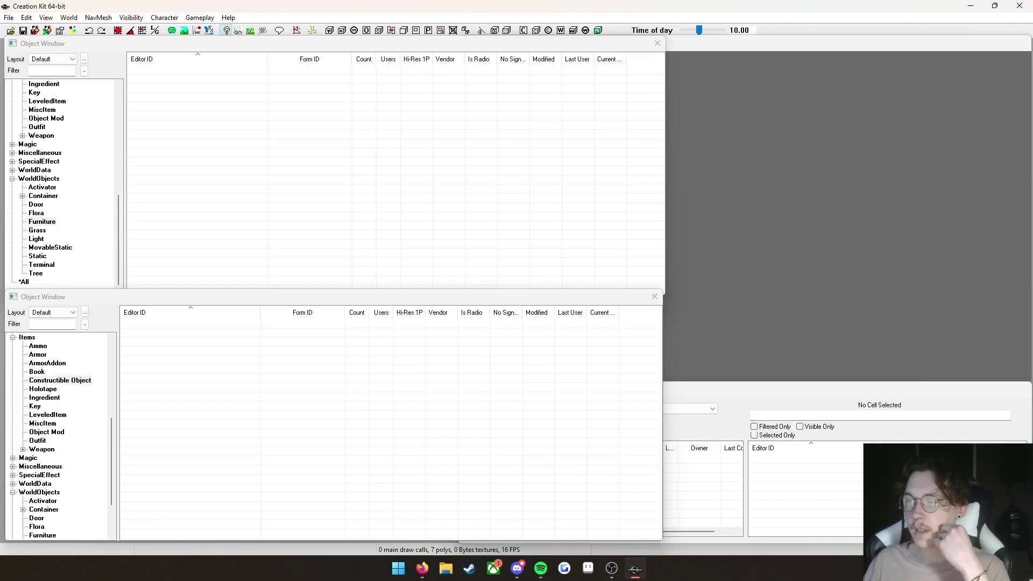
- In the Creation Kit, load the Fallout4.esm master file as the plugin data
click(9, 17)
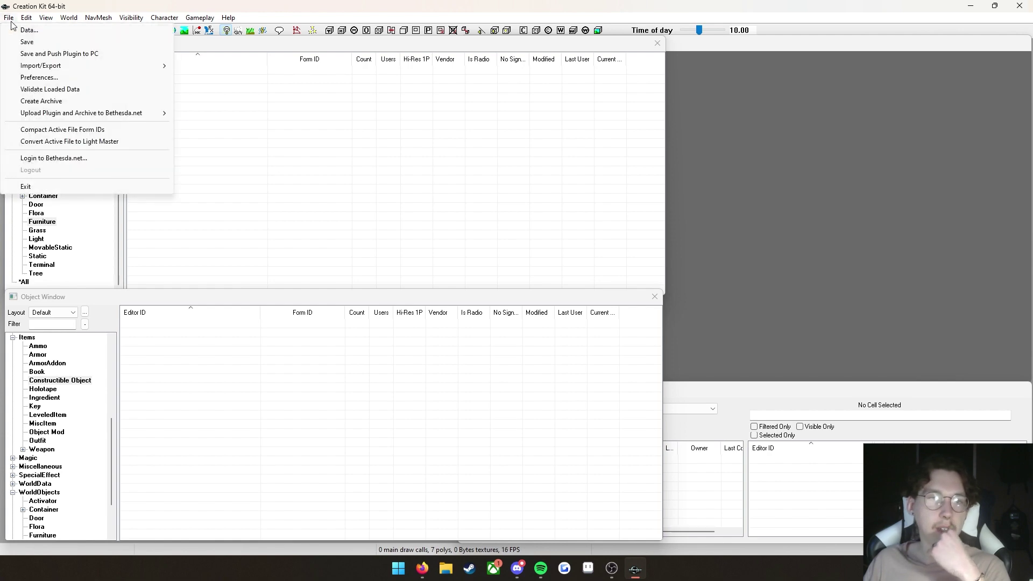
click(27, 30)
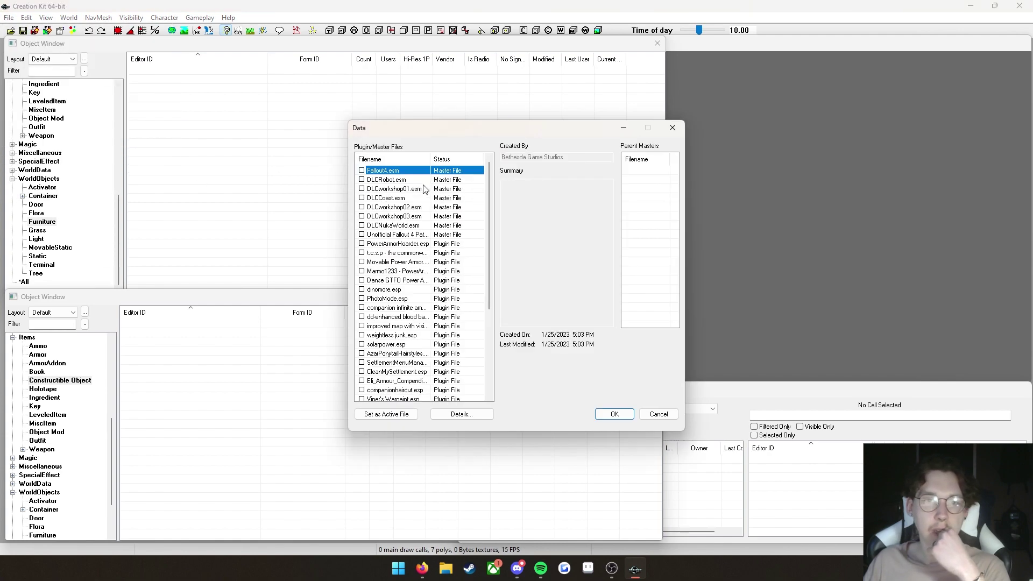
double_click(385, 172)
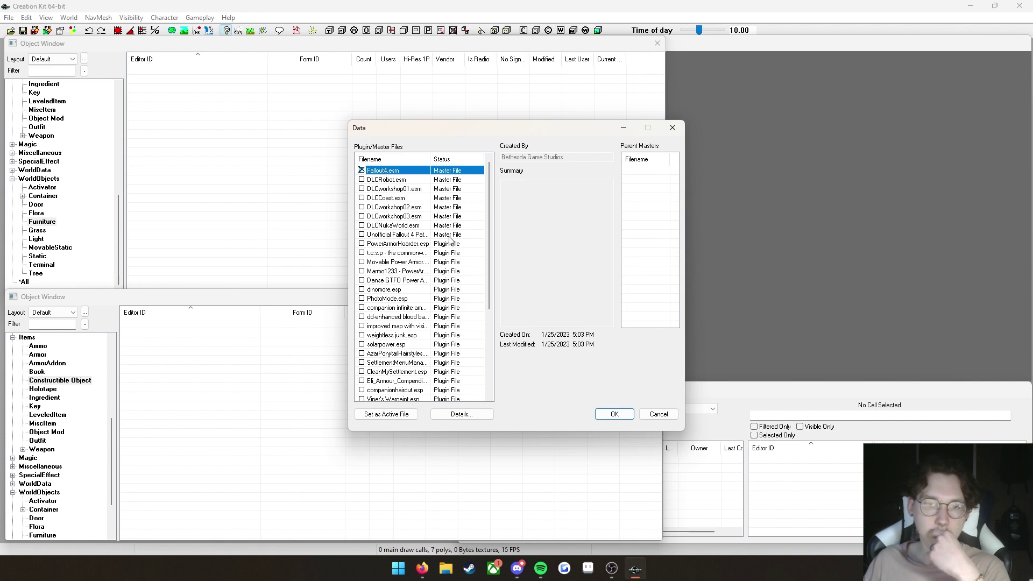
click(613, 414)
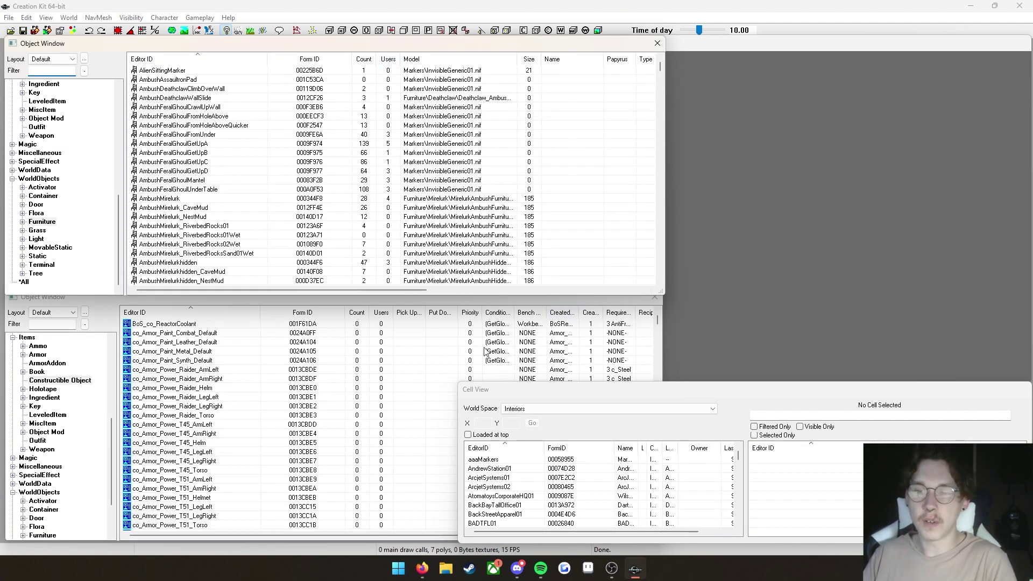
- Close the Object Window listing constructible objects, create a new Object Window and place it below the remaining one
click(405, 397)
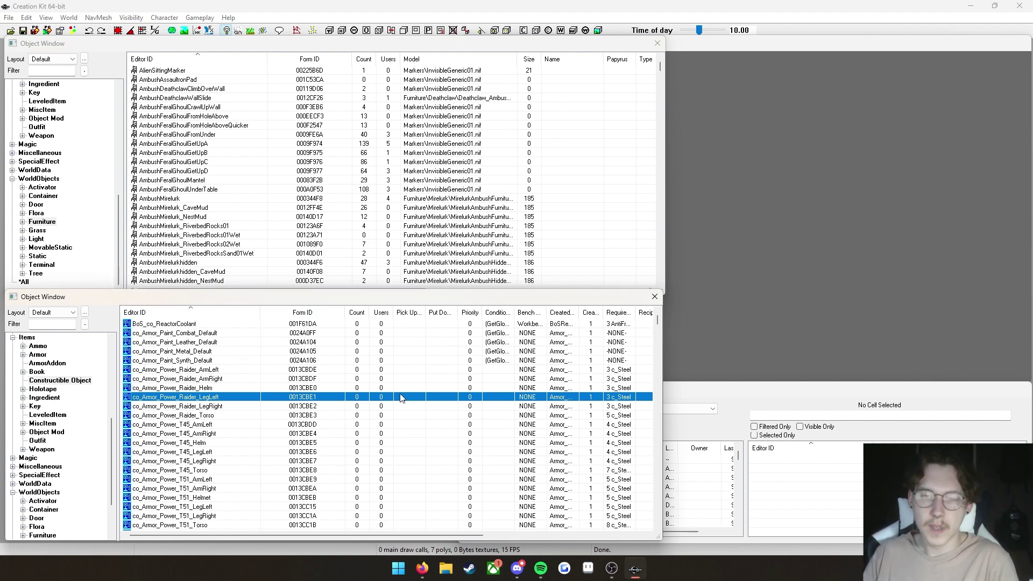
right_click(417, 388)
click(654, 297)
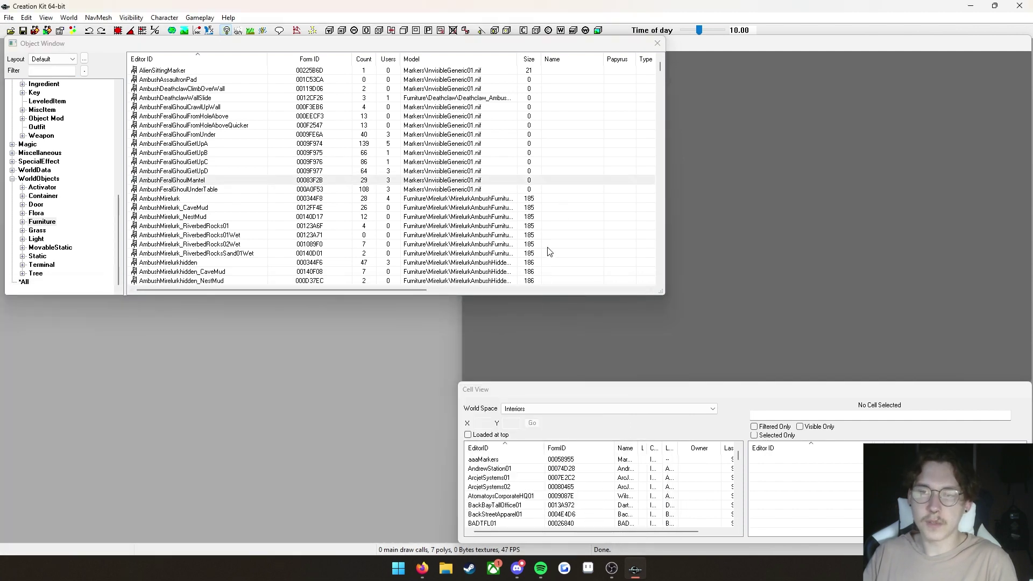
click(548, 199)
right_click(548, 201)
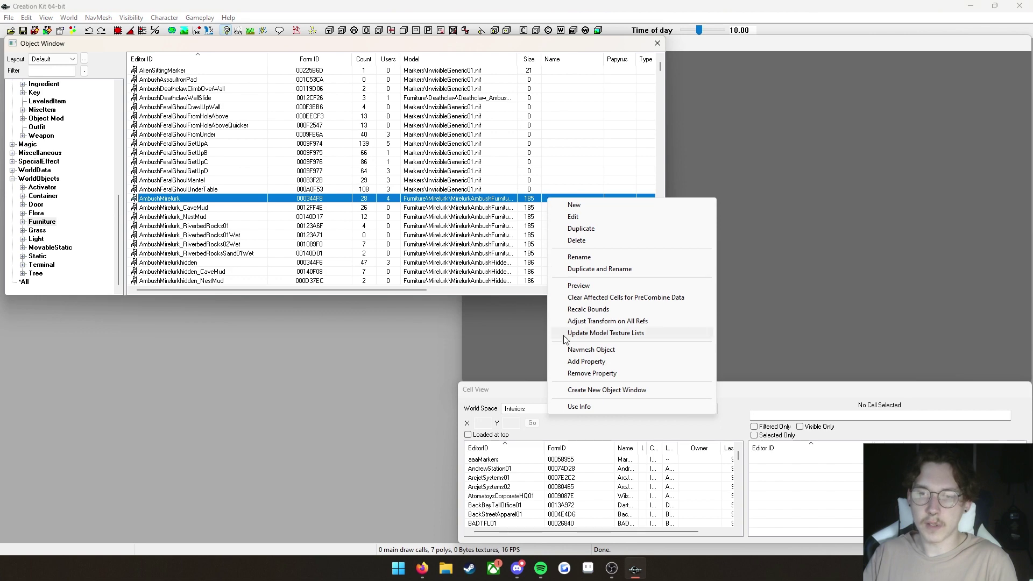
click(598, 388)
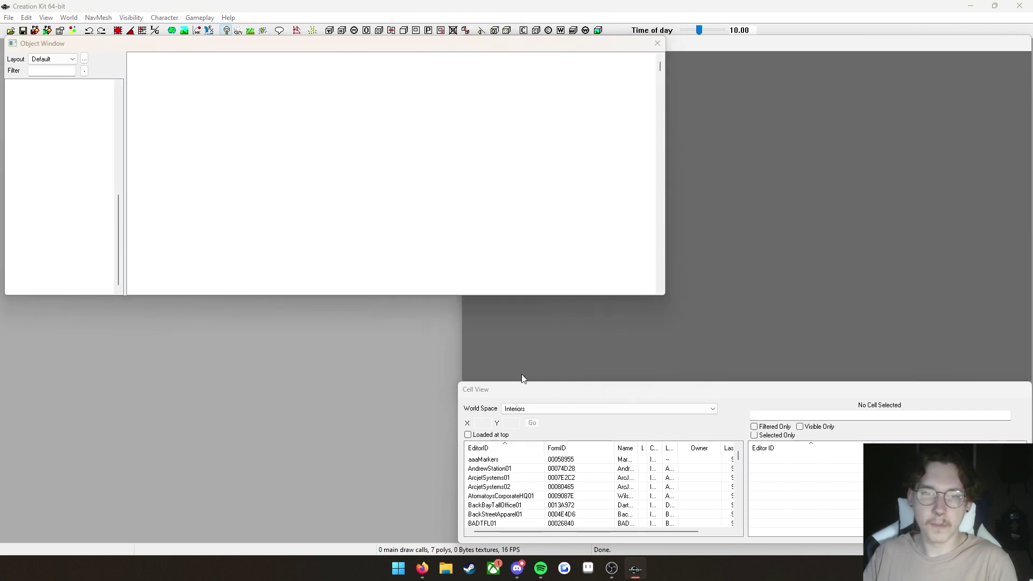
drag(383, 47, 378, 302)
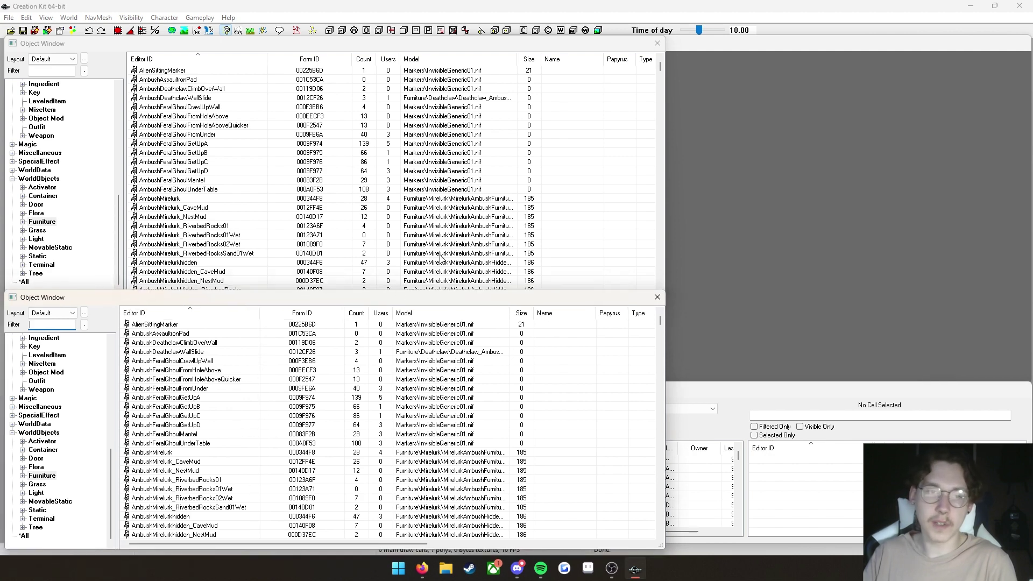
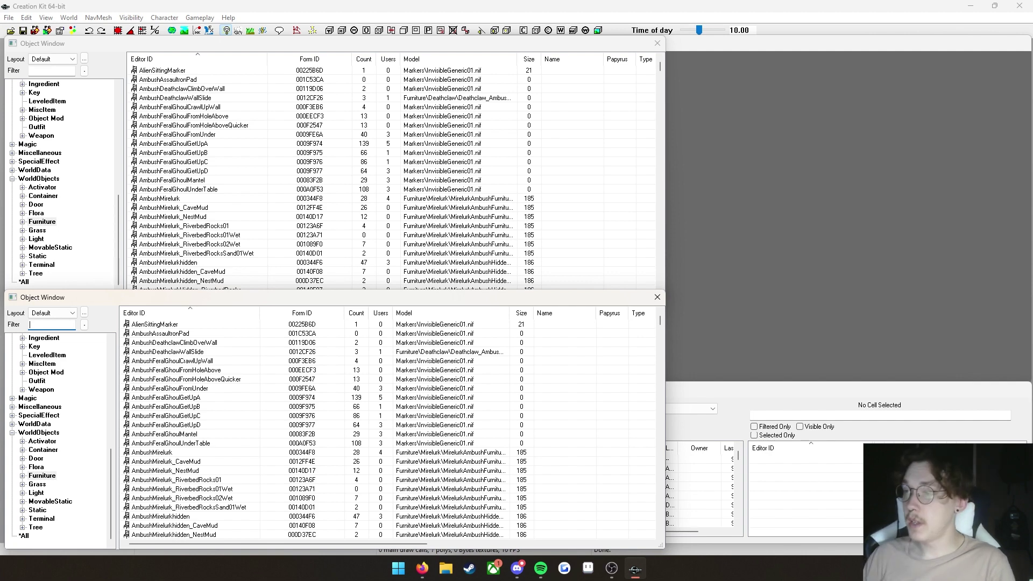
- Create a new Static under WorldObjects and give it the ID NLM_makeshiftterminal
click(37, 255)
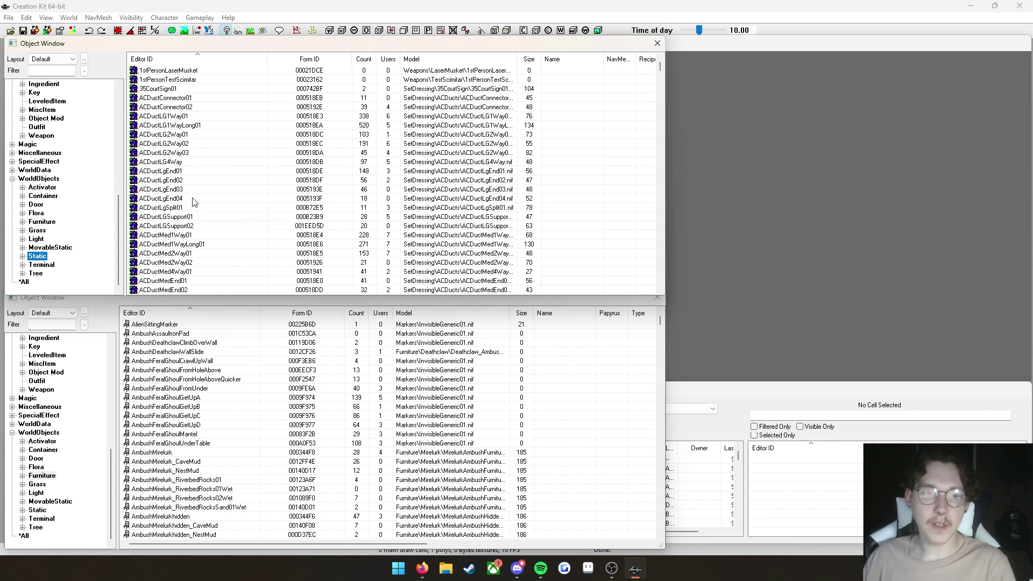
right_click(207, 199)
key(Escape)
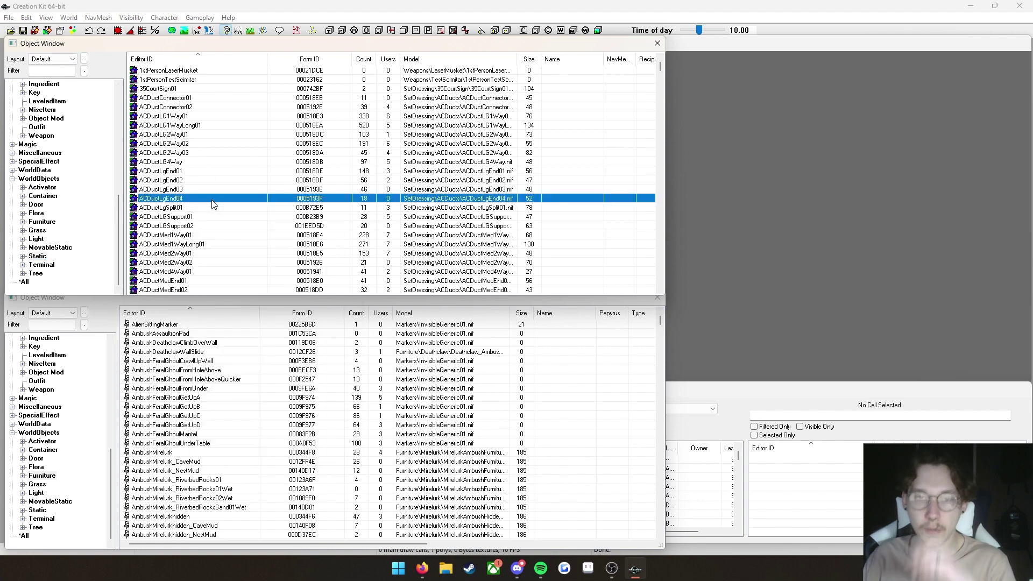
click(297, 32)
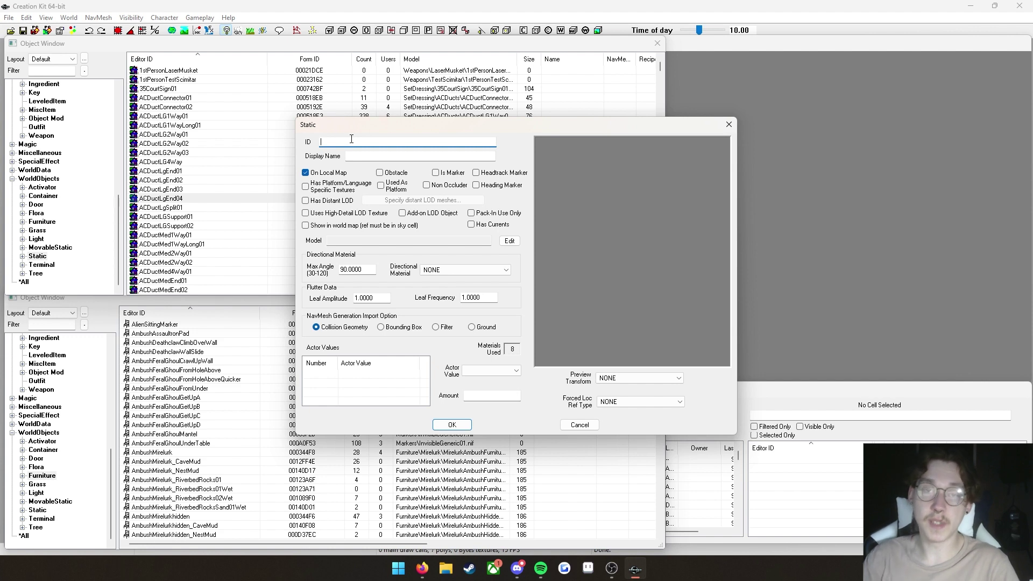
text(NK)
text(M)
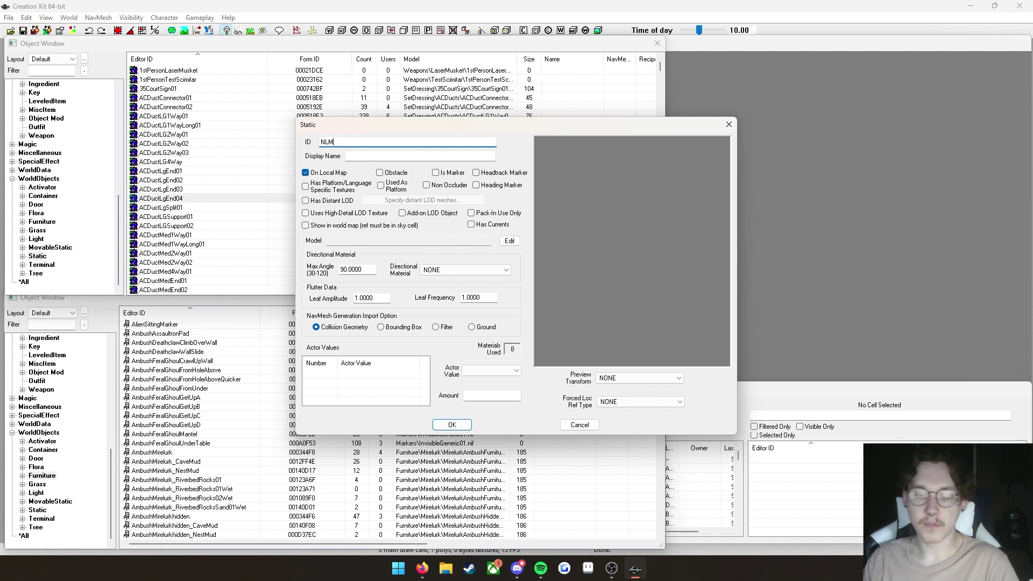
text(_)
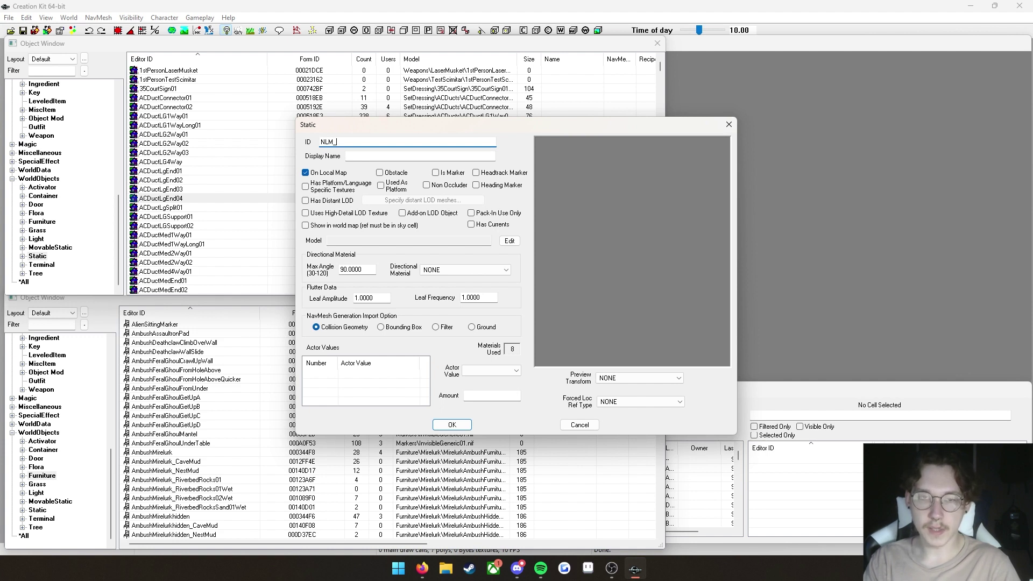
text(makeshiftterminal)
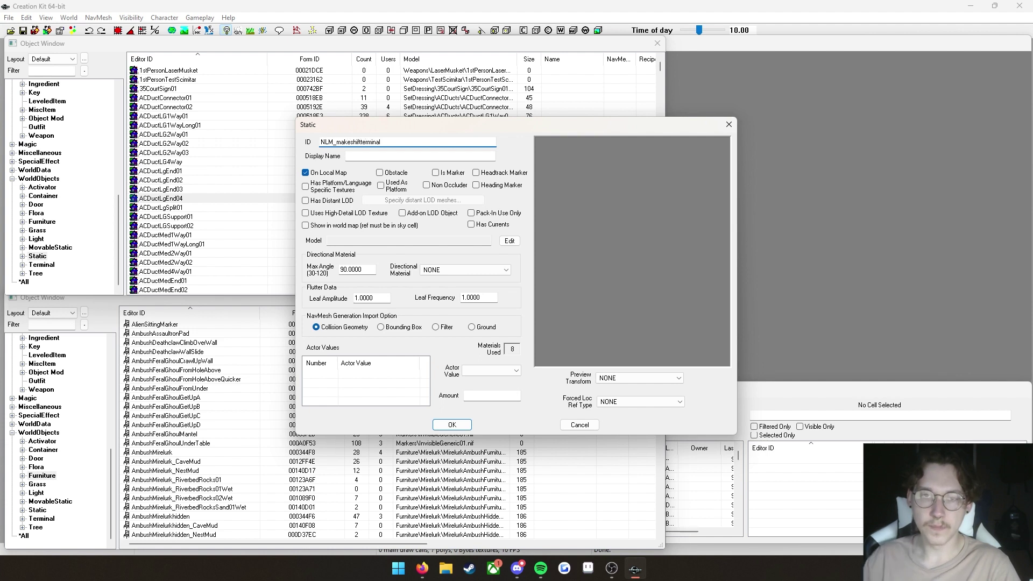
- Set the new static's display name to Makeshift Terminal
click(369, 155)
text(M)
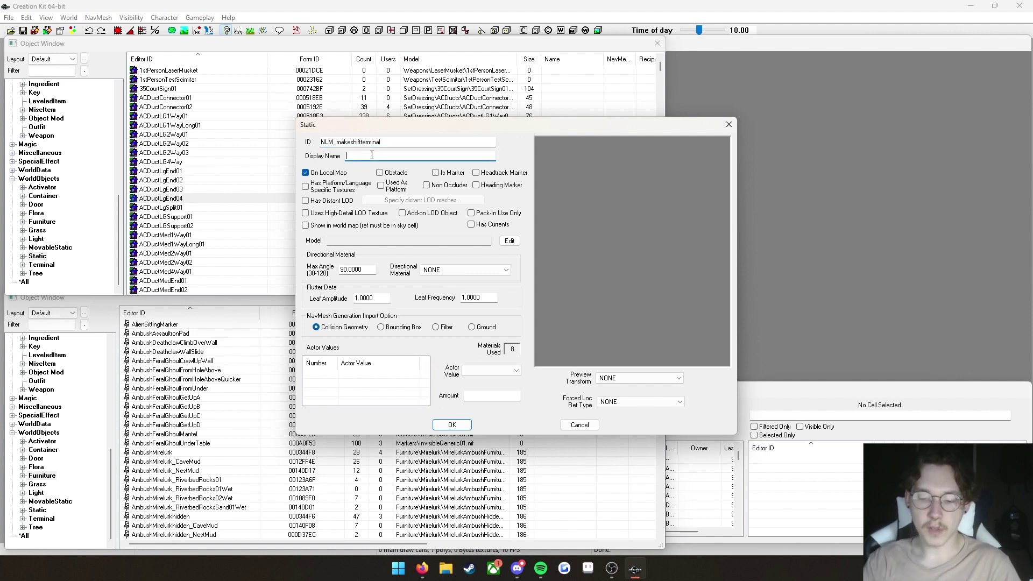
text(akeshi)
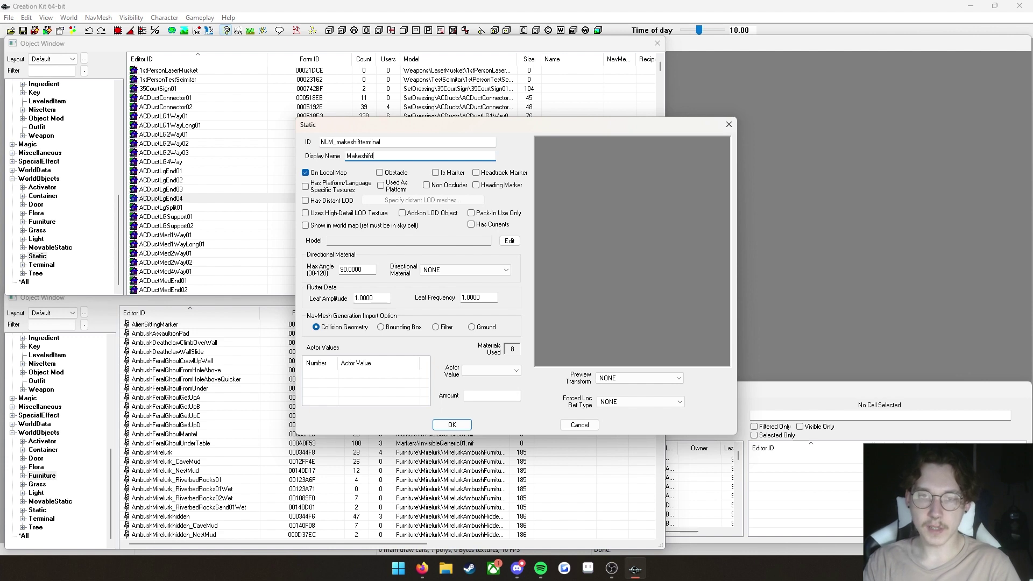
text(ftter)
key(BackSpace)
key(BackSpace)
key(BackSpace)
text(Terminal)
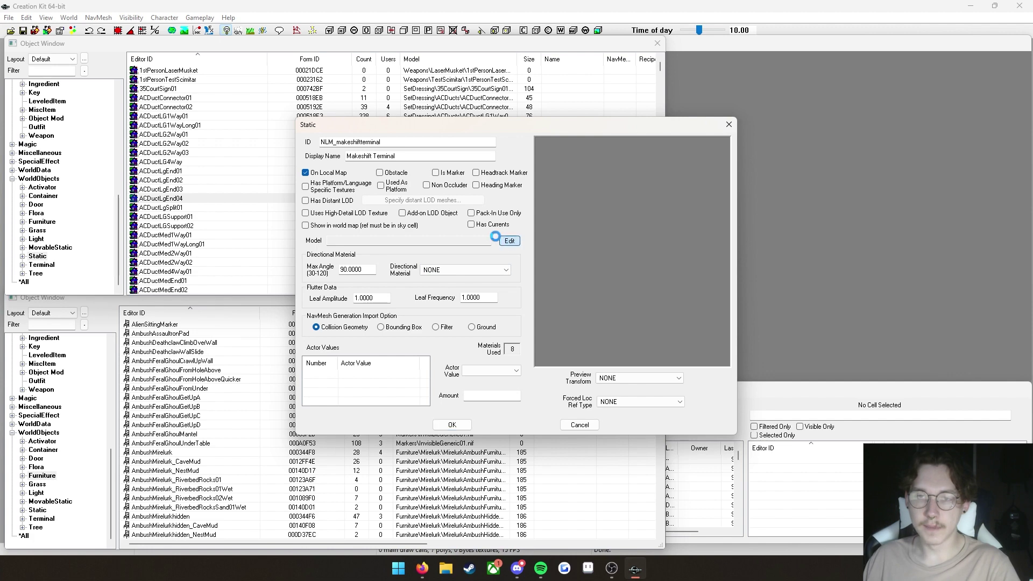
- Assign NLMods\makeshiftterminal\makeshiftterminal.nif as the static's model and dismiss the texture warnings
click(509, 240)
click(473, 84)
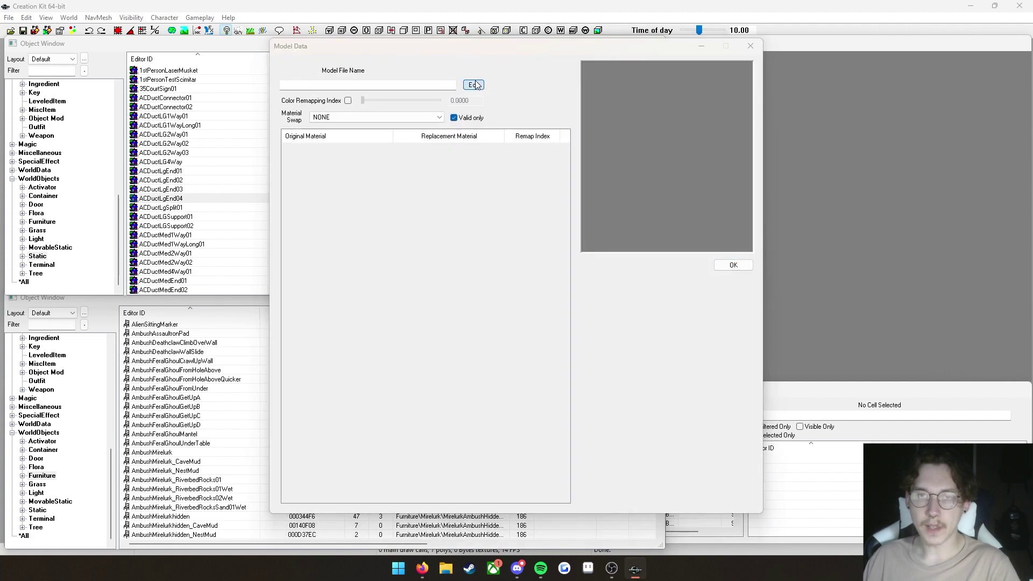
click(431, 81)
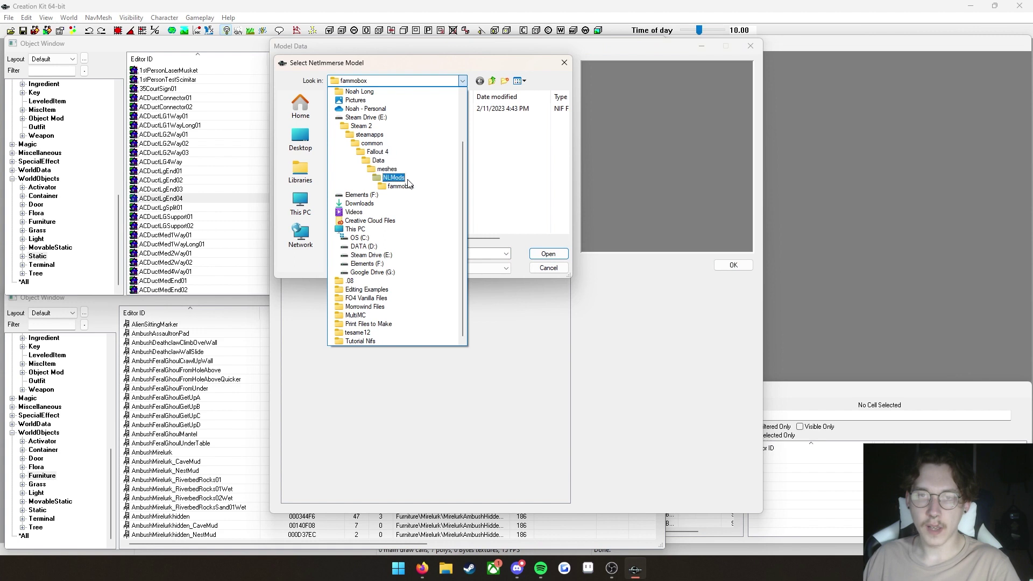
click(398, 177)
click(396, 131)
double_click(396, 129)
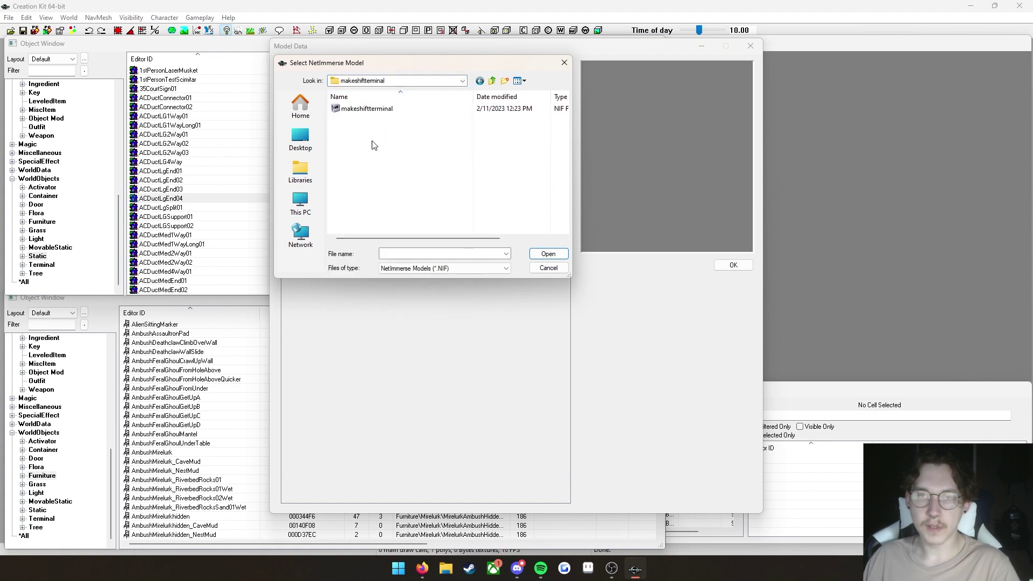
click(392, 109)
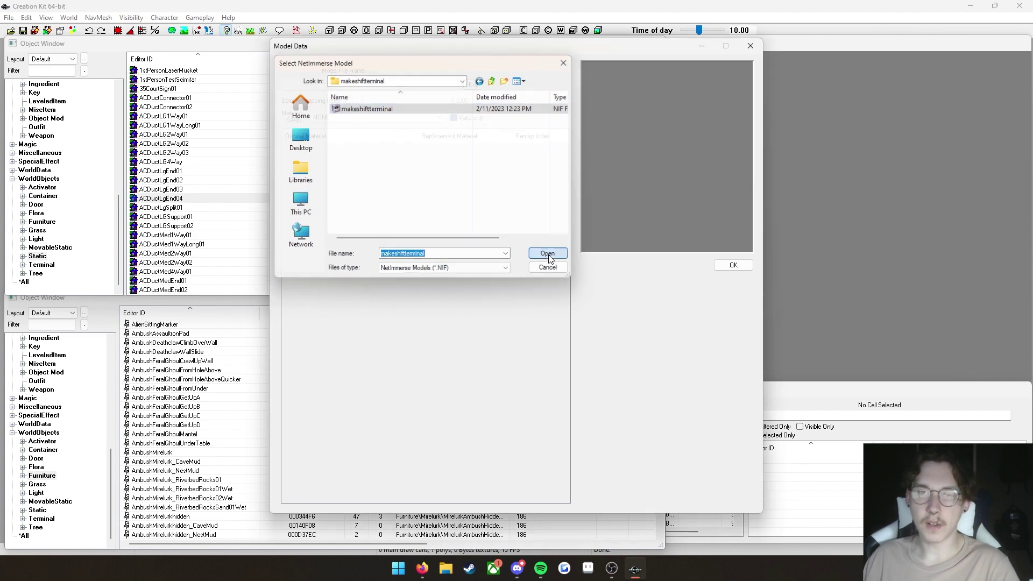
click(548, 254)
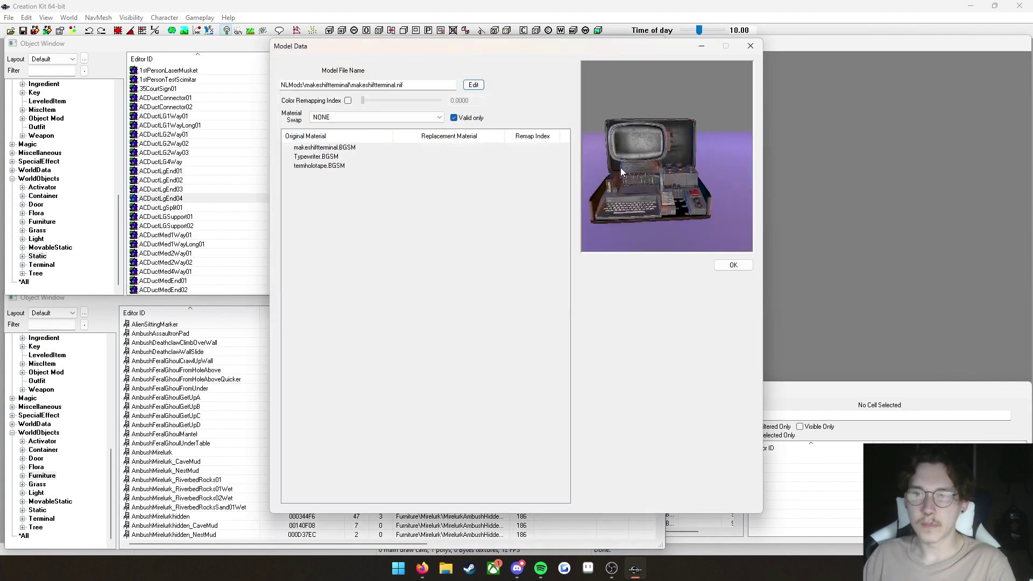
click(732, 266)
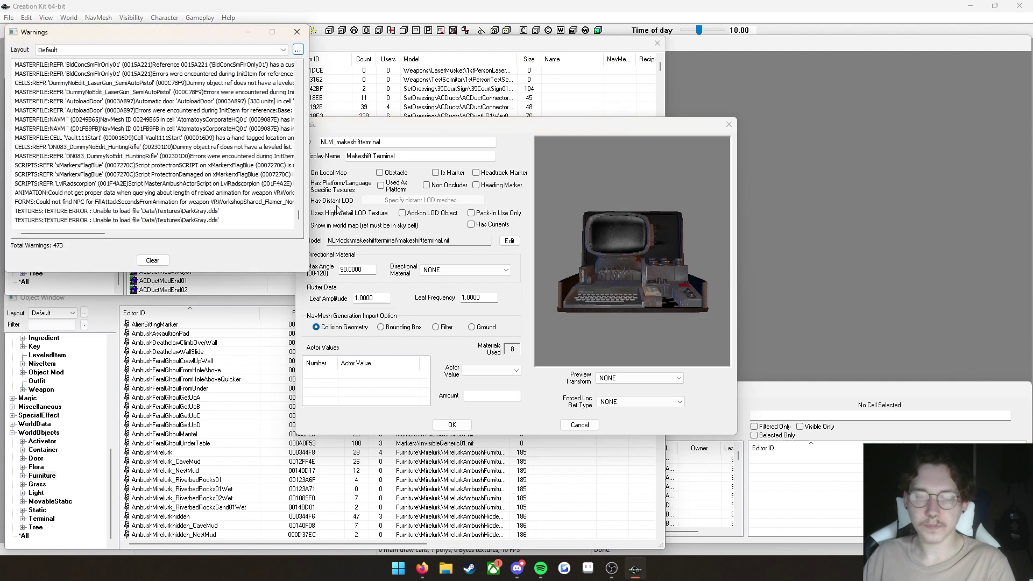
click(297, 32)
- Set the makeshift terminal static's preview transform to workshop_MetalBox
drag(629, 276, 546, 318)
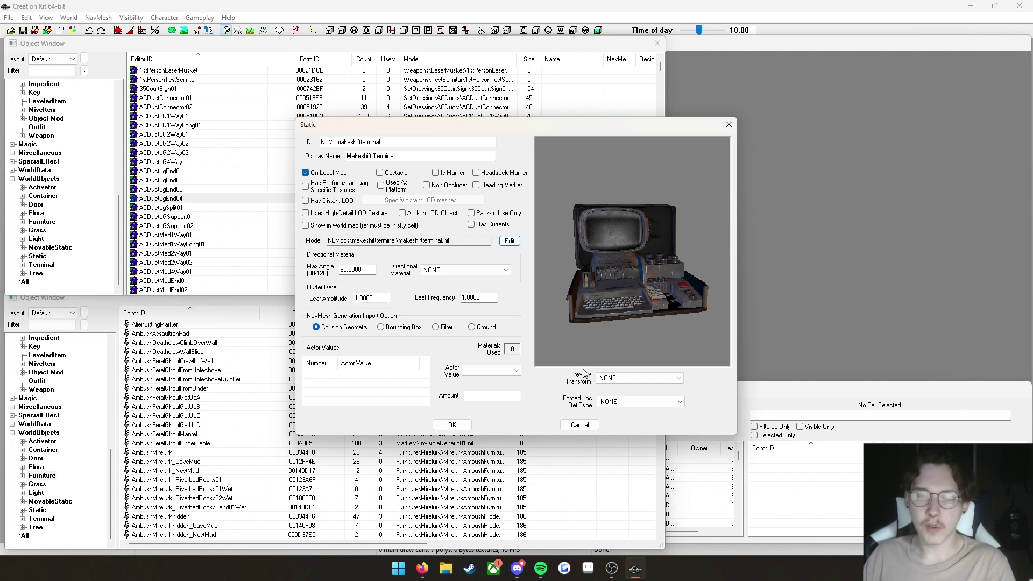
drag(630, 342, 651, 333)
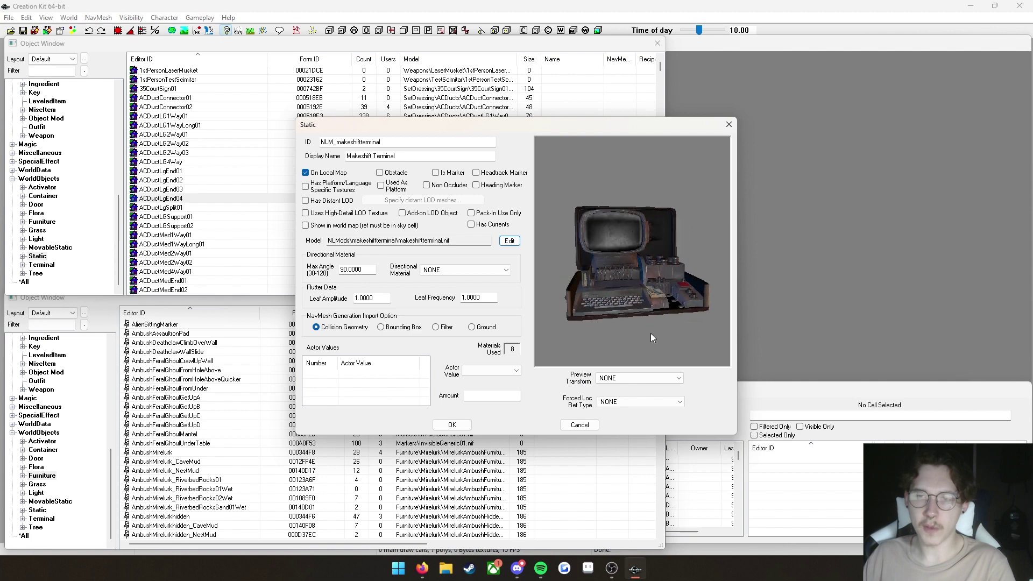
click(612, 380)
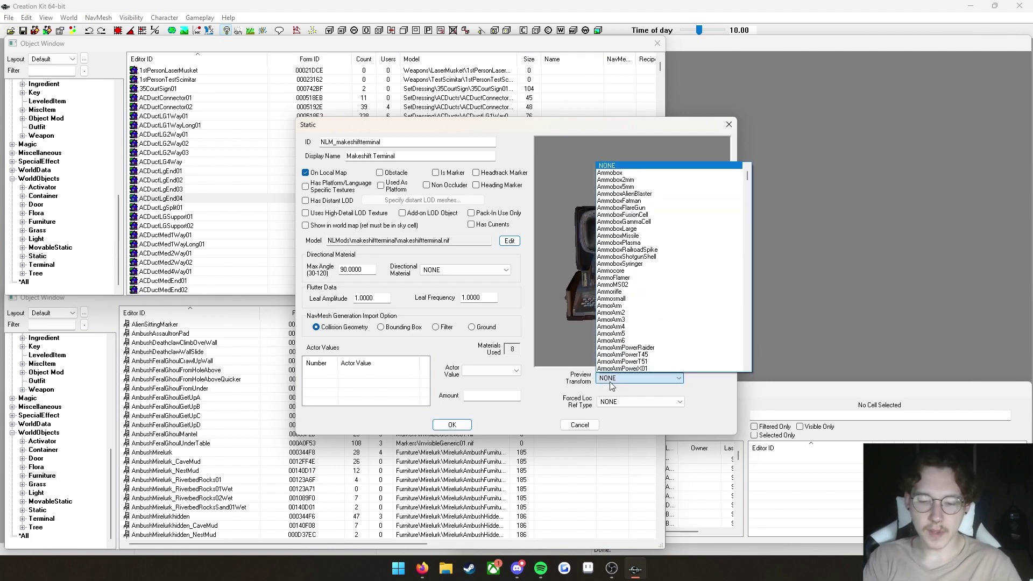
text(workshop_30x30_01)
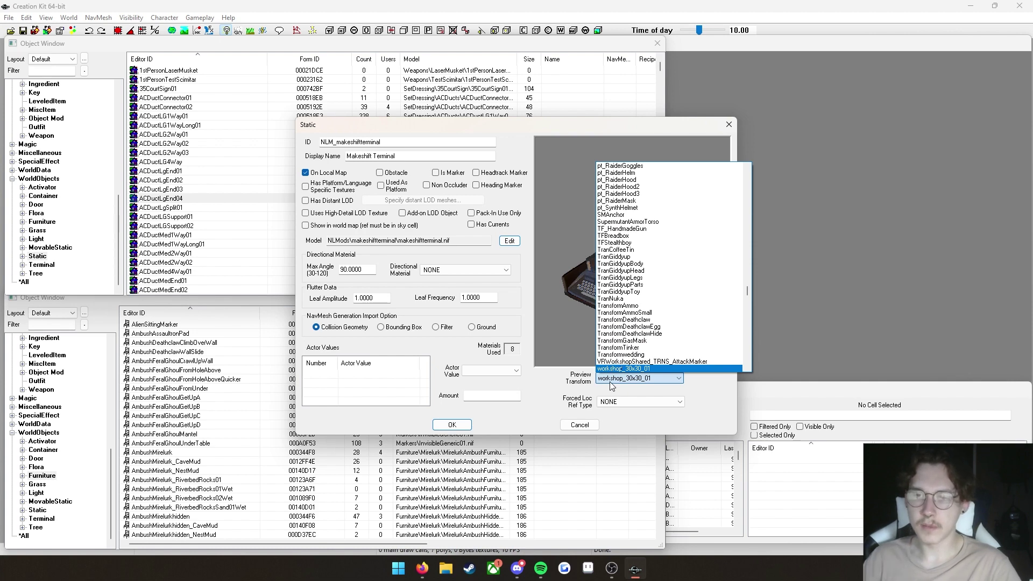
scroll(685, 310, down, 7)
scroll(685, 311, down, 6)
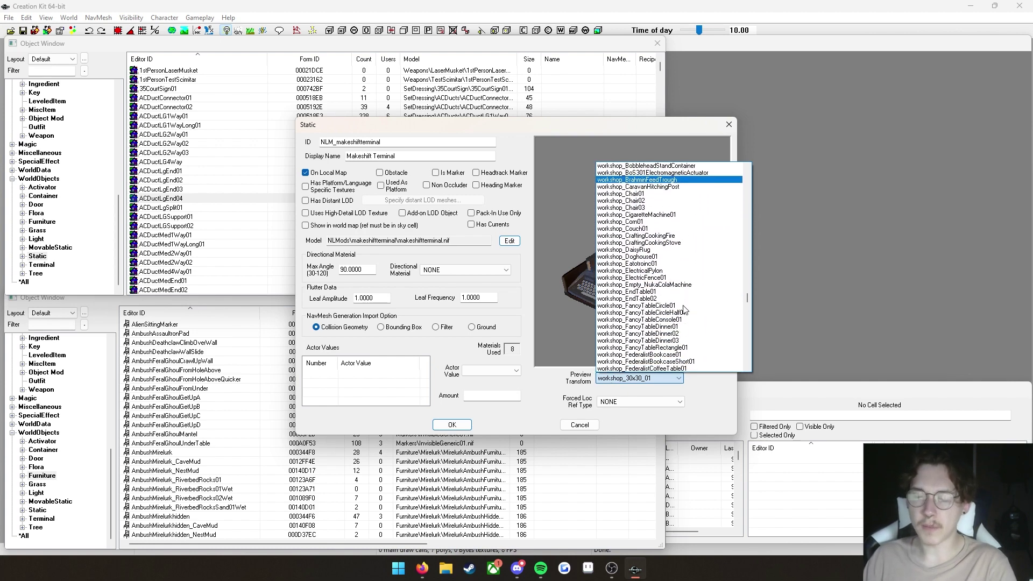
scroll(665, 323, down, 1)
scroll(666, 322, down, 5)
scroll(666, 323, down, 1)
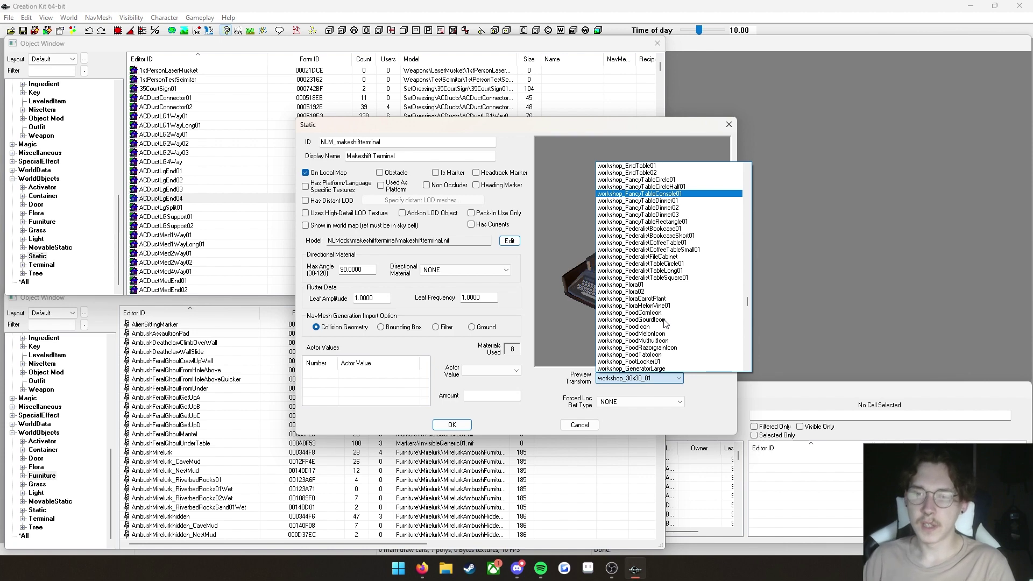
scroll(666, 323, down, 2)
scroll(666, 322, down, 20)
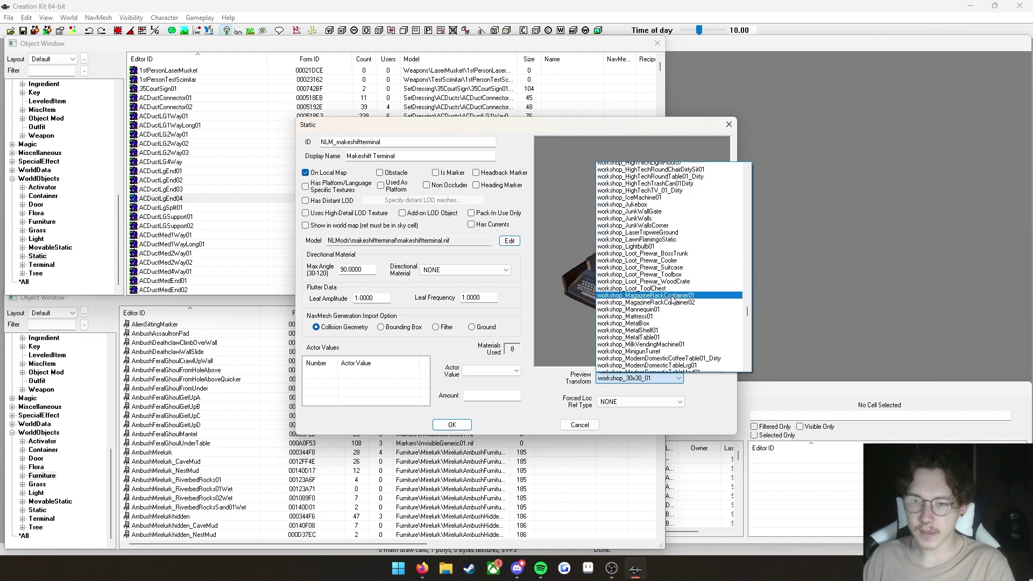
scroll(672, 301, up, 1)
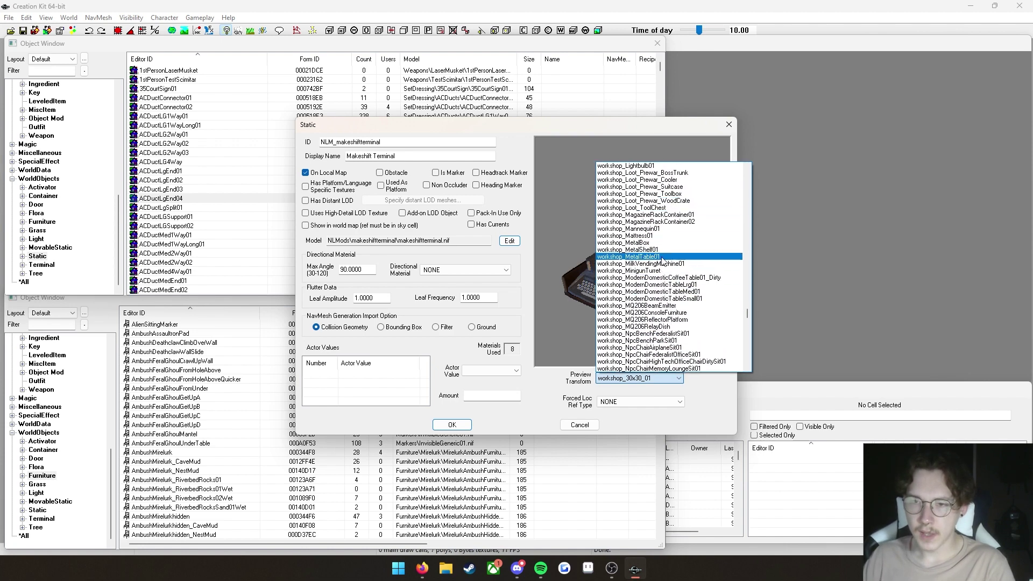
click(673, 243)
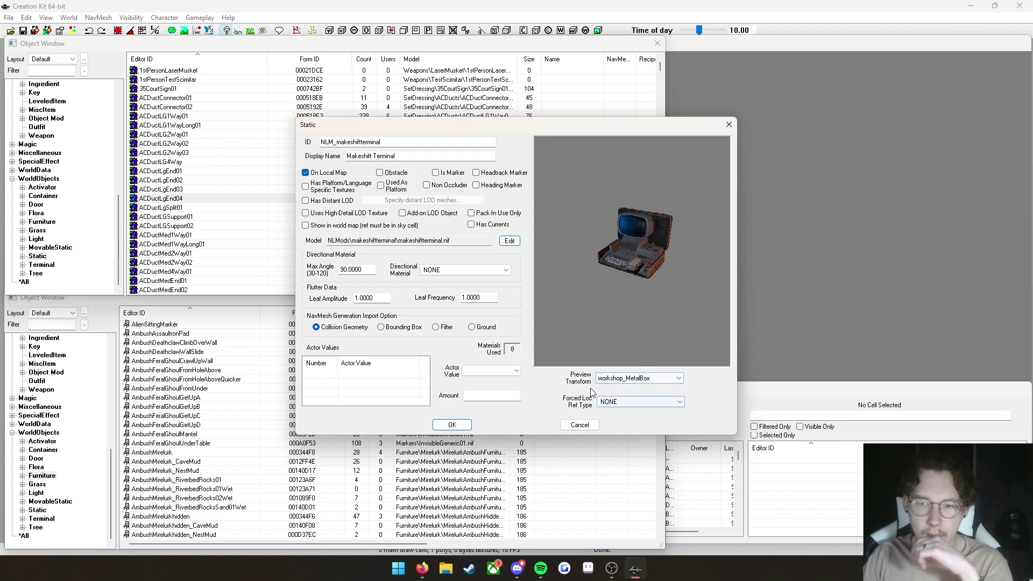
click(628, 379)
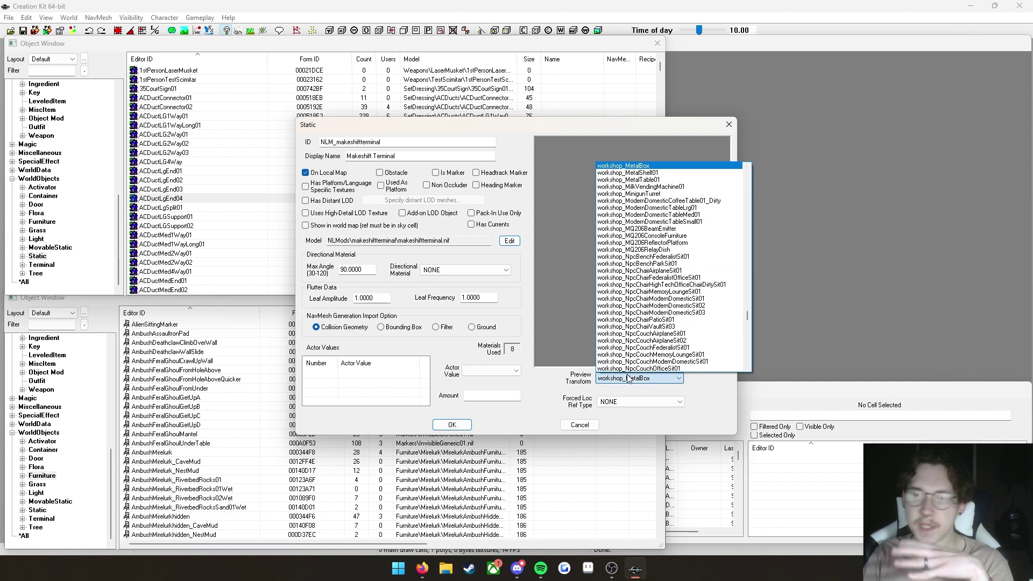
click(628, 379)
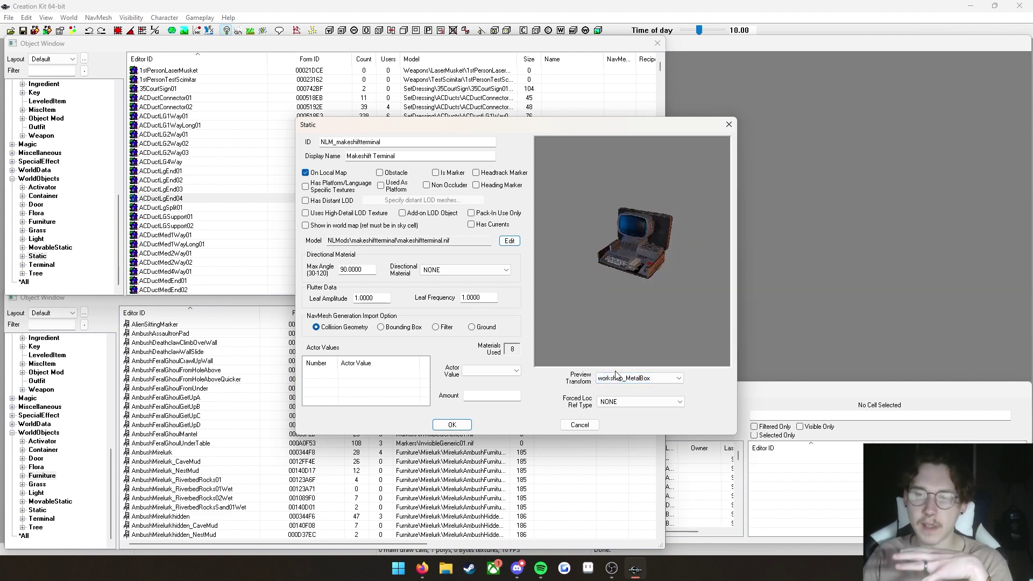
drag(584, 320, 571, 320)
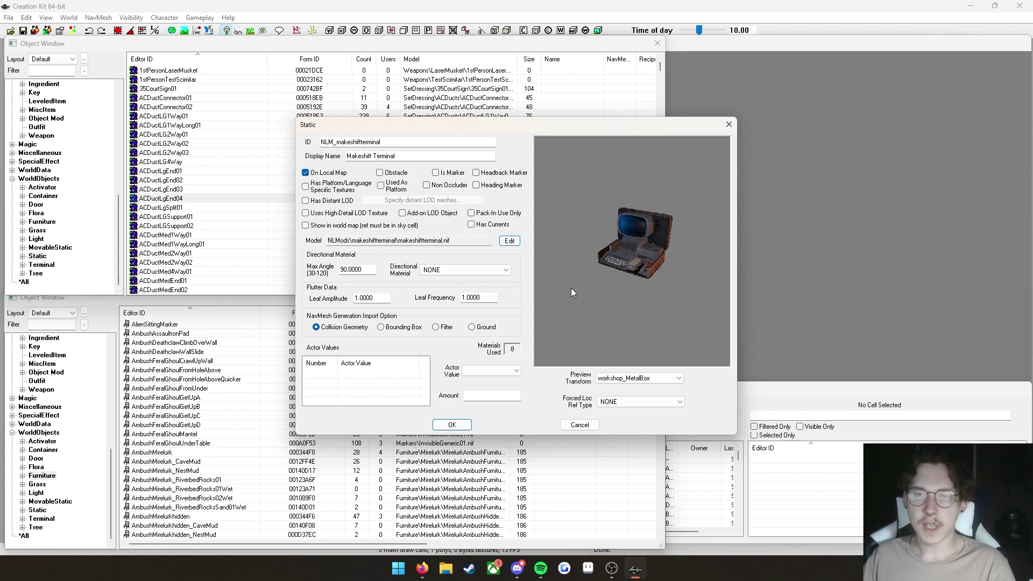
drag(596, 286, 625, 270)
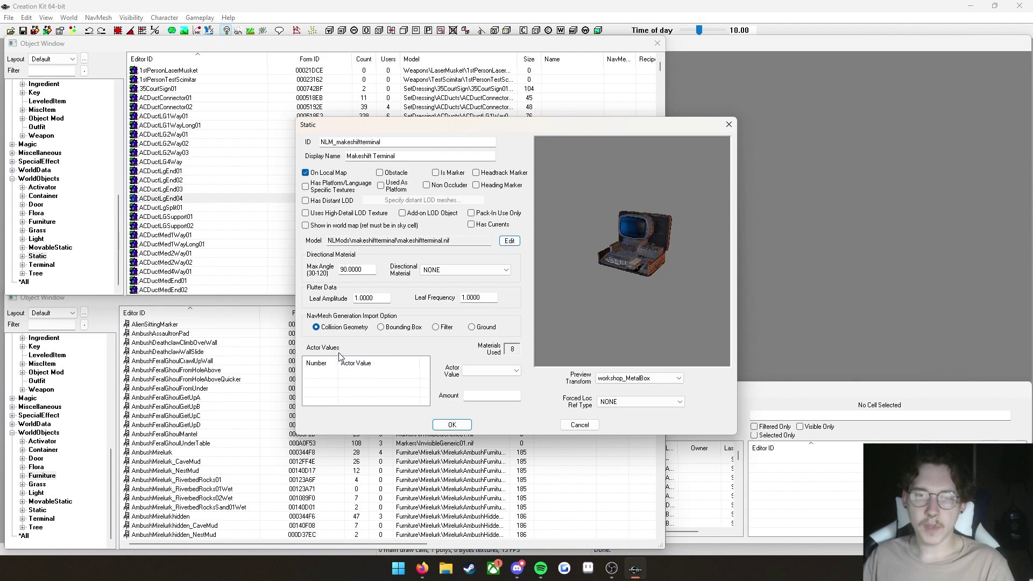
- Add the actor value WorkshopAnythingIsGround with a value of 1 to the static and save the new object
right_click(343, 386)
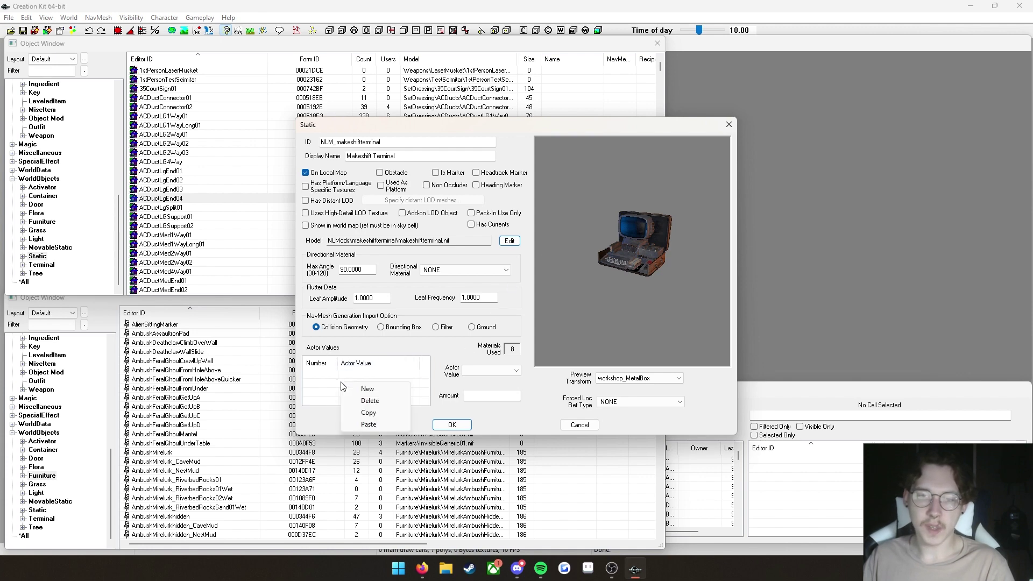
click(359, 388)
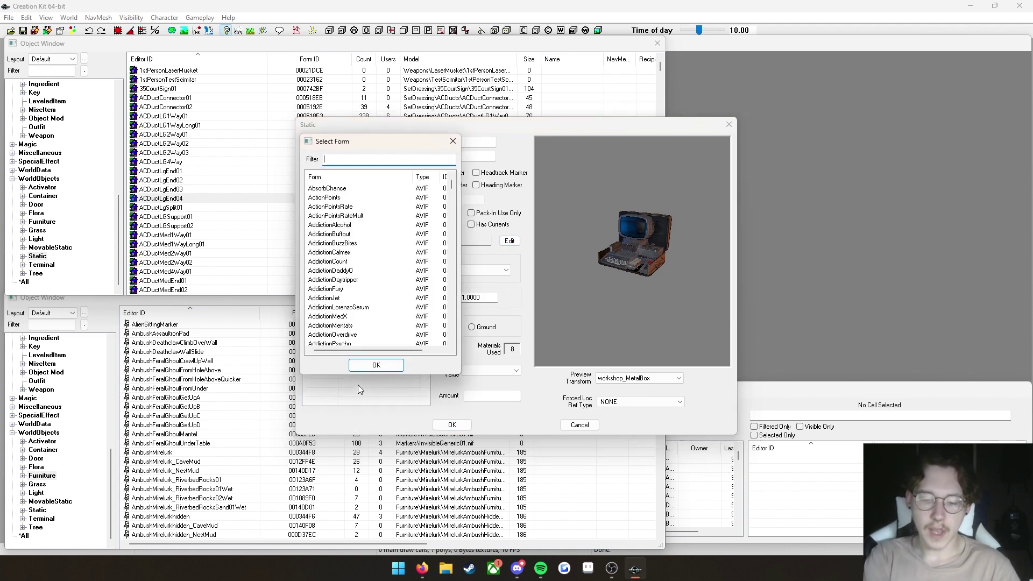
text(ground)
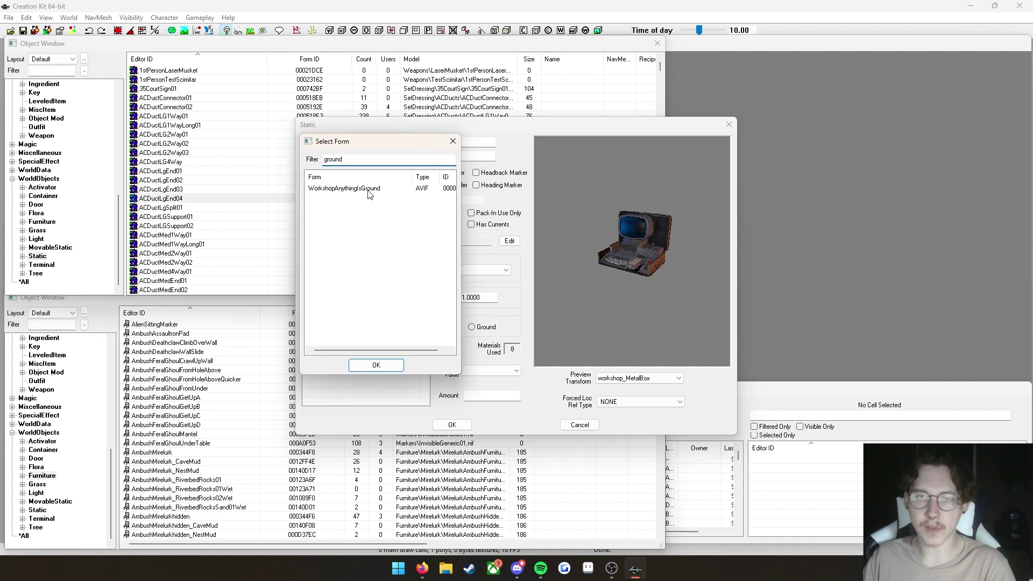
click(350, 190)
click(383, 366)
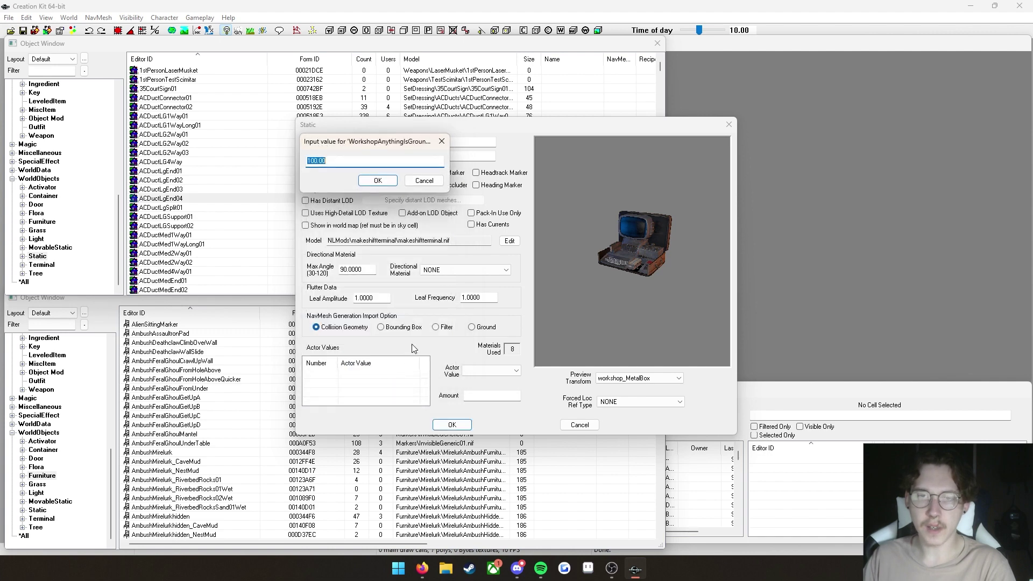
text(1)
click(383, 183)
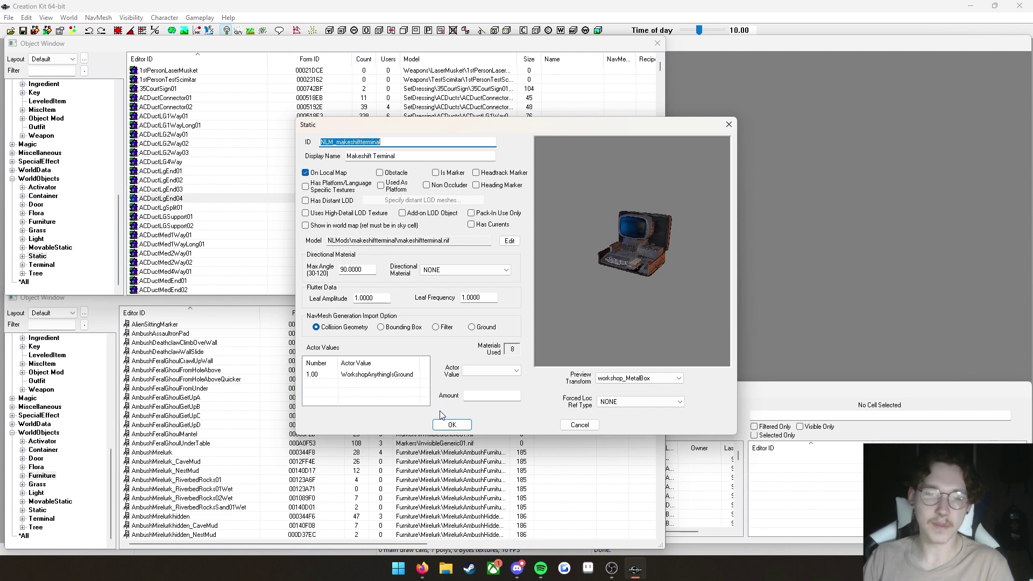
click(602, 333)
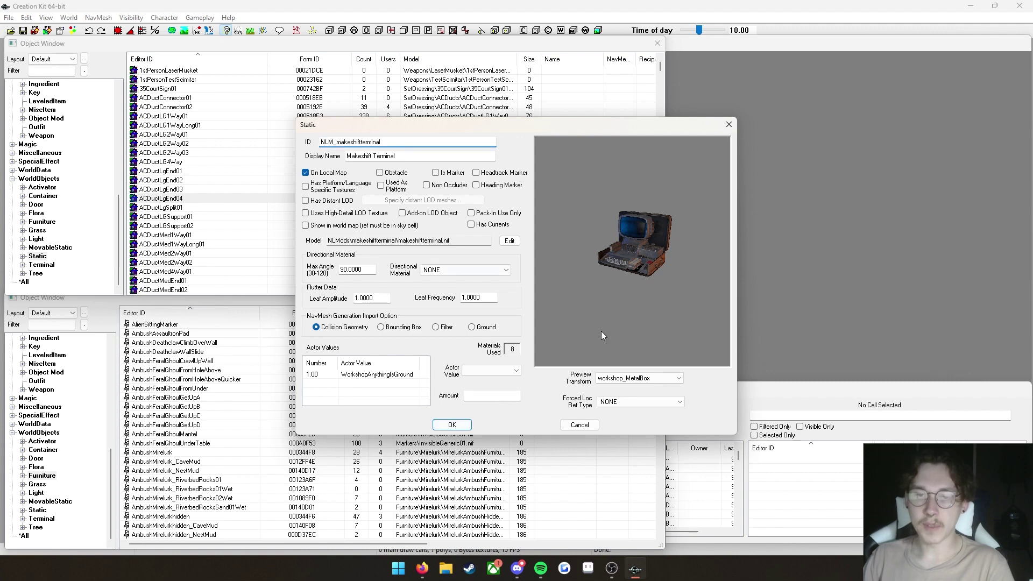
click(460, 425)
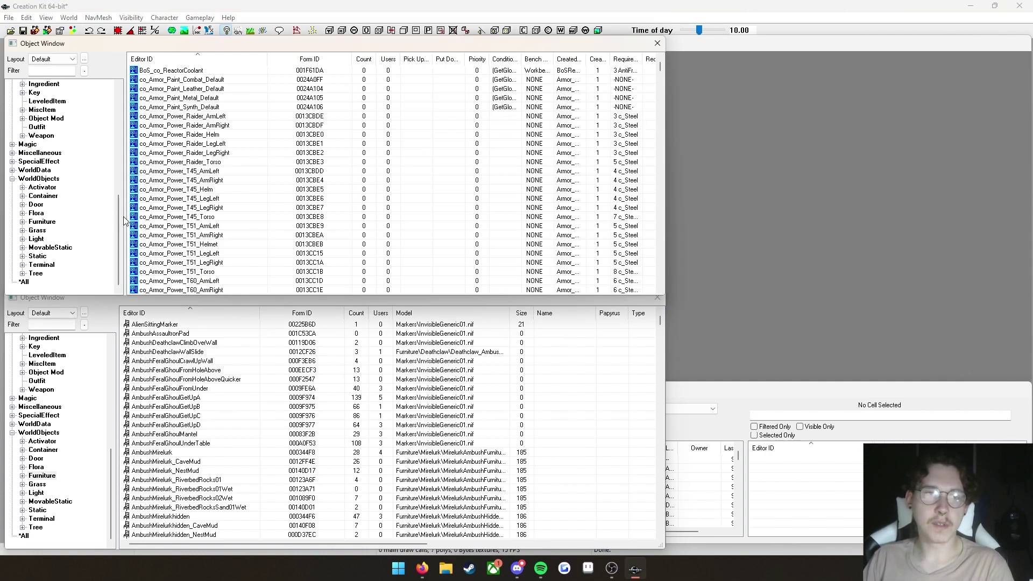
- List the containers under WorldObjects in the upper Object Window and filter them by ammo
click(45, 197)
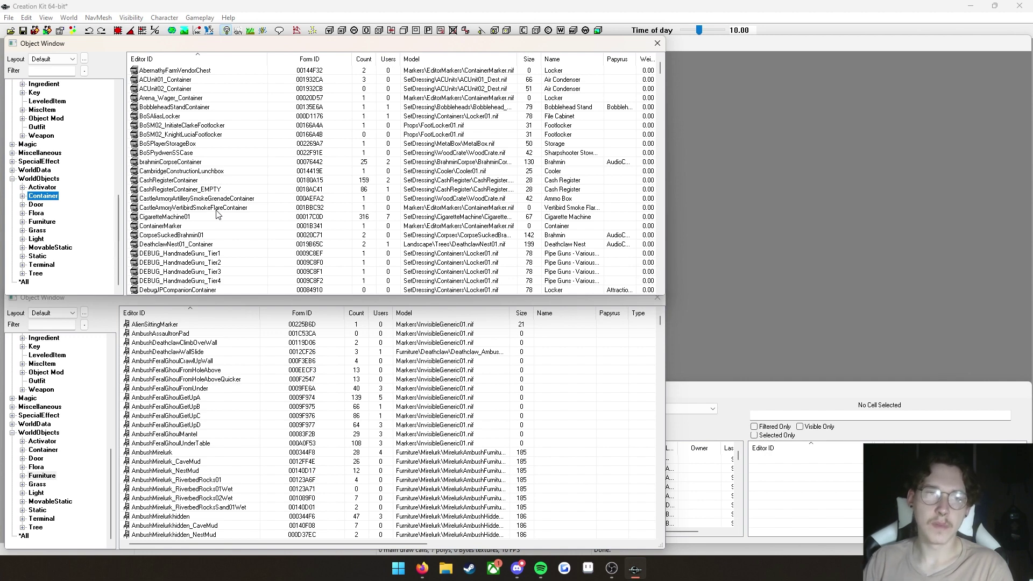
scroll(217, 214, down, 20)
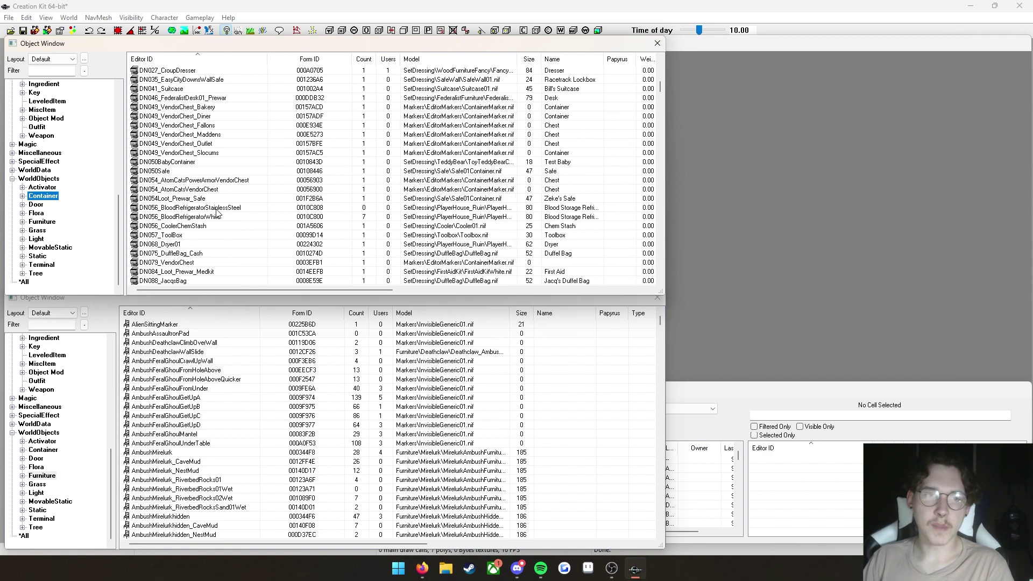
scroll(226, 202, down, 15)
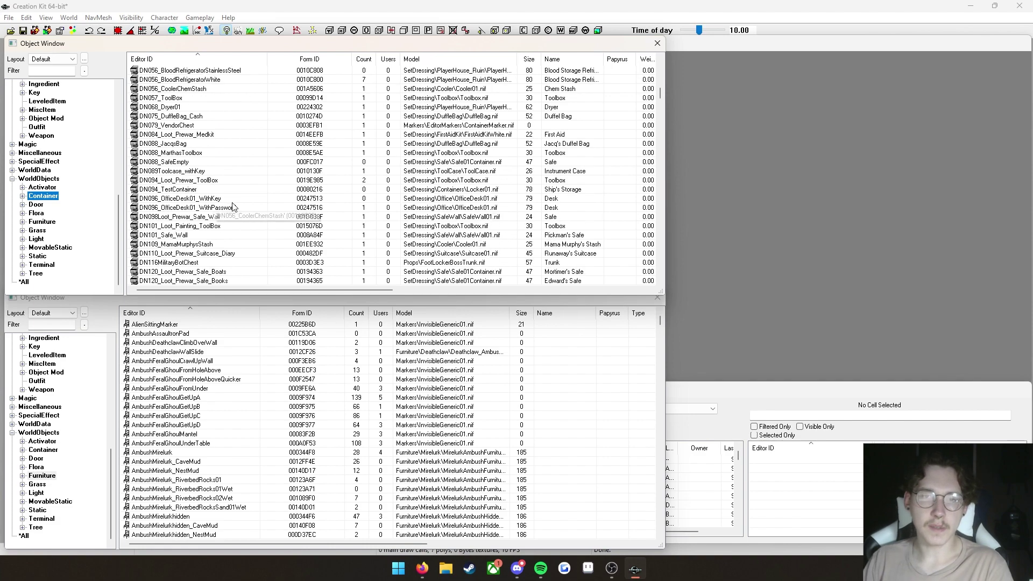
scroll(242, 191, down, 20)
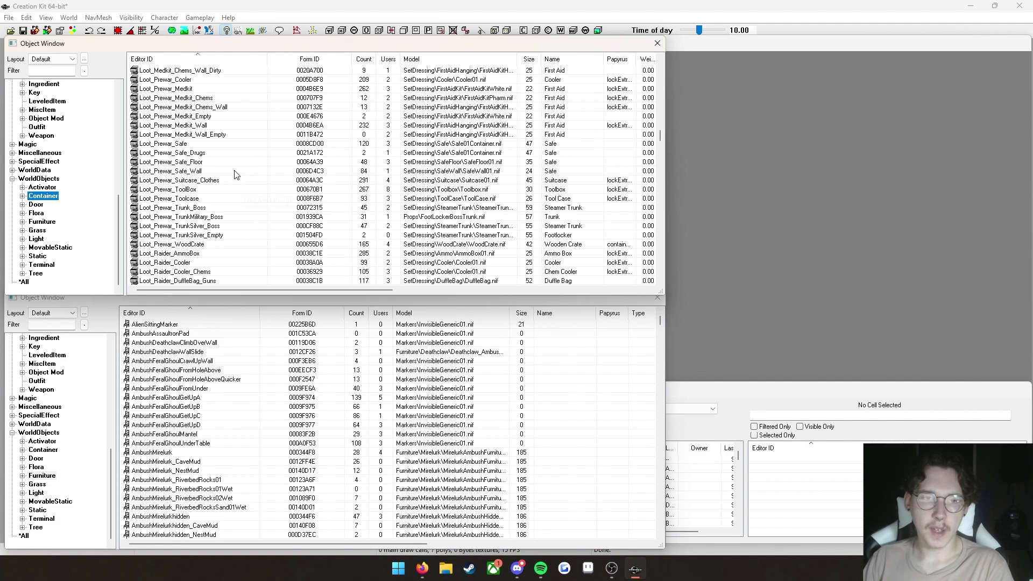
scroll(232, 184, up, 20)
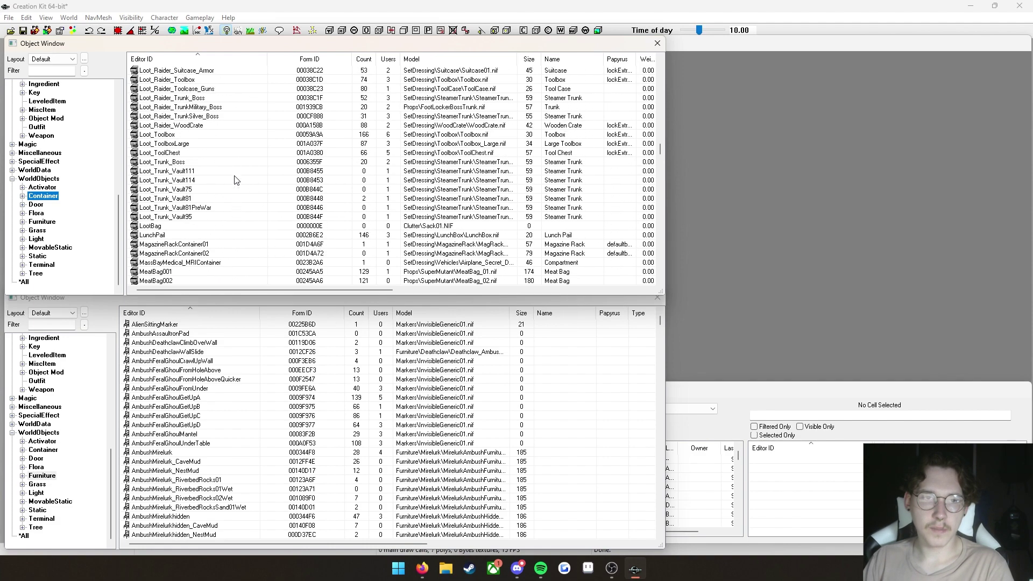
click(52, 71)
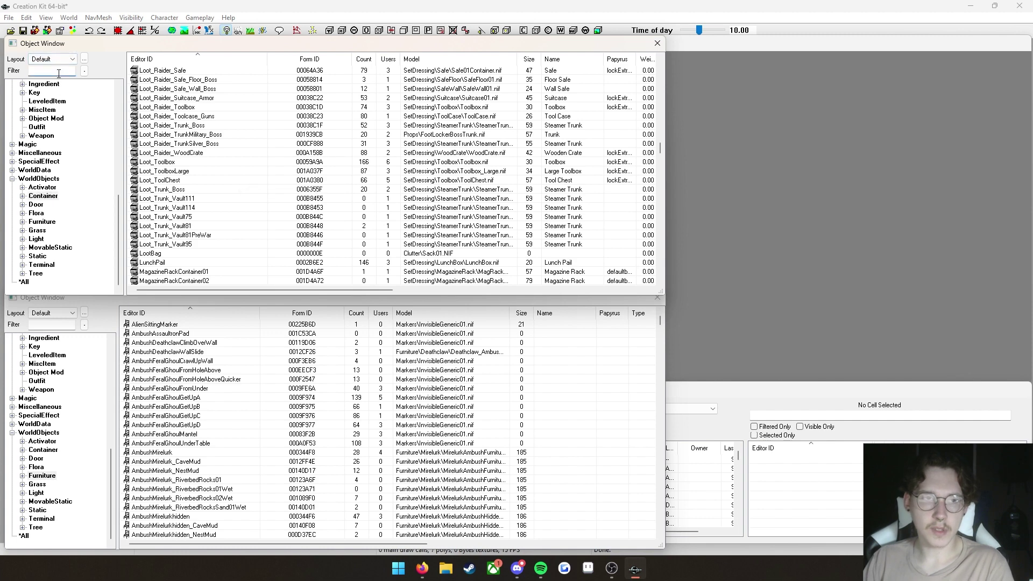
text(ammo)
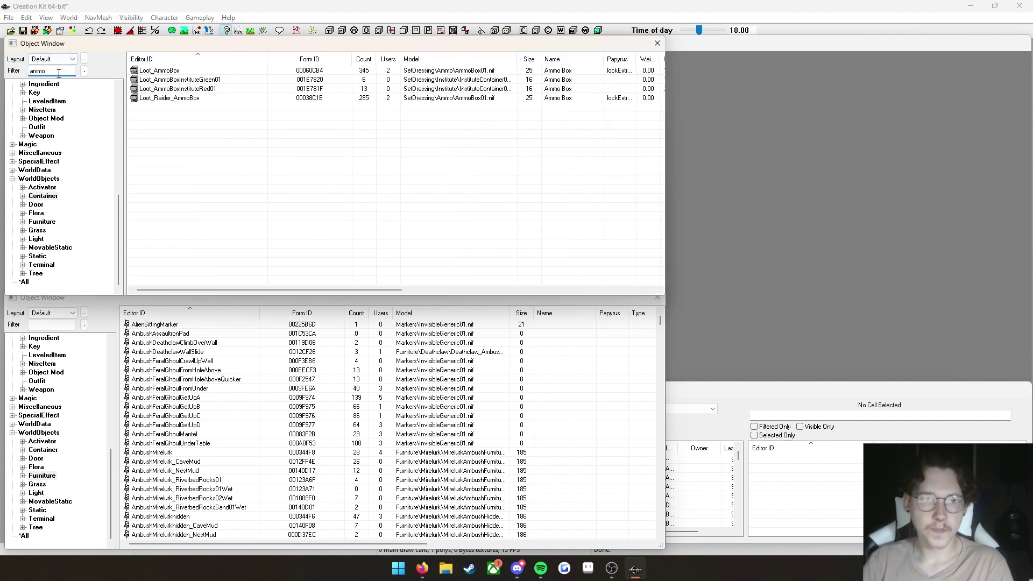
- Duplicate the Loot_AmmoBox container
right_click(177, 73)
click(148, 137)
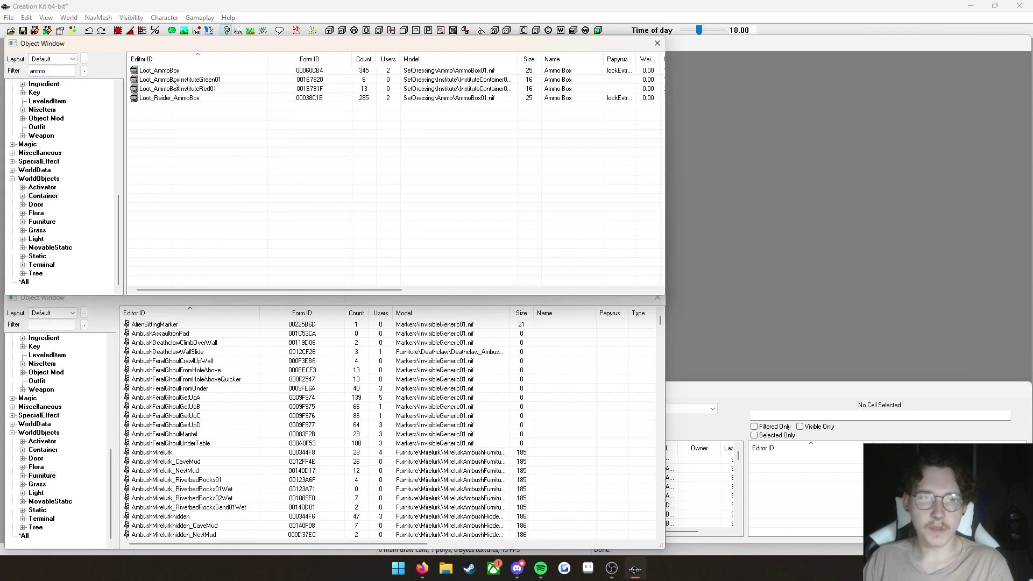
click(182, 70)
right_click(182, 72)
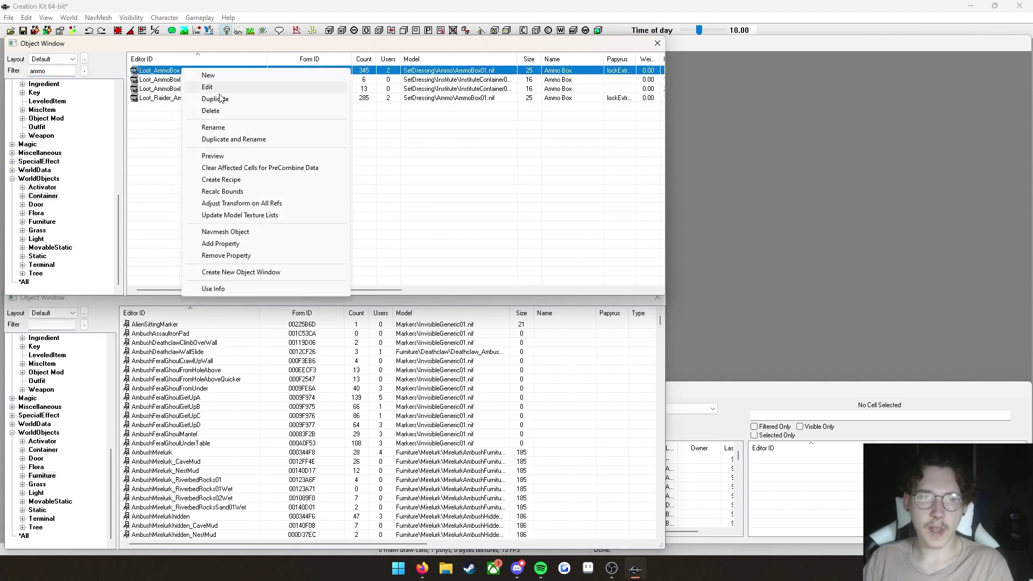
click(235, 101)
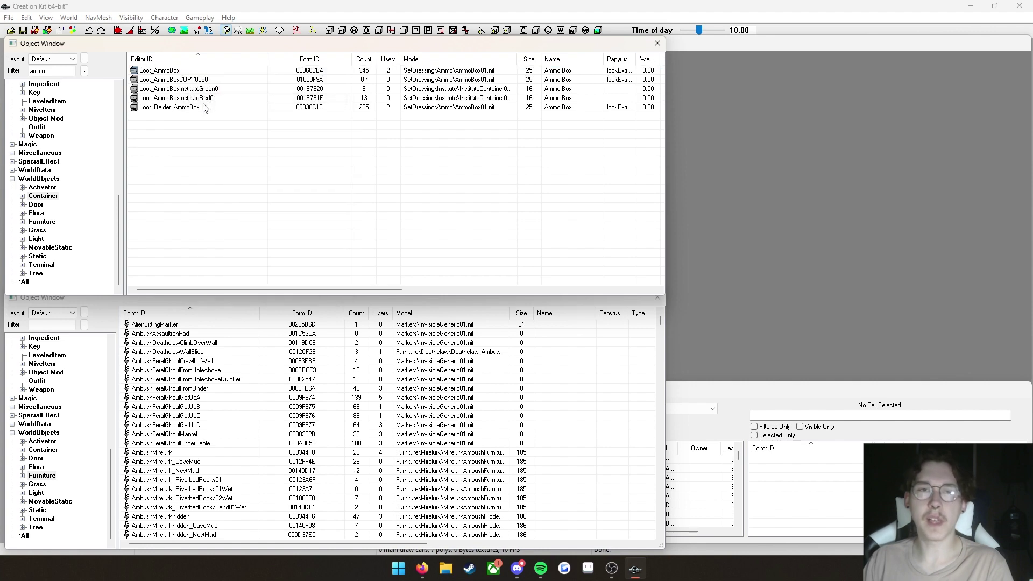
- Open the duplicated Loot_AmmoBox container for editing and set its ID to NLM_fammobox
click(193, 81)
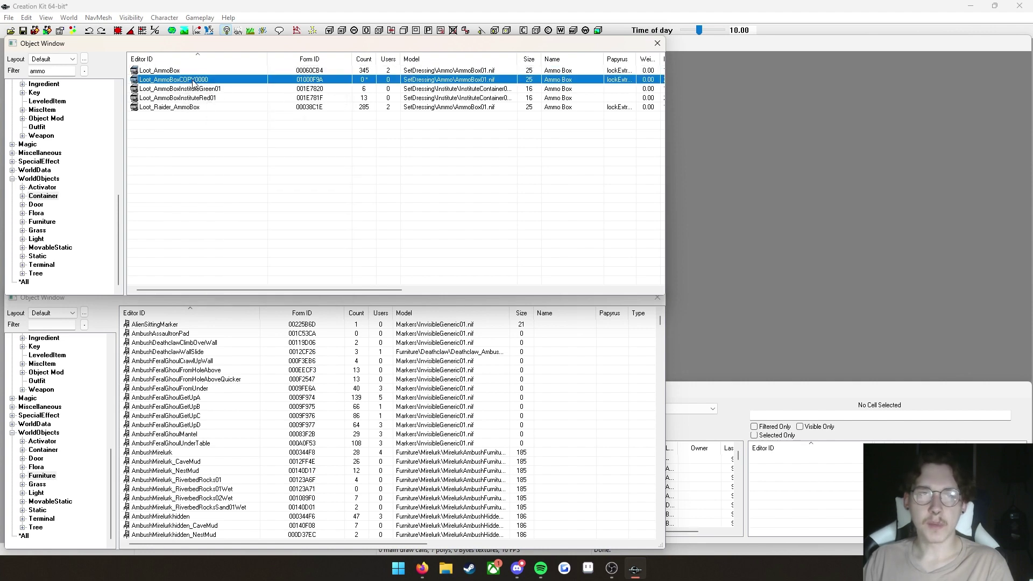
double_click(193, 81)
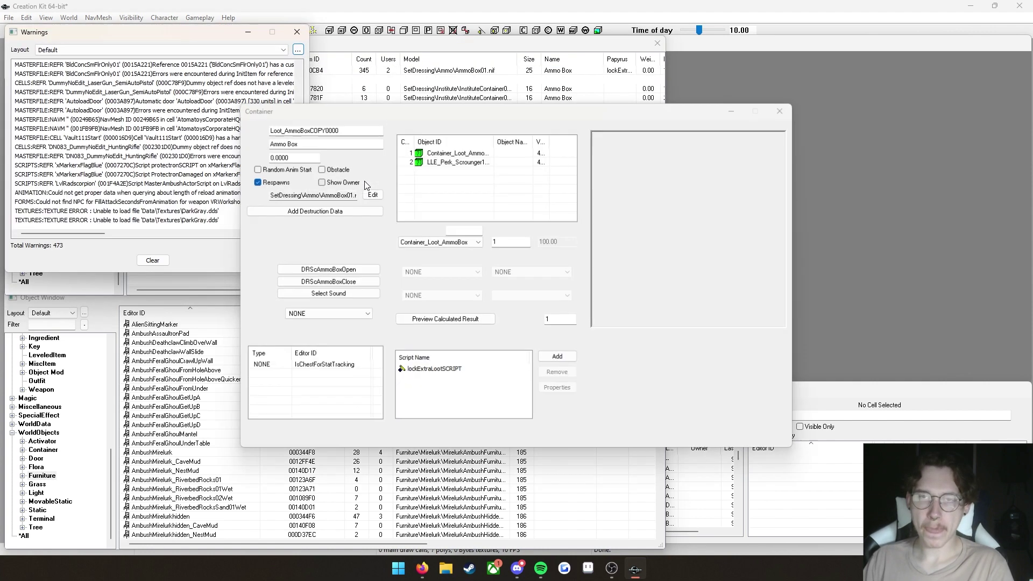
click(296, 32)
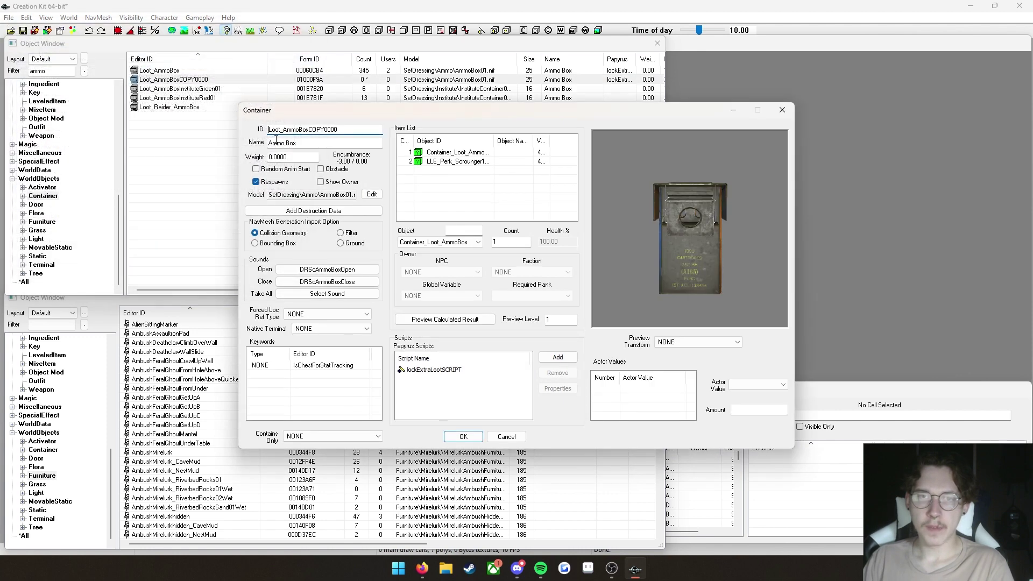
drag(345, 129, 245, 131)
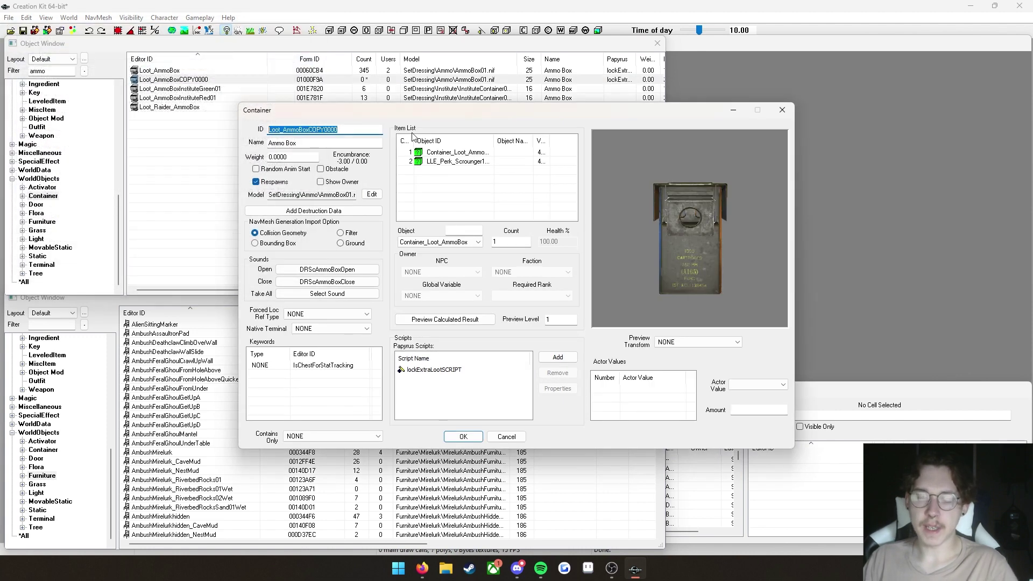
text(NLM_)
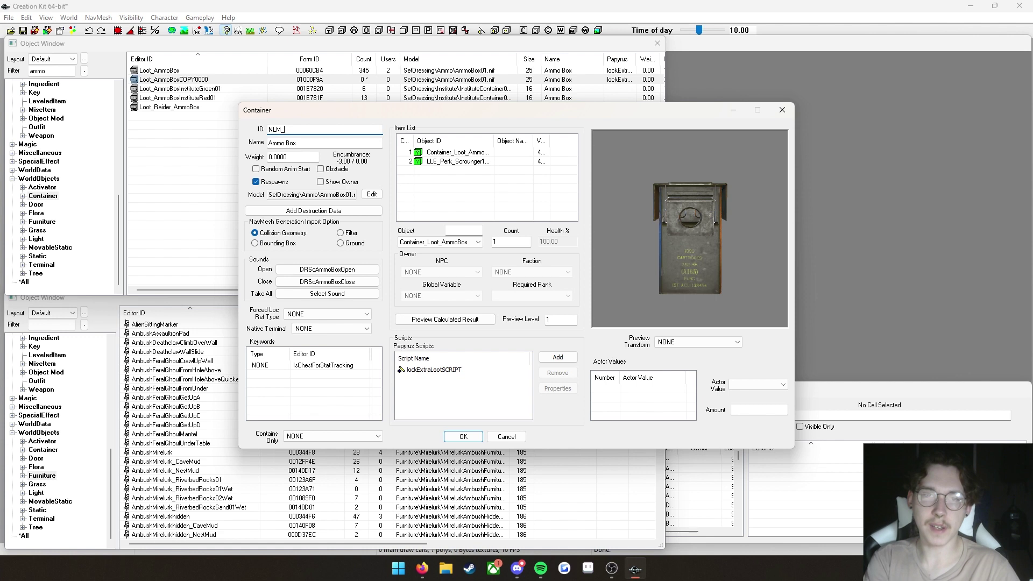
text(fammobox)
click(322, 142)
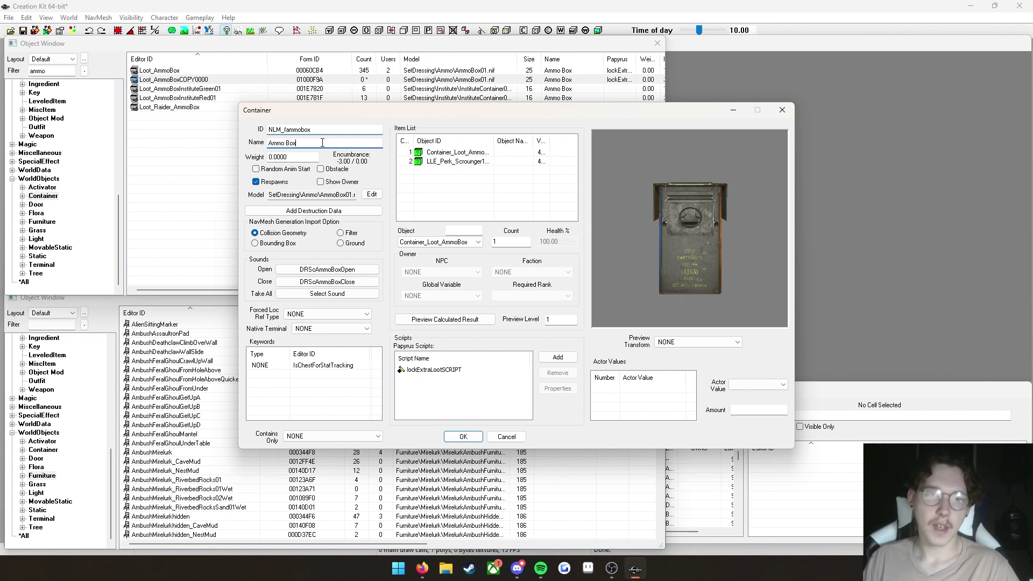
drag(272, 144, 379, 155)
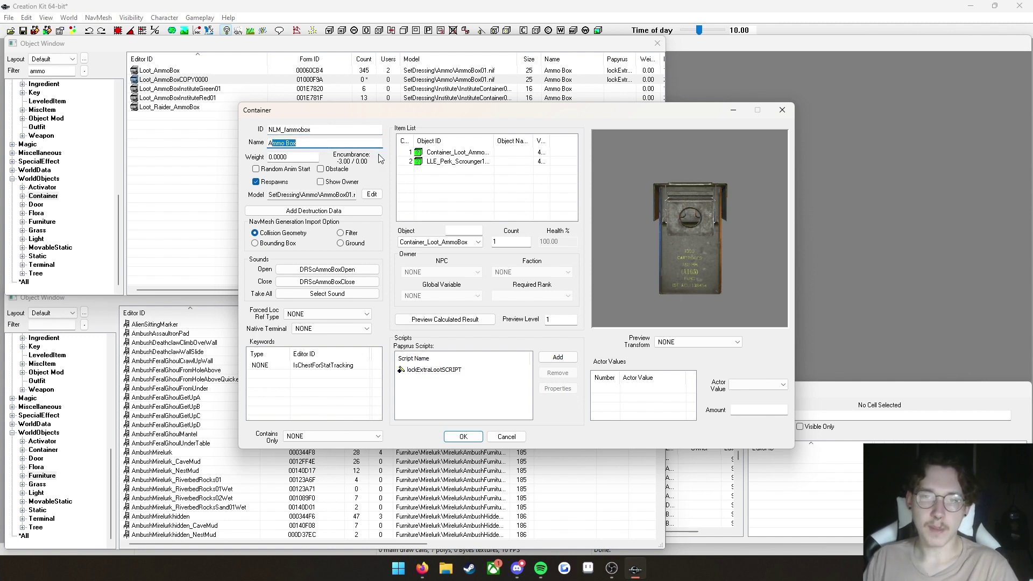
click(329, 142)
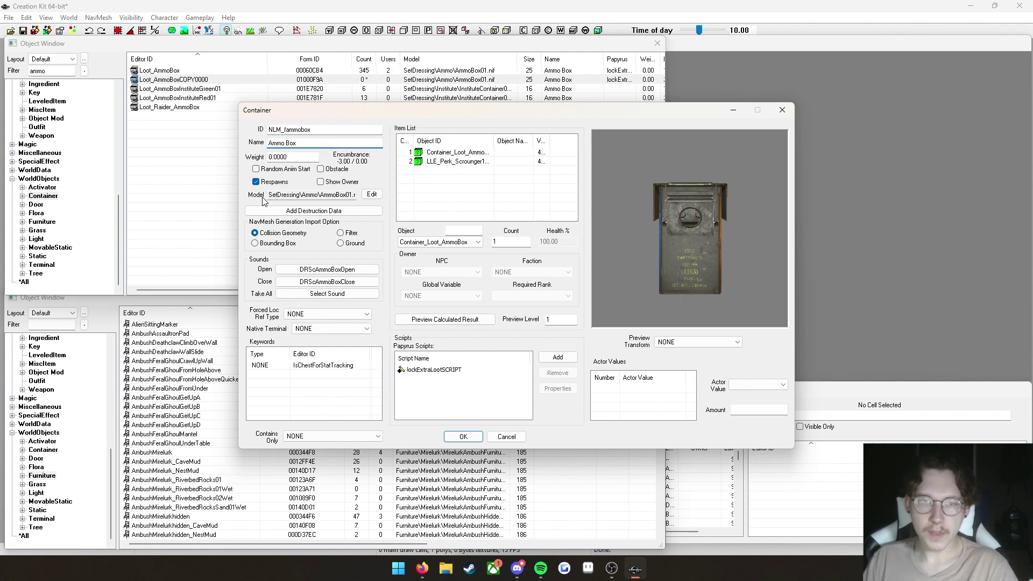
- Replace the container's model with fammobox.nif from the NLMods\fammobox folder and accept the model data
click(367, 193)
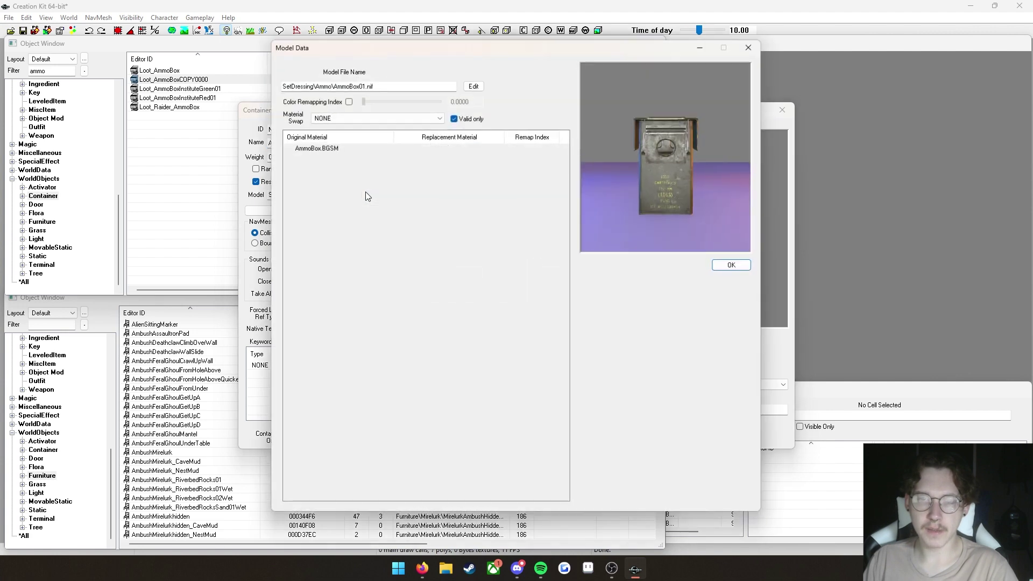
click(474, 85)
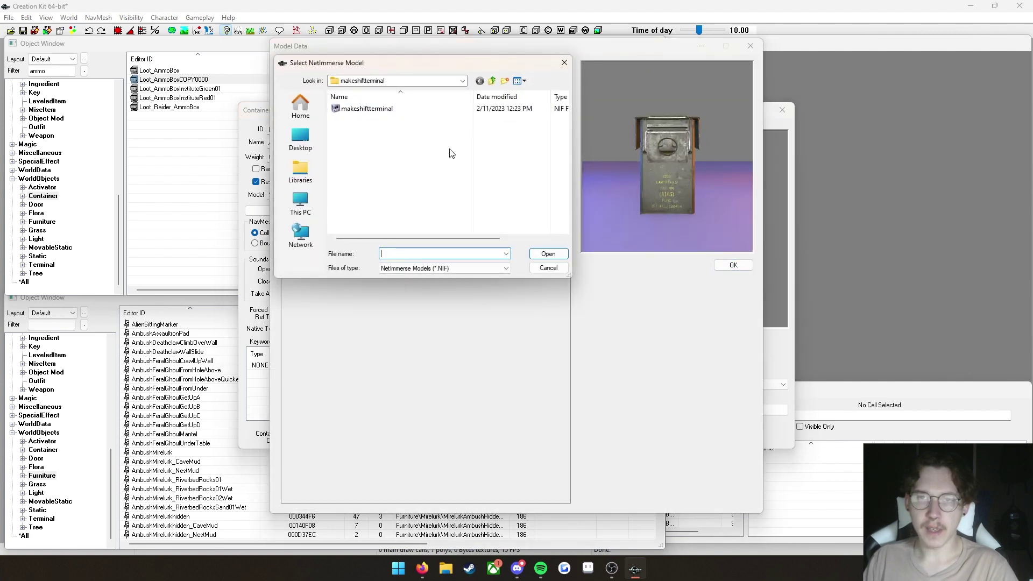
click(462, 81)
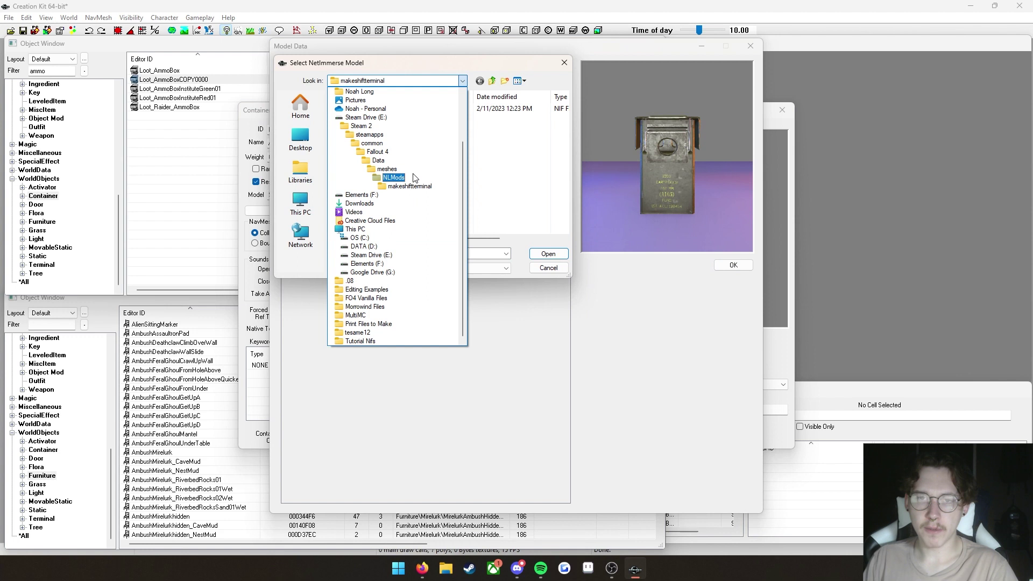
click(393, 177)
double_click(392, 117)
click(392, 112)
click(547, 253)
drag(692, 214, 644, 281)
click(734, 266)
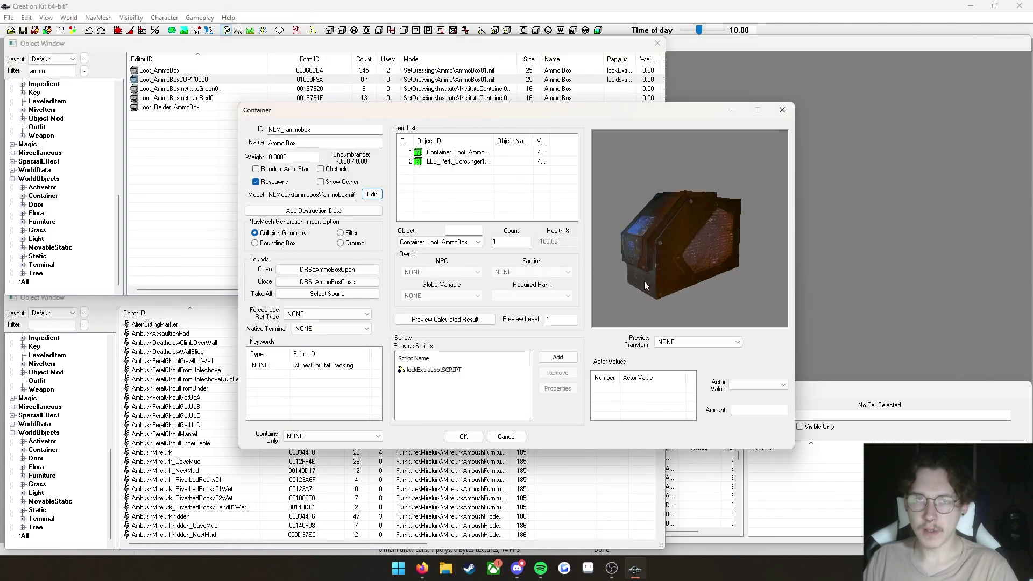
- Set the container's preview transform to workshop_Loot_Prewar_Toolbox
click(668, 343)
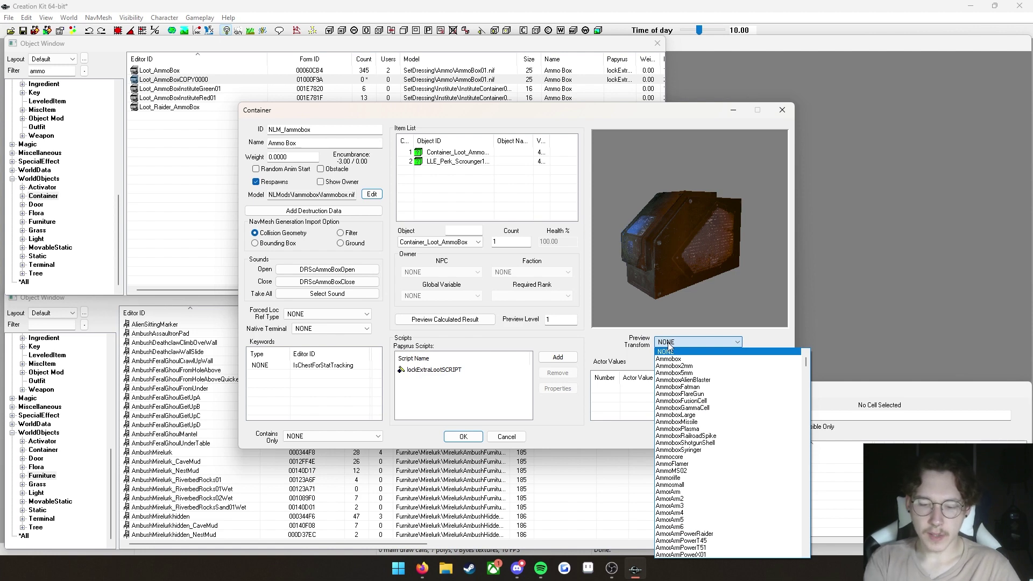
key(End)
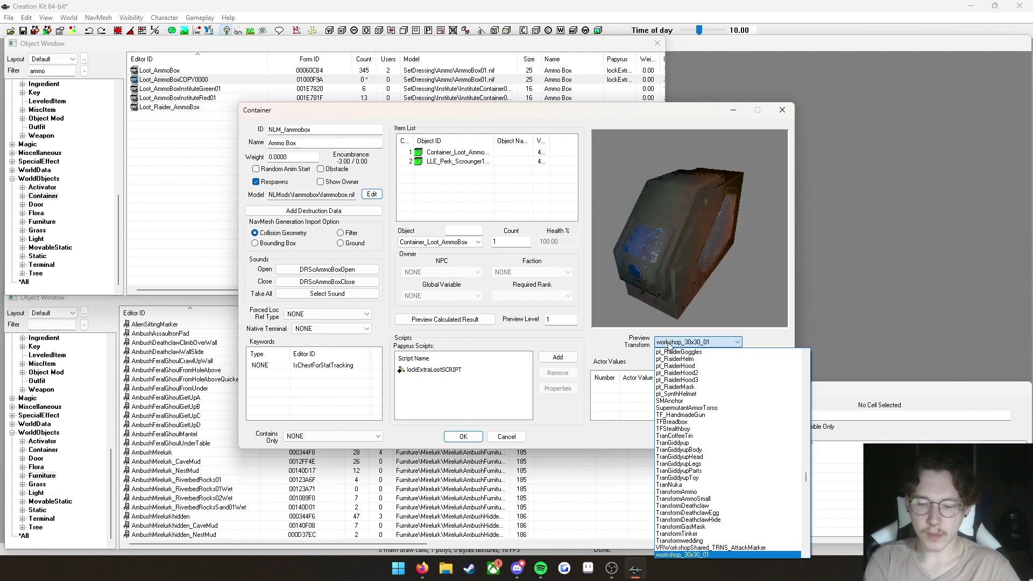
scroll(716, 503, down, 15)
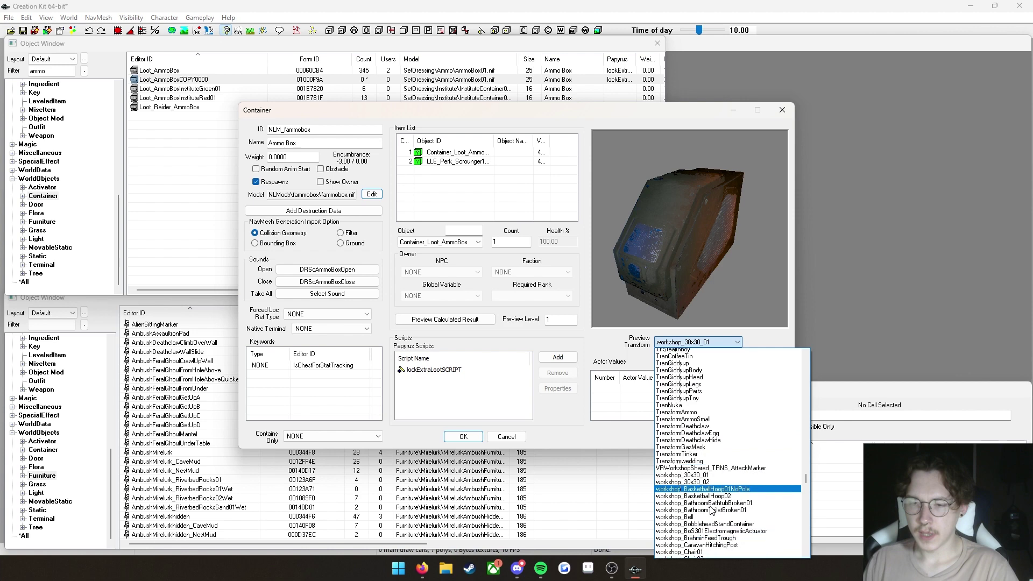
scroll(721, 484, up, 5)
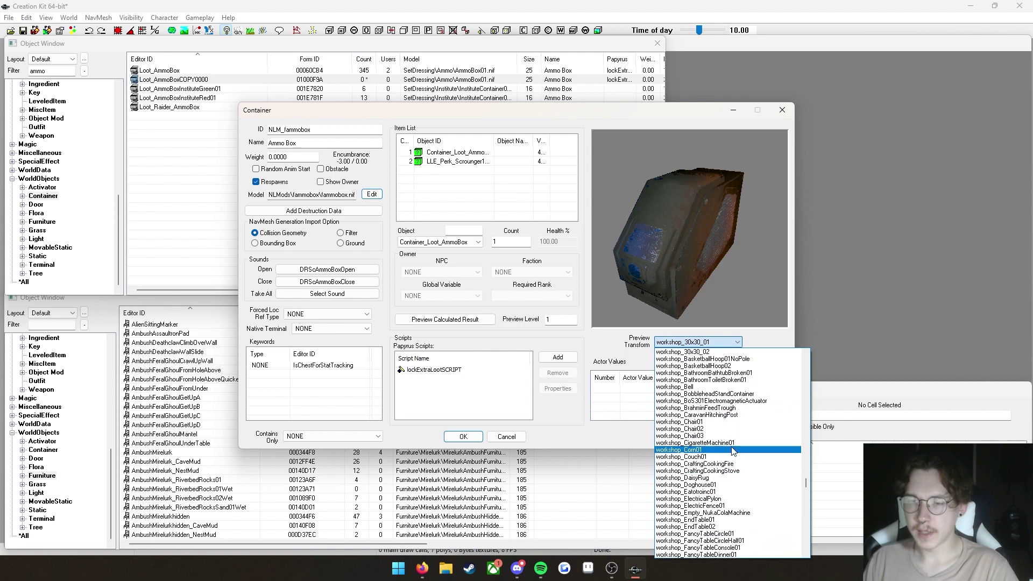
scroll(734, 444, down, 5)
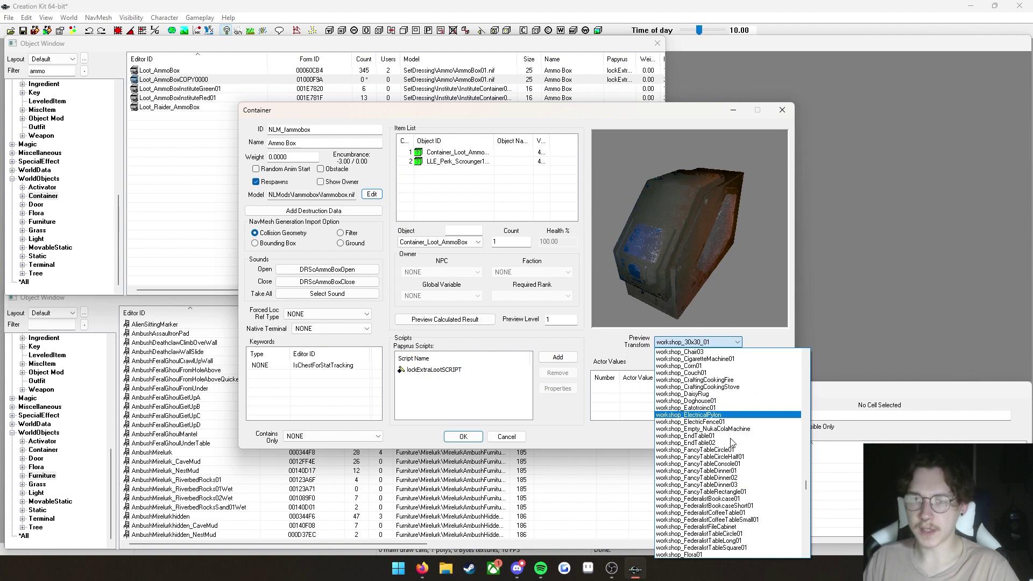
scroll(732, 442, down, 10)
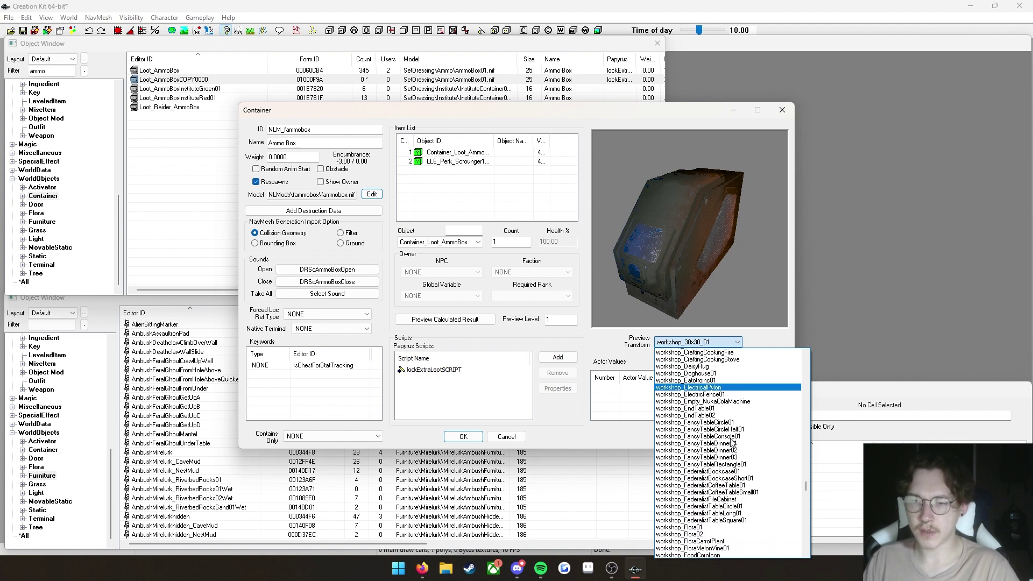
scroll(732, 442, down, 12)
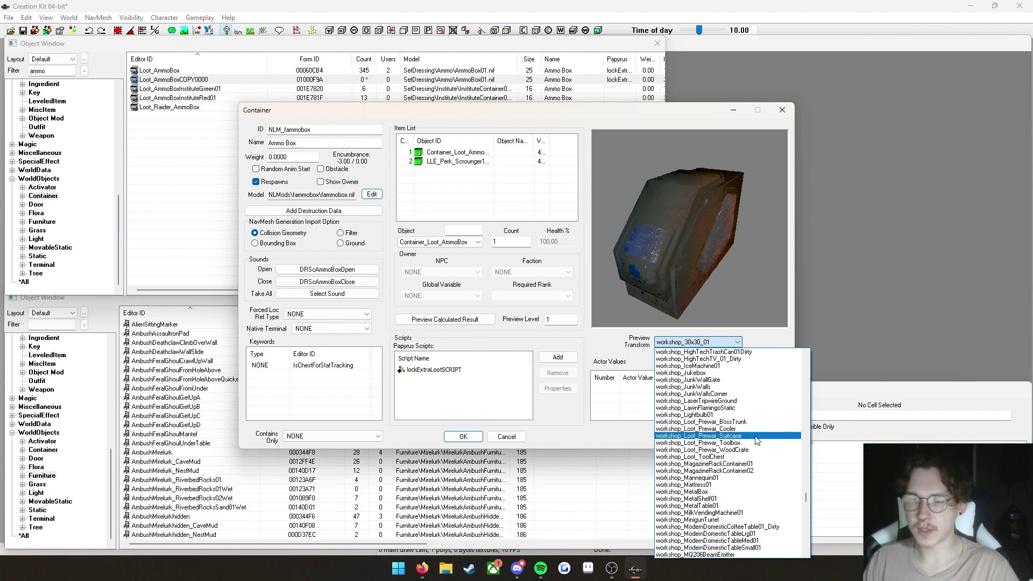
scroll(758, 440, down, 3)
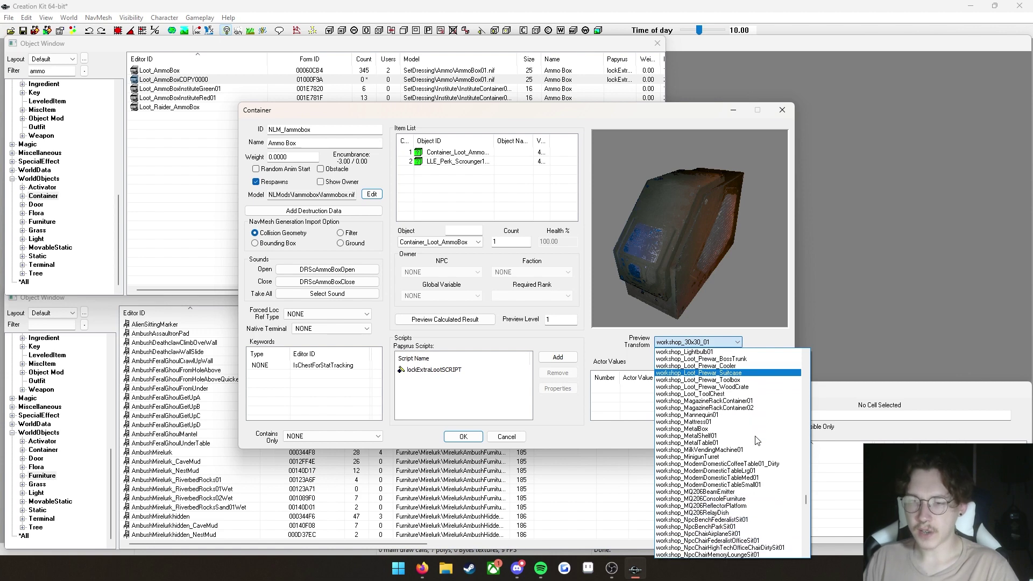
scroll(757, 440, up, 1)
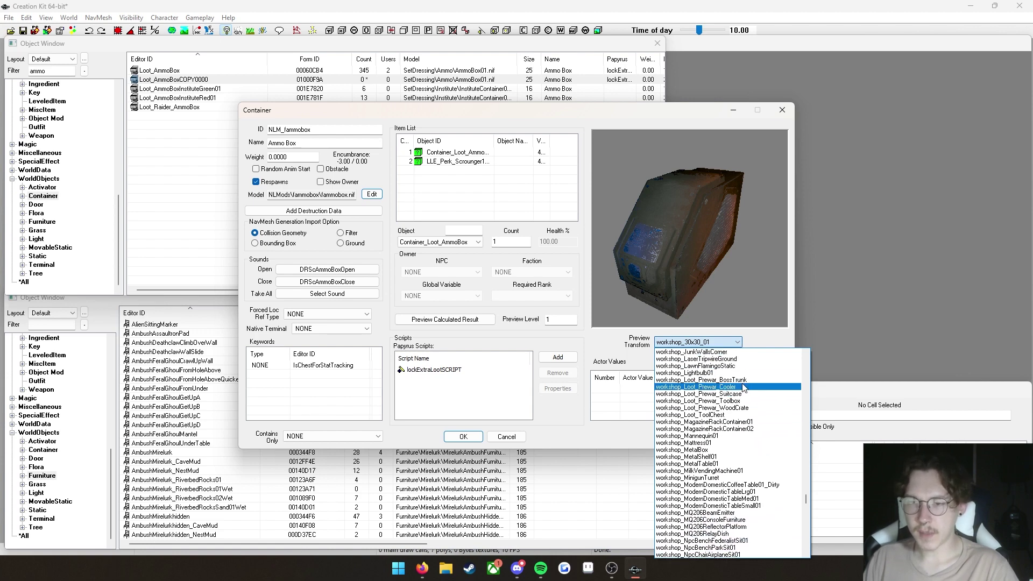
click(739, 401)
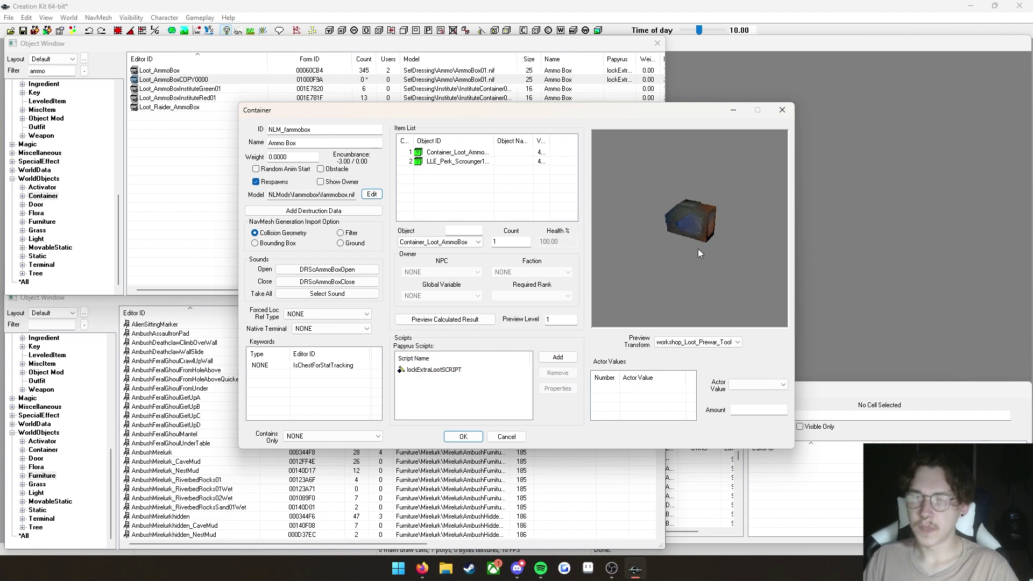
click(700, 345)
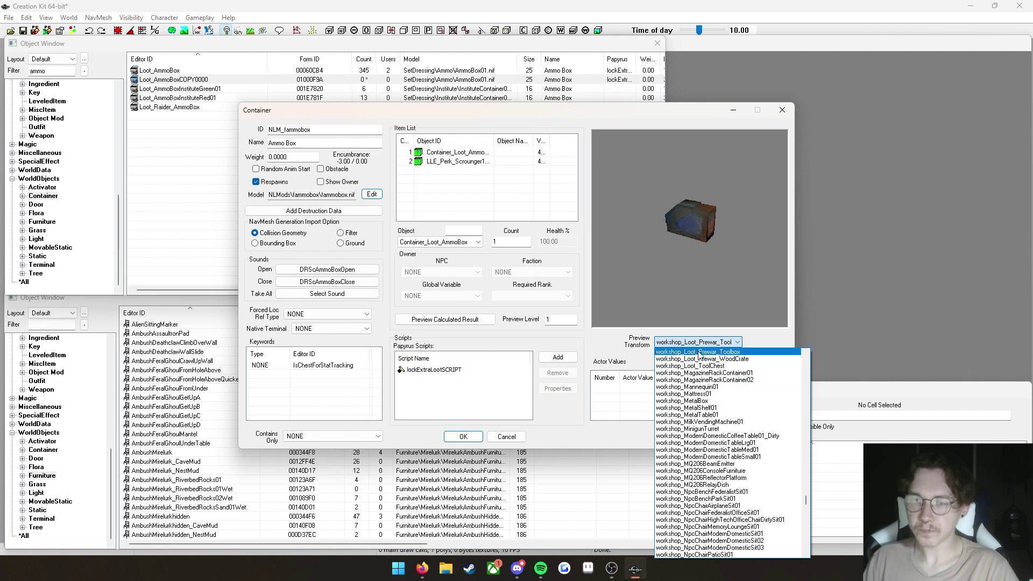
click(726, 352)
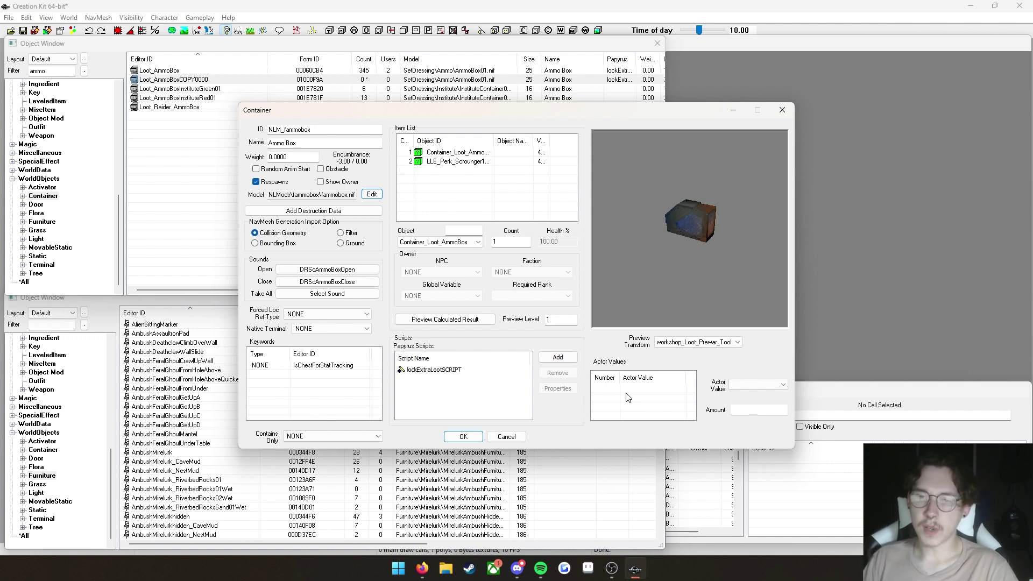
- Add the actor value WorkshopAnythingIsGround with a value of 1 to the container and save it under its new ID
right_click(612, 402)
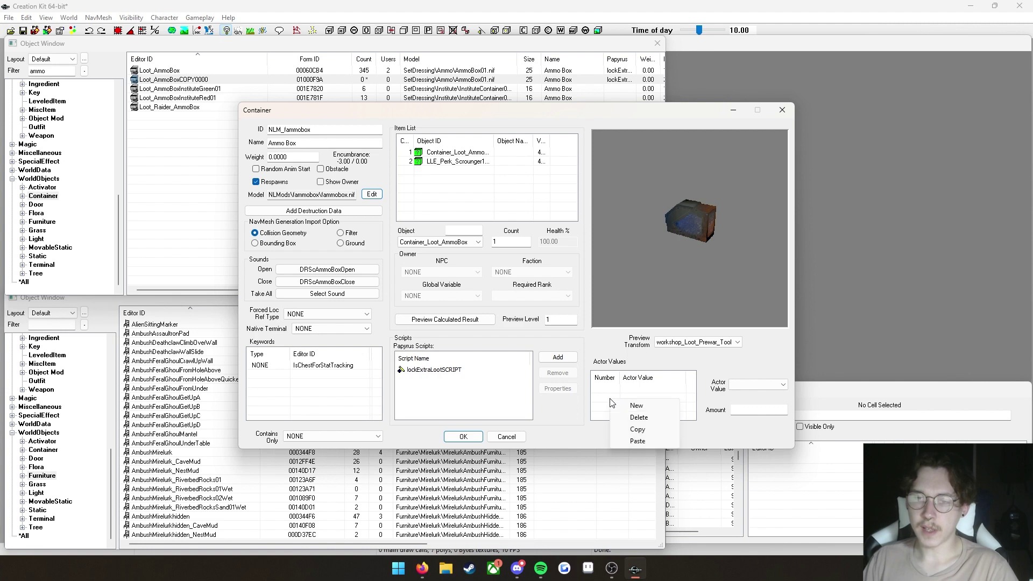
click(636, 406)
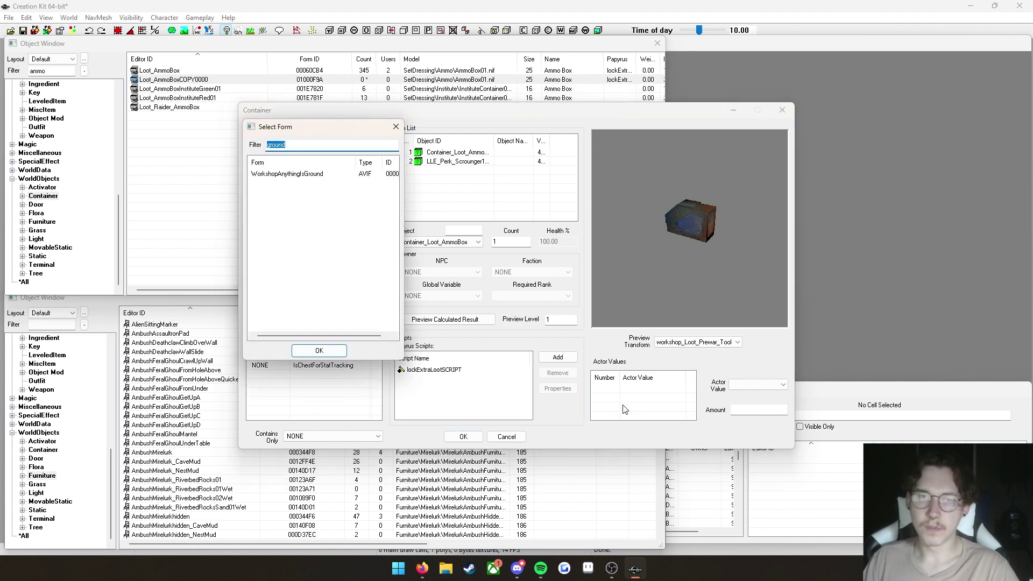
text(g)
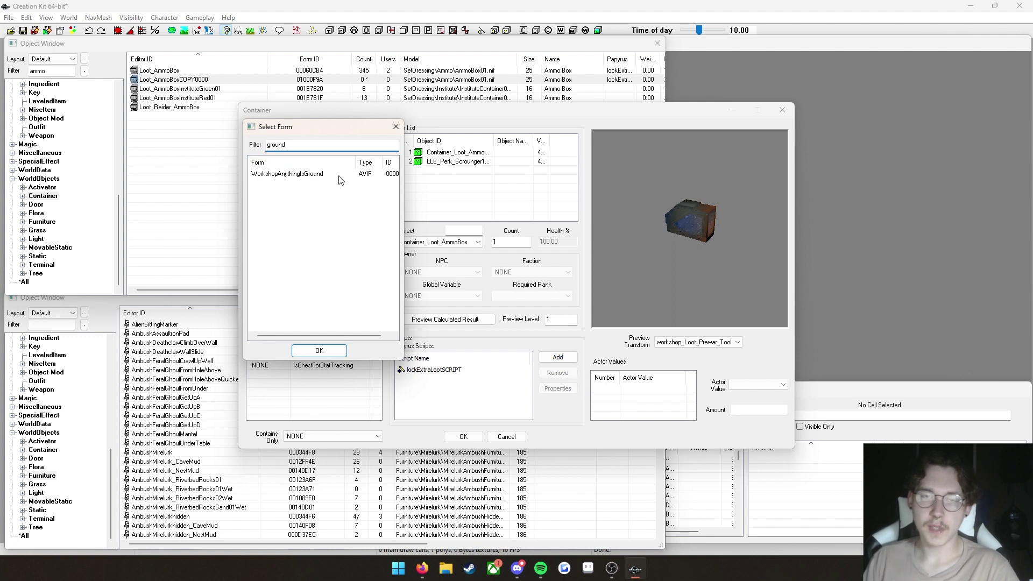
click(302, 175)
click(318, 350)
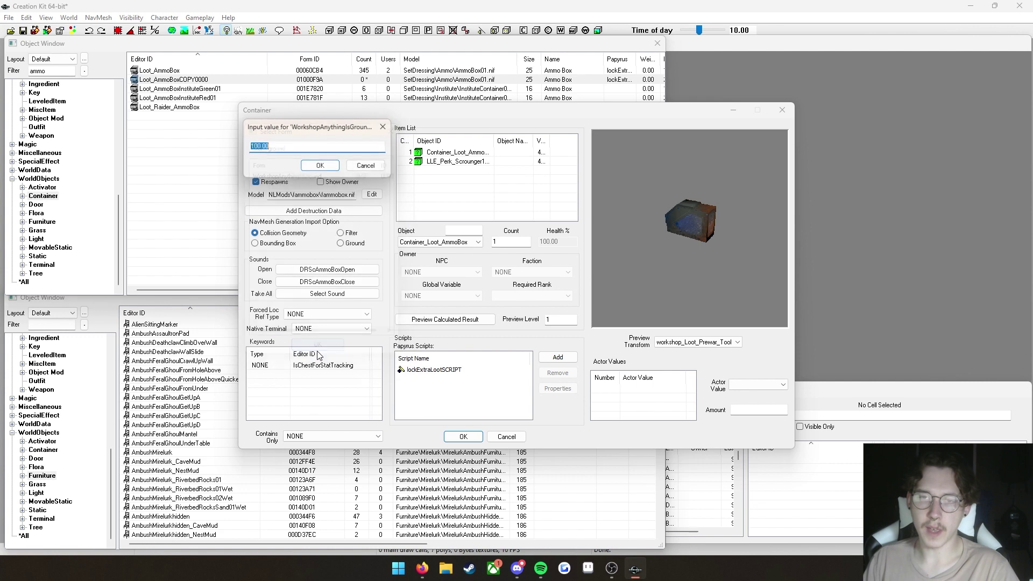
text(1)
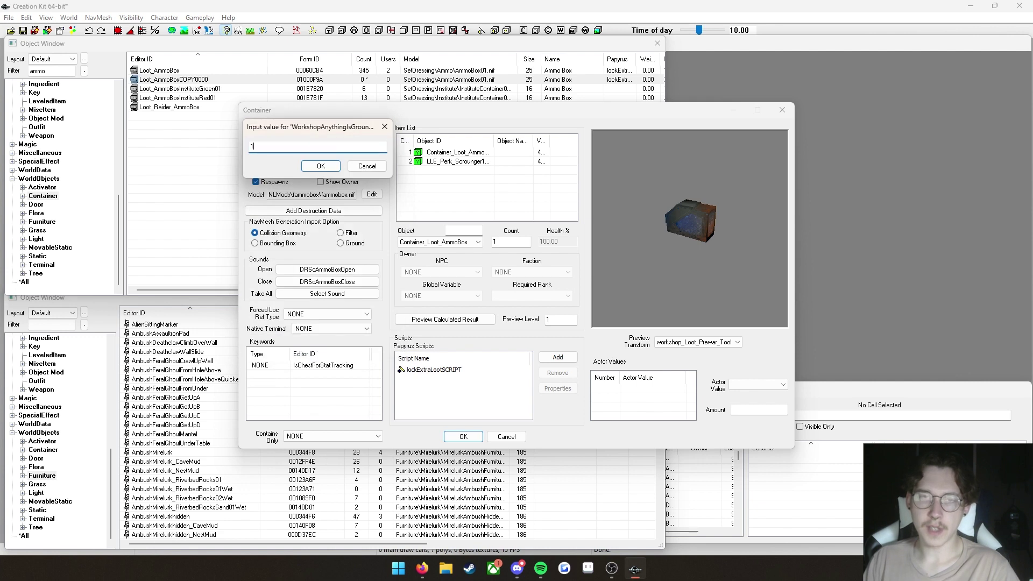
click(320, 166)
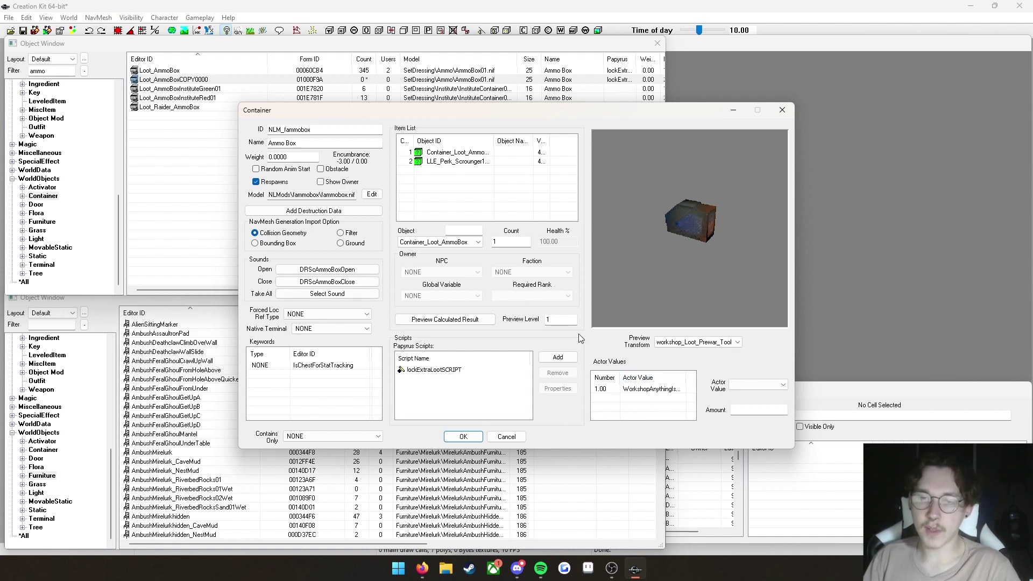
click(463, 439)
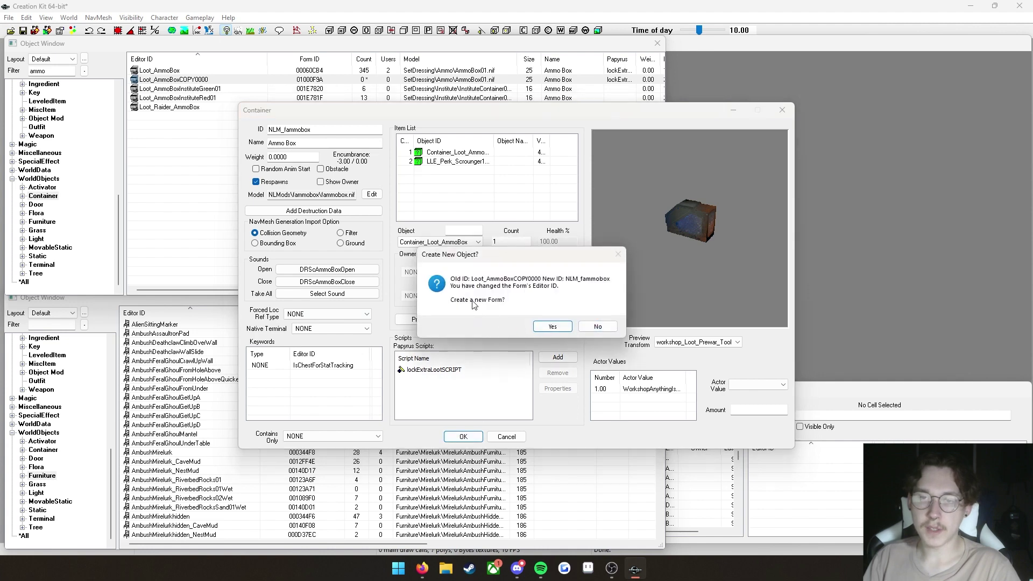
click(555, 327)
click(559, 322)
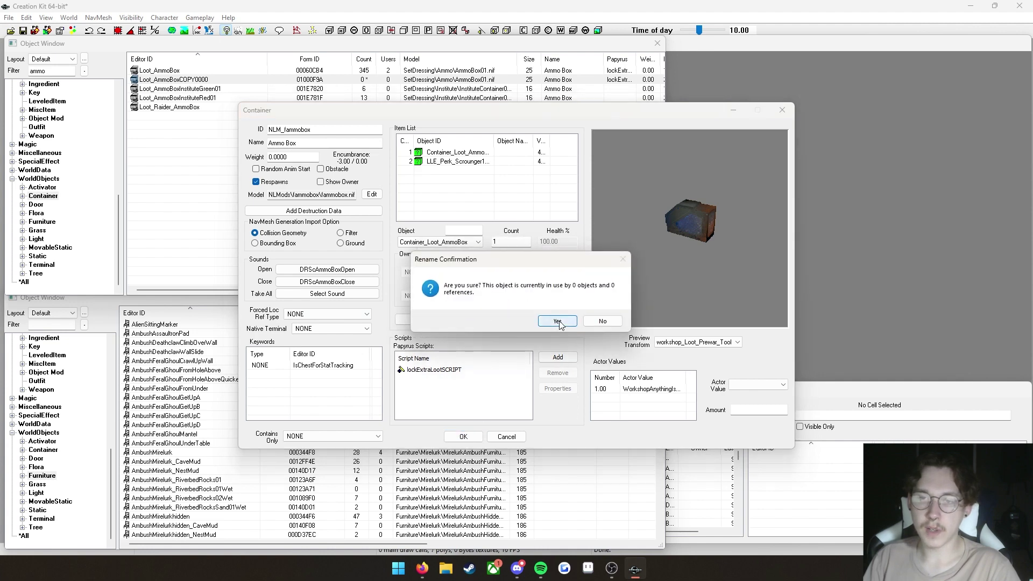
- List the WorldObjects furniture entries and filter them by "hightech"
click(207, 142)
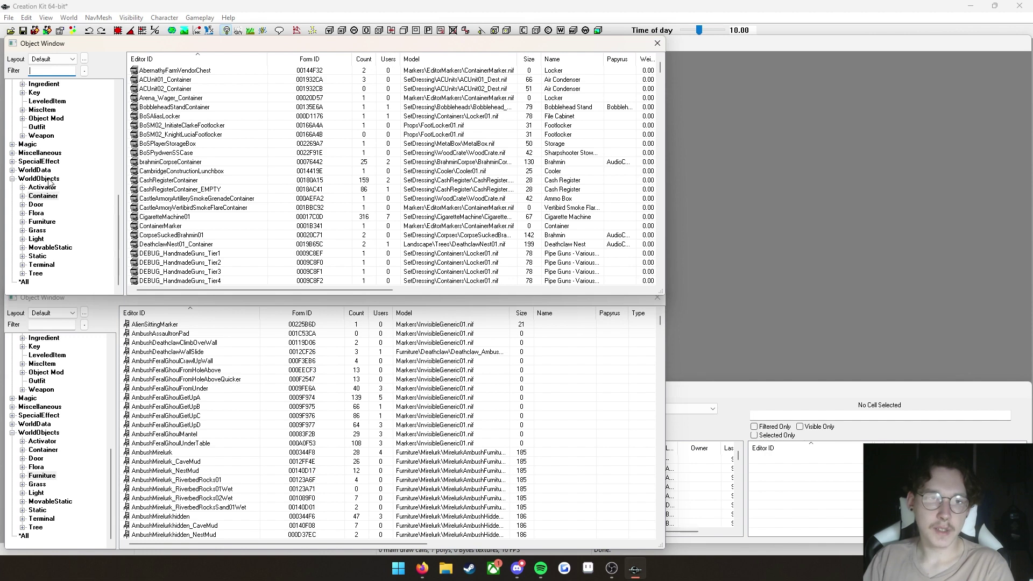
click(40, 222)
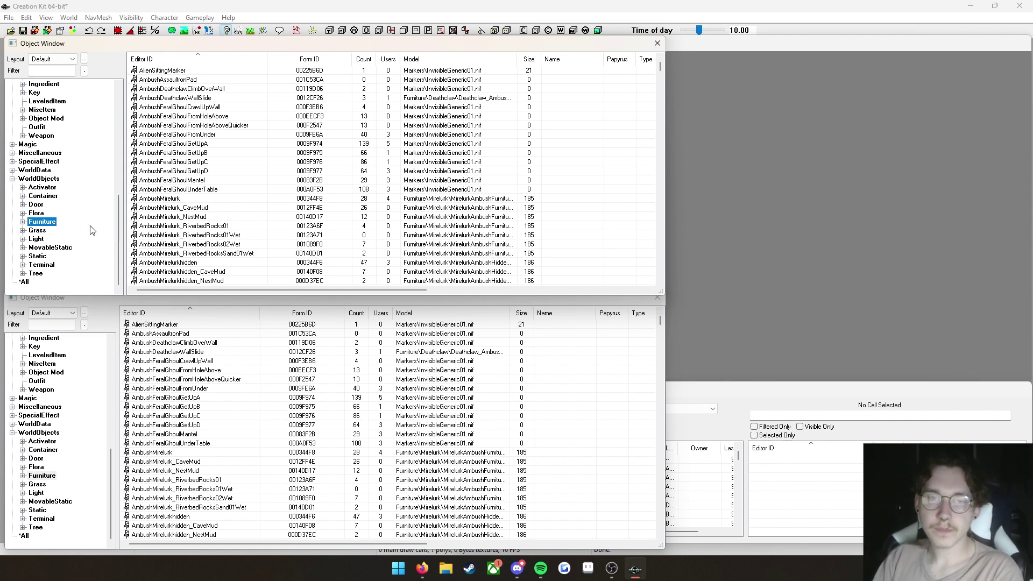
scroll(180, 206, down, 9)
scroll(180, 206, down, 12)
scroll(180, 206, down, 12)
scroll(181, 206, down, 9)
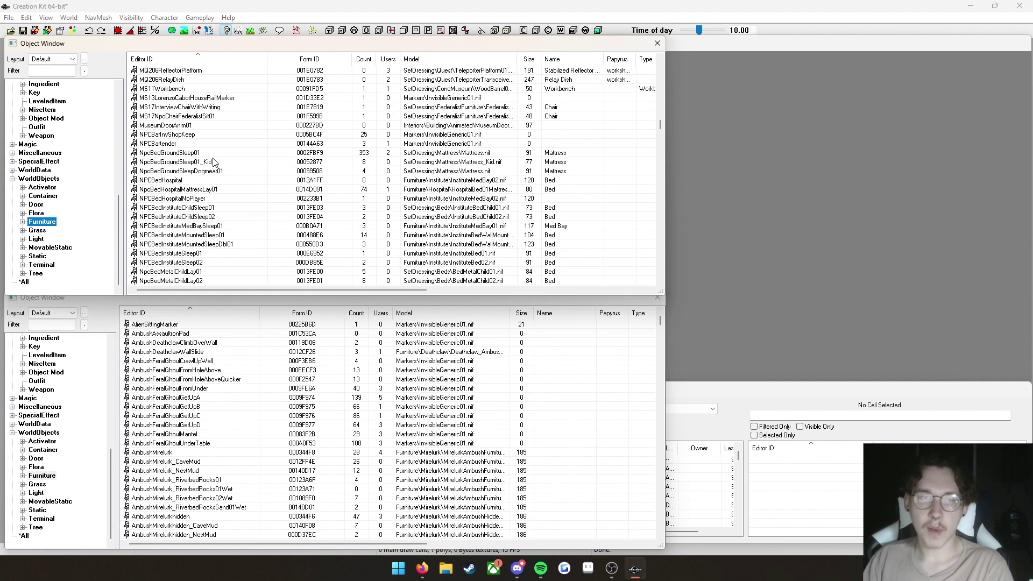
scroll(210, 167, up, 3)
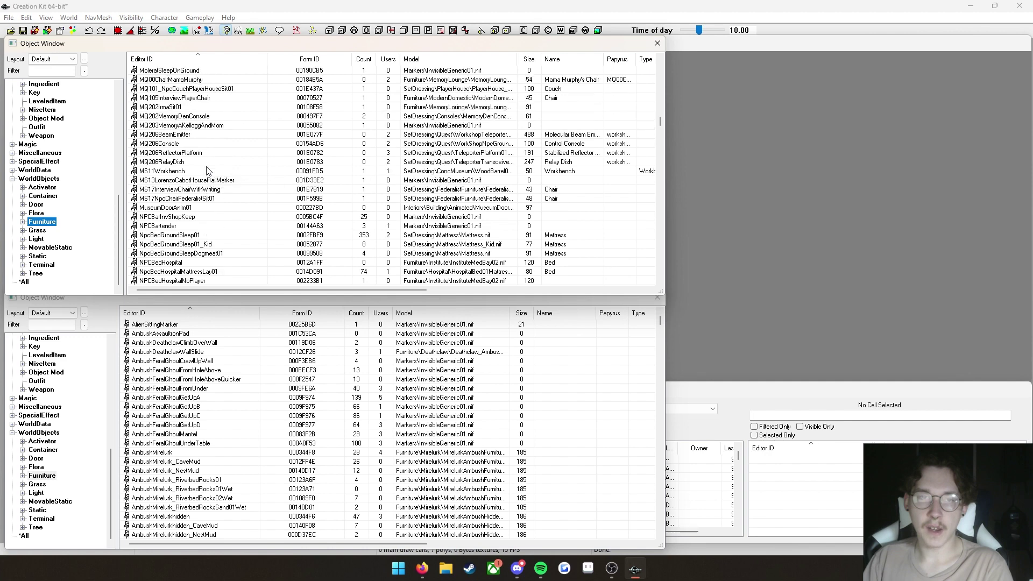
click(49, 69)
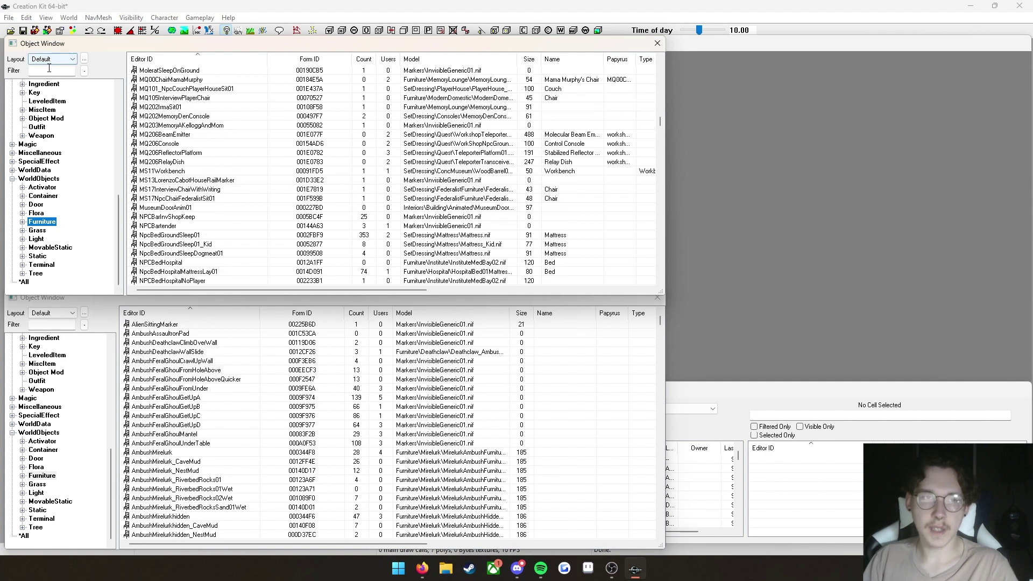
text(hightech)
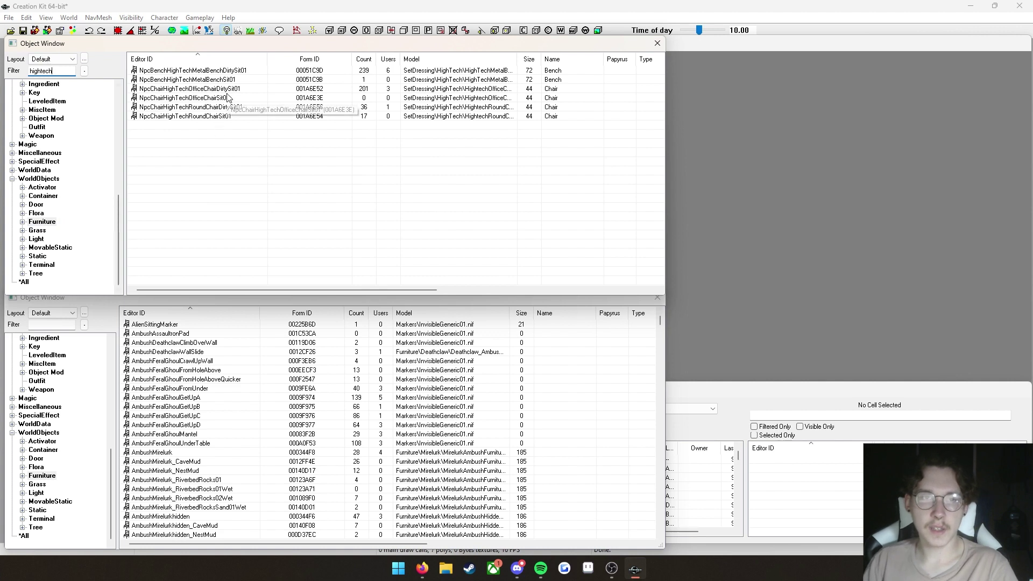
- Duplicate the clean high-tech office chair, NpcChairHighTechOfficeChairSit01
click(222, 98)
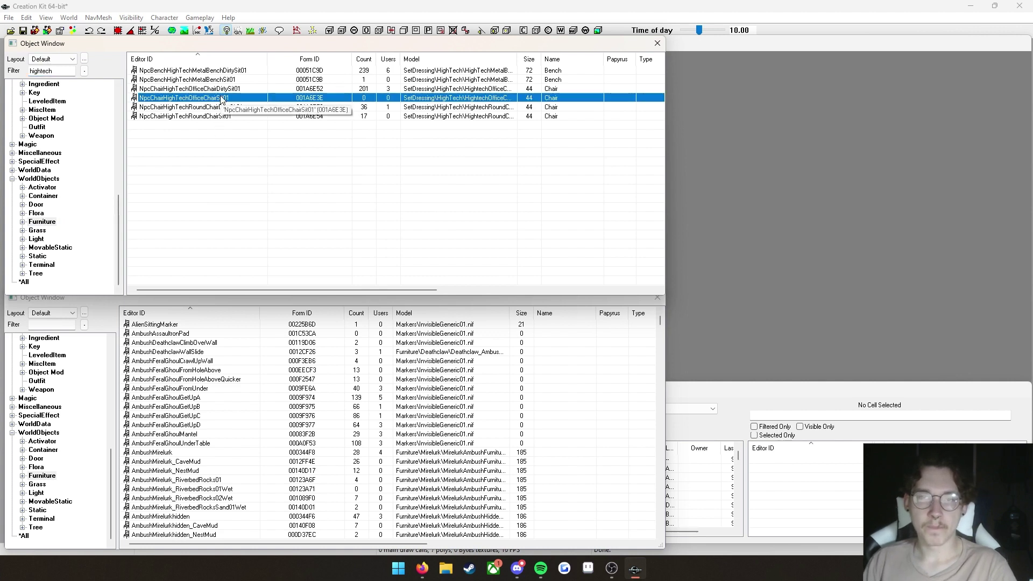
click(224, 90)
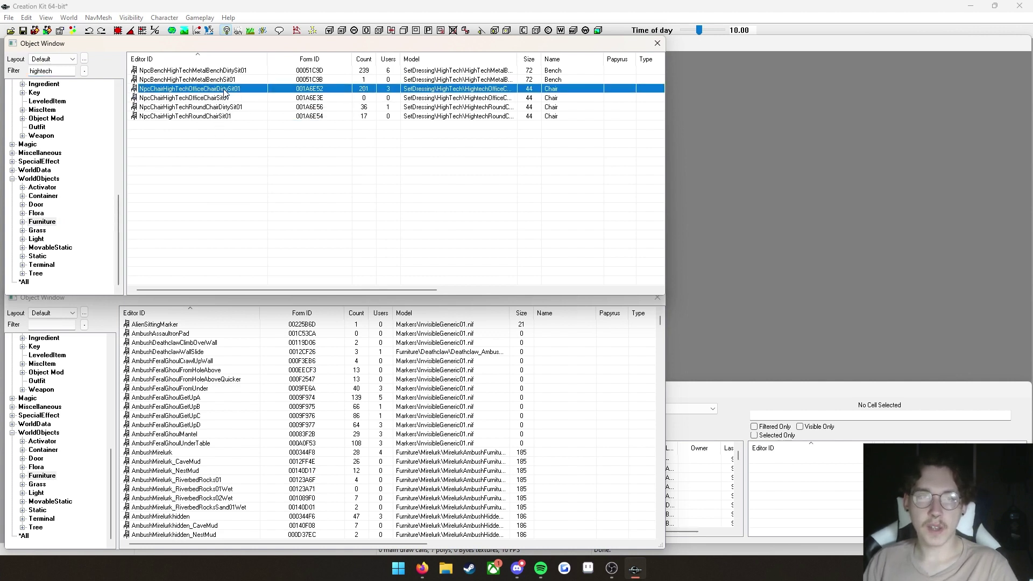
click(227, 107)
click(223, 91)
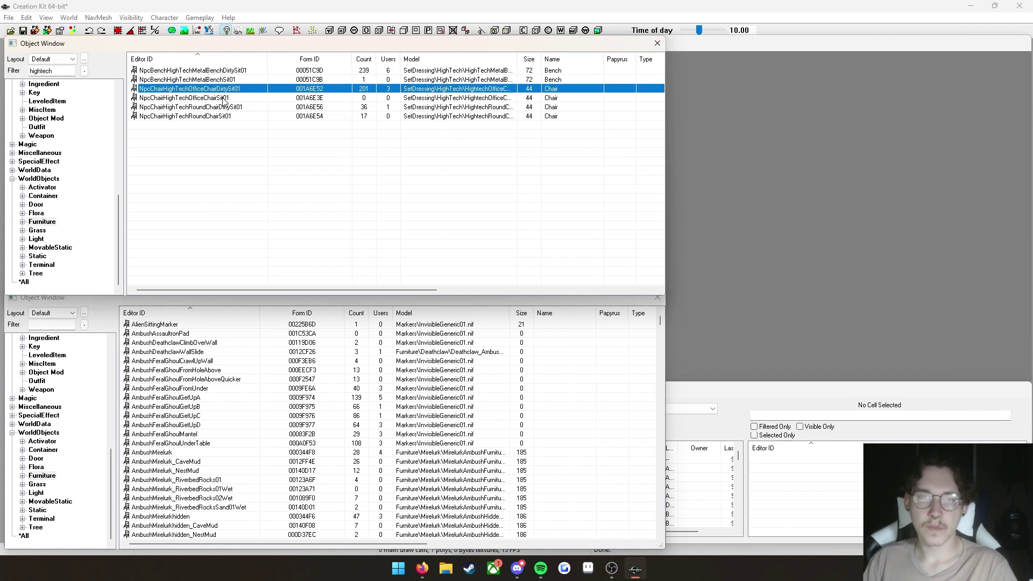
click(224, 98)
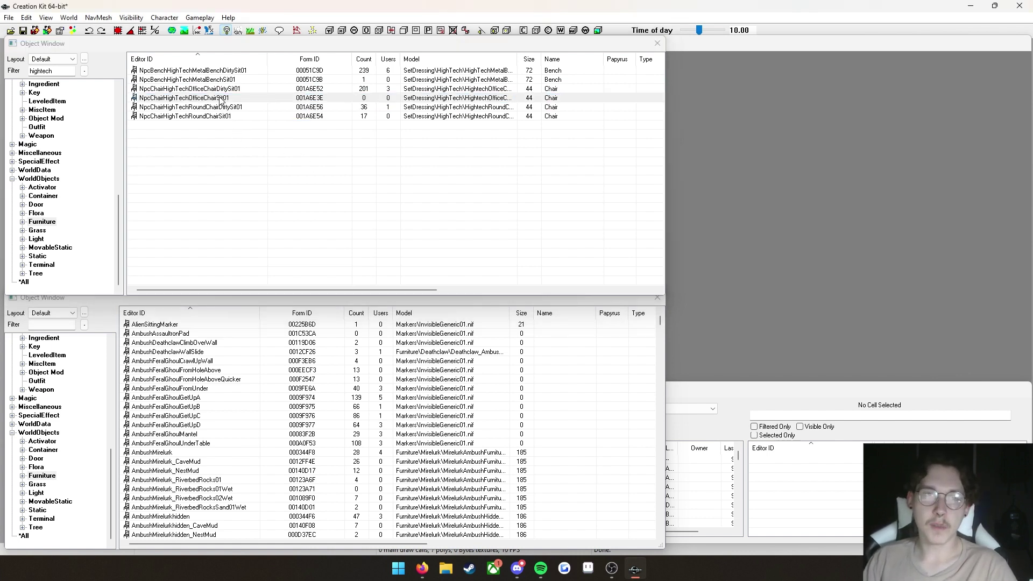
right_click(221, 100)
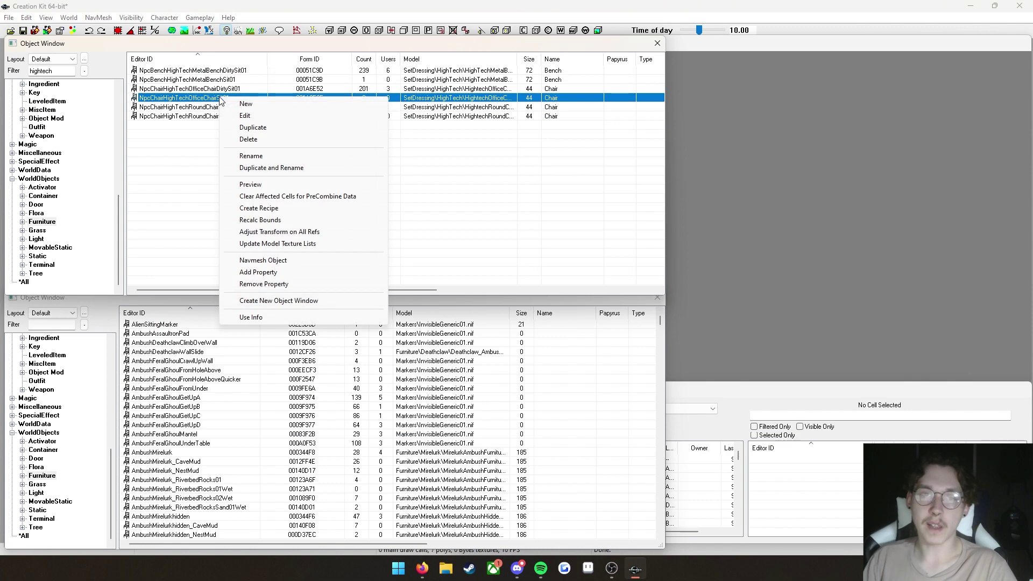
click(269, 127)
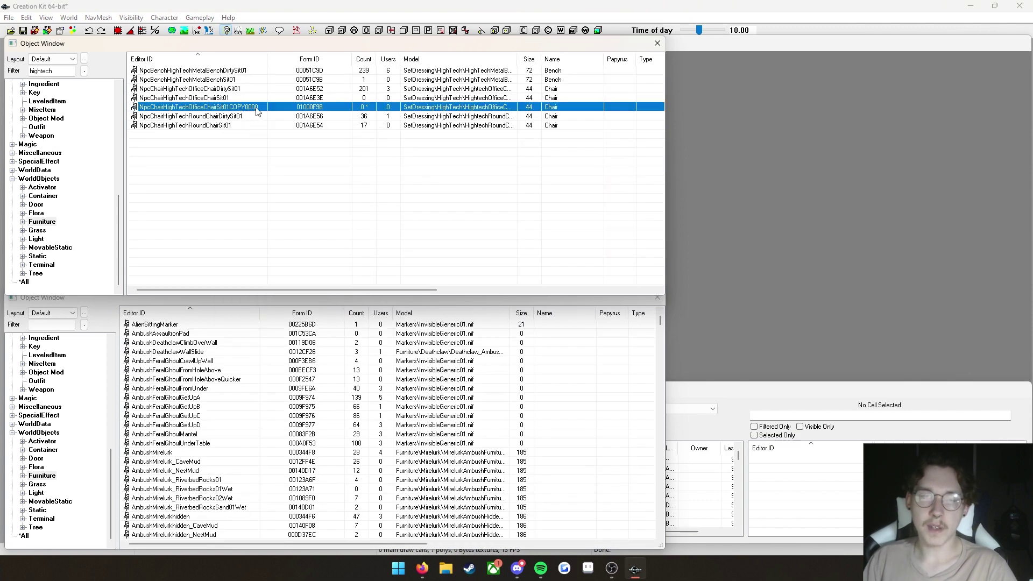
- Open the duplicated office chair for editing and set its ID to NLM_instchair and its name to Institute Chair
double_click(271, 111)
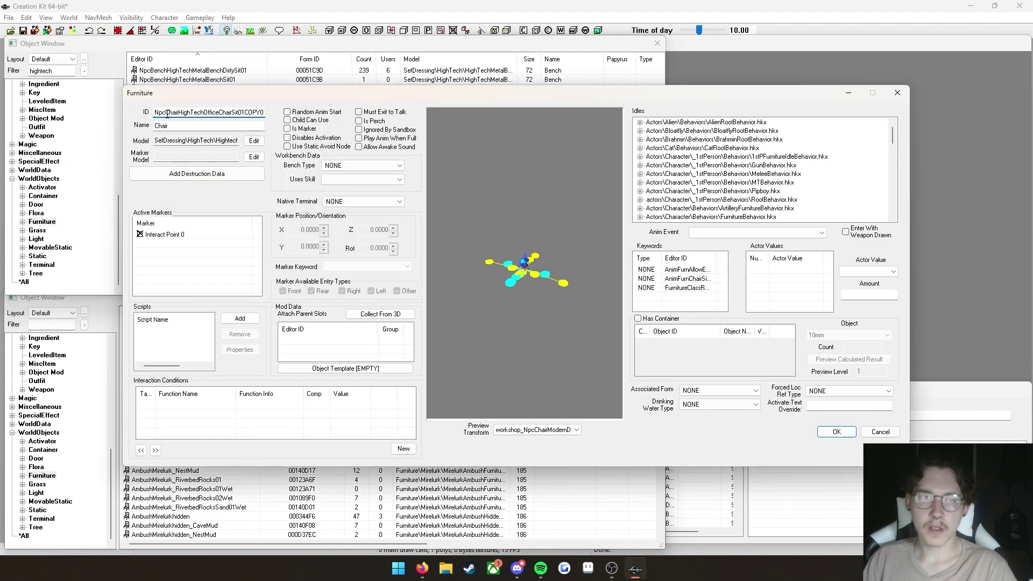
drag(156, 112, 489, 124)
click(454, 124)
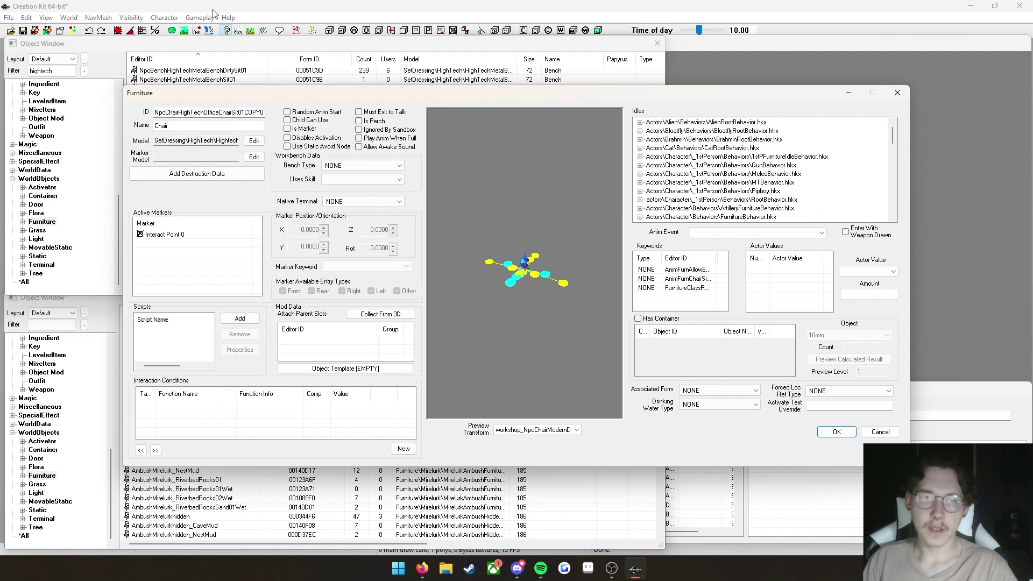
drag(156, 113, 311, 110)
key(BackSpace)
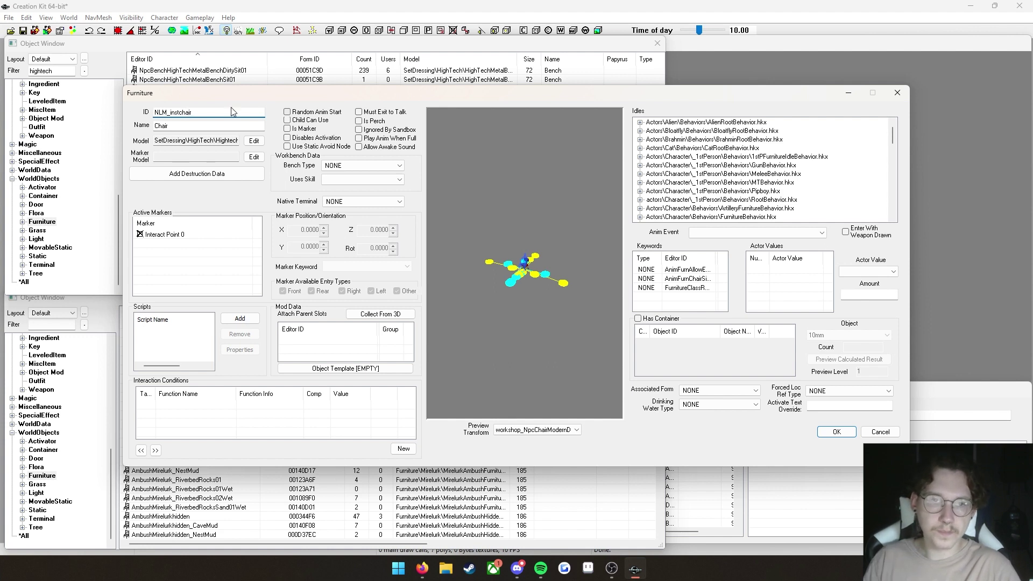
click(188, 127)
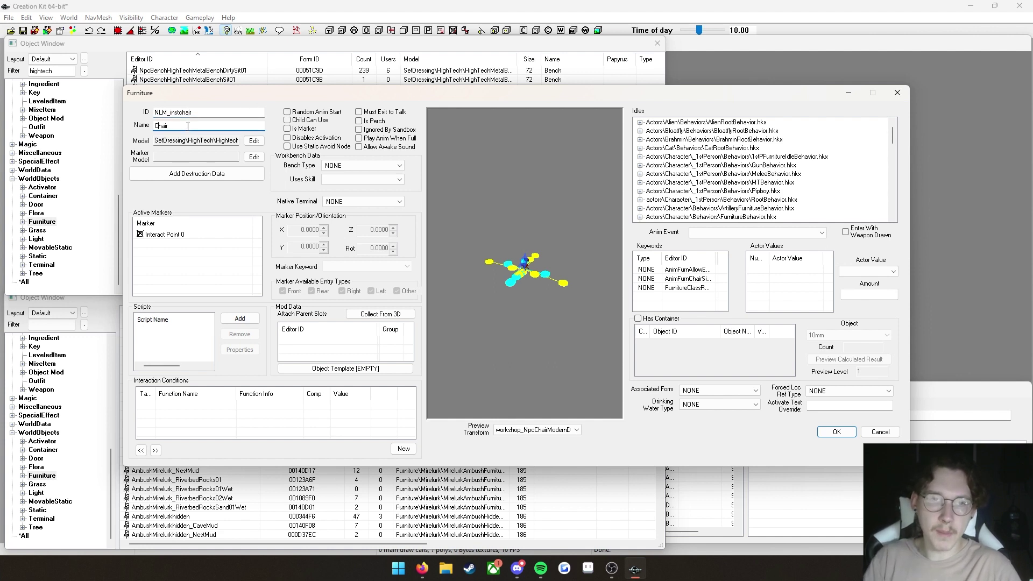
text(NL)
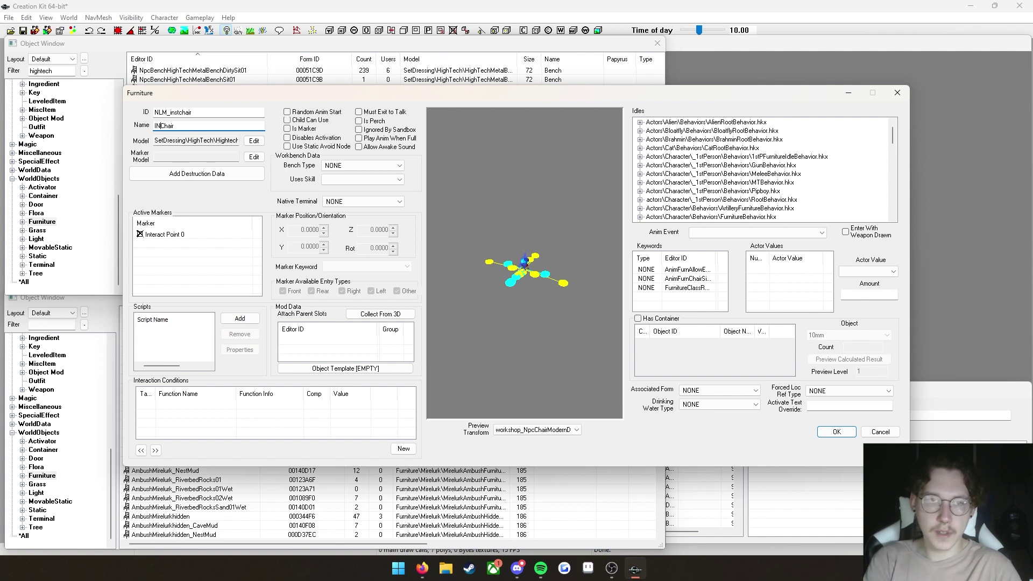
text(Institute)
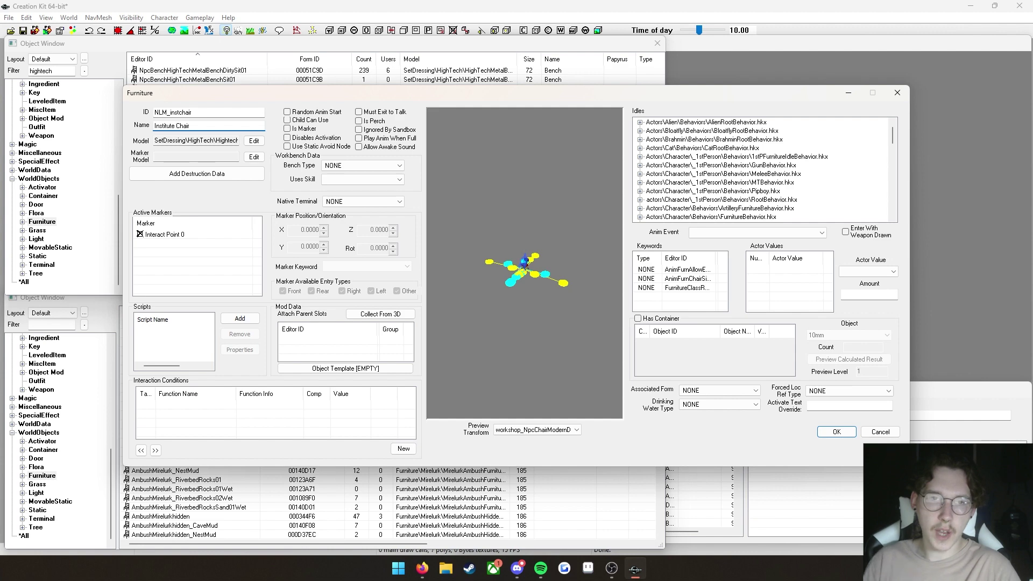
- Replace the chair's model with instchair_02.nif from the NLMods\instchair_02 folder and accept the model data
click(254, 141)
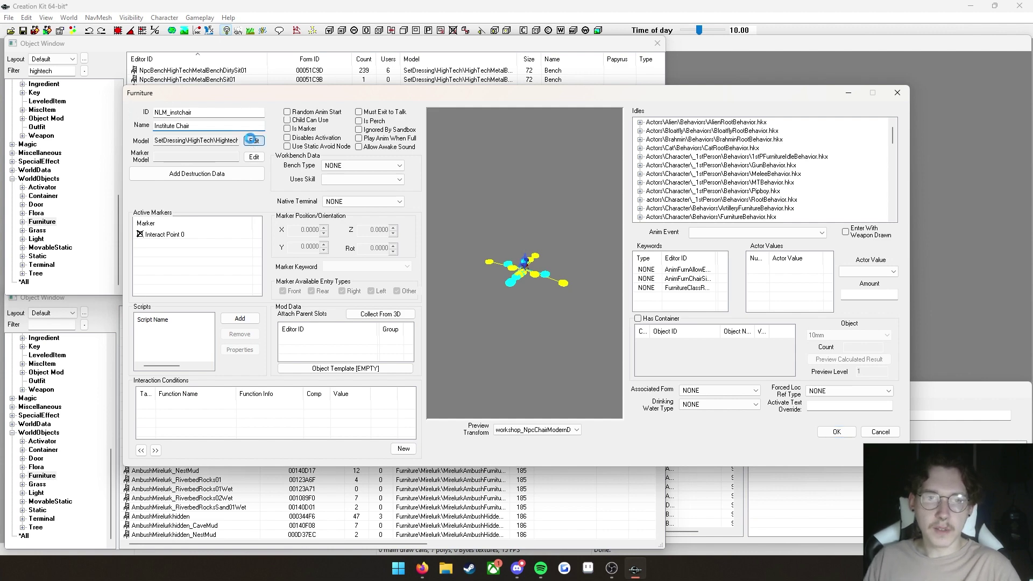
click(472, 86)
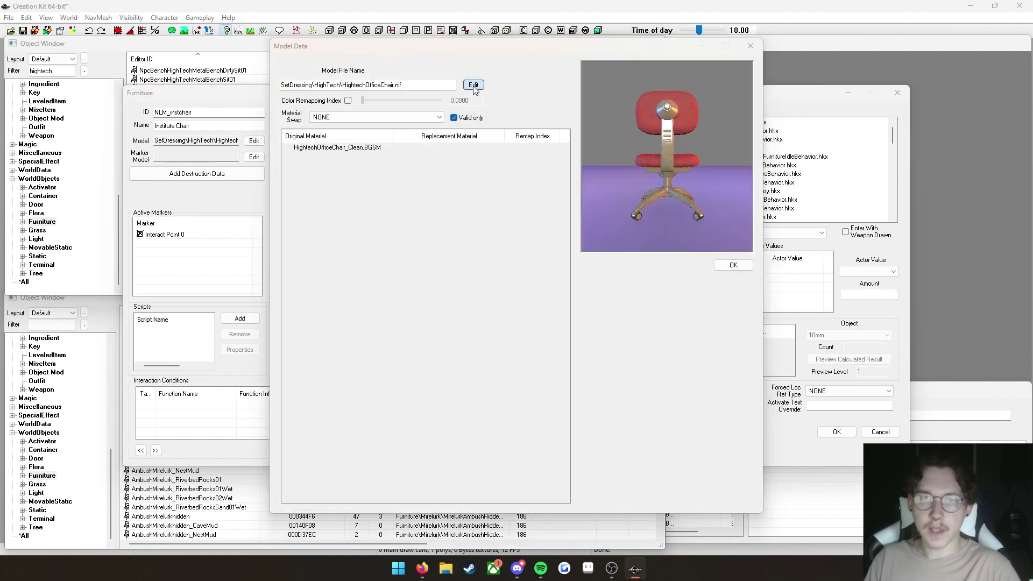
click(417, 80)
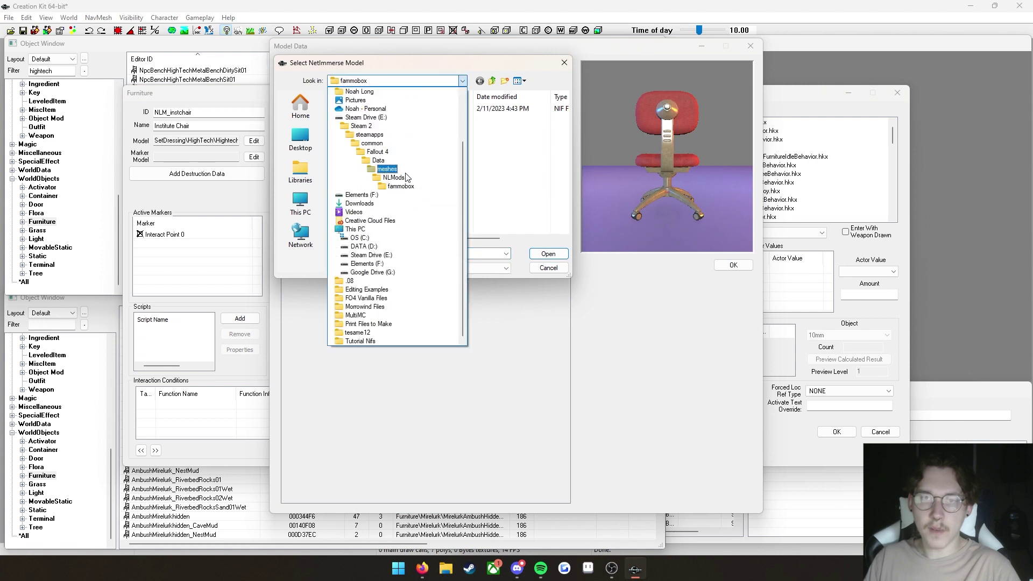
click(404, 183)
double_click(388, 121)
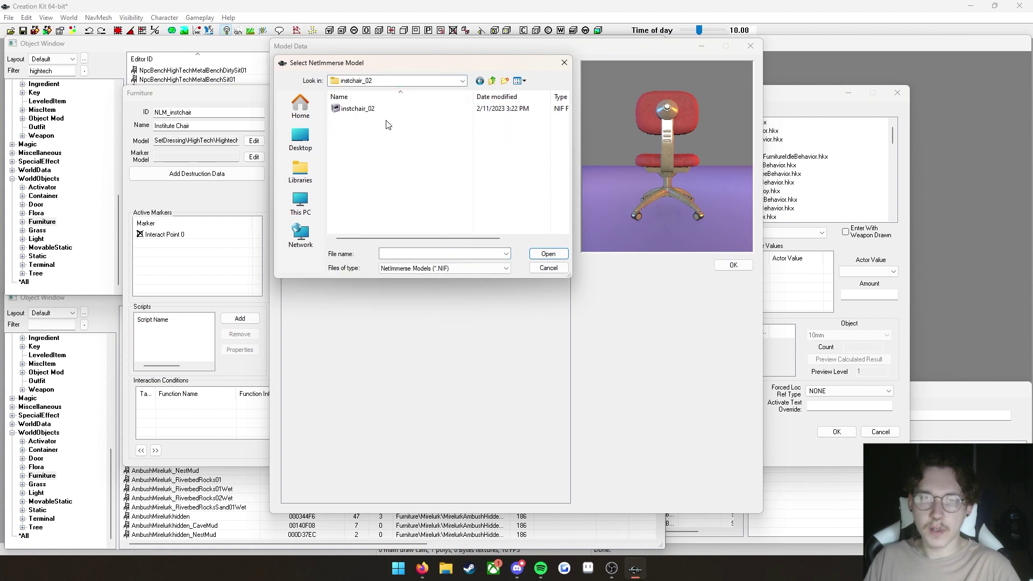
click(524, 110)
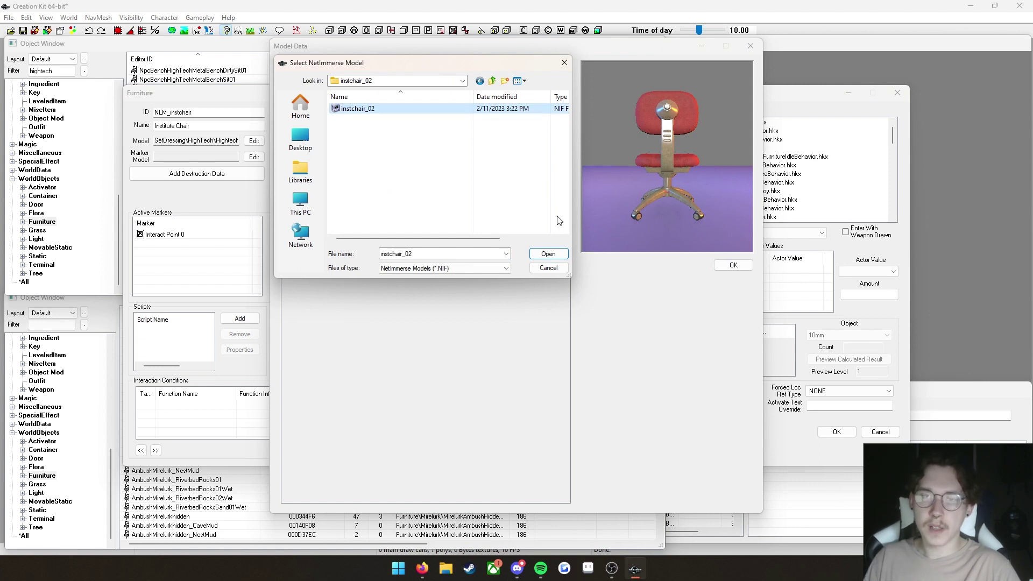
click(559, 255)
scroll(687, 215, down, 3)
drag(687, 216, 607, 226)
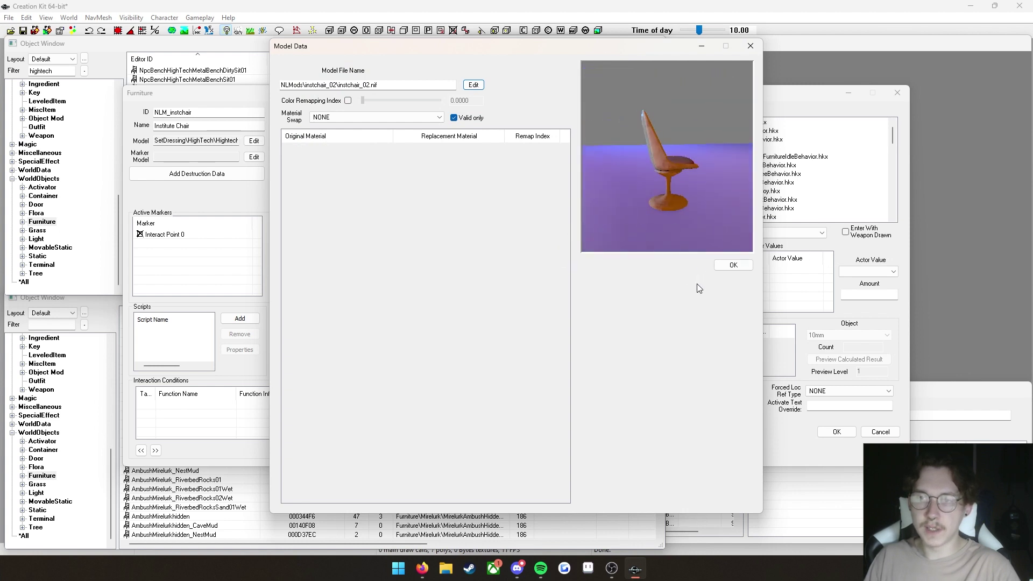
click(734, 265)
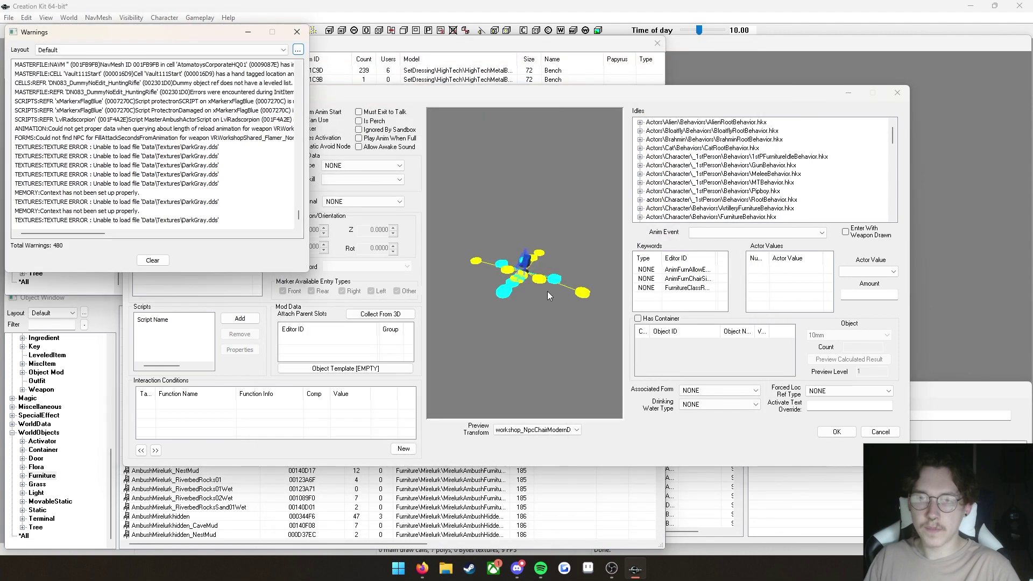
- Dismiss the warnings and examine in the preview how the seated figure lines up with the chair's back and seat
scroll(547, 292, up, 5)
click(297, 32)
drag(521, 230, 521, 298)
scroll(541, 260, up, 3)
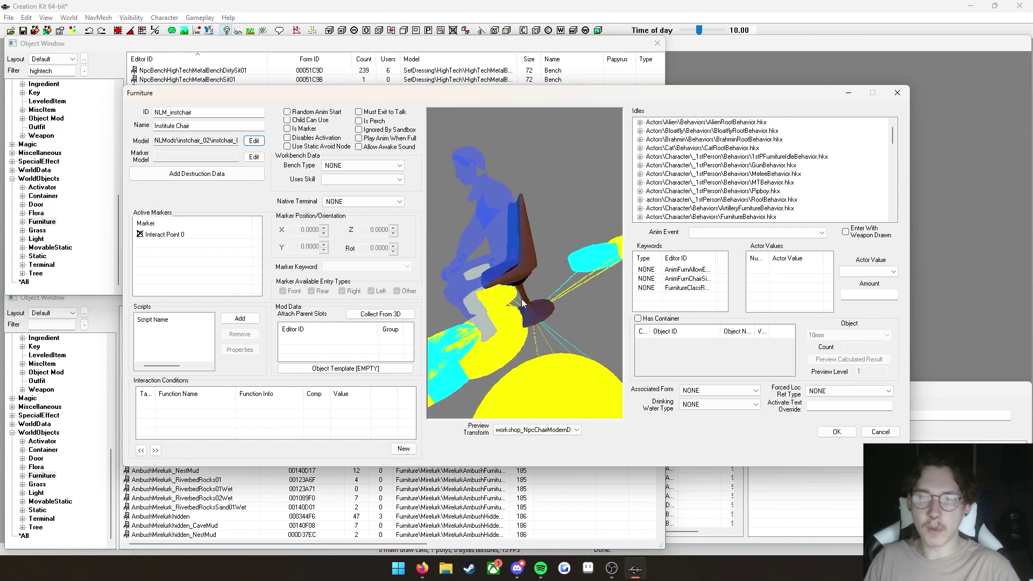
right_click(531, 144)
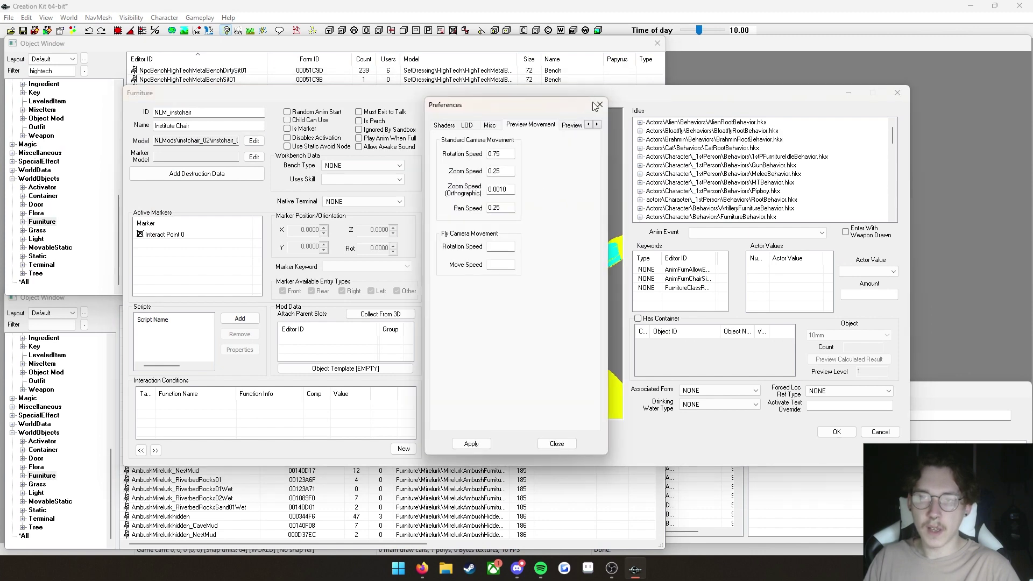
click(599, 105)
drag(537, 137, 521, 214)
scroll(520, 214, up, 3)
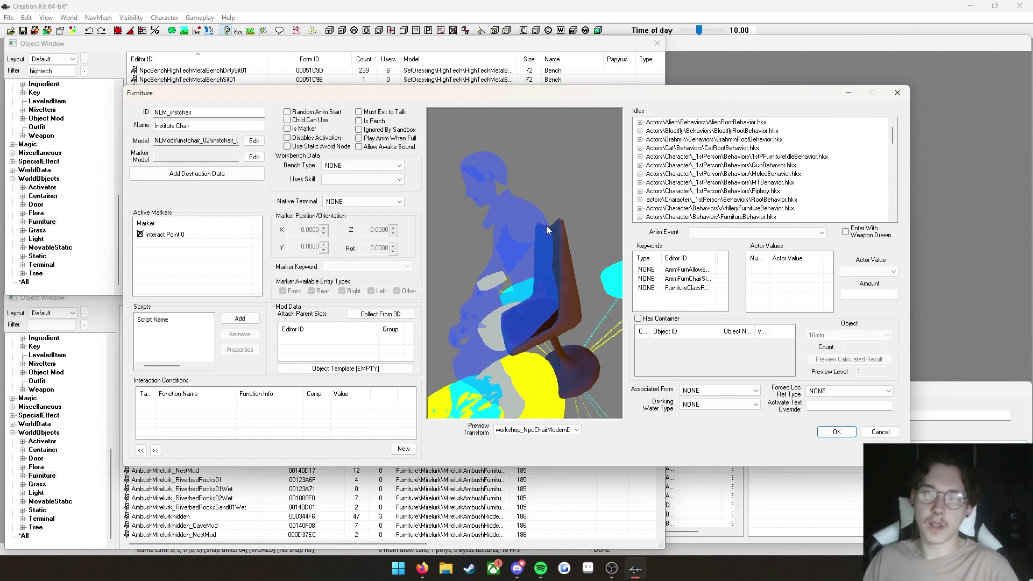
drag(528, 182, 554, 245)
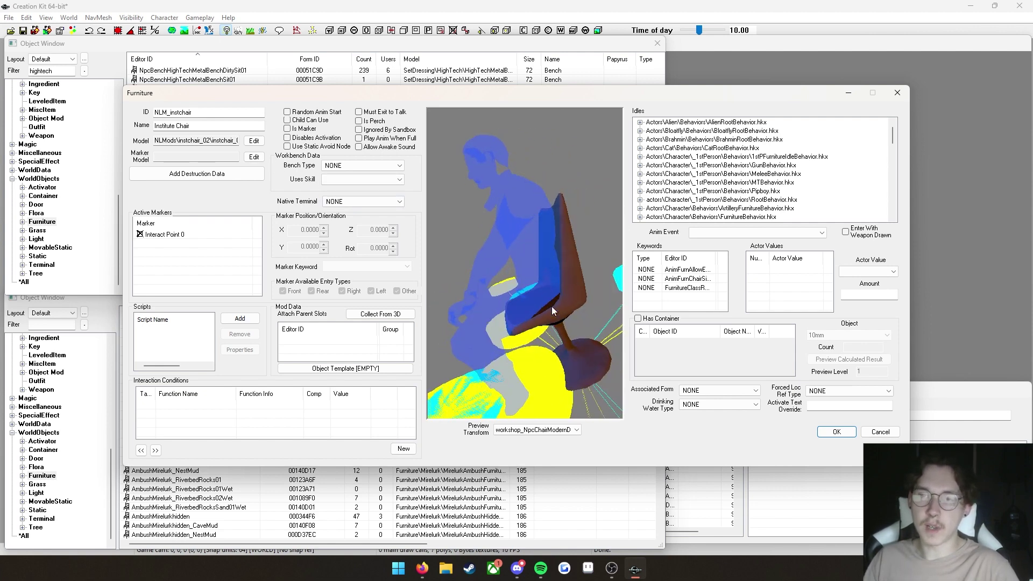
drag(534, 163, 554, 198)
scroll(553, 199, down, 3)
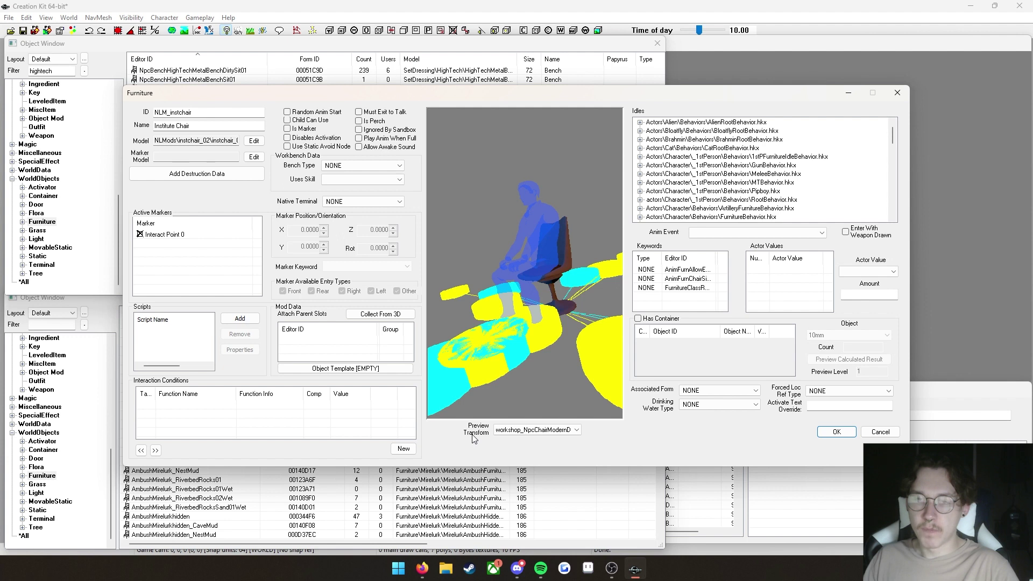
- Set the Institute Chair's preview transform to workshop_HighTechRoundChairDirtySit01
click(508, 433)
click(508, 434)
click(507, 433)
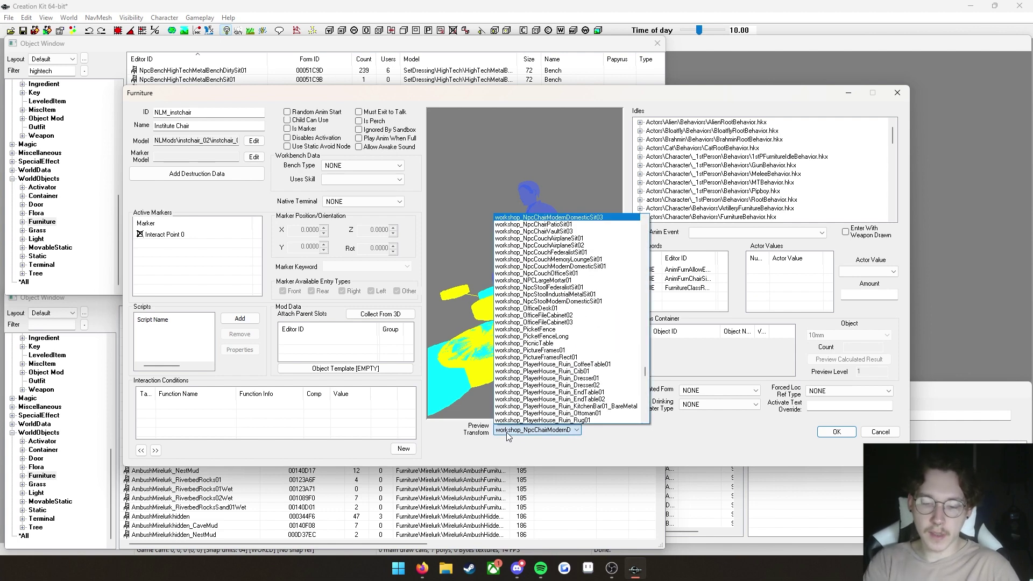
key(w)
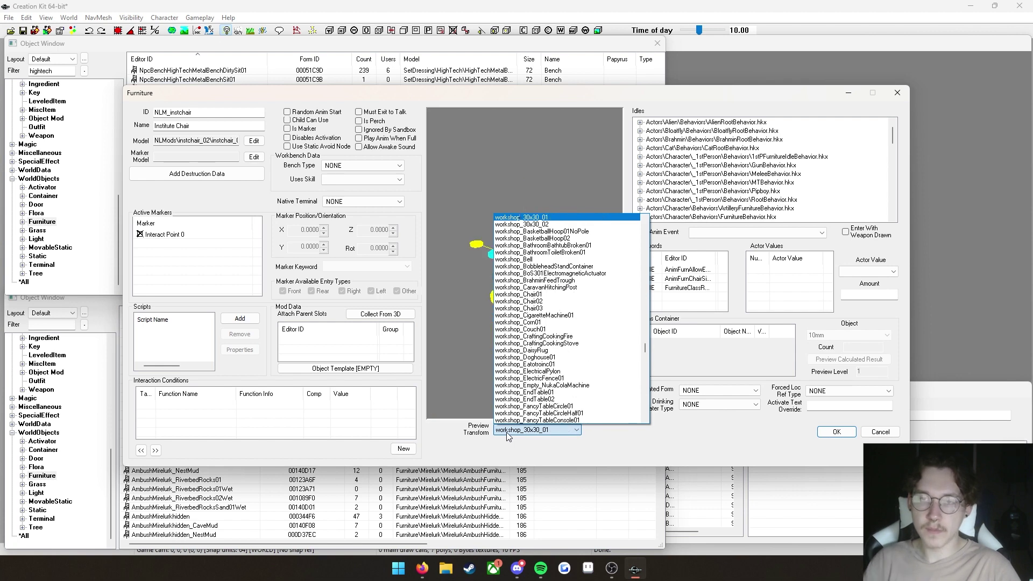
scroll(557, 260, down, 1)
scroll(557, 260, up, 2)
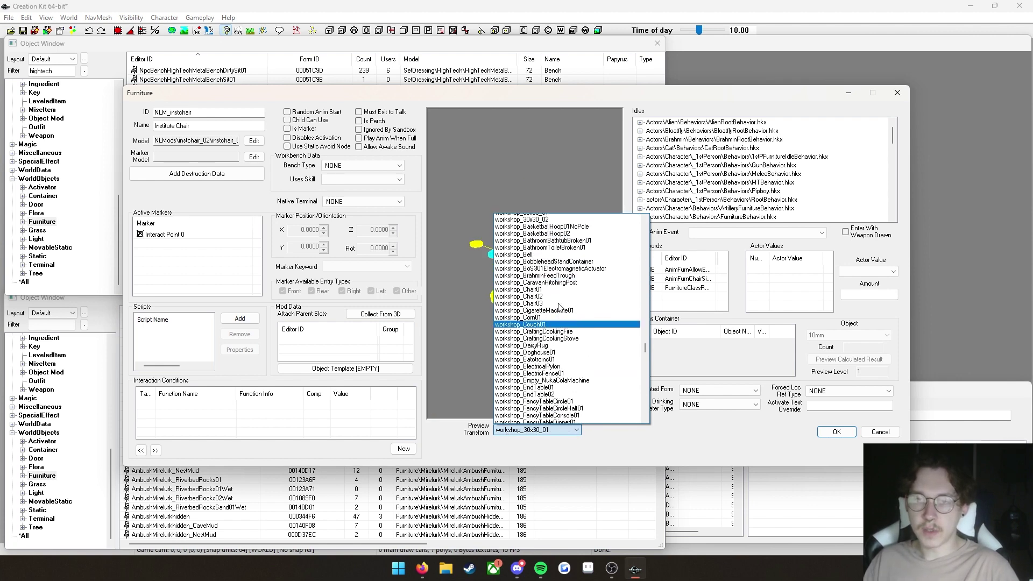
scroll(552, 303, down, 11)
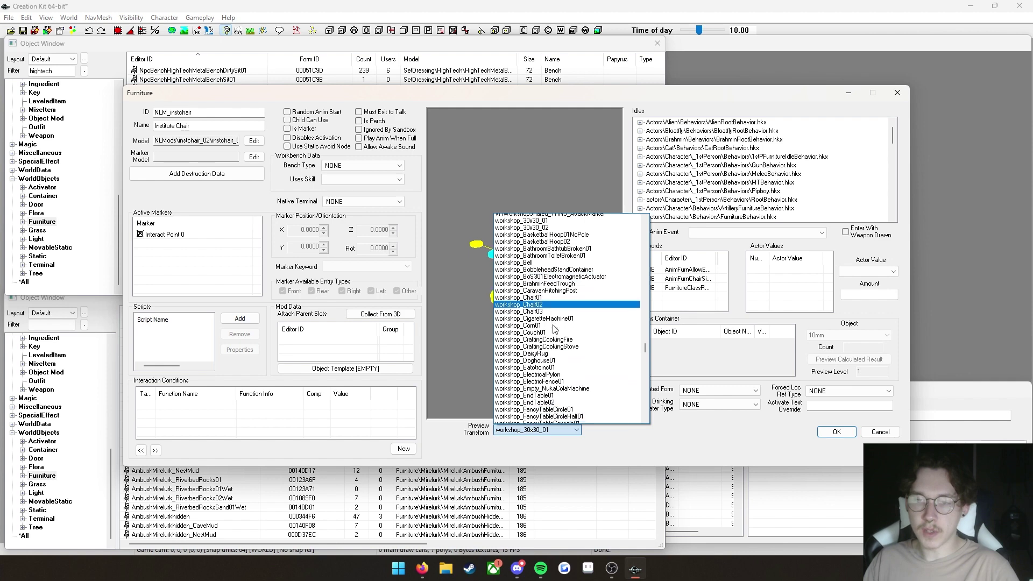
scroll(554, 285, down, 6)
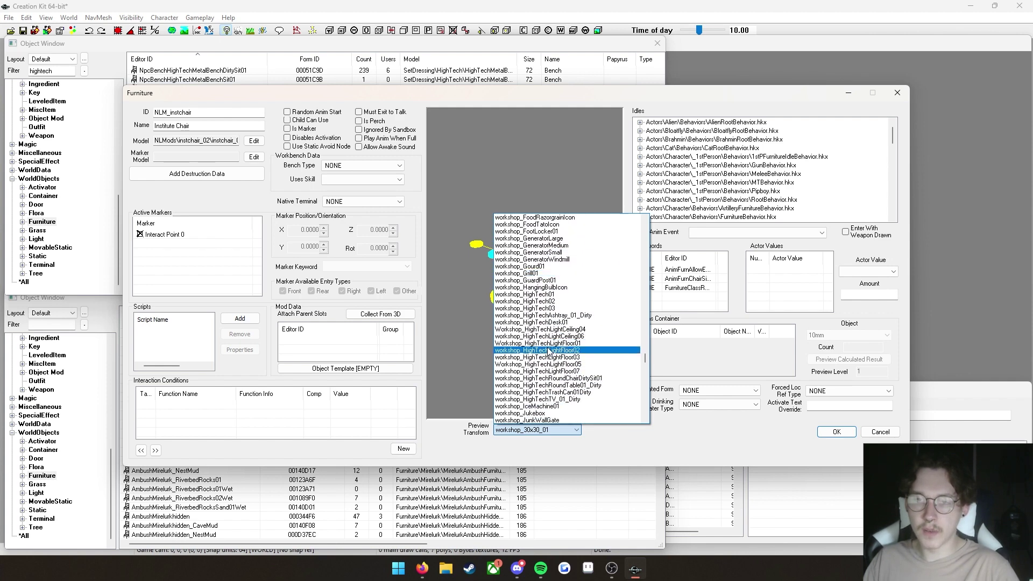
scroll(558, 322, down, 4)
scroll(559, 323, up, 1)
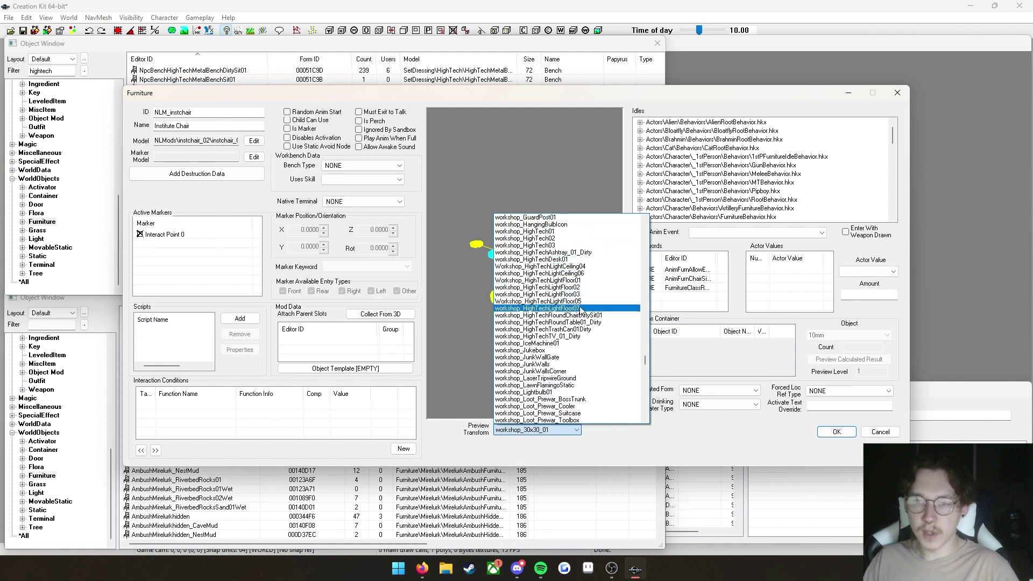
click(559, 316)
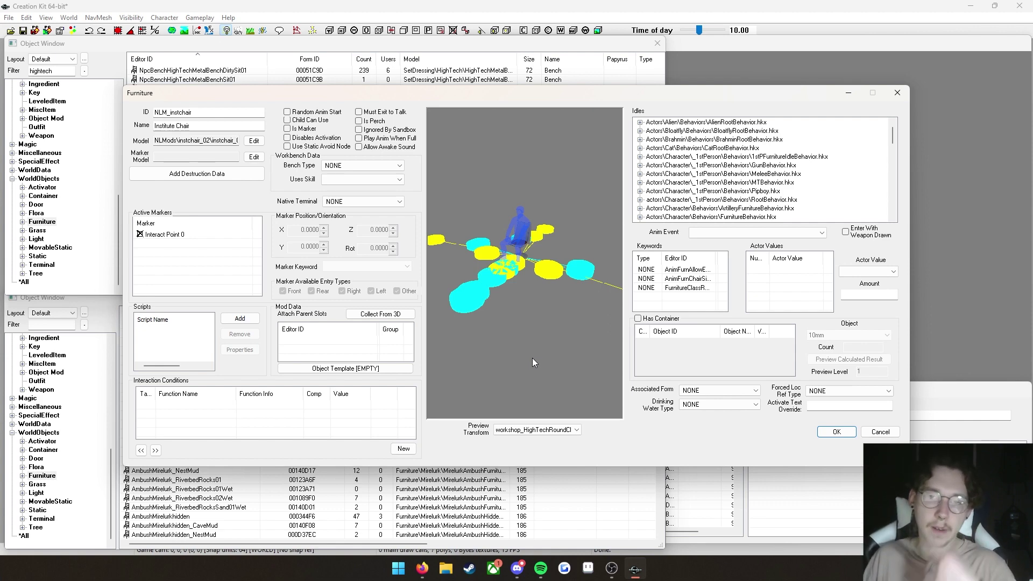
- Accept the chair's furniture settings and rename the existing form to NLM_instchair instead of creating a new one
click(575, 429)
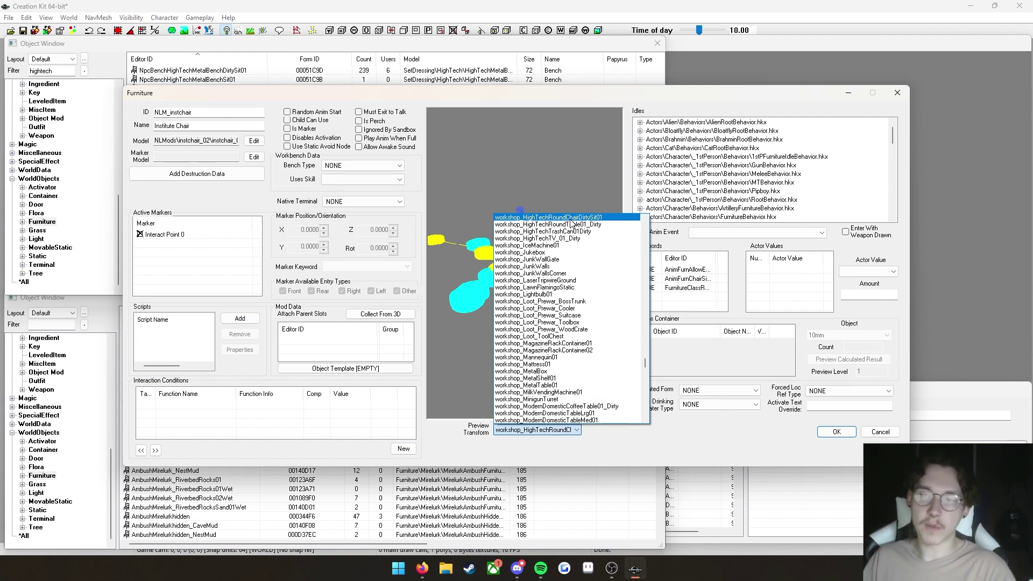
click(535, 430)
click(834, 431)
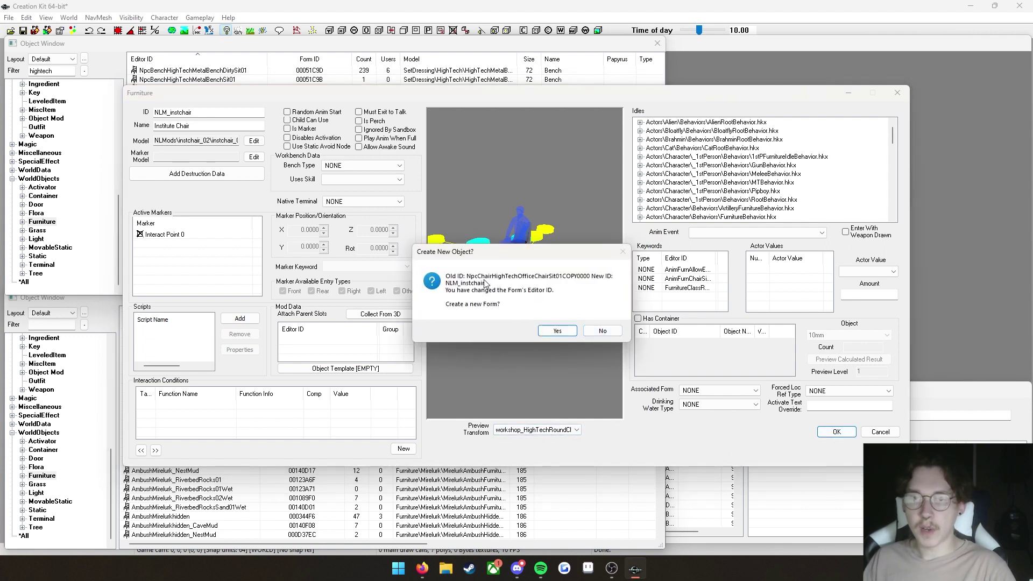
click(598, 331)
click(559, 323)
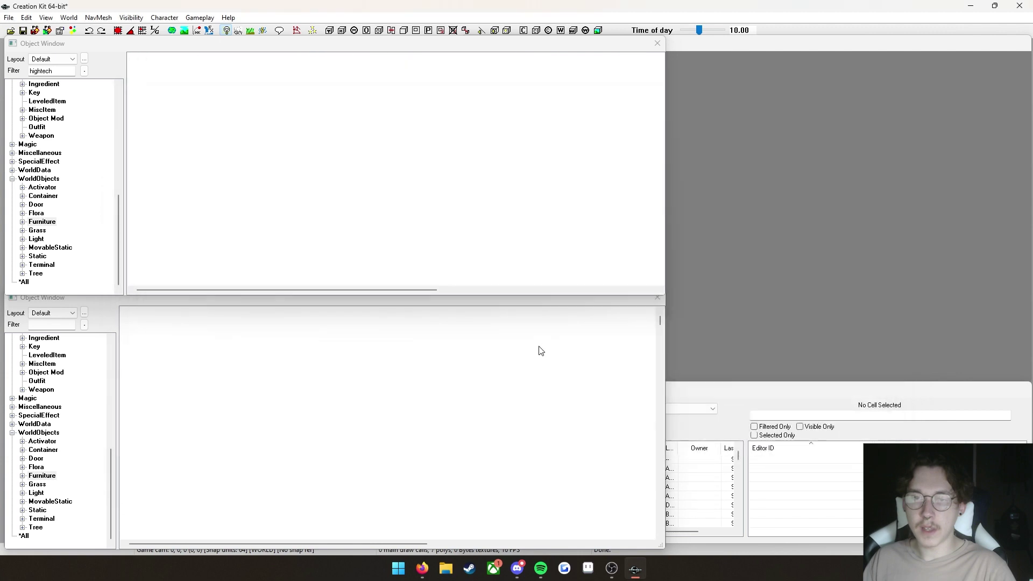
- Filter all objects by nlm and review the custom ammo box, chair and terminal entries
double_click(74, 74)
text(nlm)
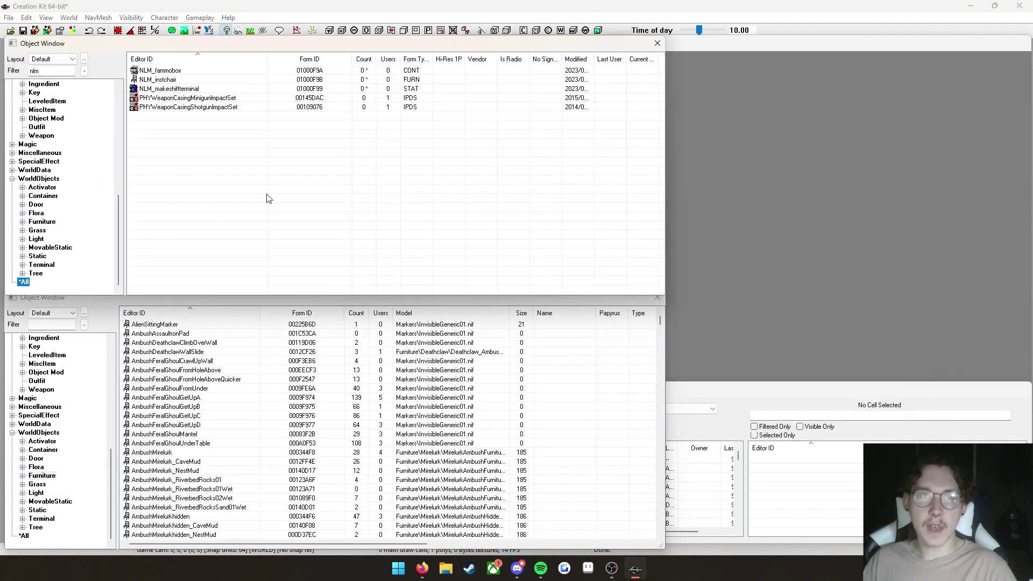
drag(204, 165, 137, 68)
click(188, 155)
drag(171, 129, 161, 105)
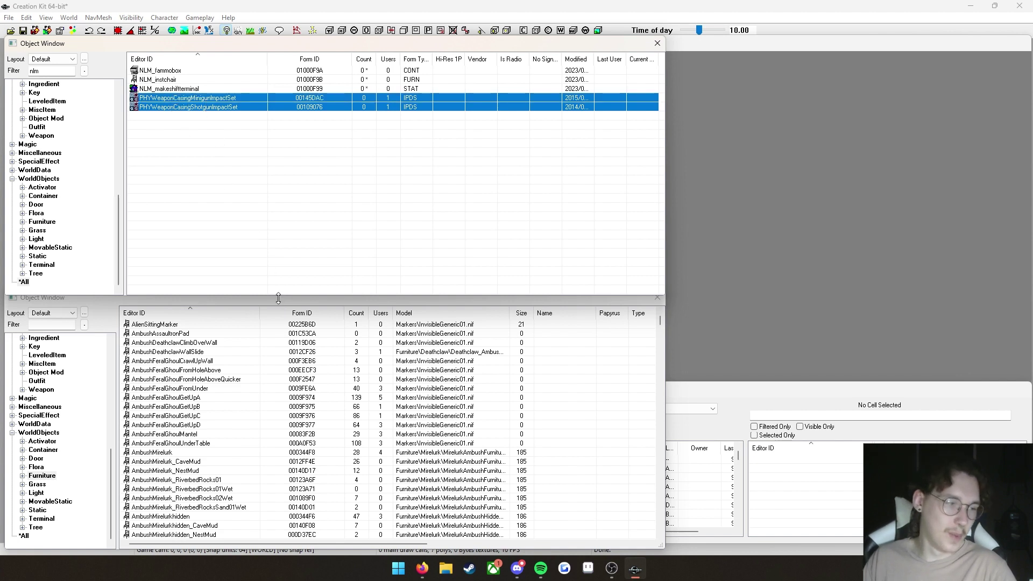
click(165, 89)
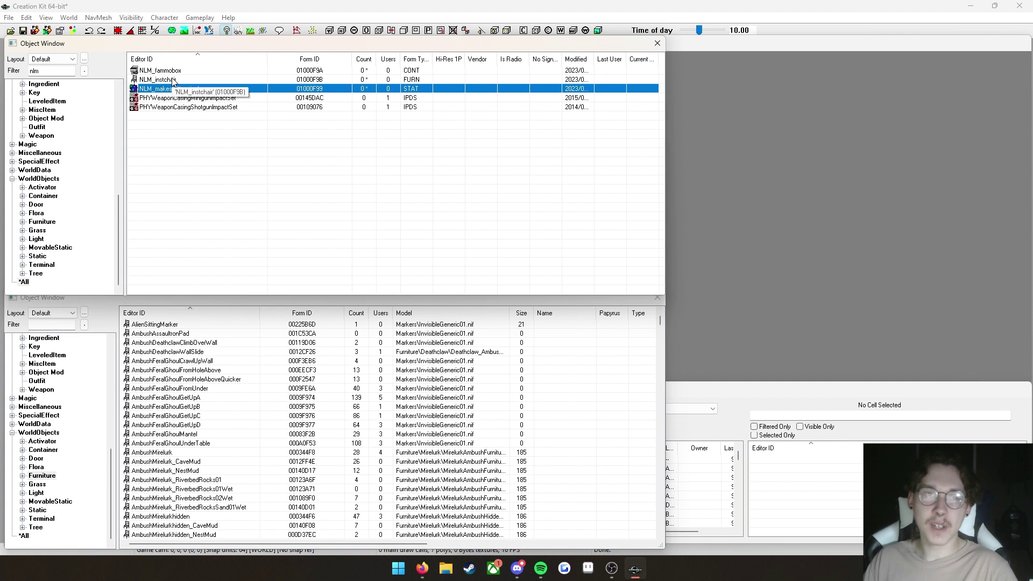
click(173, 72)
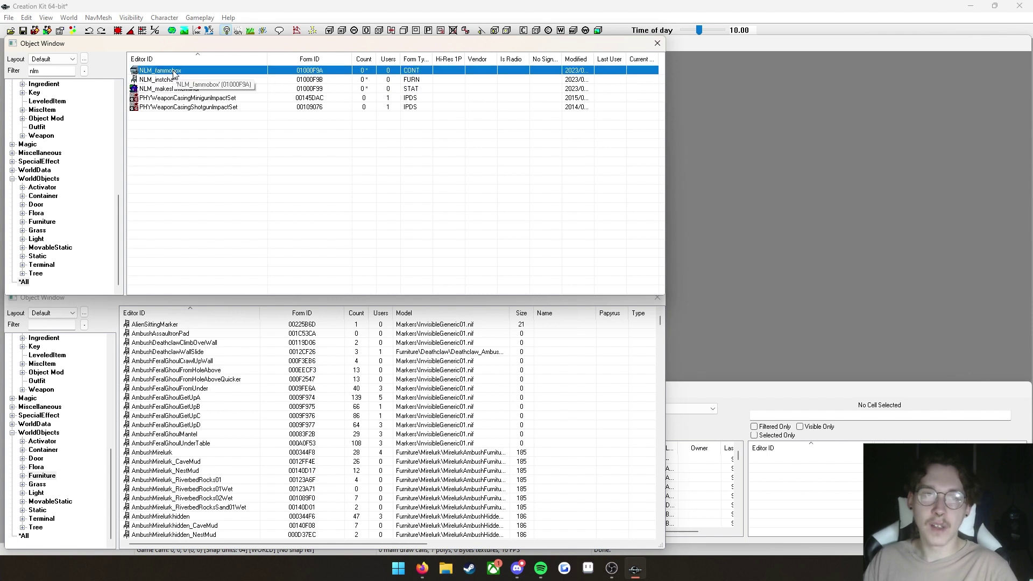
click(193, 194)
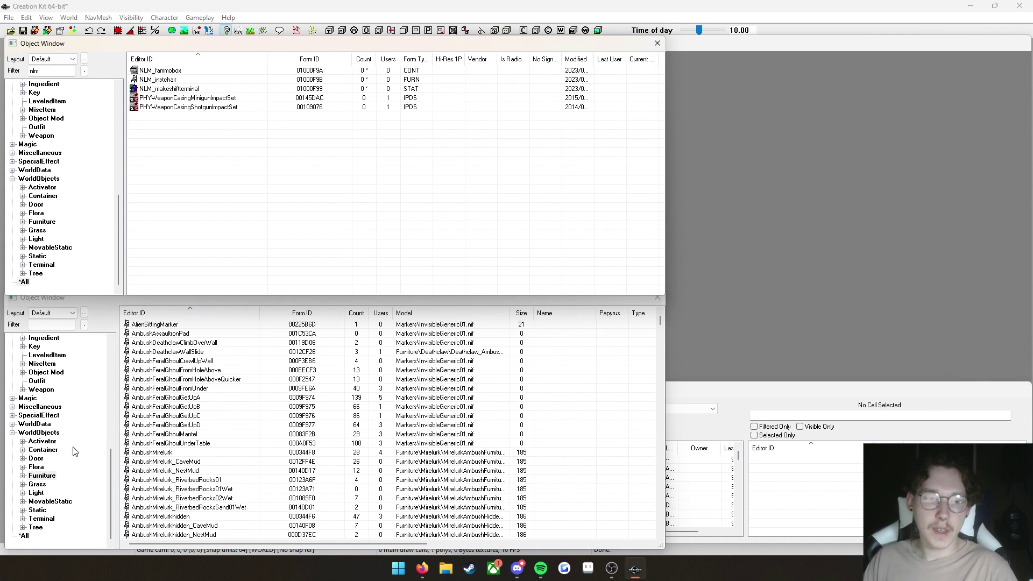
- List the Constructible Object category under Items in the second, unfiltered object window
scroll(74, 451, up, 2)
scroll(74, 451, up, 3)
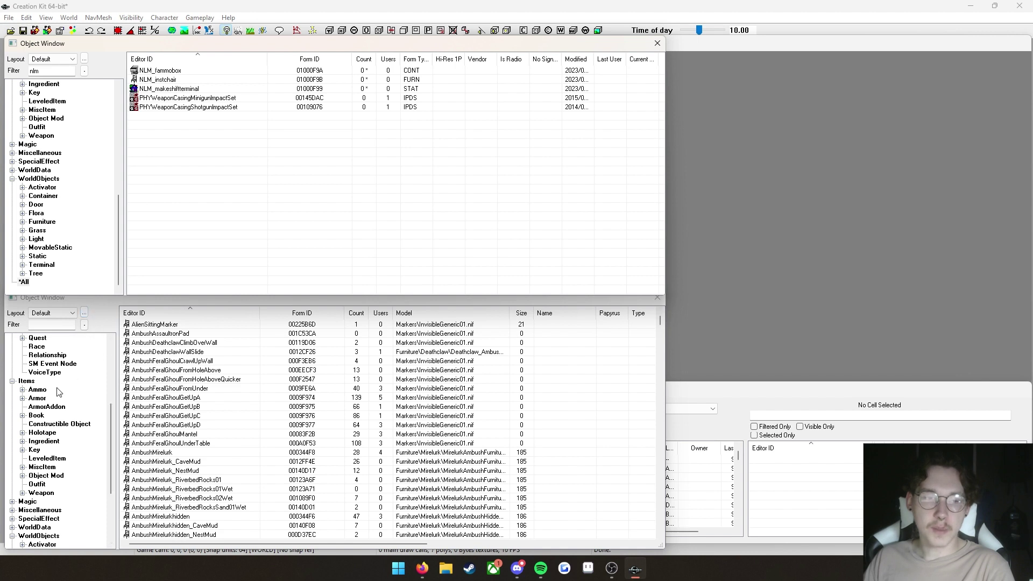
click(30, 382)
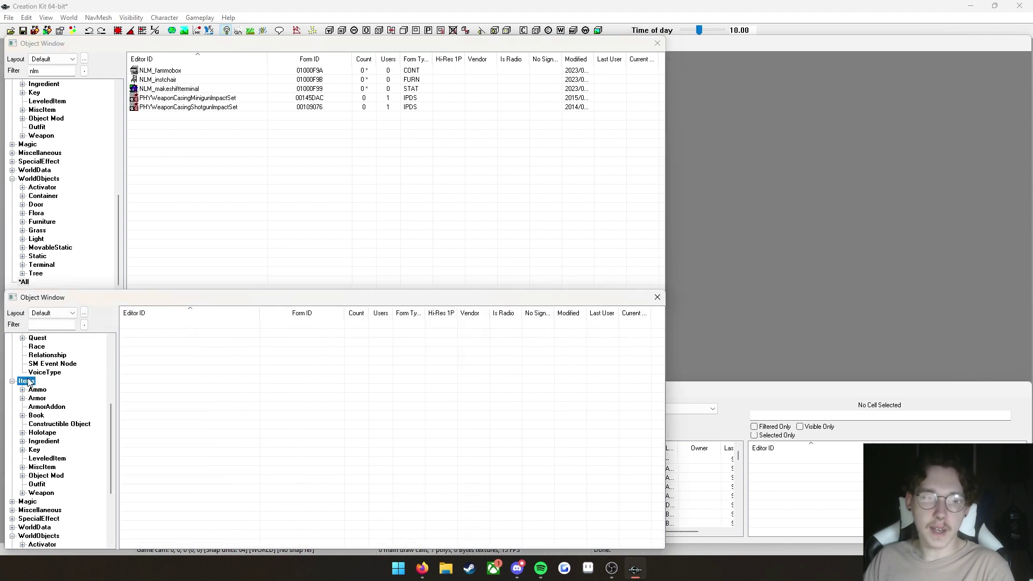
click(59, 424)
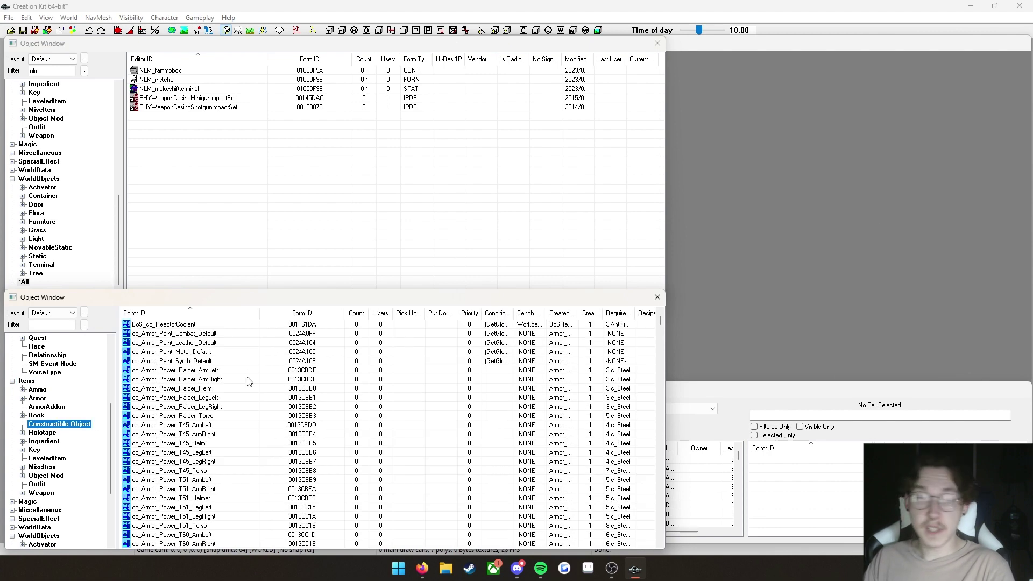
- Create a new constructible object with the ID co_NLM_makeshiftterminal
right_click(185, 425)
key(Escape)
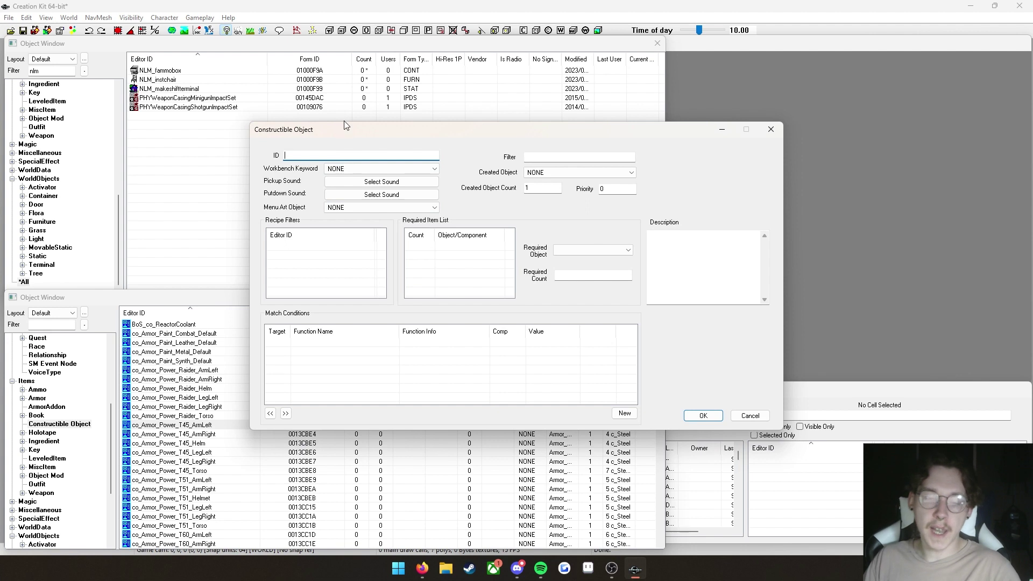
text(co_)
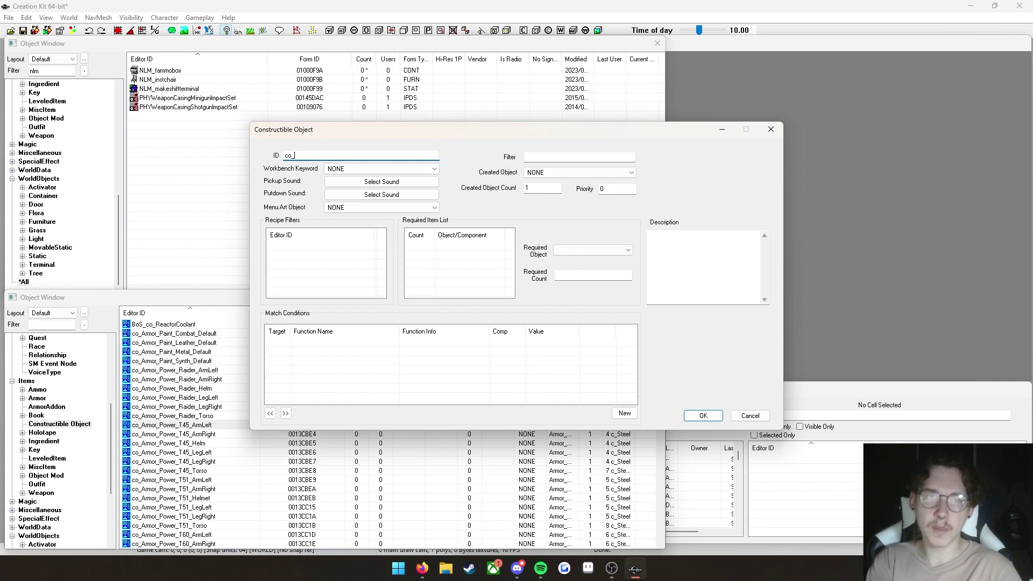
text(NLM_)
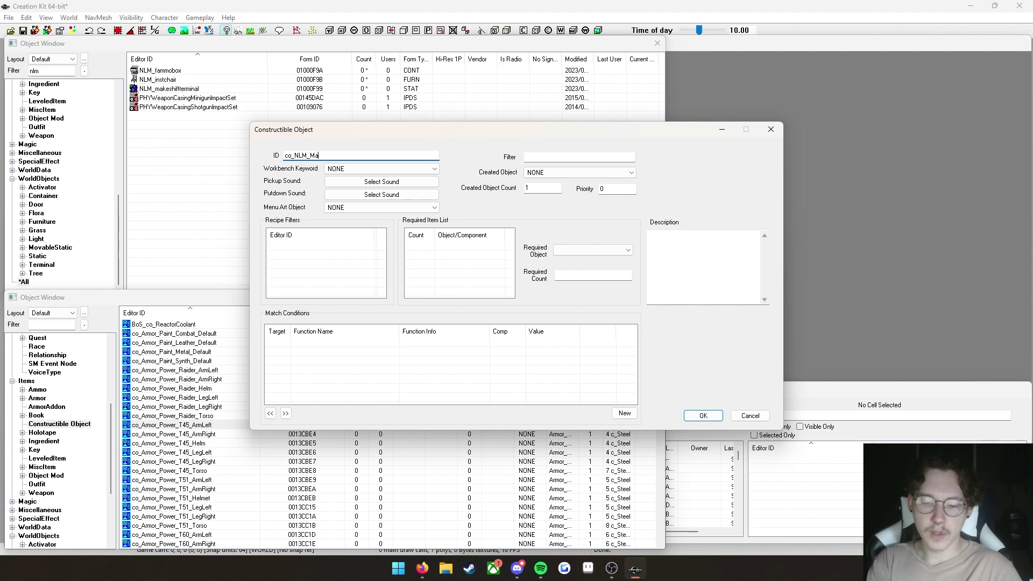
text(makeshiftterminal)
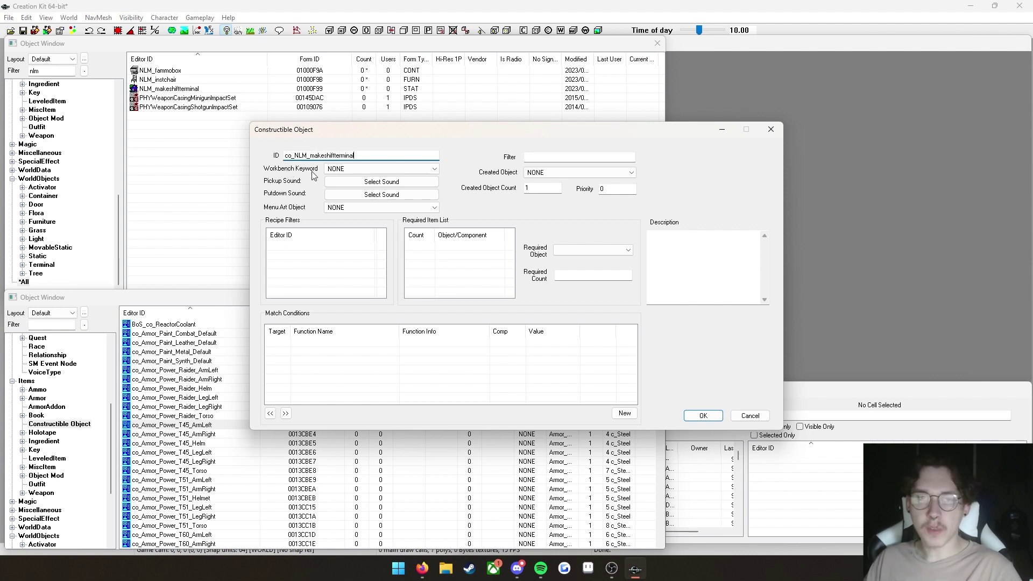
- Set the terminal recipe's workbench keyword to WorkshopWorkbenchTypeDecorations
click(344, 169)
text(works)
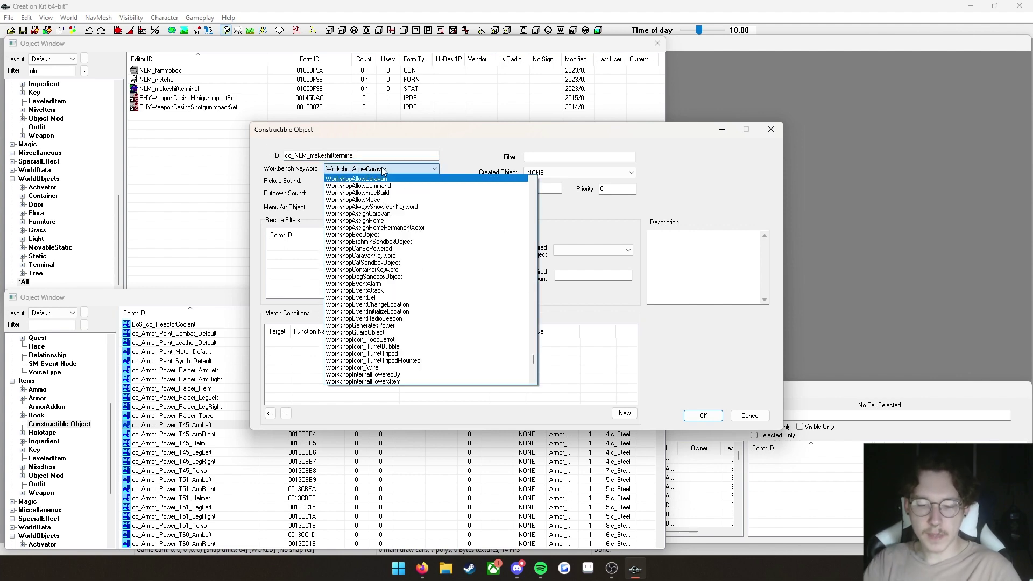
text(works)
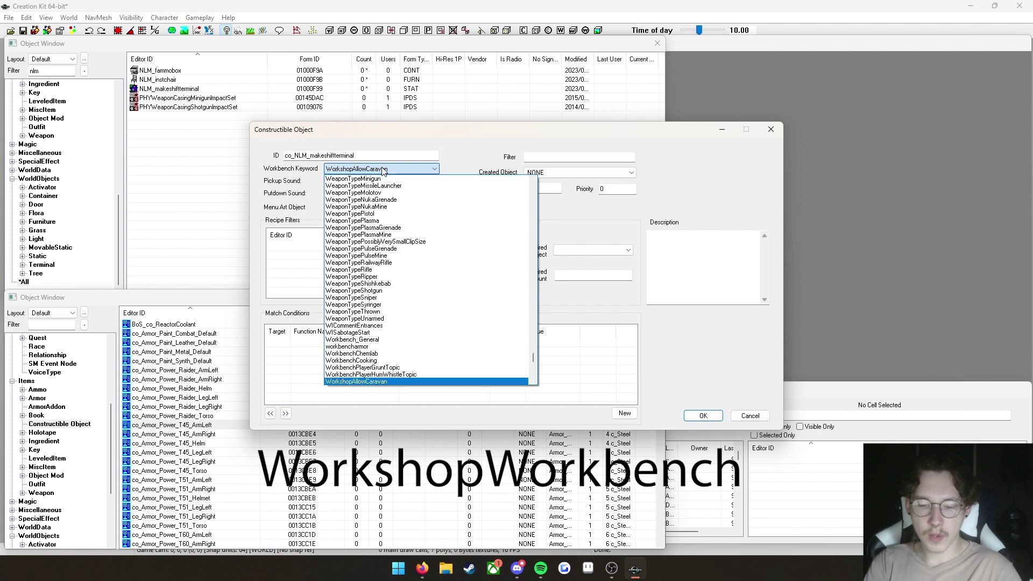
text(work)
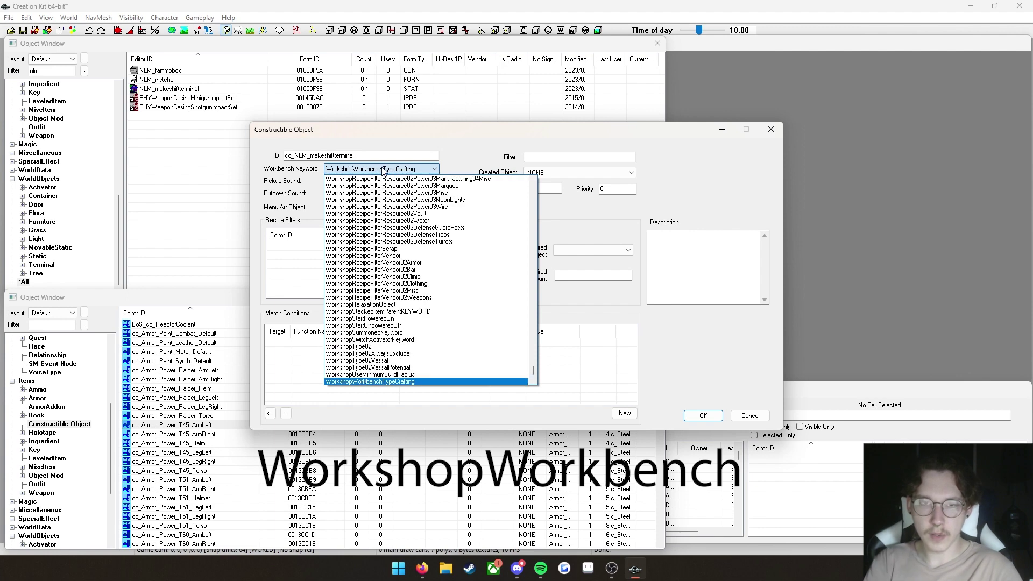
scroll(412, 306, down, 4)
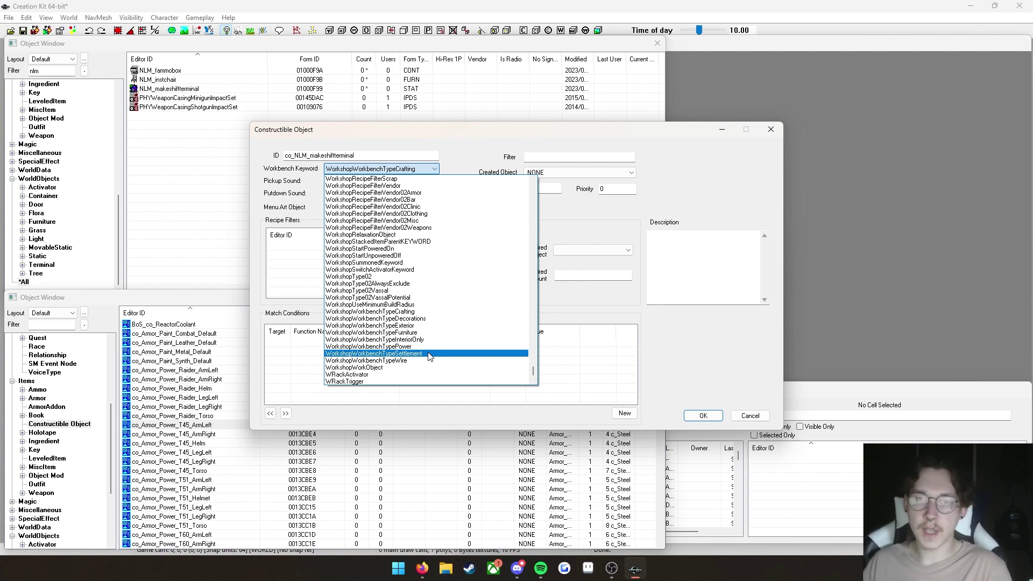
click(426, 318)
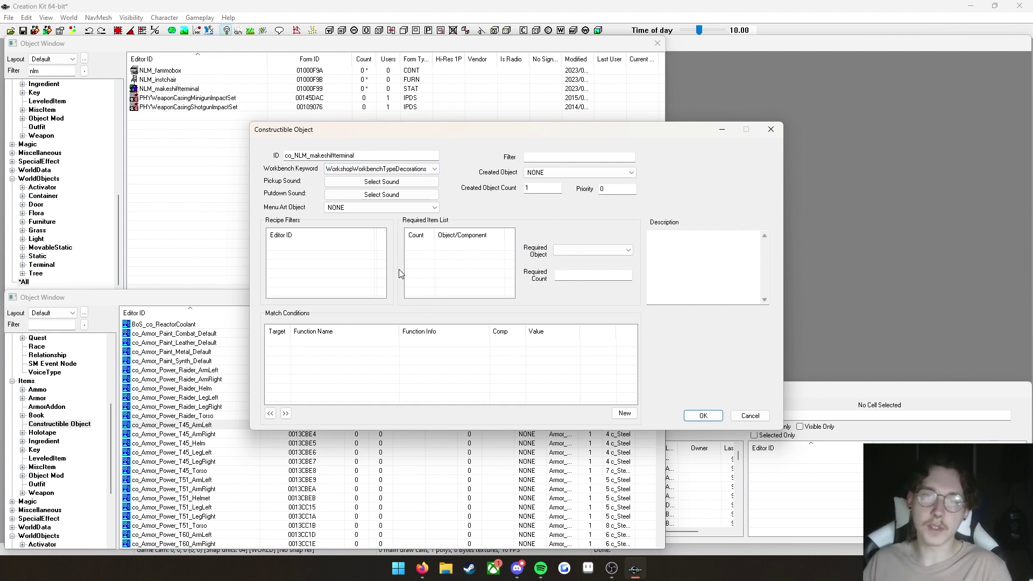
- Filter the sounds by workshopmodeitem and assign UIWorkshopModeItemPickUpMetal1Small as the recipe's pickup sound
click(335, 185)
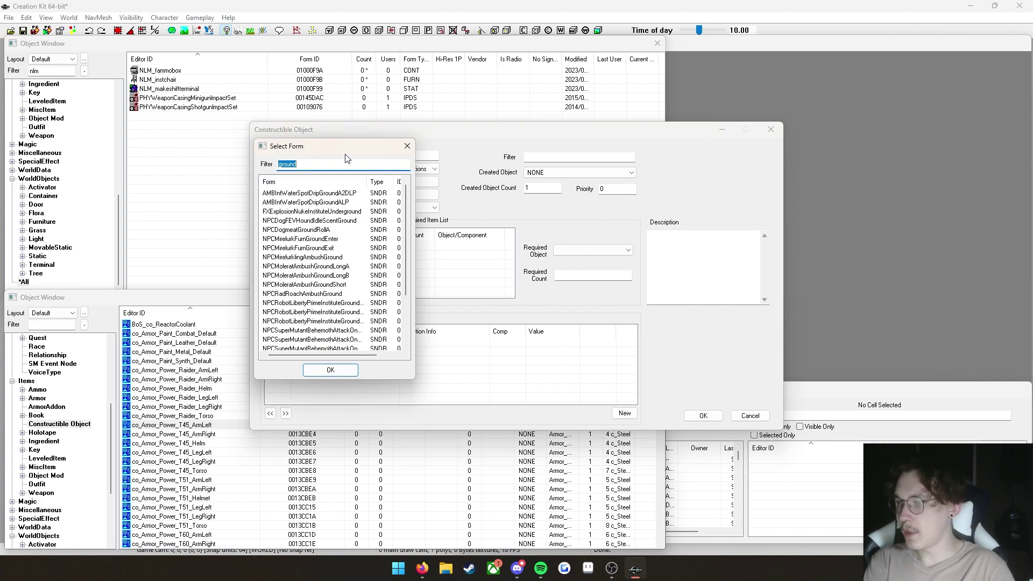
text(w)
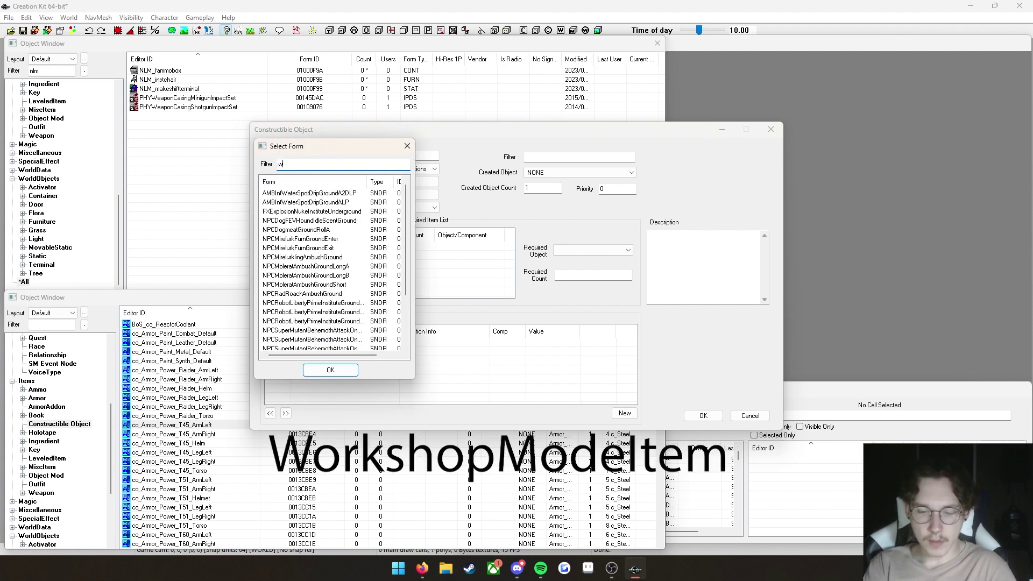
text(orkshopmode)
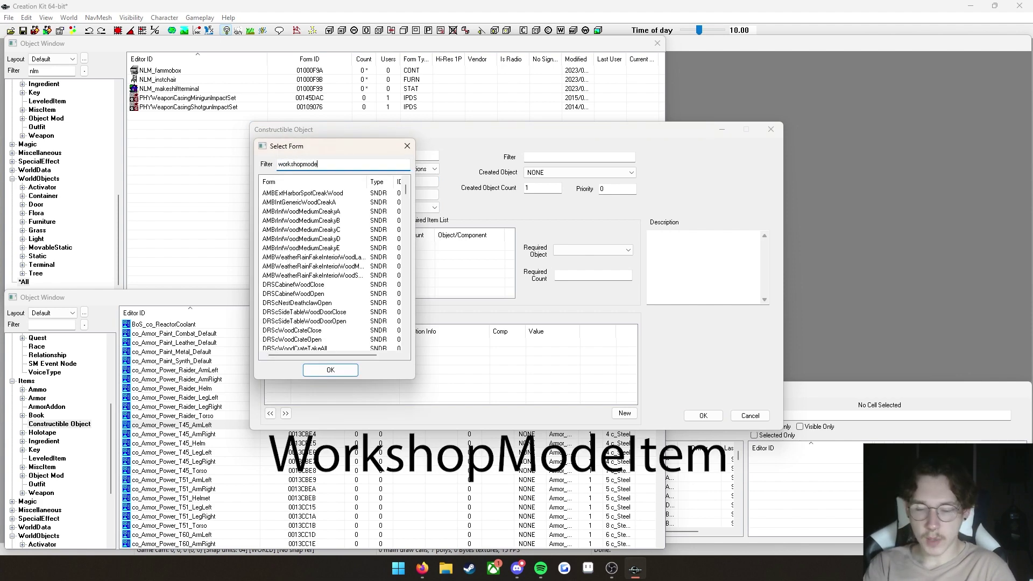
text(item)
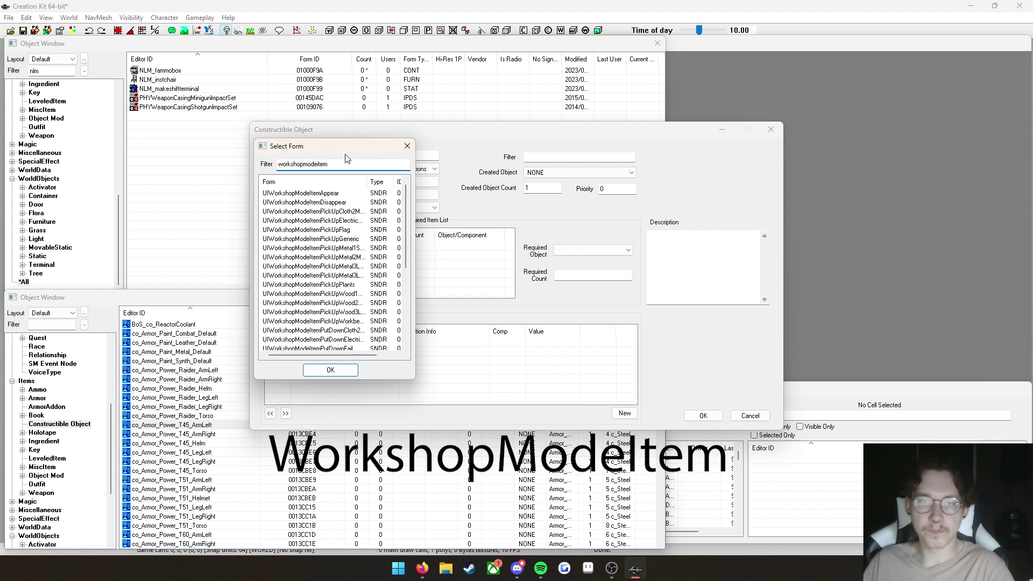
double_click(365, 182)
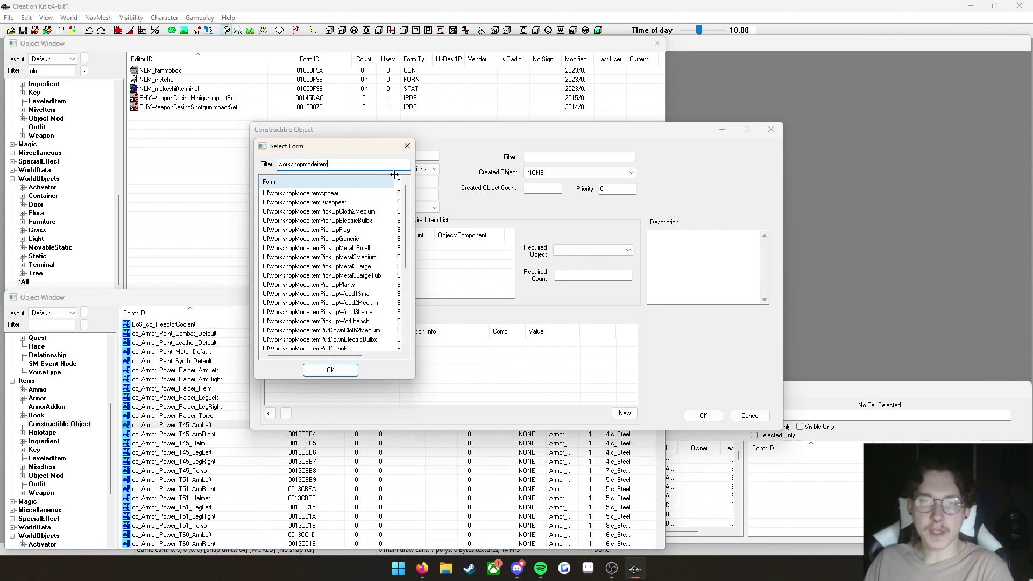
scroll(362, 233, down, 1)
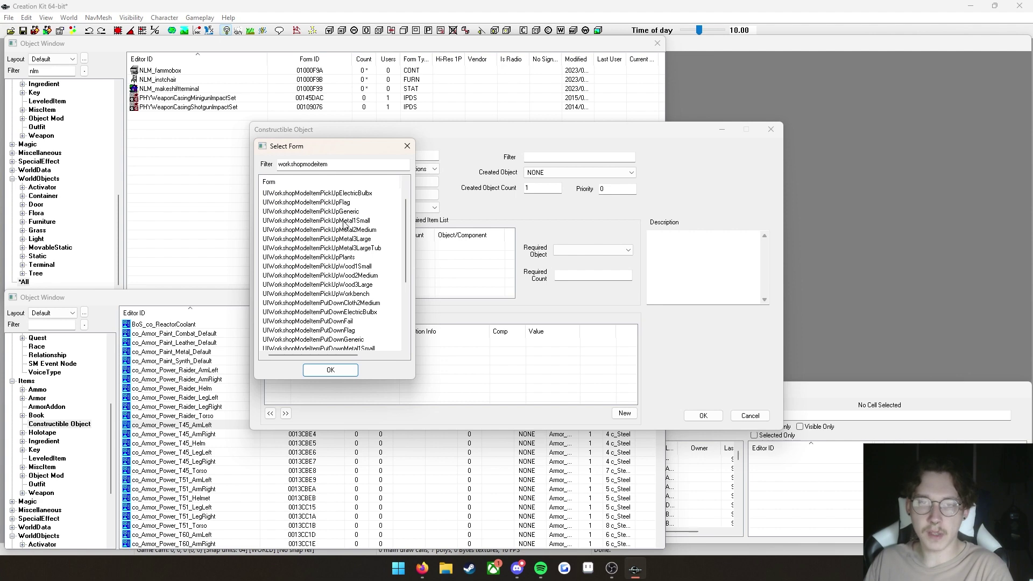
click(344, 222)
click(353, 369)
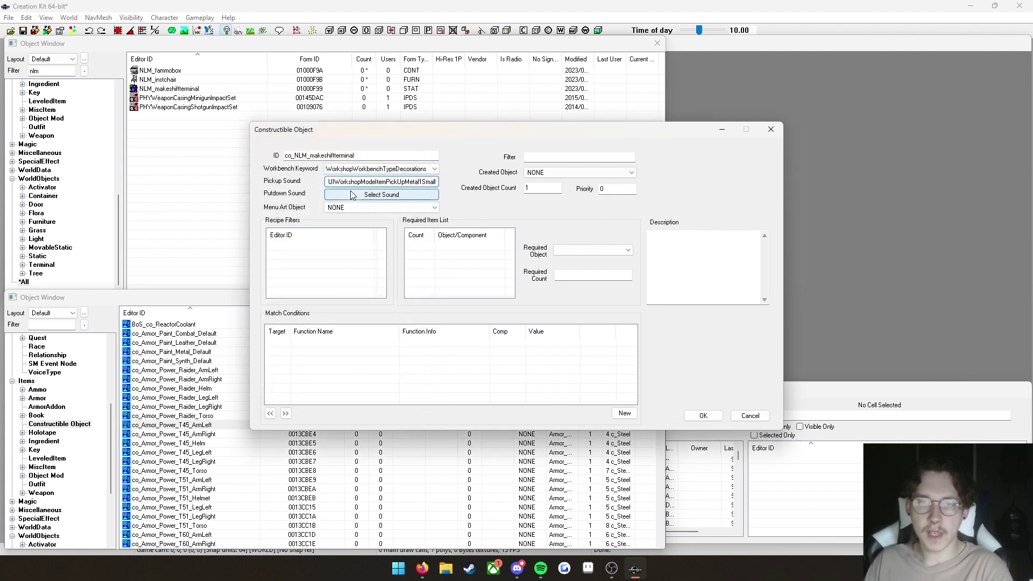
- Assign UIWorkshopModeItemPutDownMetal1Small as the terminal recipe's putdown sound
click(363, 196)
drag(367, 182, 397, 181)
scroll(361, 238, down, 5)
scroll(361, 243, up, 2)
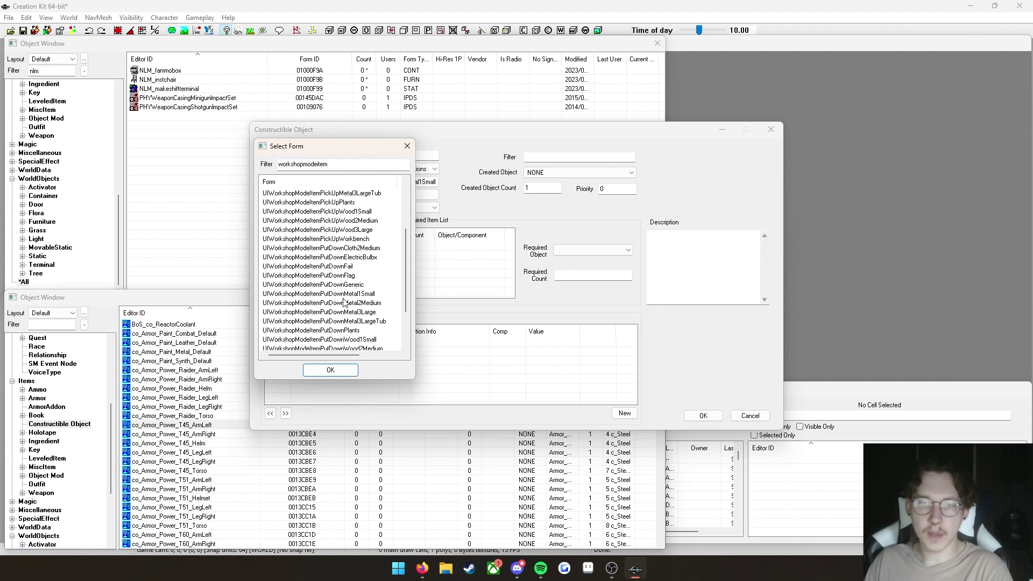
click(361, 295)
click(351, 371)
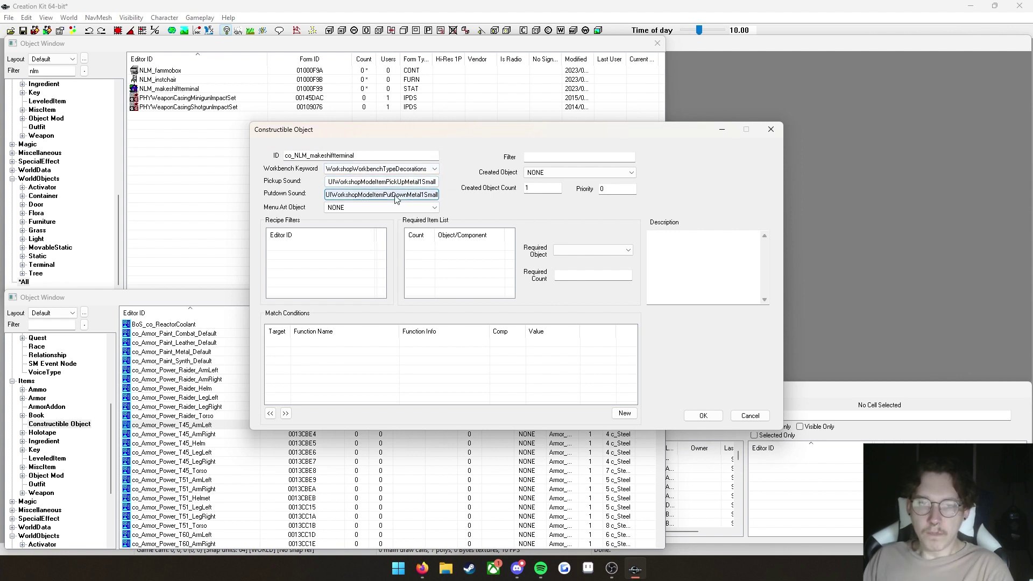
- Filter the created objects by nlm and set NLM_makeshiftterminal as the recipe's created object
click(543, 155)
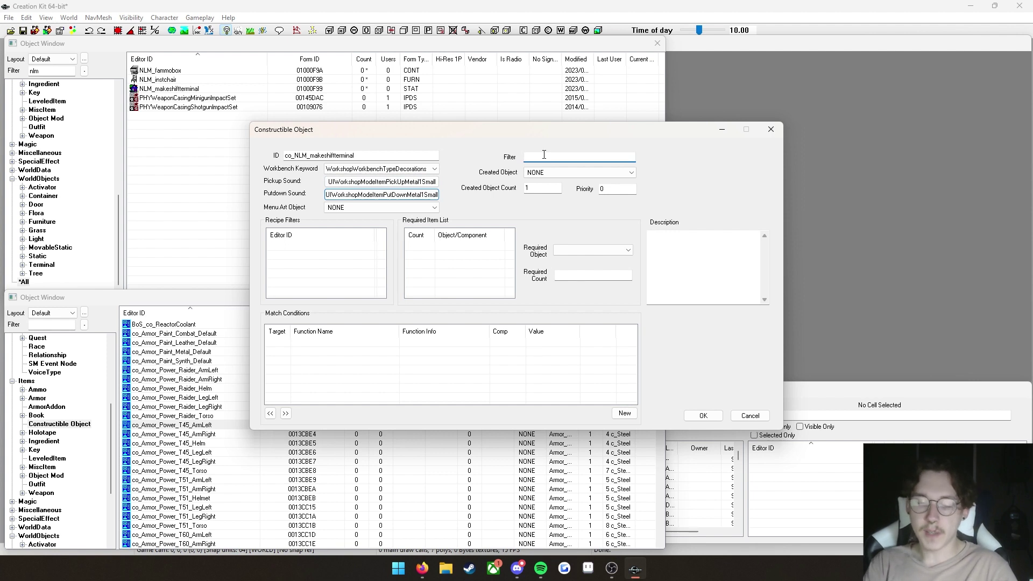
text(n)
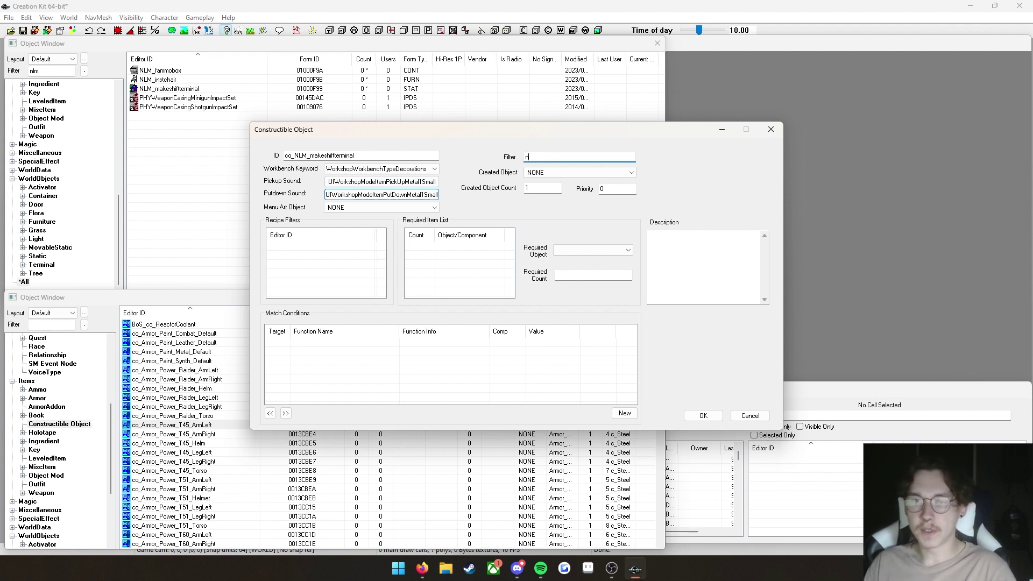
text(lm)
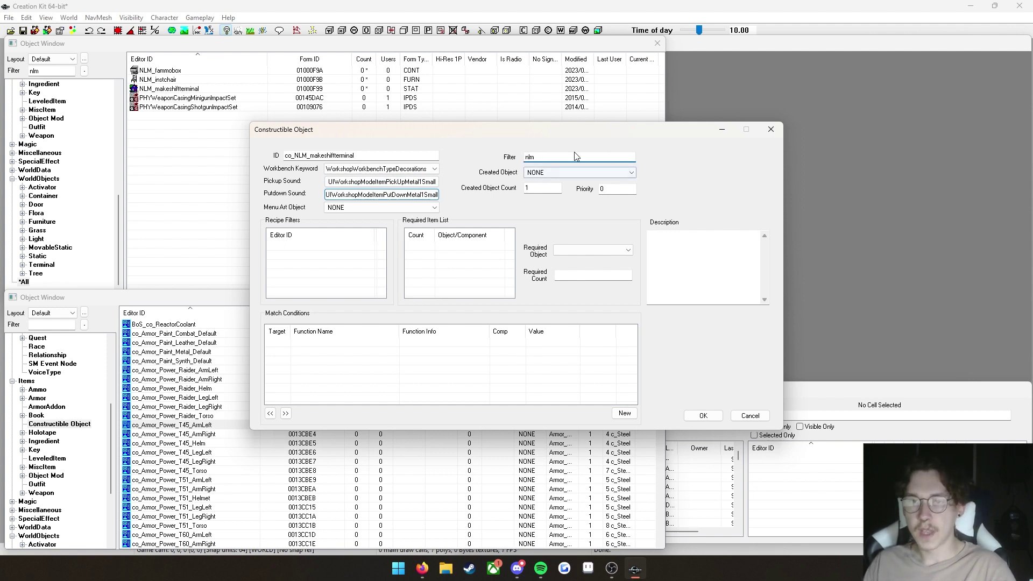
click(544, 172)
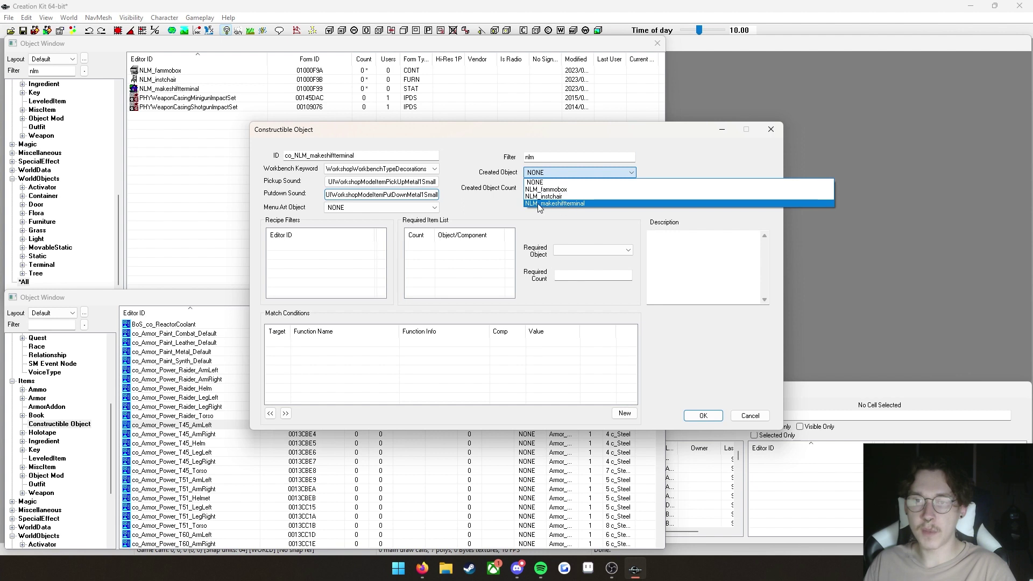
click(554, 204)
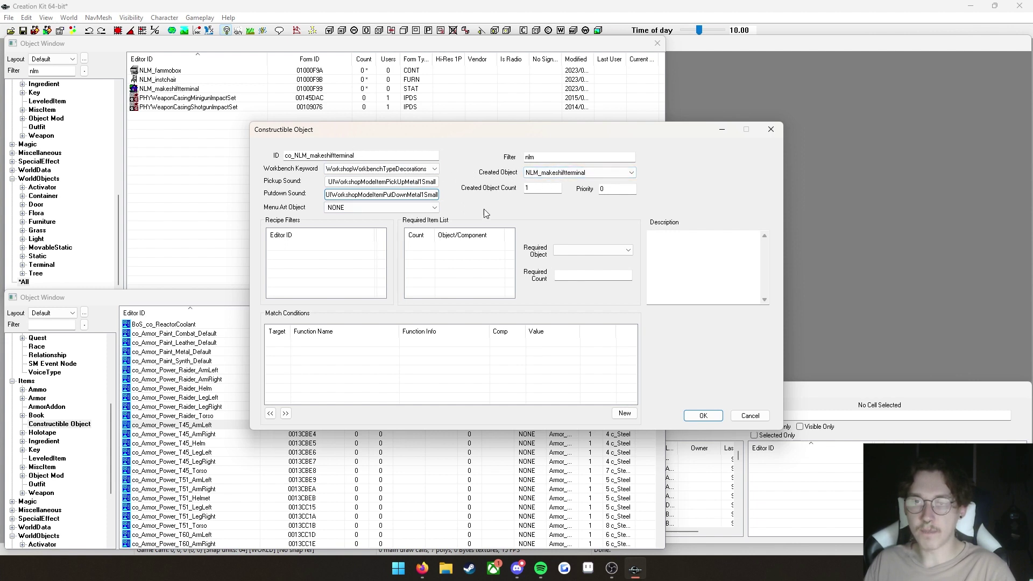
click(602, 188)
drag(582, 186, 573, 192)
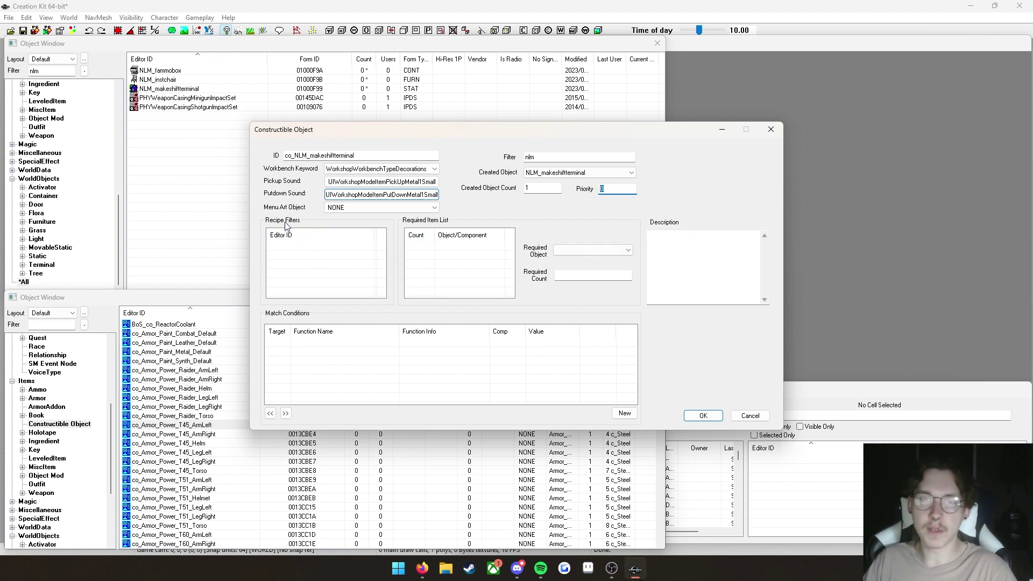
- Start adding a recipe filter, narrow the form list to workshoprecipefilter, and widen the selection window and its Form column
right_click(296, 260)
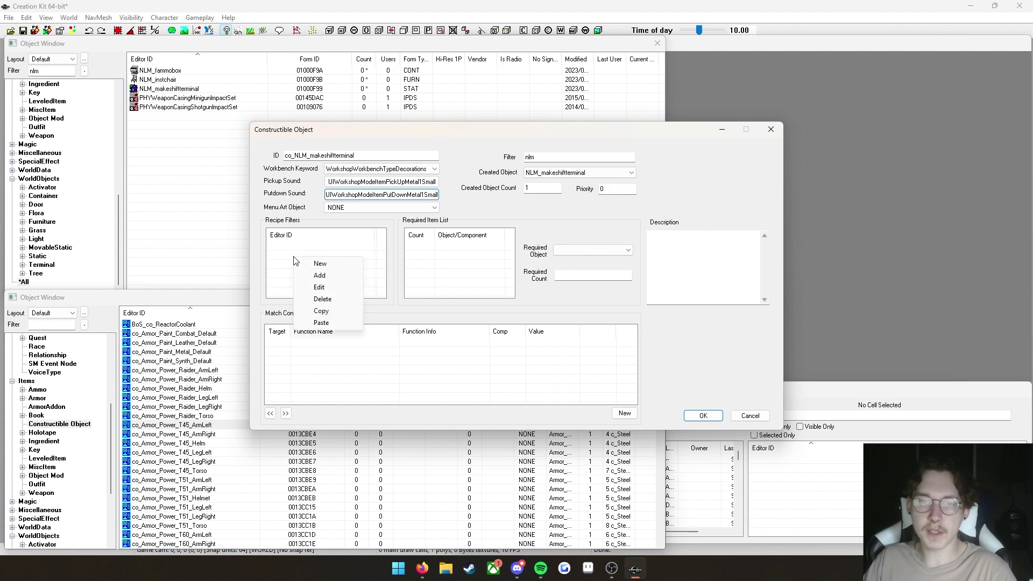
click(320, 275)
text(workshoprec)
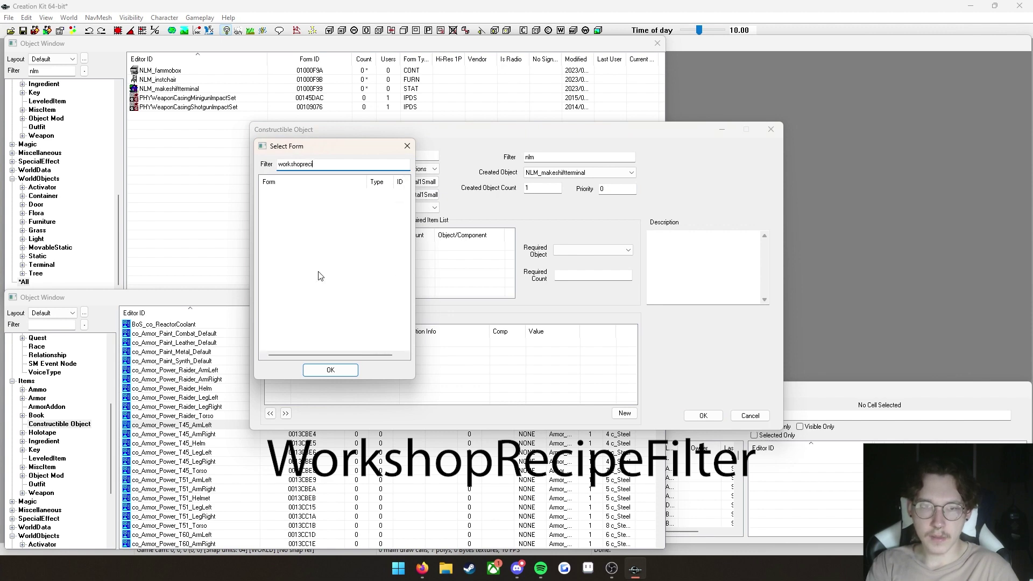
text(ipe)
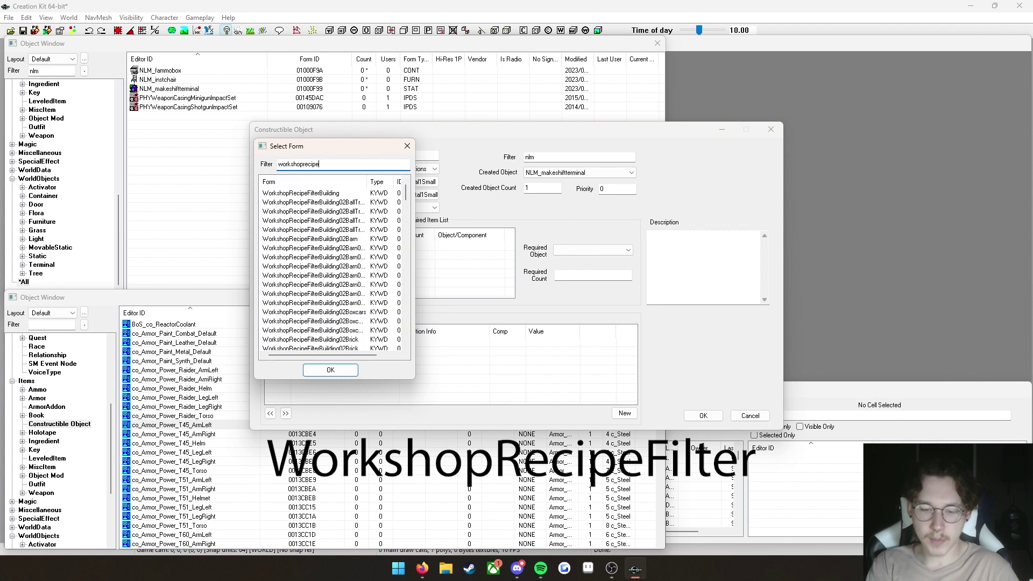
text(filter)
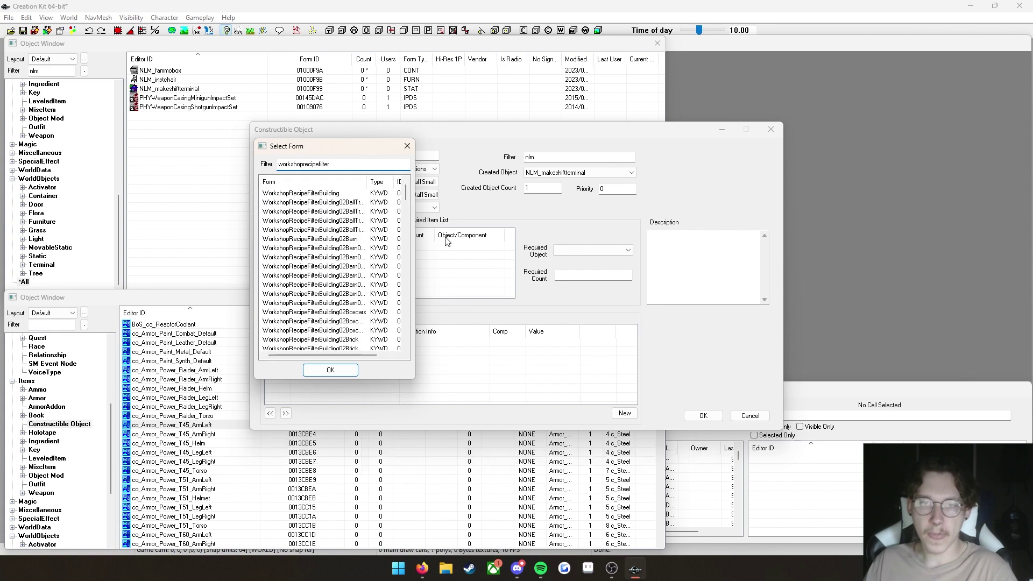
drag(416, 214, 535, 214)
drag(372, 185, 415, 184)
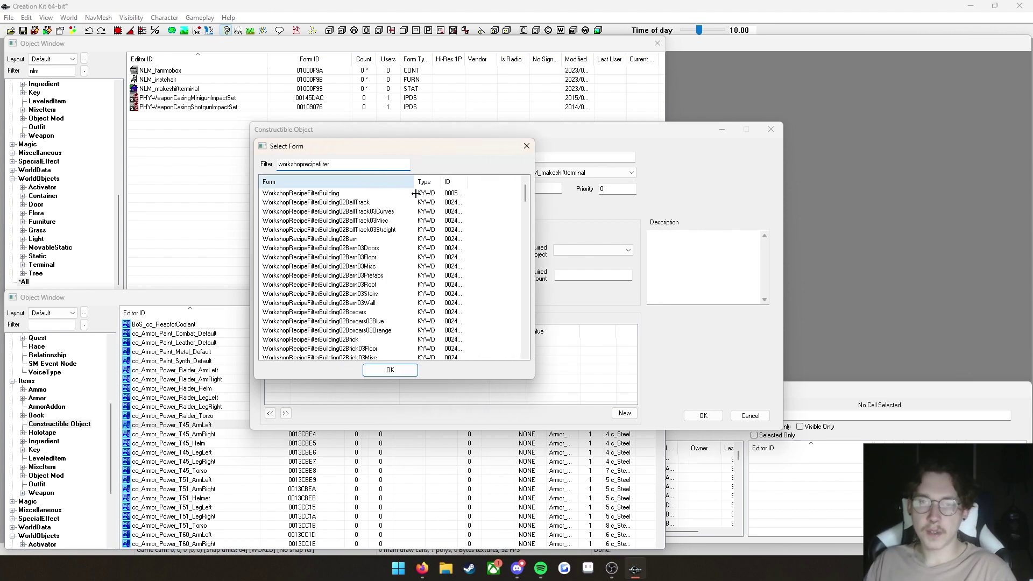
- Look through the workshop recipe filter keywords to examine how the main categories and their numbered subcategories are named
scroll(392, 246, down, 2)
scroll(393, 246, down, 3)
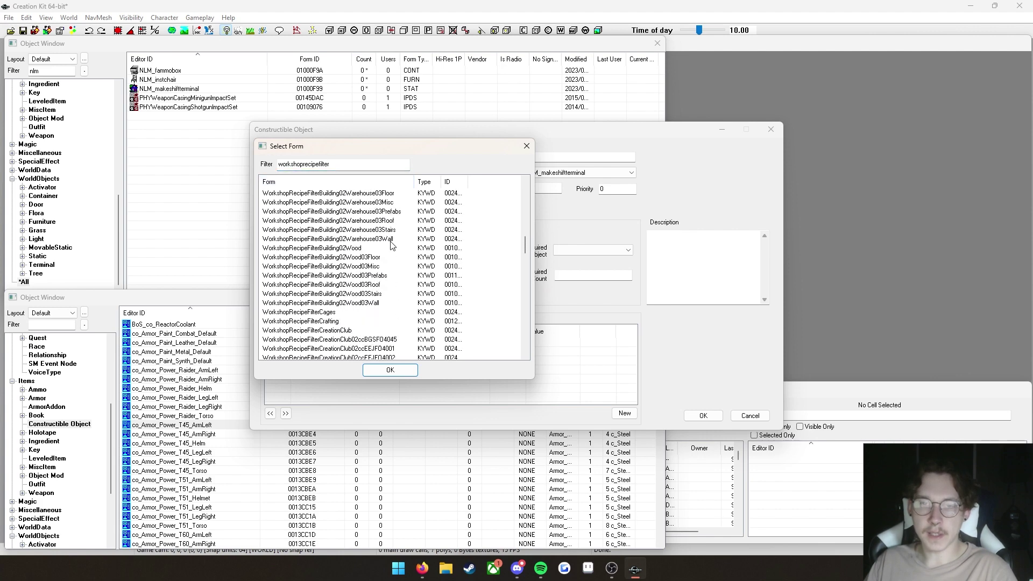
scroll(393, 246, up, 5)
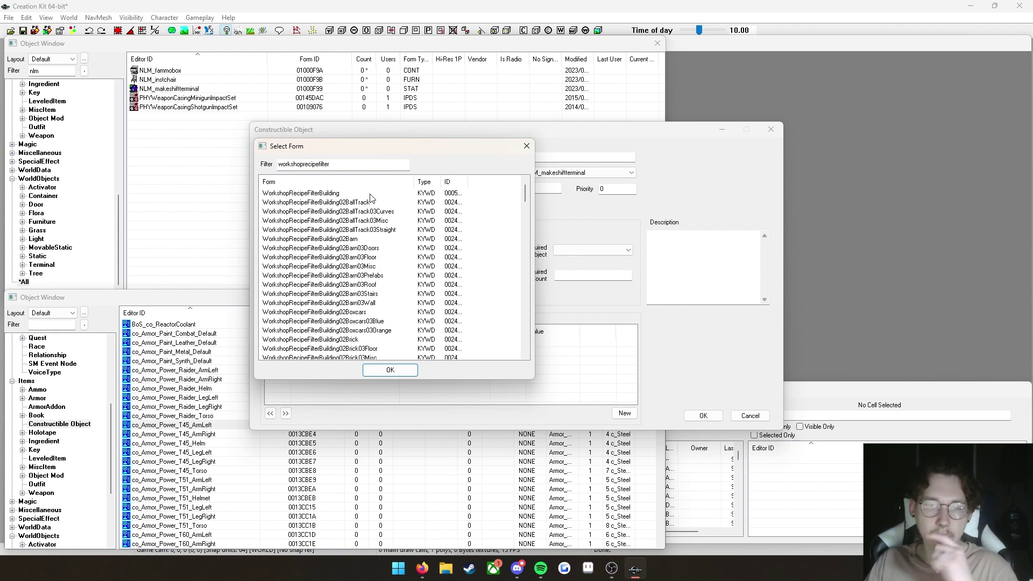
scroll(385, 237, down, 2)
scroll(385, 240, up, 2)
scroll(385, 245, down, 12)
scroll(386, 245, up, 2)
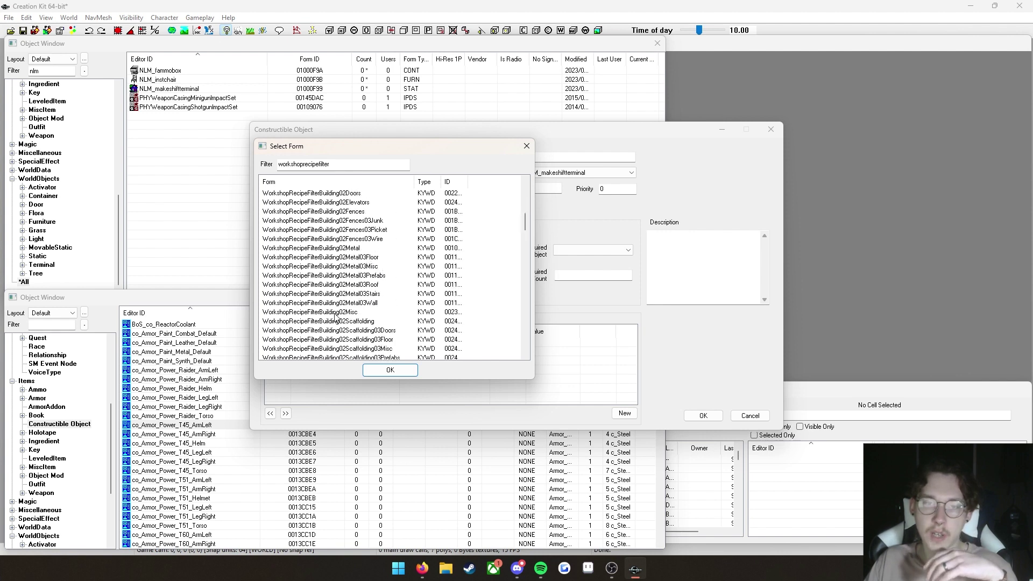
scroll(334, 316, up, 10)
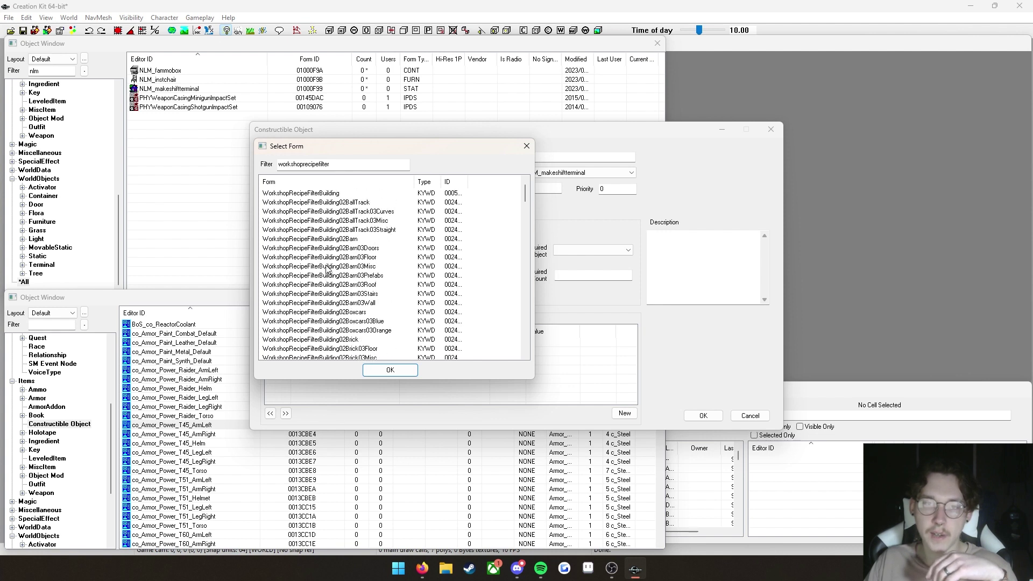
click(327, 194)
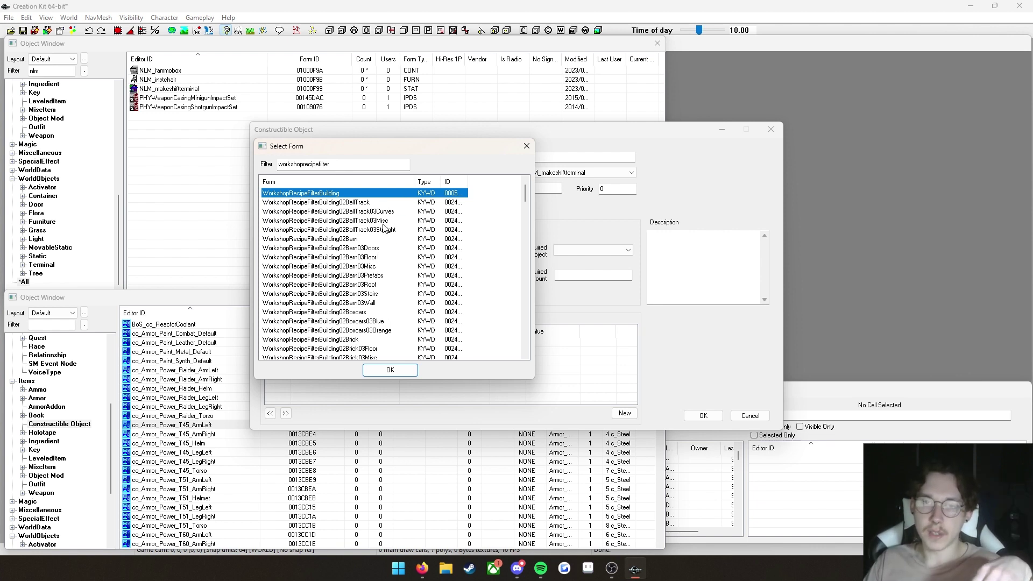
scroll(386, 228, down, 1)
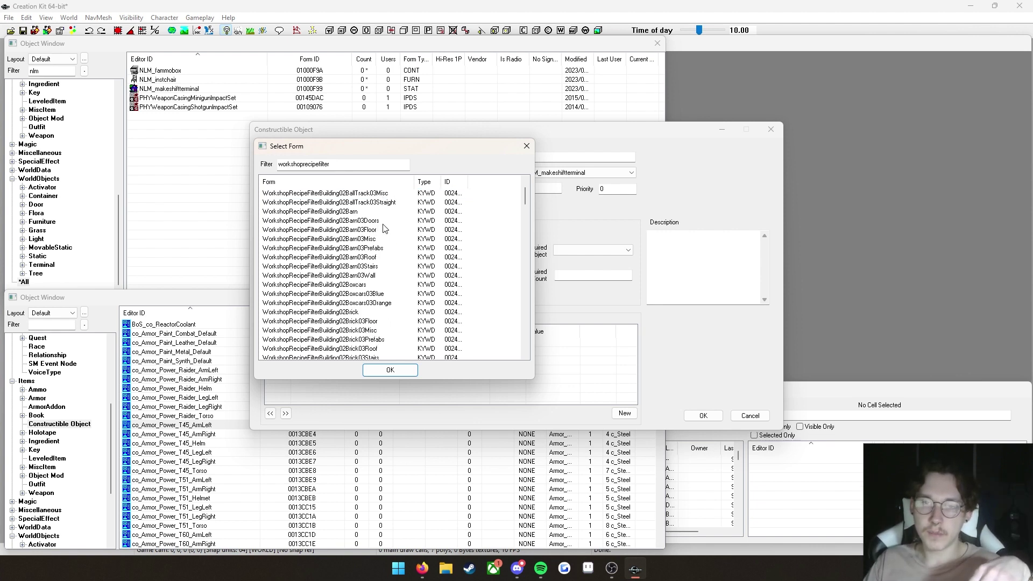
click(365, 267)
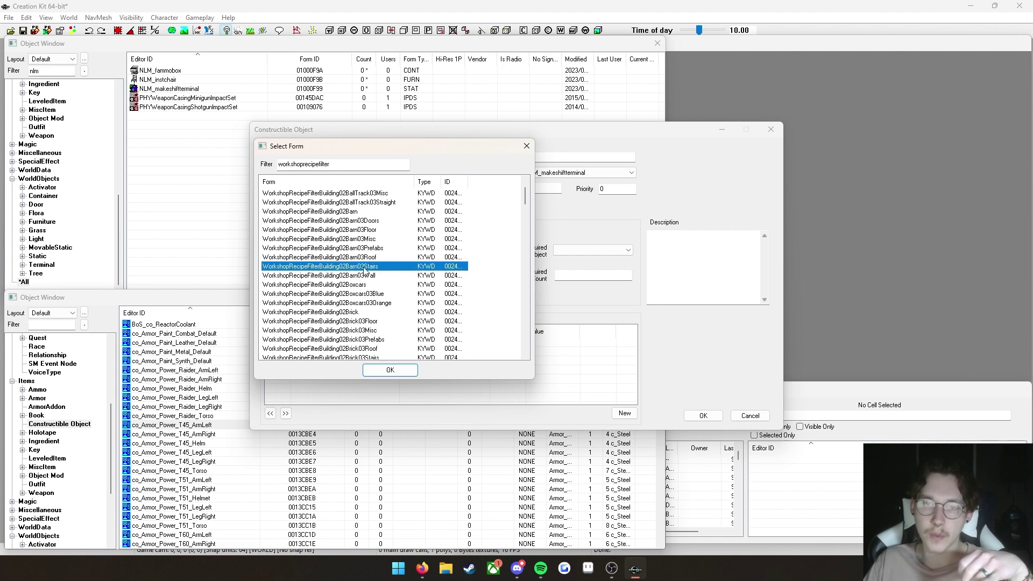
scroll(366, 270, down, 15)
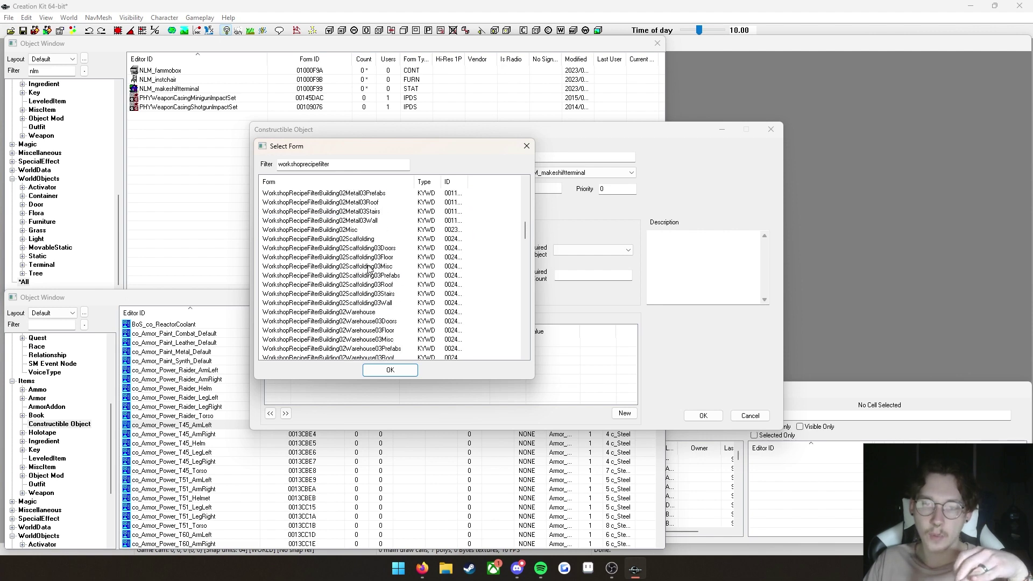
scroll(369, 268, down, 6)
scroll(379, 261, up, 11)
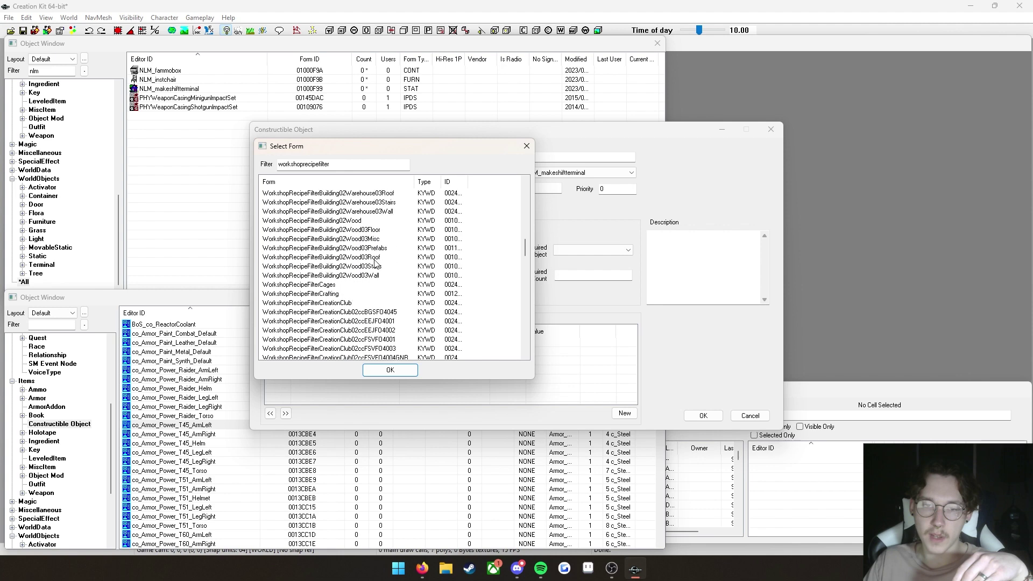
scroll(379, 259, up, 10)
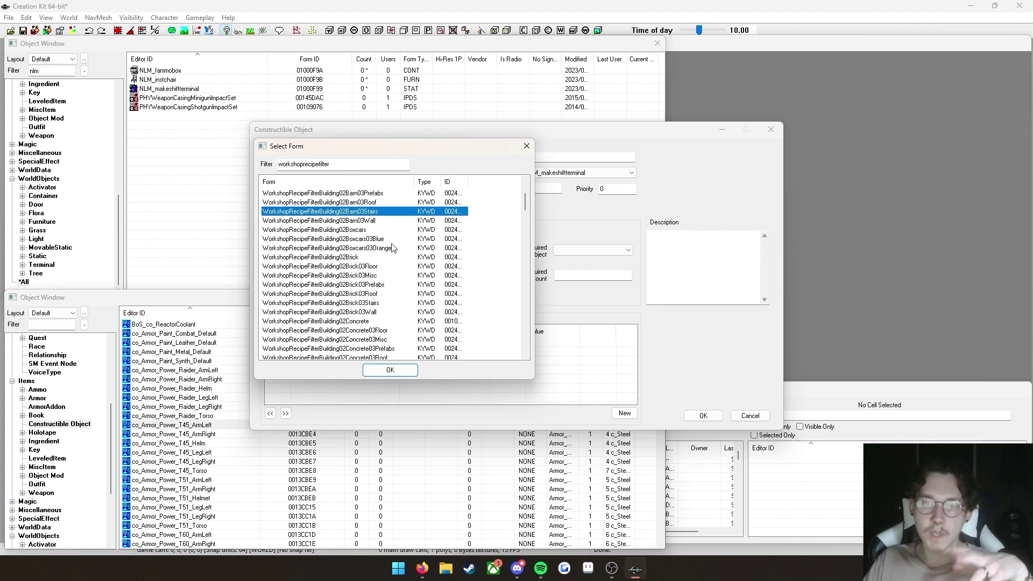
scroll(402, 269, down, 3)
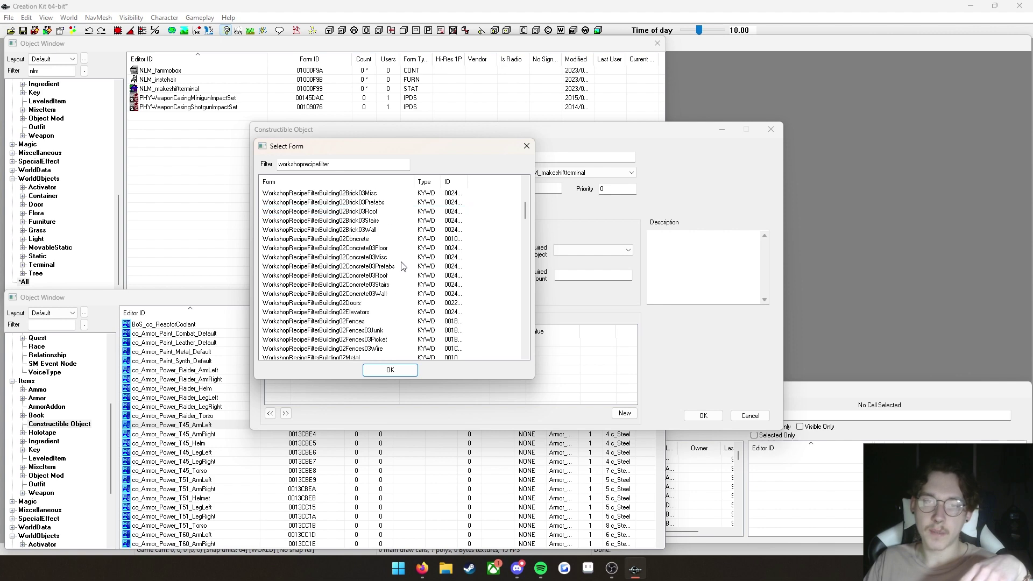
scroll(403, 266, down, 5)
scroll(403, 266, down, 15)
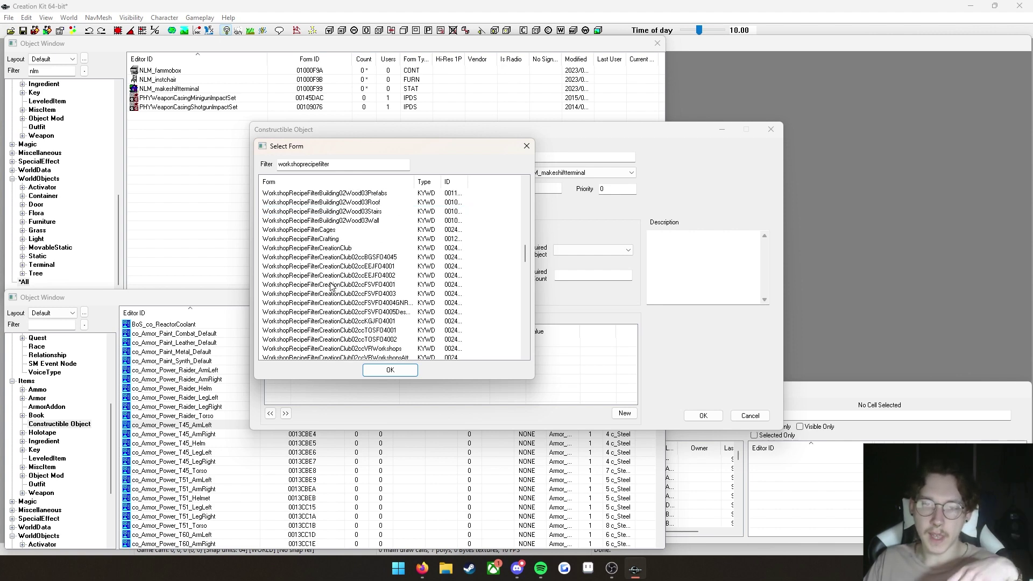
scroll(331, 285, down, 20)
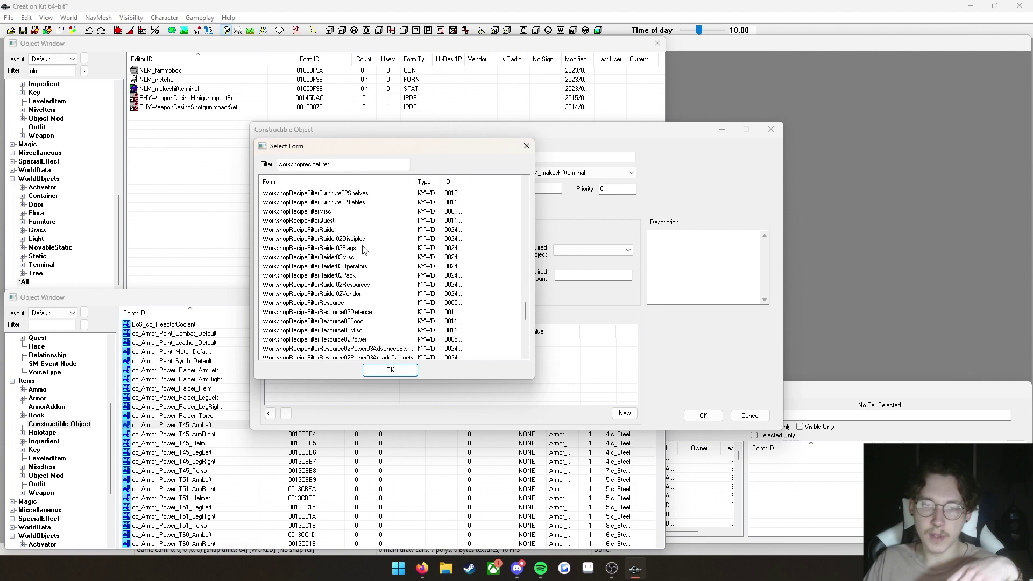
scroll(364, 249, up, 20)
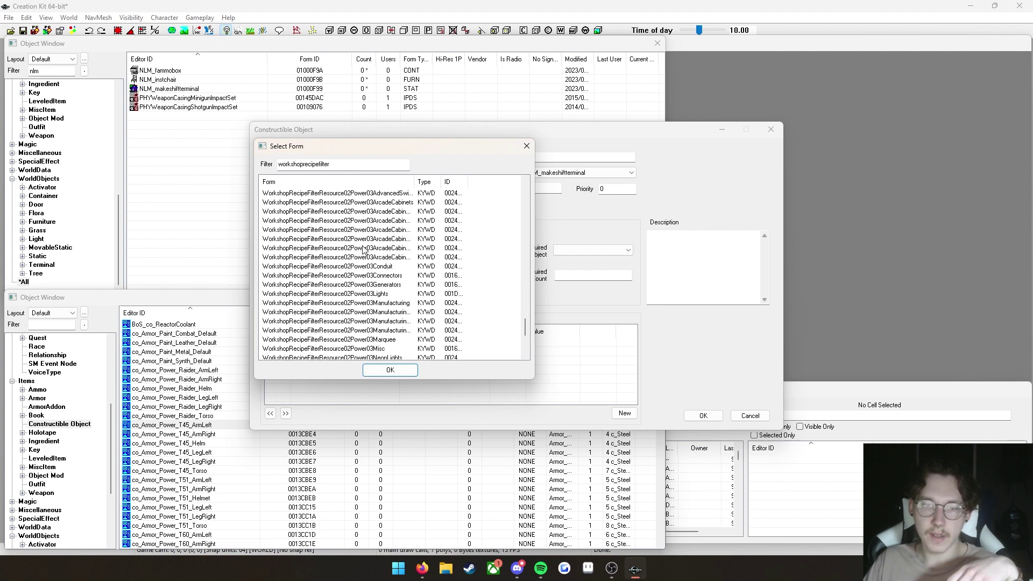
scroll(368, 299, up, 9)
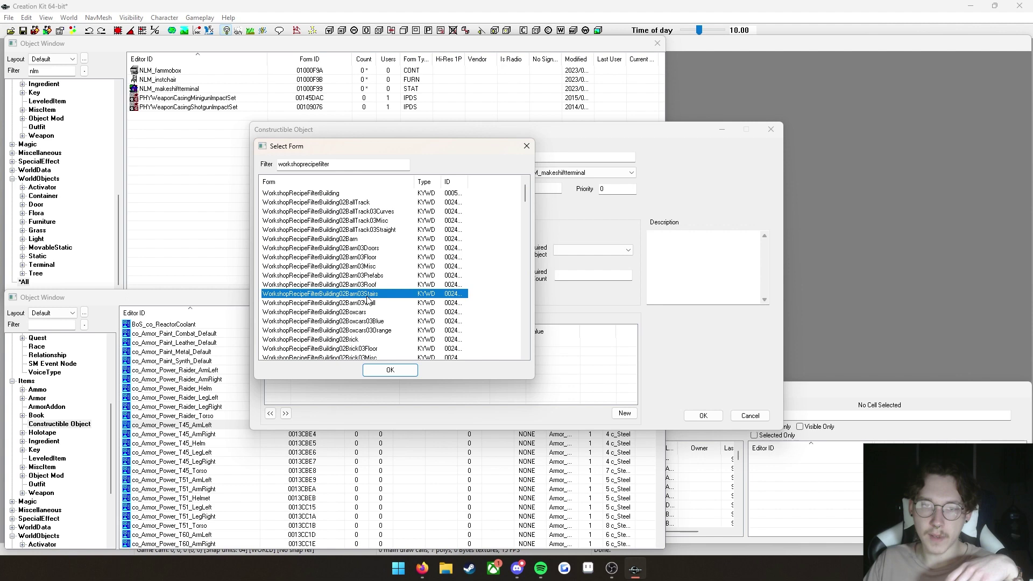
- Add the WorkshopRecipeFilterDecor02Misc keyword to the terminal recipe's filters
scroll(367, 299, down, 20)
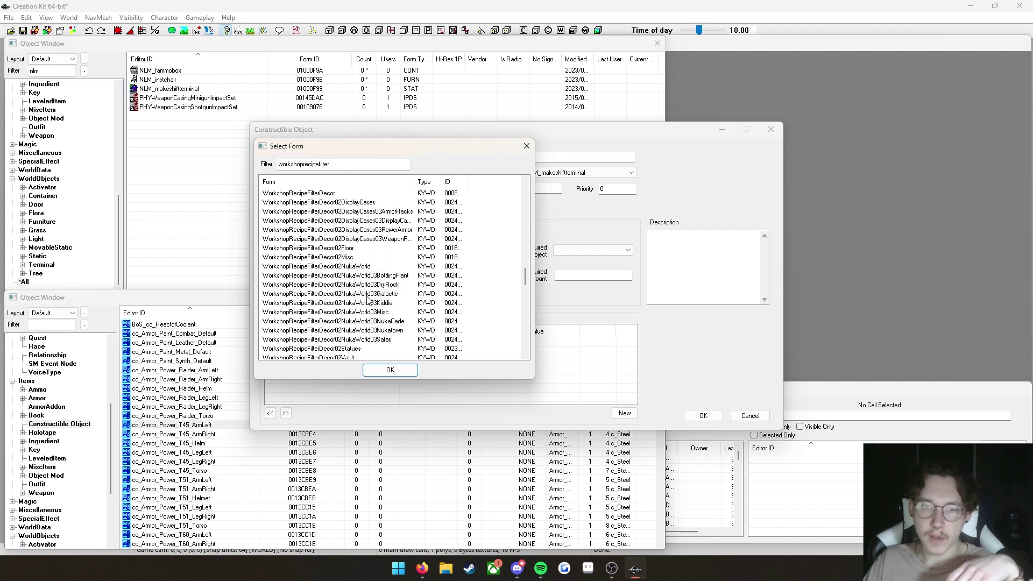
scroll(368, 299, down, 12)
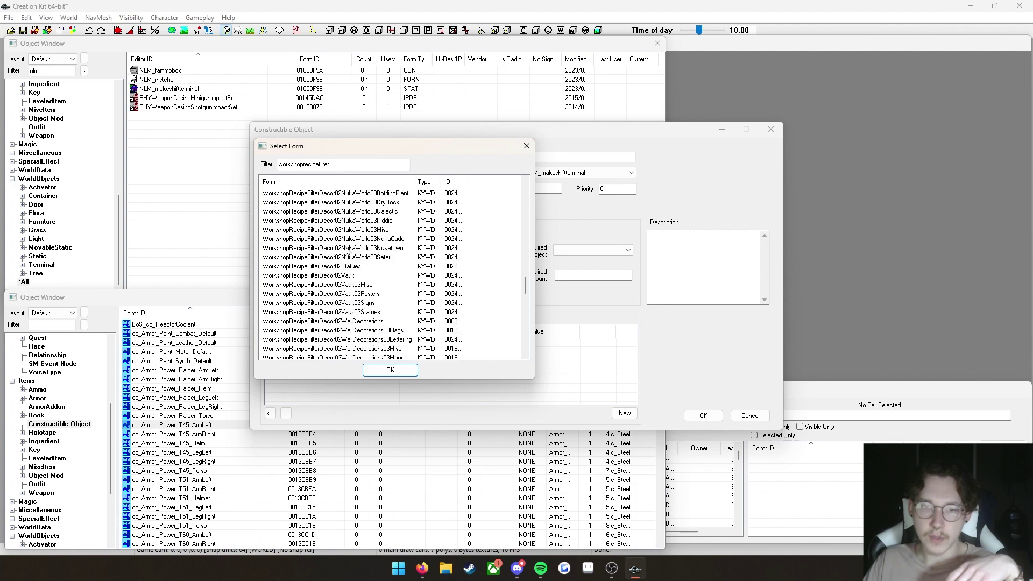
scroll(347, 248, up, 12)
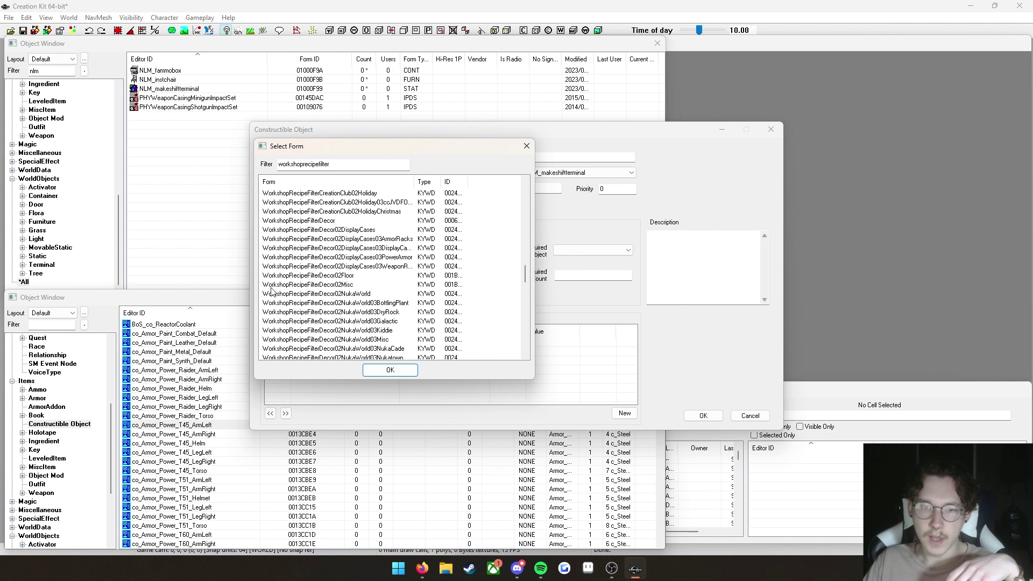
click(340, 285)
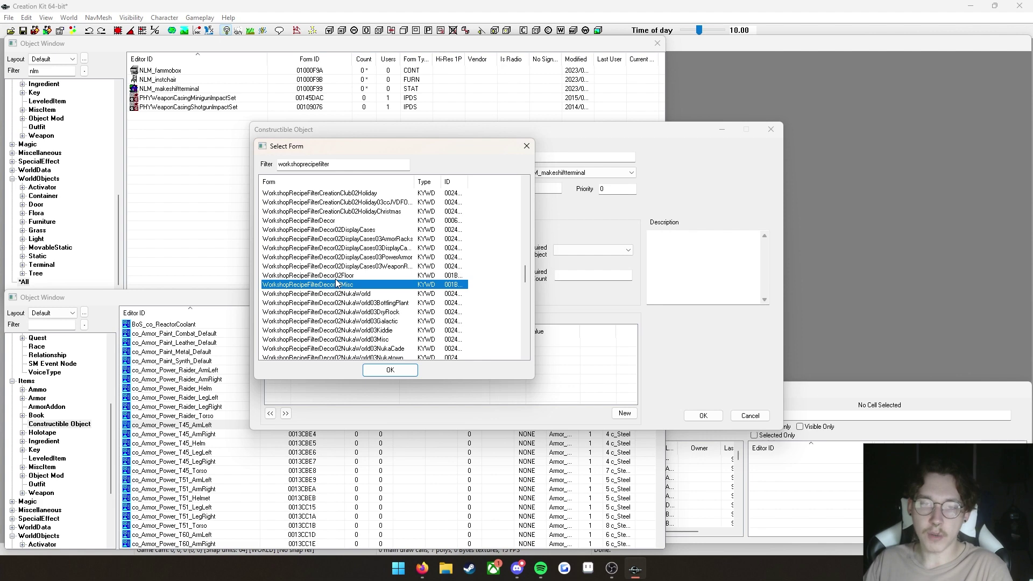
click(390, 370)
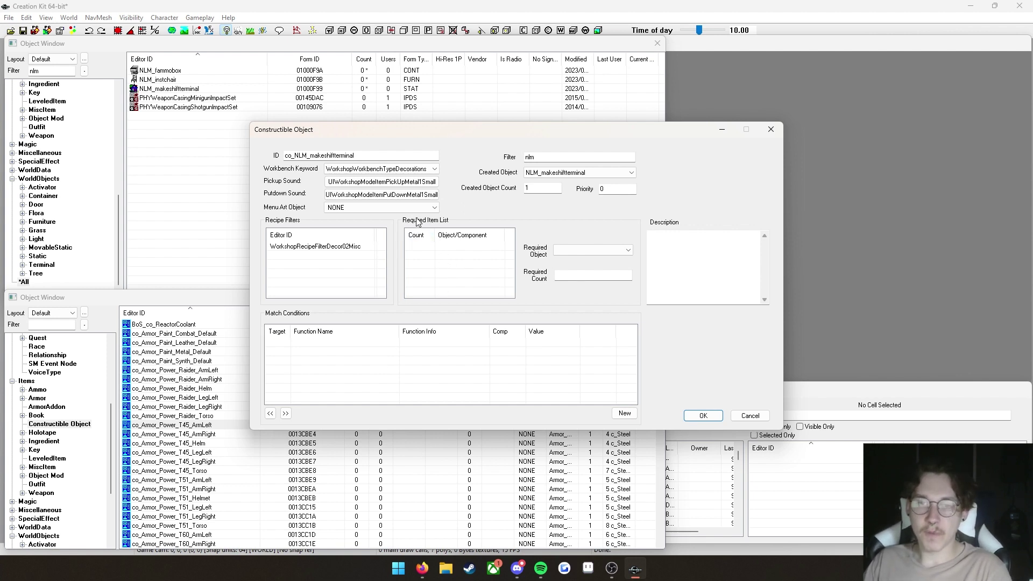
- Start adding a required item to the terminal recipe, filter the forms by c_, sort them by type and widen the selection window
right_click(445, 252)
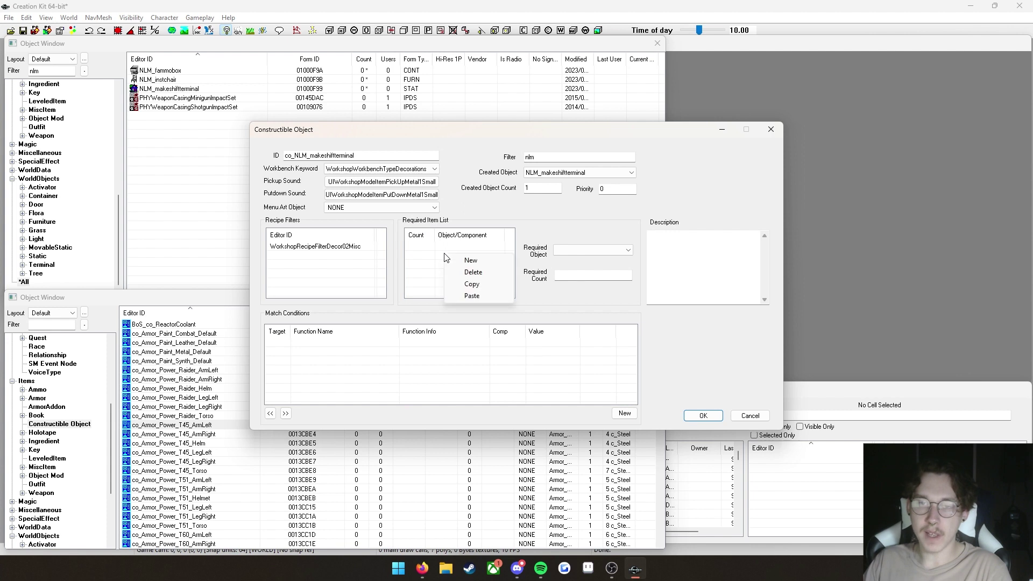
click(449, 261)
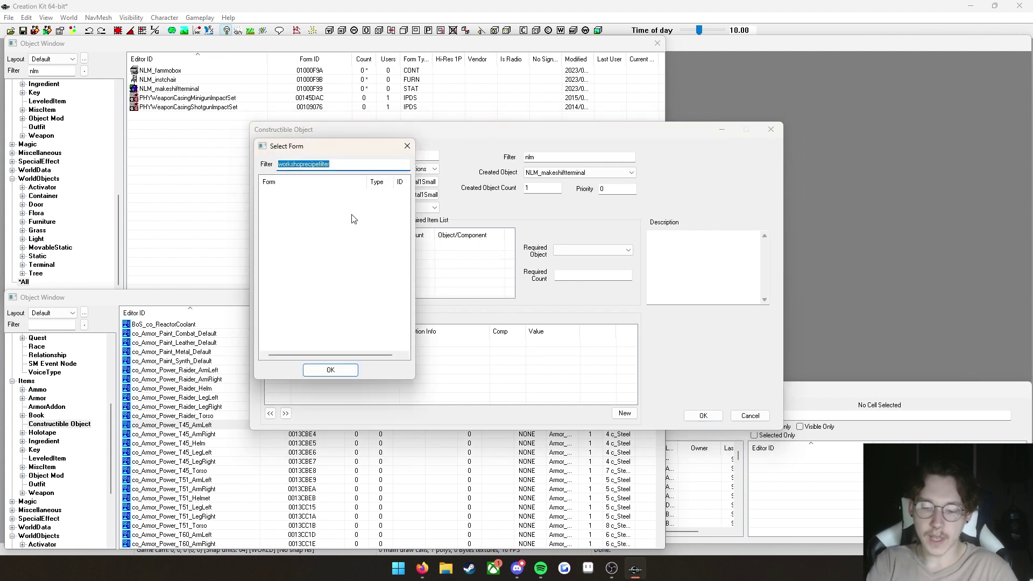
text(c_)
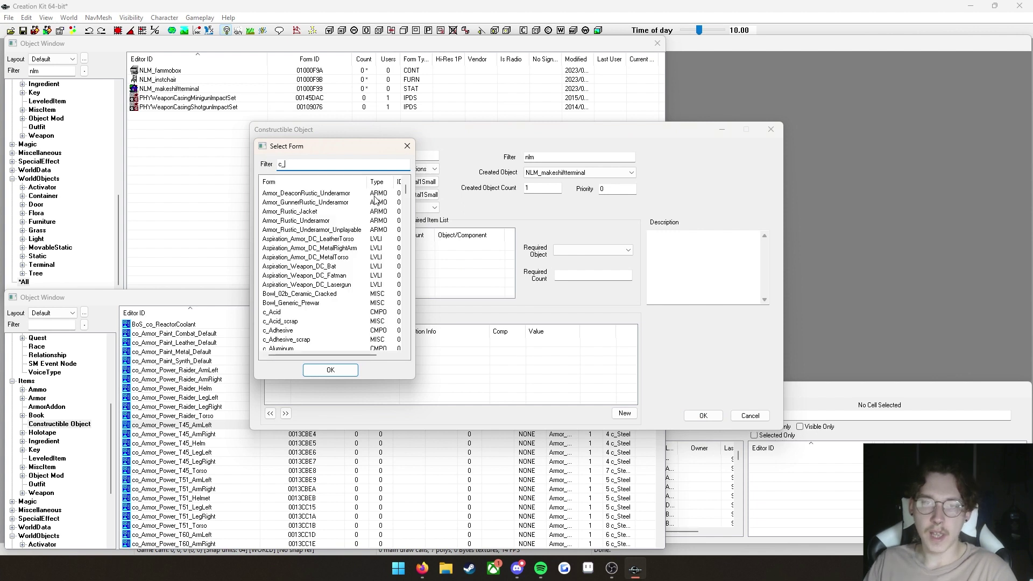
click(377, 182)
scroll(330, 220, down, 5)
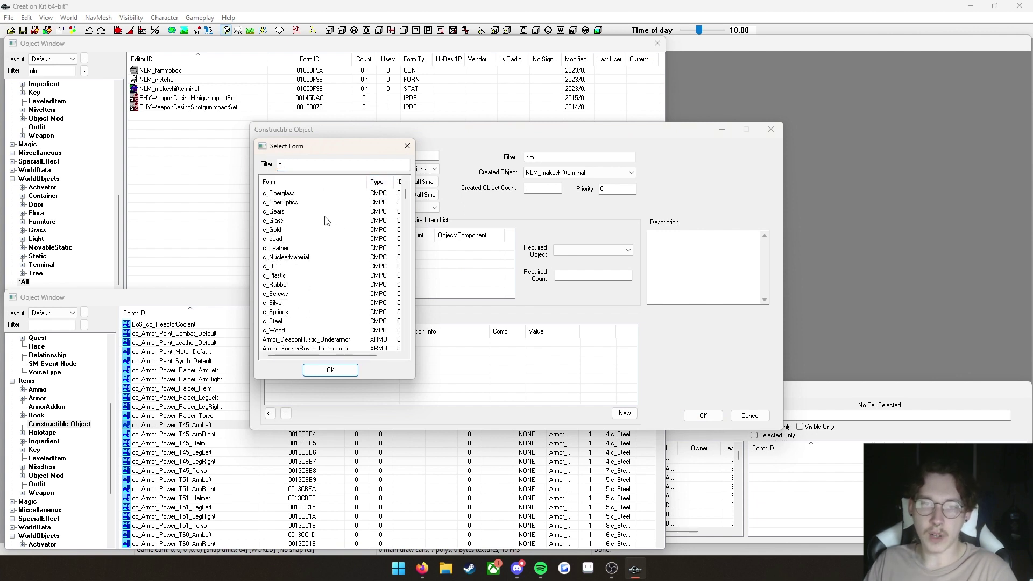
scroll(321, 284, up, 5)
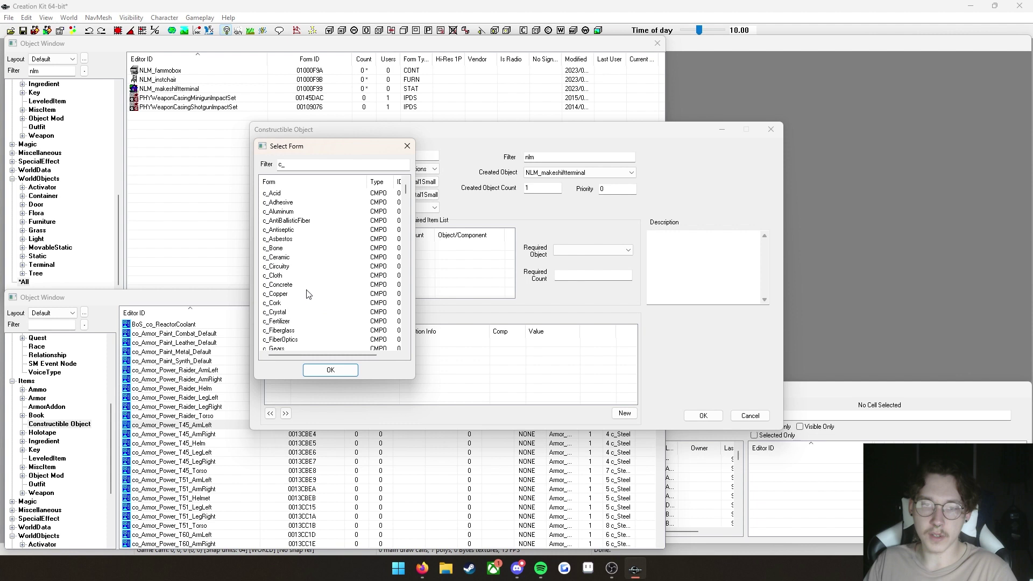
drag(415, 364, 504, 366)
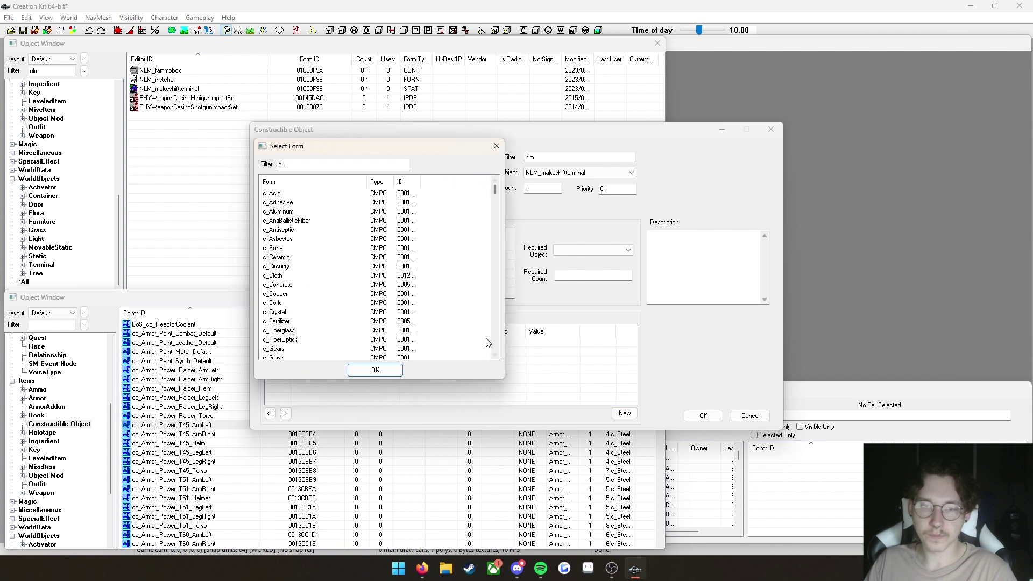
- Add the c_Steel component to the recipe's required items with a count of 2
scroll(323, 221, down, 4)
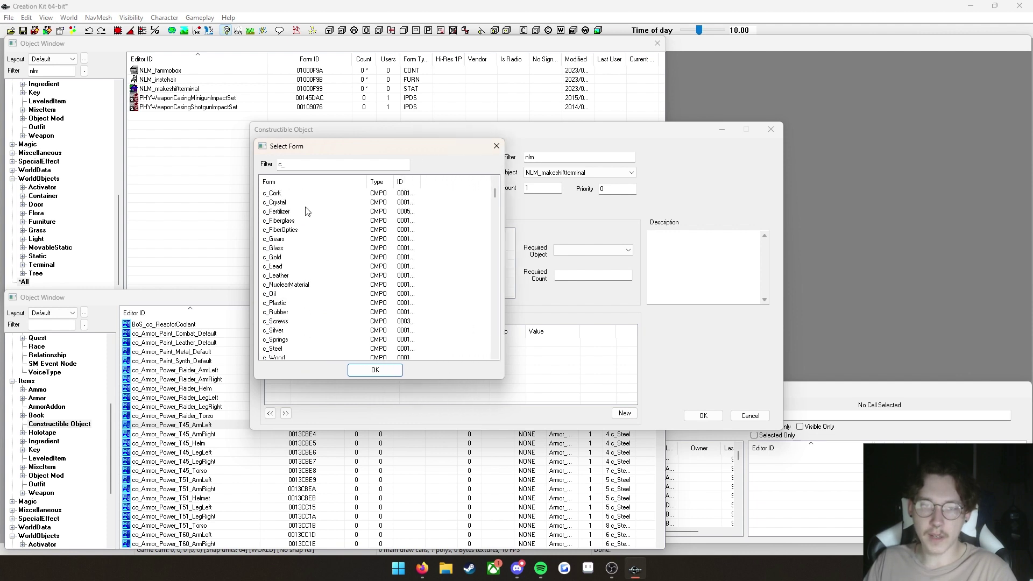
scroll(291, 287, down, 1)
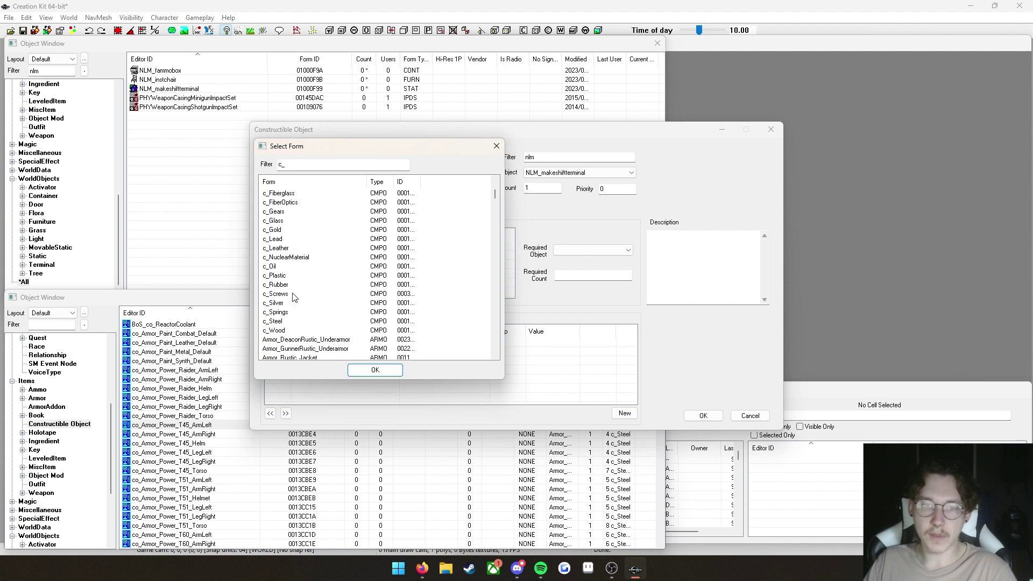
click(279, 322)
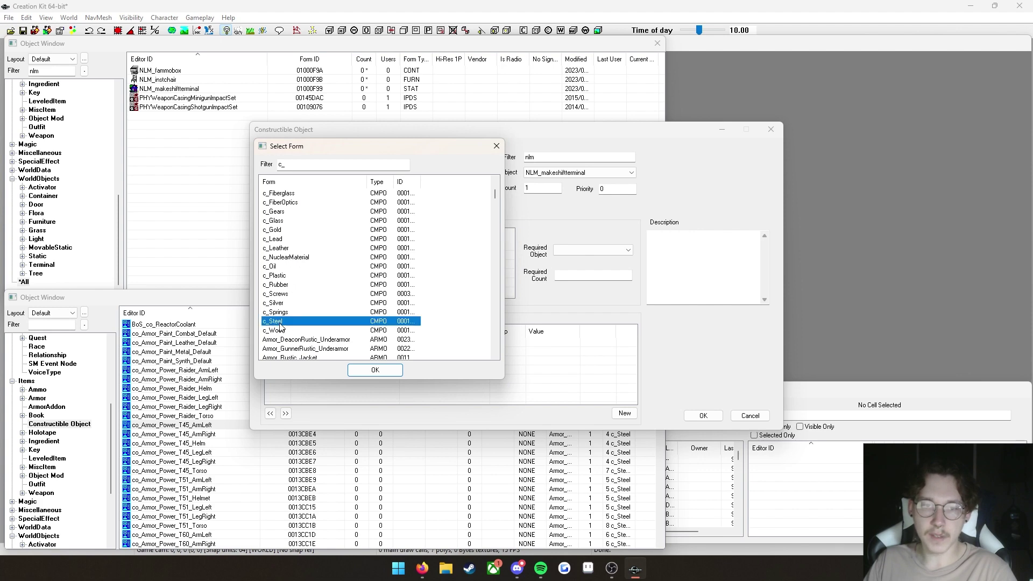
click(377, 370)
text(2)
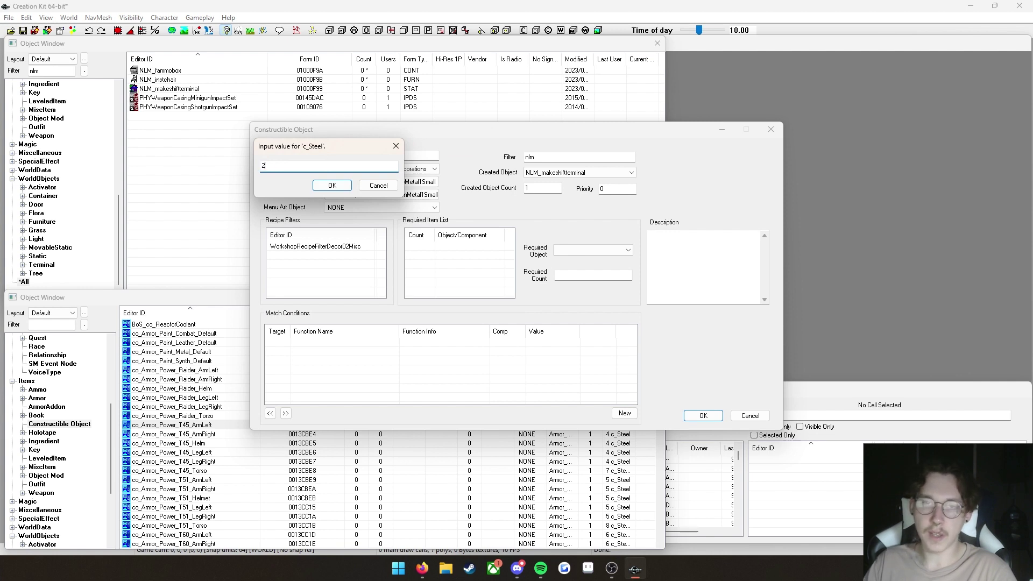
click(332, 186)
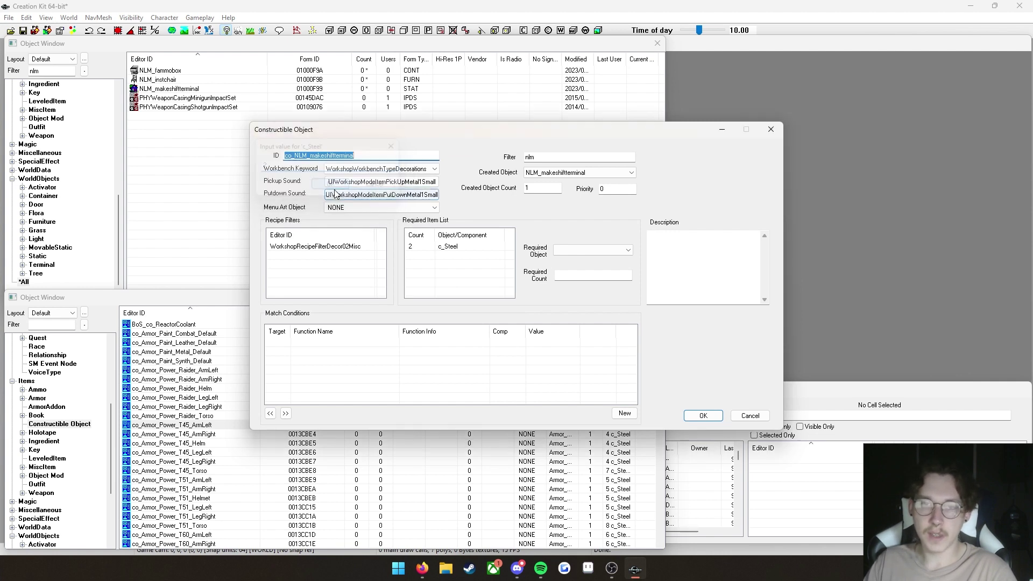
- Add the c_Circuitry component to the recipe's required items with a count of 1
right_click(420, 265)
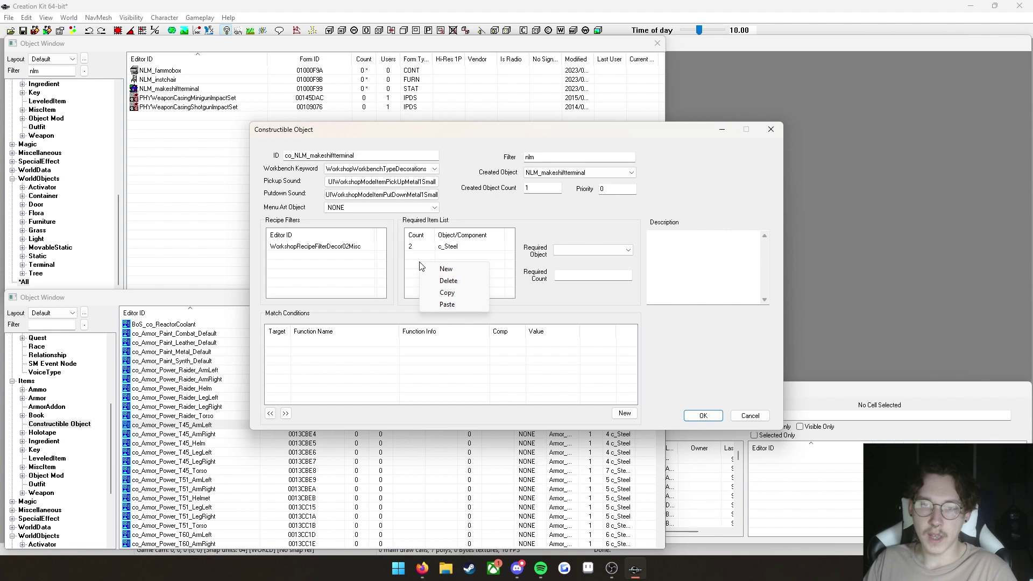
click(446, 269)
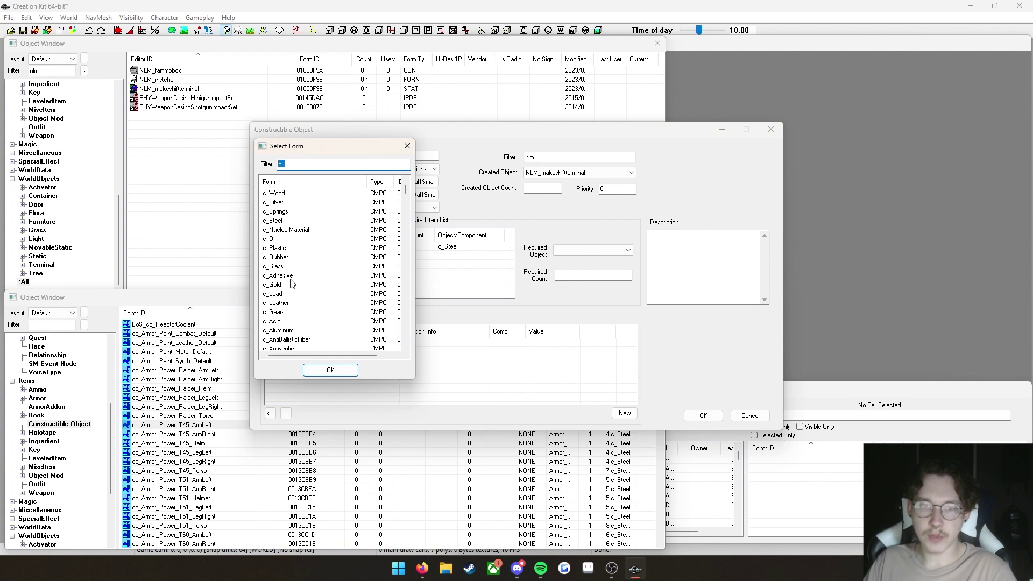
scroll(293, 322, down, 3)
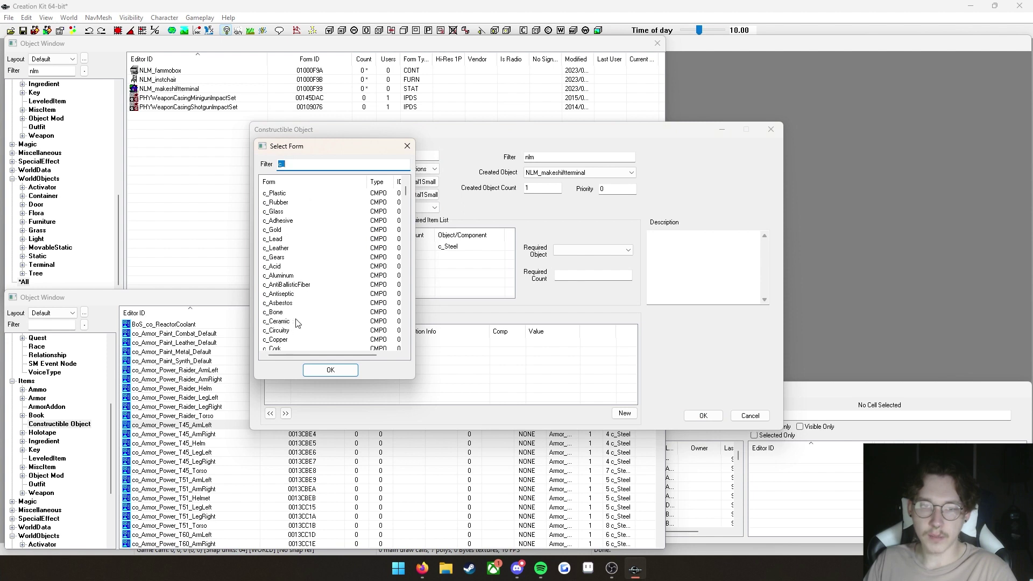
click(291, 304)
click(331, 370)
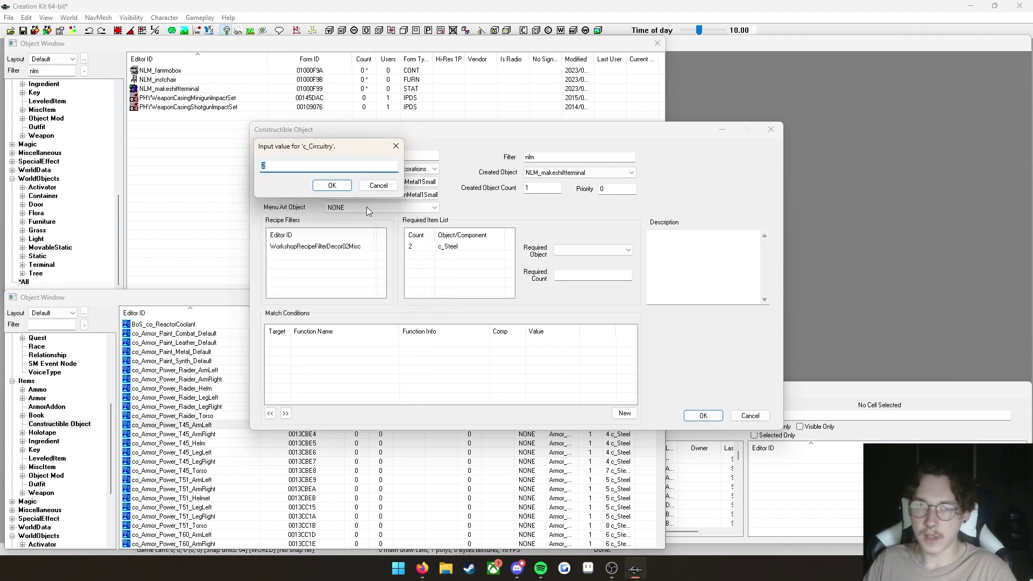
text(1)
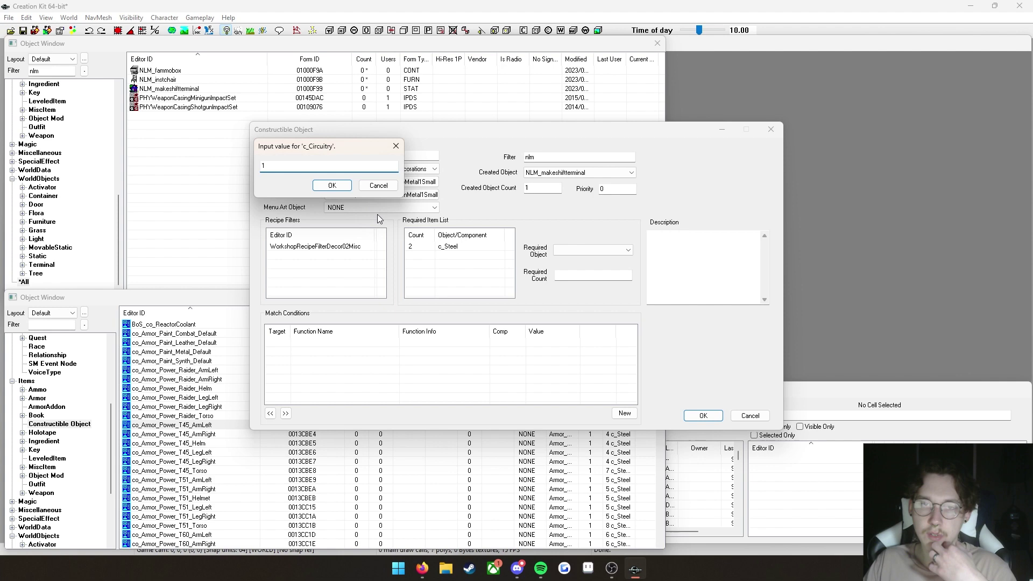
click(332, 185)
- Add the c_Glass component with a count of 1 to the required items and save the terminal's constructible object
right_click(431, 275)
key(Escape)
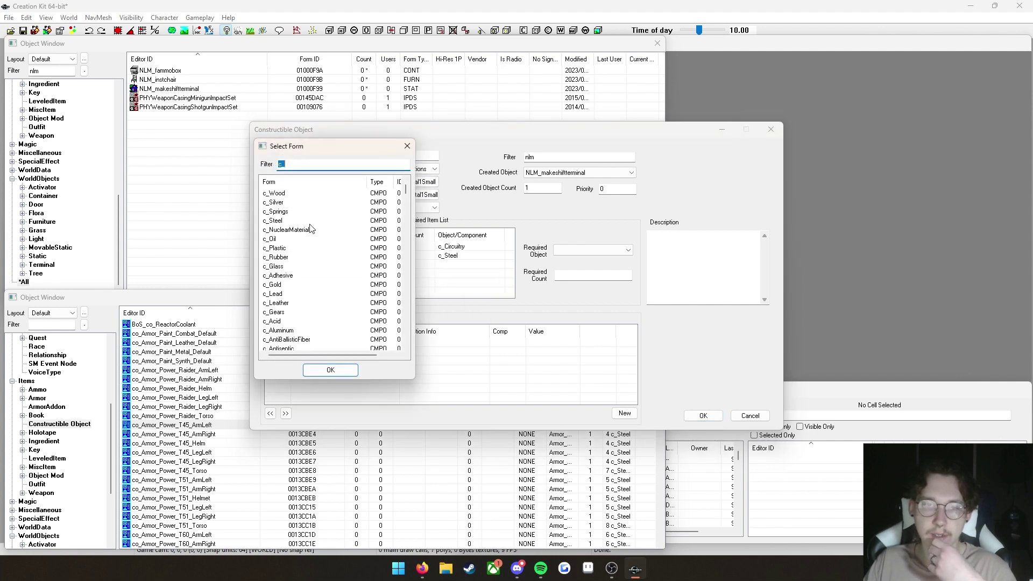
click(276, 266)
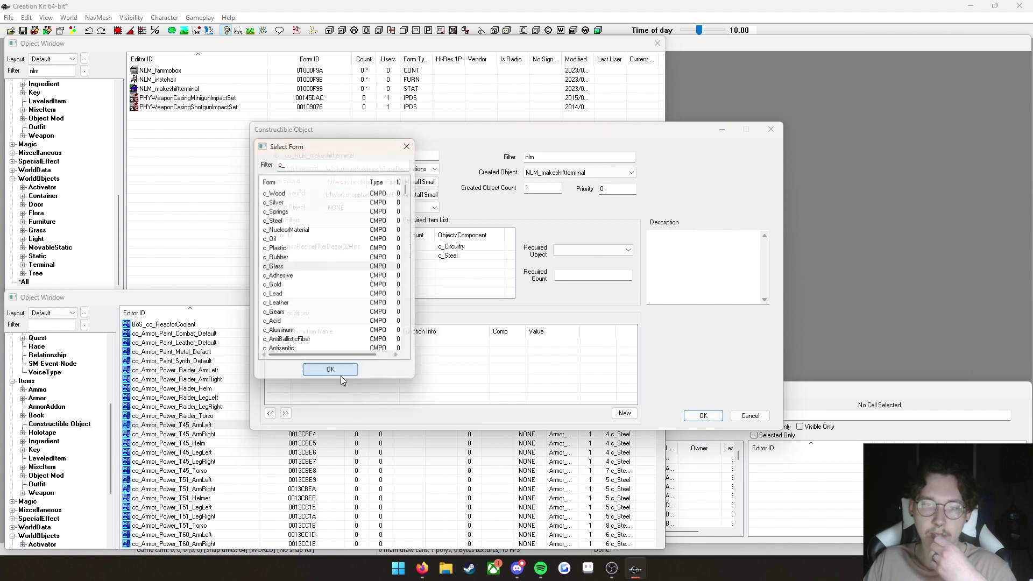
click(341, 375)
key(Return)
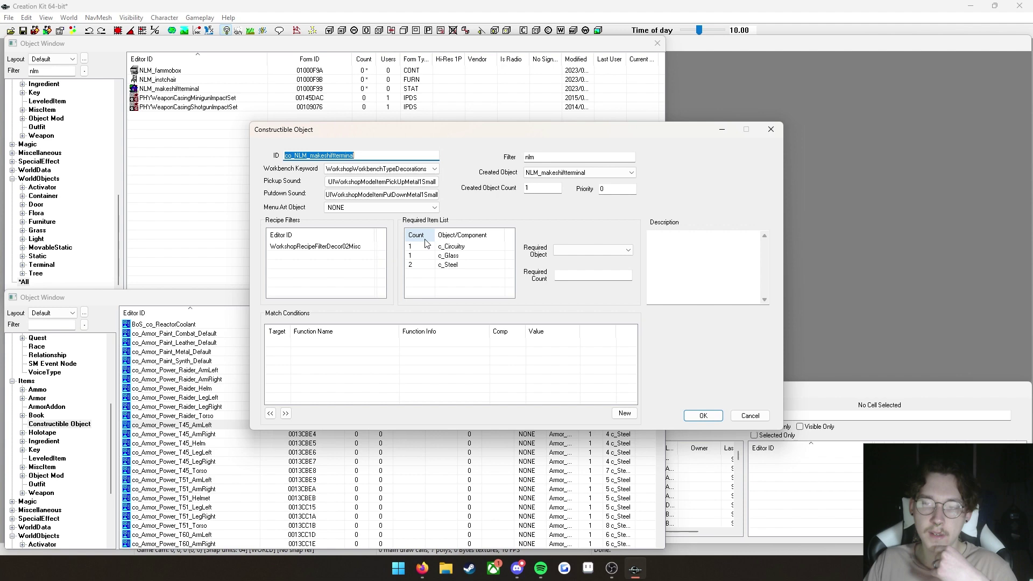
click(709, 417)
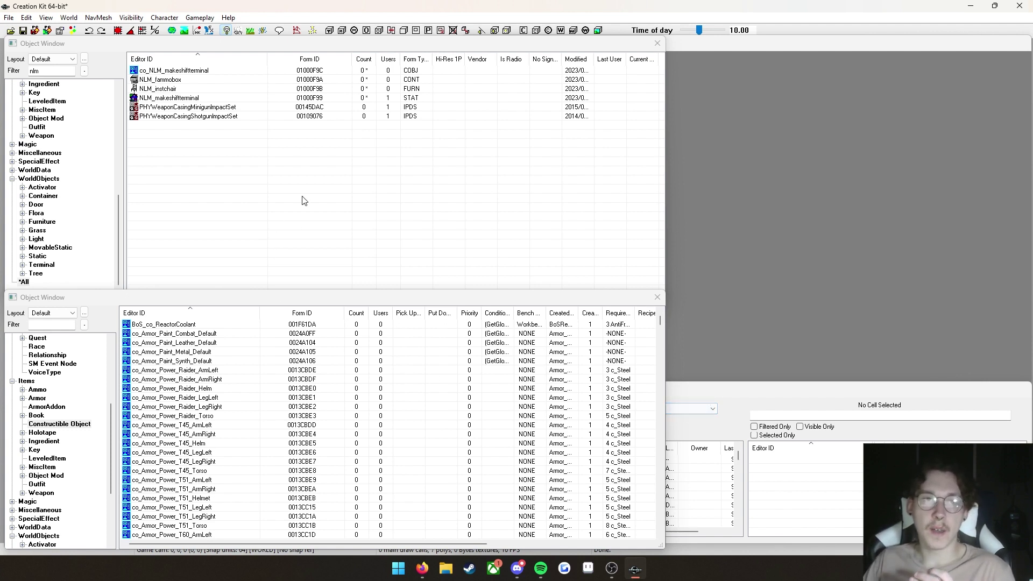
- Save the plugin in the Data folder as NLMods_MoreSettlementStuff_TUTORIAL
click(13, 18)
click(27, 42)
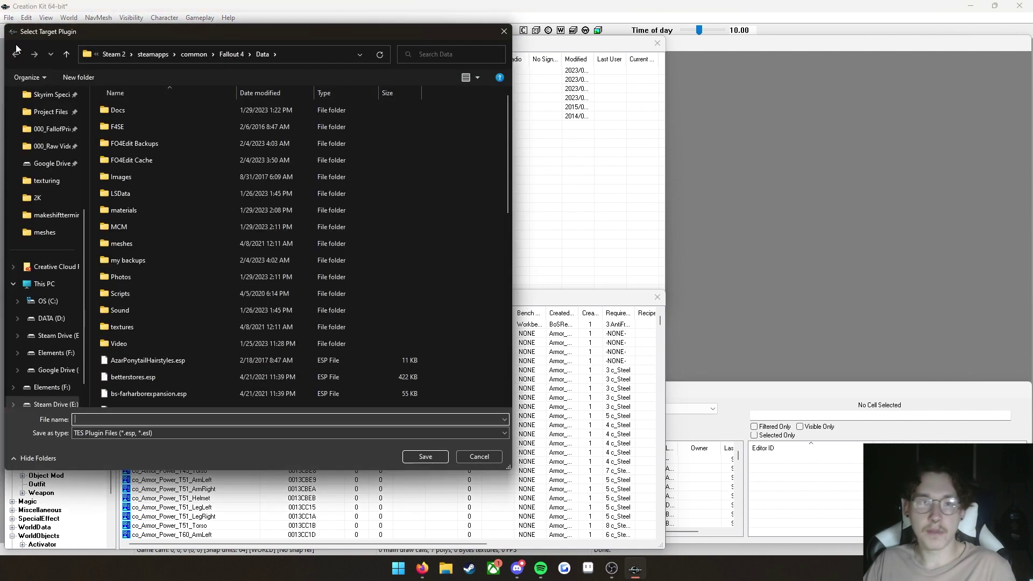
scroll(227, 302, down, 15)
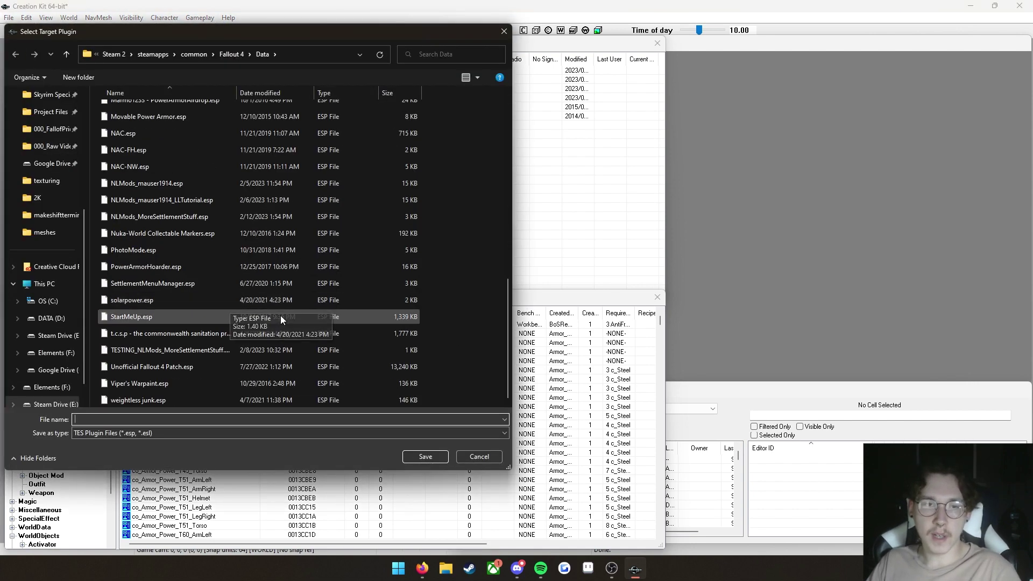
text(NLMOds)
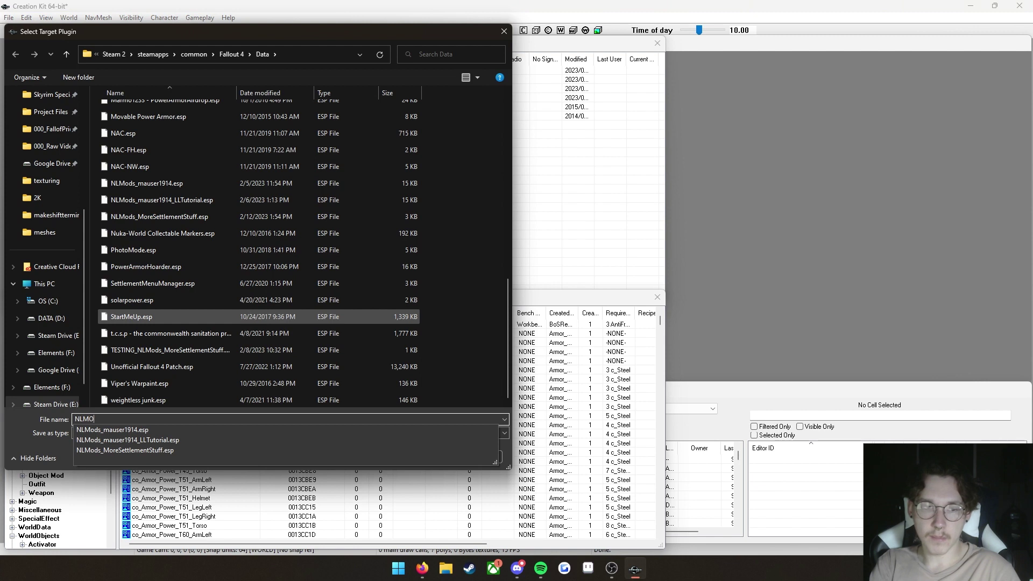
key(BackSpace)
key(BackSpace)
key(BackSpace)
text(ods)
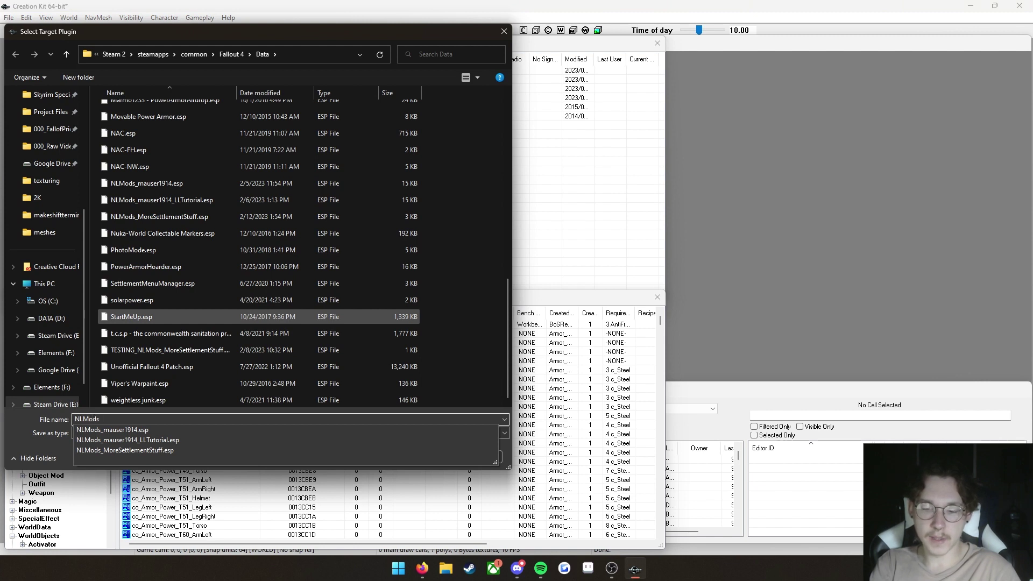
text(_)
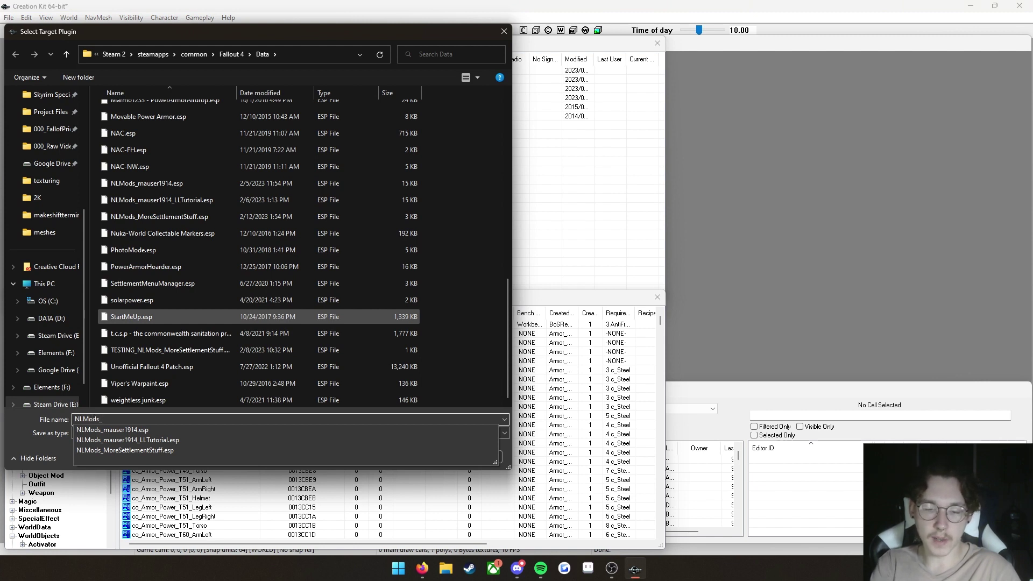
text(MoreSettlementStuf)
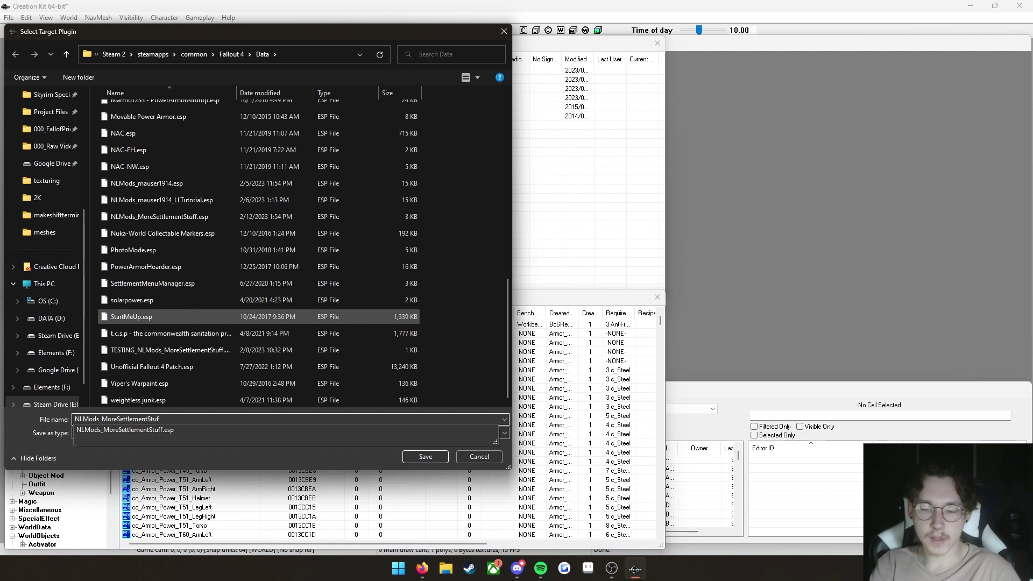
text(f_TUTORIAL)
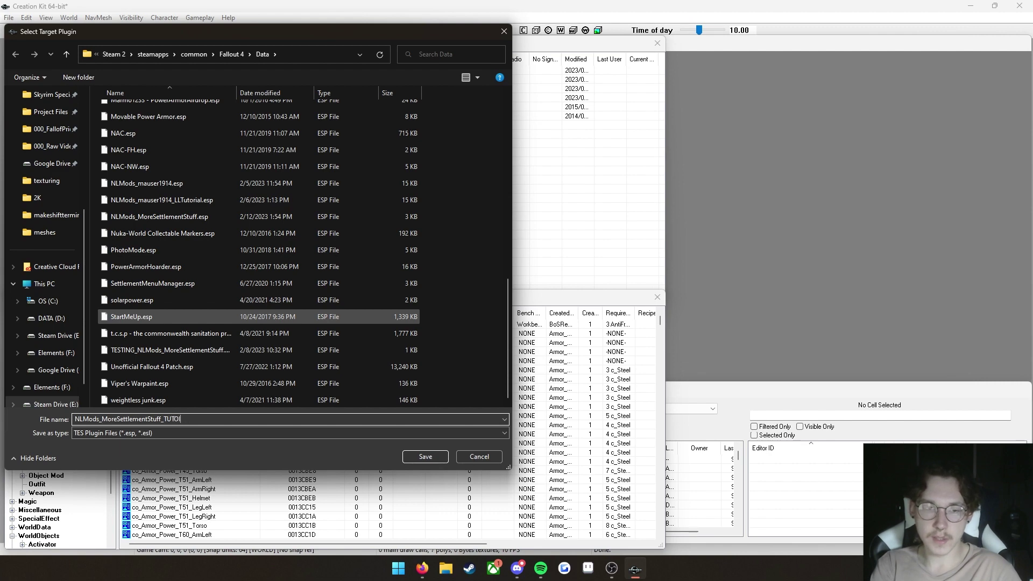
click(425, 456)
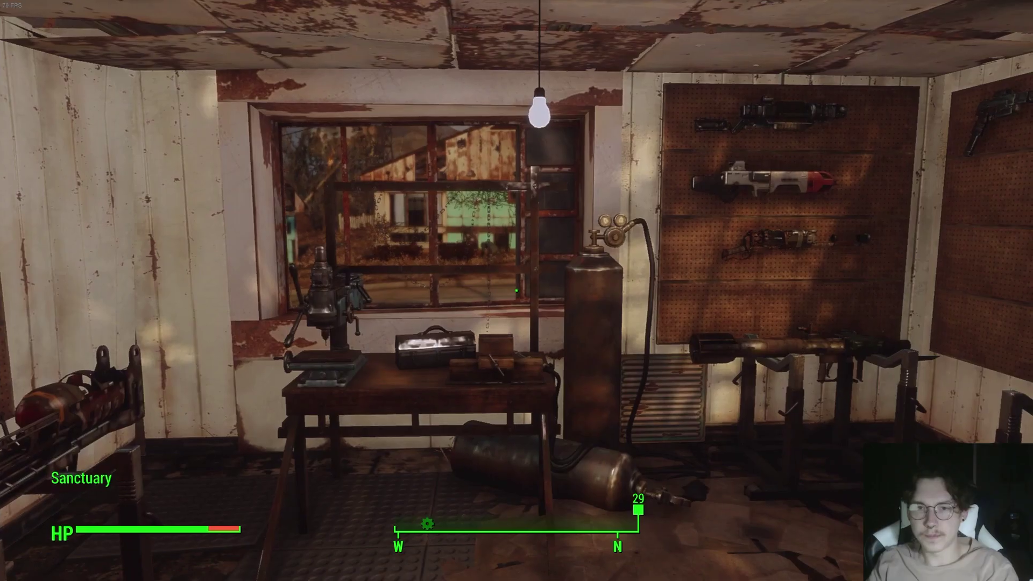
- Switch to Fallout 4, enter workshop mode in Sanctuary and choose the Makeshift Terminal among the miscellaneous decorations
key(F5)
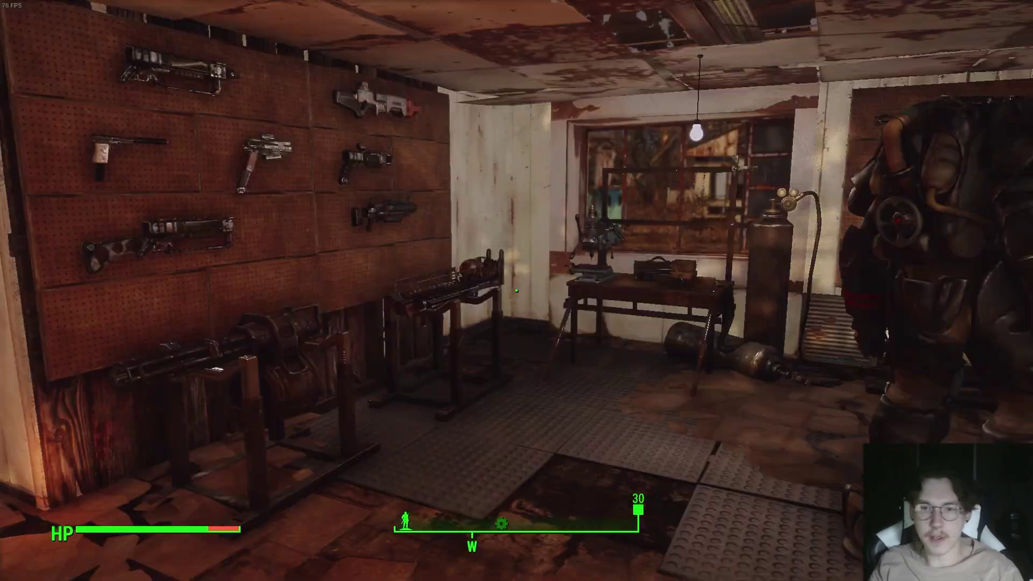
key(v)
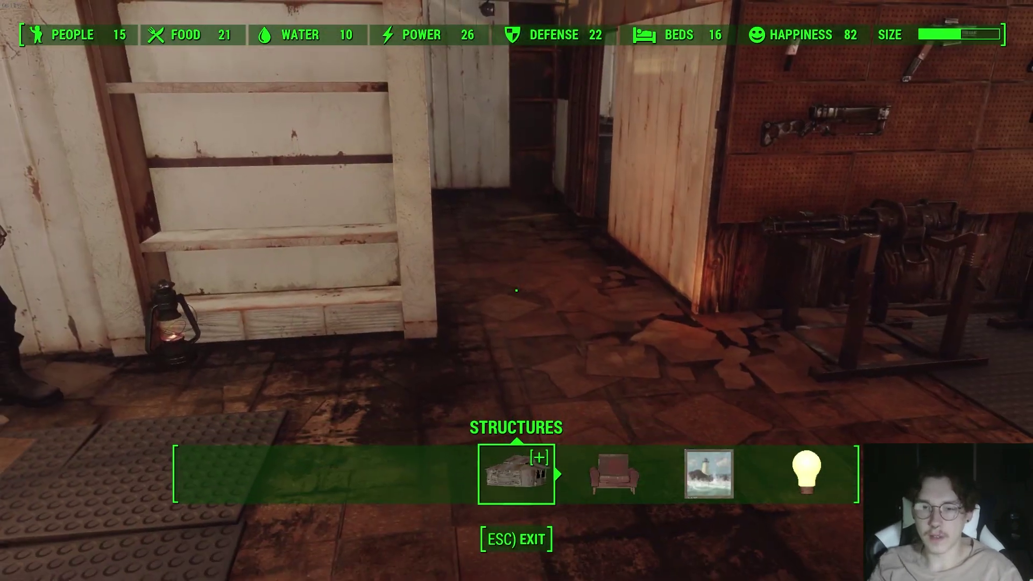
key(Right)
key(Return)
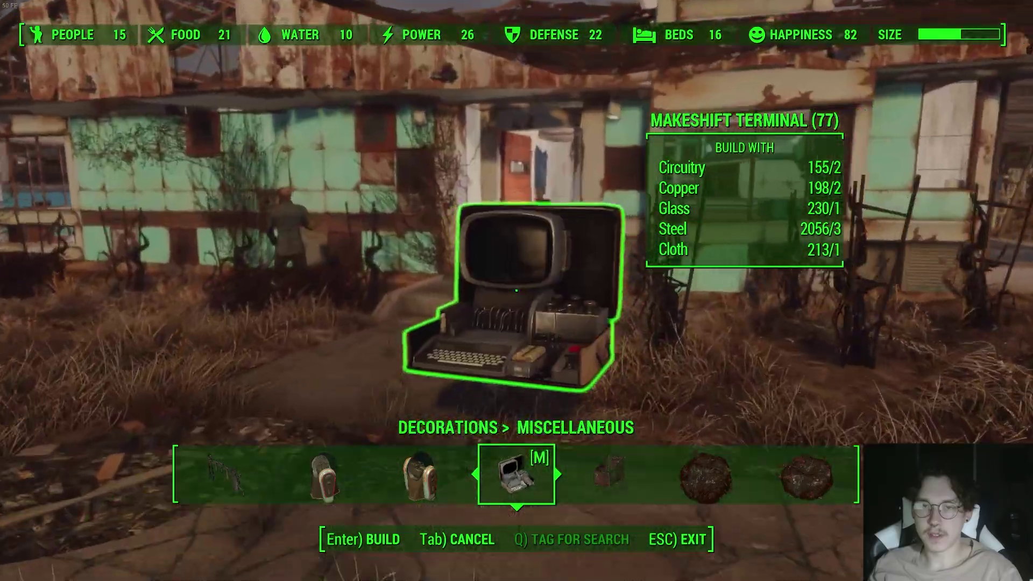
- Build the Makeshift Terminal on the kitchen counter, reposition it and scrap it again
key(w)
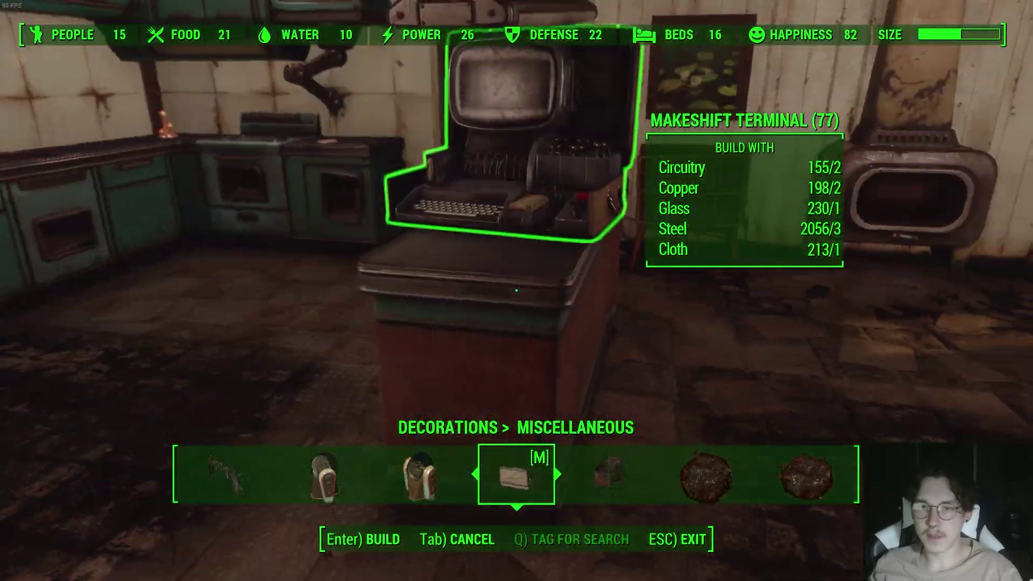
key(w)
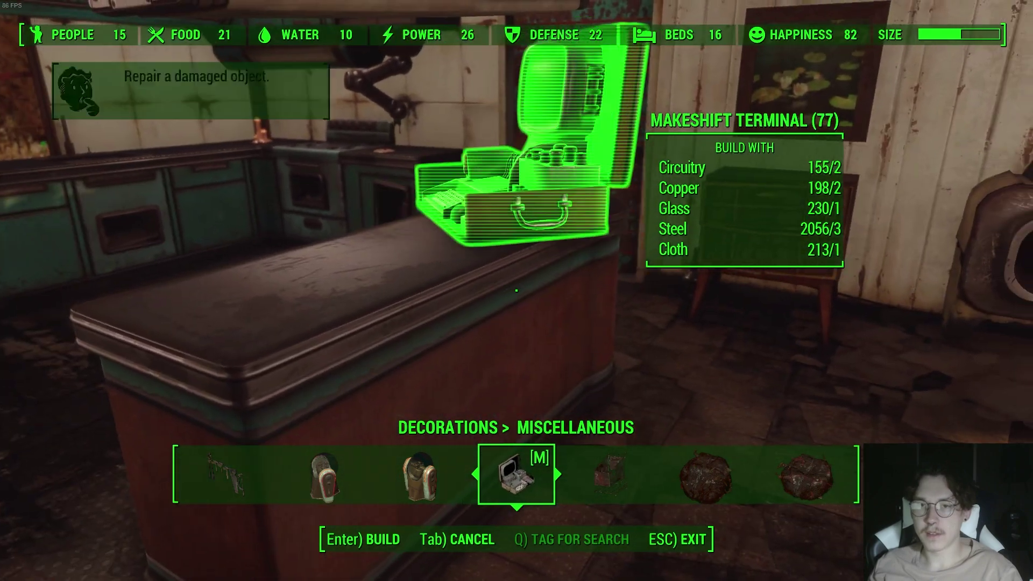
key(Tab)
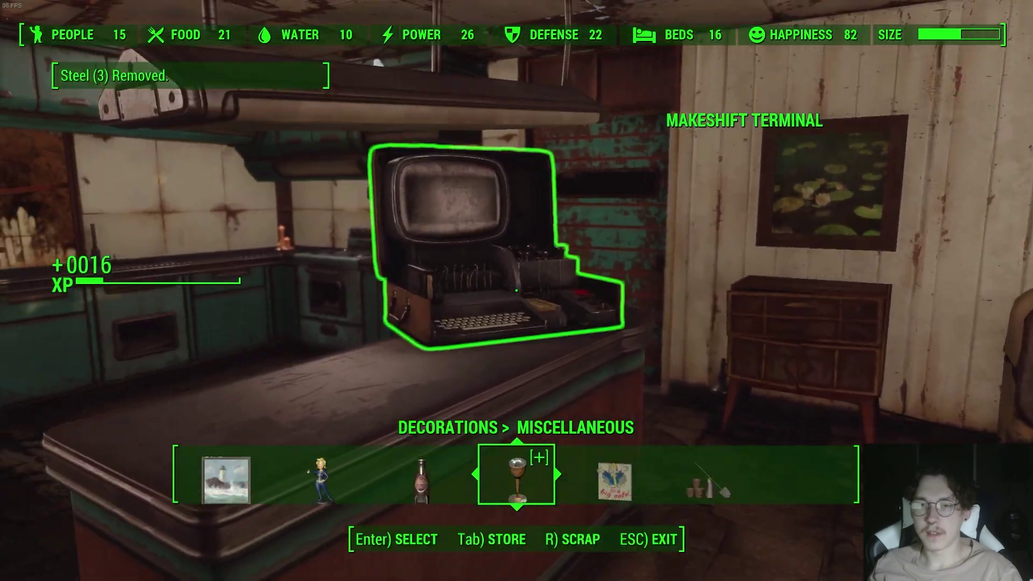
key(d)
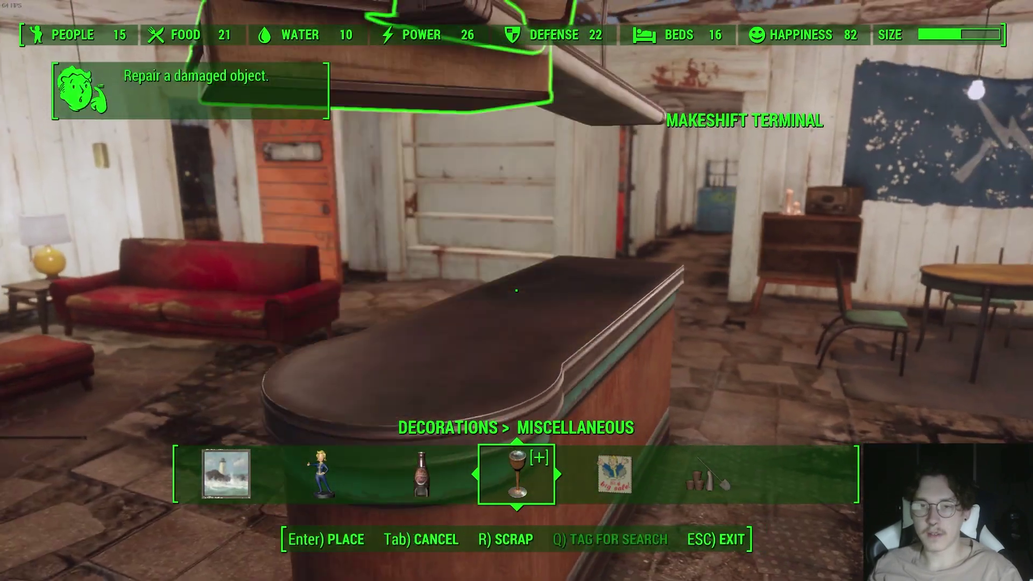
key(Return)
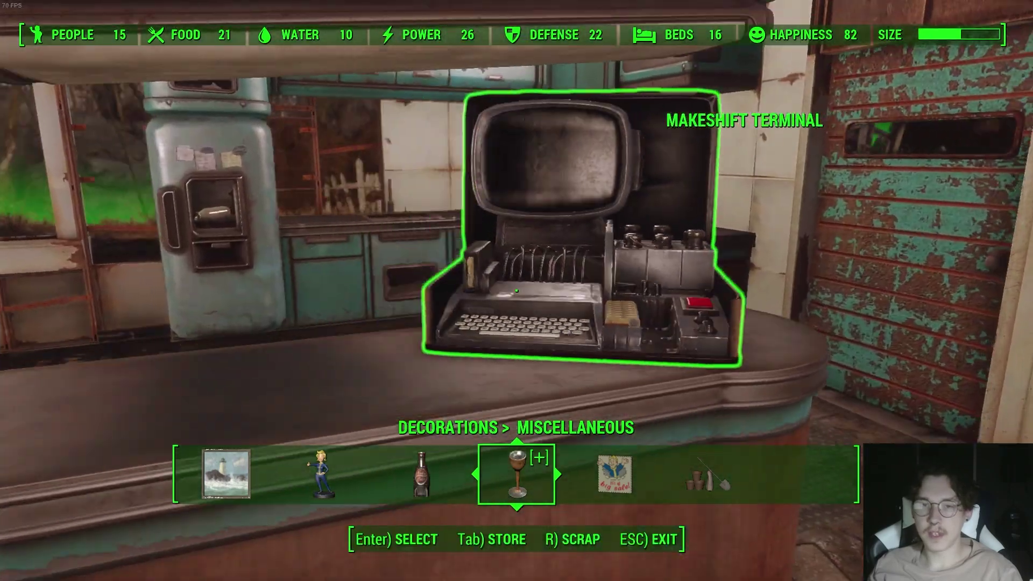
key(r)
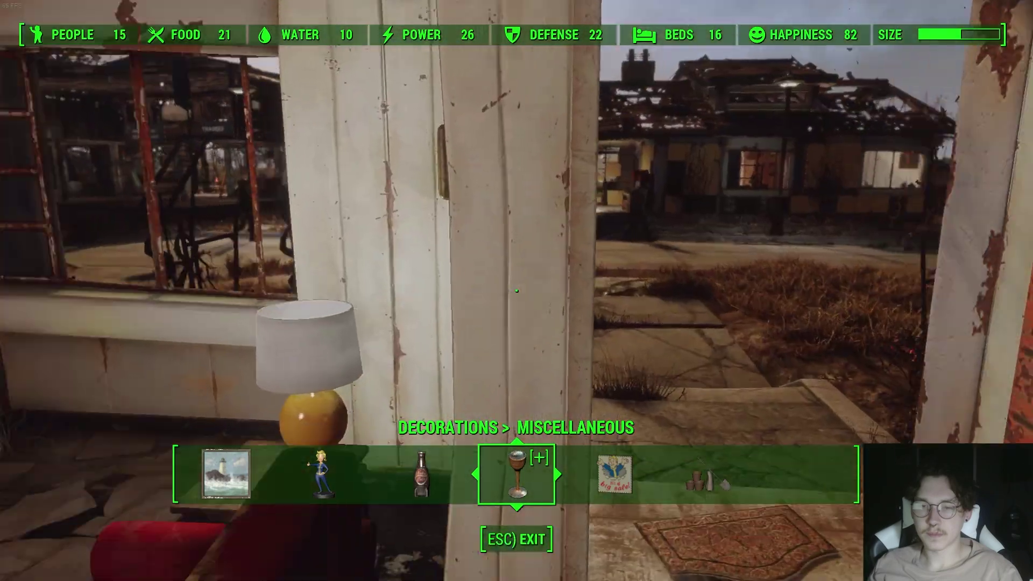
- Leave the house and choose the Institute Chair among the furniture chairs in the workshop
key(w)
key(Tab)
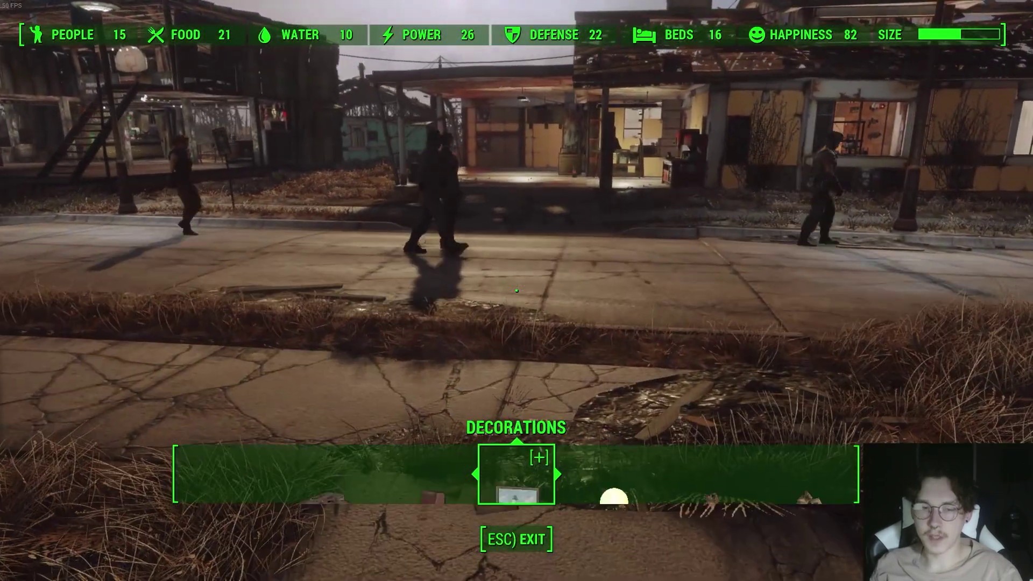
key(Left)
key(Return)
key(Left)
key(Left)
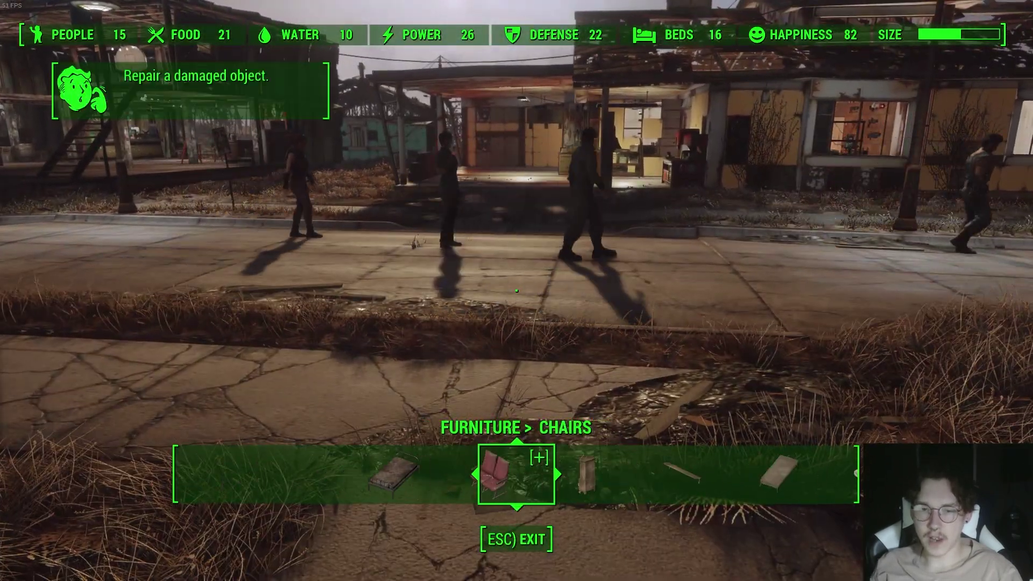
key(Return)
key(Right)
key(Right)
key(Right)
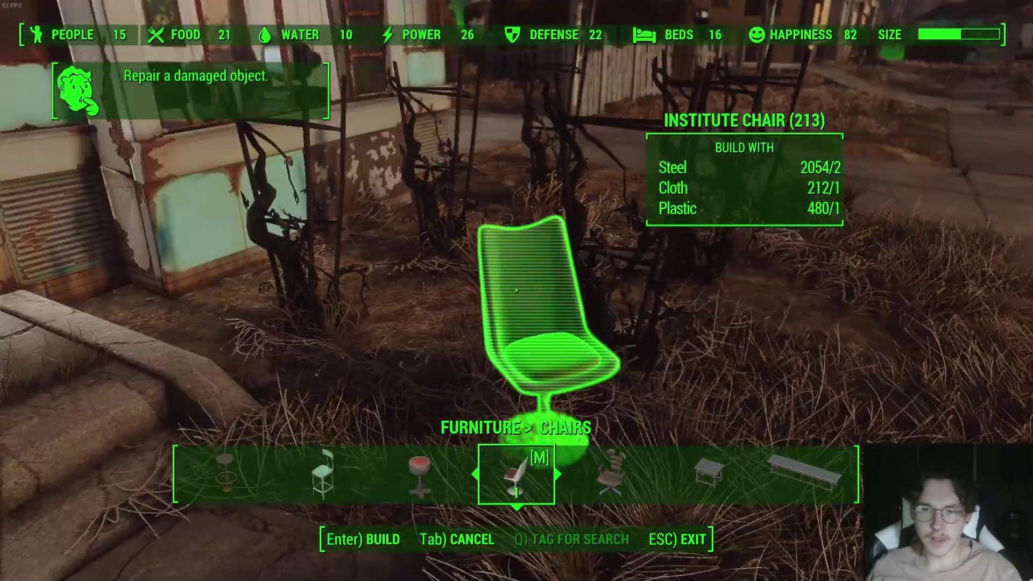
- Build the Institute Chair on the garage floor across the road, rotating it before placing it near the cabinet
key(w)
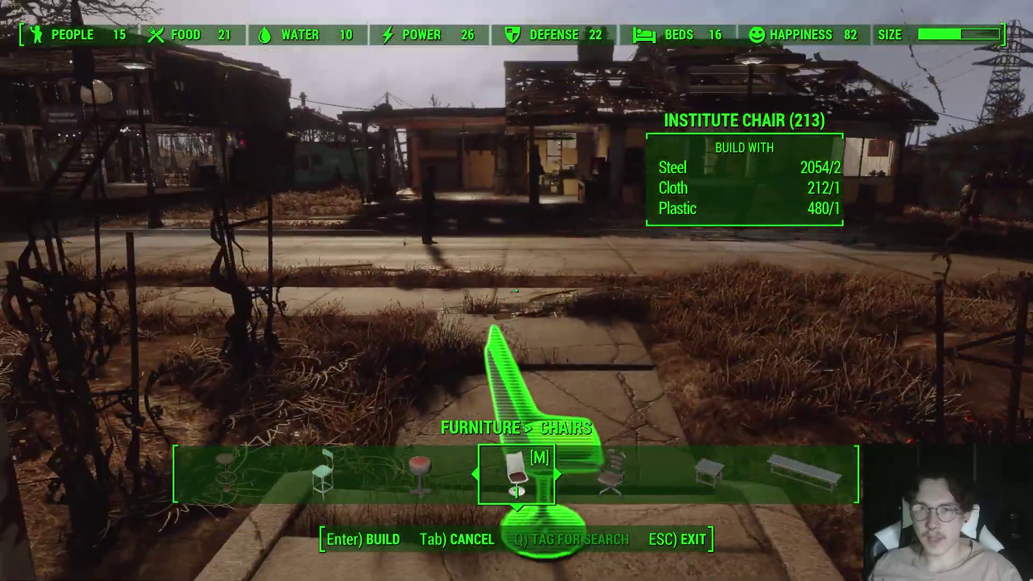
key(w)
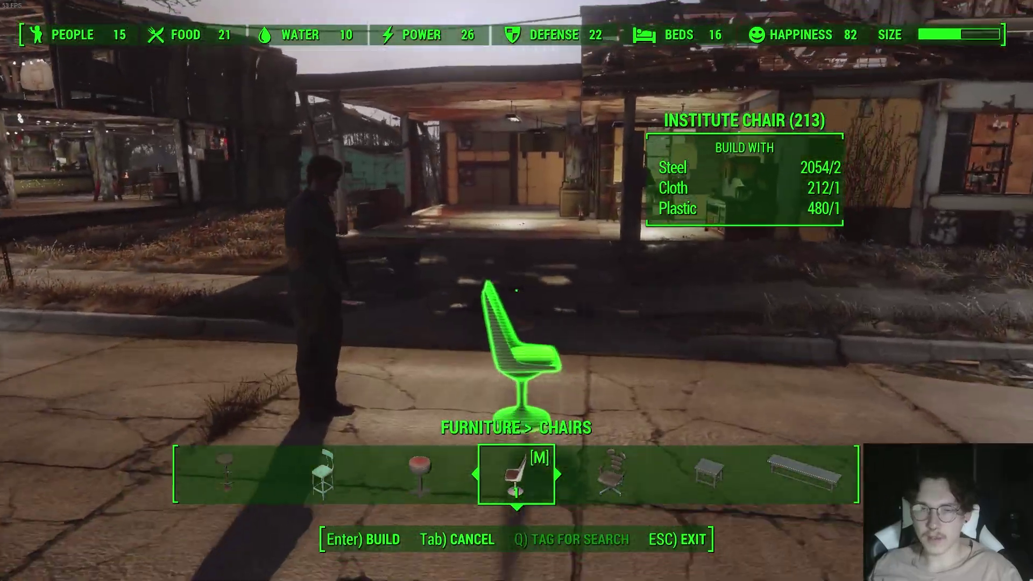
key(w)
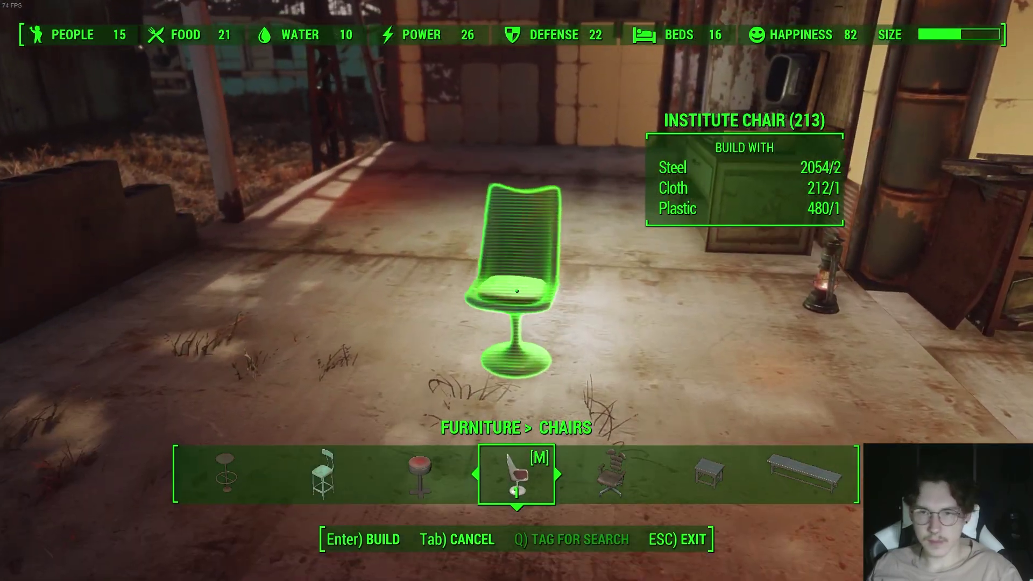
key(w)
click(516, 290)
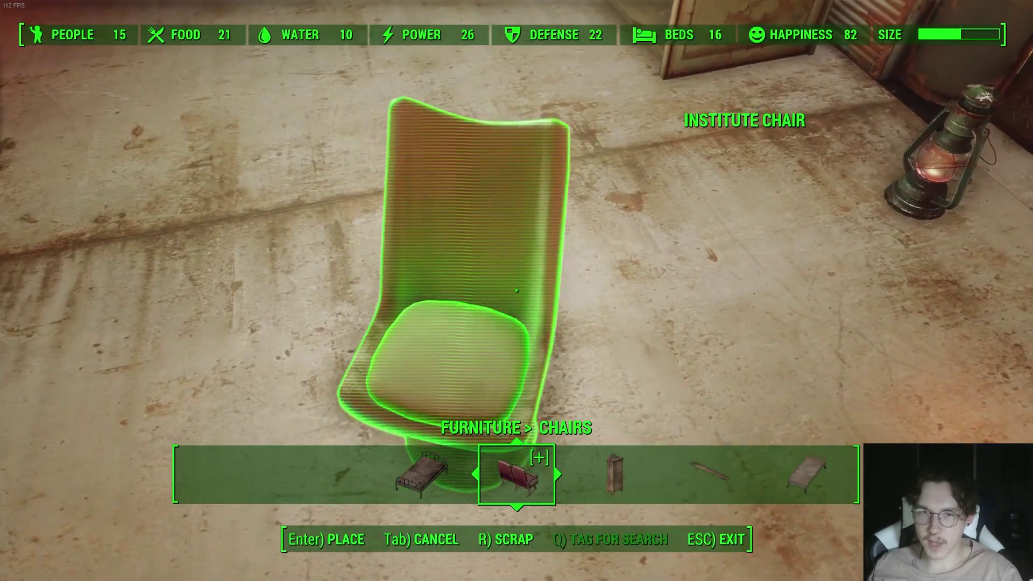
click(516, 290)
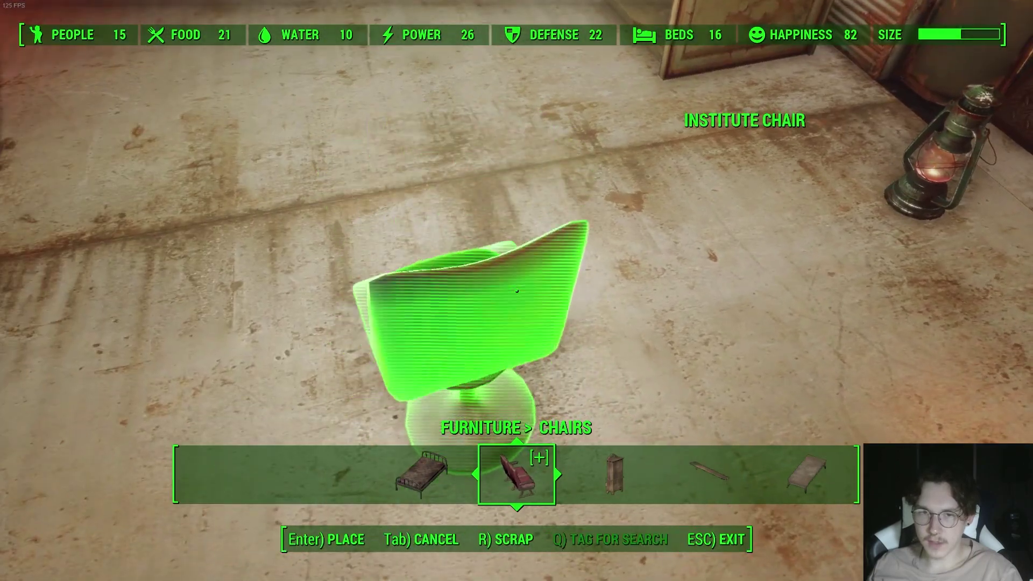
key(s)
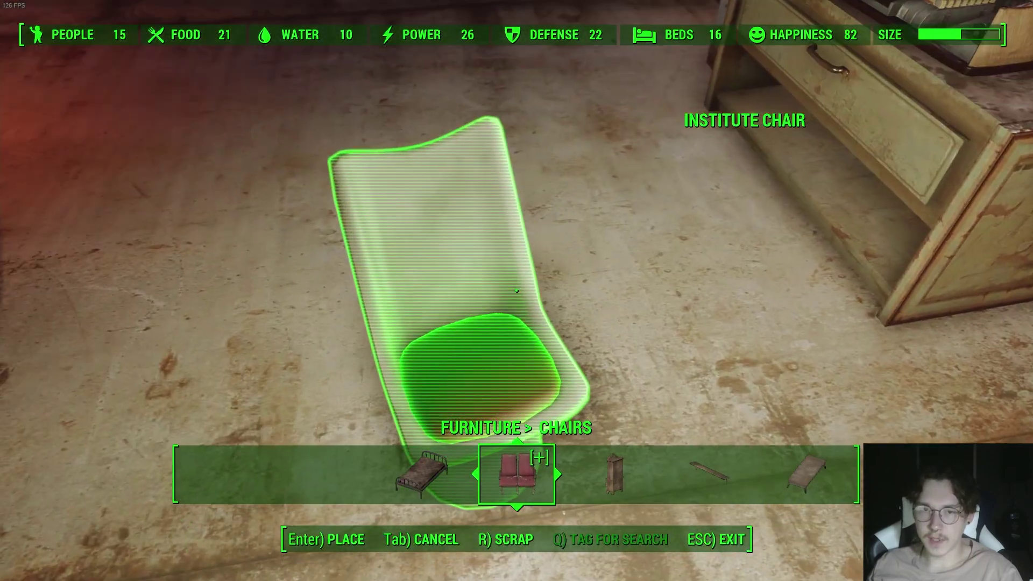
key(Return)
- Build an Ammo Box from the furniture containers on the garage cabinet beside the terminal, and leave workshop mode
key(Right)
key(Return)
key(Right)
key(Right)
key(Right)
key(Right)
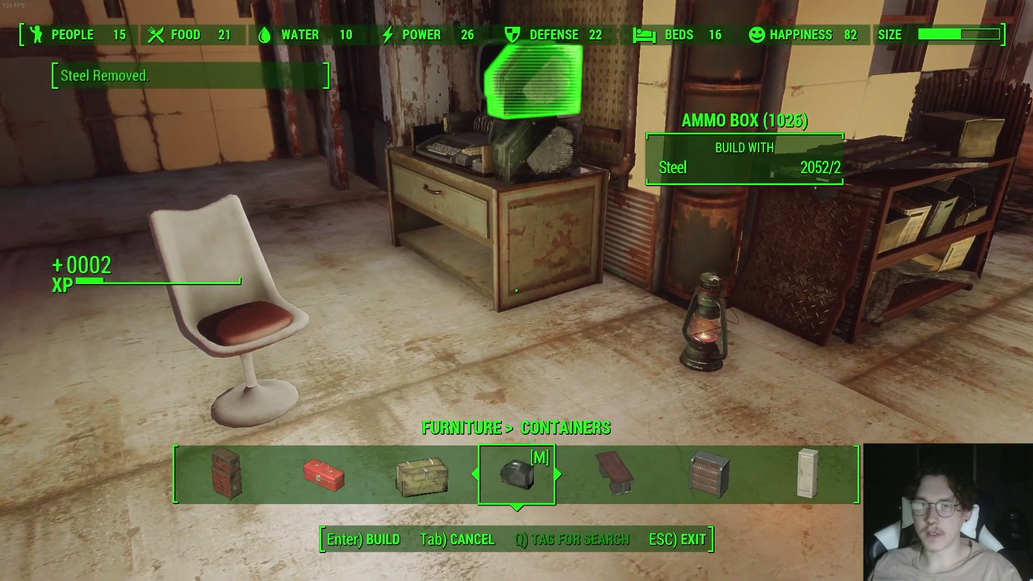
key(Escape)
- Open the Ammo Box's transfer inventory, browse the carried items and close it
key(w)
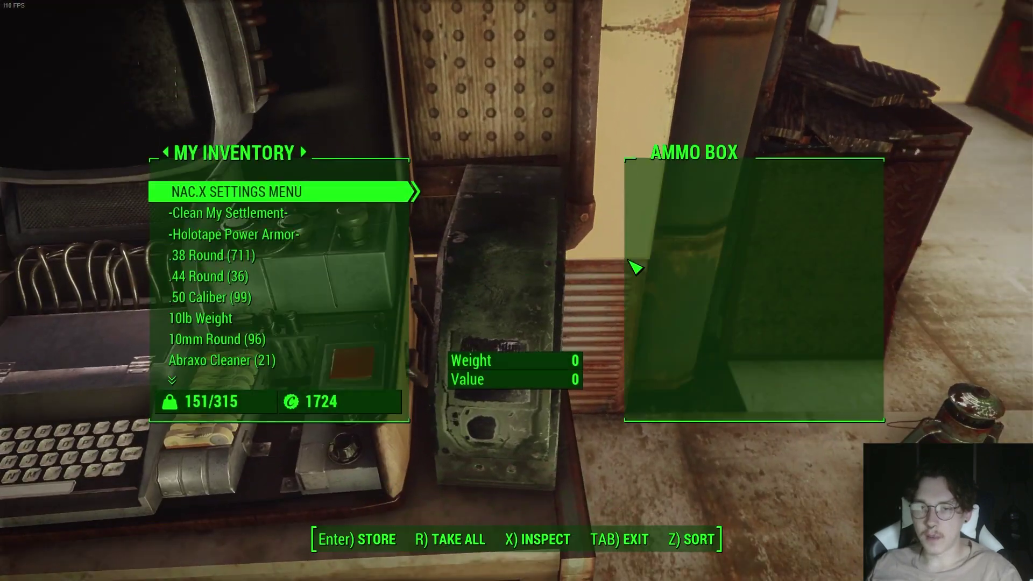
scroll(304, 239, down, 6)
click(284, 276)
key(e)
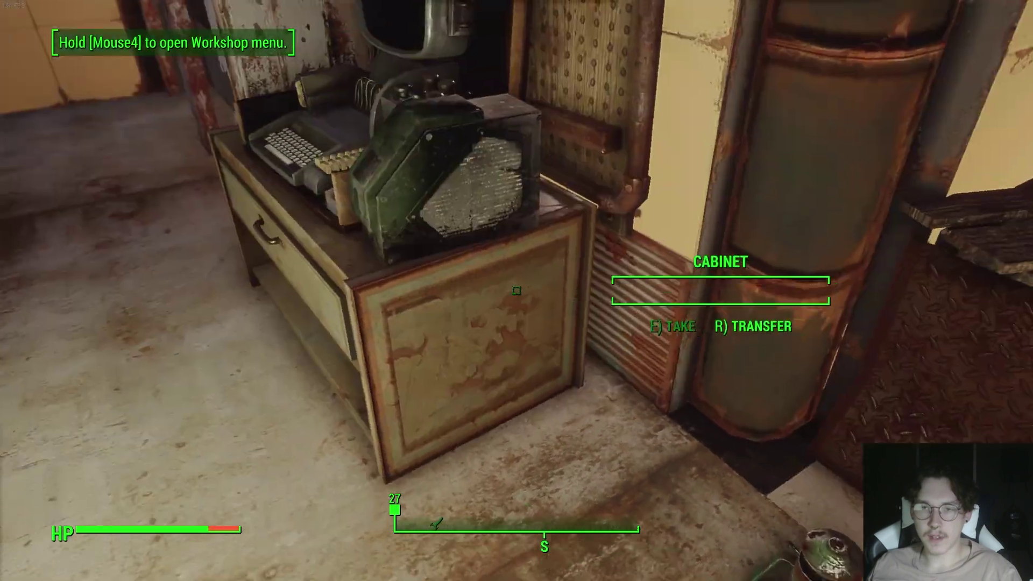
- Walk to the Institute Chair, sit on it and view the seated character in third person
key(w)
key(d)
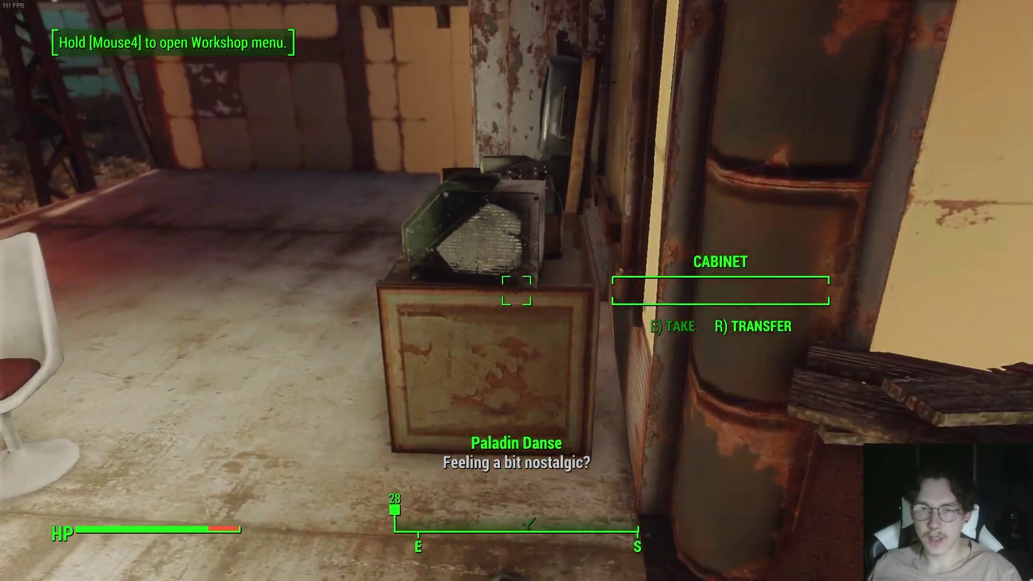
key(w)
key(a)
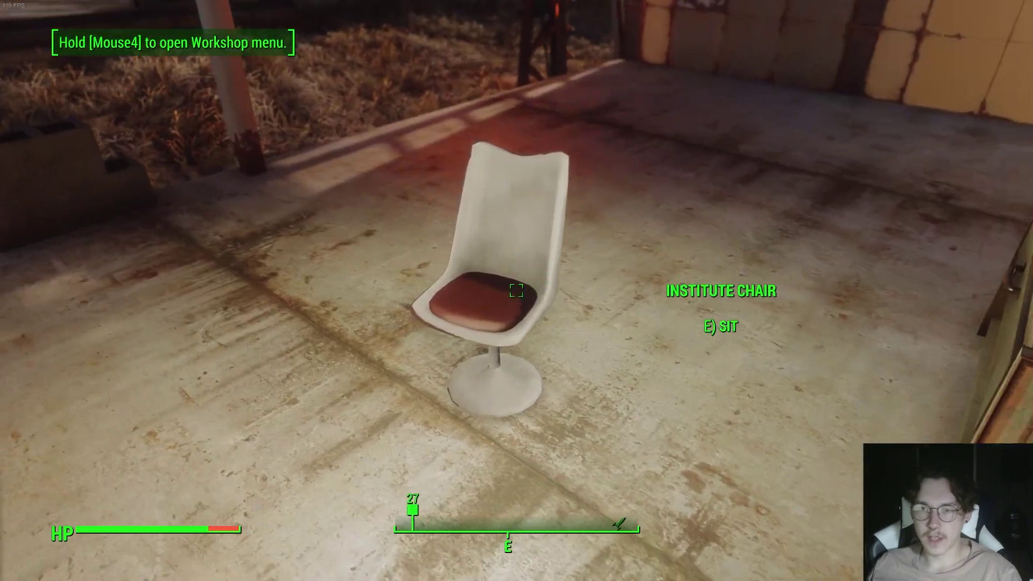
key(e)
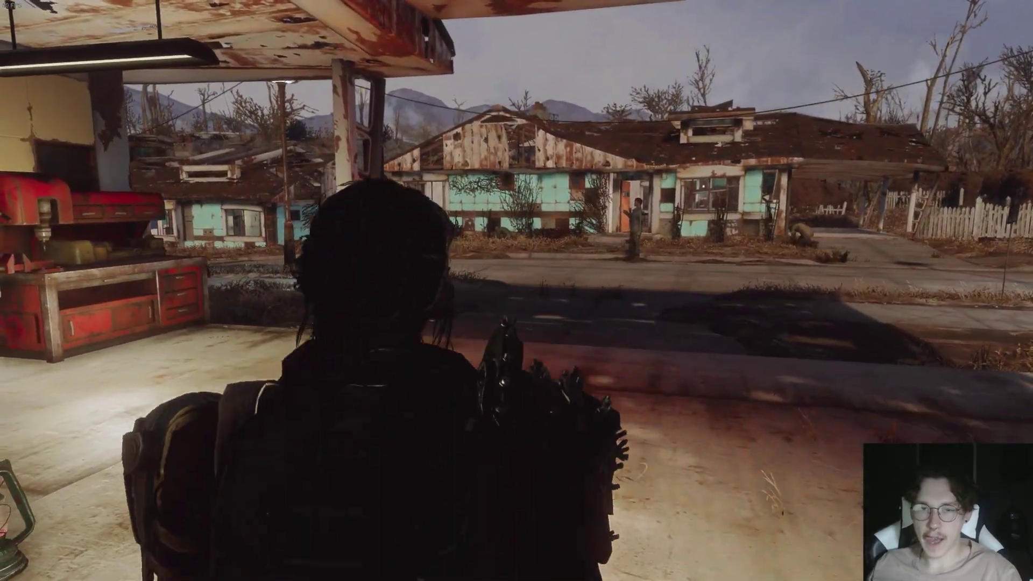
scroll(516, 291, down, 4)
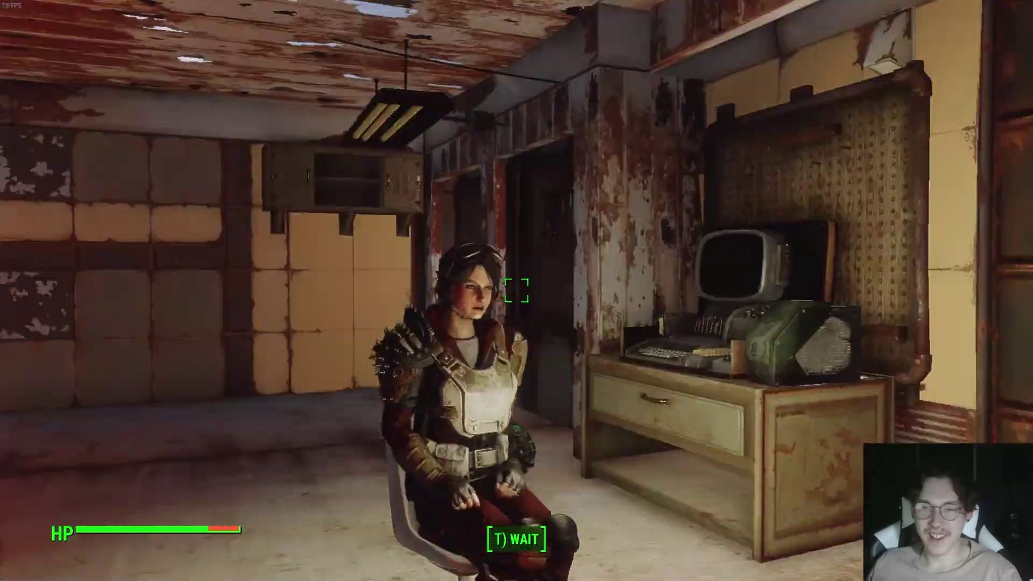
- Wait for 1 hour while seated and get up from the Institute Chair
key(t)
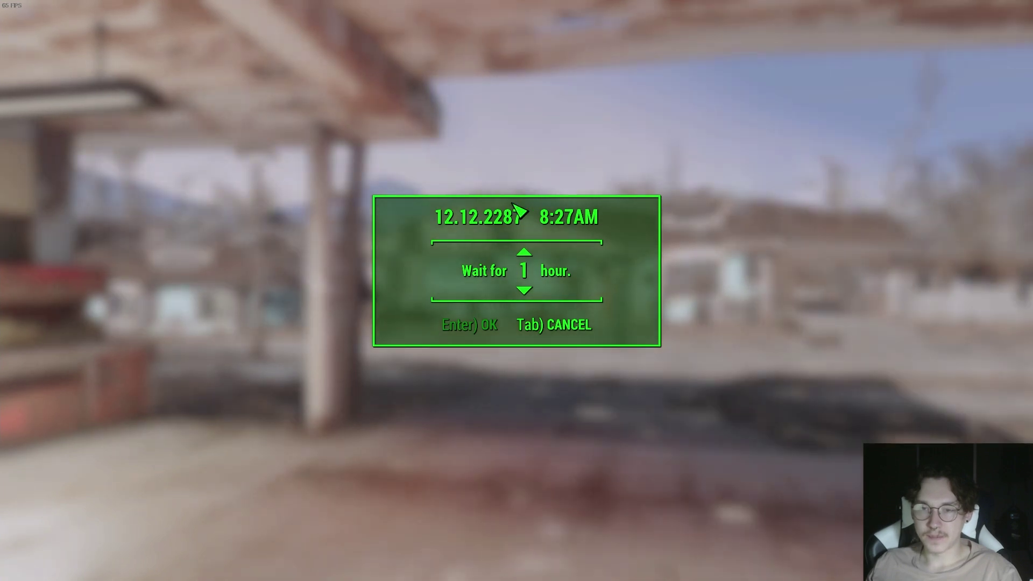
key(Return)
key(e)
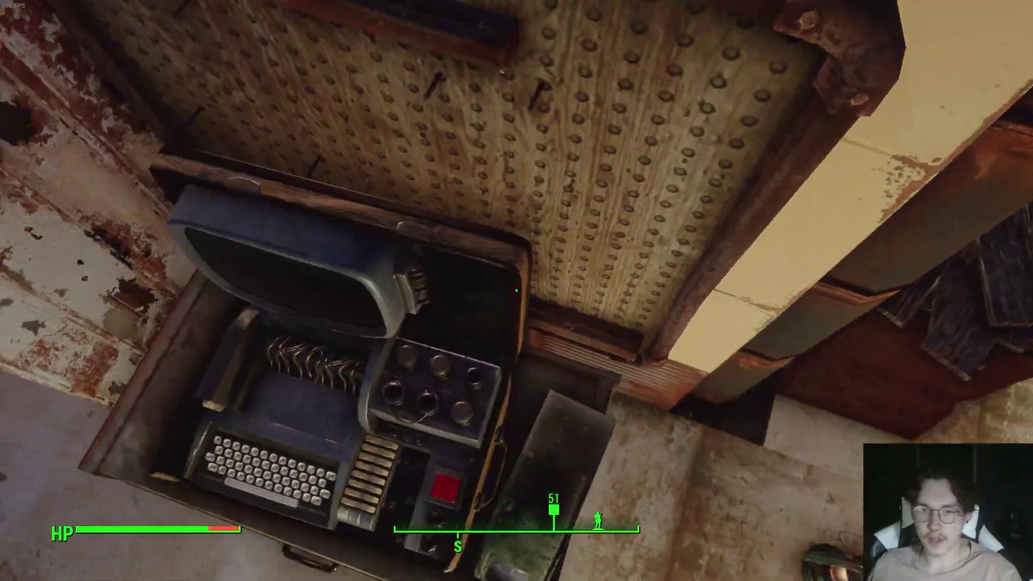
- Draw the revolver and shoot the terminal's screen to test the bullet impact
key(s)
key(r)
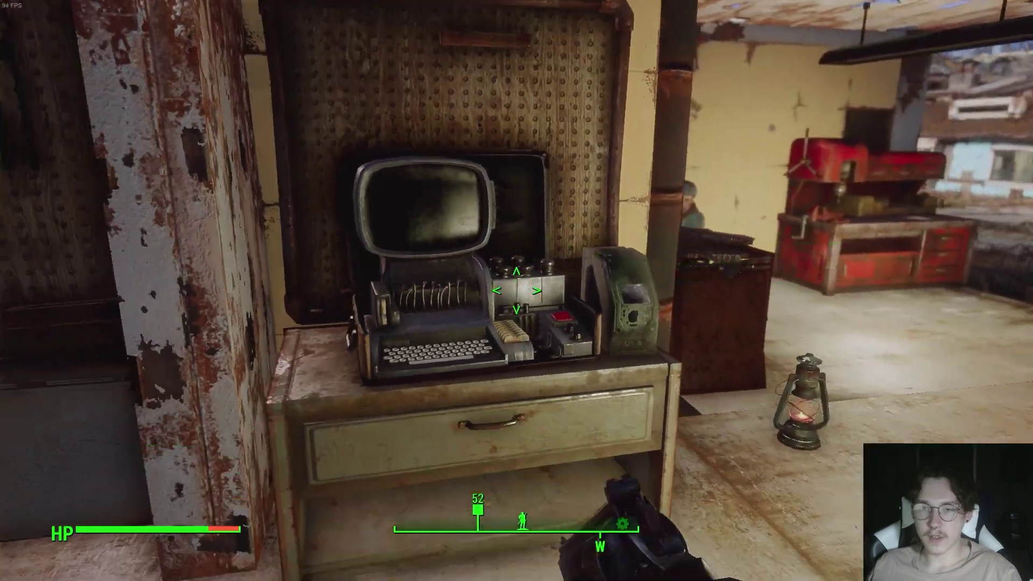
key(s)
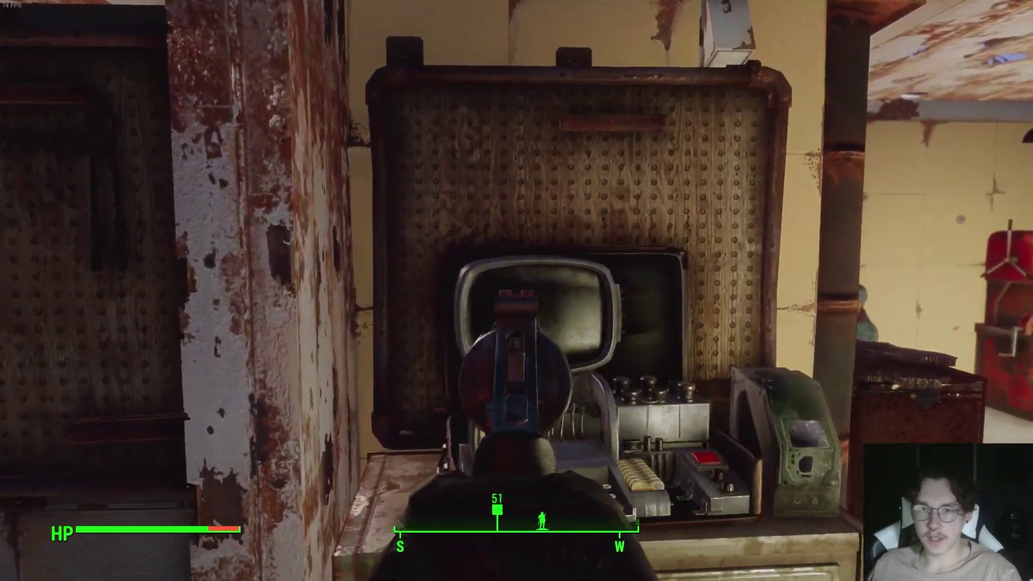
key(w)
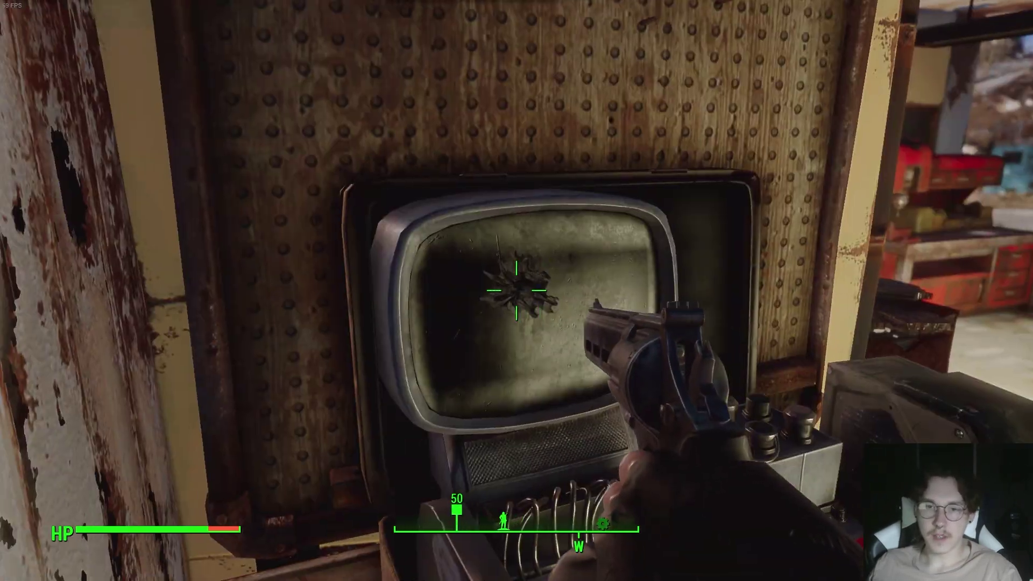
key(a)
key(d)
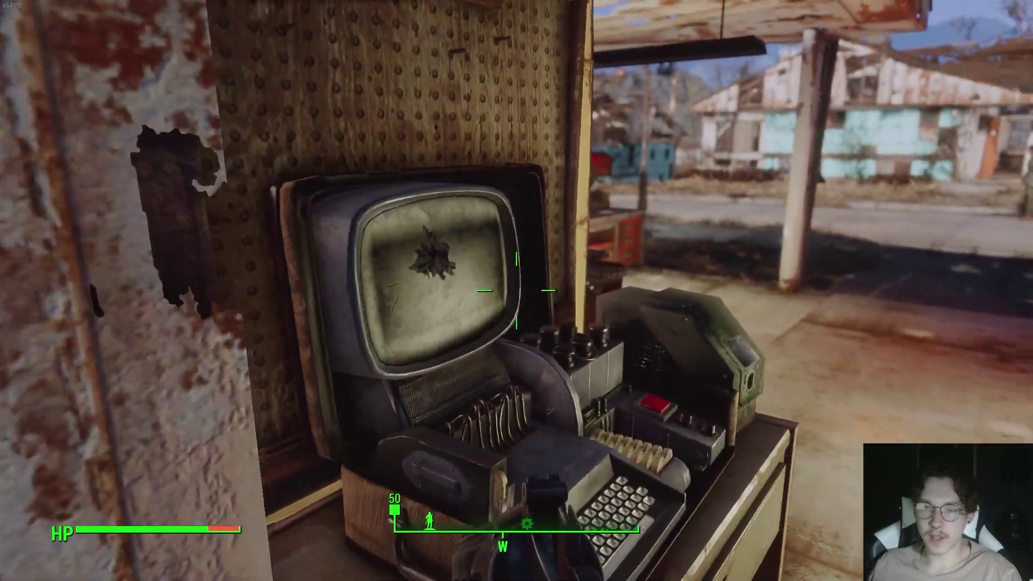
- Walk around the garage and examine the placed Institute Chair, Ammo Box and terminal up close
key(w)
key(w)
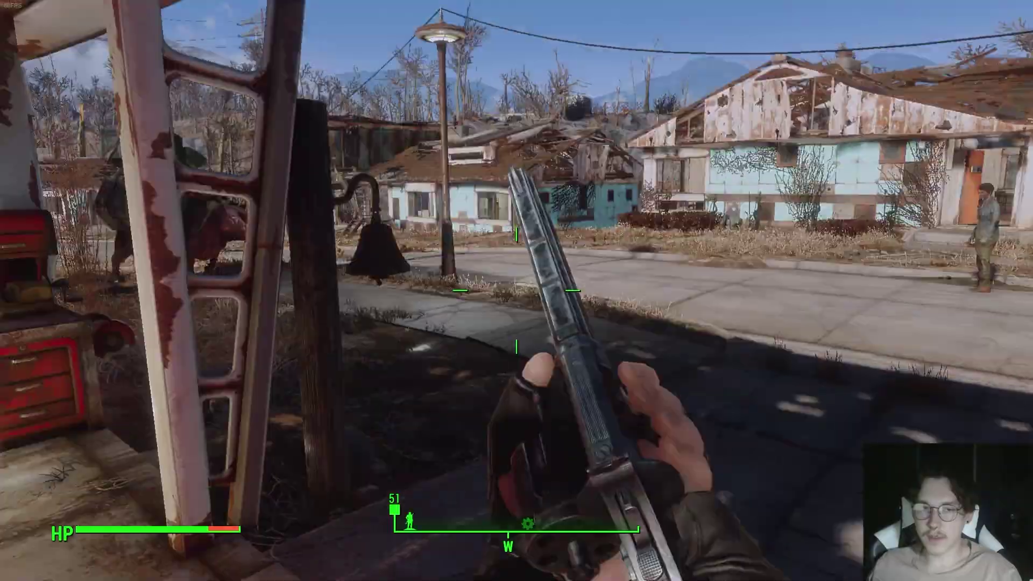
key(w)
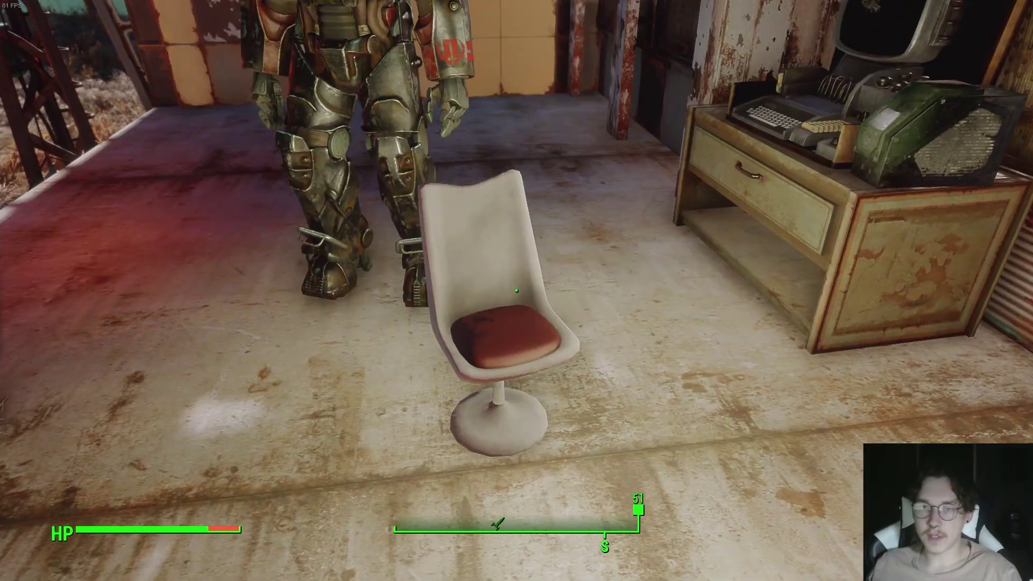
key(w)
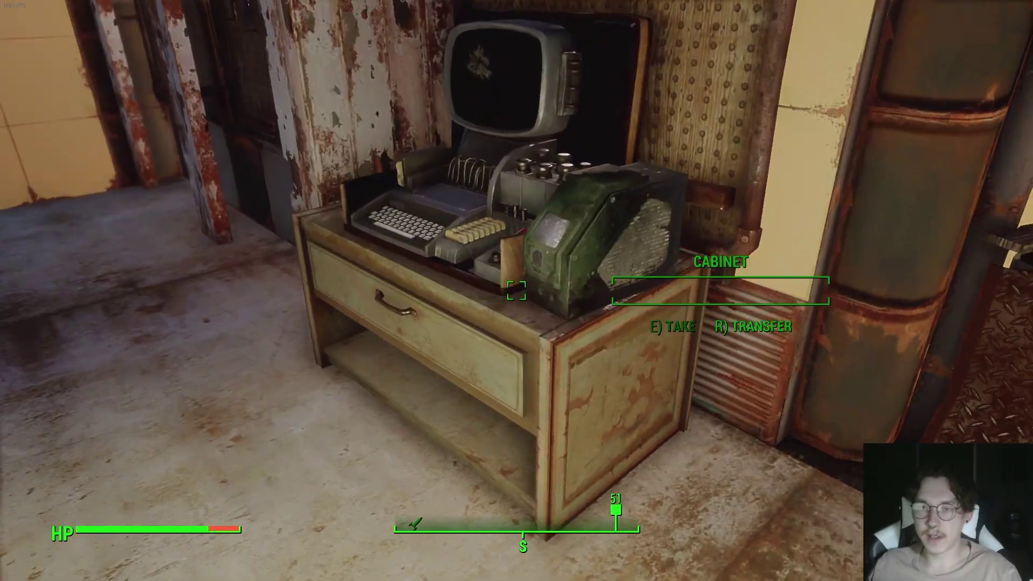
key(a)
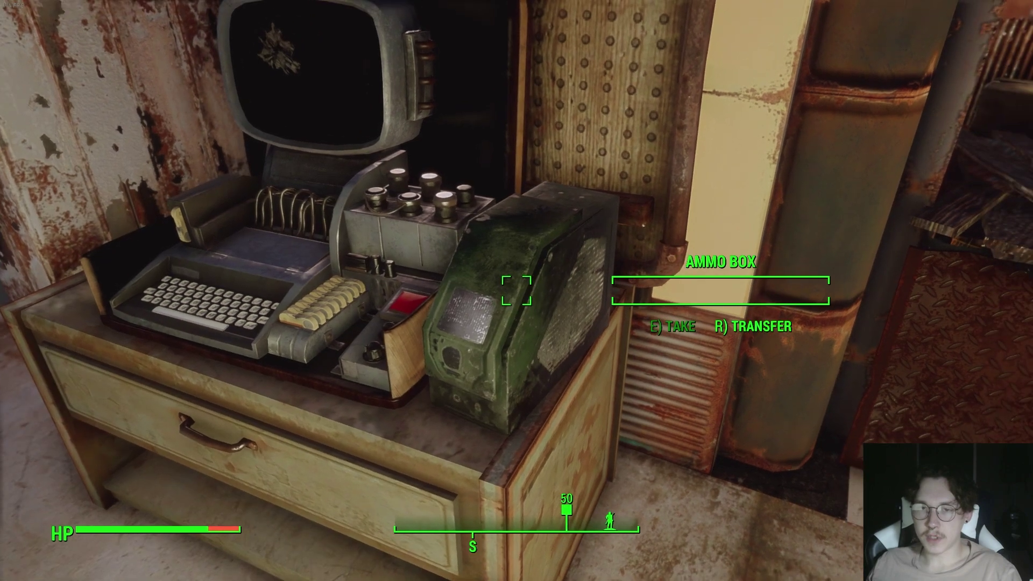
key(w)
key(s)
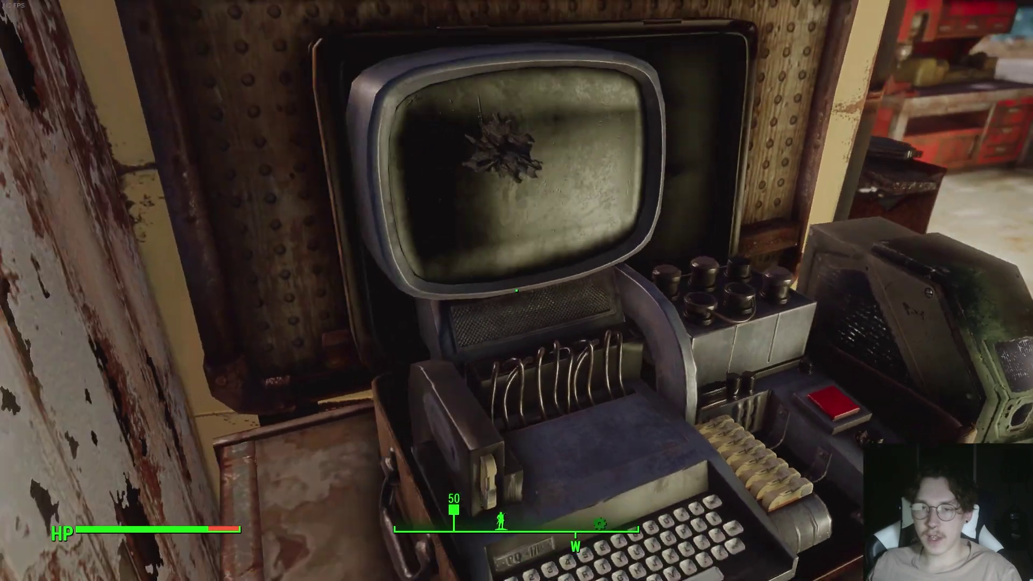
key(w)
key(w)
key(s)
key(s)
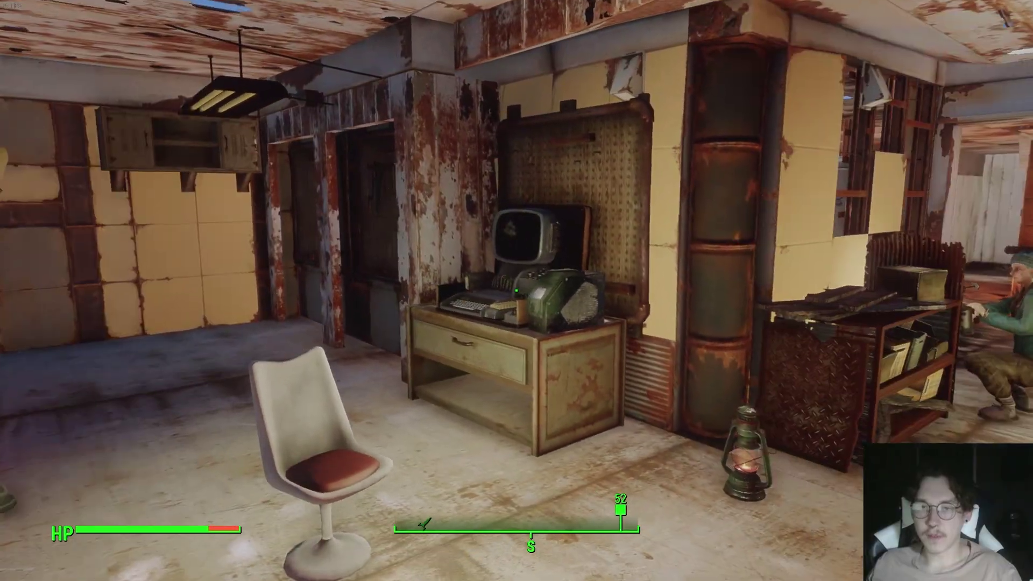